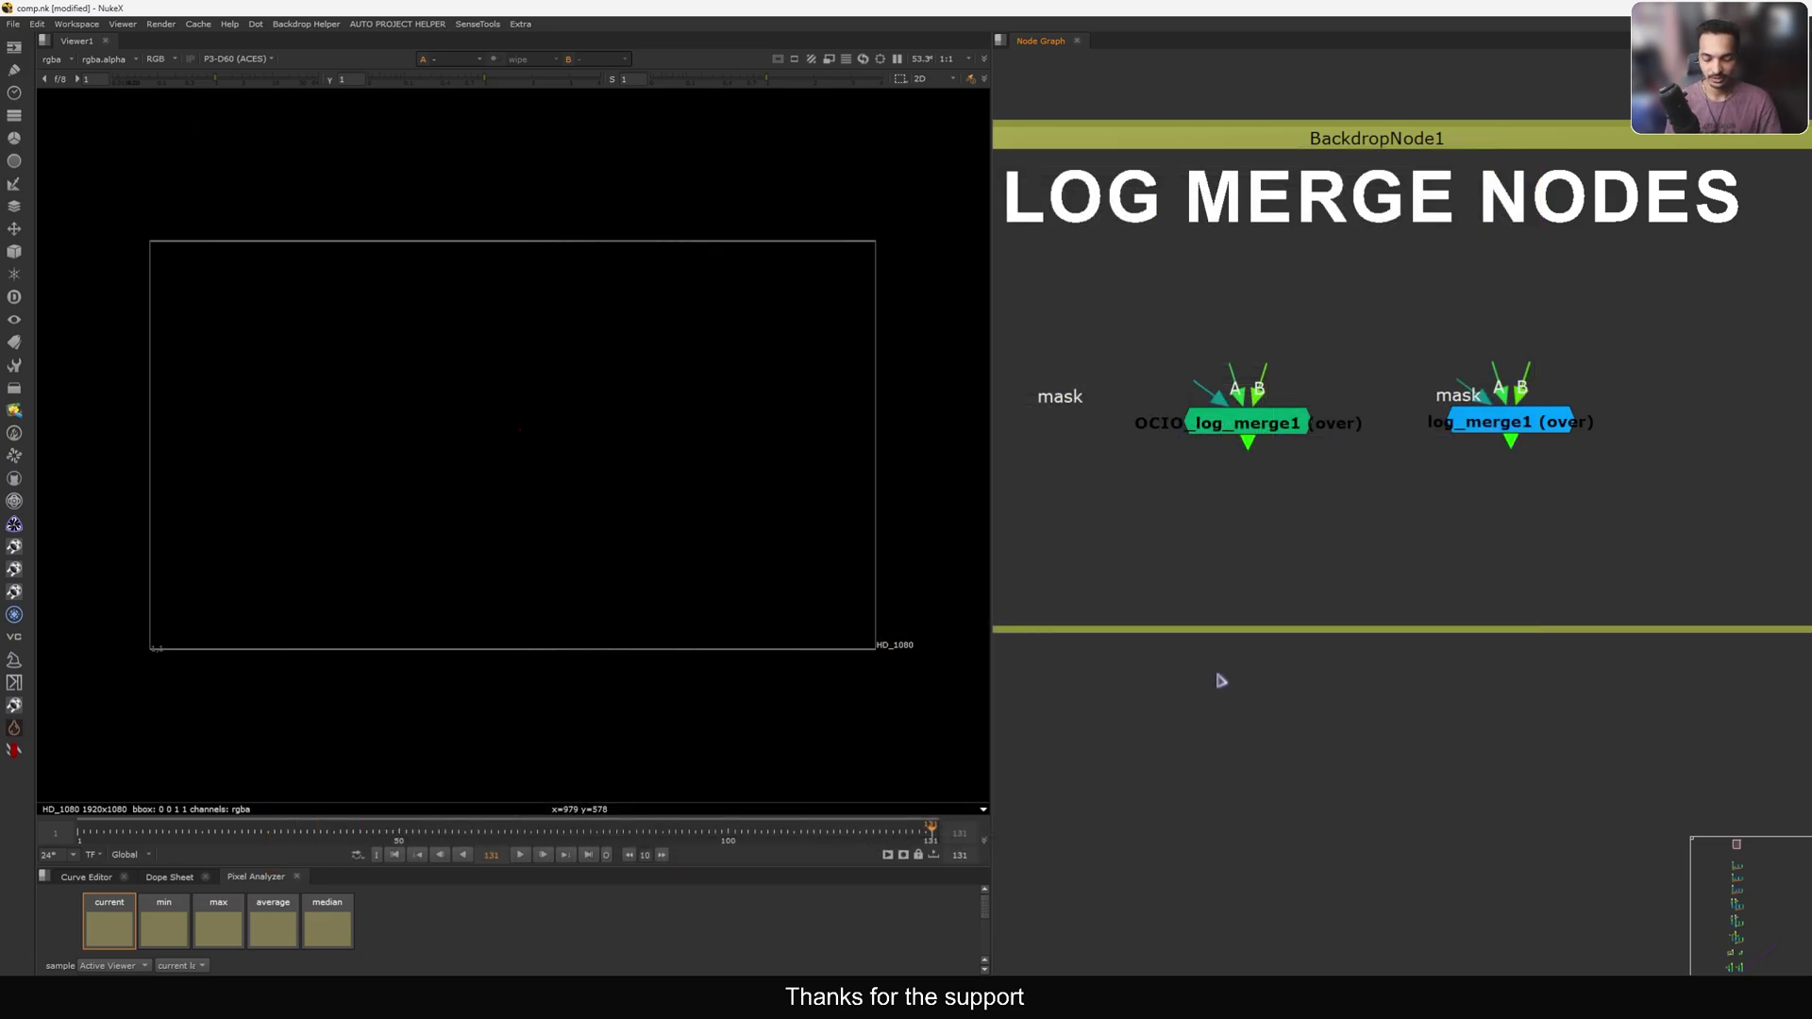
Survey the full node graph and examine the OCIO_log_merge1 node in the LOG MERGE NODES backdrop.
{"action": "key", "text": "f"}
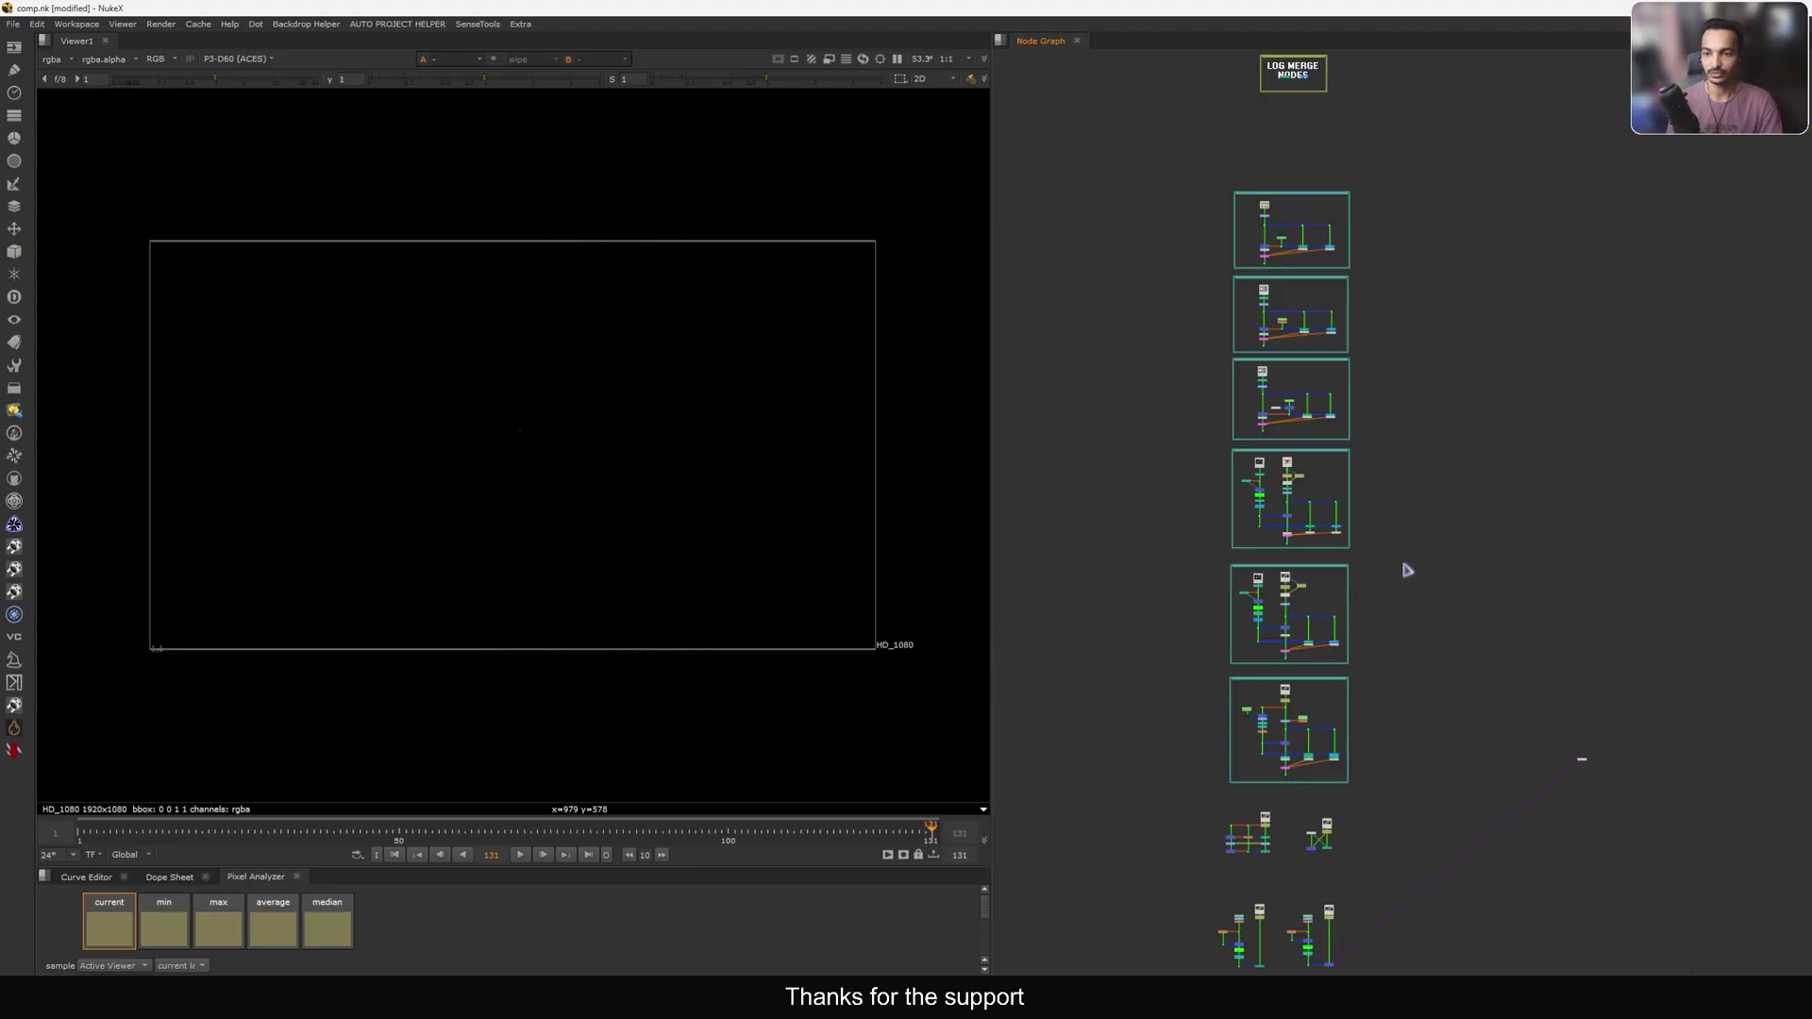
{"action": "left_click_drag", "start_coordinate": [1439, 168], "coordinate": [1400, 939]}
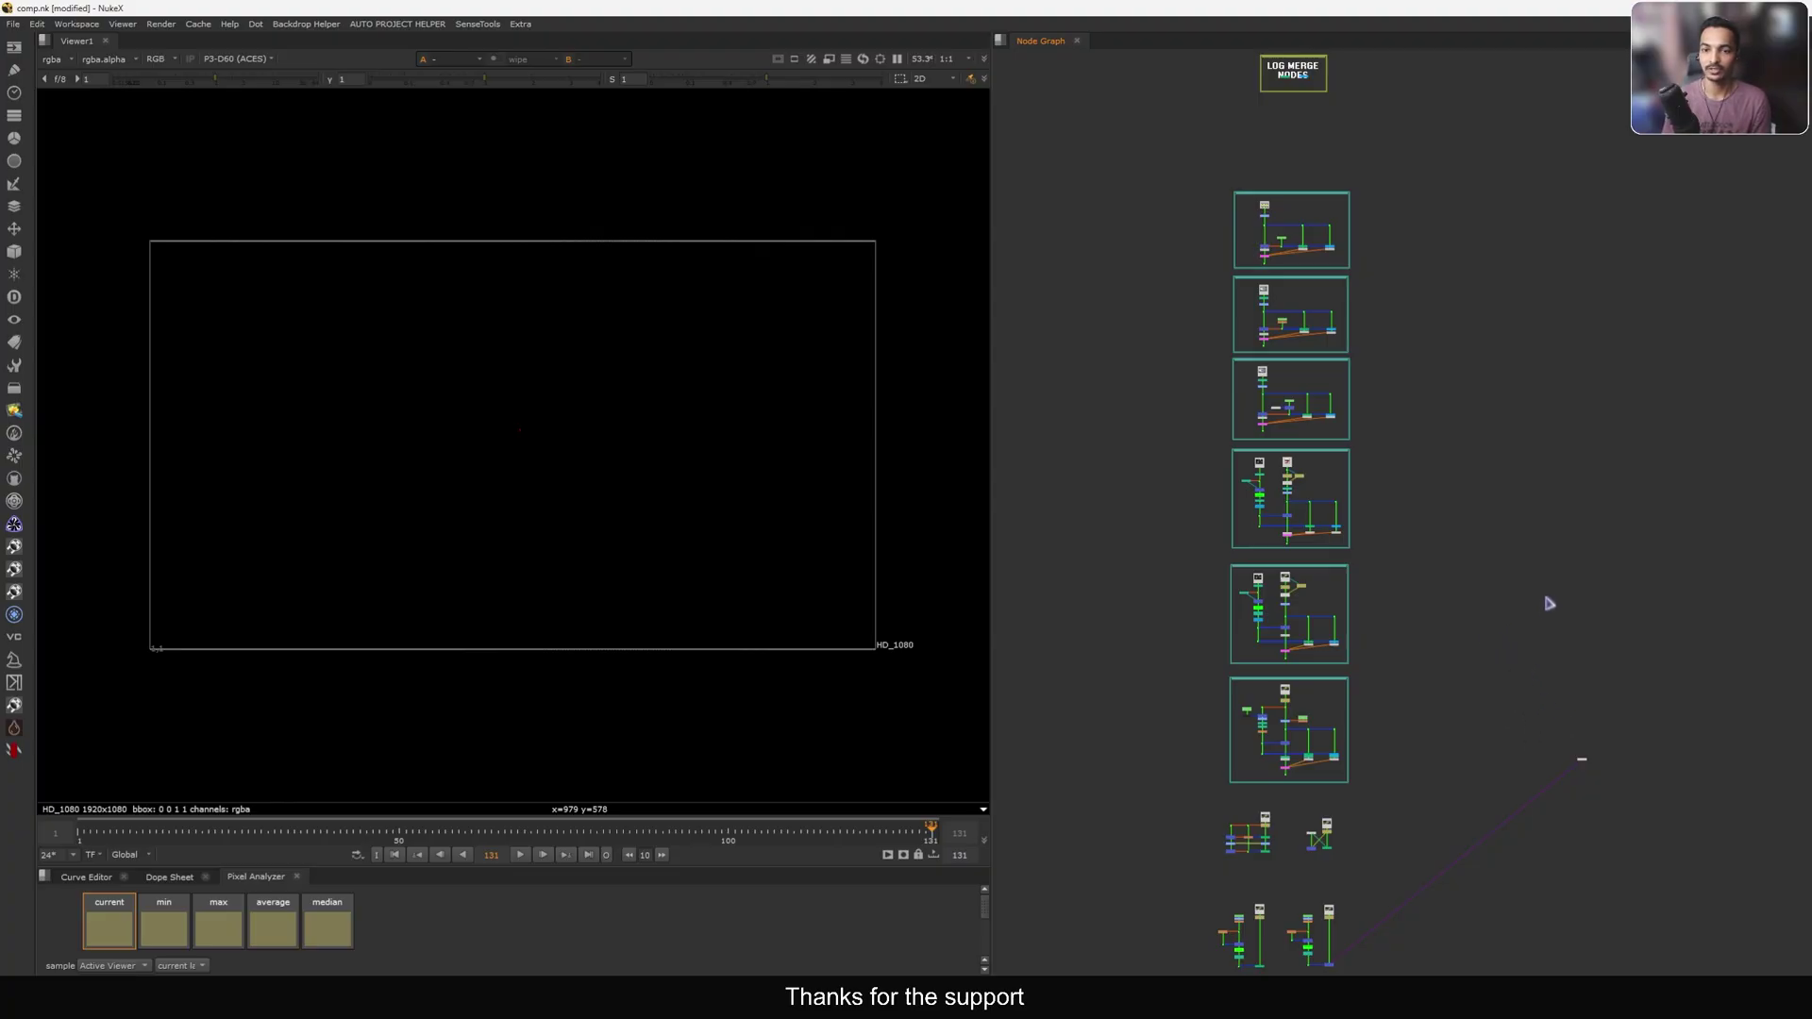
{"action": "middle_click_drag", "start_coordinate": [1527, 600], "coordinate": [1534, 700]}
{"action": "scroll", "coordinate": [1274, 162], "scroll_direction": "up", "scroll_amount": 9}
{"action": "middle_click_drag", "start_coordinate": [1396, 234], "coordinate": [1321, 307]}
{"action": "scroll", "coordinate": [1340, 378], "scroll_direction": "up", "scroll_amount": 5}
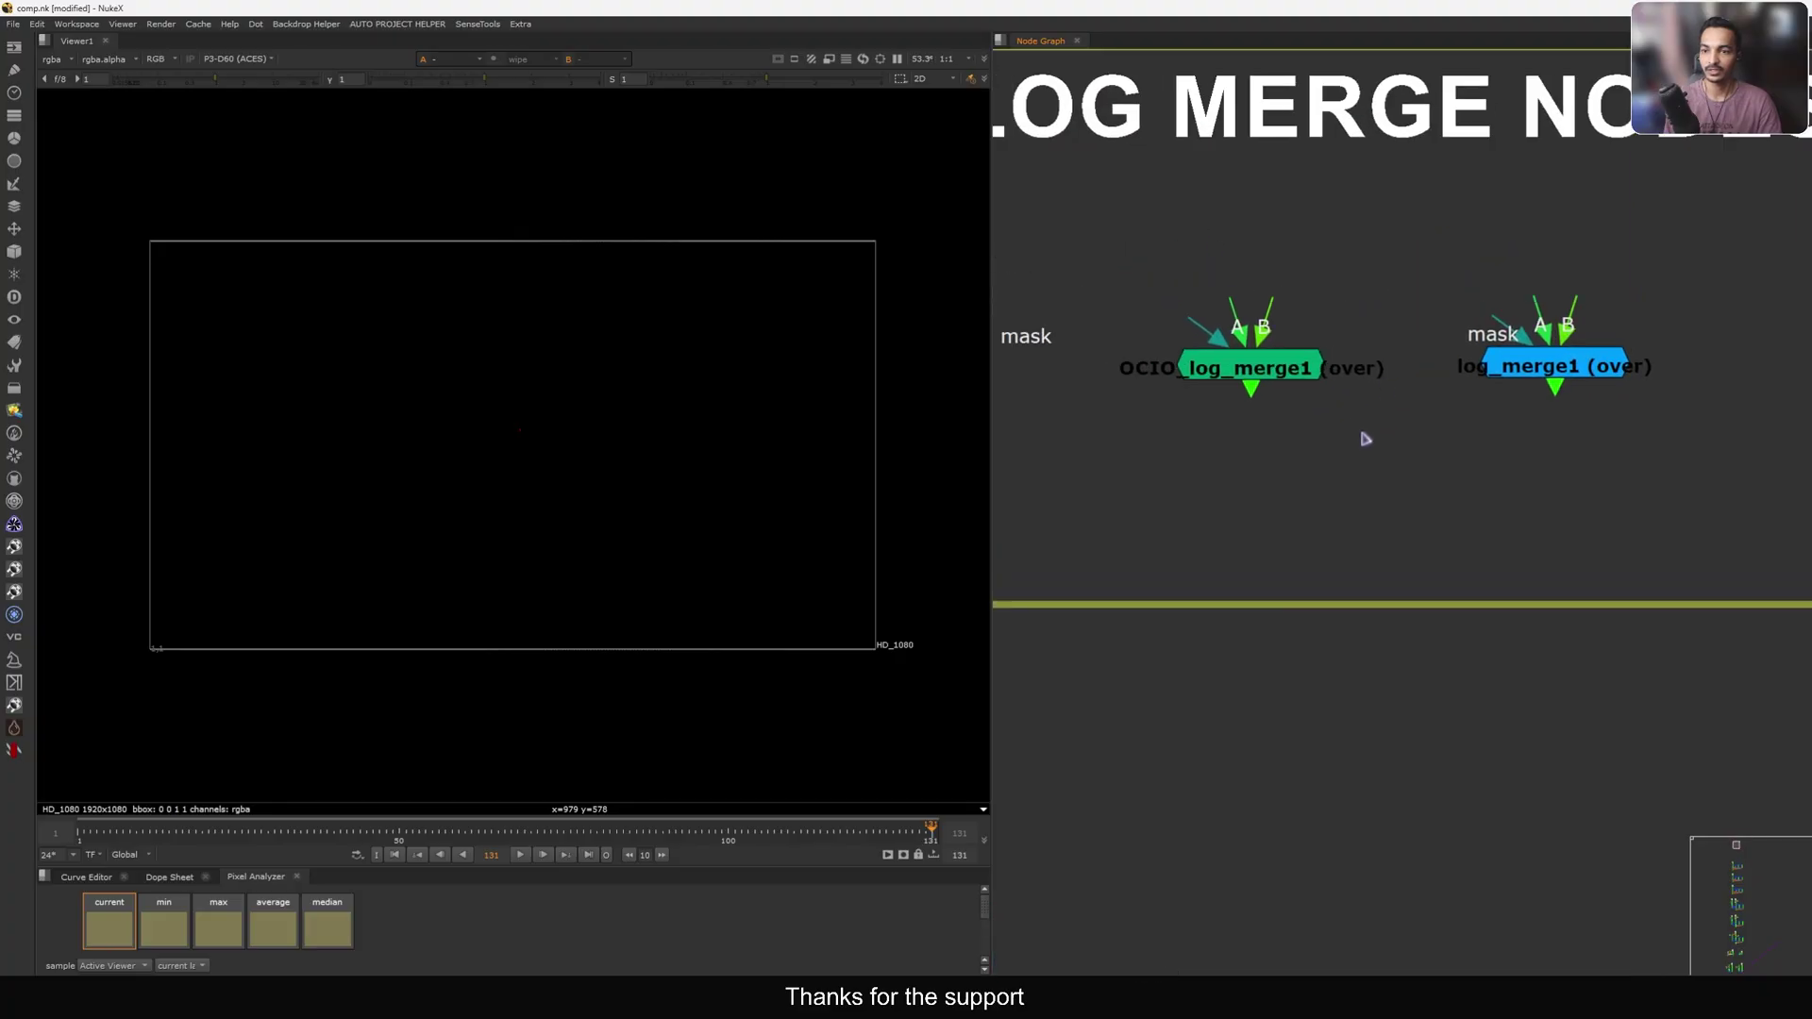
{"action": "left_click", "coordinate": [1258, 391]}
{"action": "scroll", "coordinate": [1239, 424], "scroll_direction": "up", "scroll_amount": 3}
{"action": "middle_click_drag", "start_coordinate": [1253, 413], "coordinate": [1255, 438]}
{"action": "left_click_drag", "start_coordinate": [1266, 401], "coordinate": [1267, 393]}
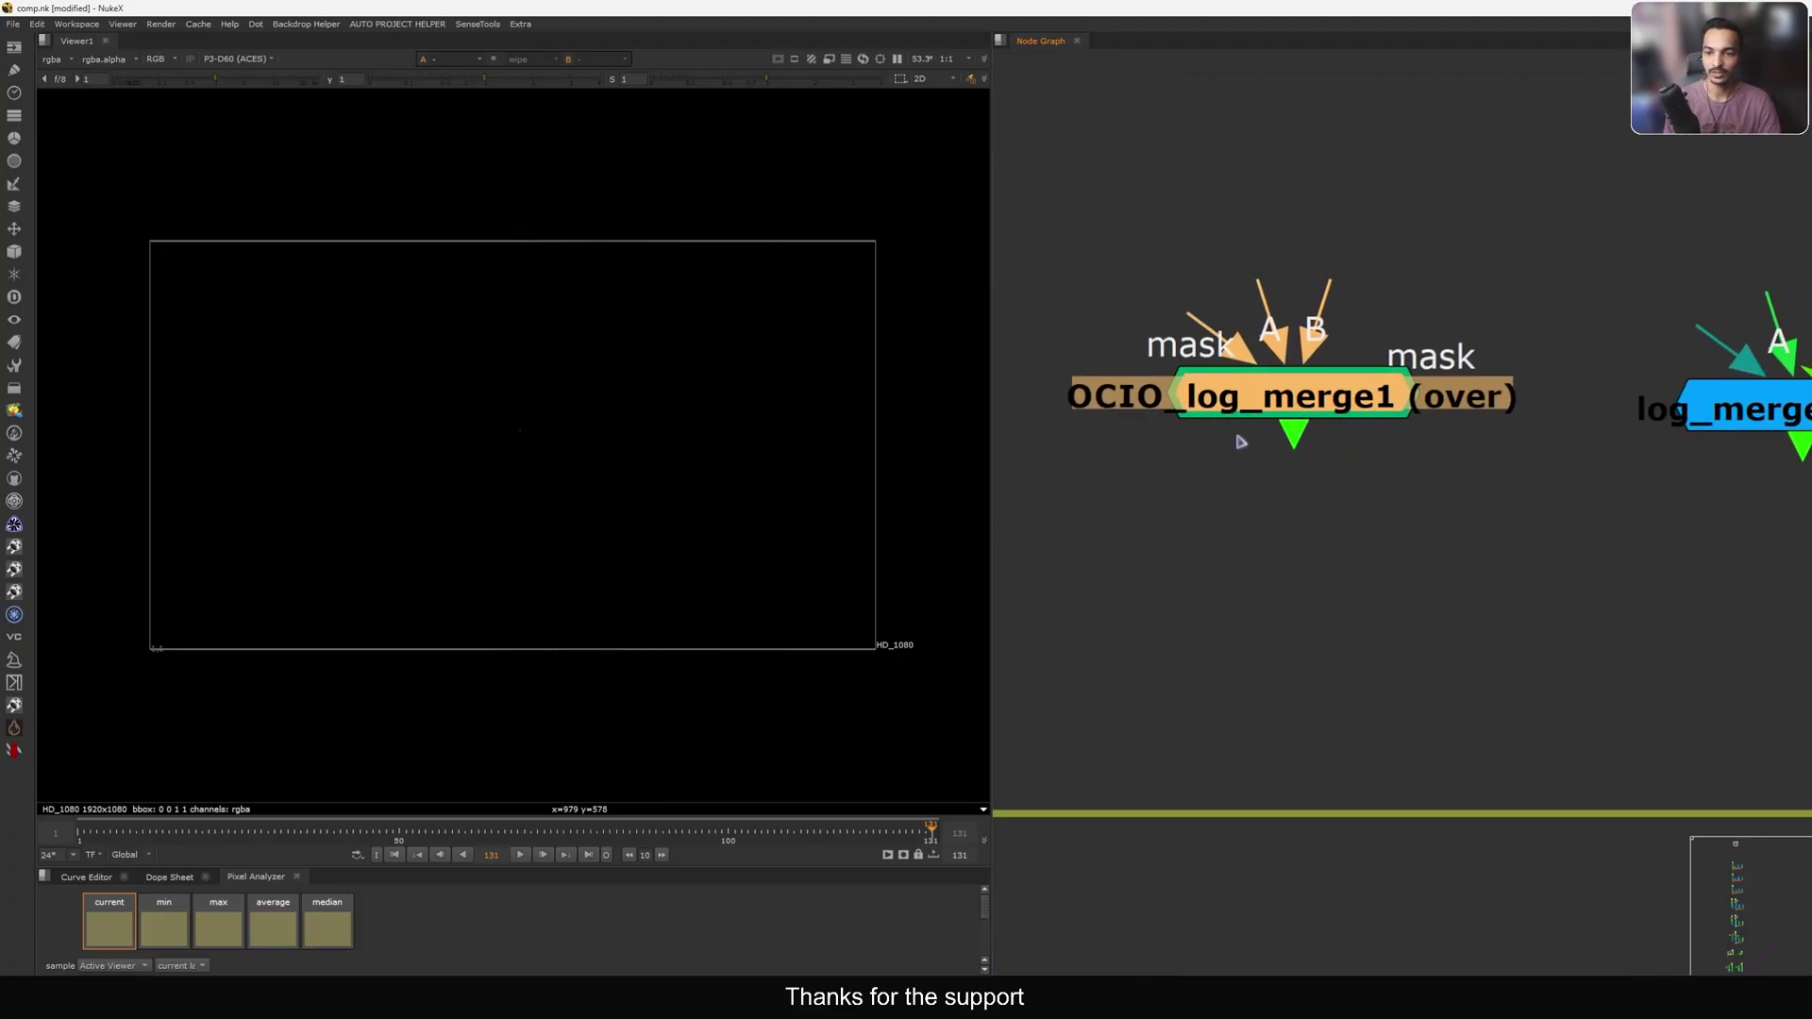
{"action": "left_click_drag", "start_coordinate": [1033, 367], "coordinate": [1180, 439]}
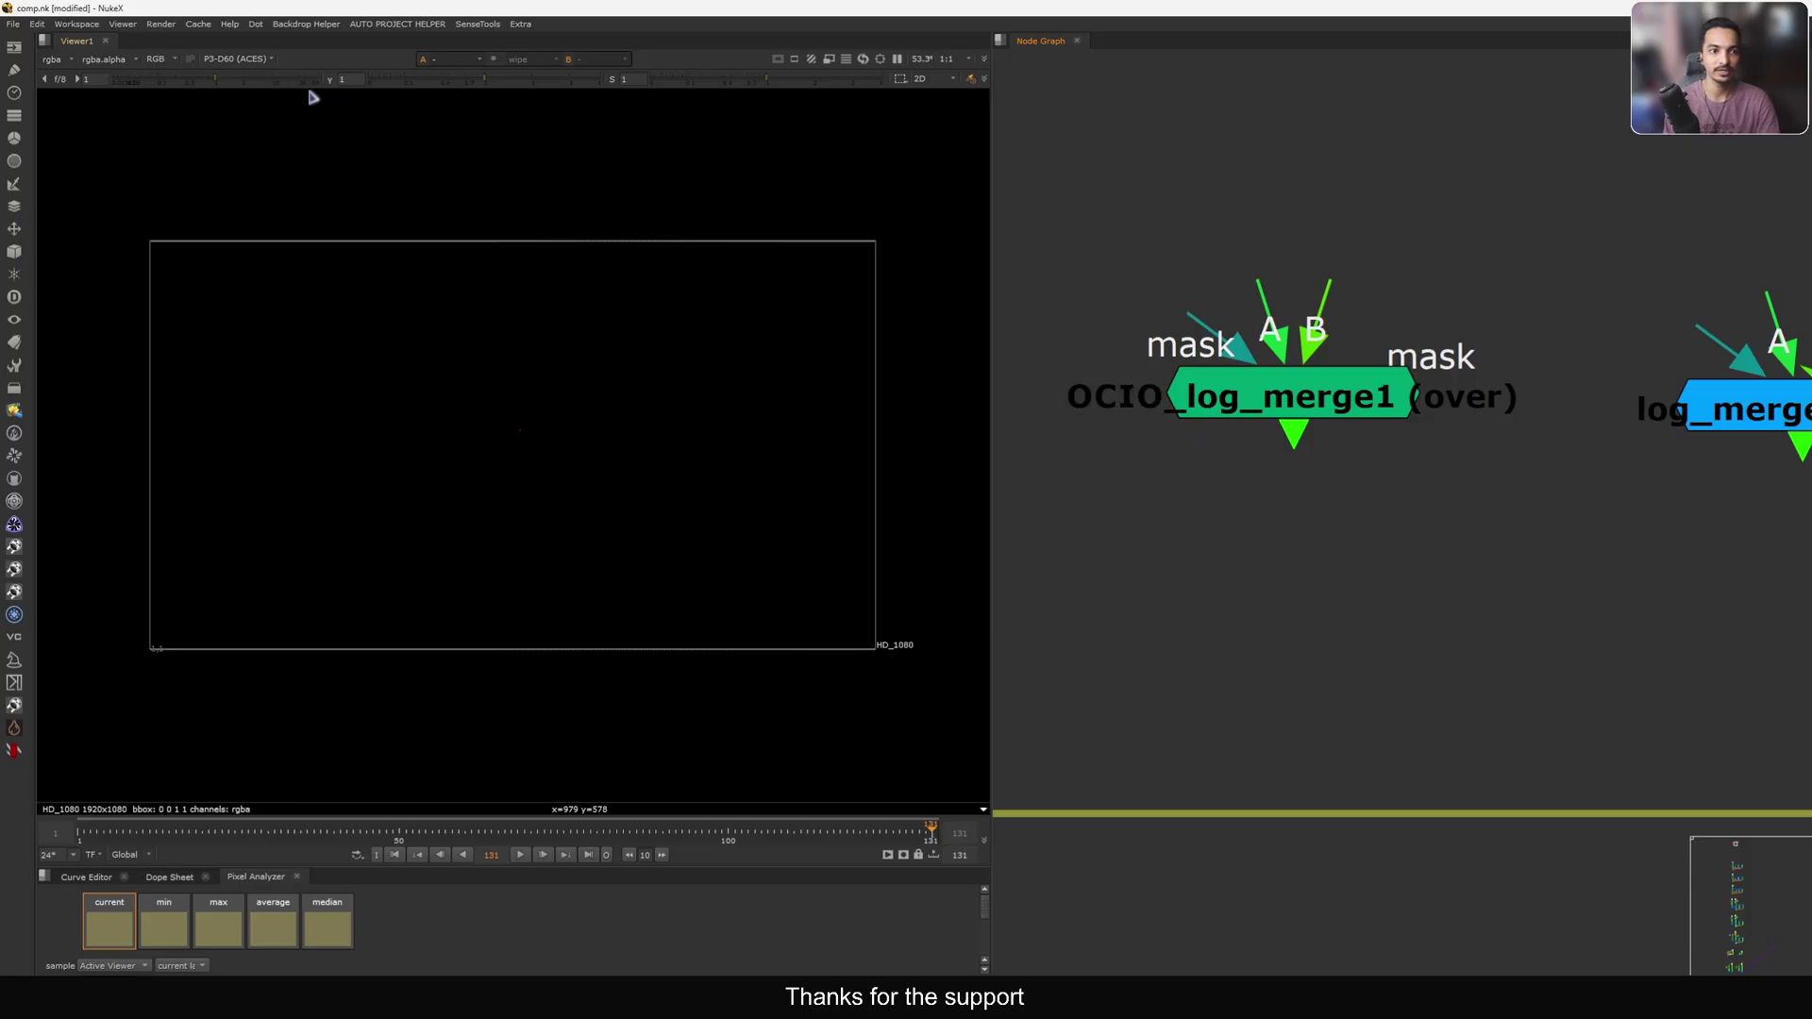
Inspect the color management options in the Project Settings' color section, leave OCIO selected, and close the settings.
{"action": "key", "text": "s"}
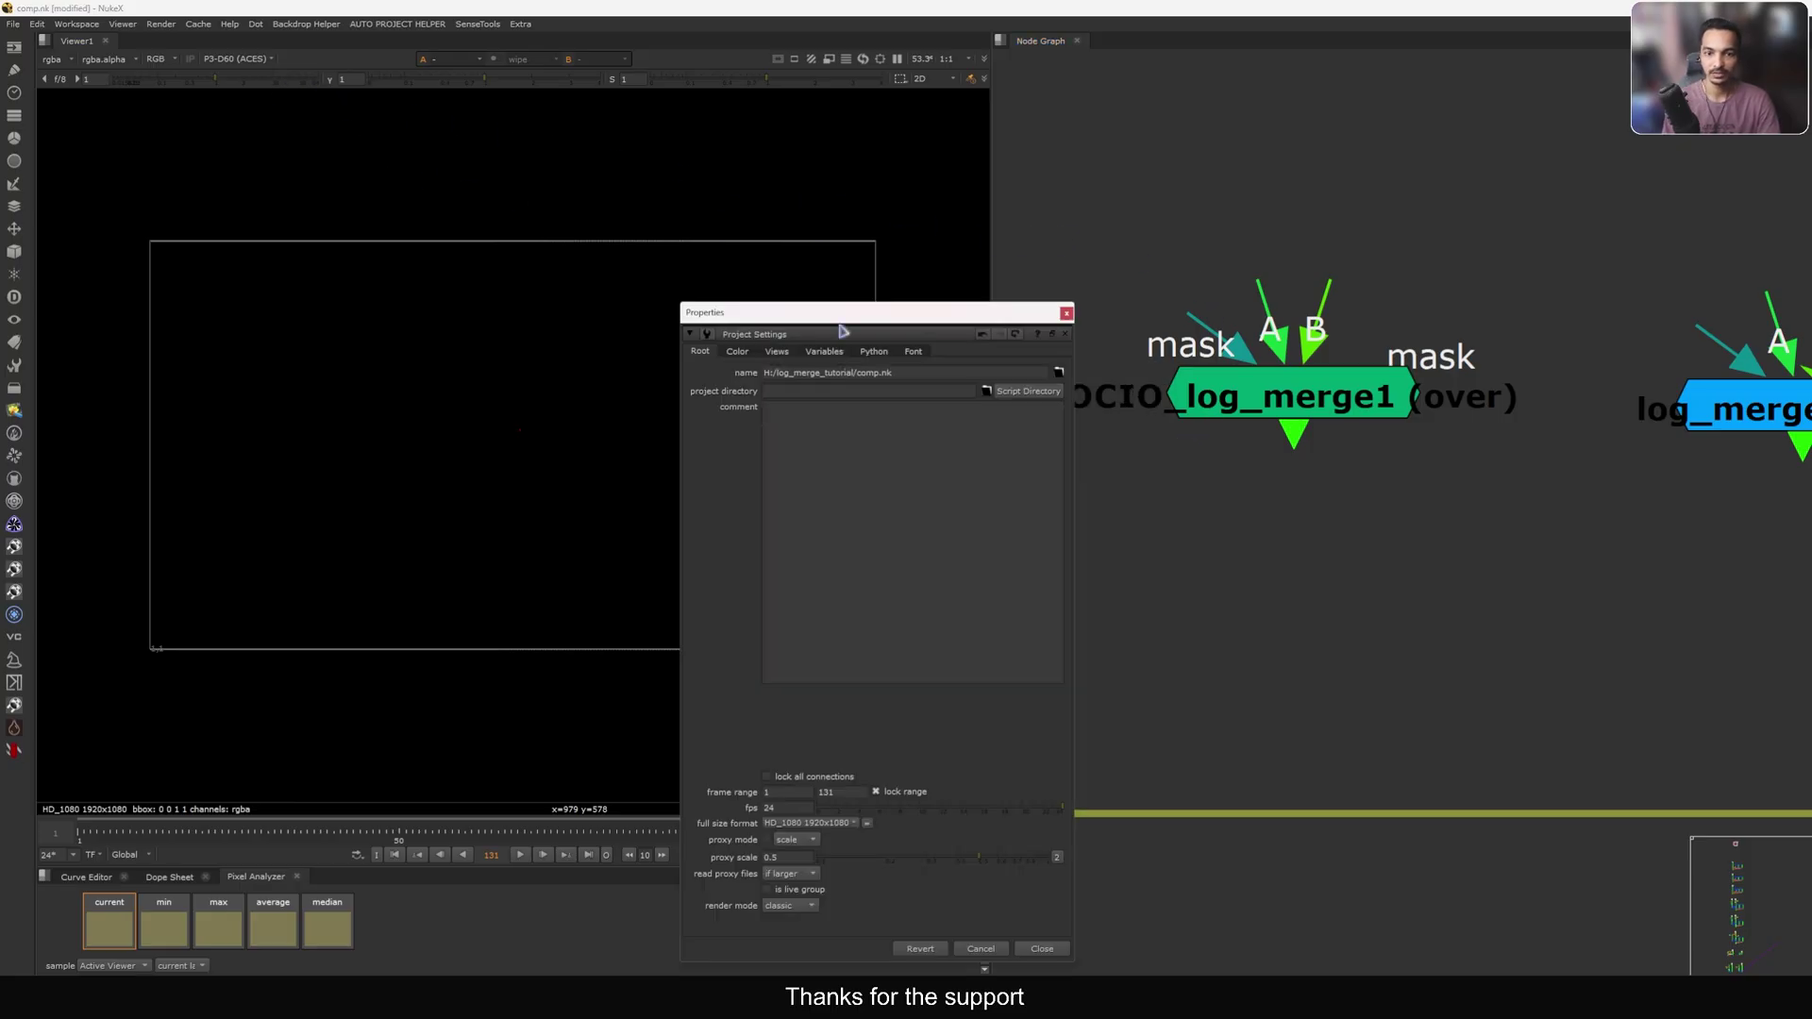
{"action": "left_click", "coordinate": [737, 352]}
{"action": "left_click", "coordinate": [816, 374]}
{"action": "left_click", "coordinate": [815, 371]}
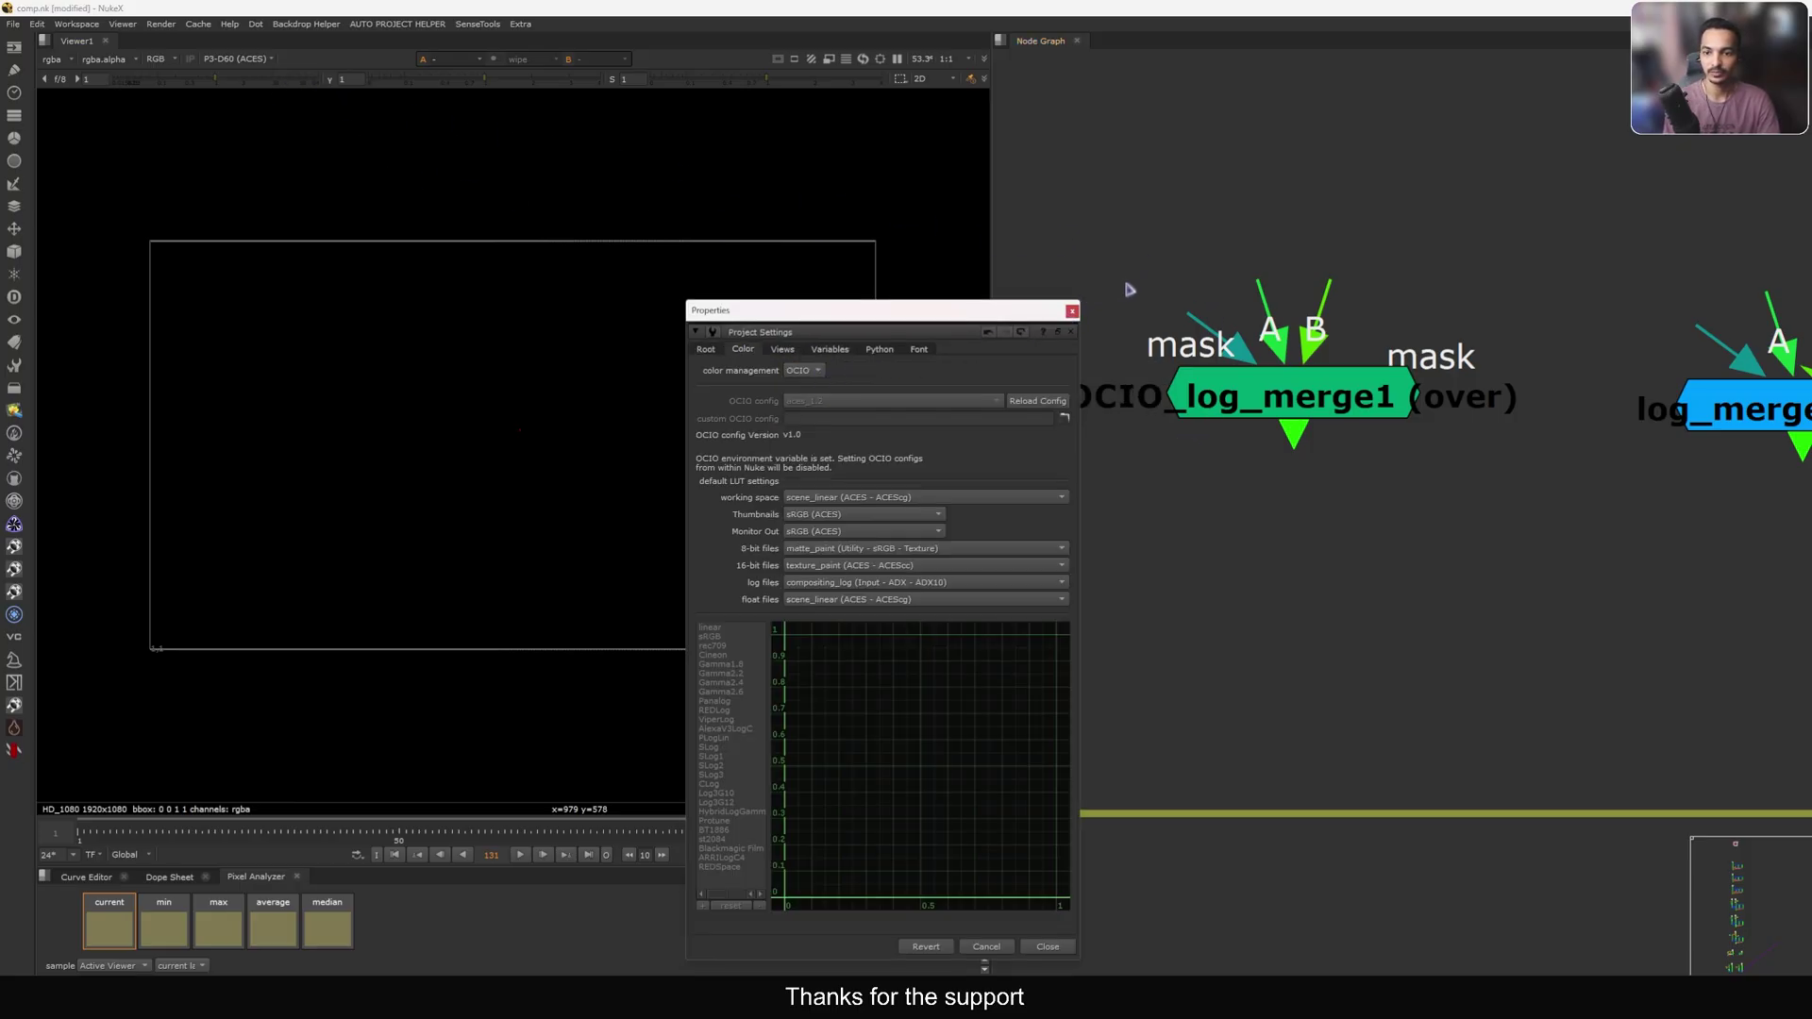
{"action": "middle_click_drag", "start_coordinate": [1393, 507], "coordinate": [1381, 508]}
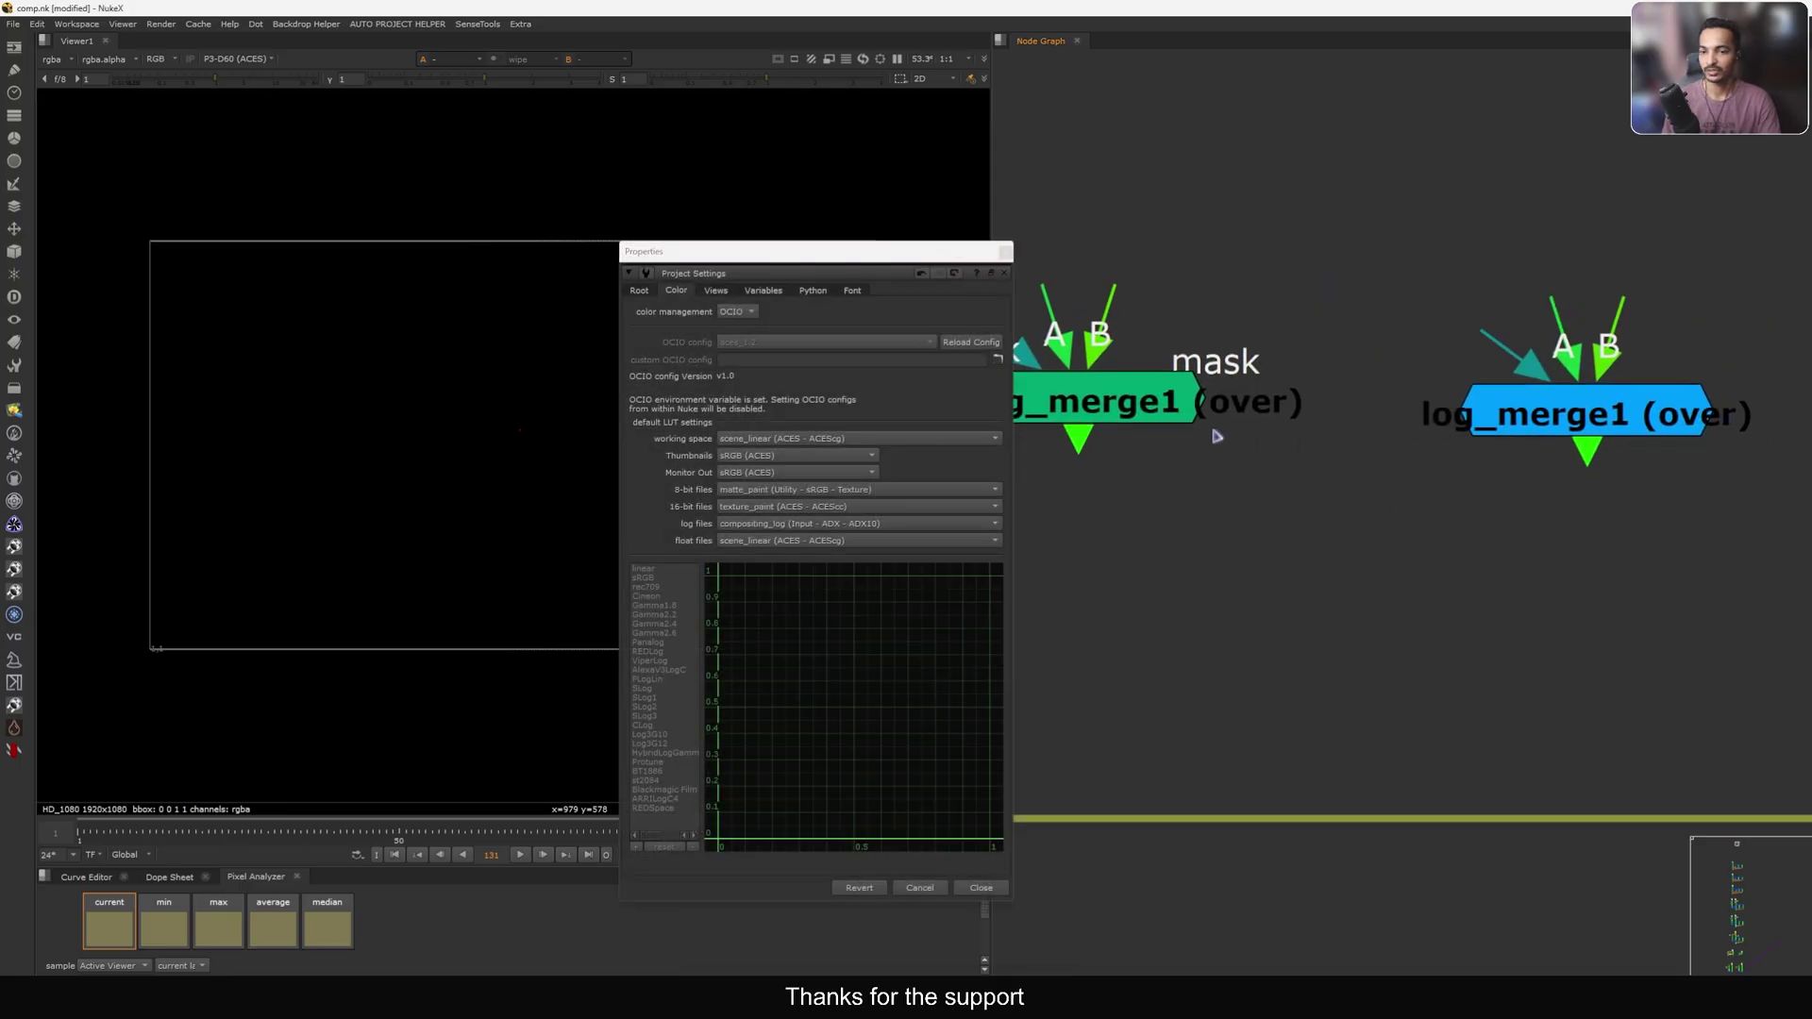
{"action": "middle_click_drag", "start_coordinate": [1218, 436], "coordinate": [1442, 418]}
{"action": "left_click", "coordinate": [736, 315]}
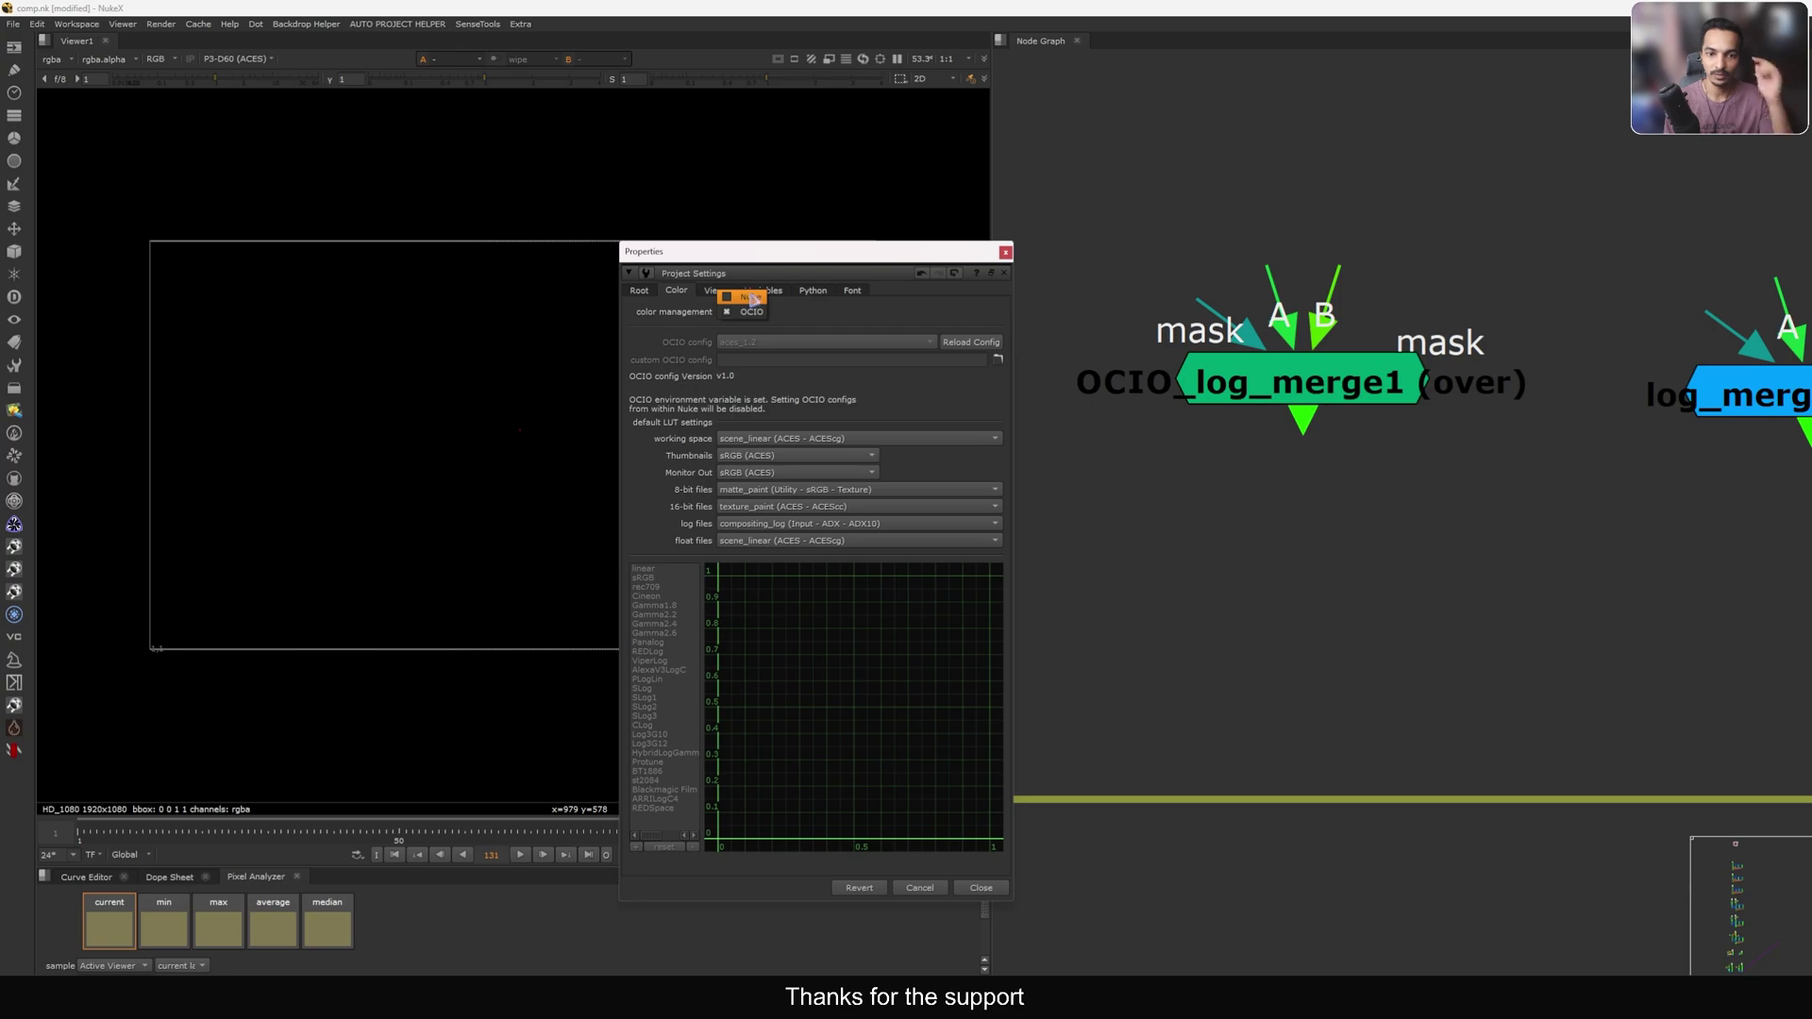
{"action": "left_click", "coordinate": [901, 321]}
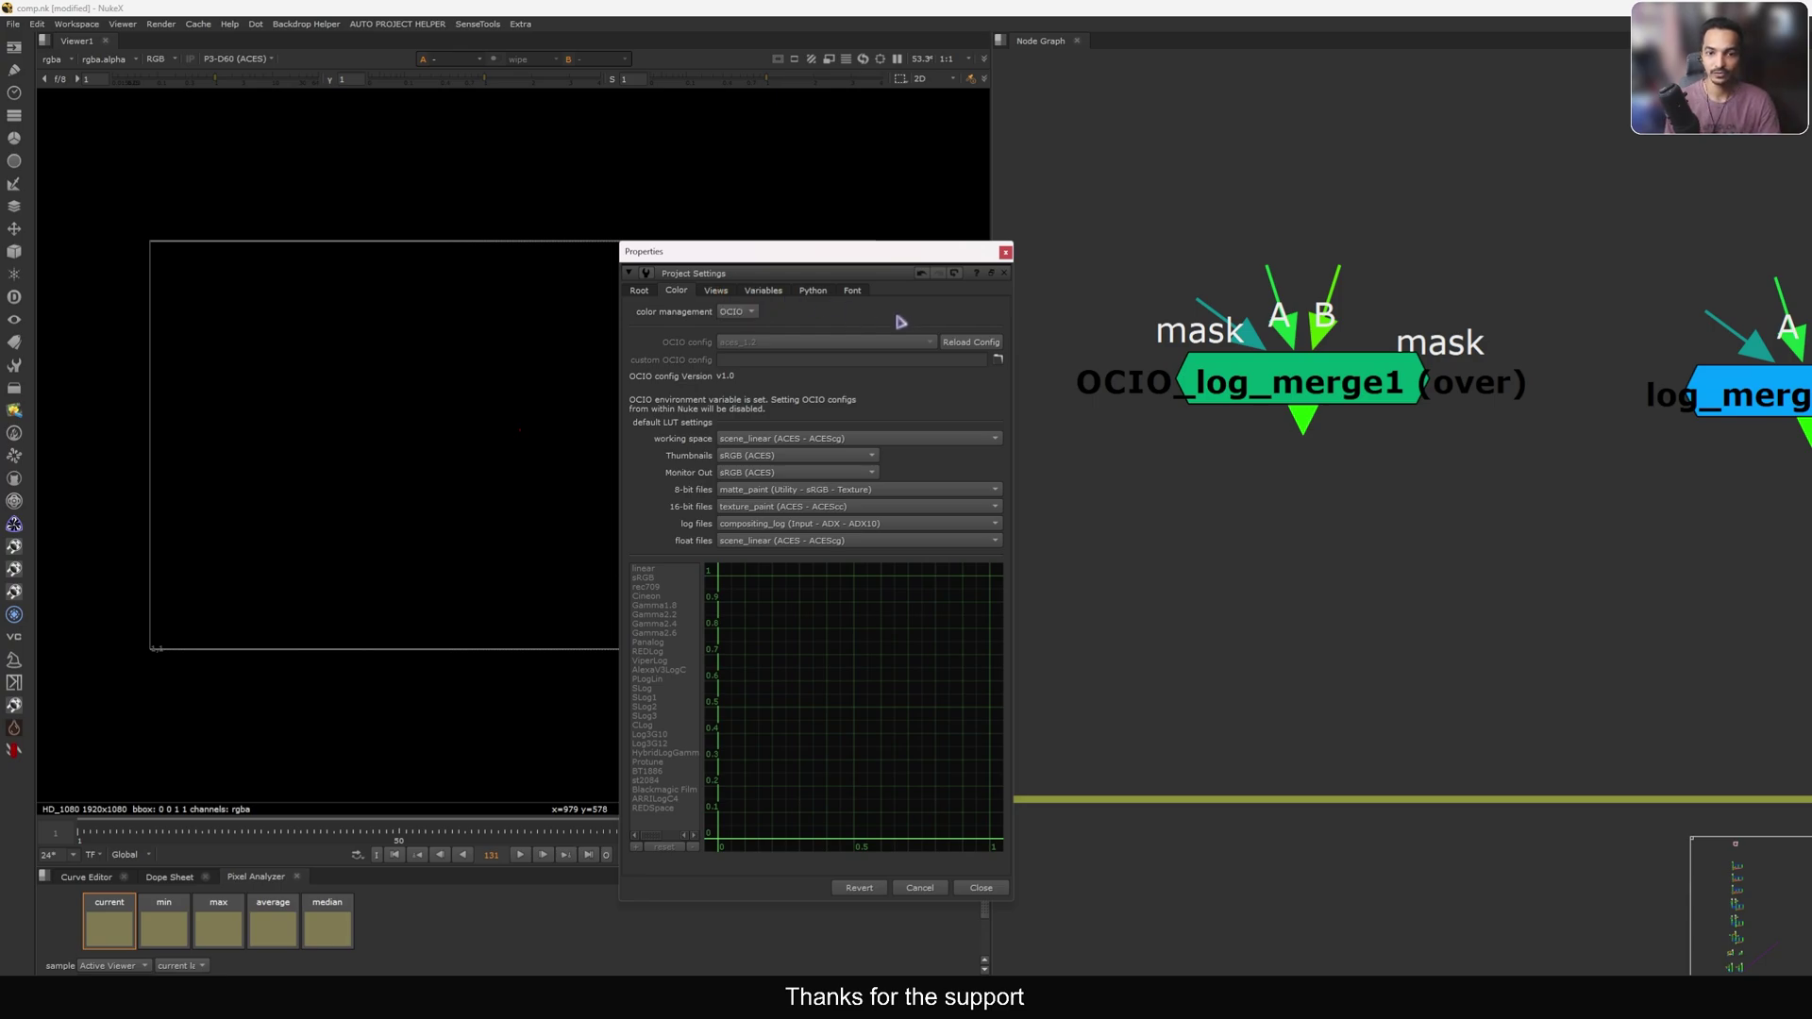
{"action": "left_click", "coordinate": [1004, 252]}
Show the blue log_merge1 node in the viewer and return to the OCIO_log_merge1 node.
{"action": "middle_click_drag", "start_coordinate": [1601, 406], "coordinate": [1279, 438]}
{"action": "left_click_drag", "start_coordinate": [1441, 431], "coordinate": [1492, 419]}
{"action": "key", "text": "1"}
{"action": "left_click", "coordinate": [1276, 475]}
{"action": "middle_click_drag", "start_coordinate": [1372, 453], "coordinate": [1679, 448]}
Open the properties of OCIO_log_merge1 and log_merge1 side by side for comparison.
{"action": "left_click", "coordinate": [1297, 418]}
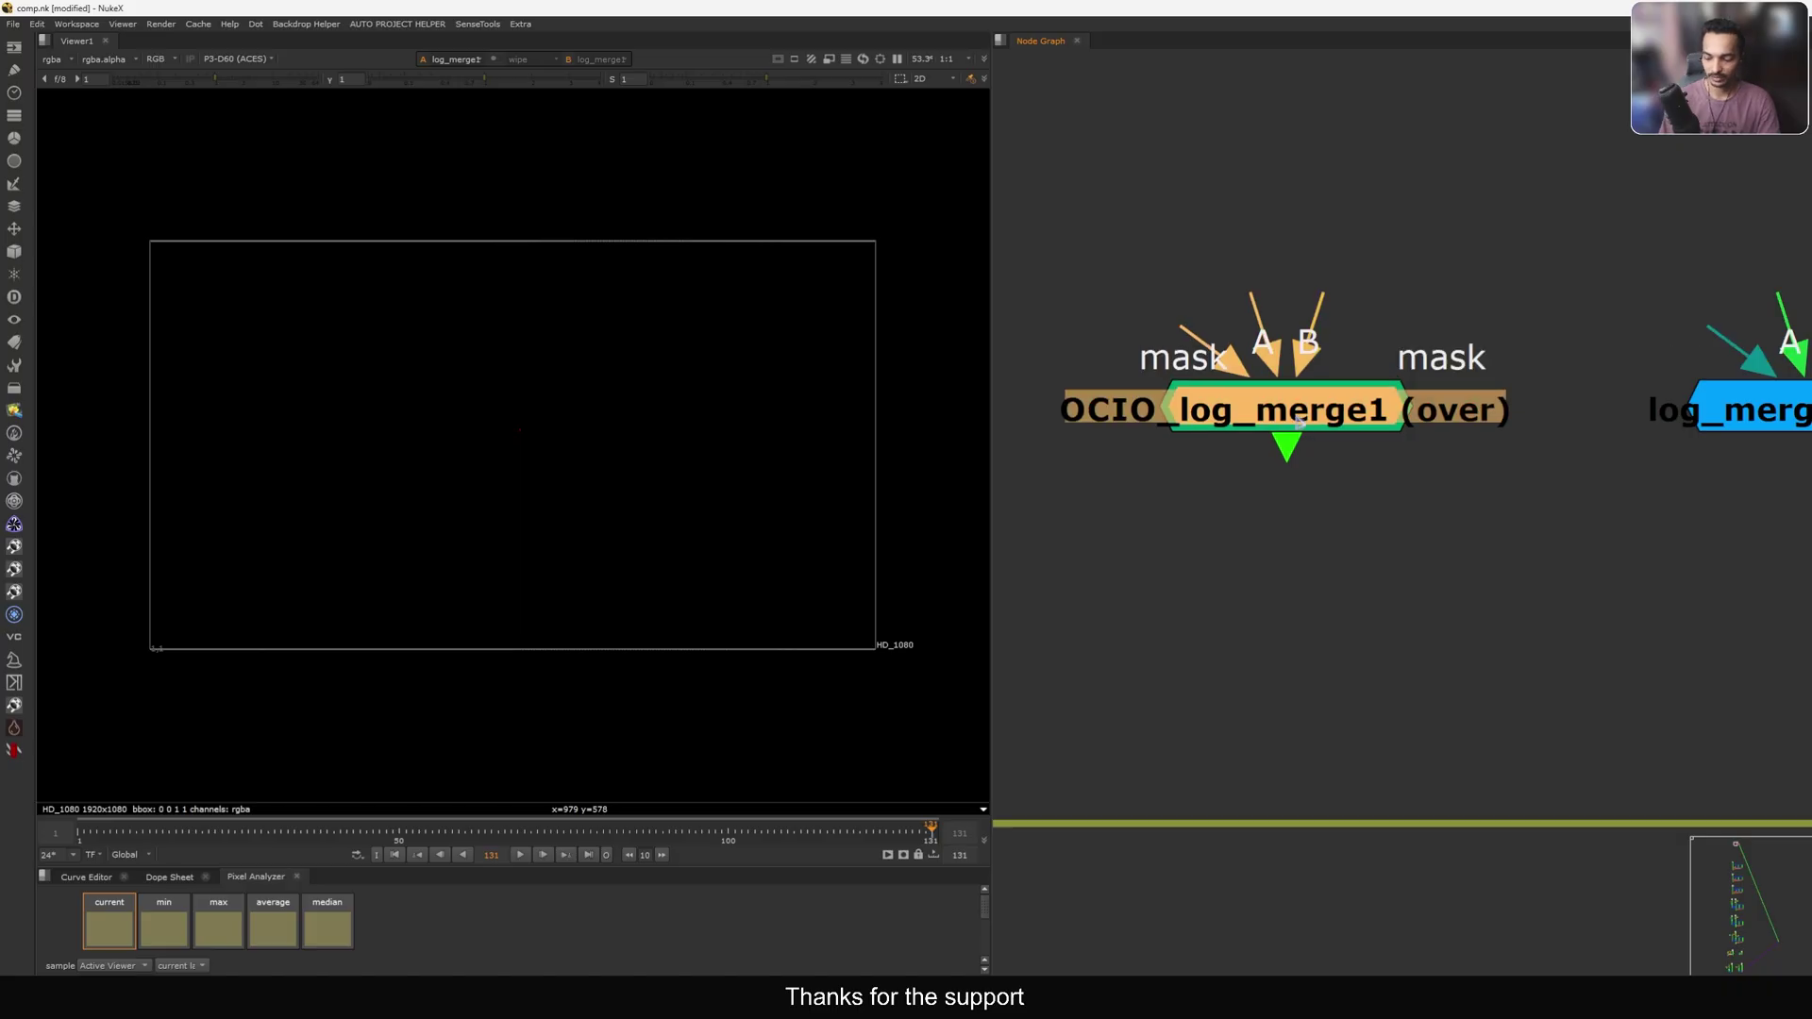
{"action": "key", "text": "ctrl+Return"}
{"action": "scroll", "coordinate": [1373, 500], "scroll_direction": "up", "scroll_amount": 5}
{"action": "middle_click_drag", "start_coordinate": [1445, 437], "coordinate": [1439, 450]}
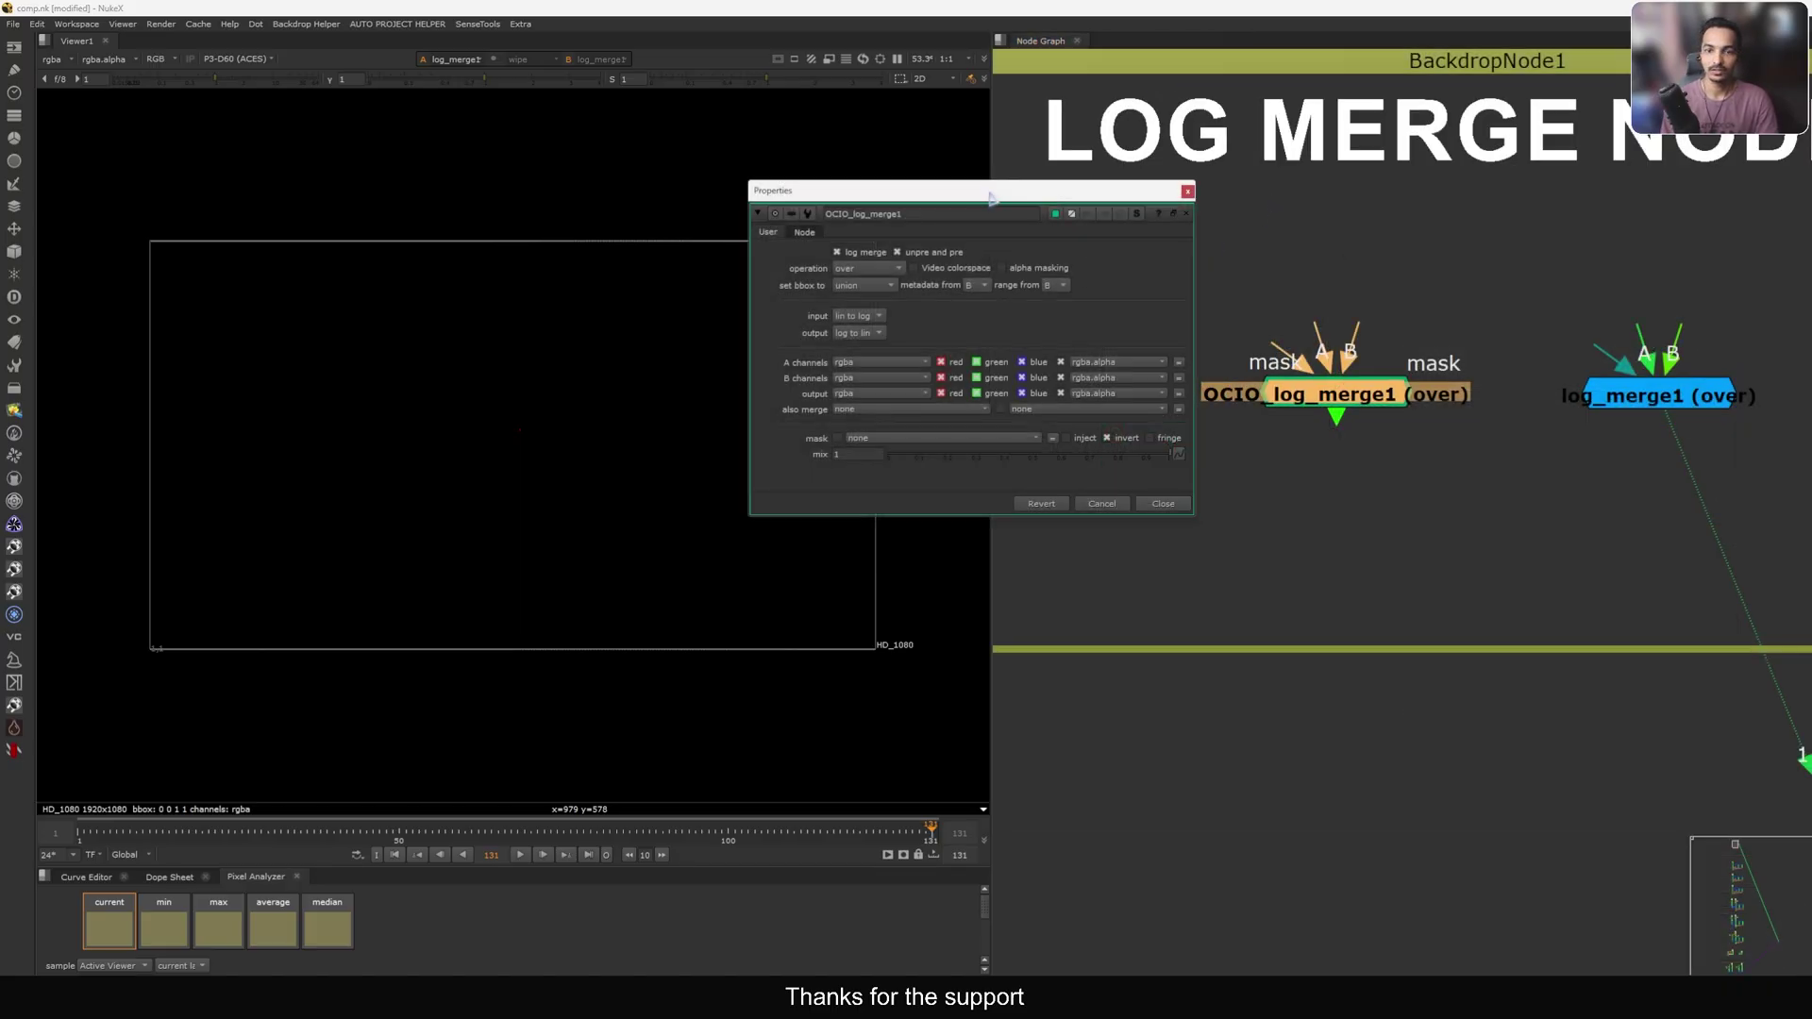
{"action": "left_click_drag", "start_coordinate": [991, 193], "coordinate": [974, 185]}
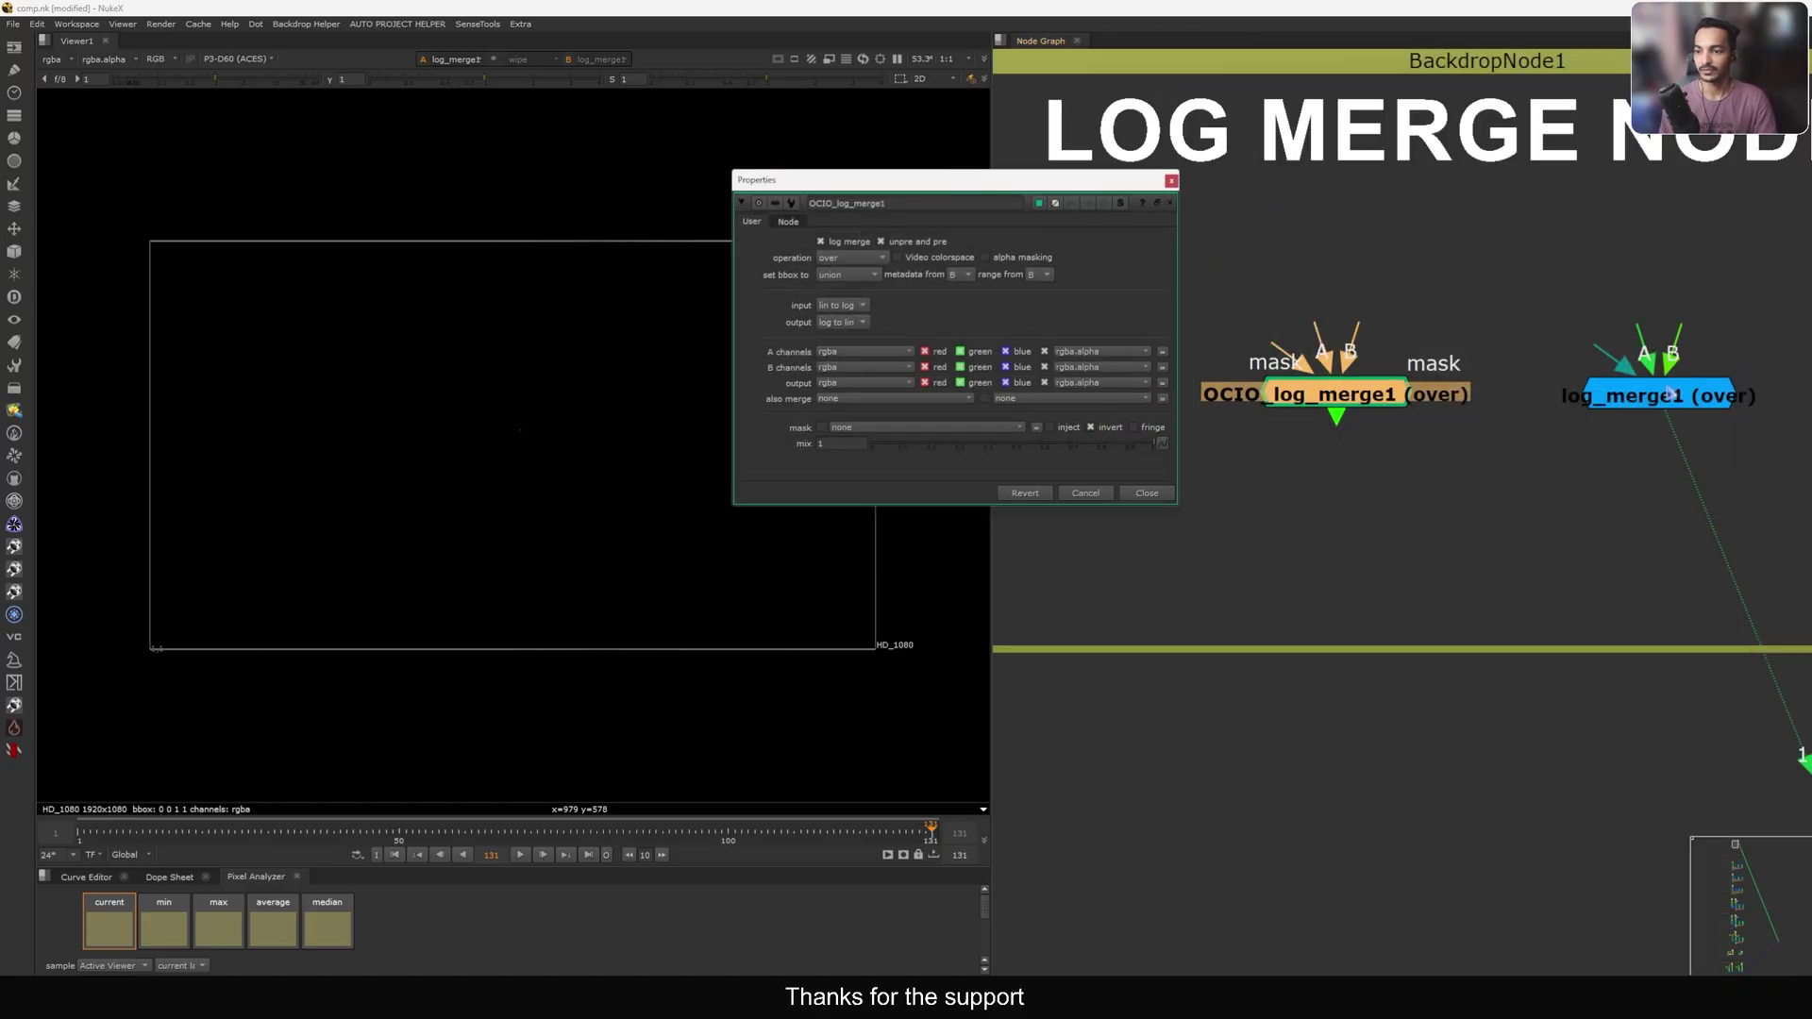
{"action": "double_click", "coordinate": [1669, 393]}
{"action": "left_click_drag", "start_coordinate": [1274, 274], "coordinate": [1356, 190]}
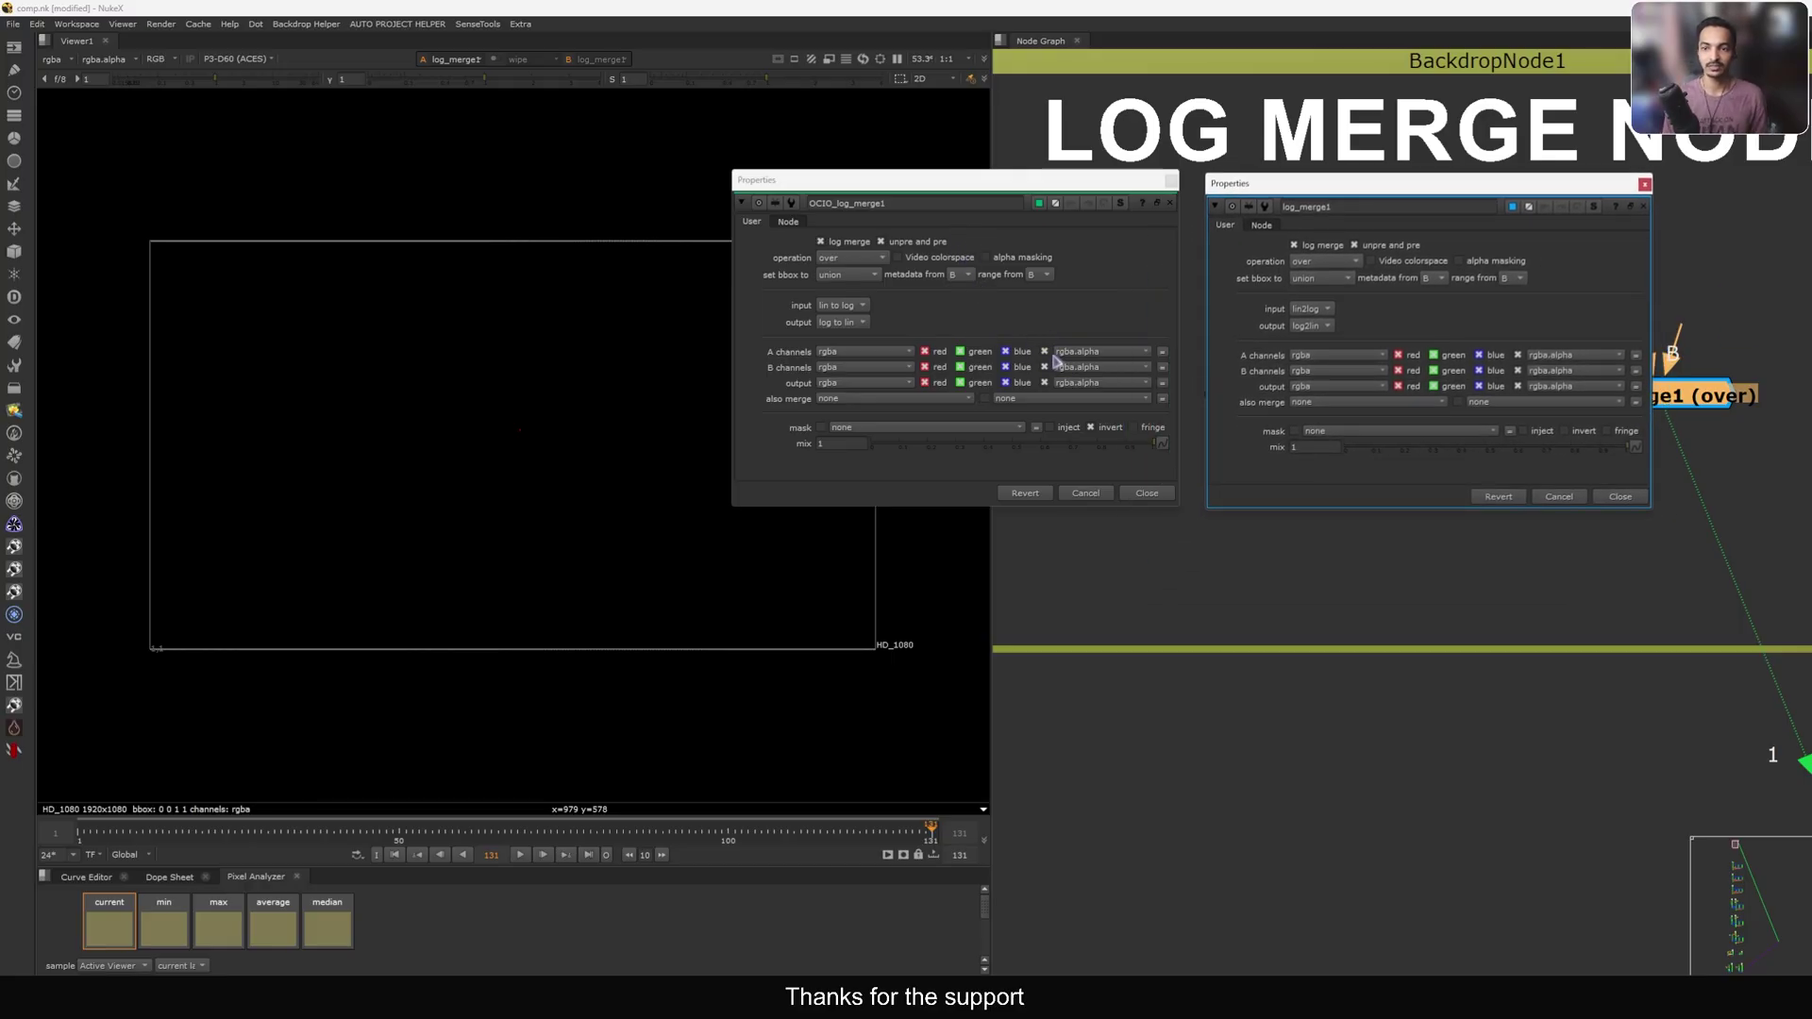
Check the input conversion options of OCIO_log_merge1 without changing them and close both nodes' properties.
{"action": "left_click", "coordinate": [839, 244]}
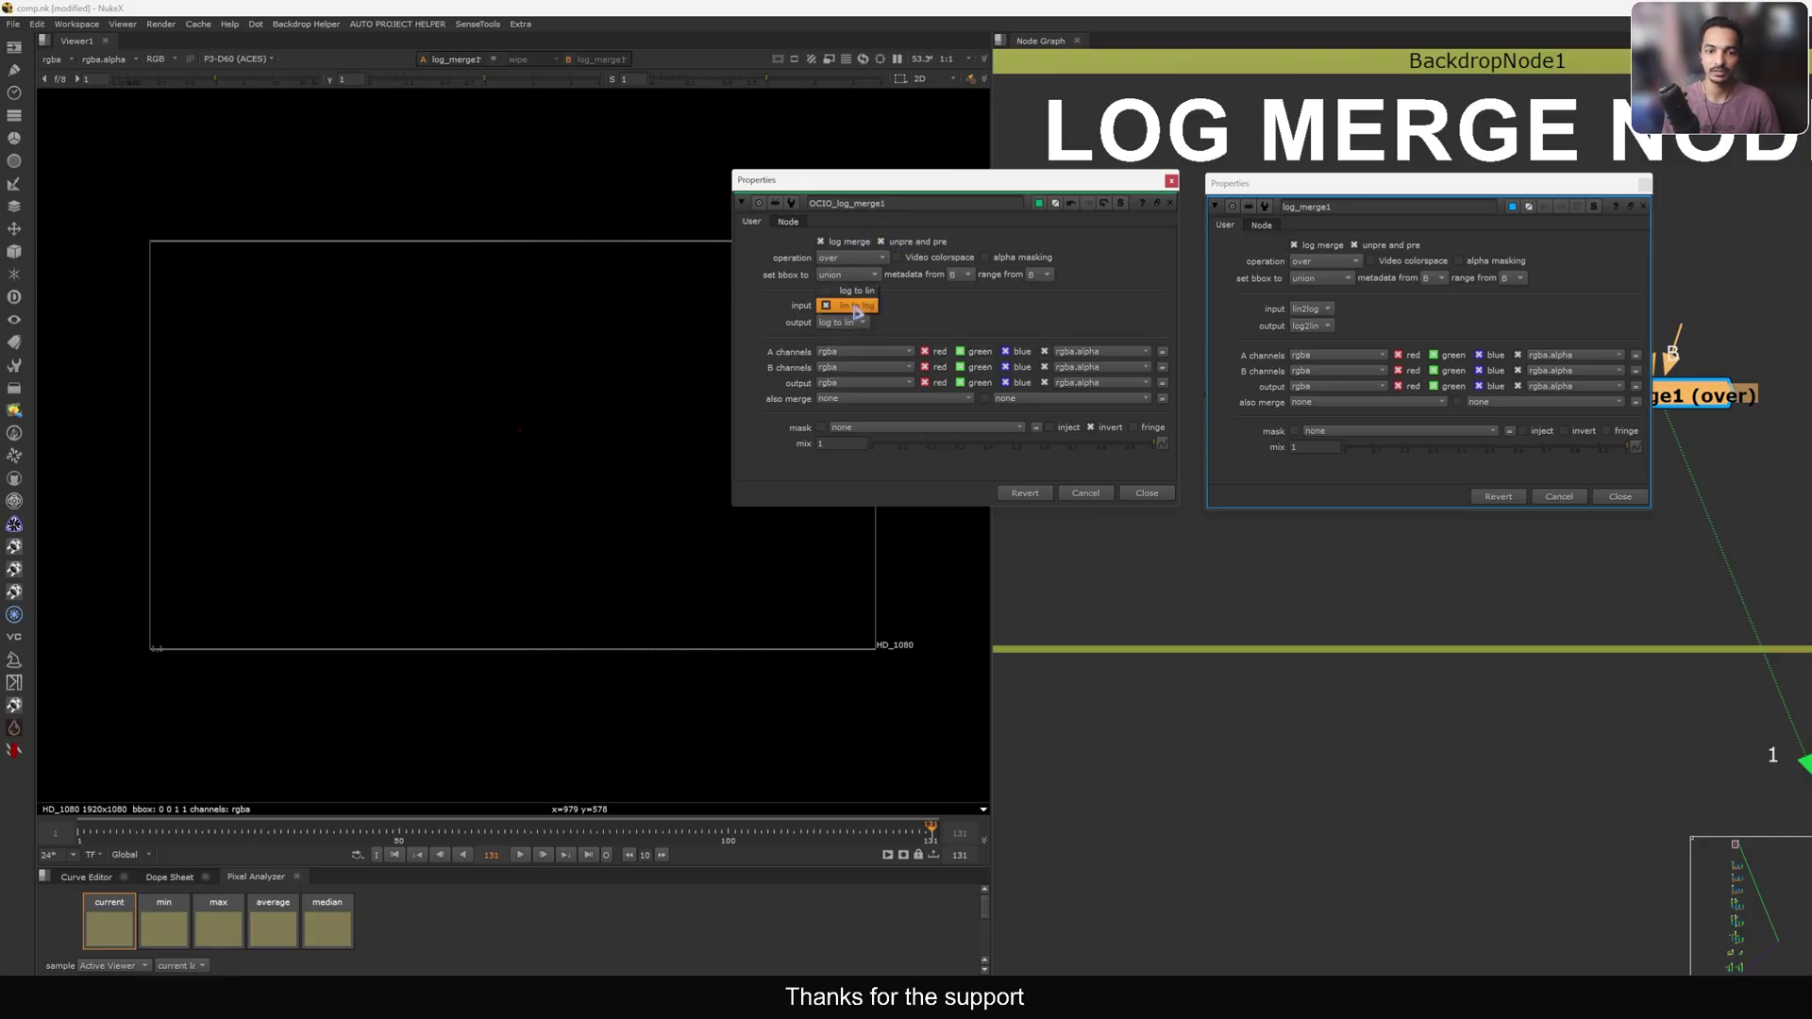
{"action": "left_click", "coordinate": [937, 317]}
{"action": "left_click", "coordinate": [1643, 184]}
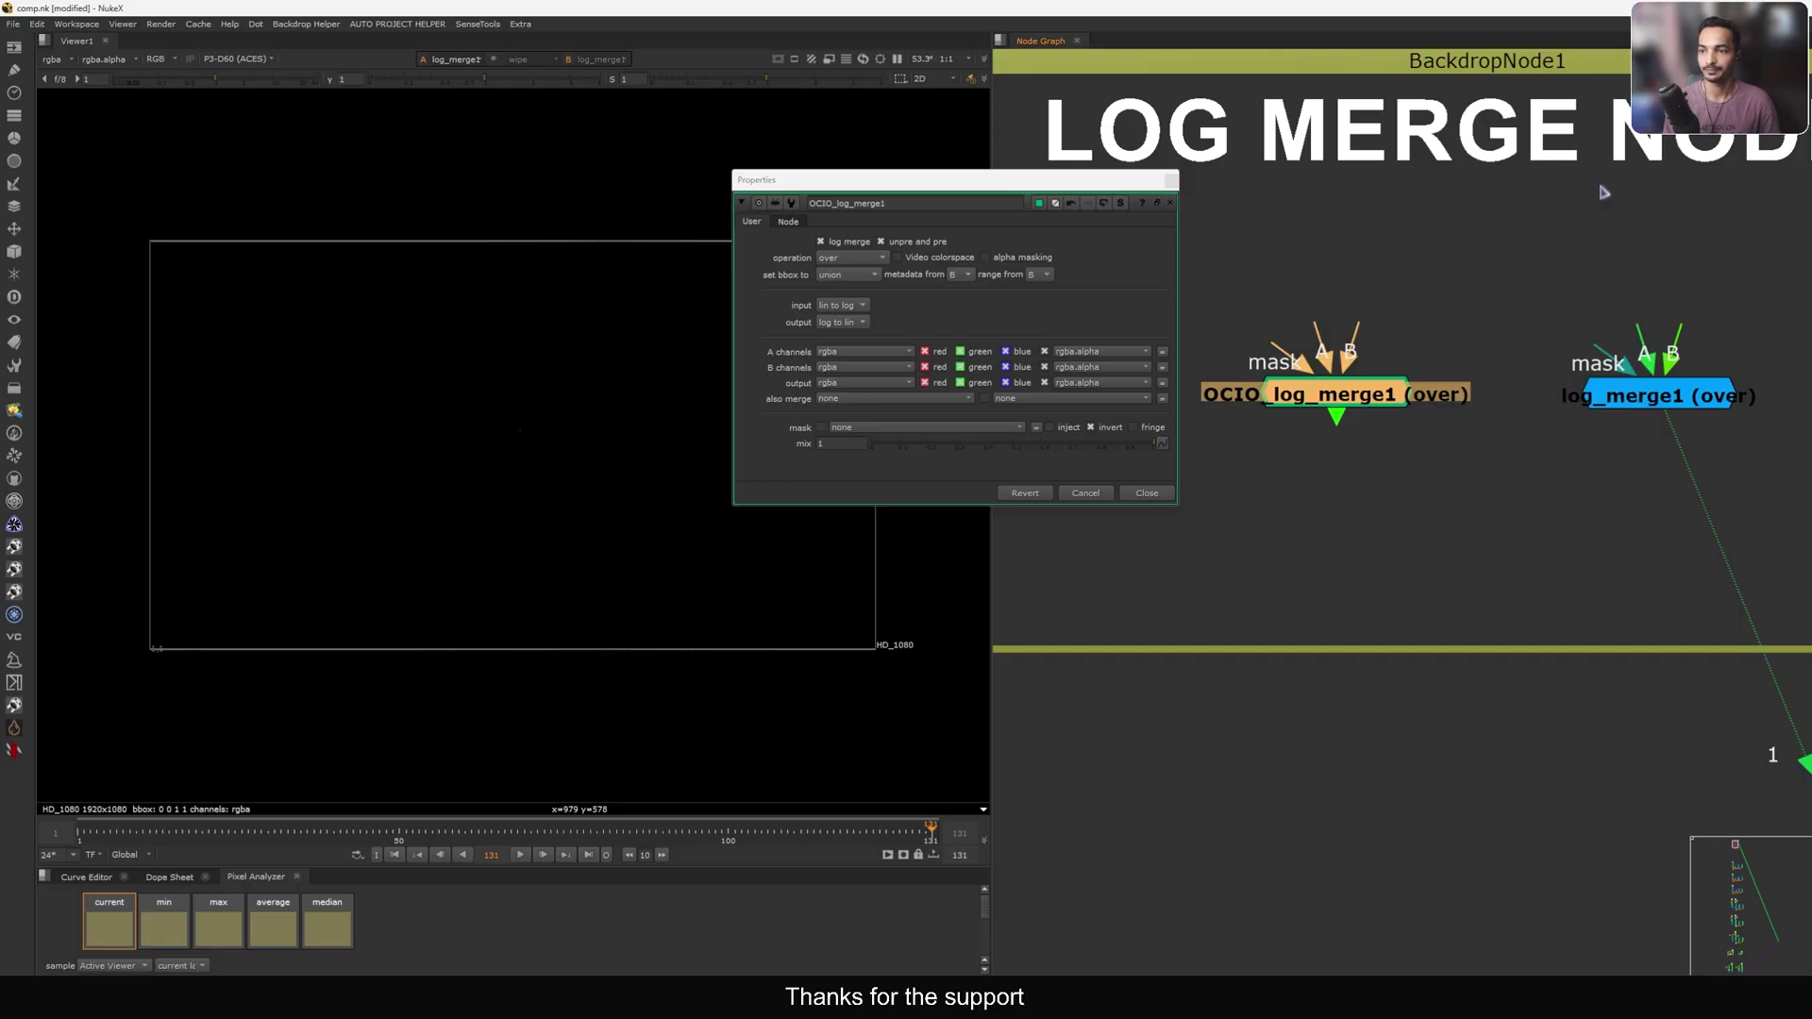
{"action": "left_click", "coordinate": [1171, 180]}
Create a log merge node and an OCIO log merge node from the W_hotbox, and delete both.
{"action": "key", "text": "grave"}
{"action": "left_click", "coordinate": [1205, 299]}
{"action": "left_click_drag", "start_coordinate": [1275, 268], "coordinate": [1279, 277]}
{"action": "double_click", "coordinate": [1279, 275]}
{"action": "left_click", "coordinate": [1236, 271]}
{"action": "left_click", "coordinate": [1373, 226]}
{"action": "key", "text": "grave"}
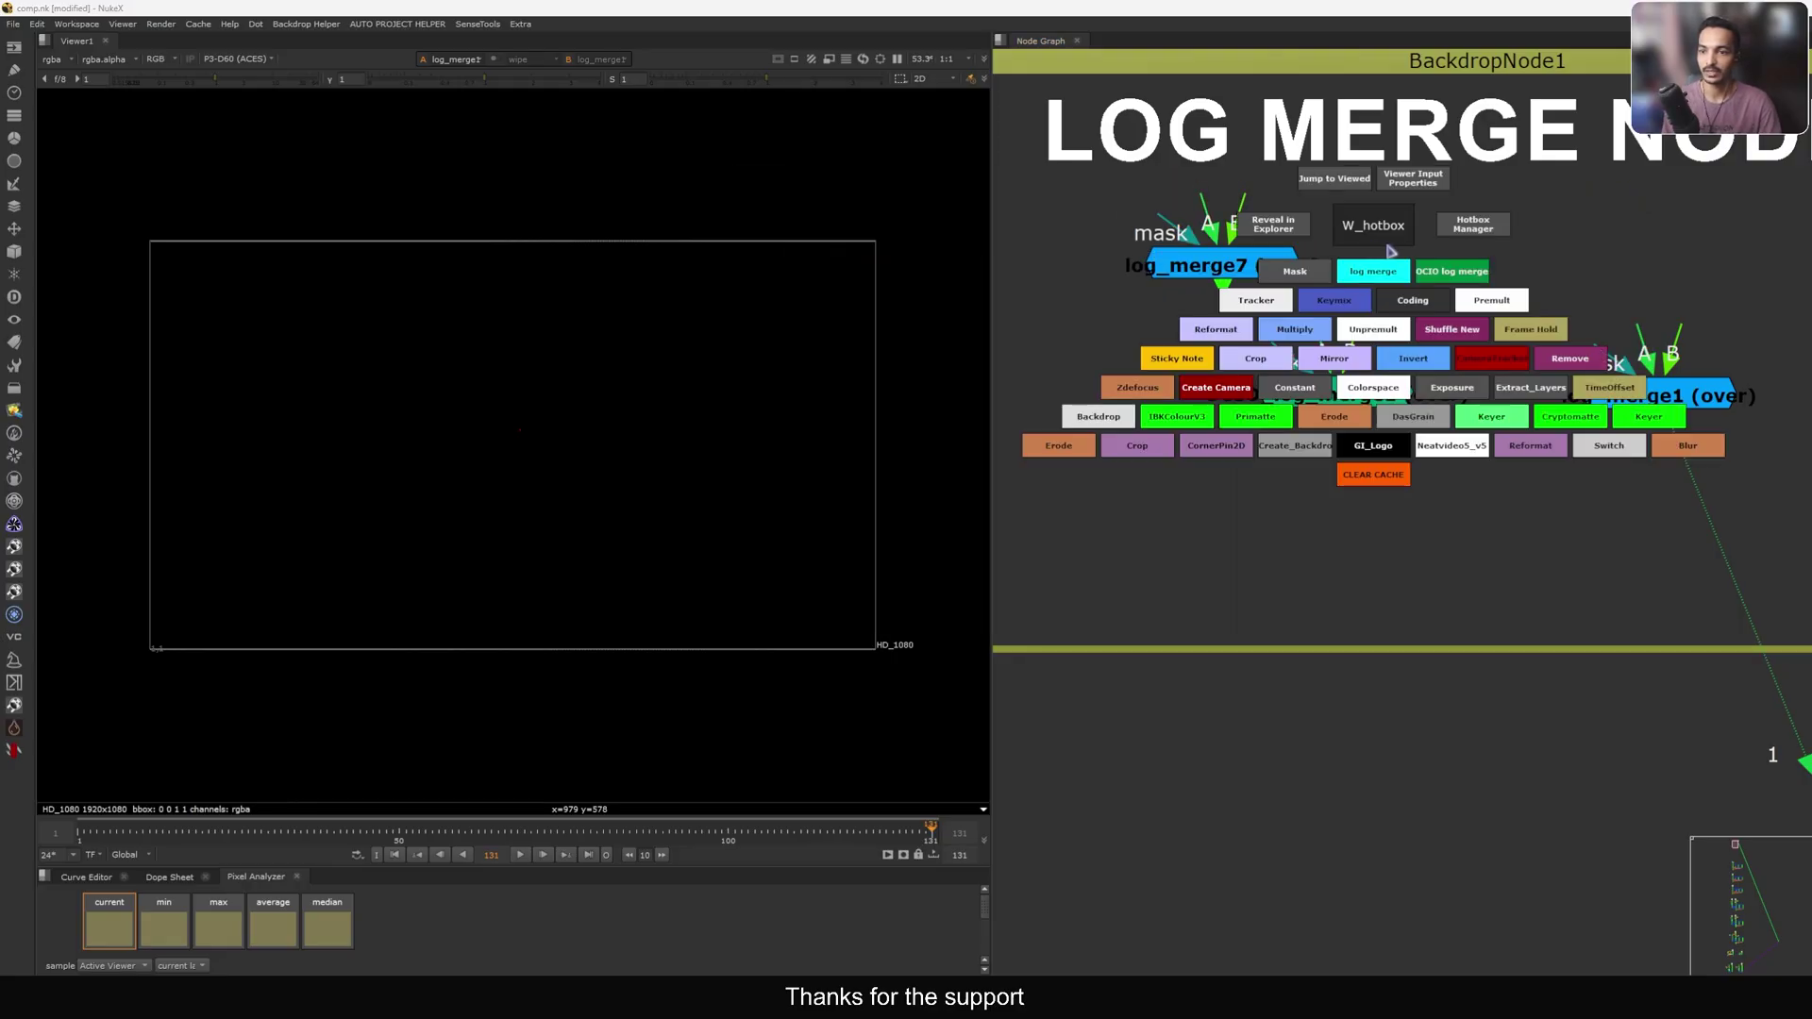
{"action": "left_click", "coordinate": [1451, 271]}
{"action": "left_click_drag", "start_coordinate": [1405, 247], "coordinate": [1479, 274]}
{"action": "left_click_drag", "start_coordinate": [1638, 210], "coordinate": [1121, 324]}
{"action": "key", "text": "Delete"}
Inspect the node shortcuts in the W_hotbox and dismiss it.
{"action": "key", "text": "`"}
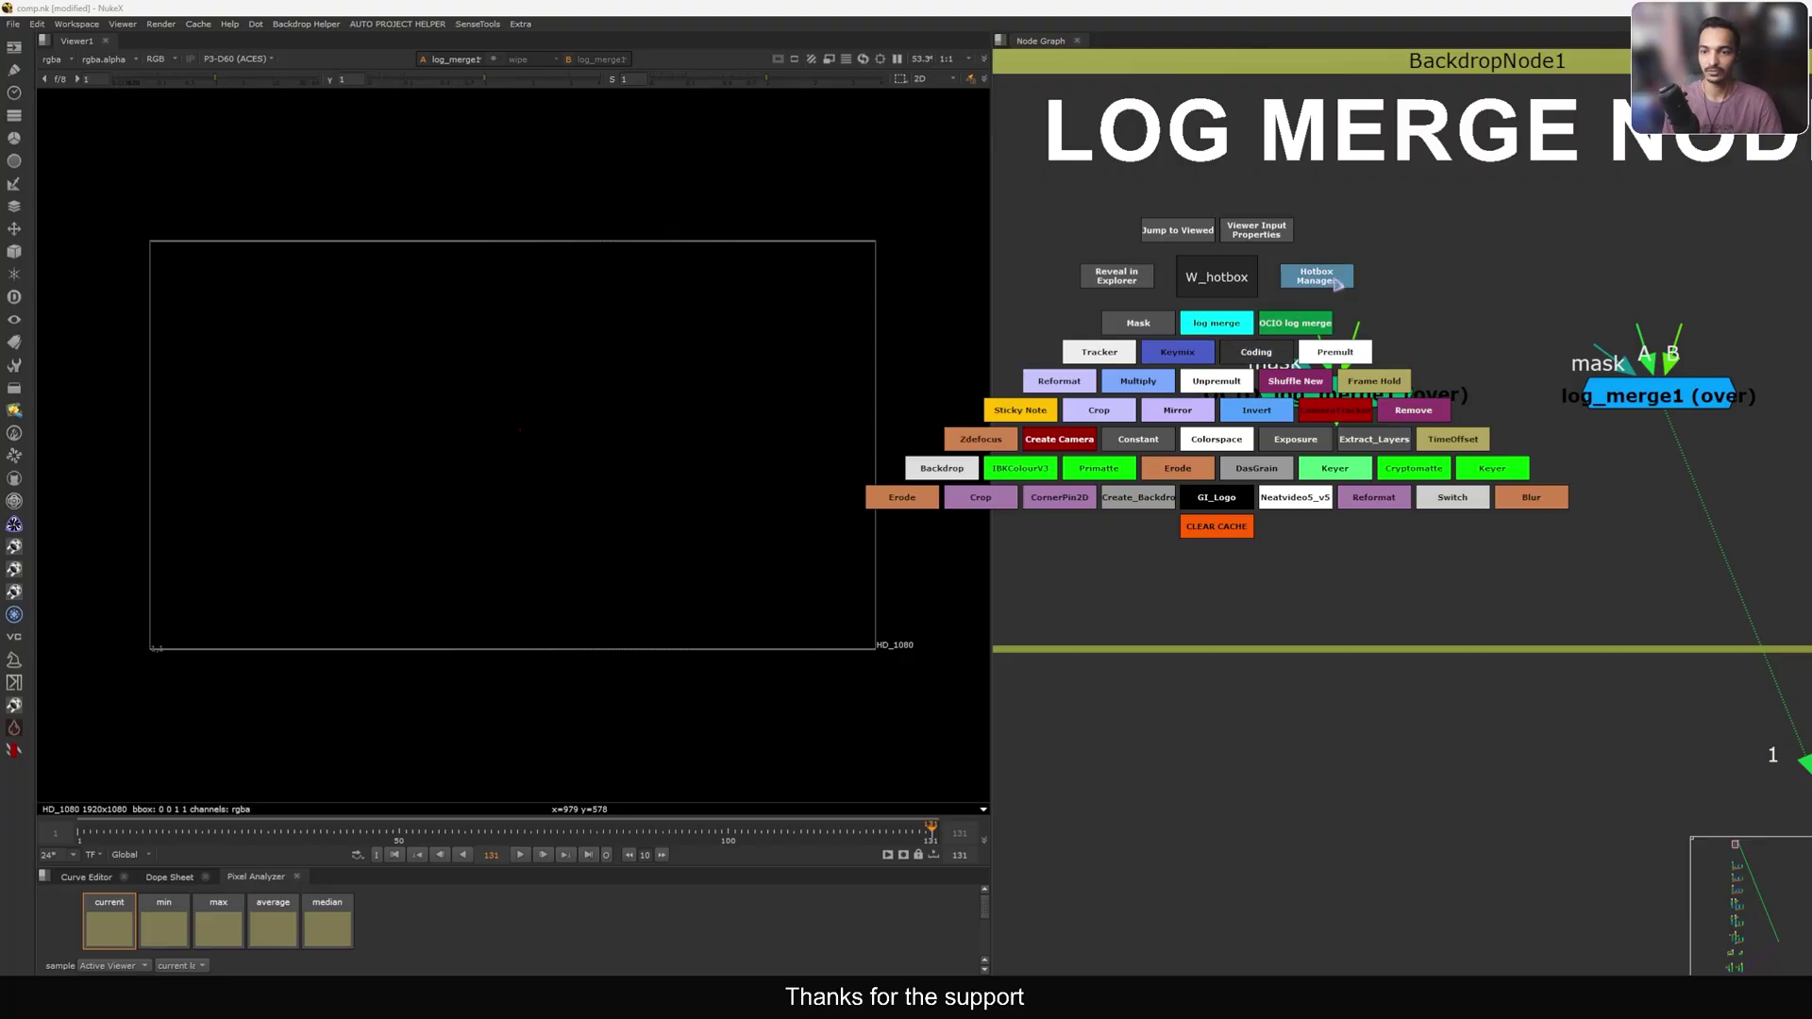
{"action": "left_click", "coordinate": [1390, 252]}
{"action": "key", "text": "grave"}
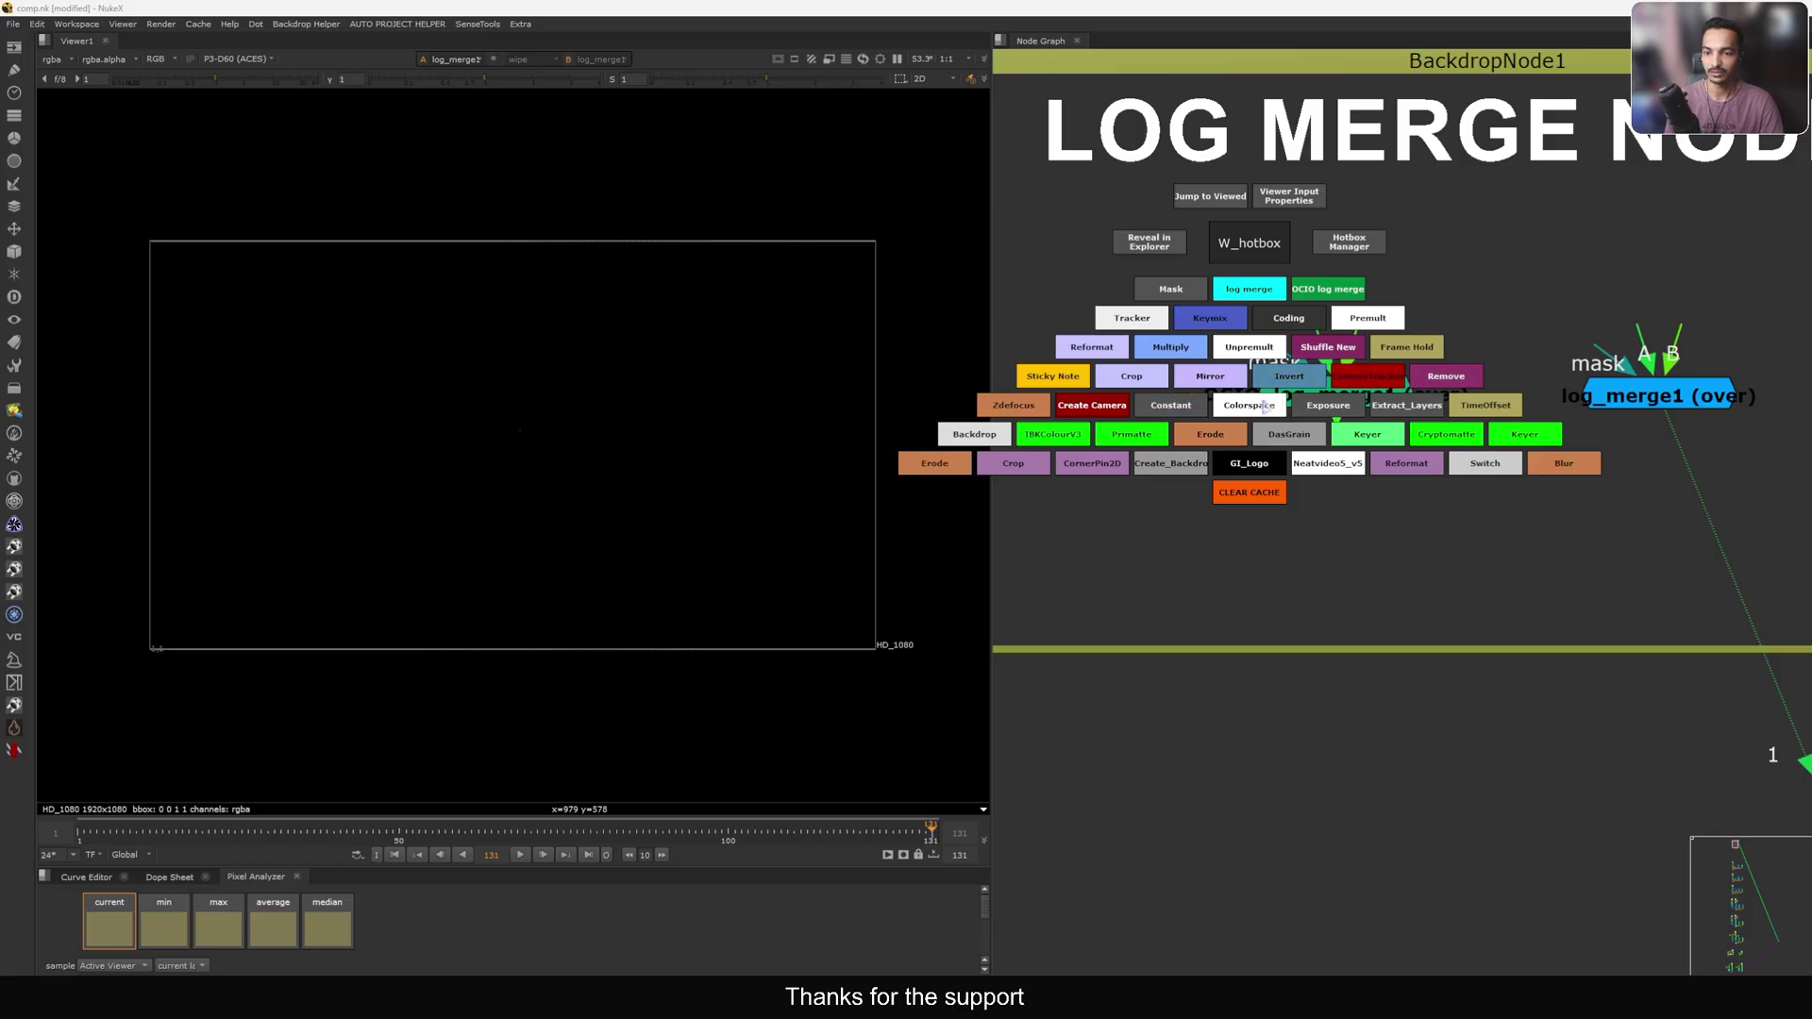
{"action": "left_click", "coordinate": [1510, 267]}
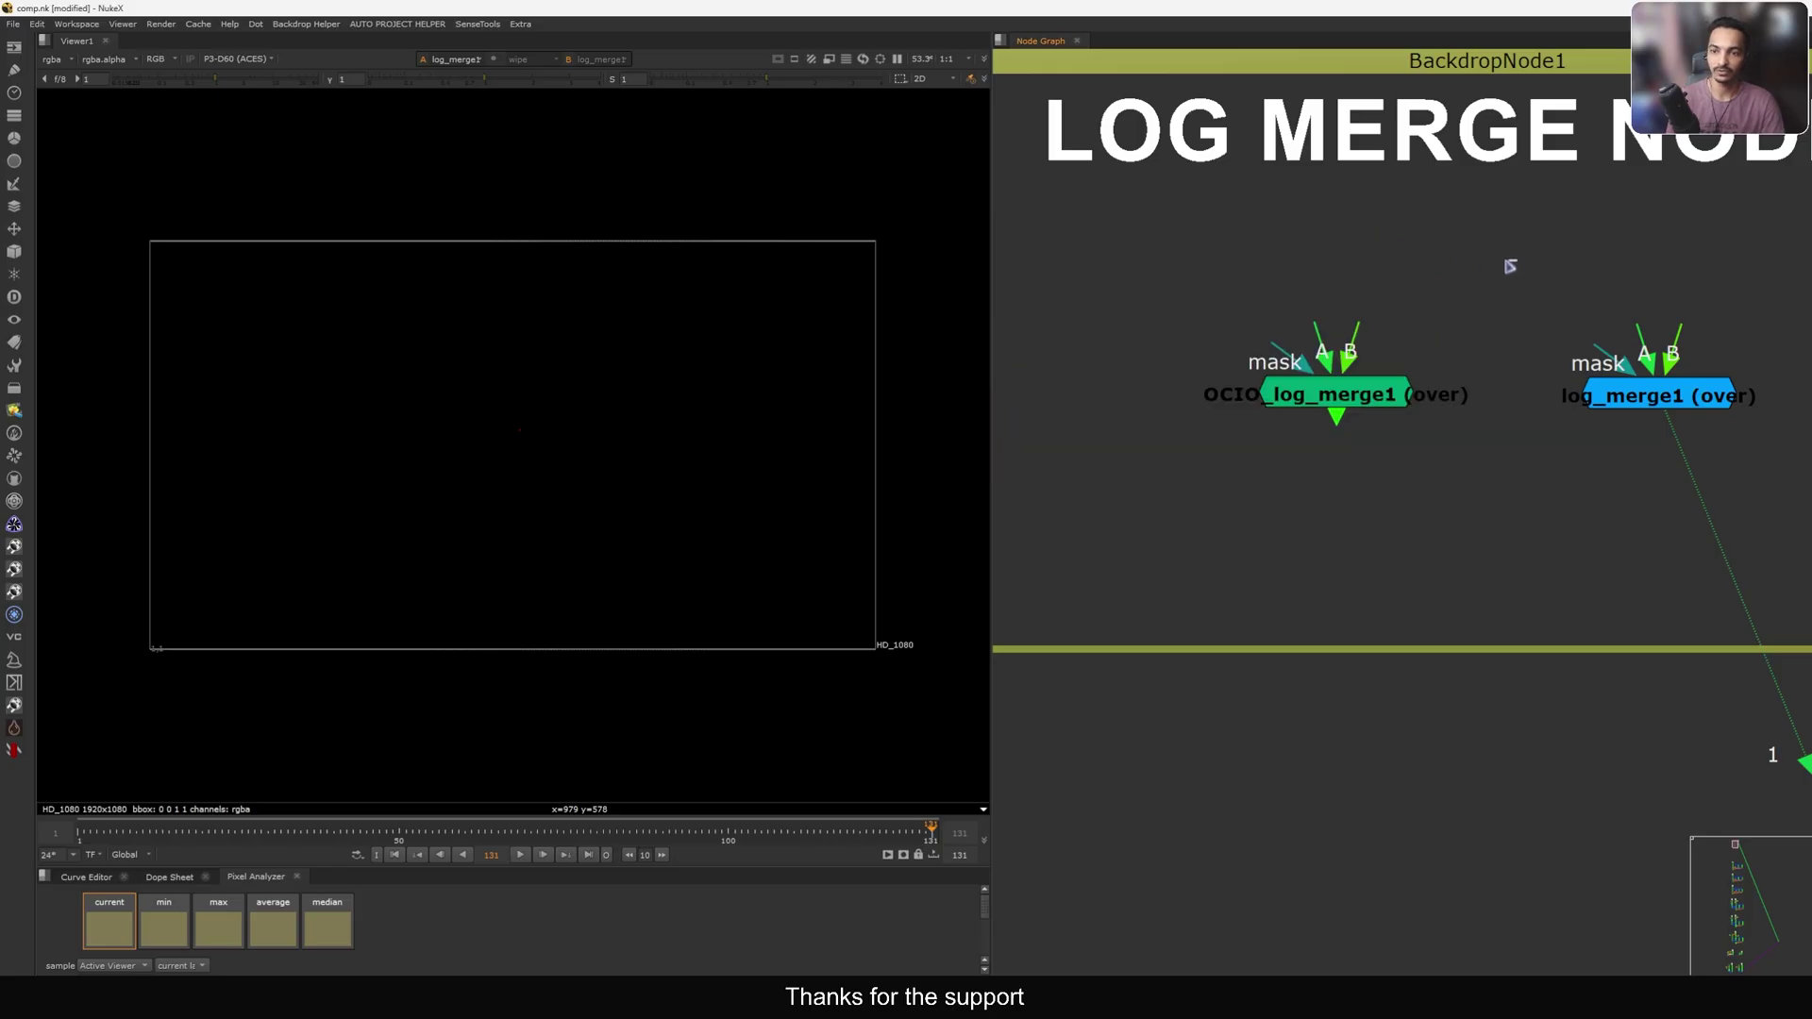
Add a log merge node with an OCIO log merge node beside it above the existing pair, and remove them.
{"action": "key", "text": "grave"}
{"action": "left_click", "coordinate": [1230, 296]}
{"action": "left_click_drag", "start_coordinate": [1425, 273], "coordinate": [1184, 287]}
{"action": "key", "text": "grave"}
{"action": "left_click", "coordinate": [1378, 300]}
{"action": "left_click_drag", "start_coordinate": [1572, 281], "coordinate": [1440, 290]}
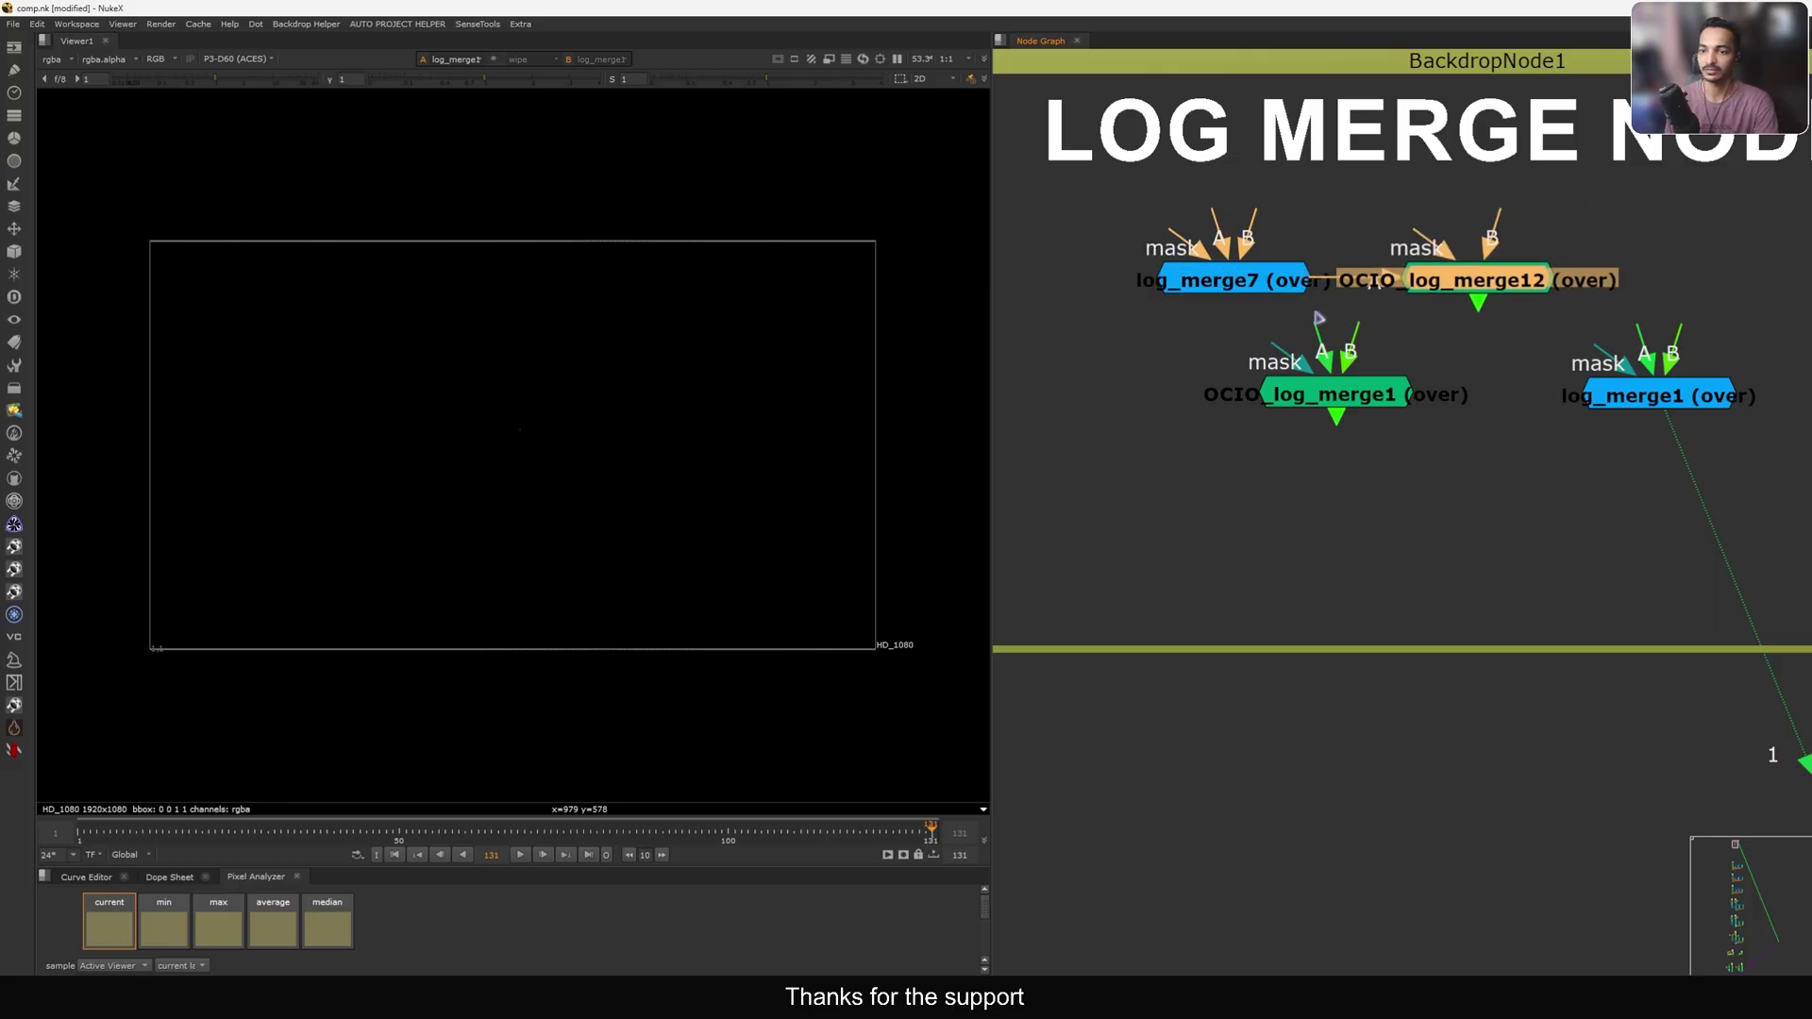
{"action": "left_click_drag", "start_coordinate": [1415, 264], "coordinate": [1215, 383]}
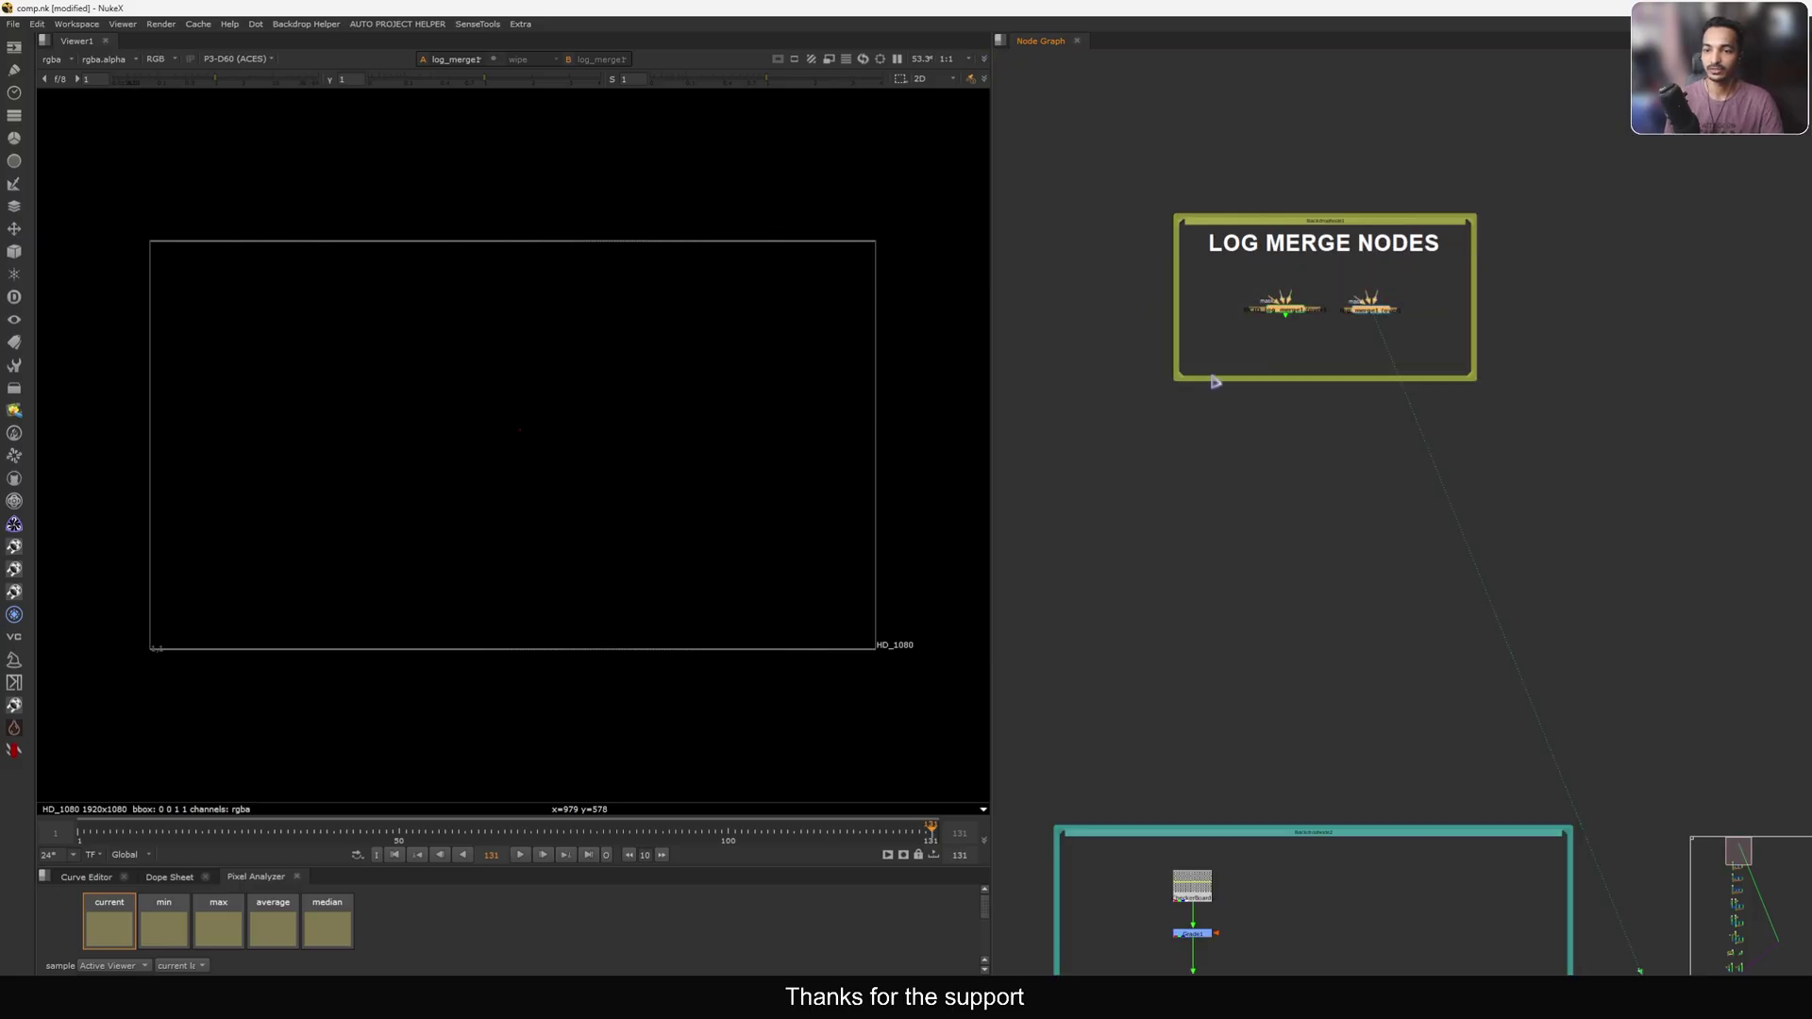
Go to the first example setup and show the dot below its Grade1 node in the viewer.
{"action": "middle_click_drag", "start_coordinate": [1214, 505], "coordinate": [1279, 255]}
{"action": "middle_click_drag", "start_coordinate": [1236, 429], "coordinate": [1230, 296]}
{"action": "middle_click_drag", "start_coordinate": [1268, 590], "coordinate": [1273, 371]}
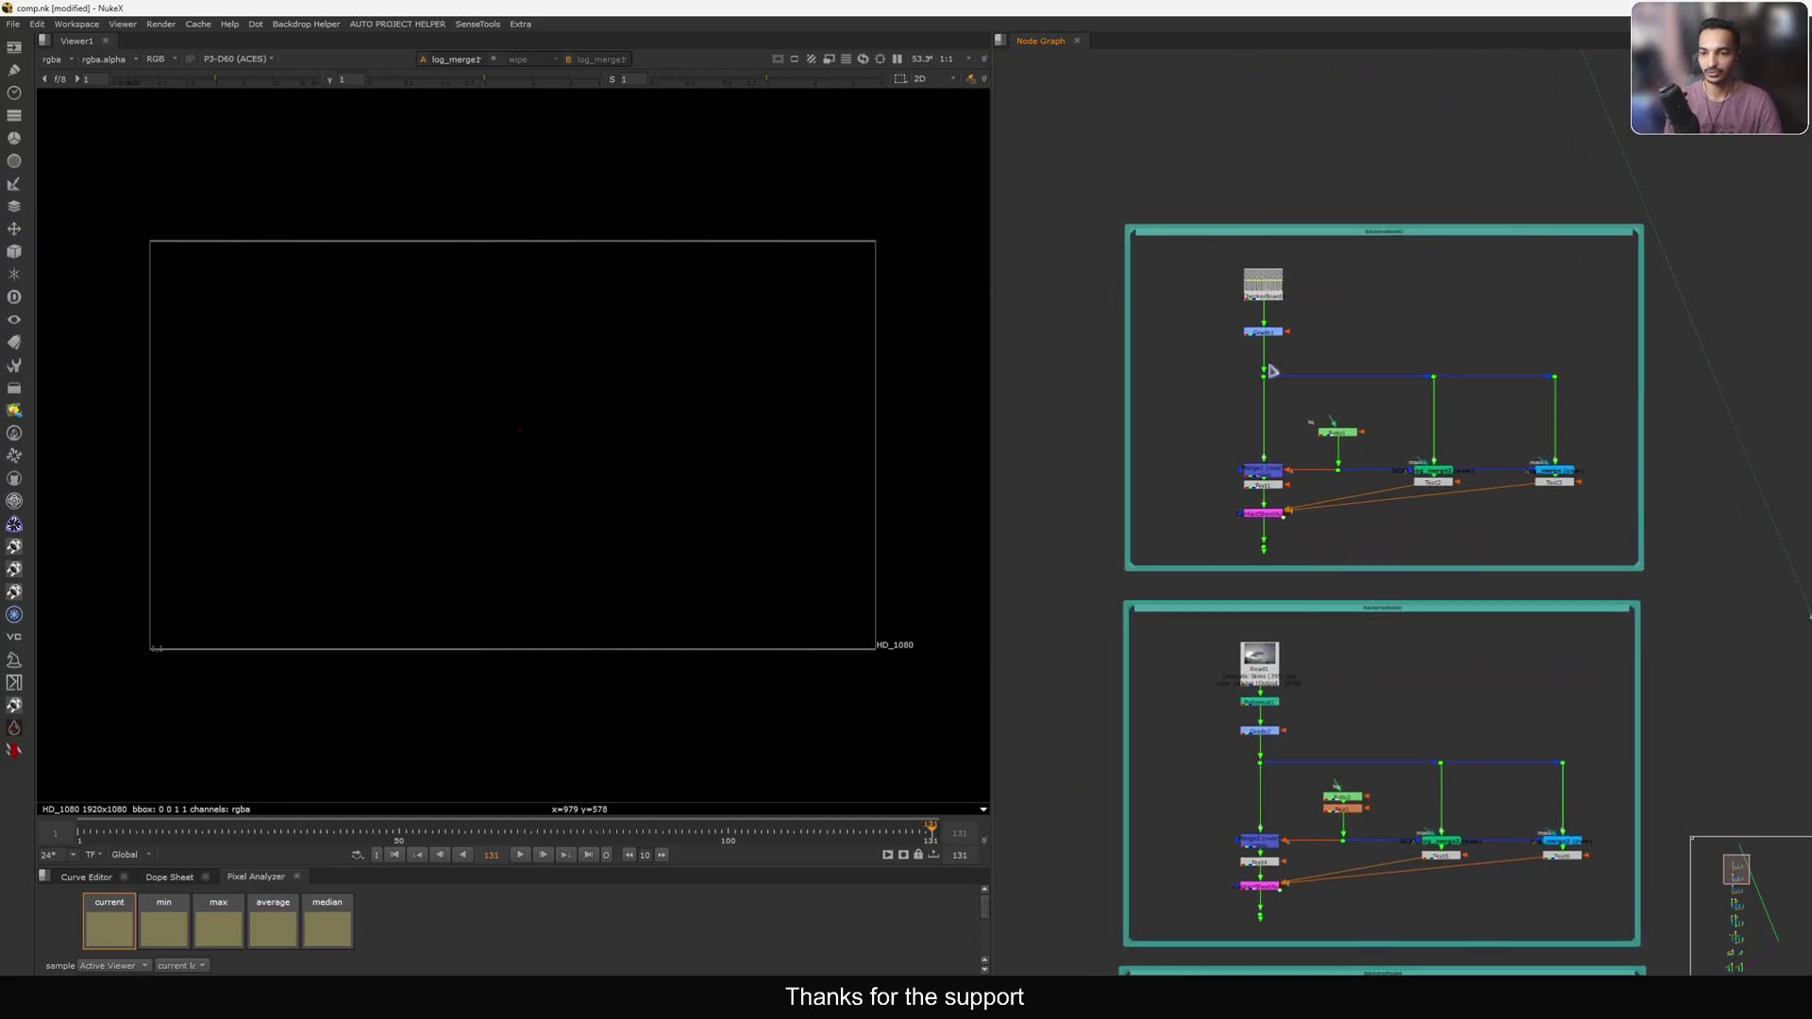
{"action": "scroll", "coordinate": [1242, 383], "scroll_direction": "up", "scroll_amount": 4}
{"action": "left_click", "coordinate": [1301, 374]}
{"action": "key", "text": "1"}
{"action": "middle_click_drag", "start_coordinate": [1269, 459], "coordinate": [1205, 401]}
{"action": "middle_click_drag", "start_coordinate": [1236, 311], "coordinate": [1246, 392]}
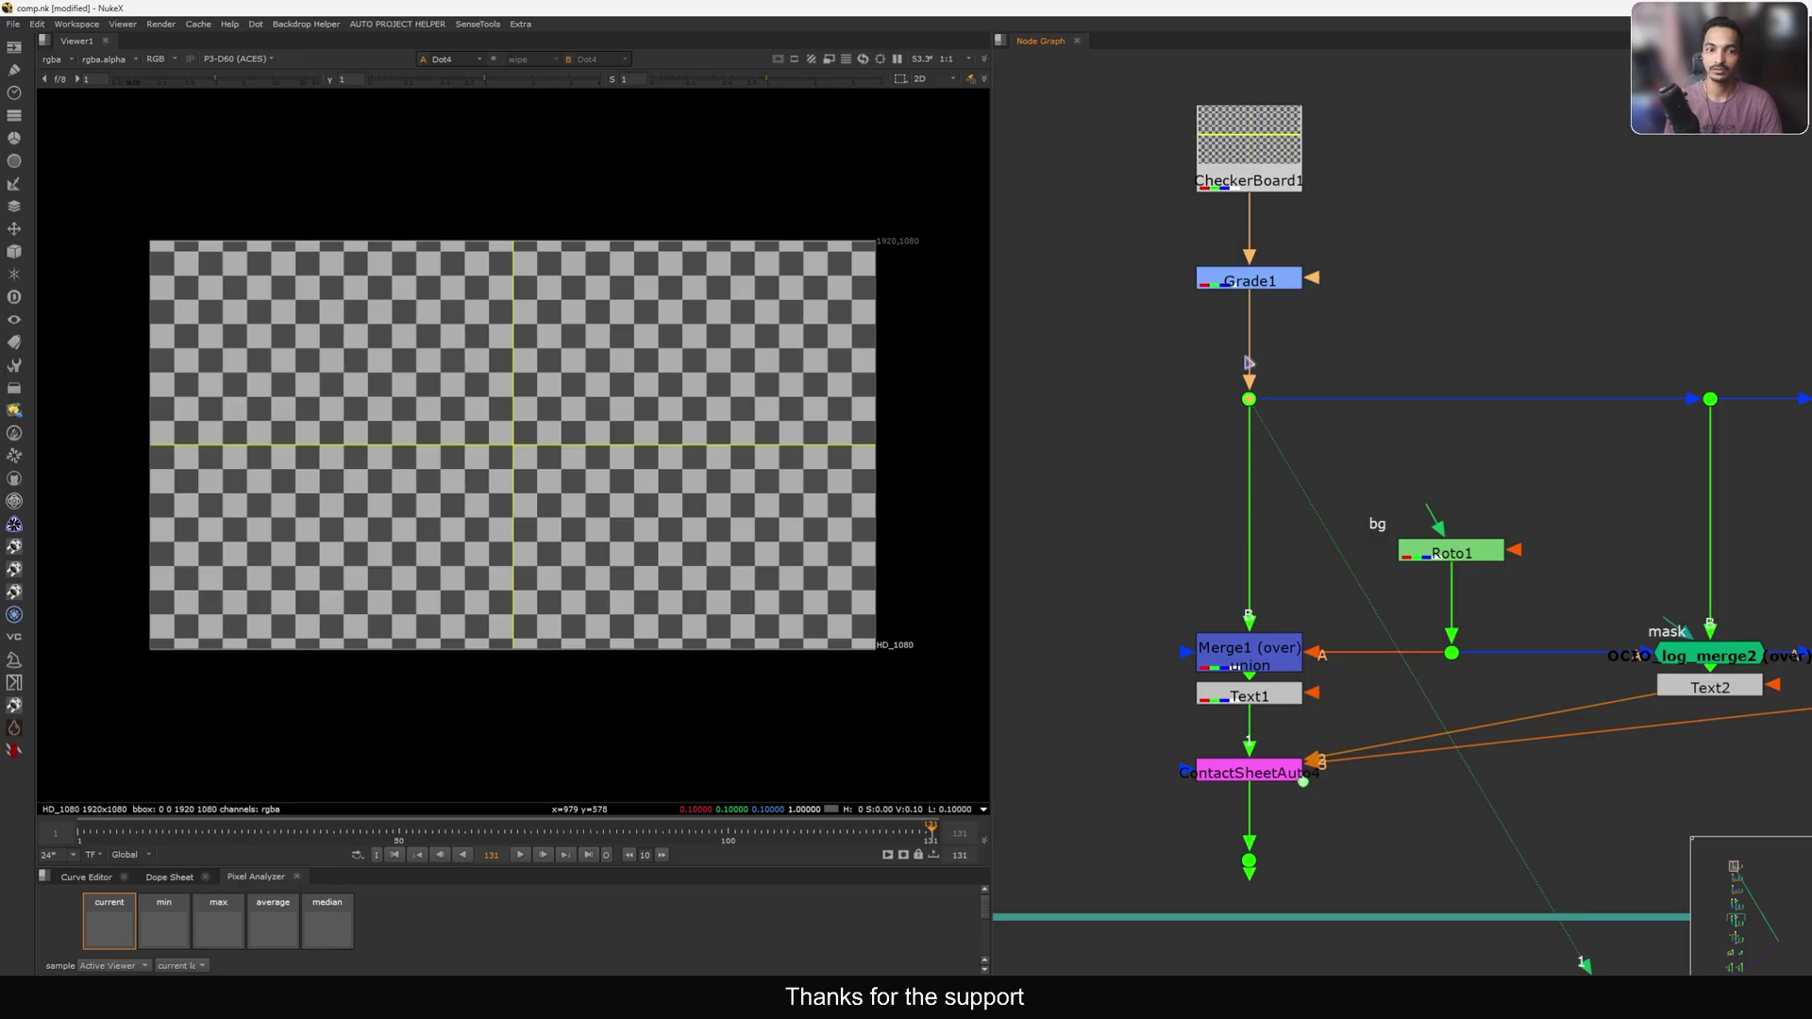
Show the Grade1 output in the viewer and sample the color of a light checkerboard square.
{"action": "middle_click_drag", "start_coordinate": [1272, 312], "coordinate": [1284, 419]}
{"action": "mouse_move", "coordinate": [1262, 270]}
{"action": "left_mouse_down"}
{"action": "mouse_move", "coordinate": [1264, 237]}
{"action": "mouse_move", "coordinate": [1263, 260]}
{"action": "left_mouse_up"}
{"action": "key", "text": "1"}
{"action": "middle_click_drag", "start_coordinate": [1277, 403], "coordinate": [1271, 381]}
{"action": "left_click", "coordinate": [1260, 372]}
{"action": "key", "text": "1"}
{"action": "middle_click_drag", "start_coordinate": [1232, 462], "coordinate": [1262, 618]}
{"action": "left_click", "coordinate": [1261, 345]}
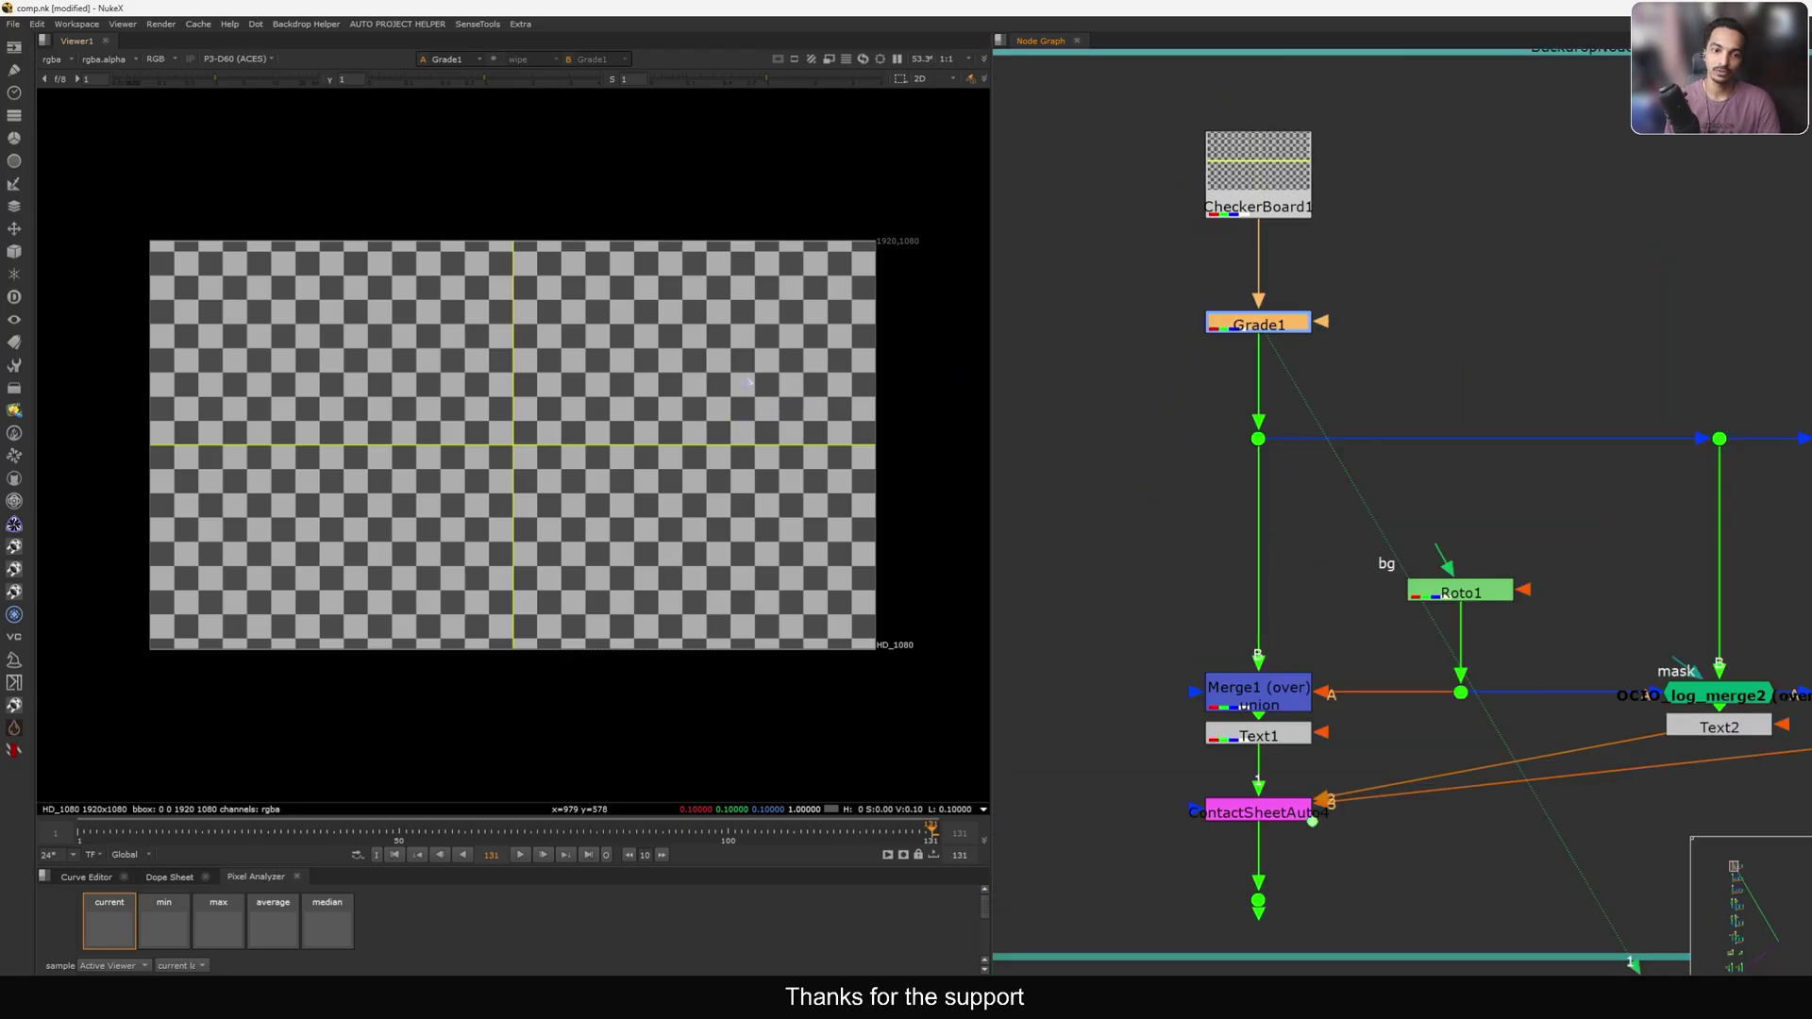
{"action": "left_click_drag", "start_coordinate": [743, 377], "coordinate": [756, 338], "text": "ctrl"}
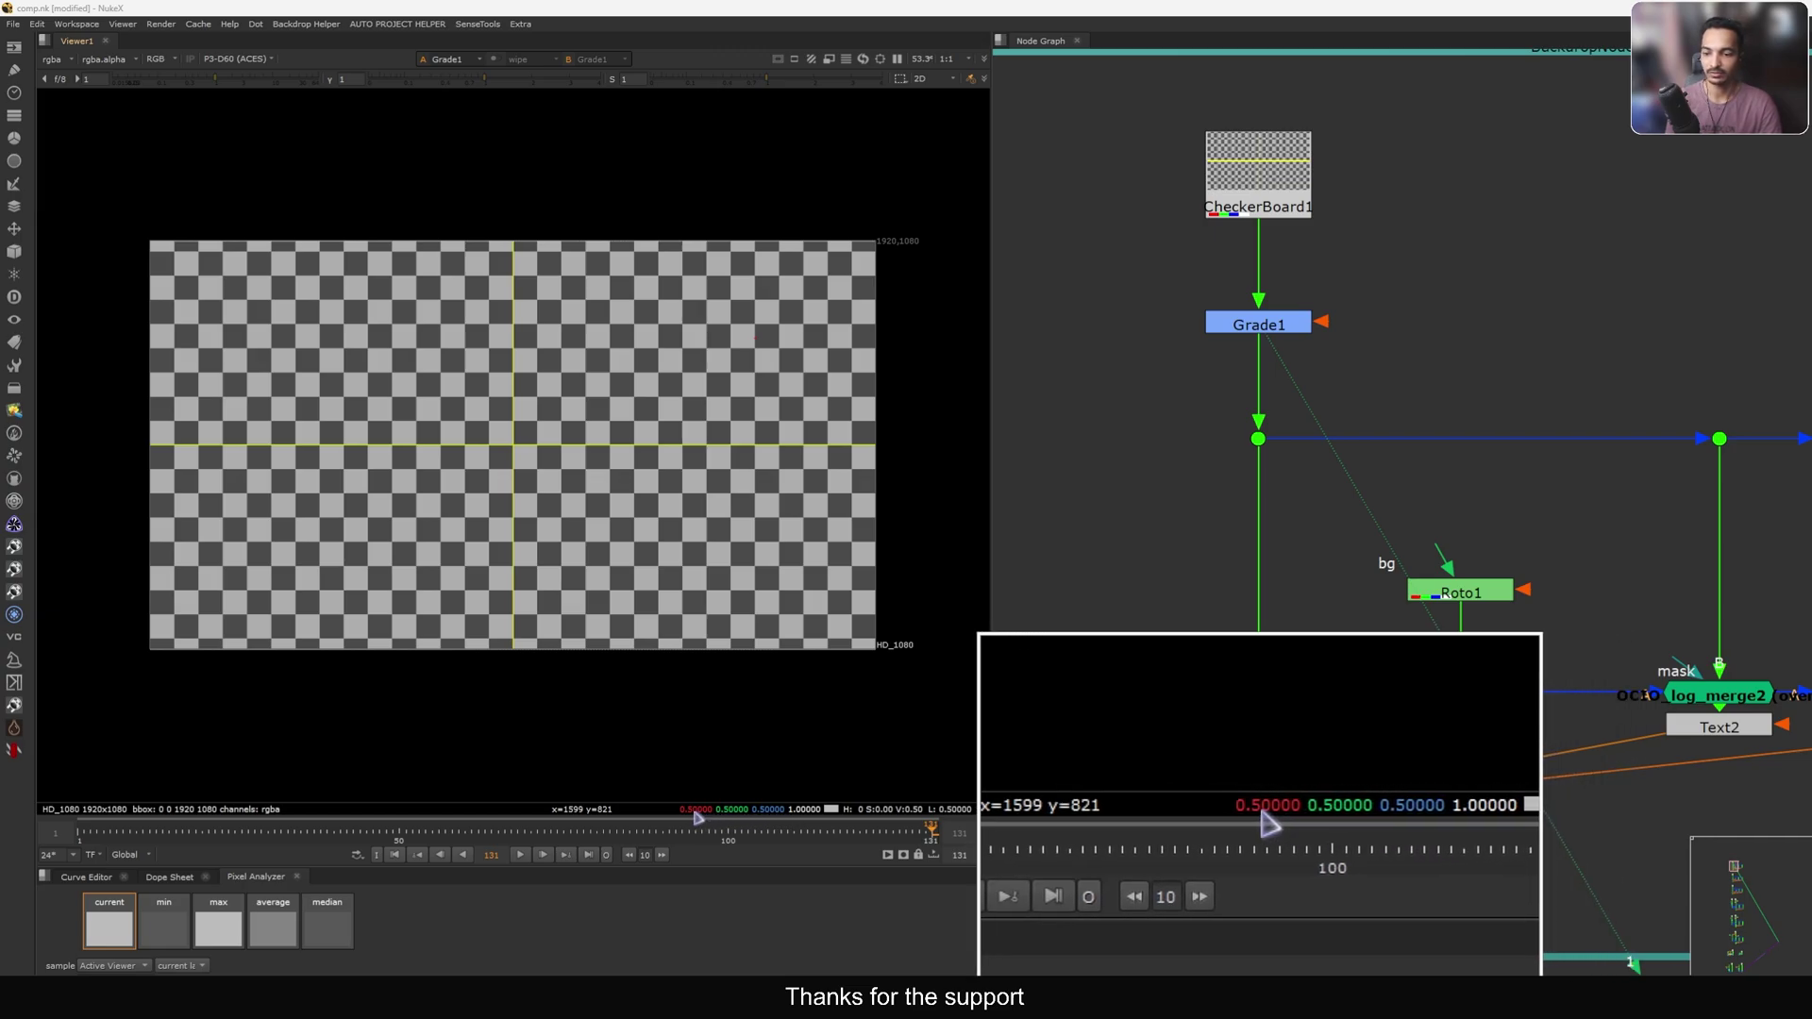
Show the Roto1 node in the viewer and compare its alpha channel with its RGB.
{"action": "middle_click_drag", "start_coordinate": [1327, 613], "coordinate": [1285, 372]}
{"action": "left_click", "coordinate": [1410, 353]}
{"action": "key", "text": "1"}
{"action": "key", "text": "a"}
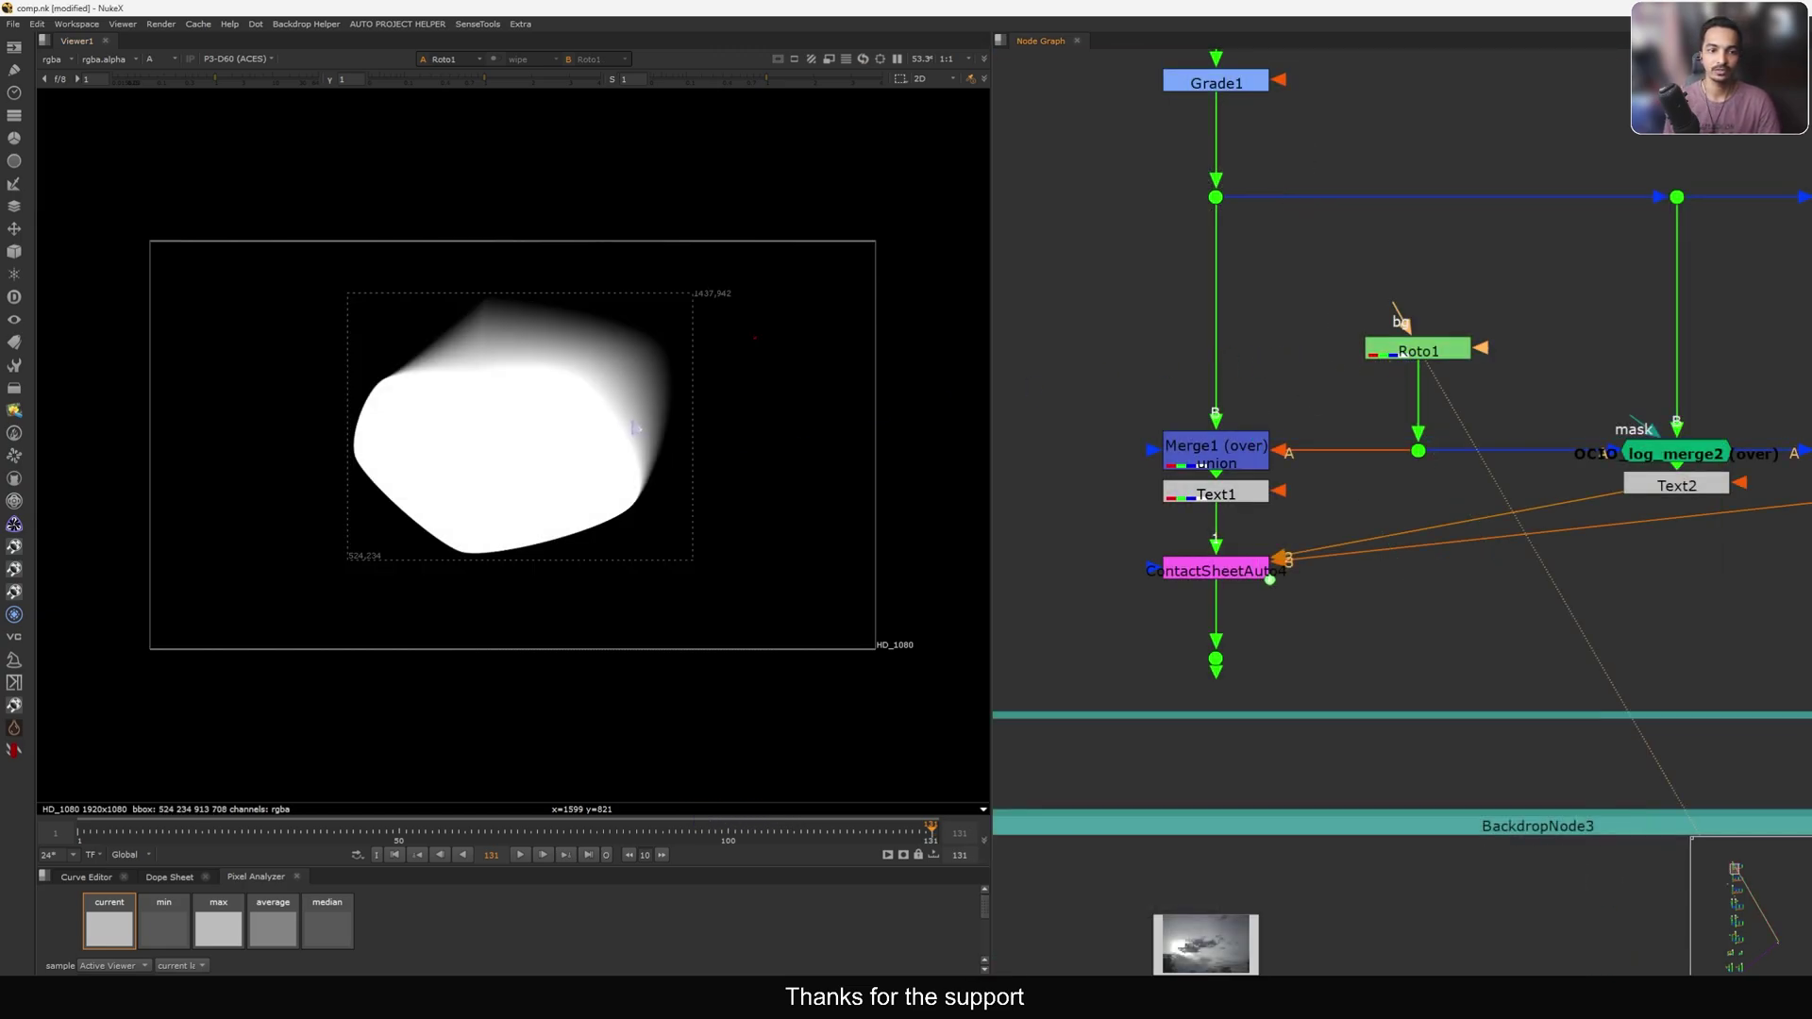
{"action": "key", "text": "a"}
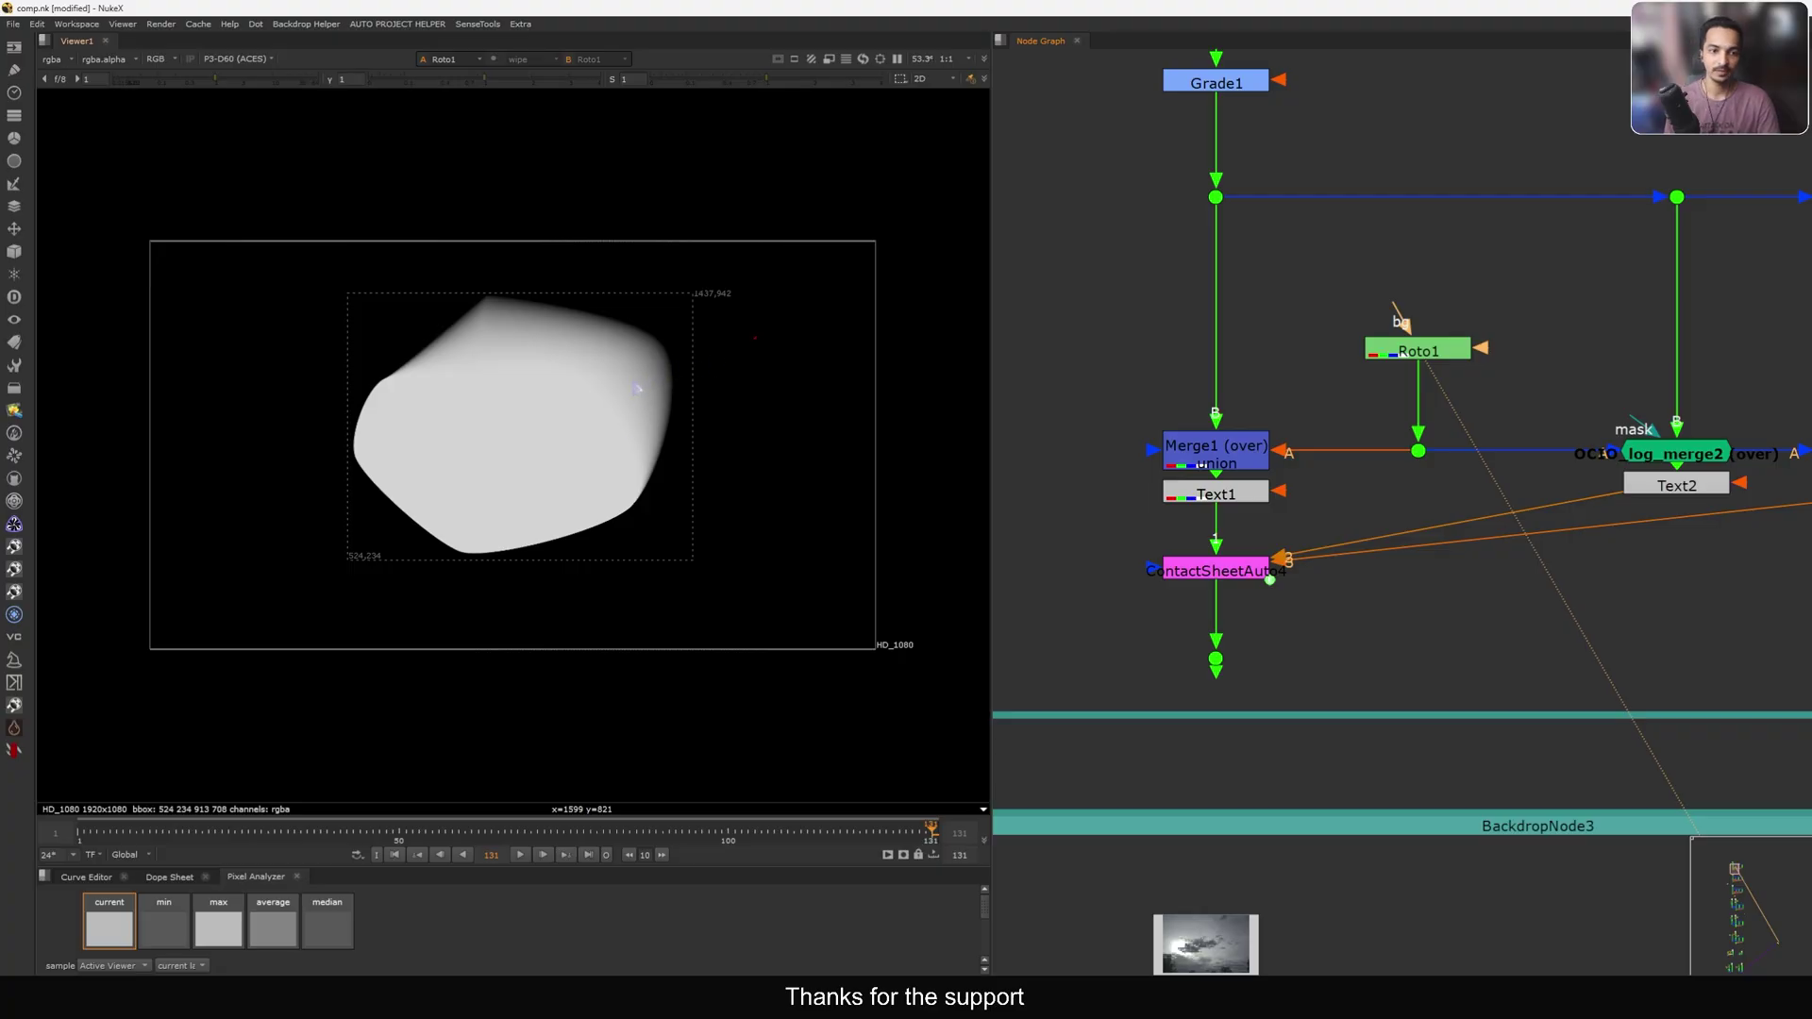
{"action": "key", "text": "a"}
{"action": "key", "text": "a"}
{"action": "key", "text": "a"}
{"action": "key", "text": "a"}
{"action": "key", "text": "a"}
Show the Merge1 (over) result in RGB in the viewer.
{"action": "left_click", "coordinate": [1216, 452]}
{"action": "key", "text": "1"}
{"action": "key", "text": "a"}
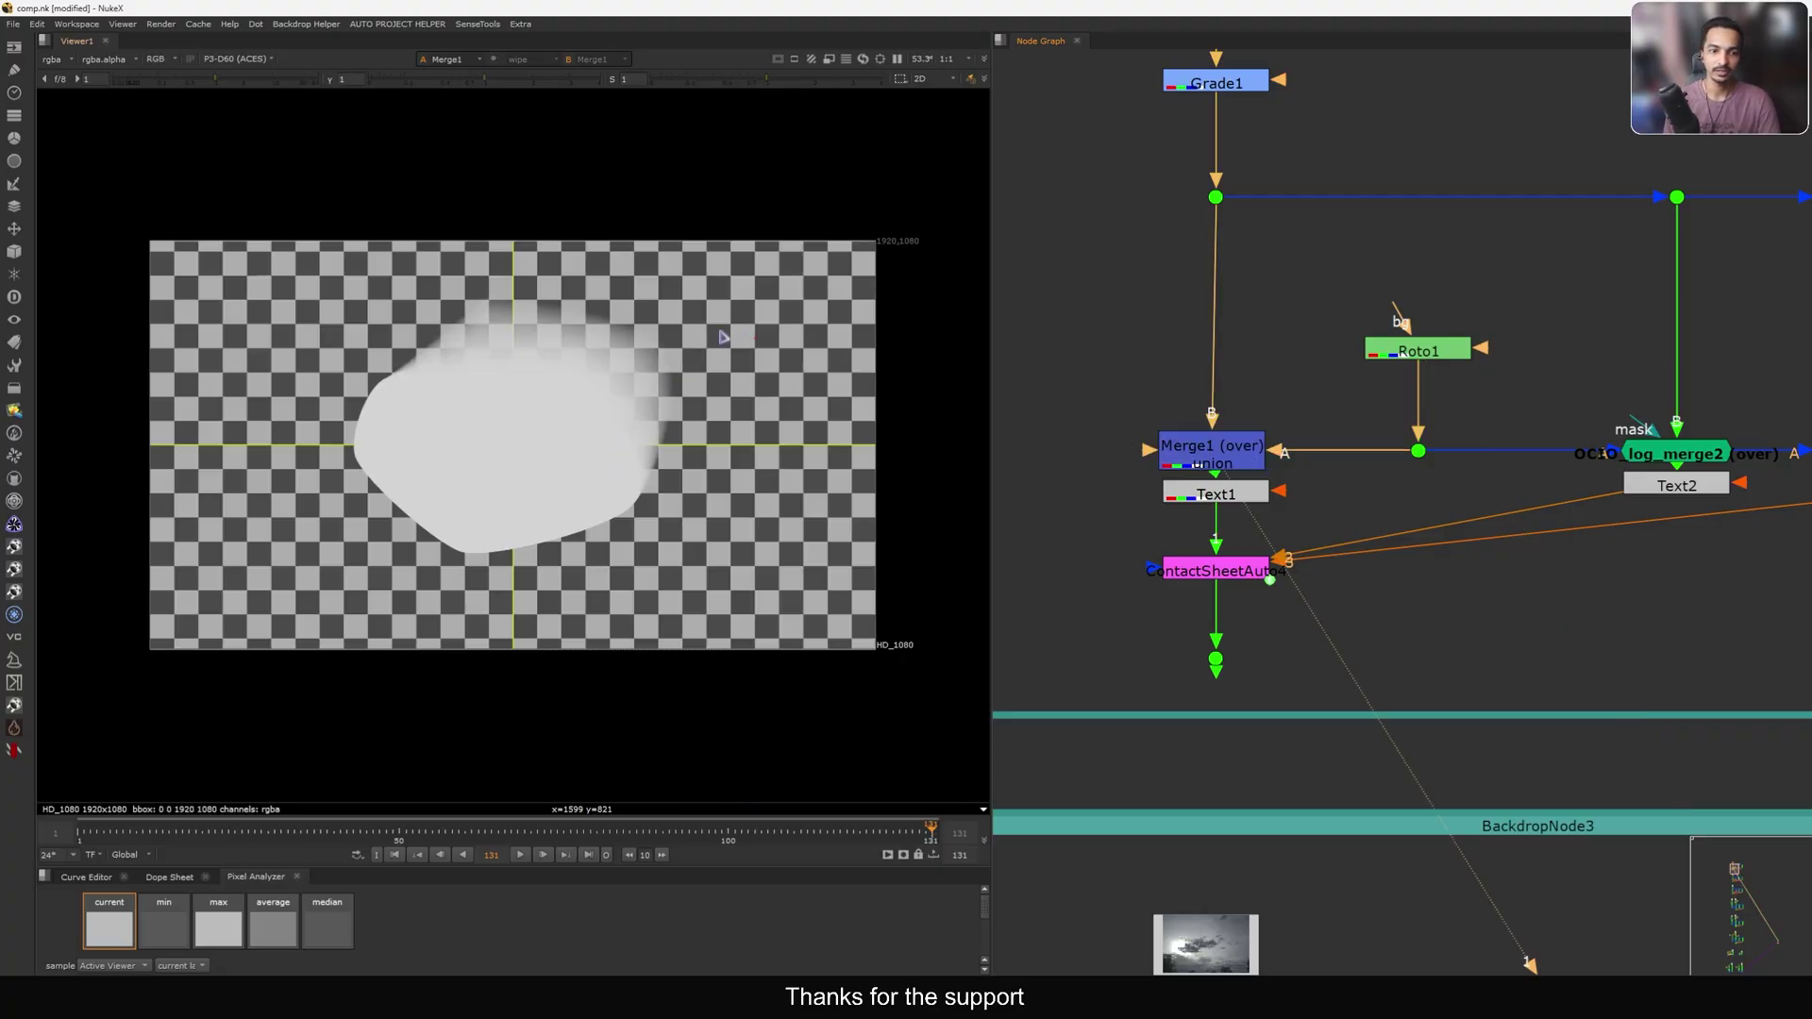
{"action": "middle_click_drag", "start_coordinate": [1379, 389], "coordinate": [1360, 369]}
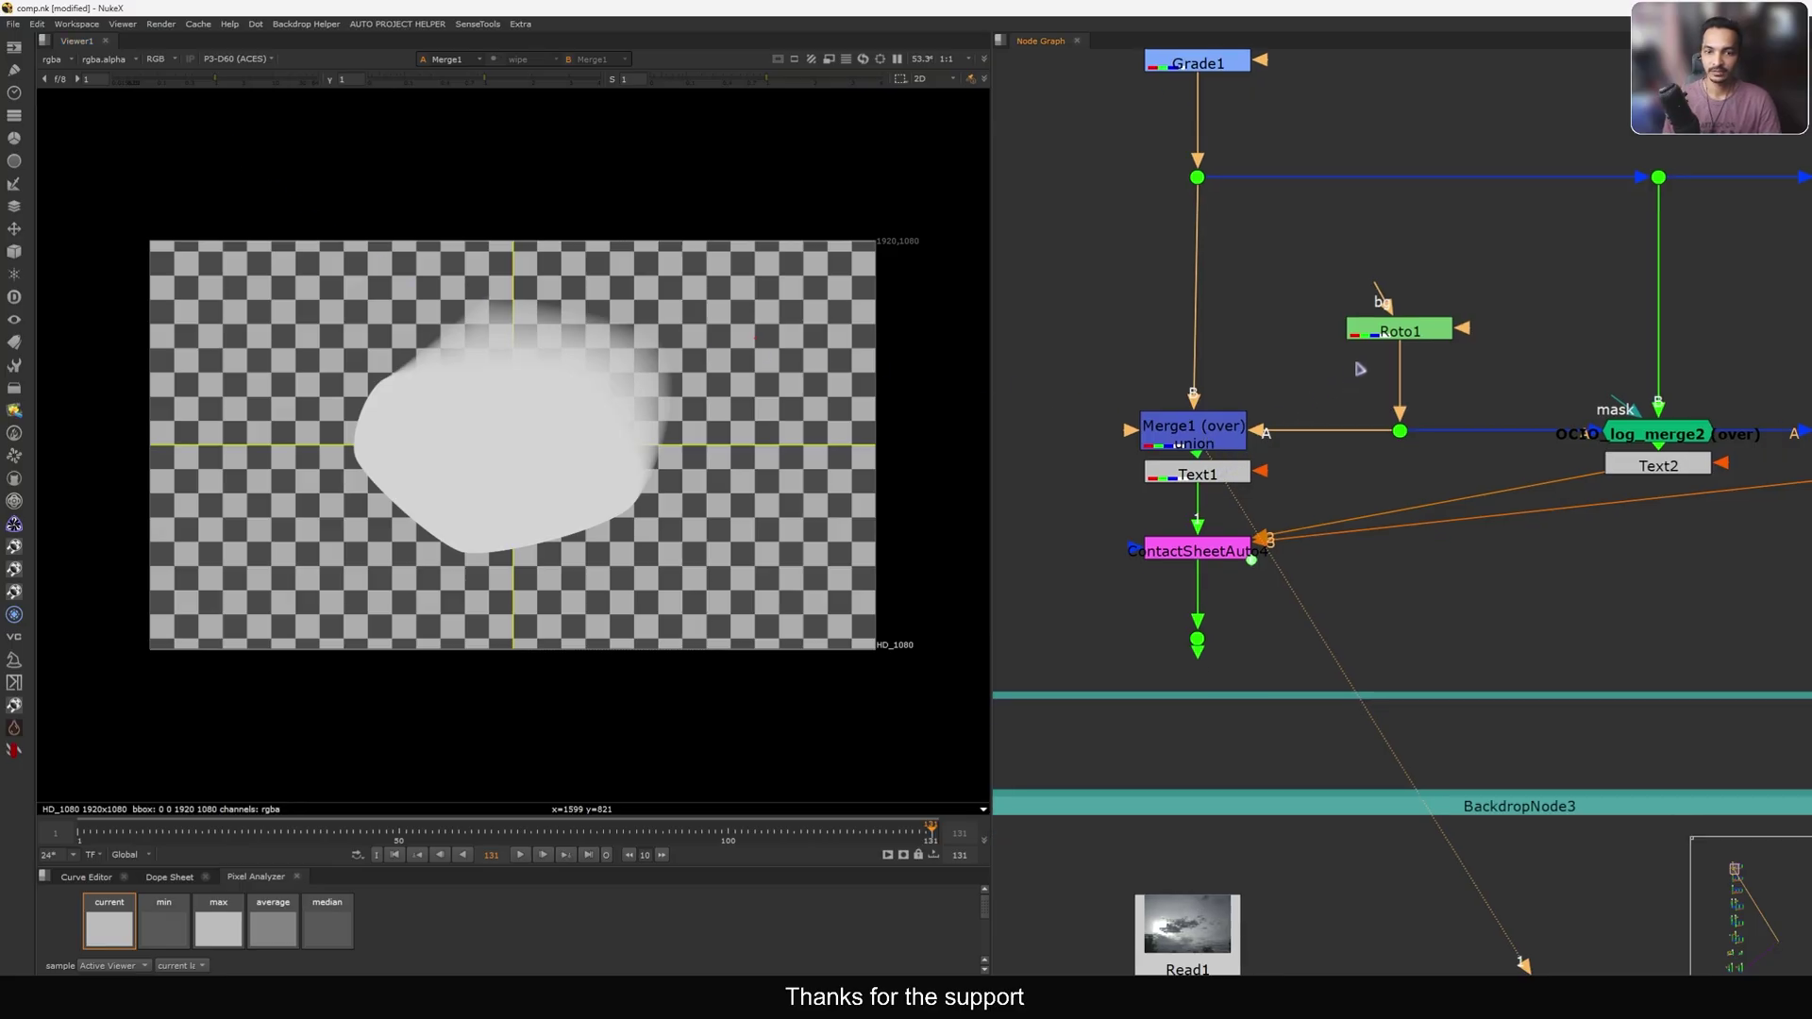
Lower the viewer gamma to 0.27 and examine the soft edge of the merged shape up close.
{"action": "mouse_move", "coordinate": [216, 81]}
{"action": "left_mouse_down"}
{"action": "mouse_move", "coordinate": [185, 84]}
{"action": "mouse_move", "coordinate": [222, 84]}
{"action": "left_mouse_up"}
{"action": "left_click_drag", "start_coordinate": [486, 83], "coordinate": [434, 93]}
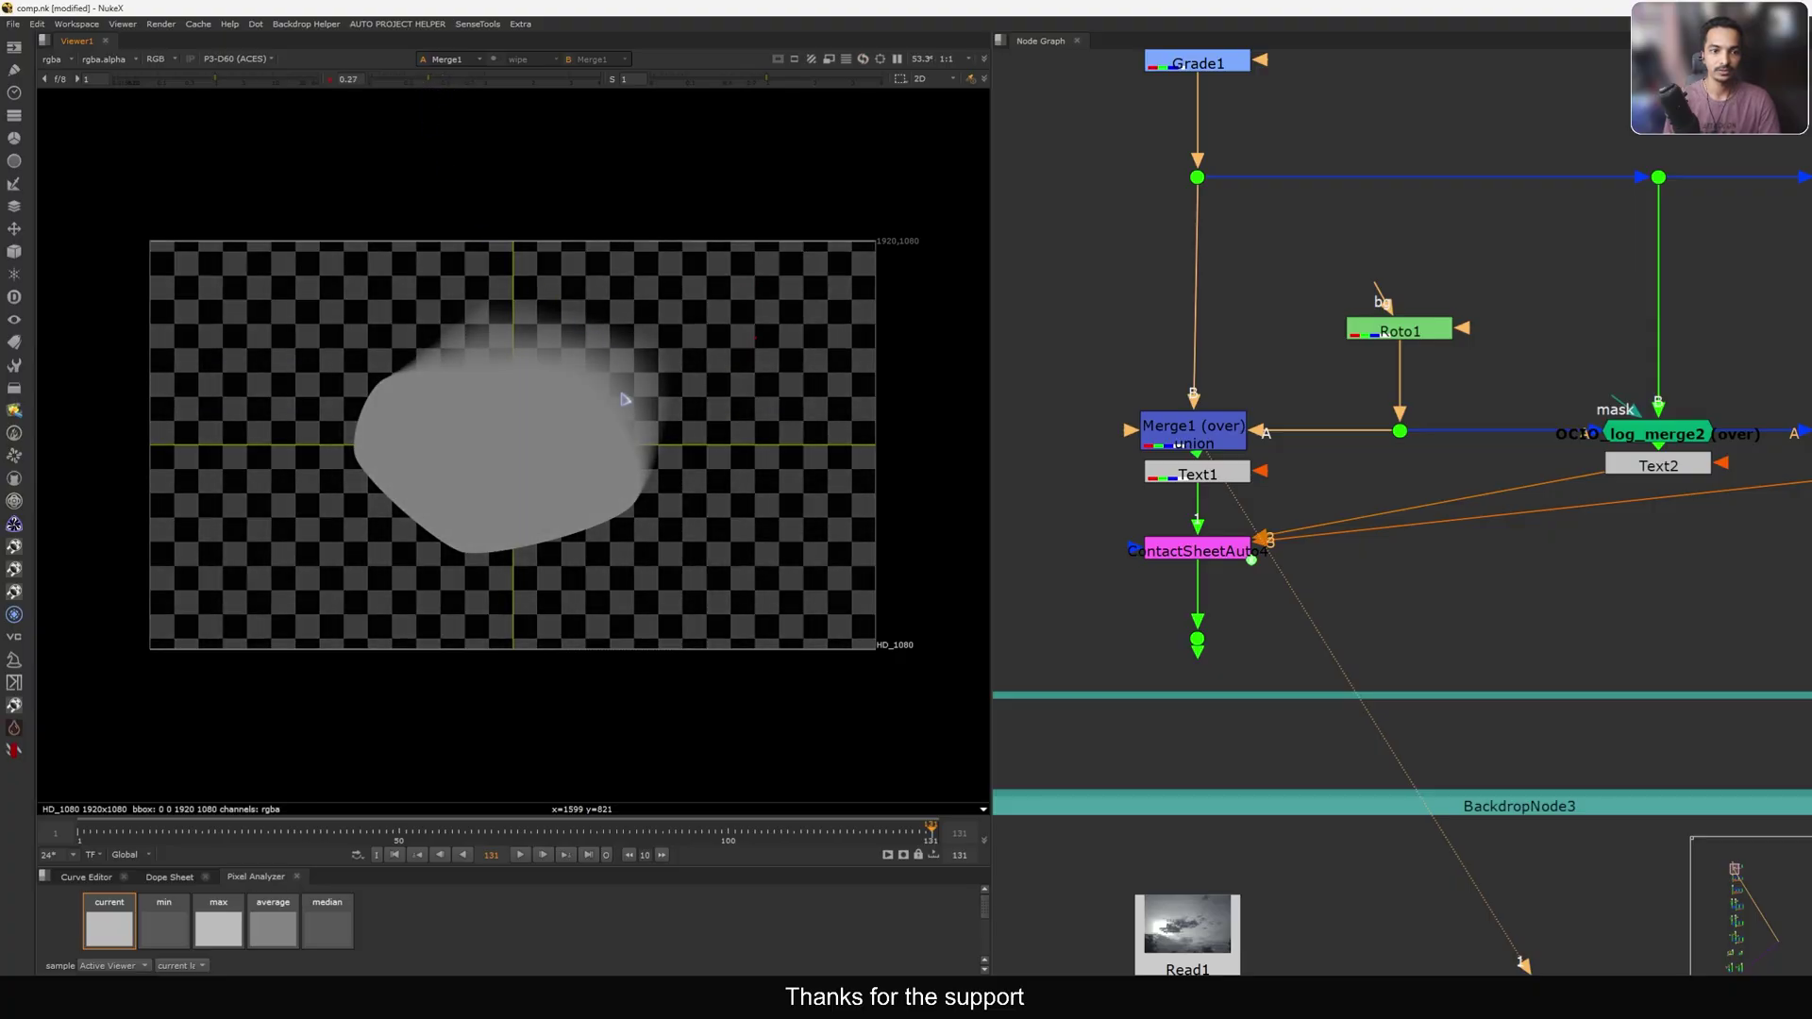
{"action": "scroll", "coordinate": [624, 400], "scroll_direction": "up", "scroll_amount": 5}
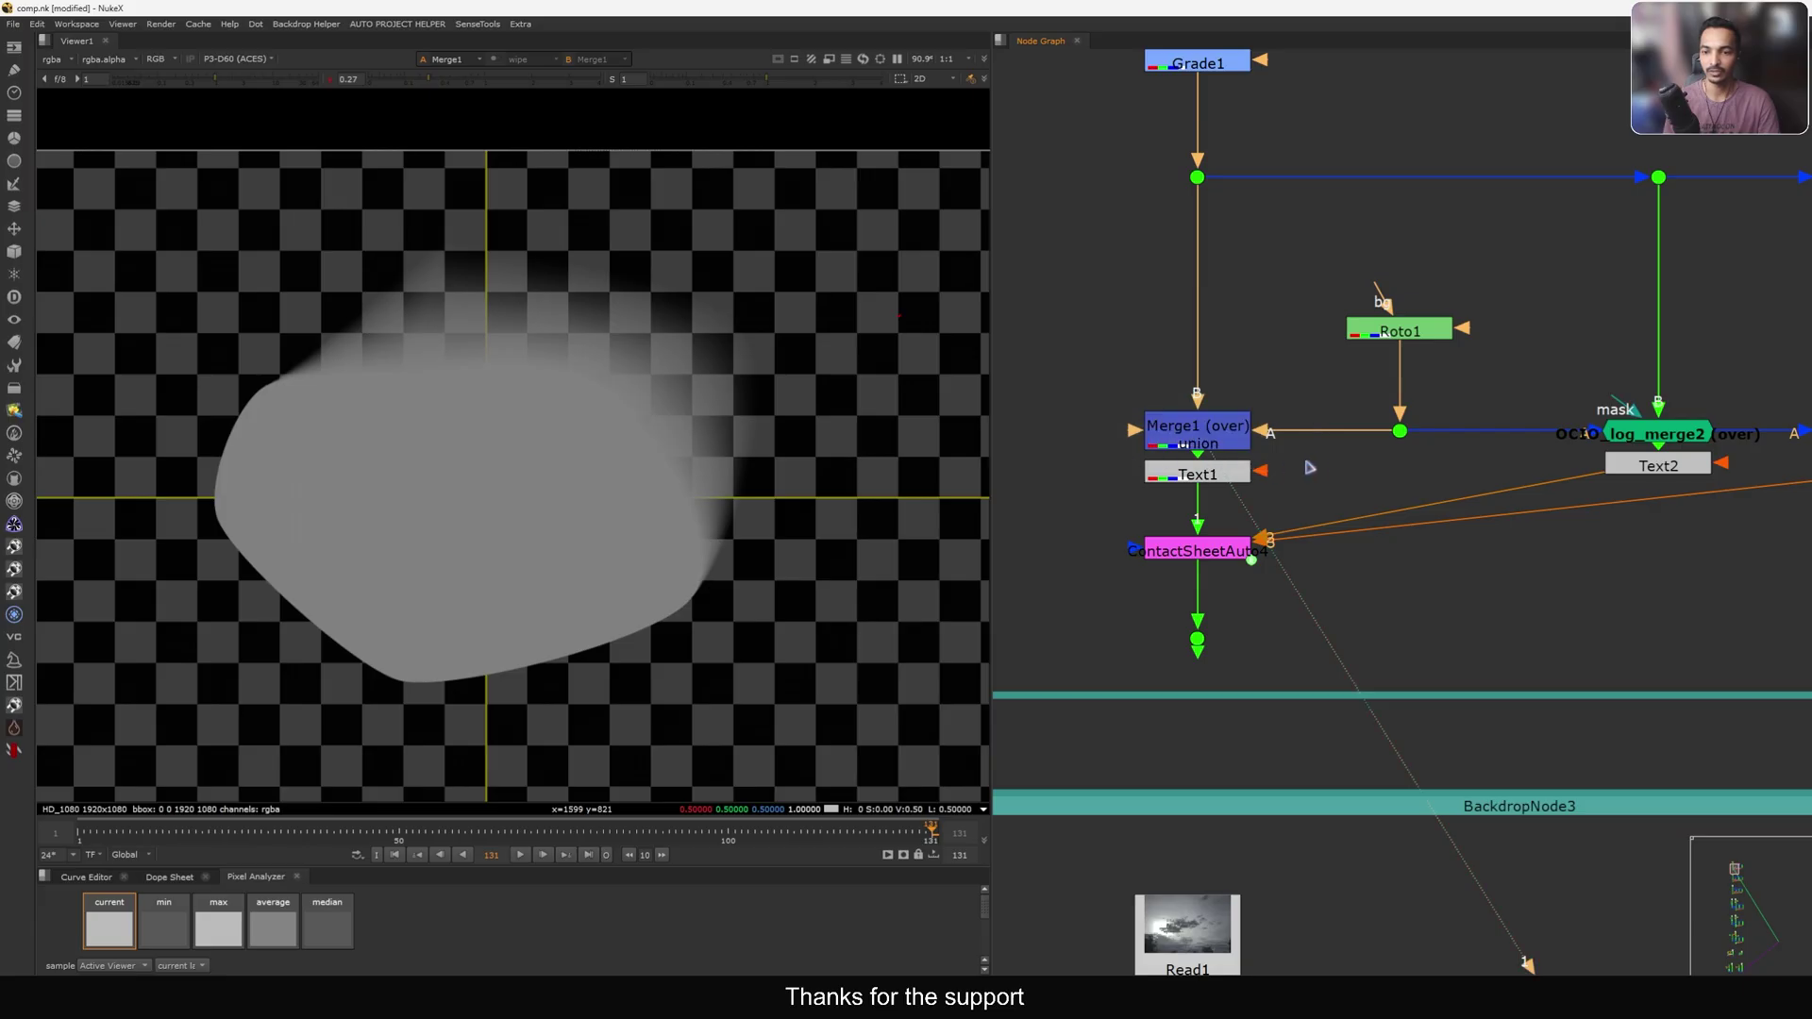
Locate and select the OCIO_log_merge2 and log_merge nodes of the checkerboard setup one after the other.
{"action": "middle_click_drag", "start_coordinate": [1396, 441], "coordinate": [1215, 453]}
{"action": "middle_click_drag", "start_coordinate": [1387, 461], "coordinate": [1197, 478]}
{"action": "scroll", "coordinate": [1298, 476], "scroll_direction": "up", "scroll_amount": 3}
{"action": "left_click_drag", "start_coordinate": [1462, 405], "coordinate": [1095, 520]}
{"action": "middle_click_drag", "start_coordinate": [1750, 467], "coordinate": [1360, 495]}
{"action": "middle_click_drag", "start_coordinate": [1175, 504], "coordinate": [1037, 503]}
{"action": "left_click_drag", "start_coordinate": [1645, 369], "coordinate": [1255, 492]}
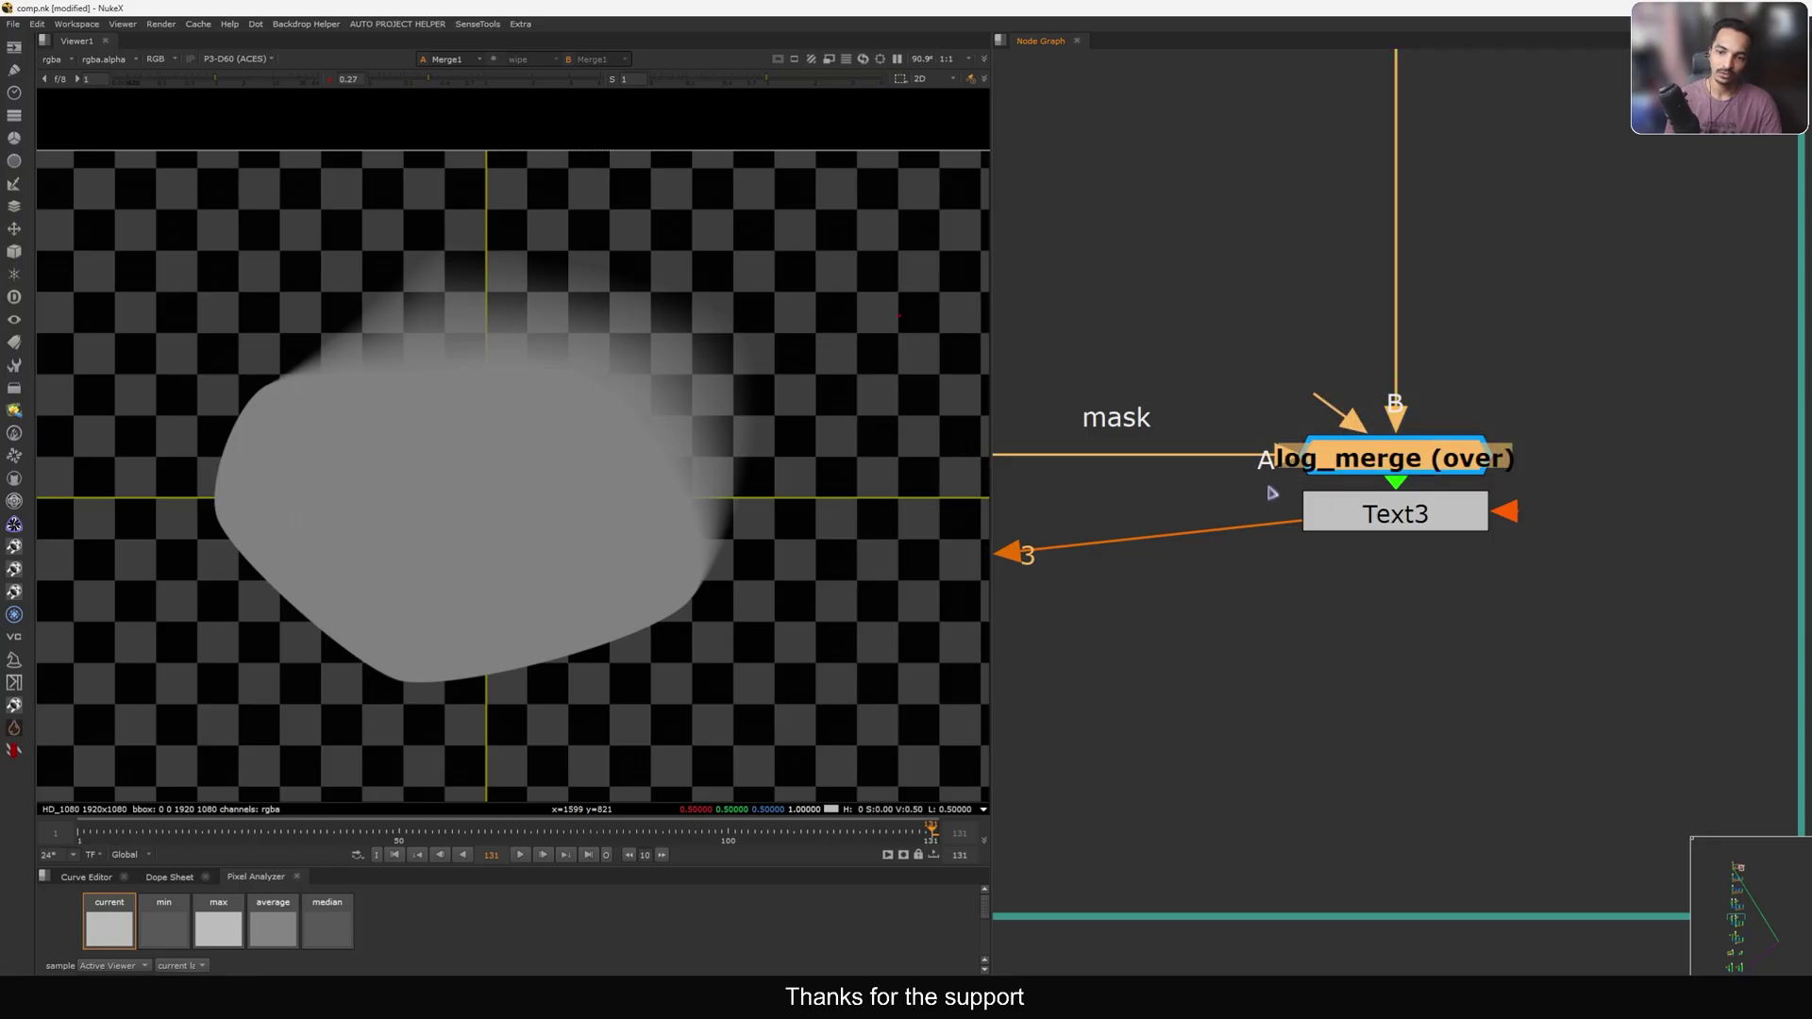
Show the OCIO_log_merge2 result in the viewer to examine its soft edge.
{"action": "middle_click_drag", "start_coordinate": [1224, 495], "coordinate": [1670, 451]}
{"action": "left_click_drag", "start_coordinate": [1542, 327], "coordinate": [1086, 465]}
{"action": "key", "text": "1"}
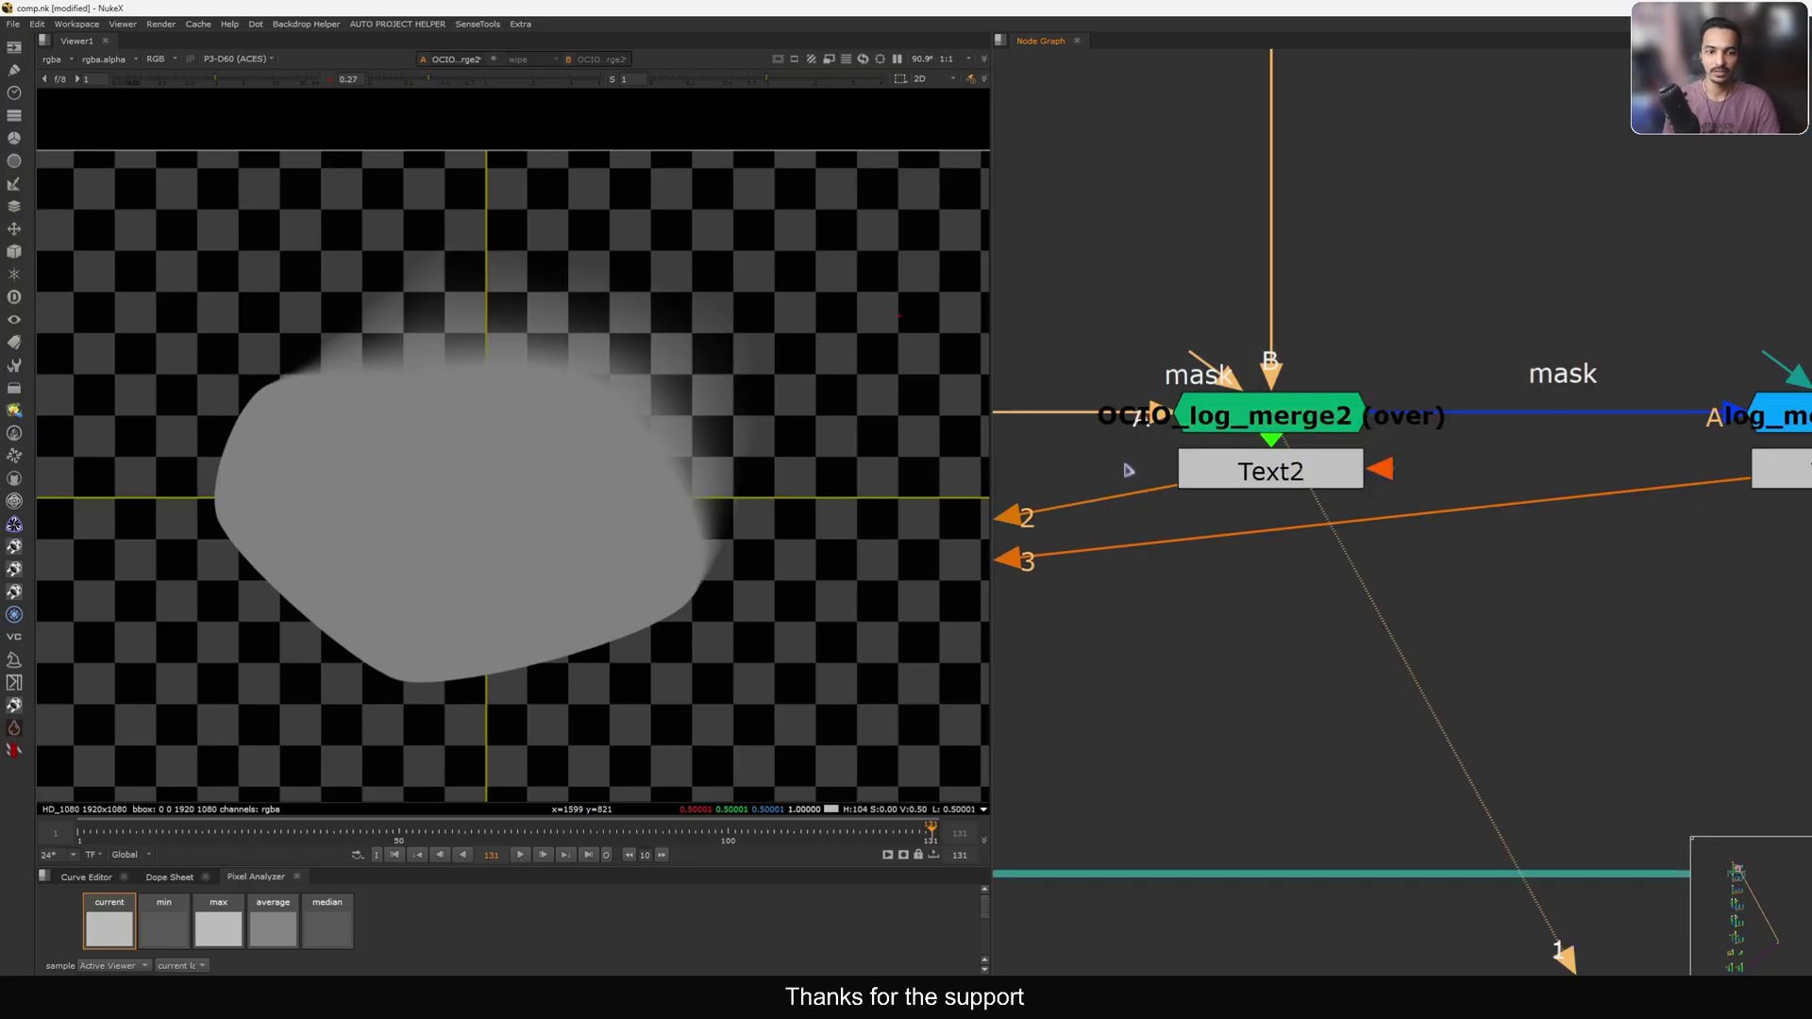
{"action": "middle_click_drag", "start_coordinate": [1148, 449], "coordinate": [1320, 455]}
{"action": "scroll", "coordinate": [1165, 437], "scroll_direction": "down", "scroll_amount": 5}
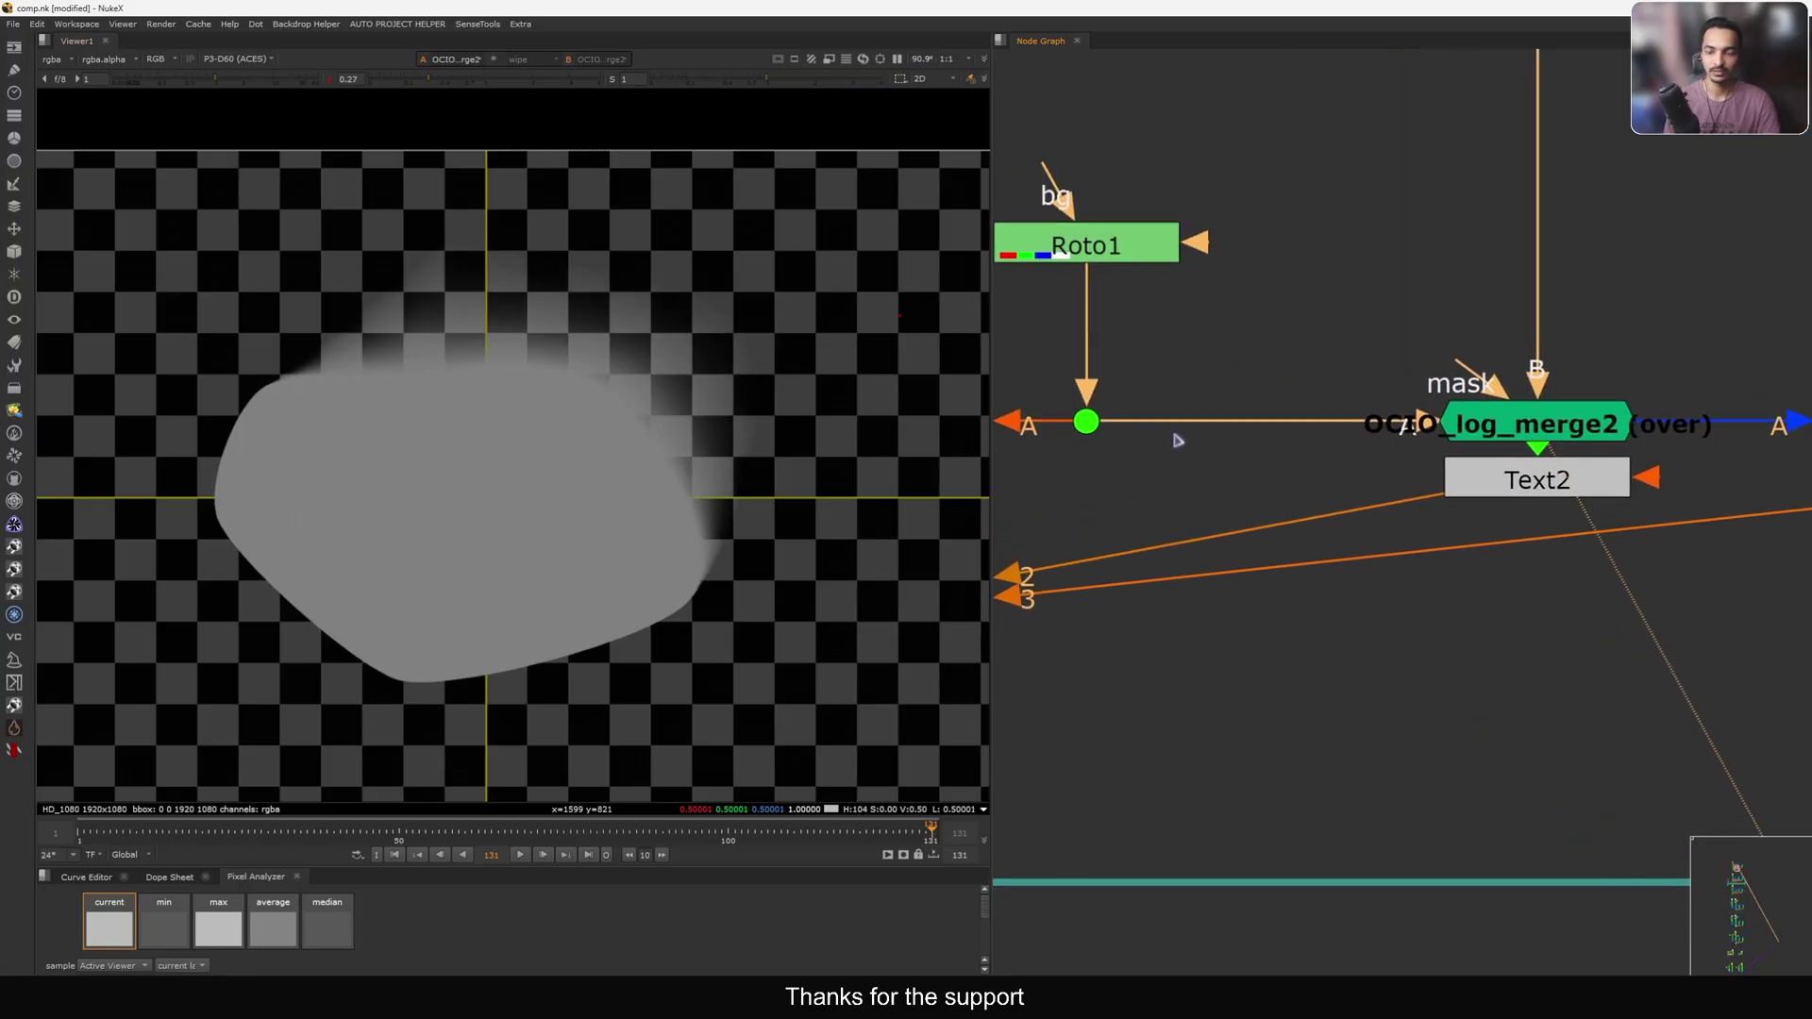
Load Merge1 and OCIO_log_merge2 of the checkerboard setup into two separate viewer inputs.
{"action": "left_click", "coordinate": [1144, 432]}
{"action": "key", "text": "2"}
{"action": "scroll", "coordinate": [1503, 435], "scroll_direction": "up", "scroll_amount": 5}
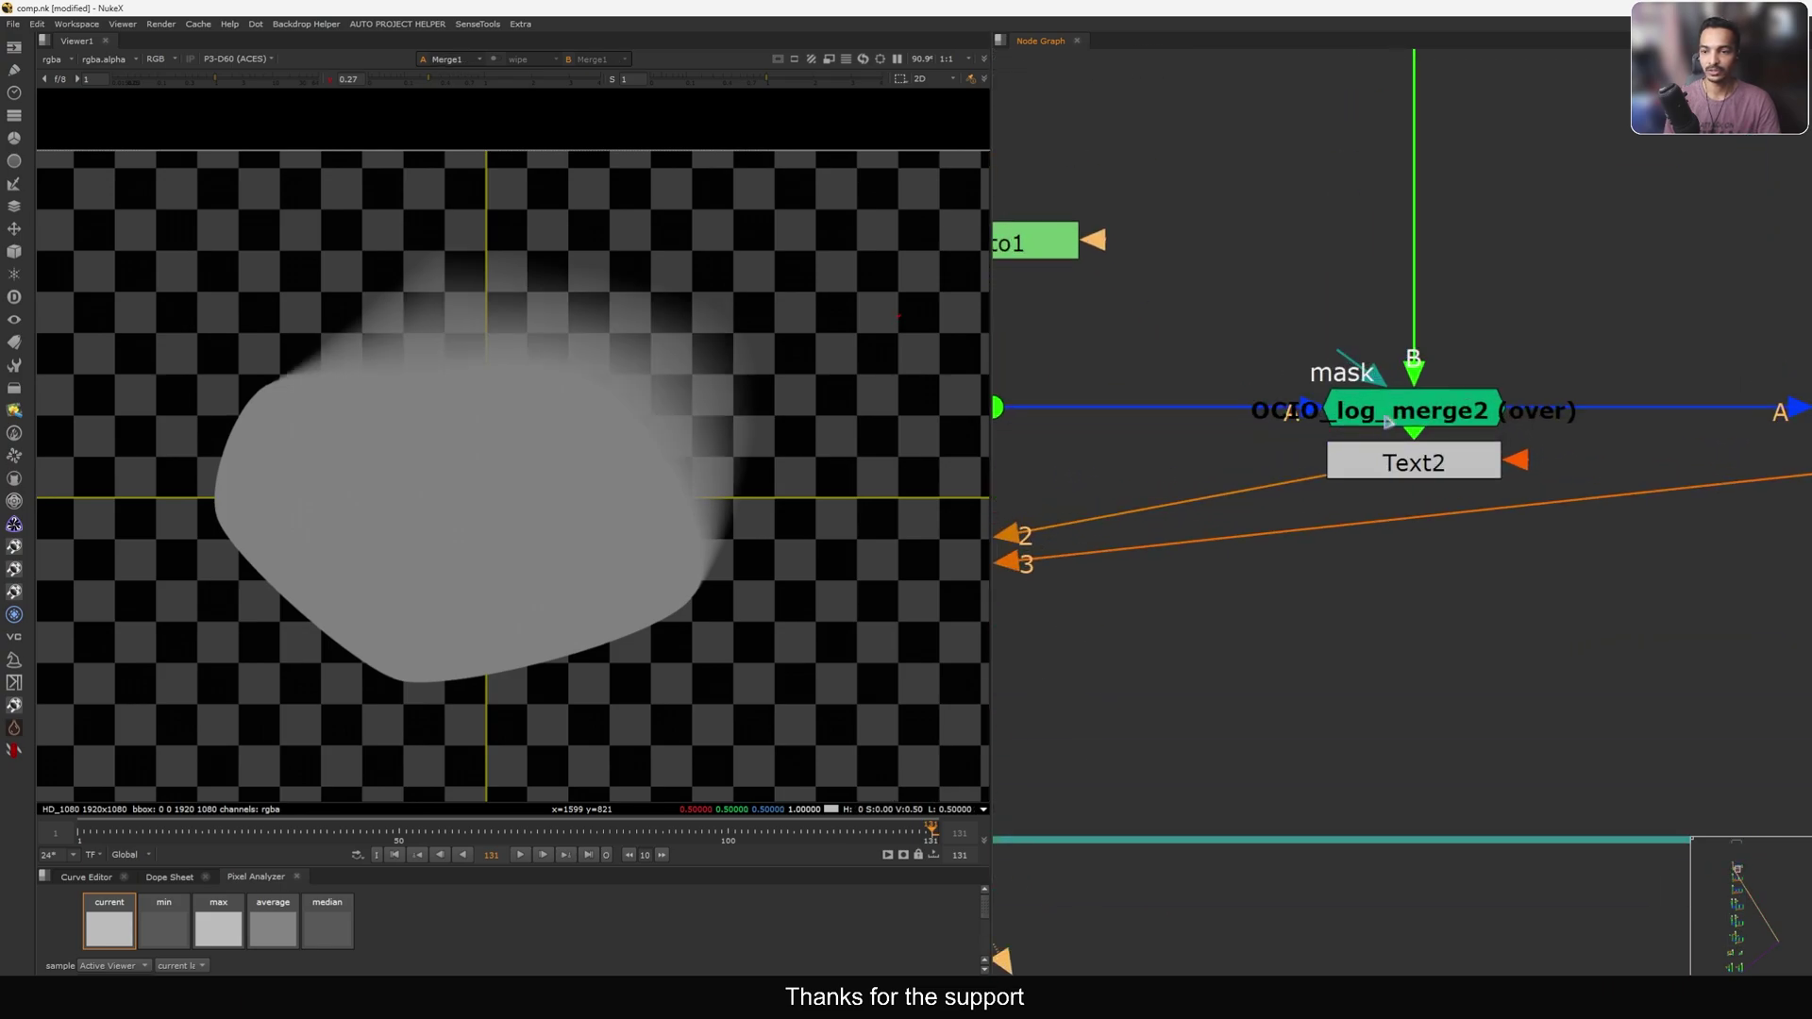
{"action": "left_click", "coordinate": [1385, 420]}
{"action": "key", "text": "1"}
Alternate the viewer repeatedly between OCIO_log_merge2 and Merge1 to compare the falloff of their soft edges.
{"action": "key", "text": "2"}
{"action": "key", "text": "1"}
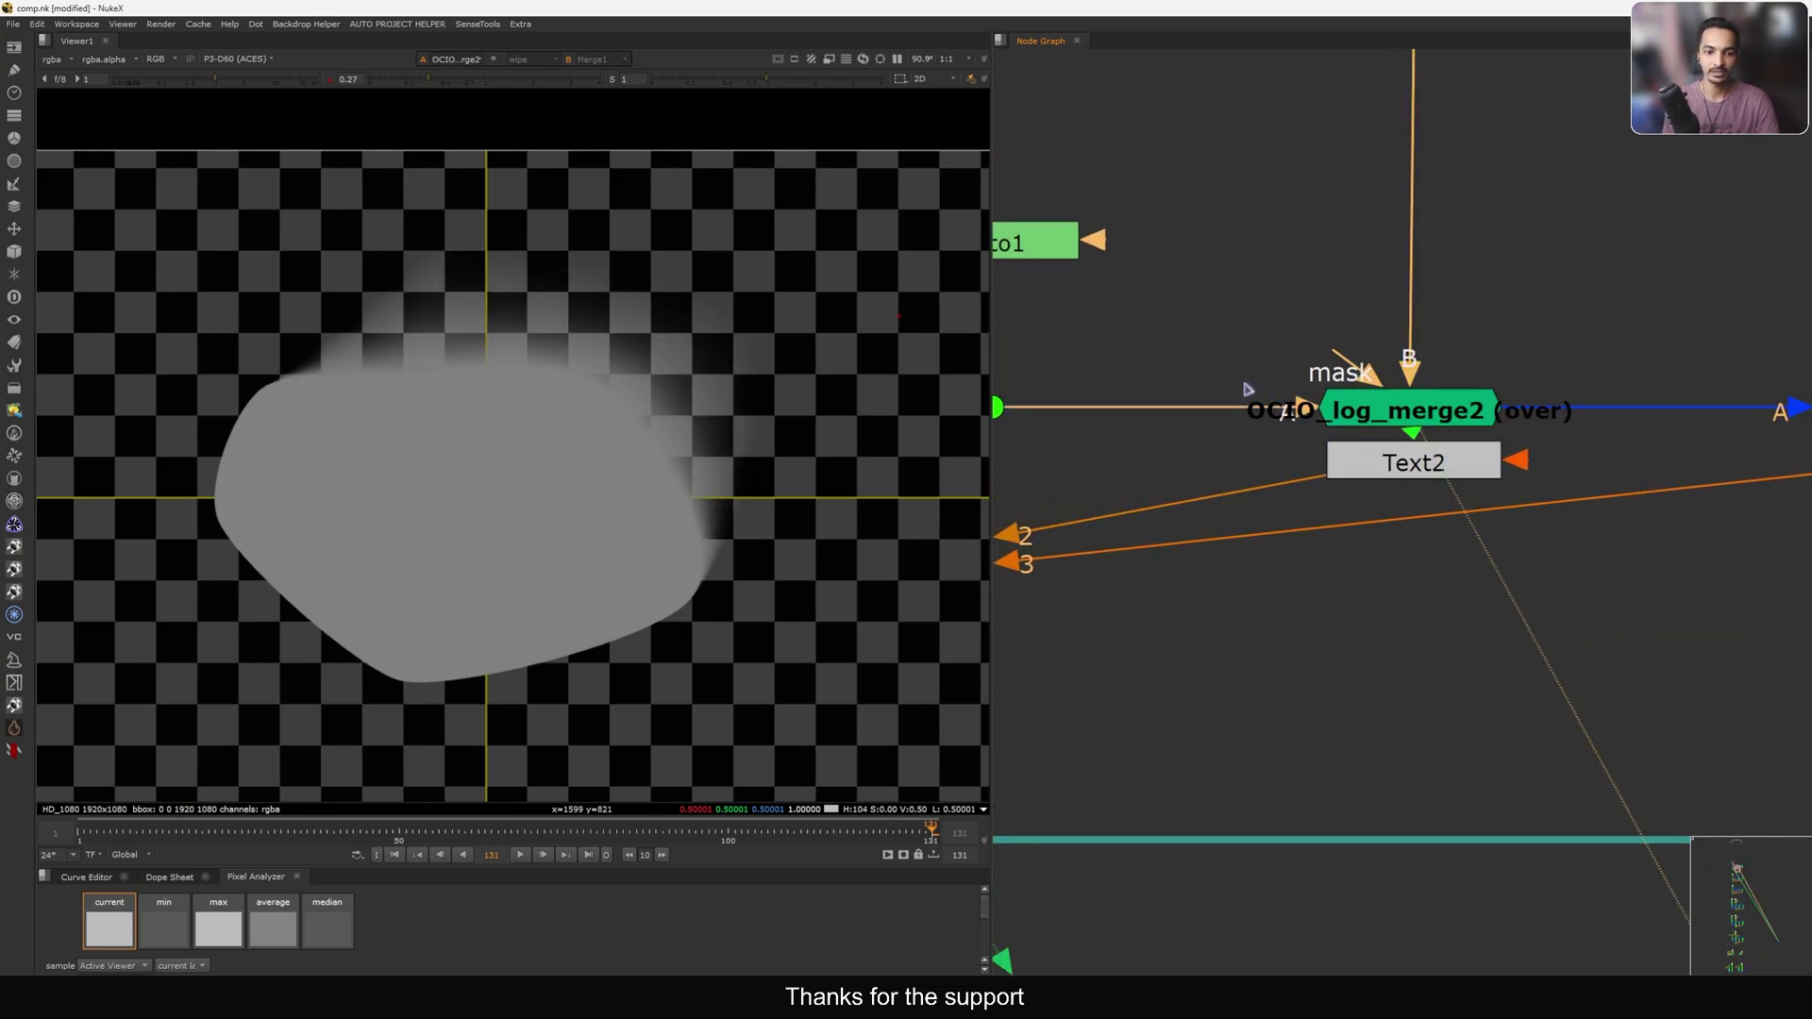
{"action": "key", "text": "2"}
{"action": "key", "text": "1"}
{"action": "key", "text": "2"}
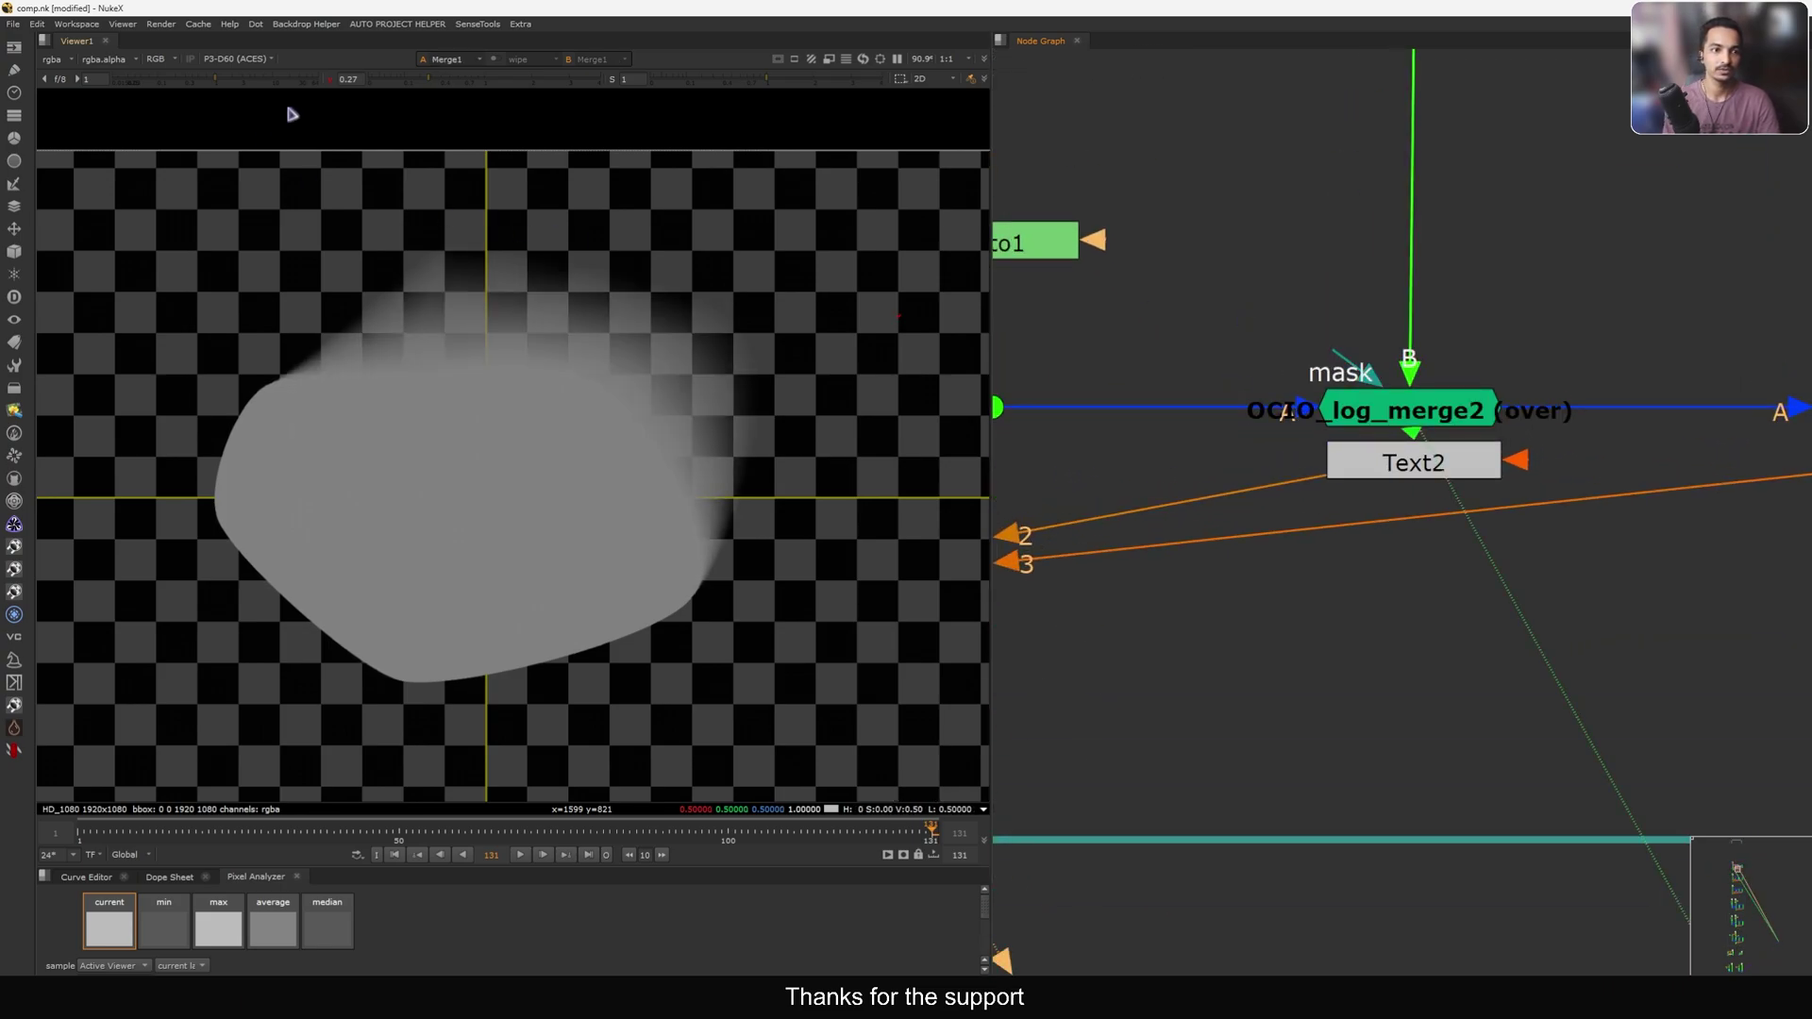
{"action": "left_click", "coordinate": [330, 79]}
{"action": "key", "text": "1"}
{"action": "key", "text": "2"}
{"action": "key", "text": "1"}
{"action": "key", "text": "2"}
{"action": "key", "text": "1"}
{"action": "key", "text": "2"}
{"action": "key", "text": "1"}
{"action": "key", "text": "2"}
Set the viewer gamma to 0.44 and sample pixels across the soft edge of the Merge1 result.
{"action": "left_click_drag", "start_coordinate": [472, 82], "coordinate": [432, 85]}
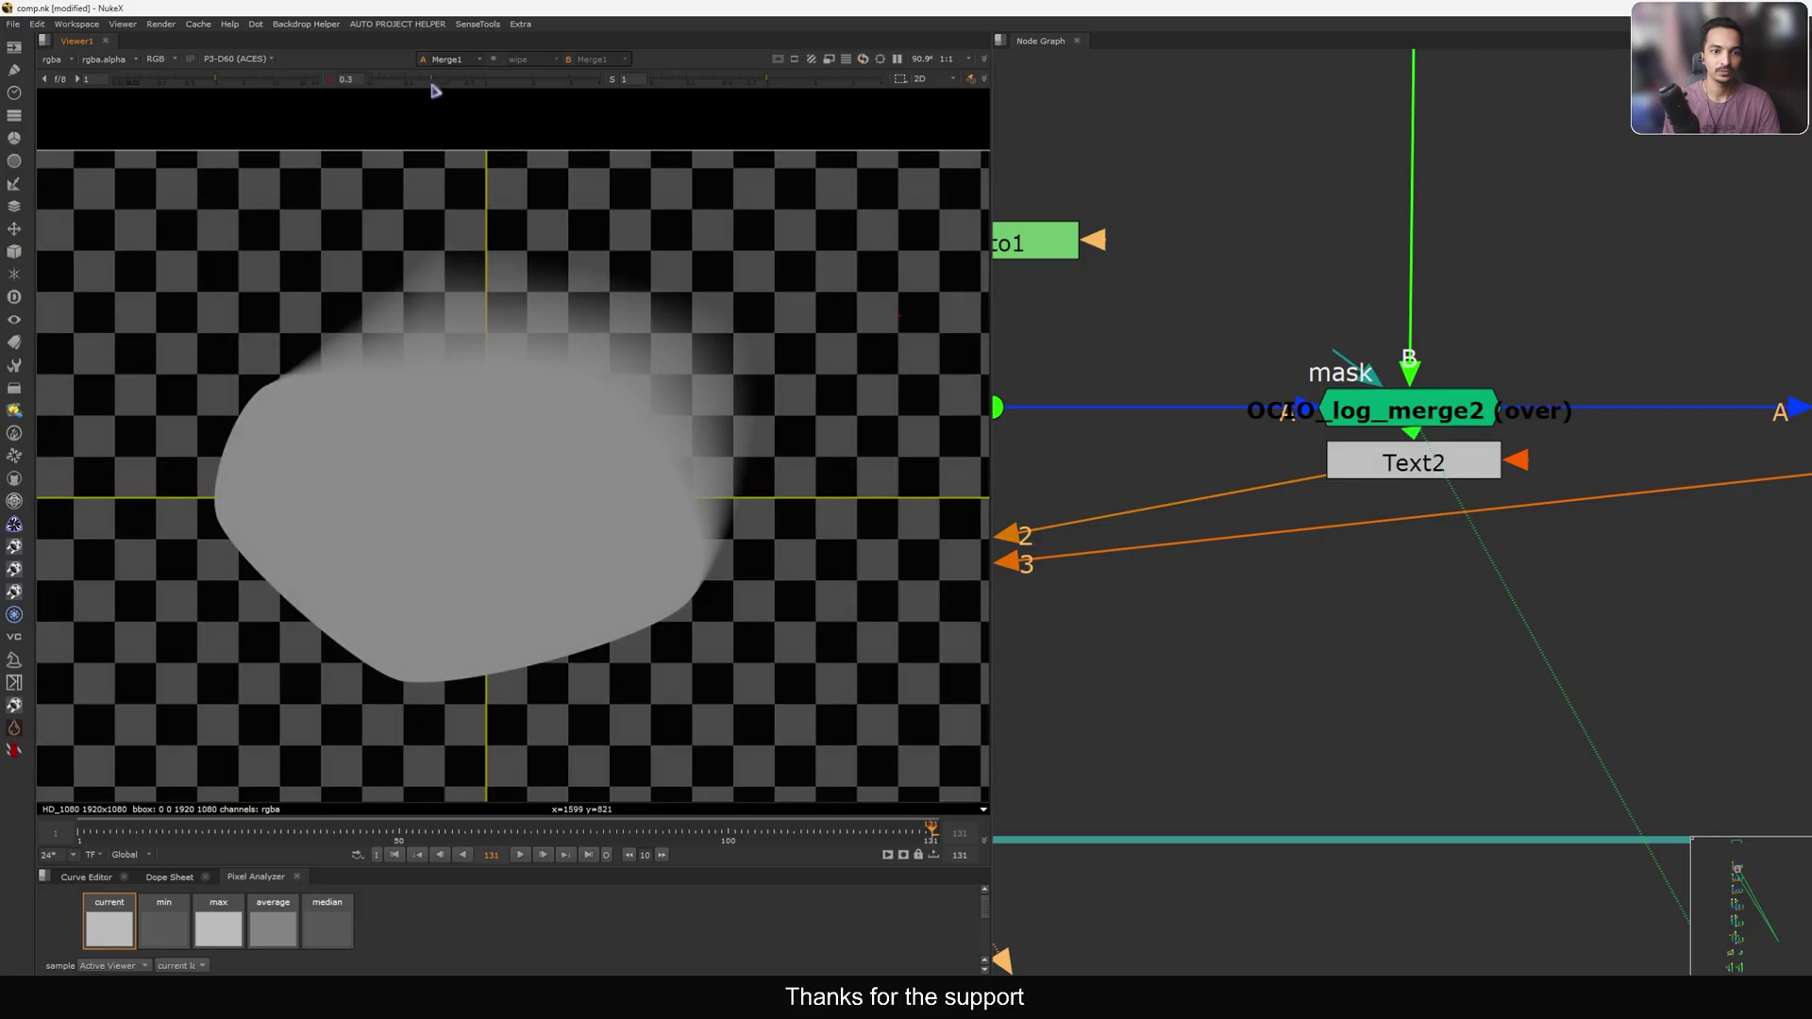
{"action": "middle_click_drag", "start_coordinate": [1085, 376], "coordinate": [1638, 377]}
{"action": "left_click", "coordinate": [1219, 387]}
{"action": "left_click", "coordinate": [1224, 372]}
{"action": "left_click_drag", "start_coordinate": [444, 83], "coordinate": [451, 83]}
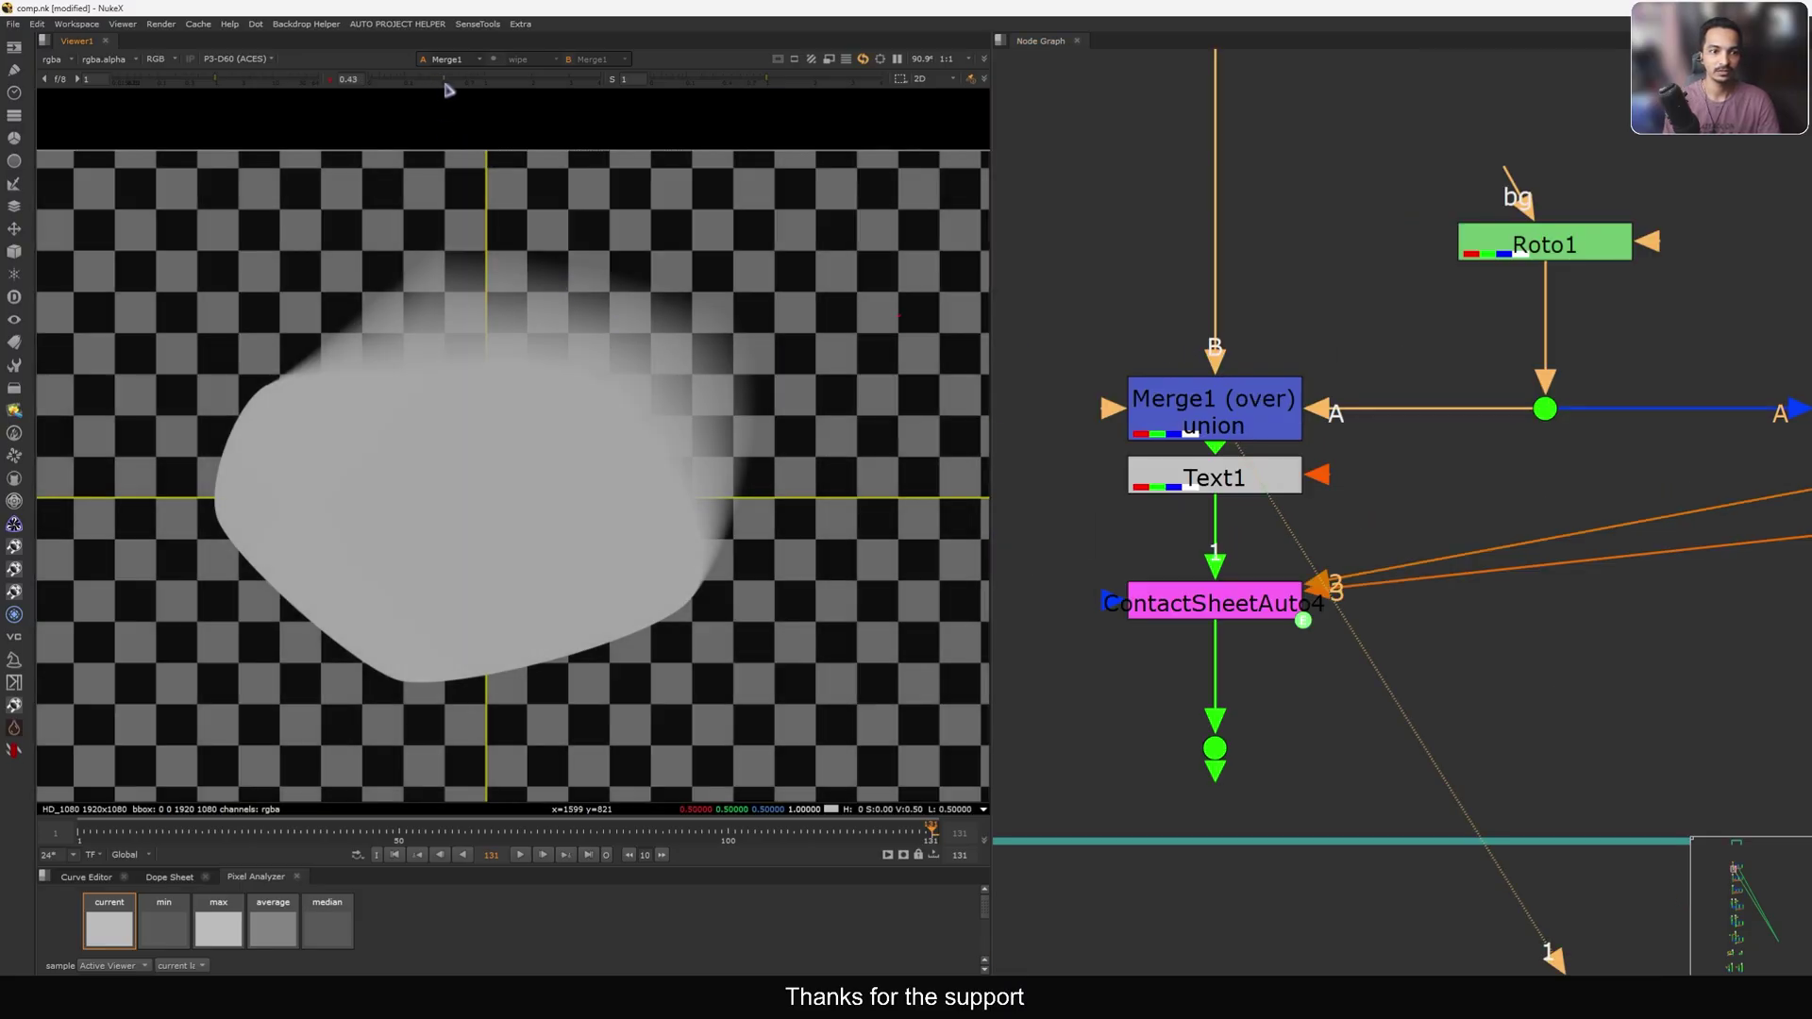
{"action": "scroll", "coordinate": [528, 259], "scroll_direction": "up", "scroll_amount": 1}
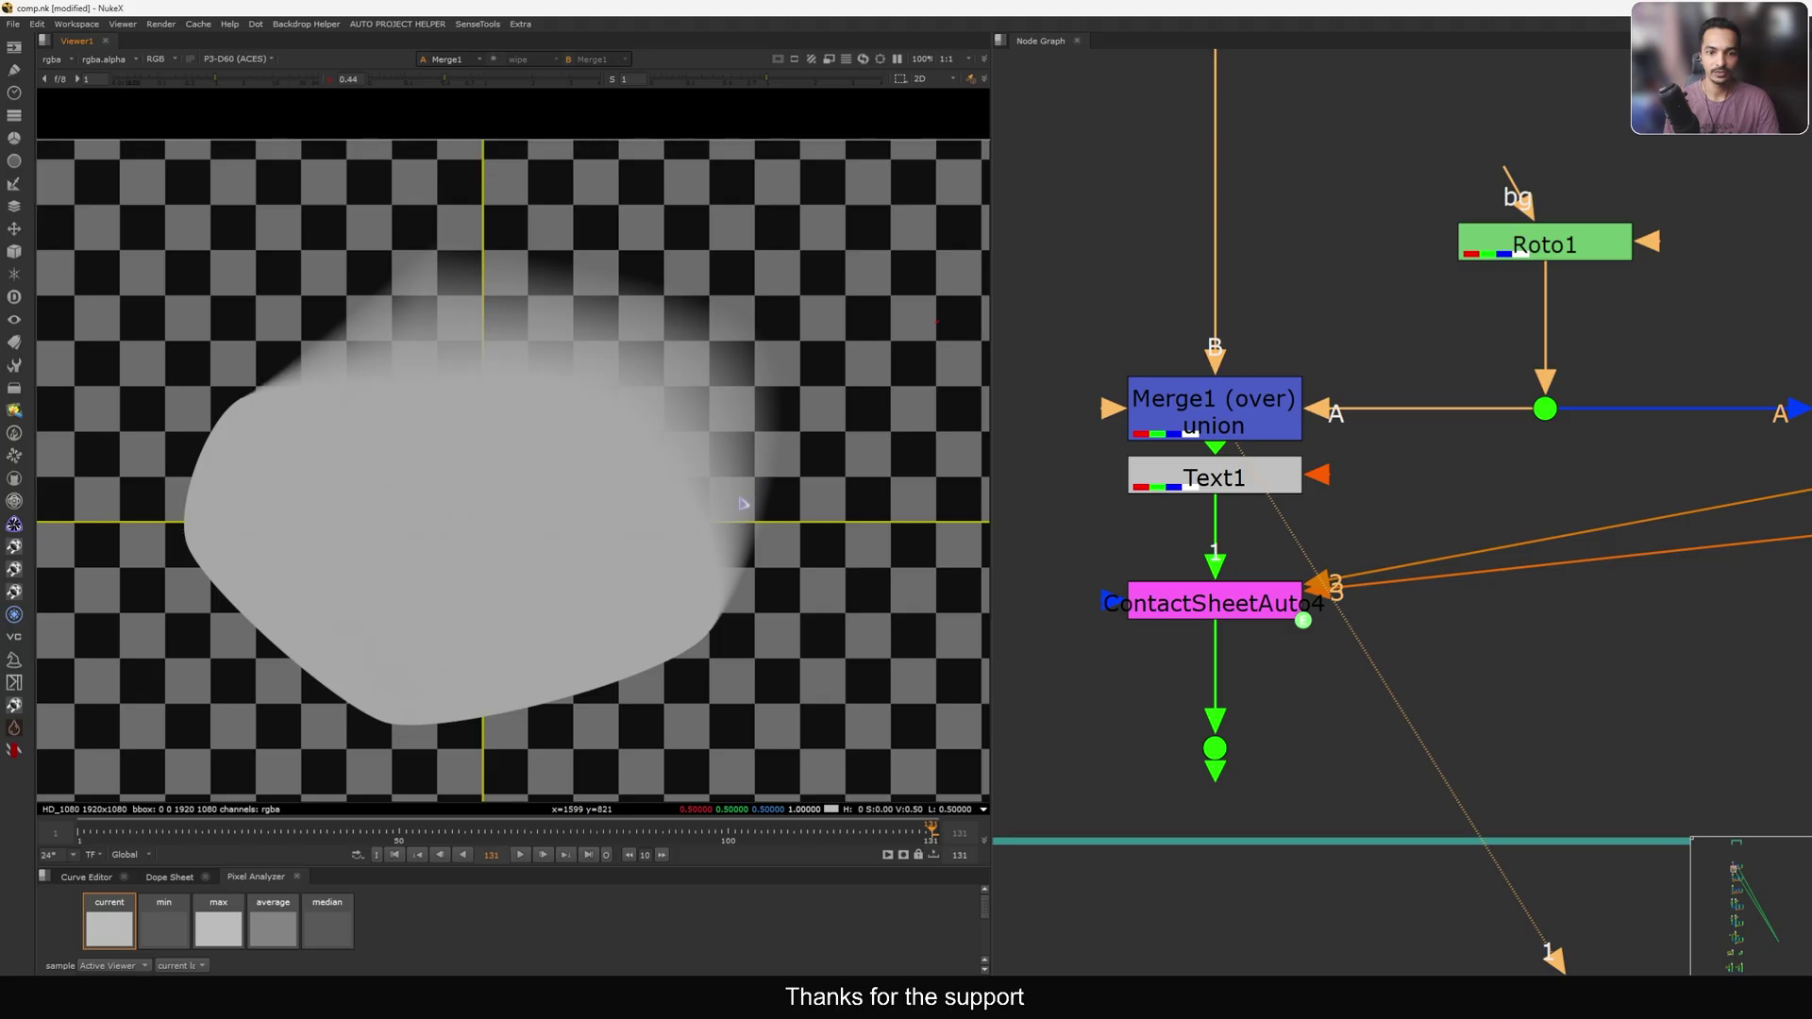
{"action": "mouse_move", "coordinate": [695, 484]}
{"action": "left_mouse_down", "text": "ctrl"}
{"action": "mouse_move", "coordinate": [761, 406]}
{"action": "mouse_move", "coordinate": [715, 374]}
{"action": "left_mouse_up", "text": "ctrl"}
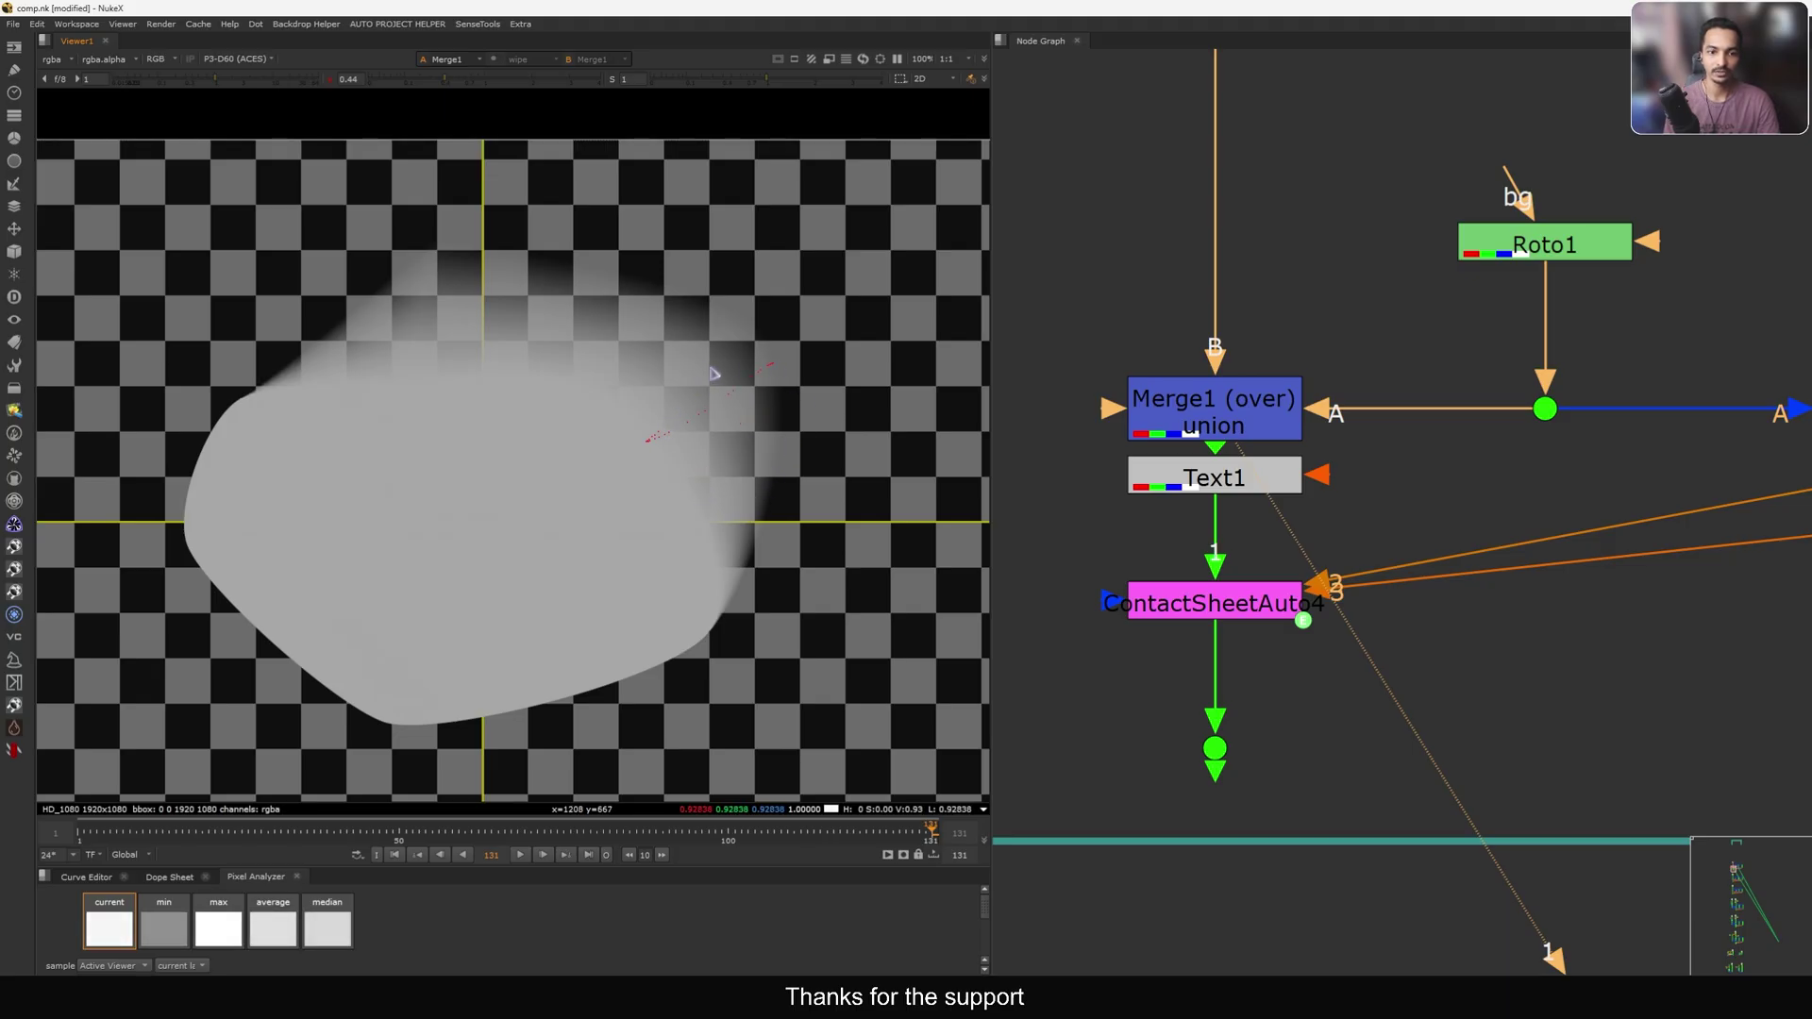
Show the OCIO_log_merge2 result and sample pixels across the same soft edge.
{"action": "middle_click_drag", "start_coordinate": [1783, 376], "coordinate": [1263, 400]}
{"action": "left_click_drag", "start_coordinate": [1651, 349], "coordinate": [1317, 466]}
{"action": "key", "text": "1"}
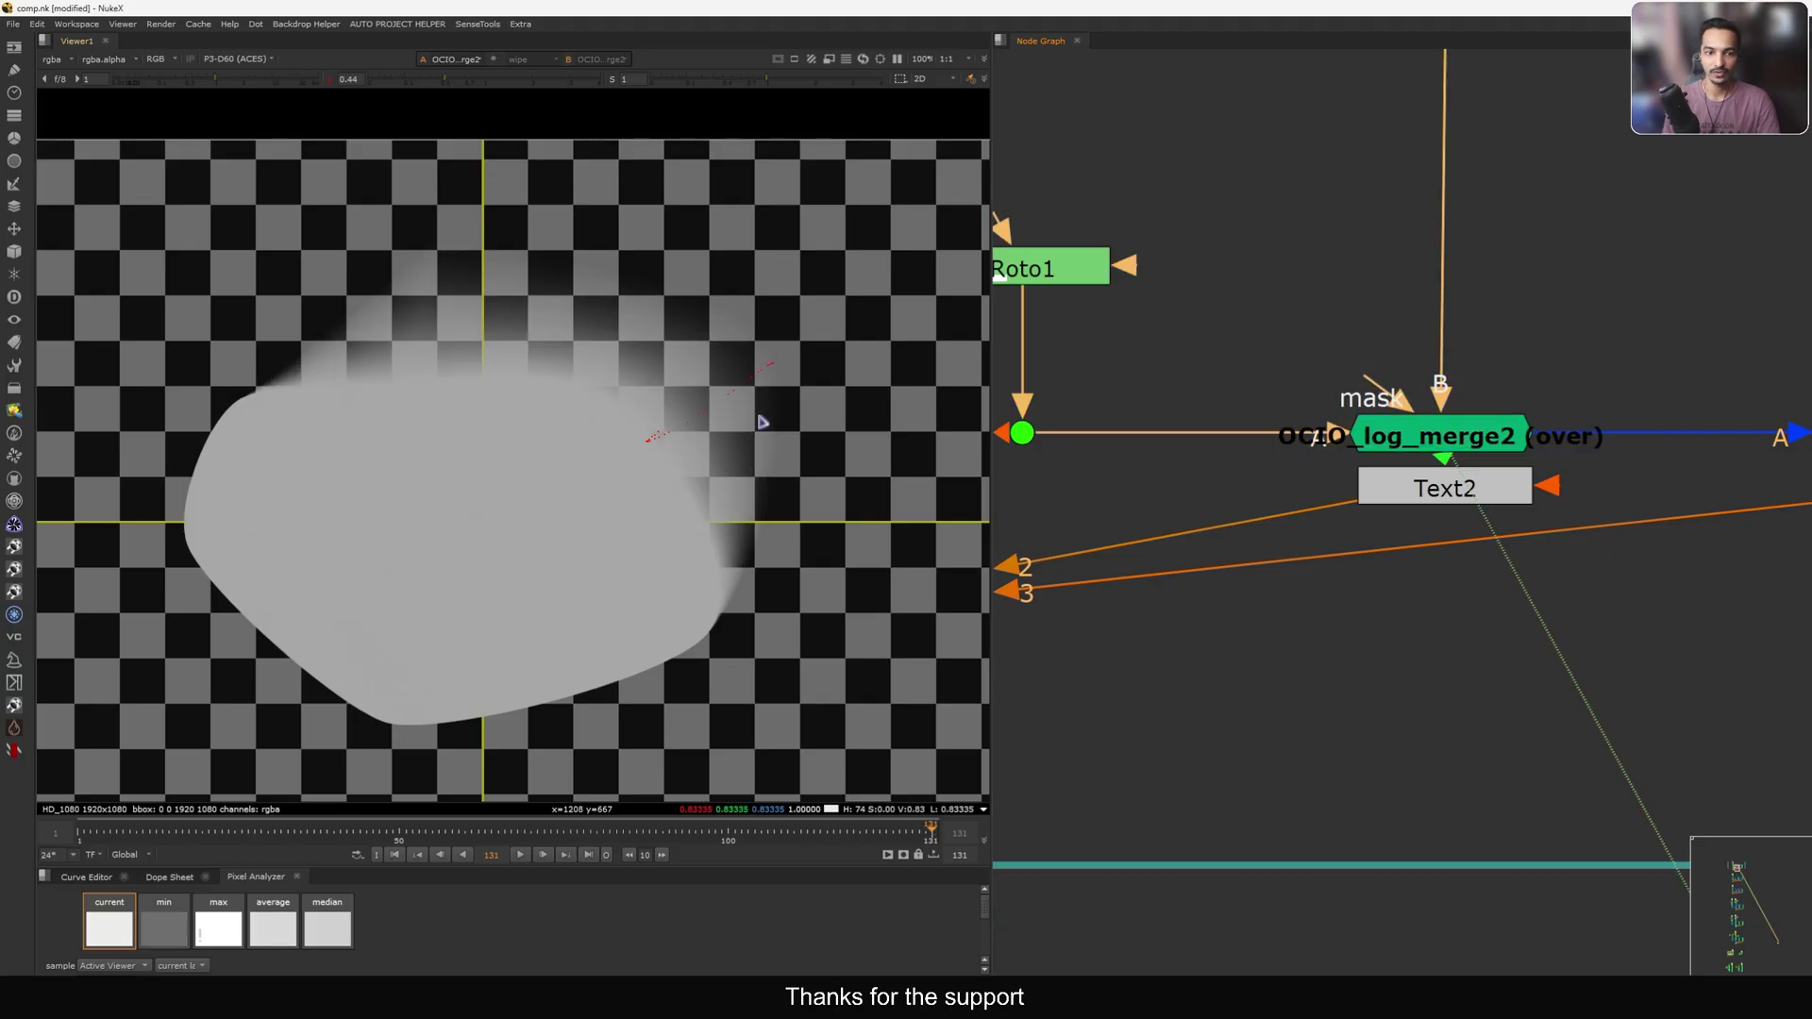
{"action": "left_click_drag", "start_coordinate": [805, 250], "coordinate": [636, 437], "text": "ctrl"}
{"action": "left_click", "coordinate": [714, 449], "text": "ctrl"}
Show the whole Merge1 result in the viewer and reset the viewer gamma.
{"action": "middle_click_drag", "start_coordinate": [1229, 455], "coordinate": [1446, 368]}
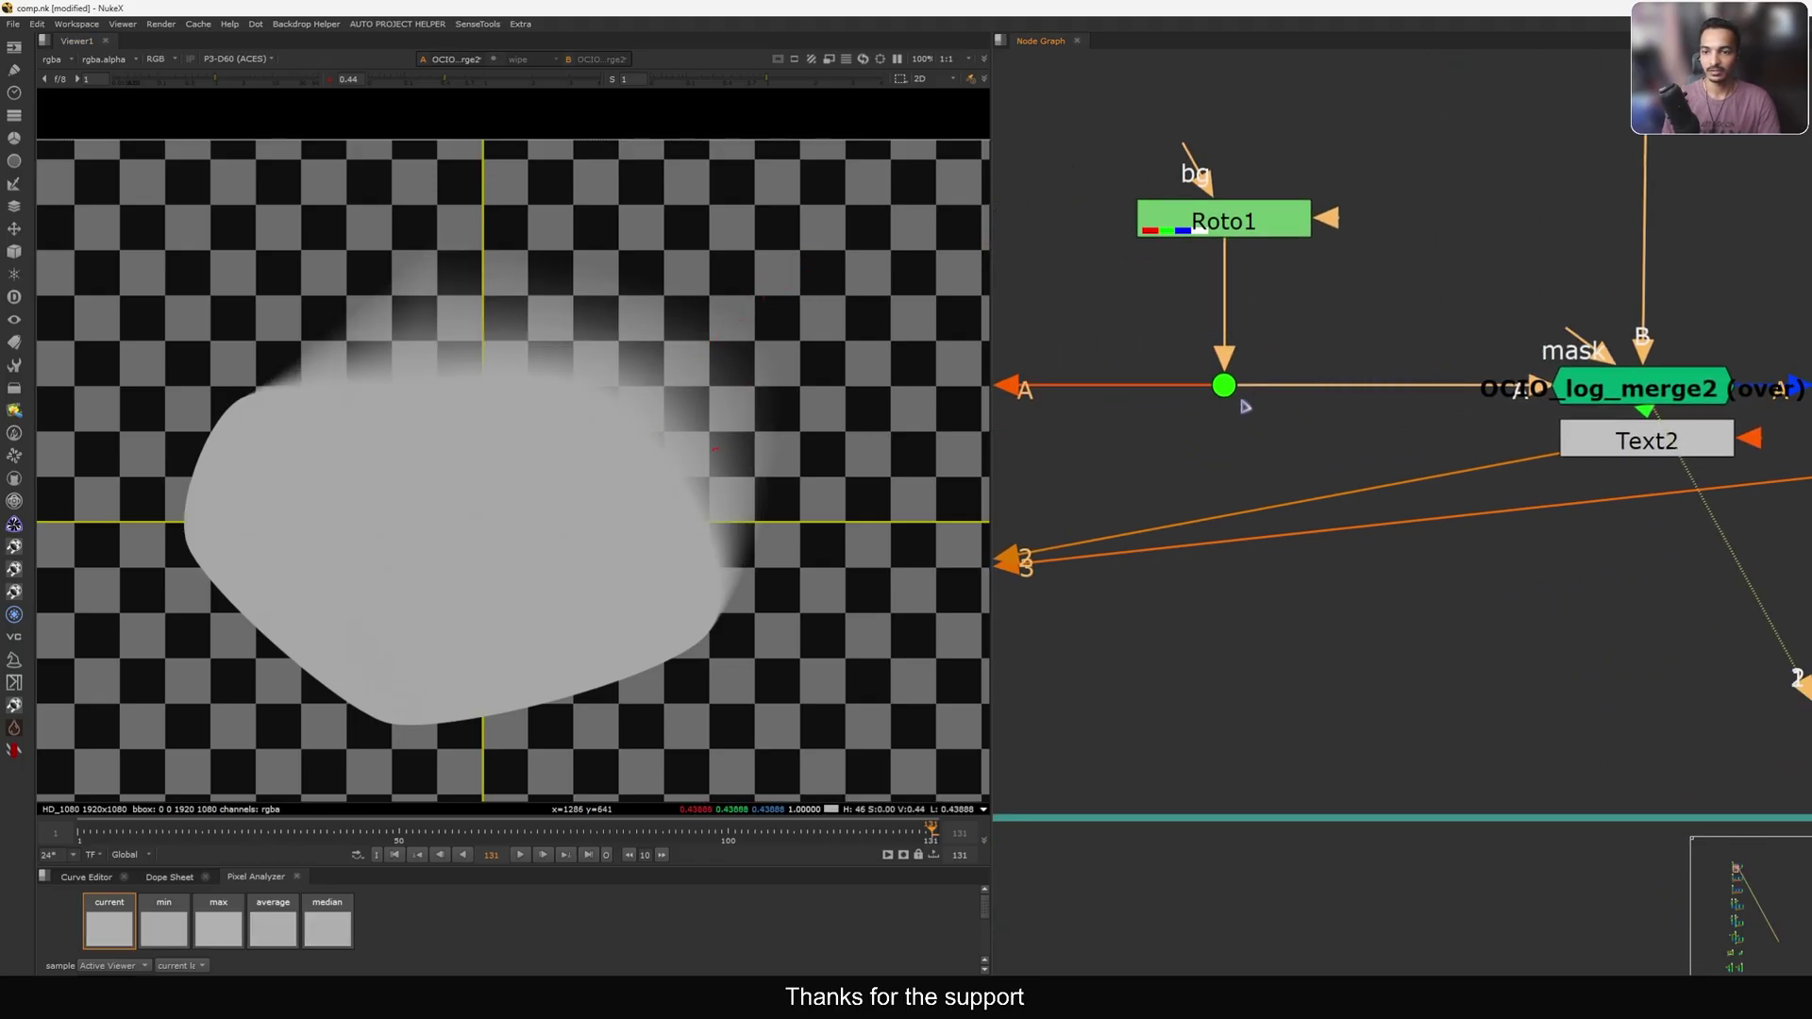
{"action": "middle_click_drag", "start_coordinate": [1223, 399], "coordinate": [1430, 404]}
{"action": "left_click", "coordinate": [1121, 391]}
{"action": "key", "text": "1"}
{"action": "key", "text": "f"}
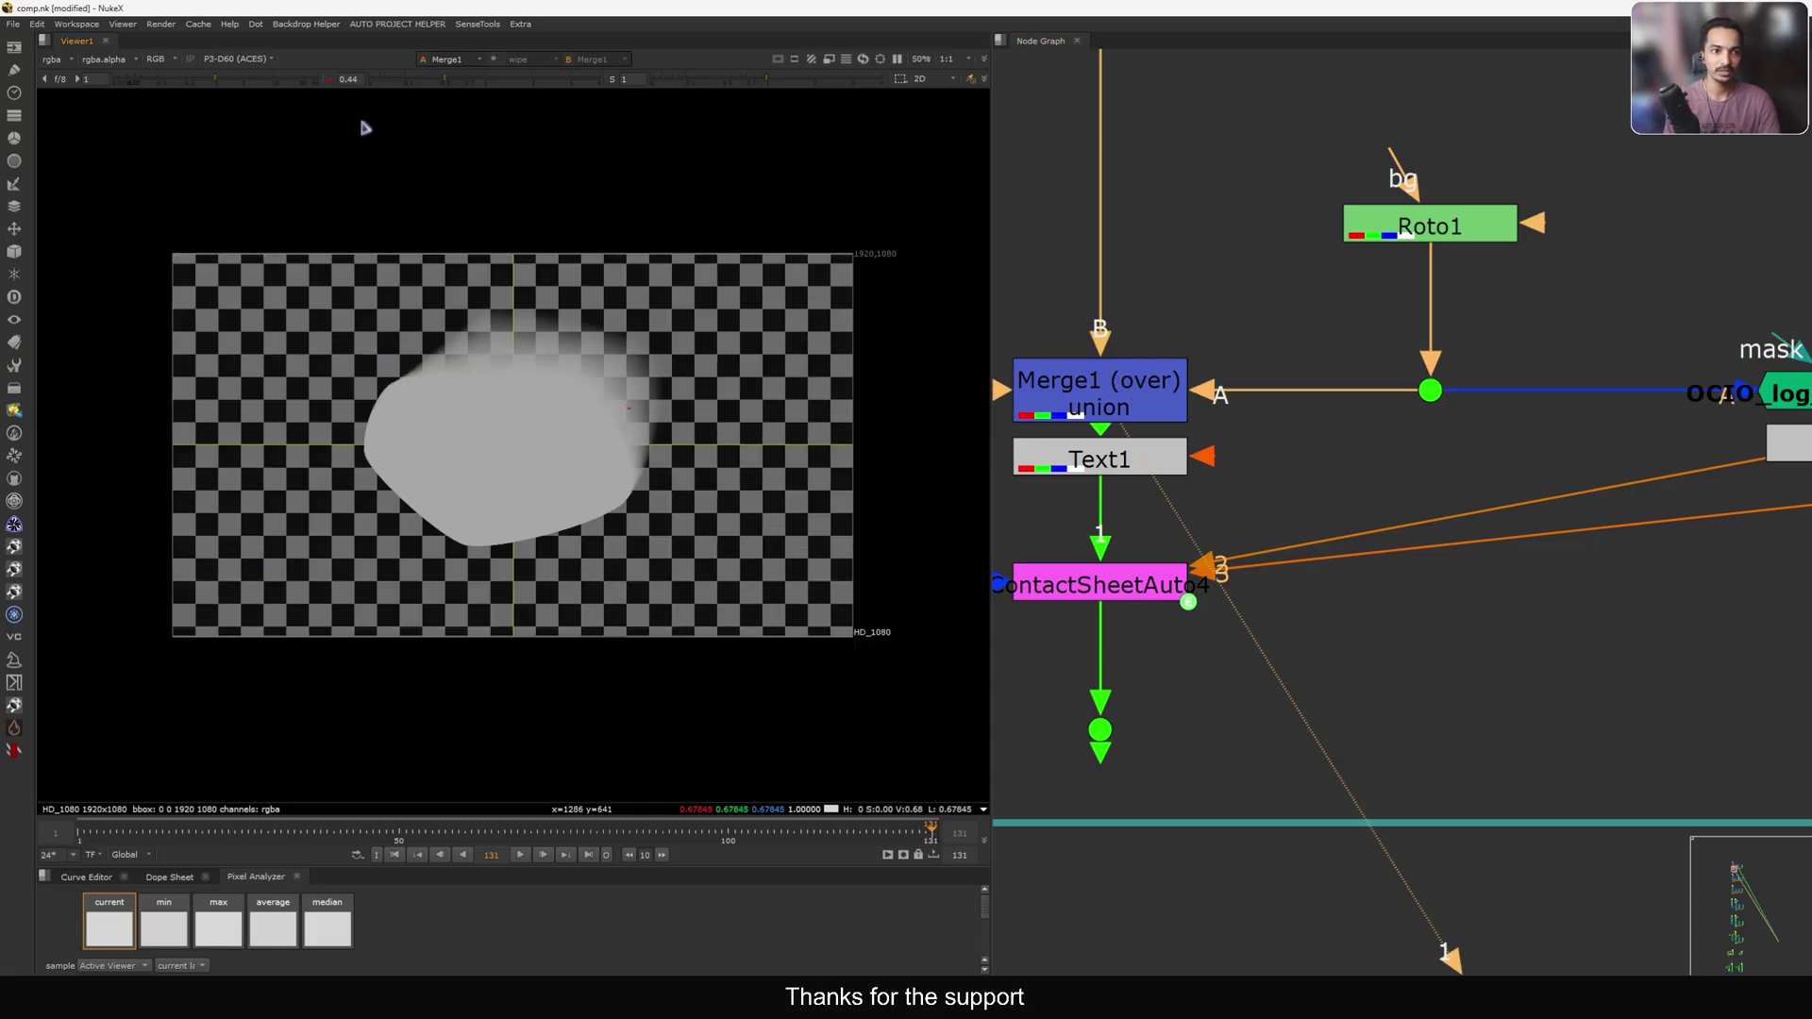
{"action": "left_click", "coordinate": [420, 80], "text": "ctrl"}
Load OCIO_log_merge2 and log_merge into separate viewer inputs for comparison.
{"action": "scroll", "coordinate": [1207, 408], "scroll_direction": "down", "scroll_amount": 3}
{"action": "middle_click_drag", "start_coordinate": [1394, 488], "coordinate": [1042, 528]}
{"action": "left_click", "coordinate": [1474, 438]}
{"action": "key", "text": "1"}
{"action": "left_click", "coordinate": [1191, 440]}
{"action": "key", "text": "1"}
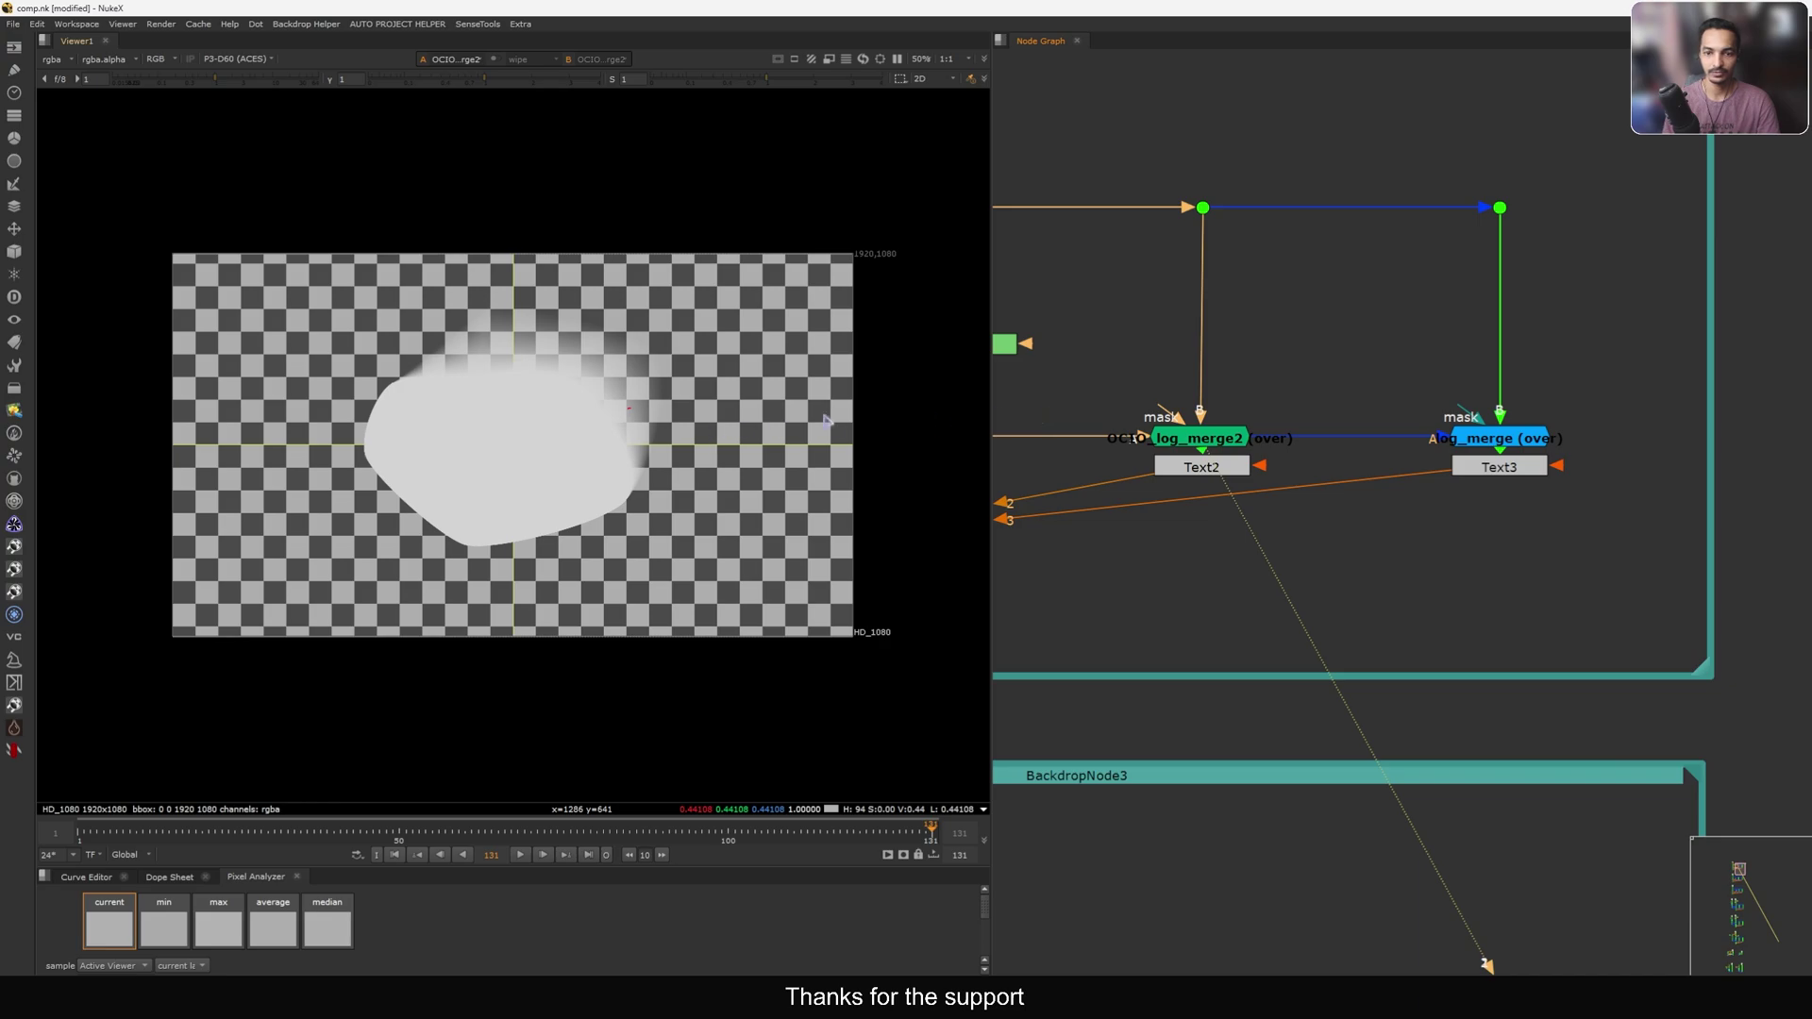
{"action": "left_click_drag", "start_coordinate": [1204, 446], "coordinate": [1195, 437]}
{"action": "left_click", "coordinate": [1473, 436]}
{"action": "key", "text": "2"}
Lower the viewer gain to 0.18 and compare the soft edges of OCIO_log_merge2 and log_merge up close.
{"action": "left_click_drag", "start_coordinate": [194, 84], "coordinate": [178, 83]}
{"action": "scroll", "coordinate": [700, 444], "scroll_direction": "up", "scroll_amount": 8}
{"action": "scroll", "coordinate": [672, 471], "scroll_direction": "up", "scroll_amount": 8}
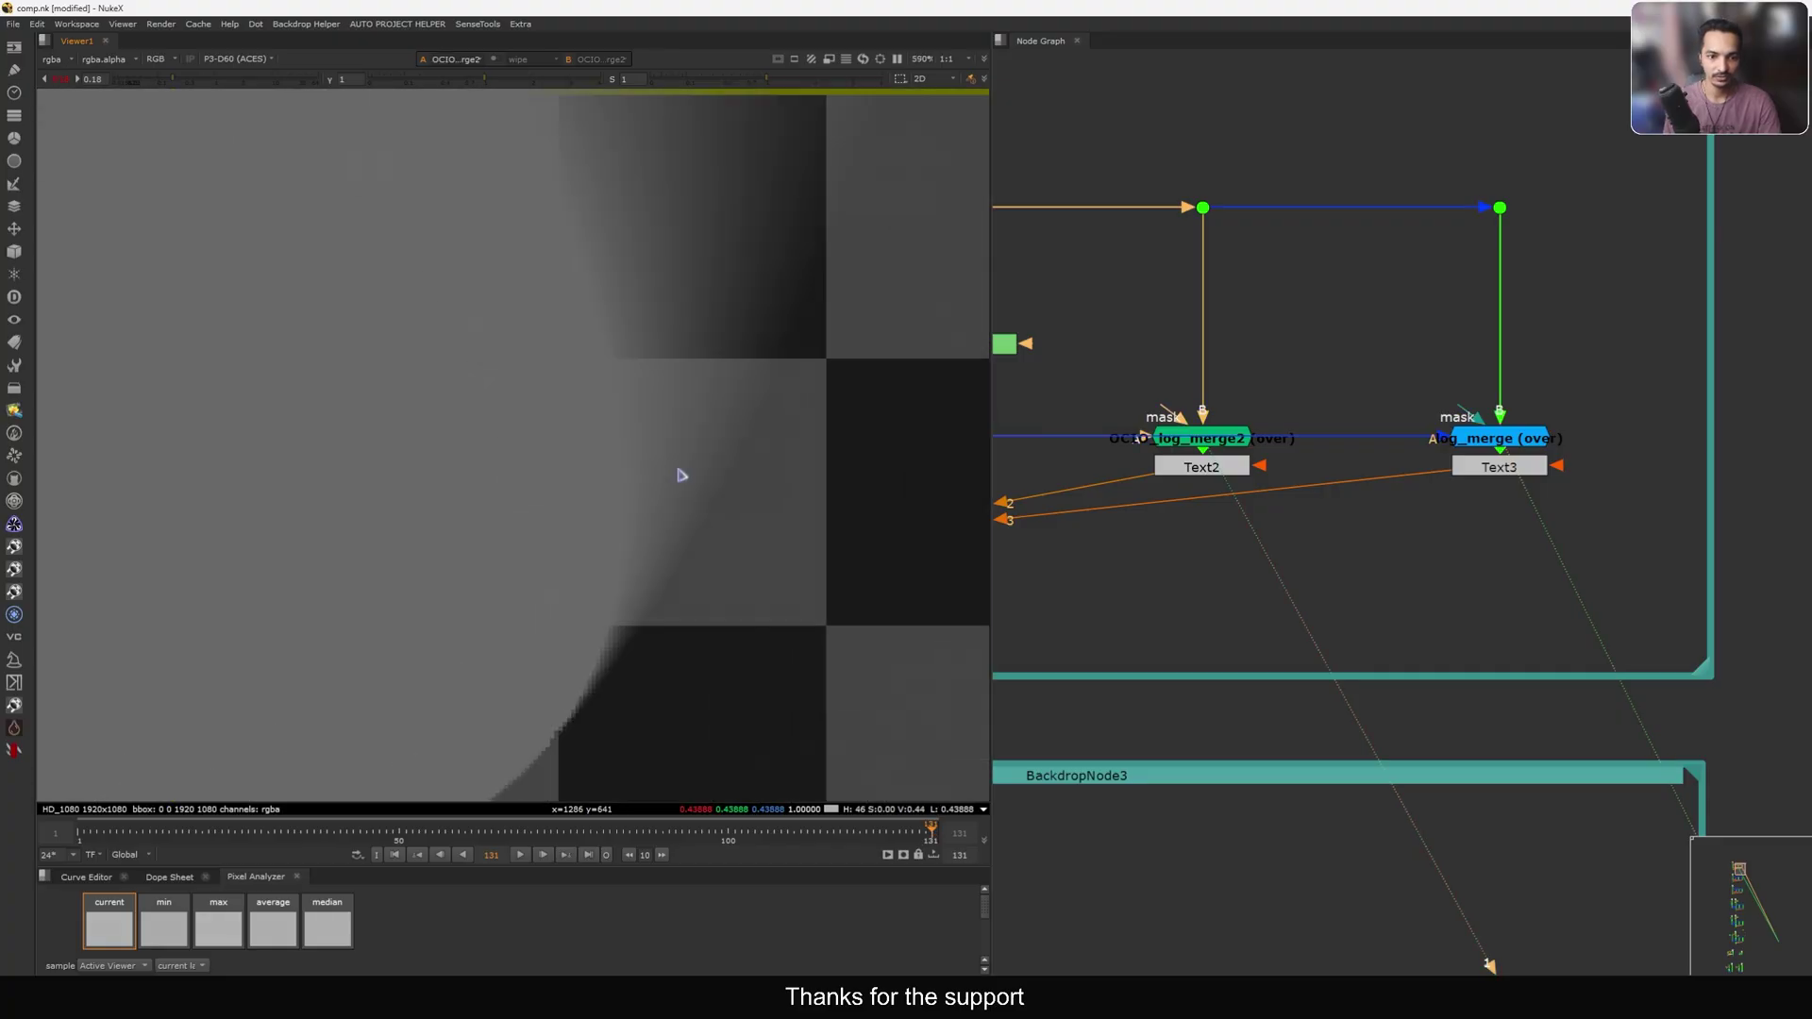
{"action": "key", "text": "1"}
{"action": "key", "text": "2"}
{"action": "key", "text": "1"}
{"action": "key", "text": "f"}
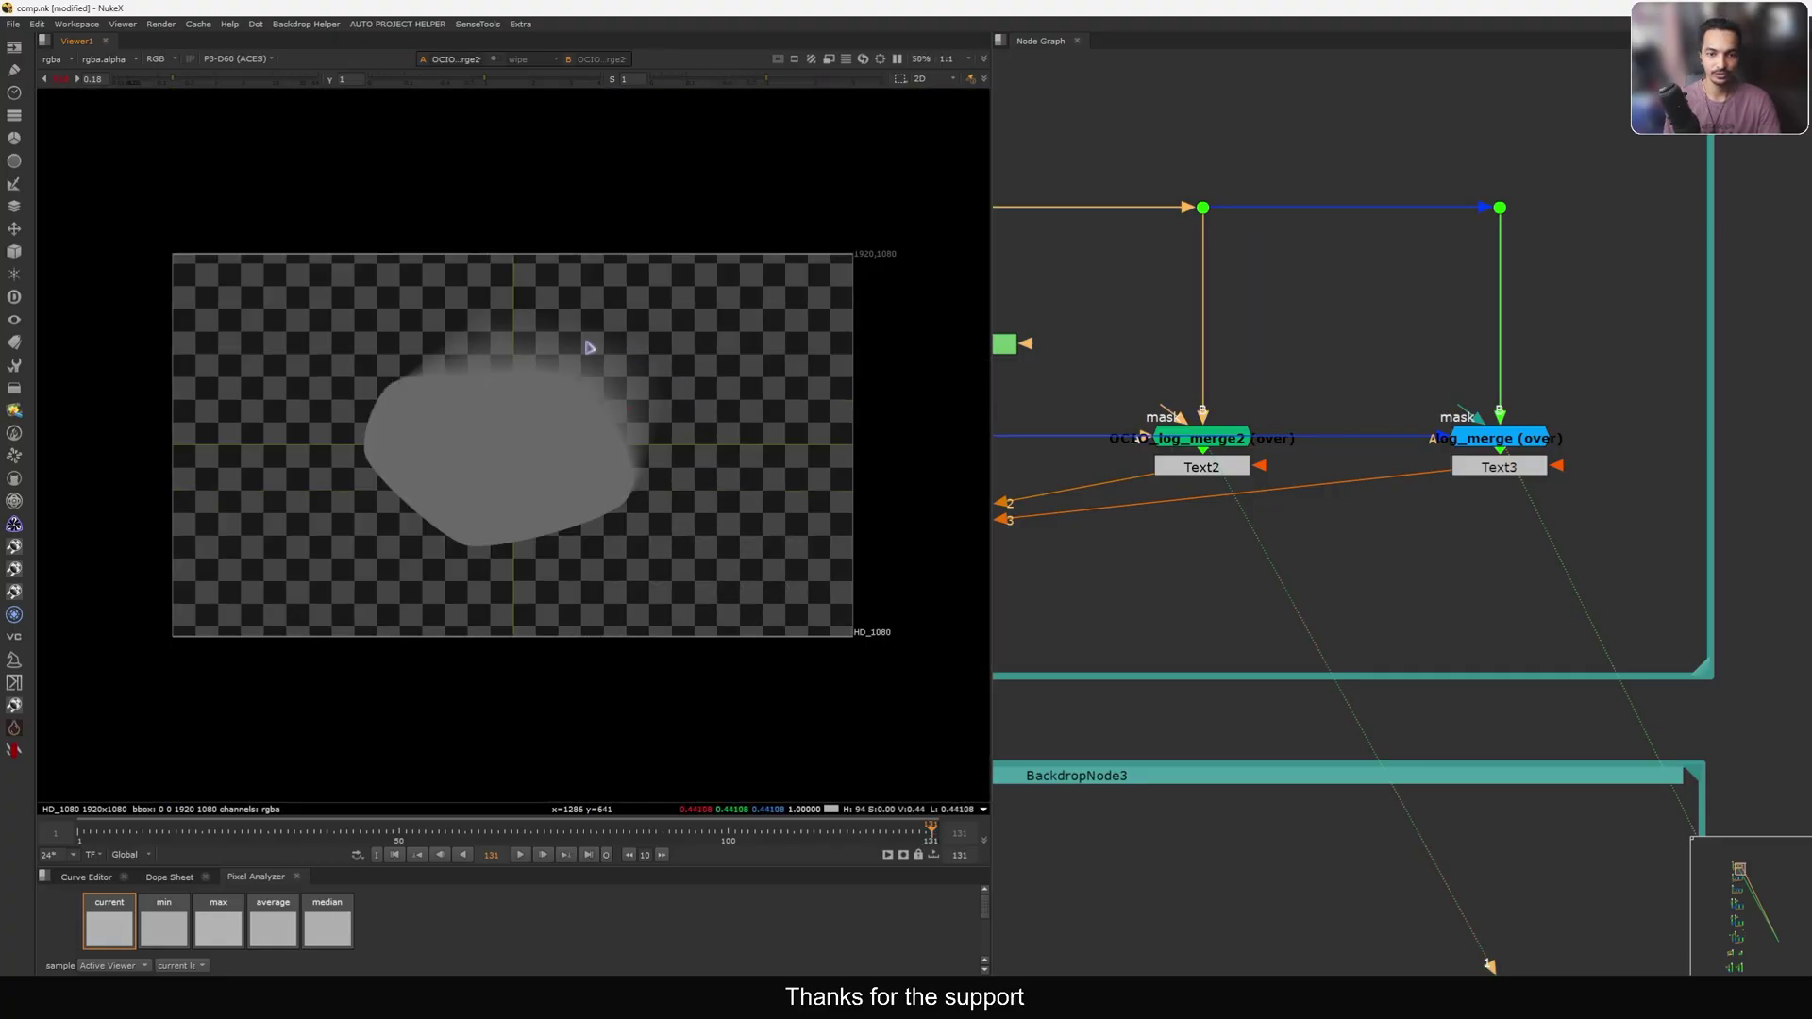
Reset the viewer gain and show the contact sheet comparing the three merges of the checkerboard setup.
{"action": "left_click", "coordinate": [241, 83], "text": "ctrl"}
{"action": "middle_click_drag", "start_coordinate": [1154, 509], "coordinate": [1622, 424]}
{"action": "left_click", "coordinate": [1286, 389]}
{"action": "key", "text": "1"}
{"action": "middle_click_drag", "start_coordinate": [1308, 395], "coordinate": [1081, 421]}
{"action": "left_click_drag", "start_coordinate": [1153, 509], "coordinate": [1008, 575]}
{"action": "key", "text": "1"}
{"action": "middle_click_drag", "start_coordinate": [1076, 558], "coordinate": [1364, 479]}
{"action": "scroll", "coordinate": [566, 410], "scroll_direction": "up", "scroll_amount": 6}
{"action": "scroll", "coordinate": [604, 411], "scroll_direction": "down", "scroll_amount": 4}
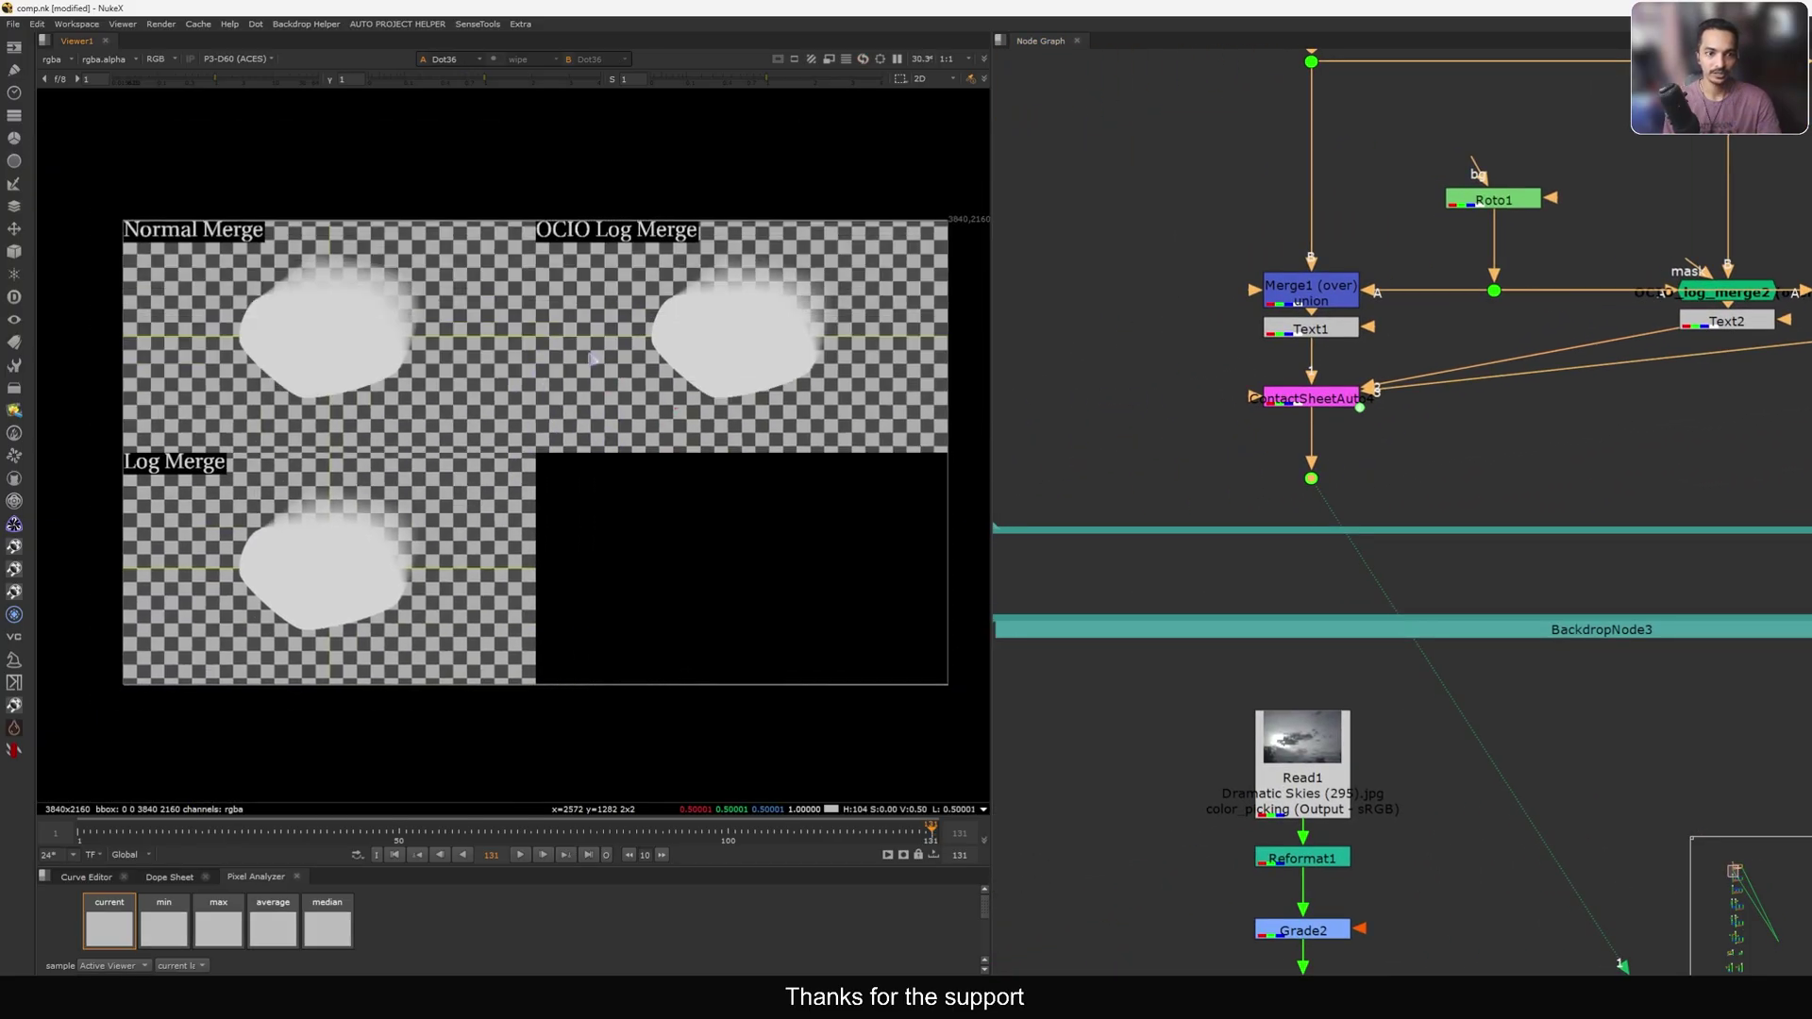
Show Merge1 in the viewer and set the gain of Grade1 to 5 to brighten the checkerboard.
{"action": "middle_click_drag", "start_coordinate": [1397, 291], "coordinate": [1224, 505]}
{"action": "left_click", "coordinate": [1185, 510]}
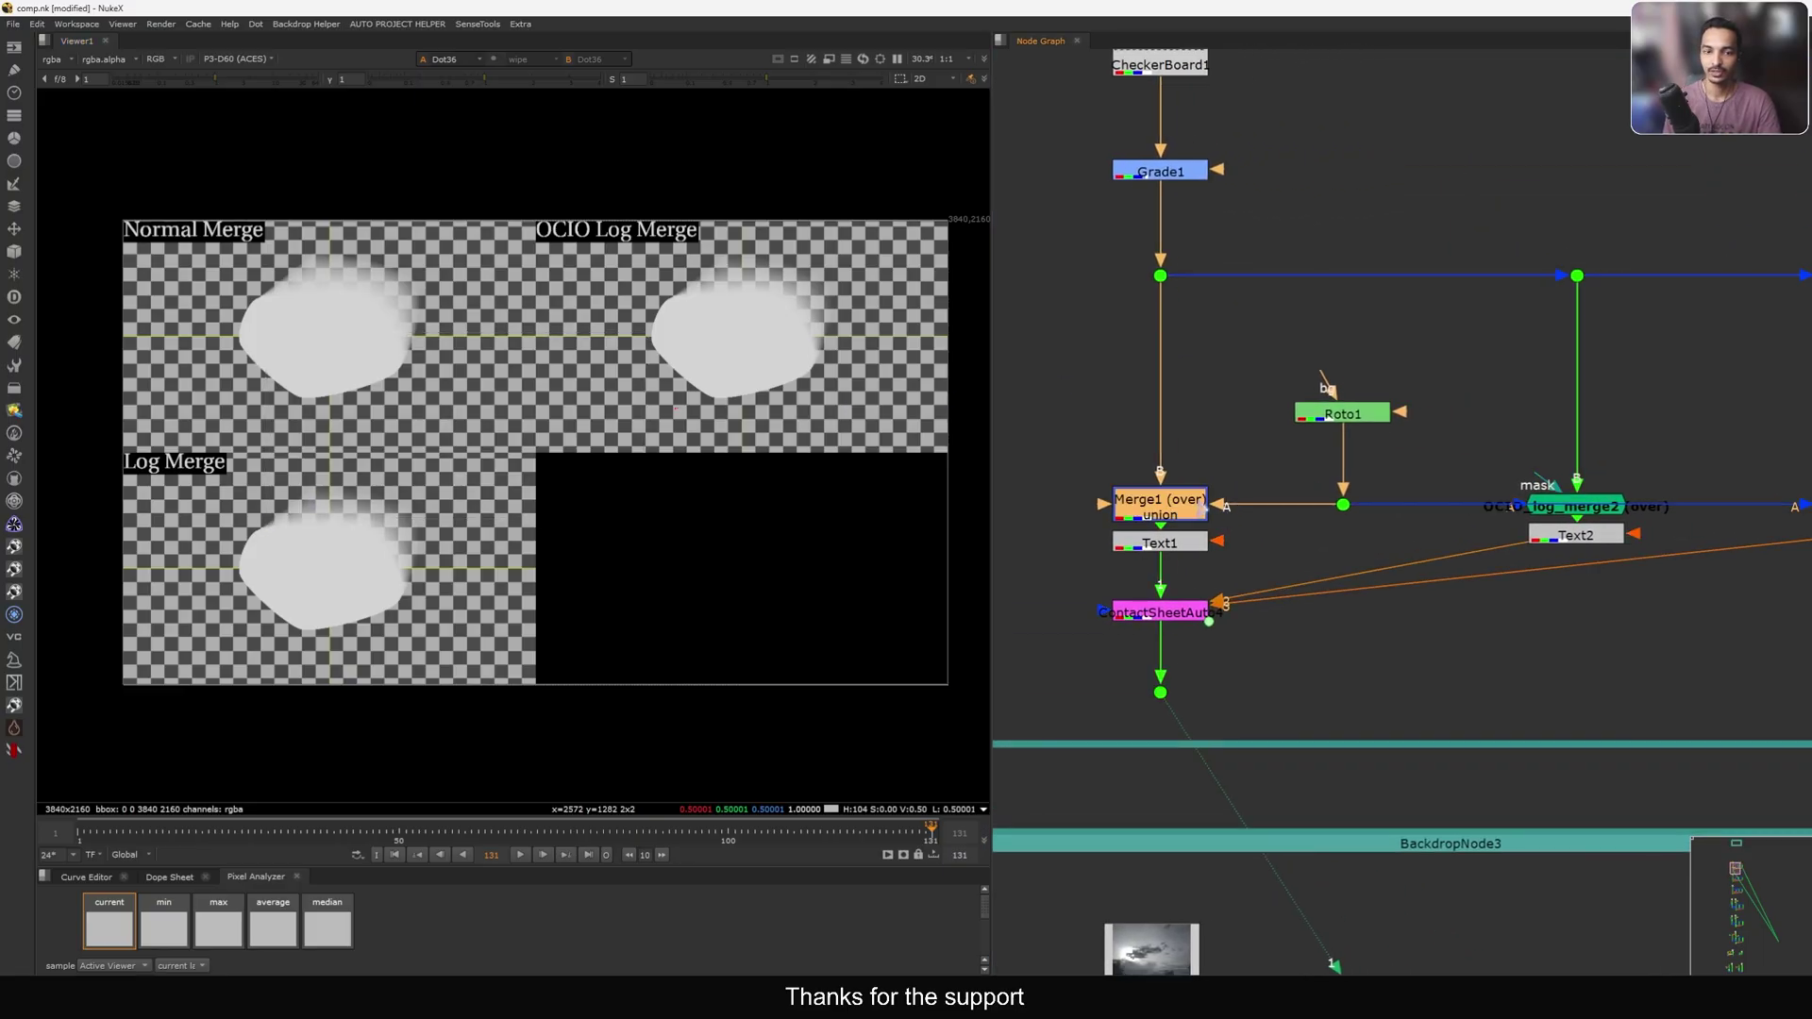
{"action": "key", "text": "1"}
{"action": "middle_click_drag", "start_coordinate": [1179, 281], "coordinate": [1200, 416]}
{"action": "double_click", "coordinate": [1185, 309]}
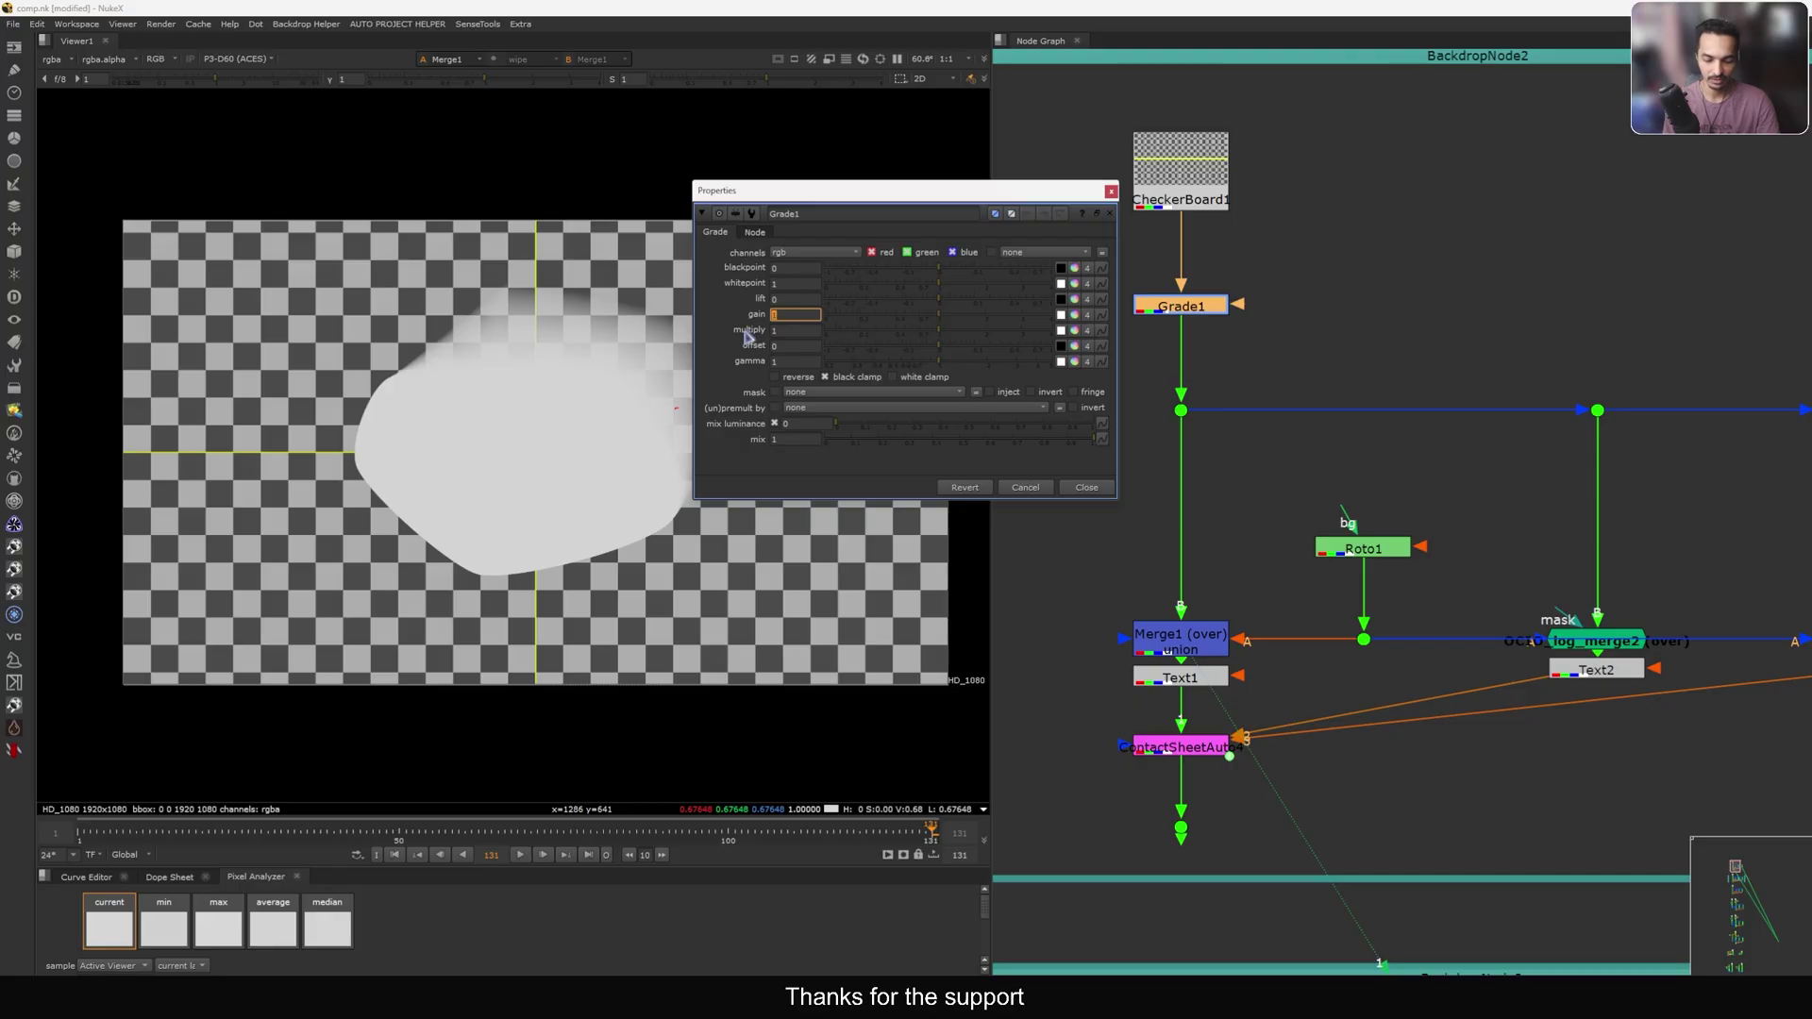
{"action": "type", "text": "5"}
{"action": "key", "text": "Return"}
{"action": "left_click", "coordinate": [1086, 487]}
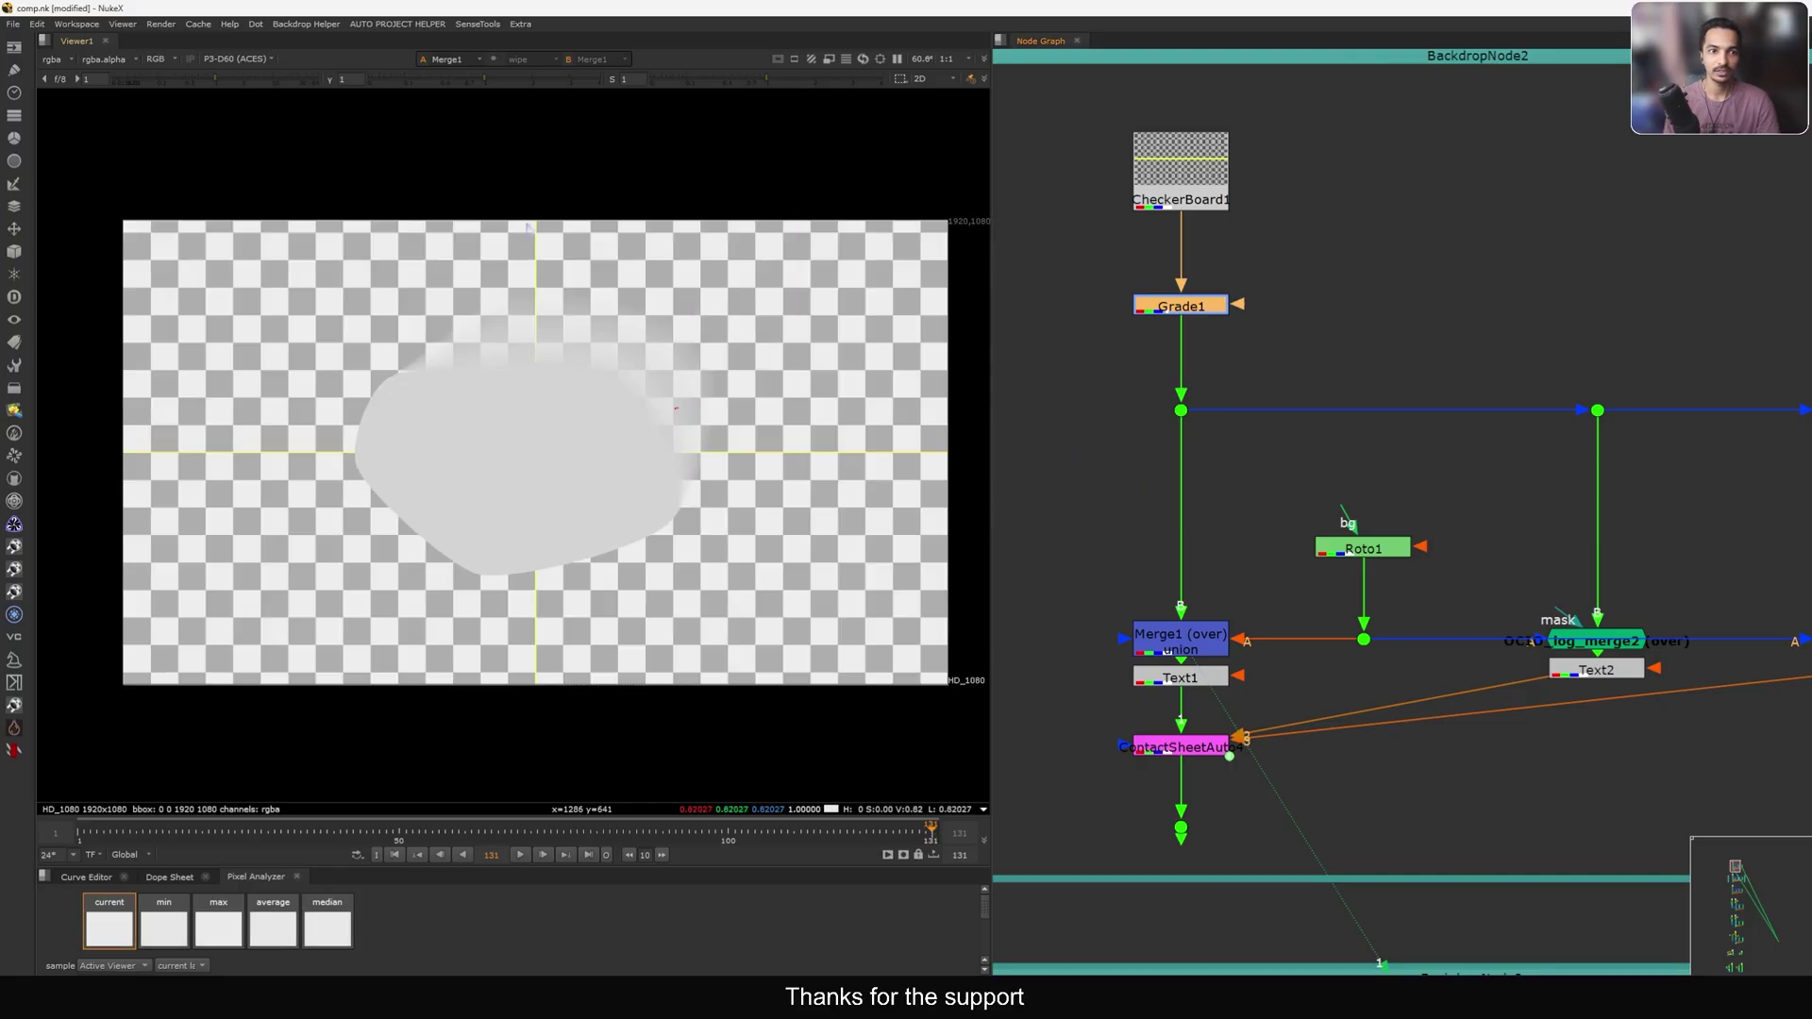
Lower the viewer gamma to 0.24 and toggle Grade1 off and on to compare the merged edge over both backgrounds.
{"action": "left_click_drag", "start_coordinate": [468, 86], "coordinate": [430, 98]}
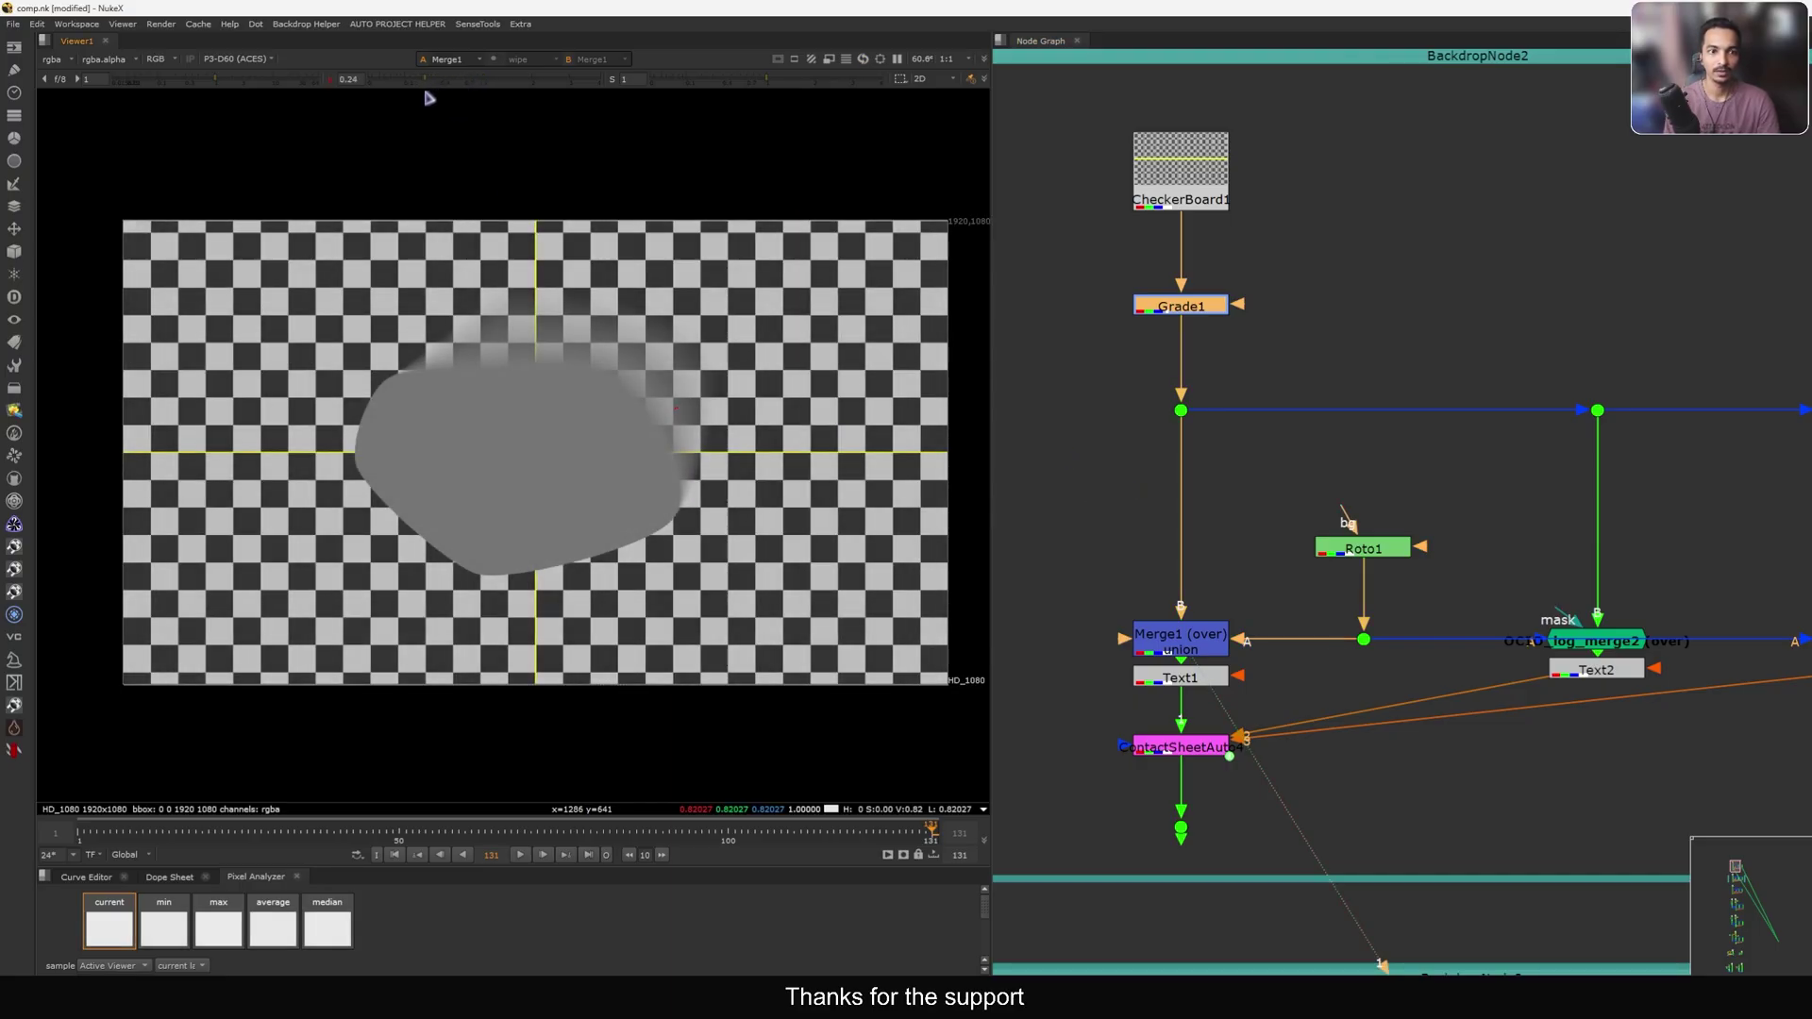
{"action": "key", "text": "d"}
{"action": "key", "text": "d"}
{"action": "key", "text": "d"}
{"action": "key", "text": "d"}
{"action": "key", "text": "d"}
{"action": "key", "text": "d"}
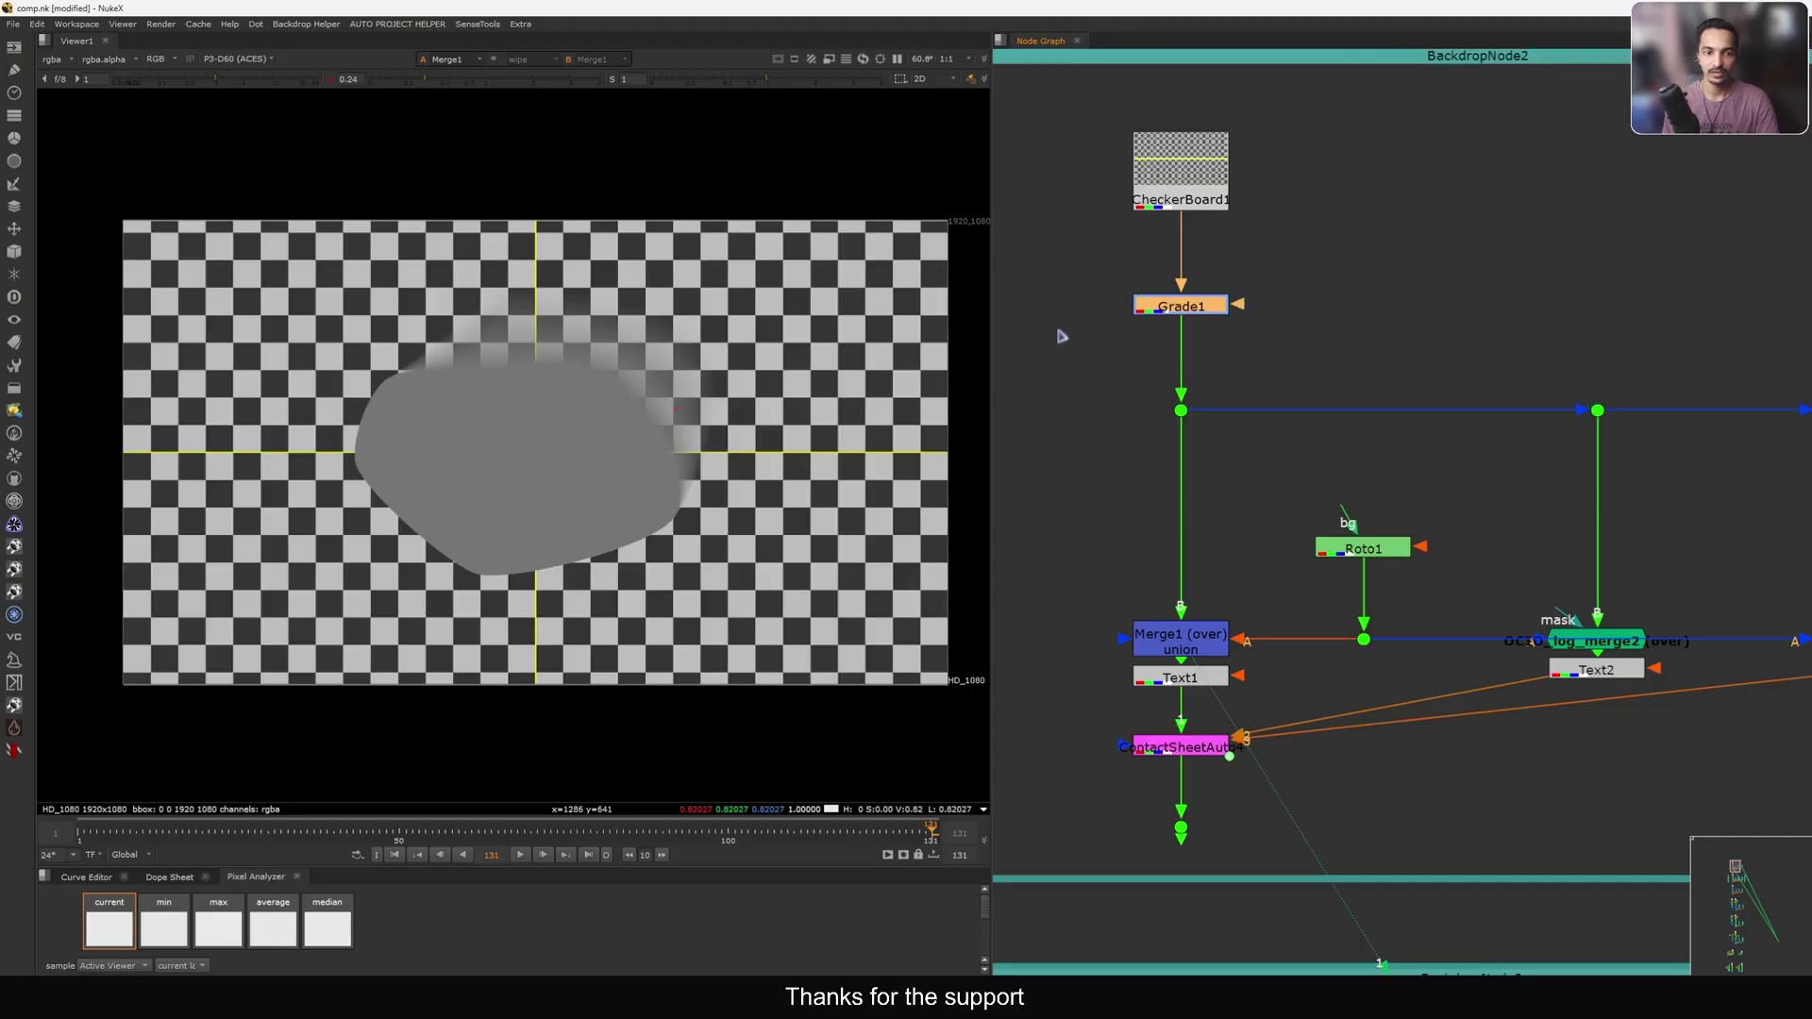
{"action": "left_click", "coordinate": [1197, 651]}
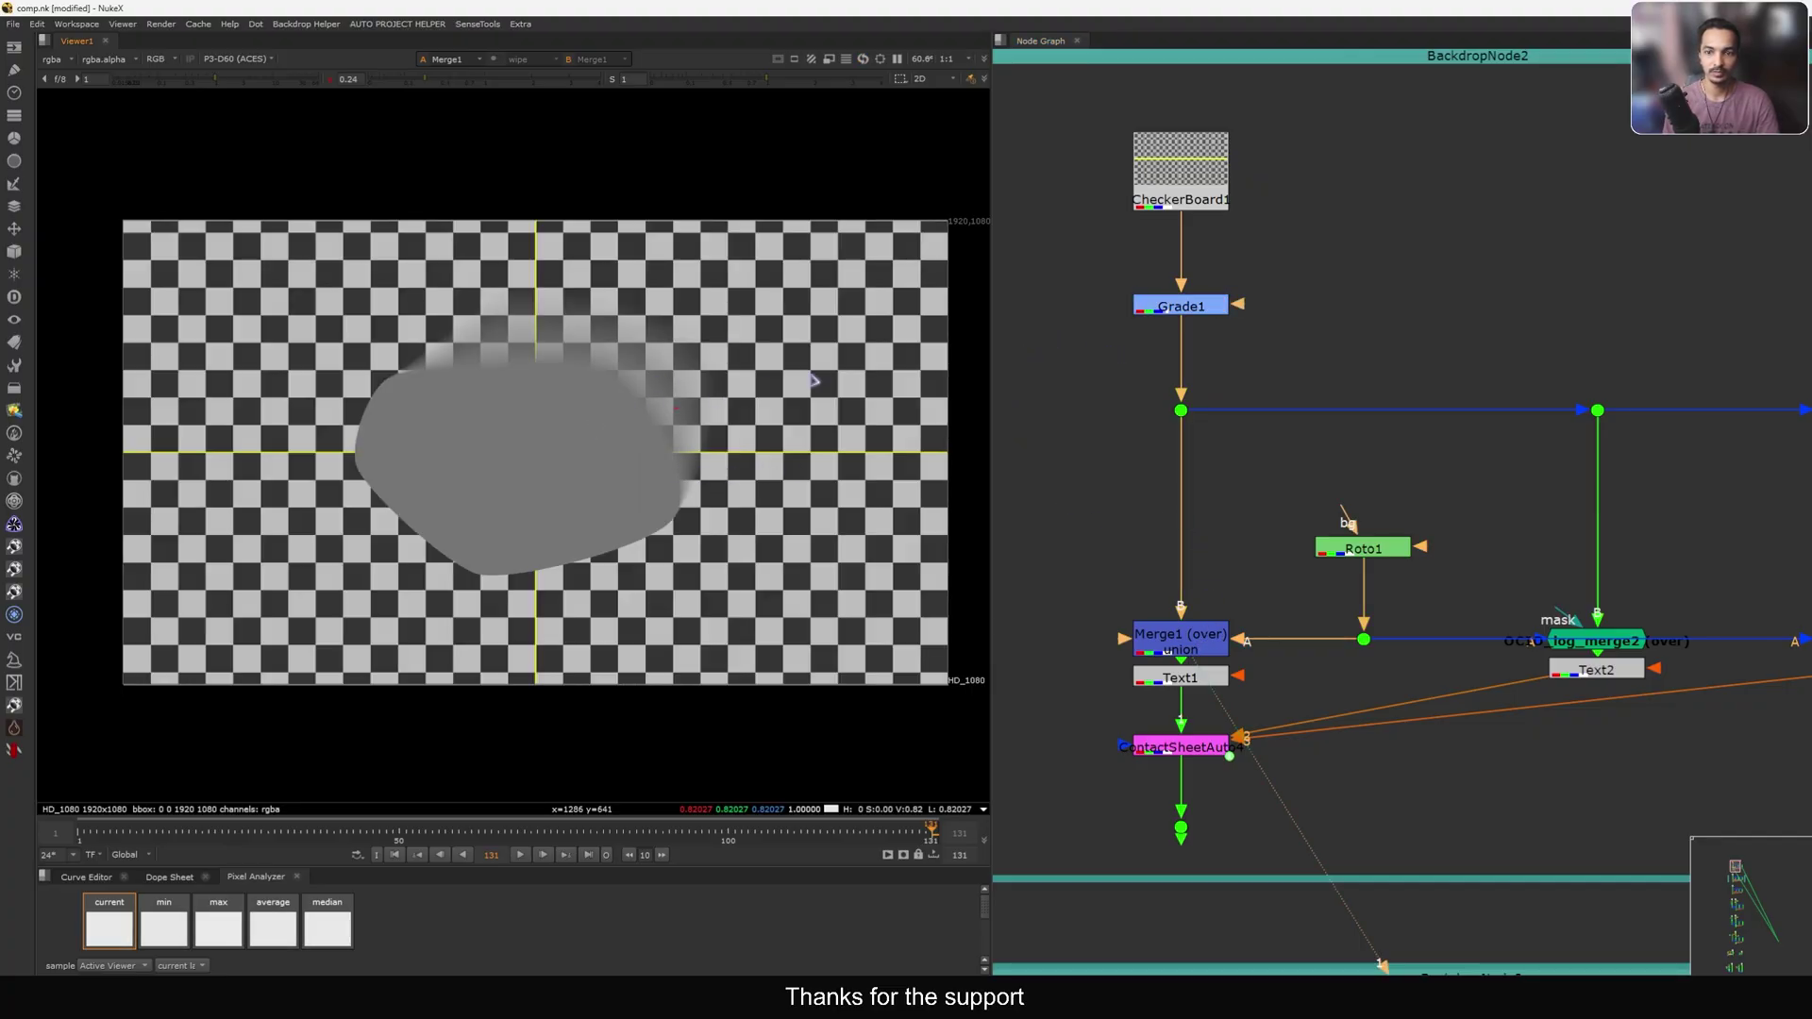
{"action": "left_click", "coordinate": [1170, 307]}
{"action": "key", "text": "d"}
{"action": "key", "text": "d"}
{"action": "key", "text": "d"}
{"action": "key", "text": "d"}
{"action": "key", "text": "d"}
{"action": "key", "text": "d"}
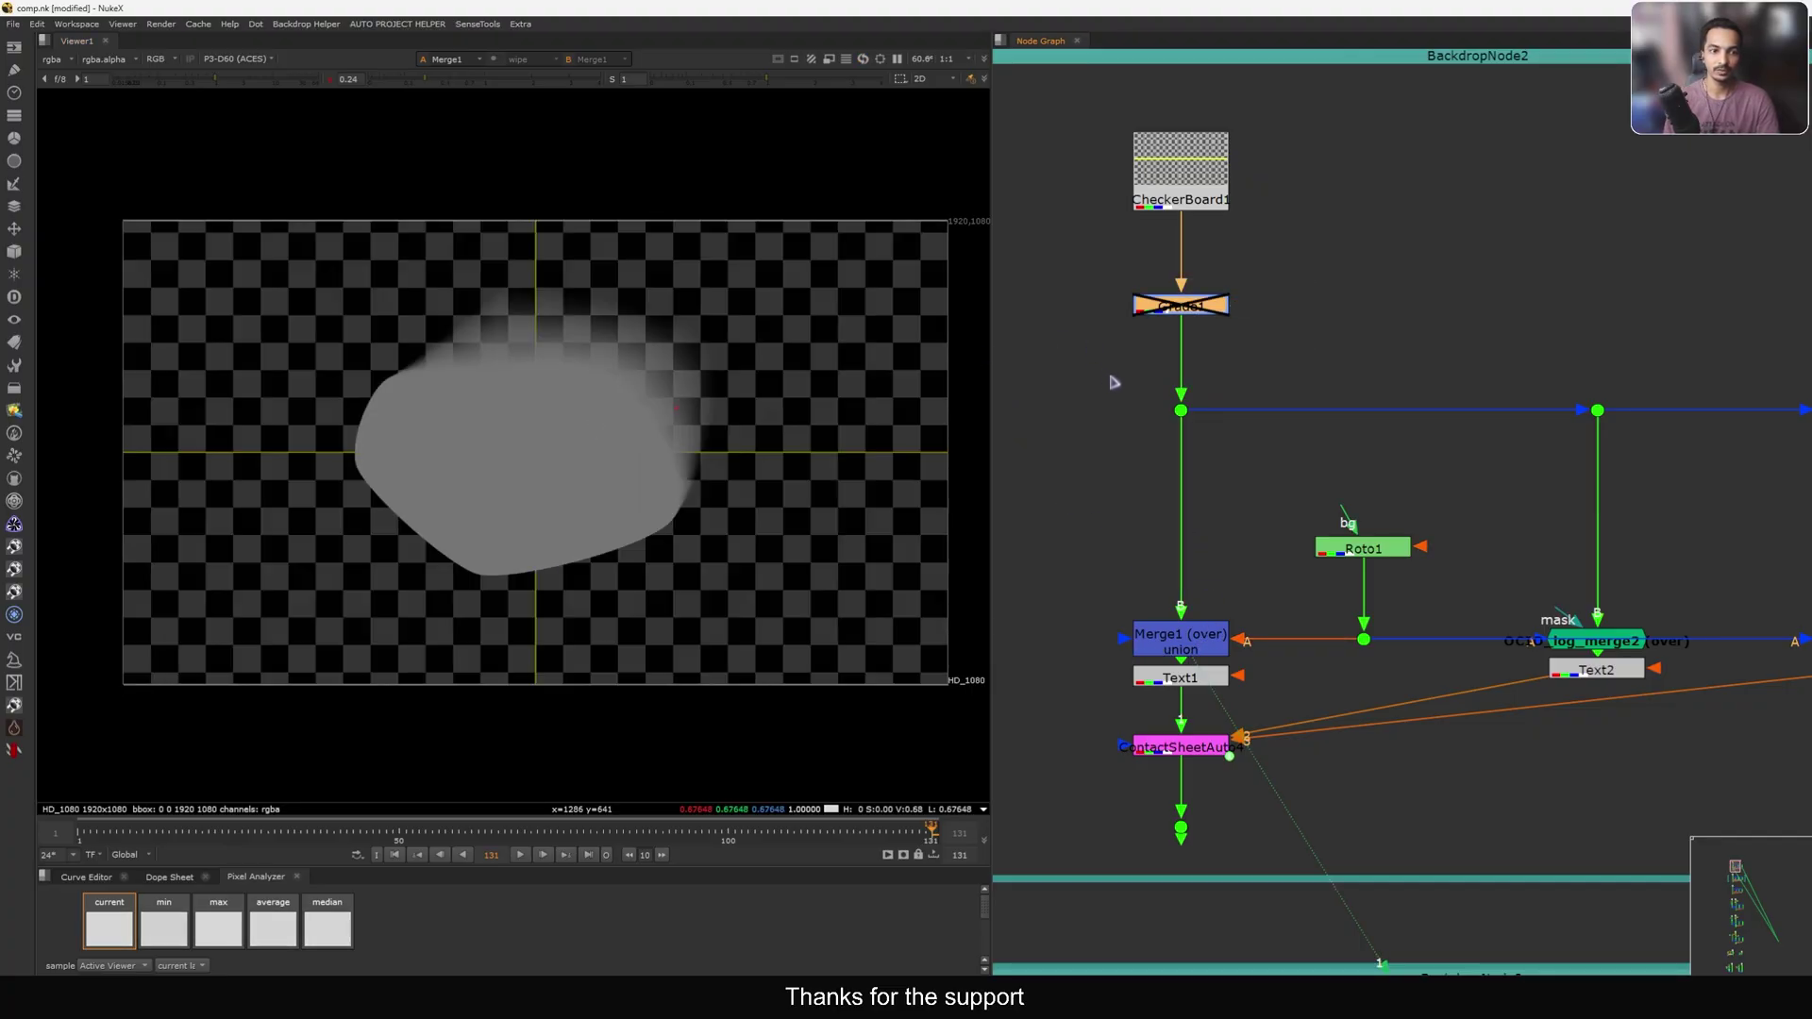
Show OCIO_log_merge2 and Merge1 over the brightened checkerboard and examine their soft edges up close.
{"action": "middle_click_drag", "start_coordinate": [1398, 669], "coordinate": [1258, 525]}
{"action": "left_click", "coordinate": [1077, 522]}
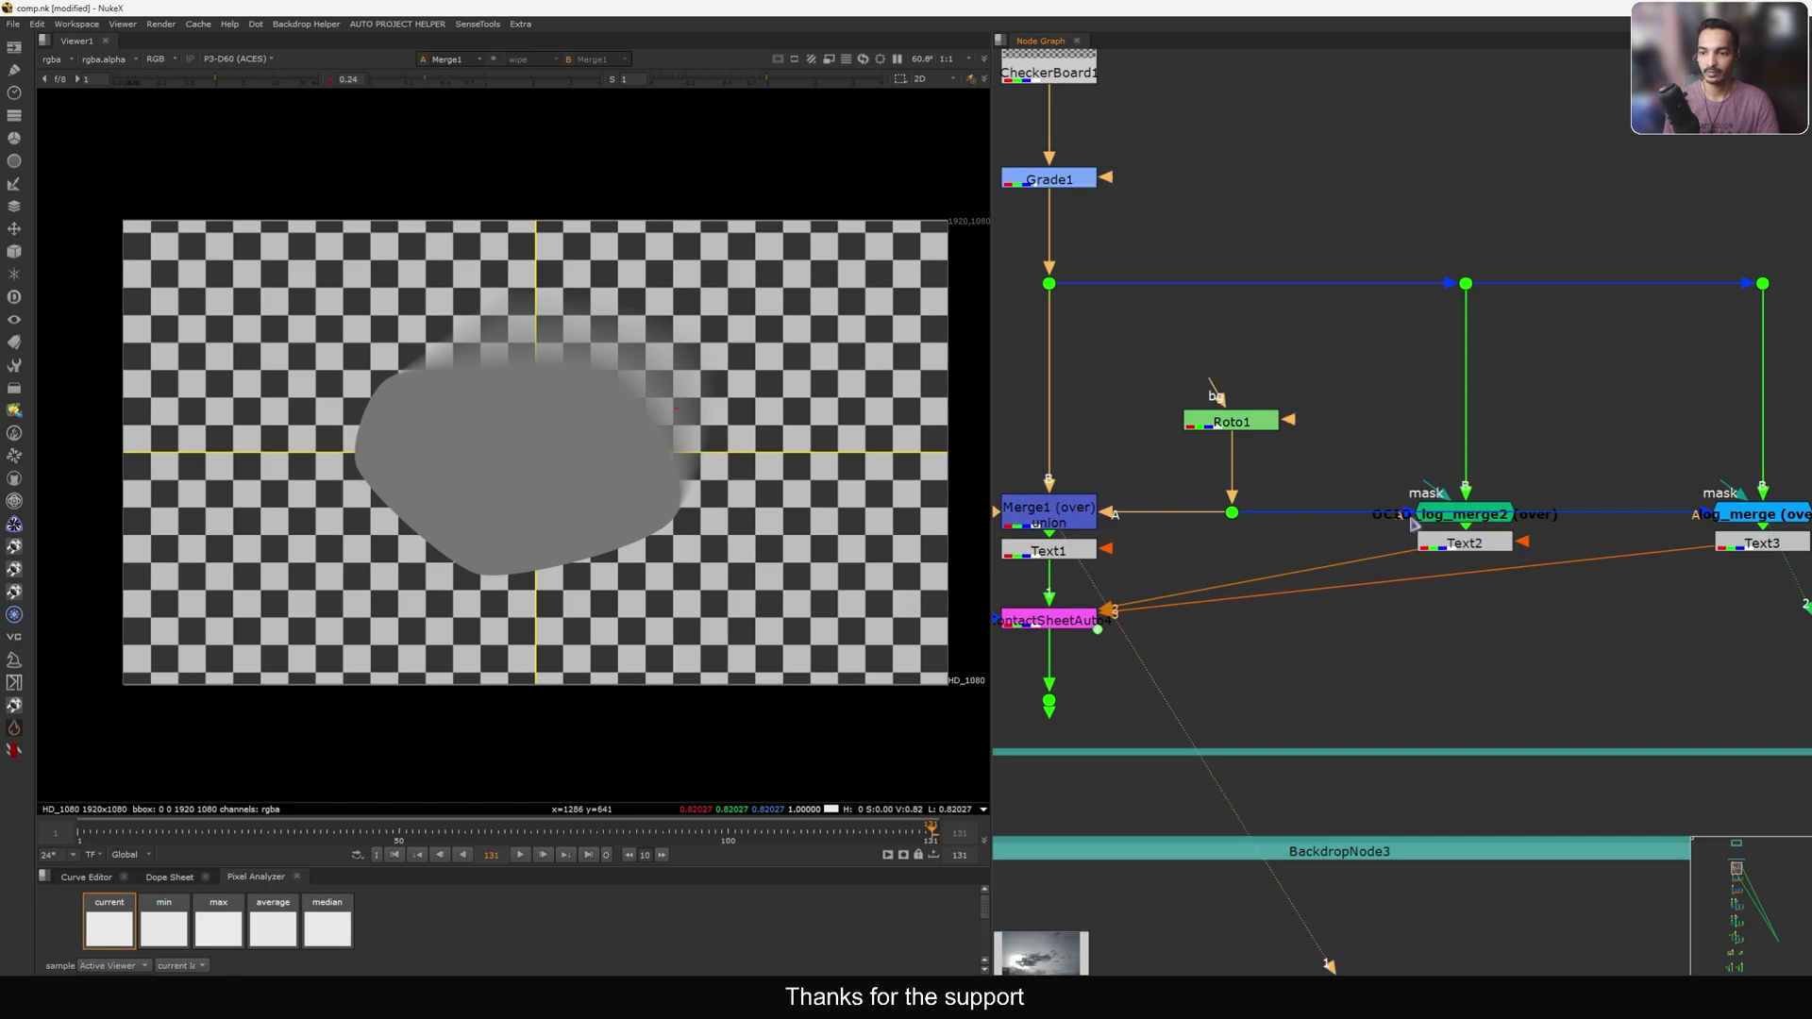
{"action": "middle_click_drag", "start_coordinate": [1487, 501], "coordinate": [1325, 512]}
{"action": "left_click_drag", "start_coordinate": [1441, 474], "coordinate": [1193, 543]}
{"action": "left_click_drag", "start_coordinate": [1687, 477], "coordinate": [1516, 569]}
{"action": "left_click", "coordinate": [1315, 533]}
{"action": "key", "text": "2"}
{"action": "middle_click_drag", "start_coordinate": [1141, 523], "coordinate": [1416, 516]}
{"action": "left_click_drag", "start_coordinate": [1183, 522], "coordinate": [1179, 522]}
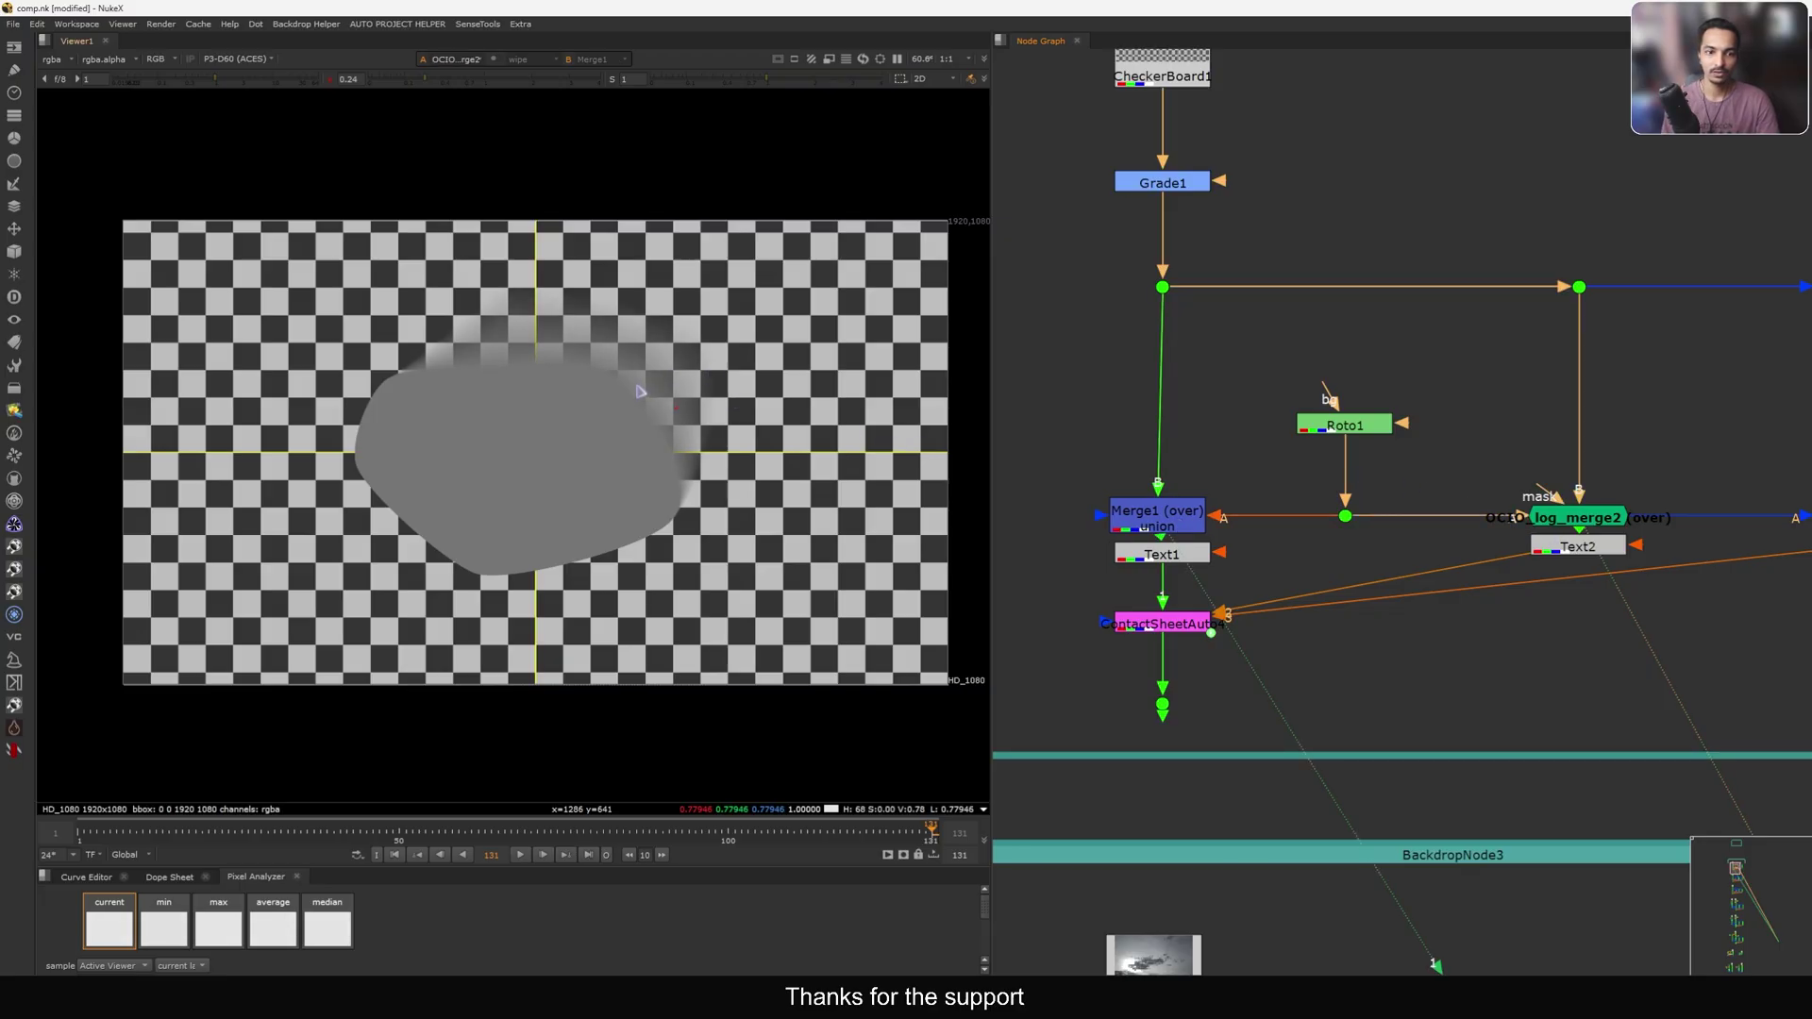
{"action": "scroll", "coordinate": [641, 391], "scroll_direction": "up", "scroll_amount": 5}
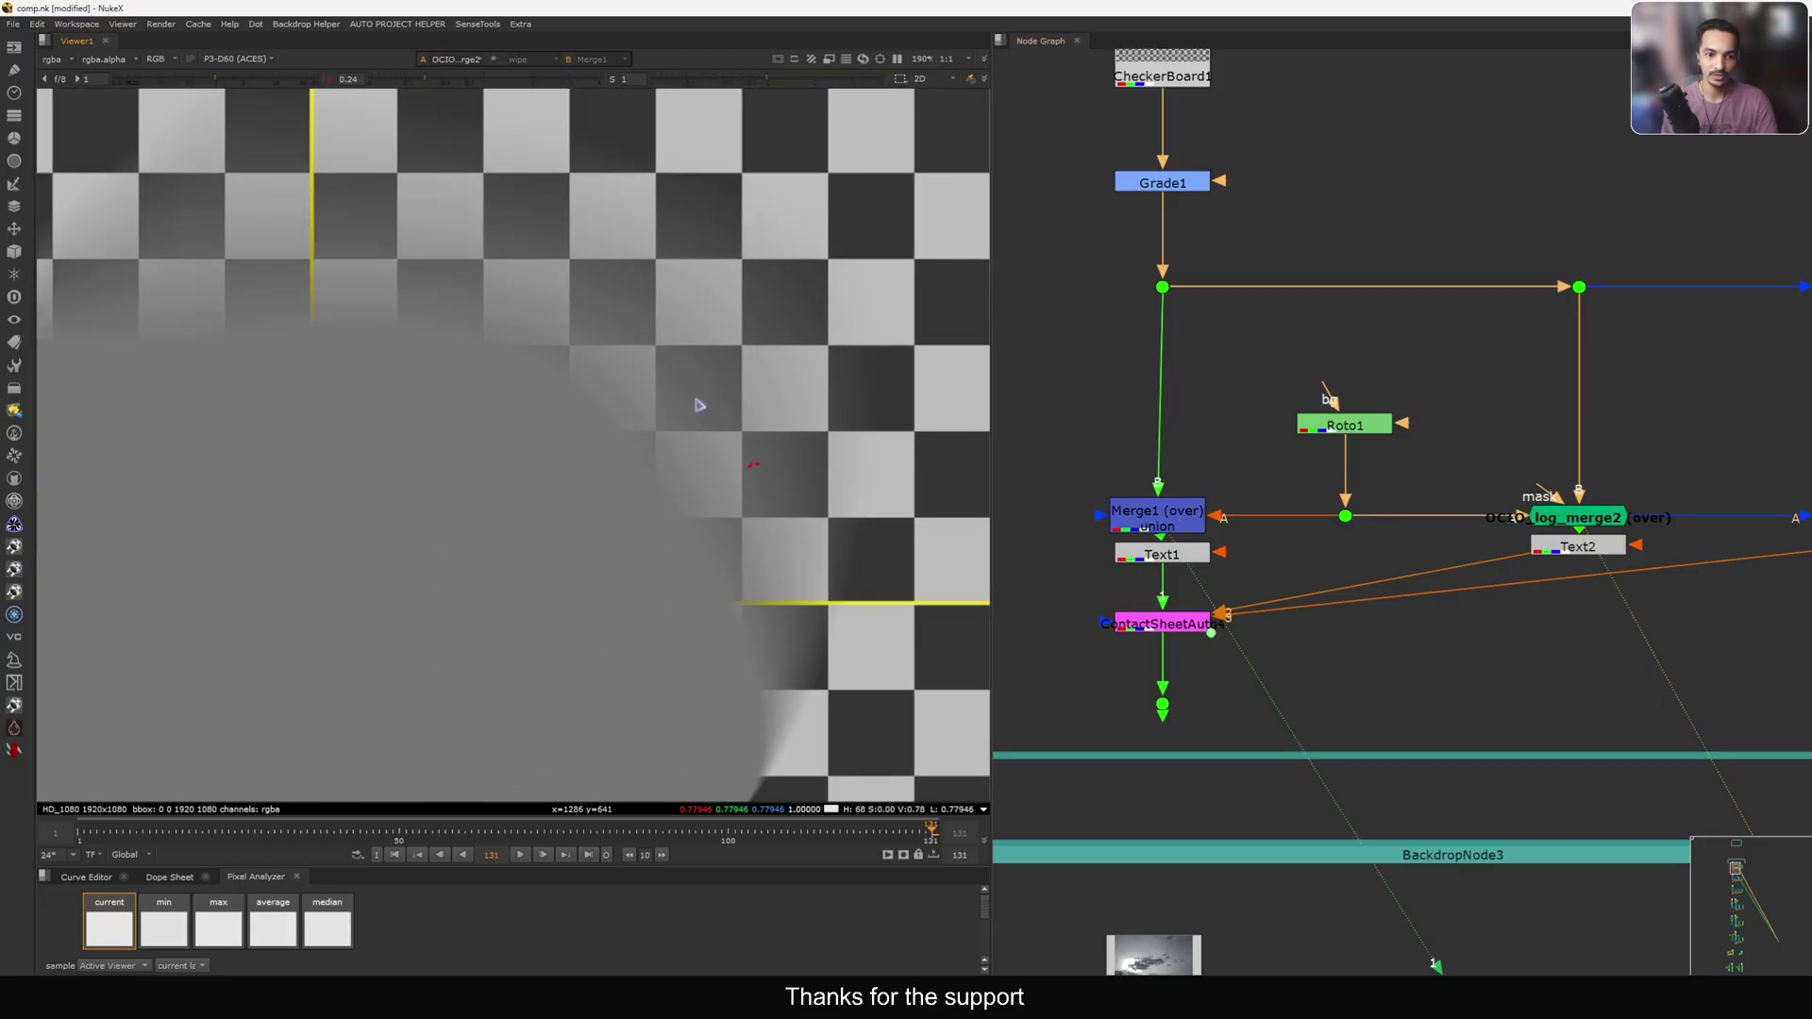
{"action": "key", "text": "1"}
{"action": "left_click_drag", "start_coordinate": [1163, 511], "coordinate": [1167, 510]}
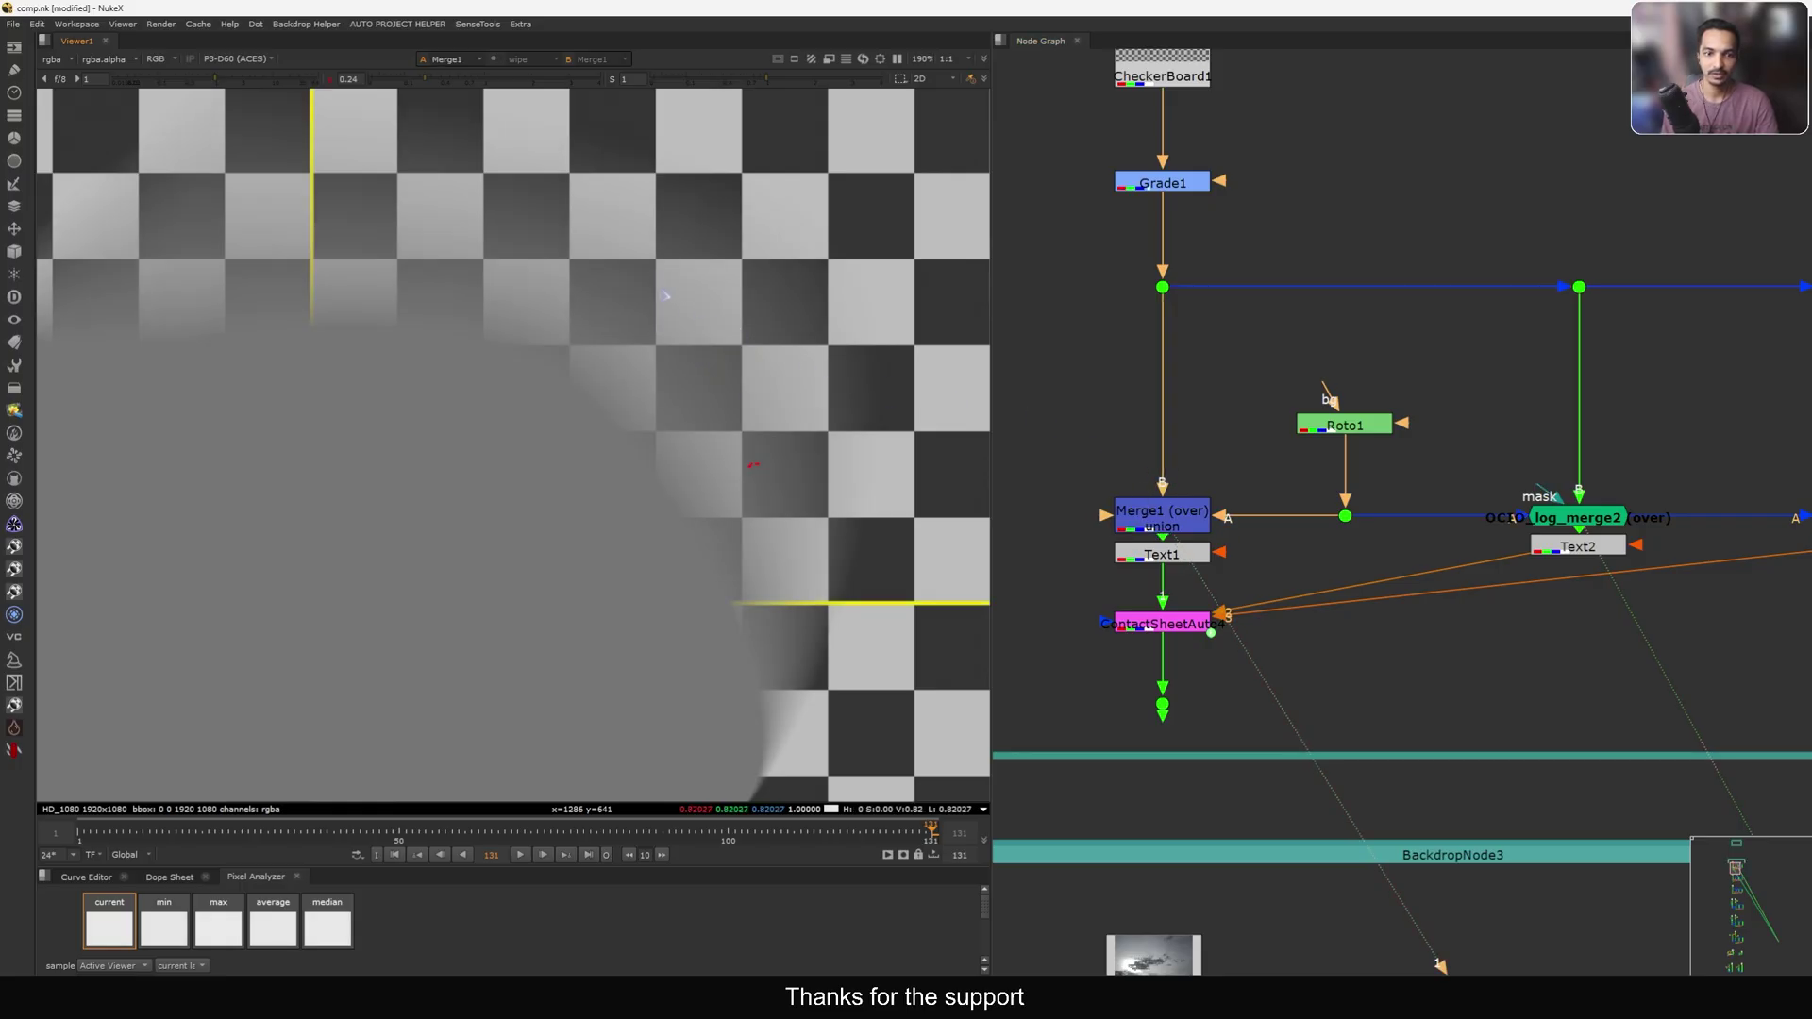
Load OCIO_log_merge2 into the second viewer input and alternate with Merge1 to compare the edges.
{"action": "left_click", "coordinate": [1593, 525]}
{"action": "key", "text": "2"}
{"action": "middle_click_drag", "start_coordinate": [1691, 477], "coordinate": [1555, 513]}
{"action": "left_click", "coordinate": [1400, 512]}
{"action": "key", "text": "2"}
{"action": "left_click", "coordinate": [1457, 503]}
{"action": "key", "text": "2"}
{"action": "key", "text": "1"}
{"action": "key", "text": "2"}
{"action": "key", "text": "1"}
{"action": "key", "text": "2"}
{"action": "key", "text": "1"}
{"action": "key", "text": "2"}
Brighten the checkerboard further in Grade1 and show the whole Merge1 result in the viewer.
{"action": "middle_click_drag", "start_coordinate": [1168, 293], "coordinate": [1412, 384]}
{"action": "double_click", "coordinate": [1298, 252]}
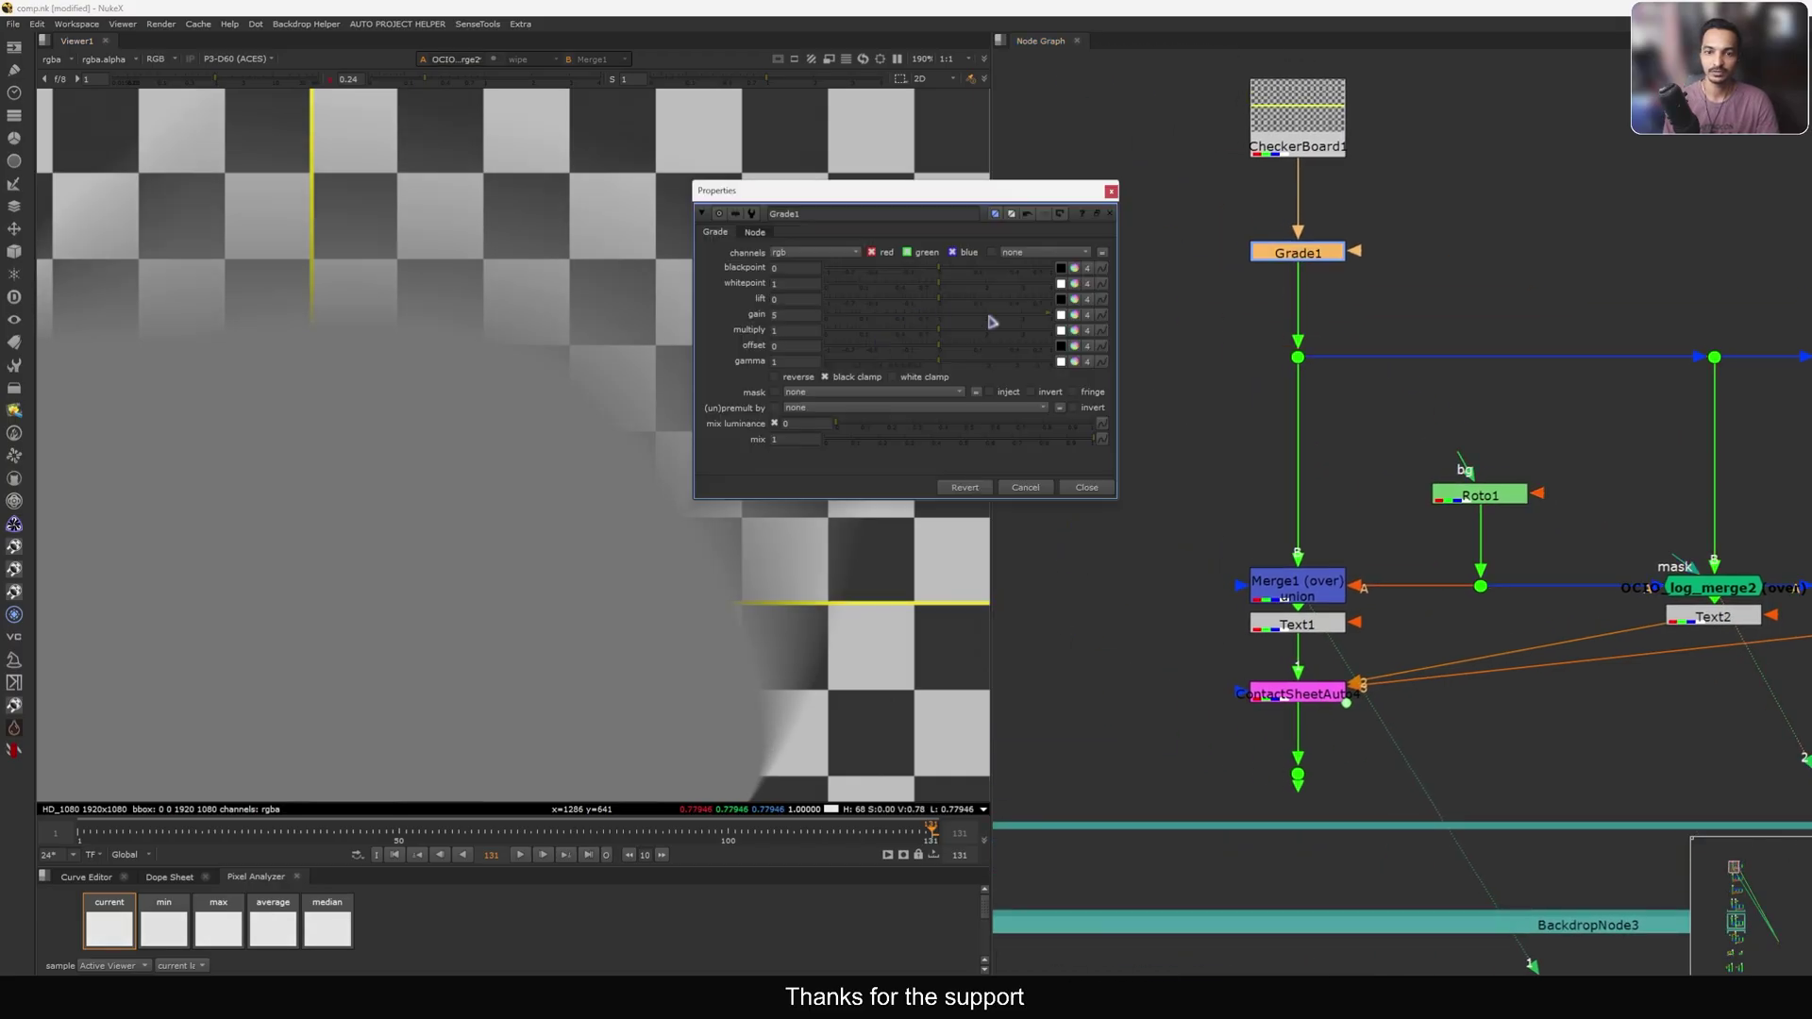
{"action": "key", "text": "Return"}
{"action": "left_click", "coordinate": [1087, 487]}
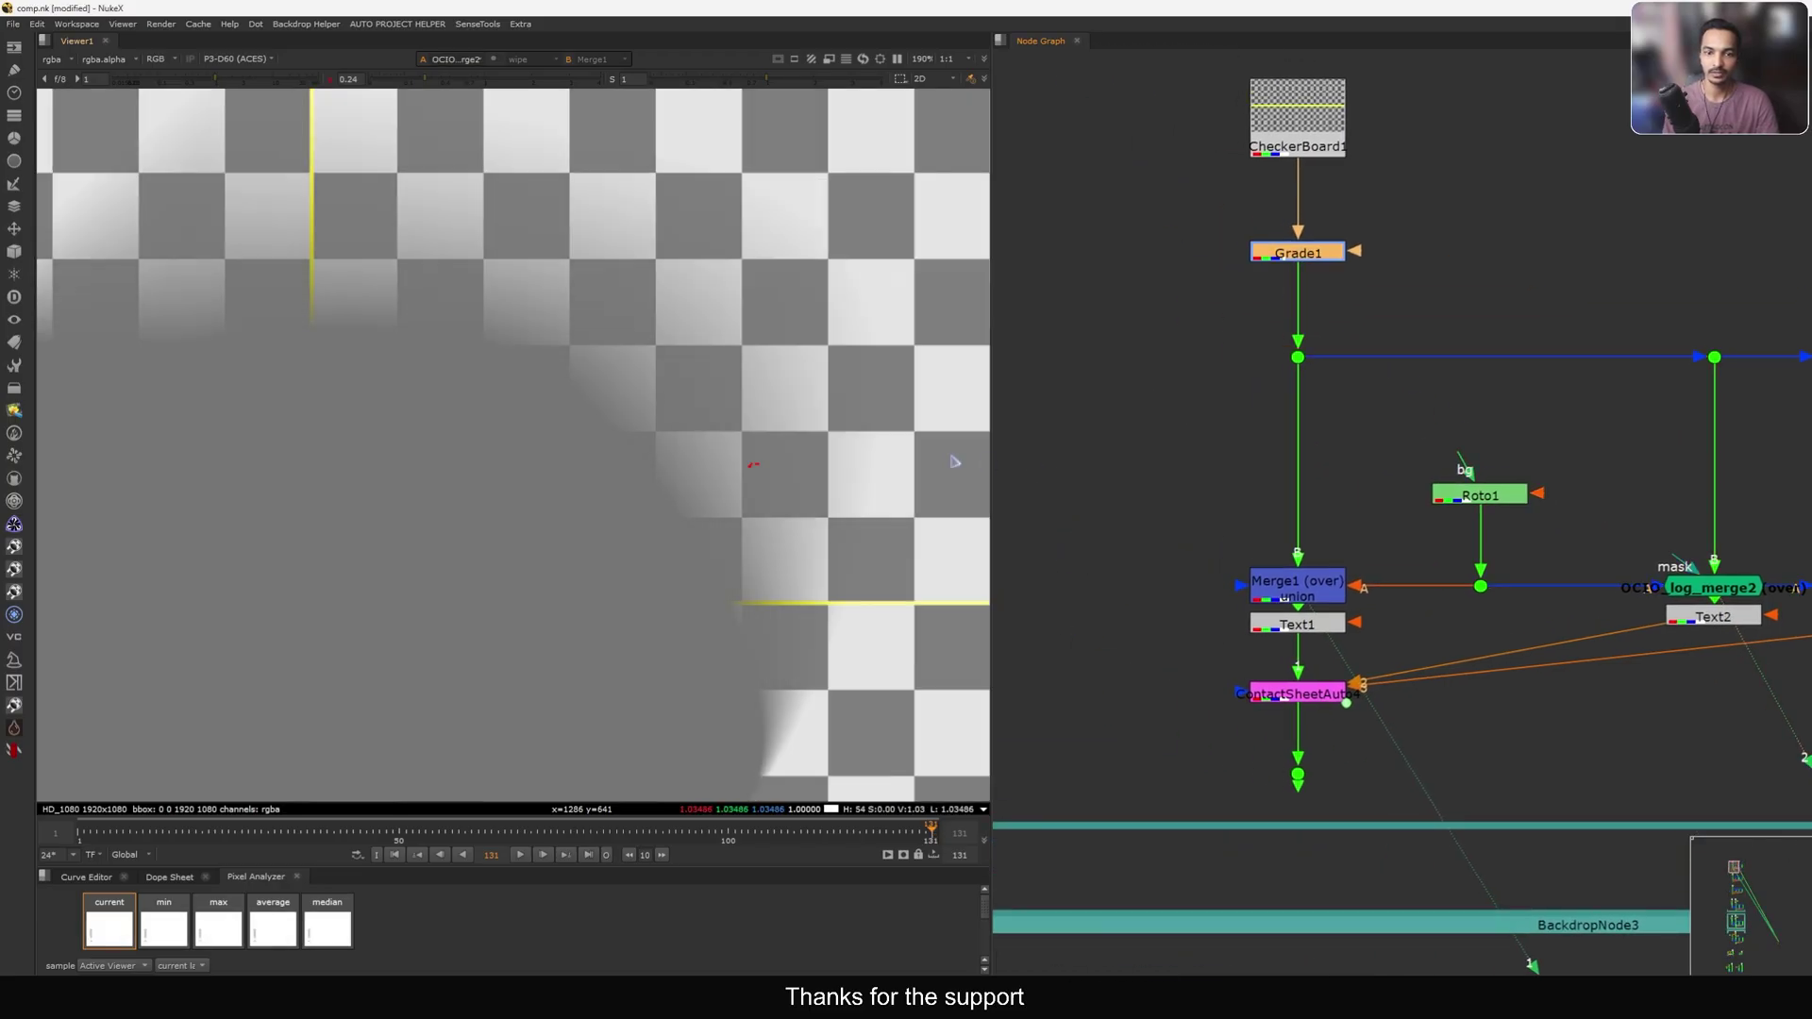
{"action": "key", "text": "f"}
{"action": "left_click", "coordinate": [1314, 590]}
{"action": "key", "text": "1"}
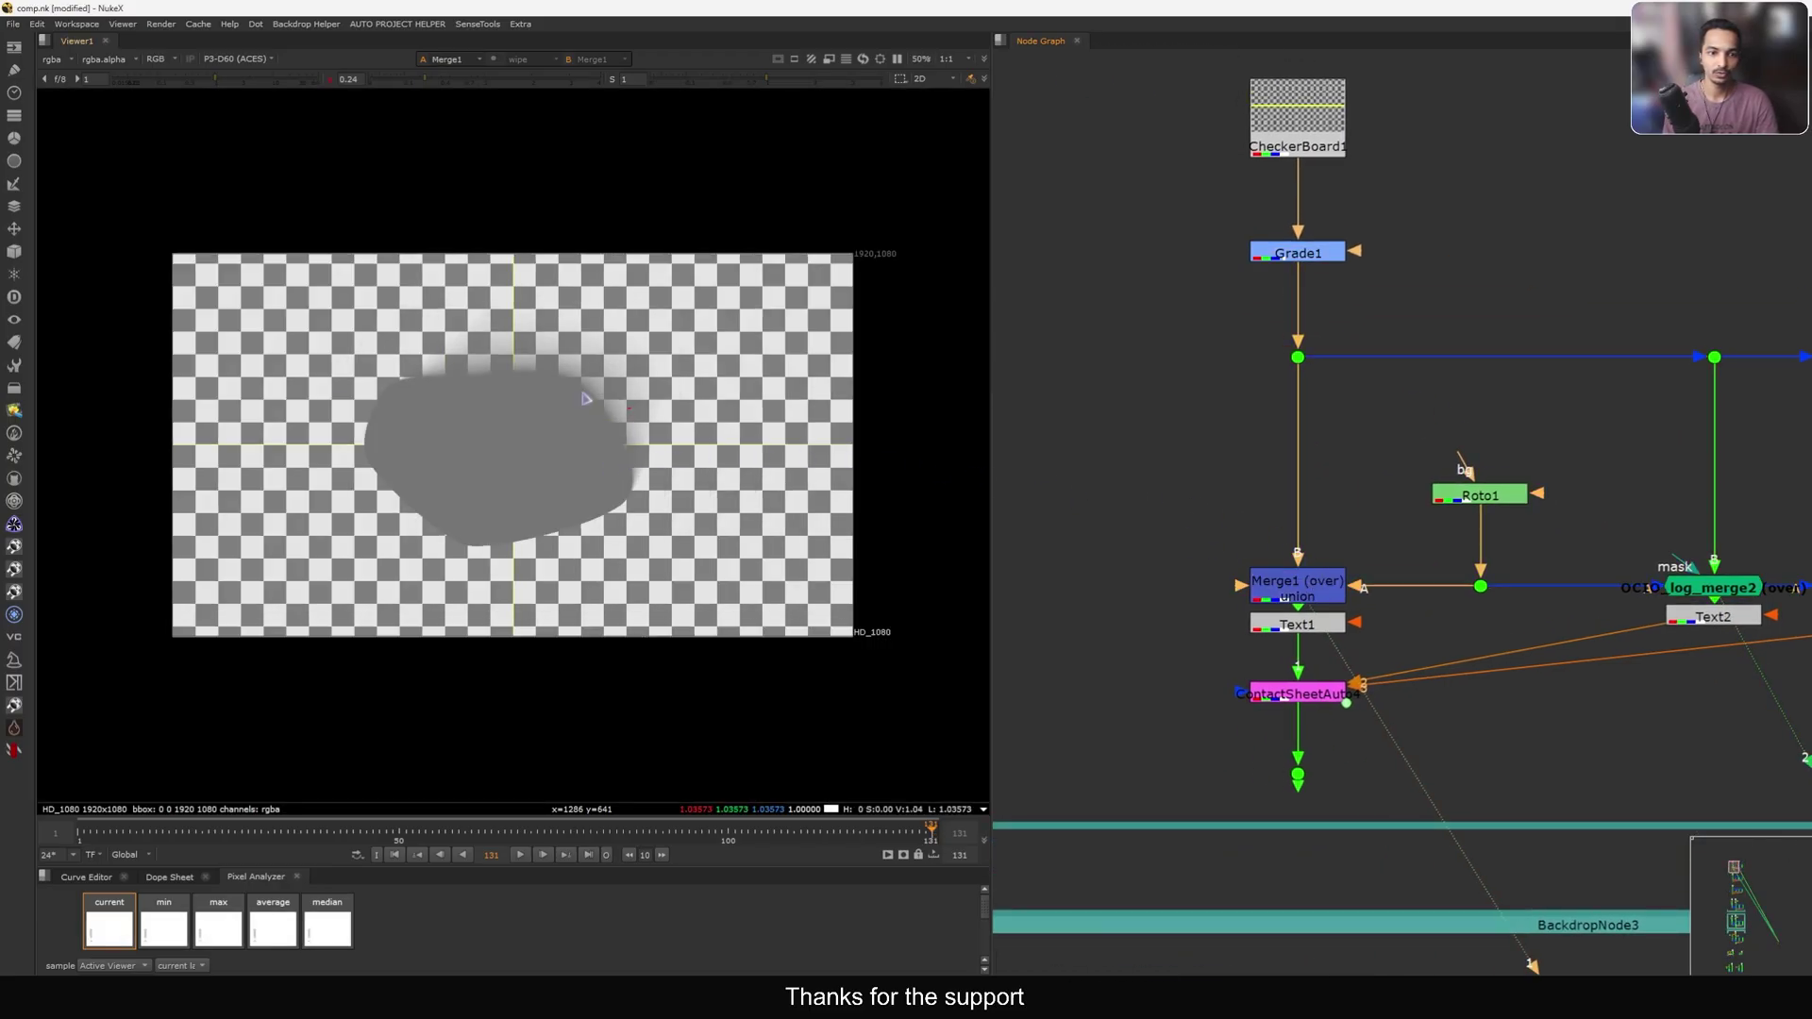
Toggle Grade1 off and on and sample the soft edge of the Merge1 result.
{"action": "scroll", "coordinate": [604, 401], "scroll_direction": "up", "scroll_amount": 2}
{"action": "left_click", "coordinate": [1276, 254]}
{"action": "key", "text": "d"}
{"action": "scroll", "coordinate": [594, 386], "scroll_direction": "up", "scroll_amount": 1}
{"action": "left_click_drag", "start_coordinate": [684, 325], "coordinate": [683, 329], "text": "ctrl"}
{"action": "left_click_drag", "start_coordinate": [1456, 213], "coordinate": [1187, 303]}
{"action": "key", "text": "d"}
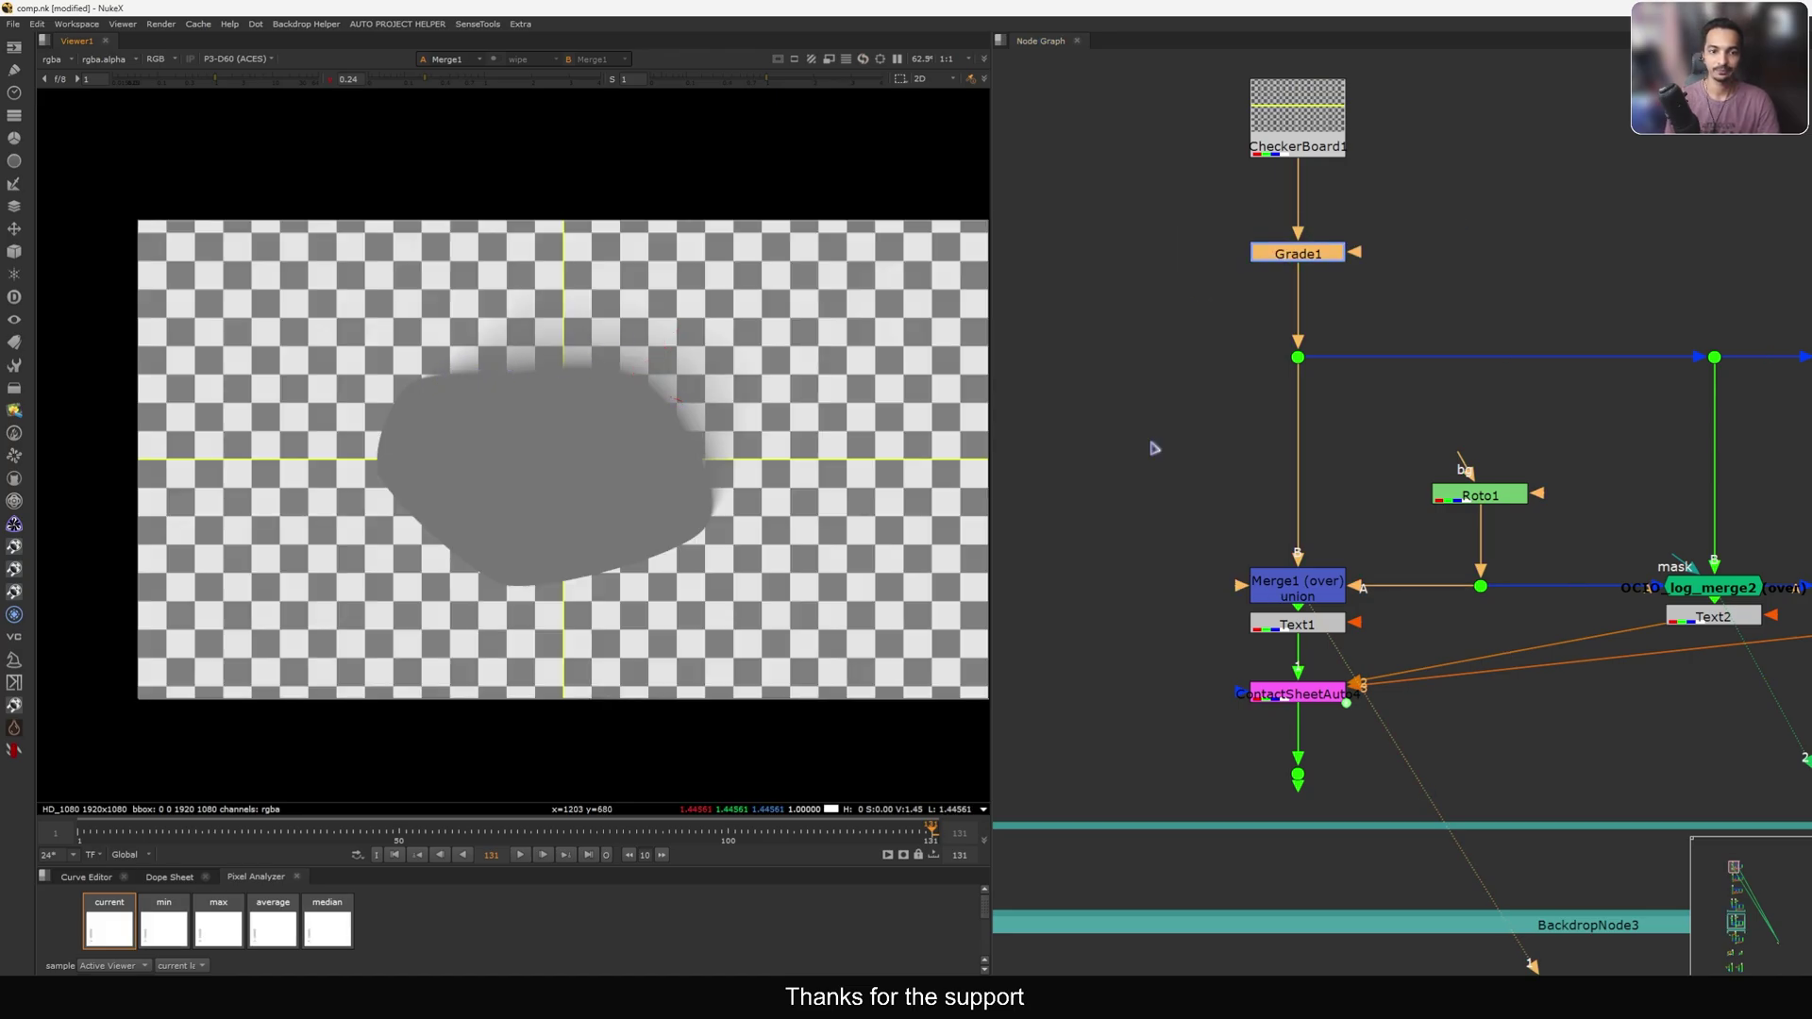
Compare the soft edges of OCIO_log_merge2 and Merge1 over the brighter checkerboard in the viewer.
{"action": "middle_click_drag", "start_coordinate": [1591, 563], "coordinate": [1411, 486]}
{"action": "left_click", "coordinate": [1433, 502]}
{"action": "left_click_drag", "start_coordinate": [1155, 515], "coordinate": [1142, 522]}
{"action": "left_click", "coordinate": [1467, 502]}
{"action": "left_click", "coordinate": [1536, 510]}
{"action": "key", "text": "1"}
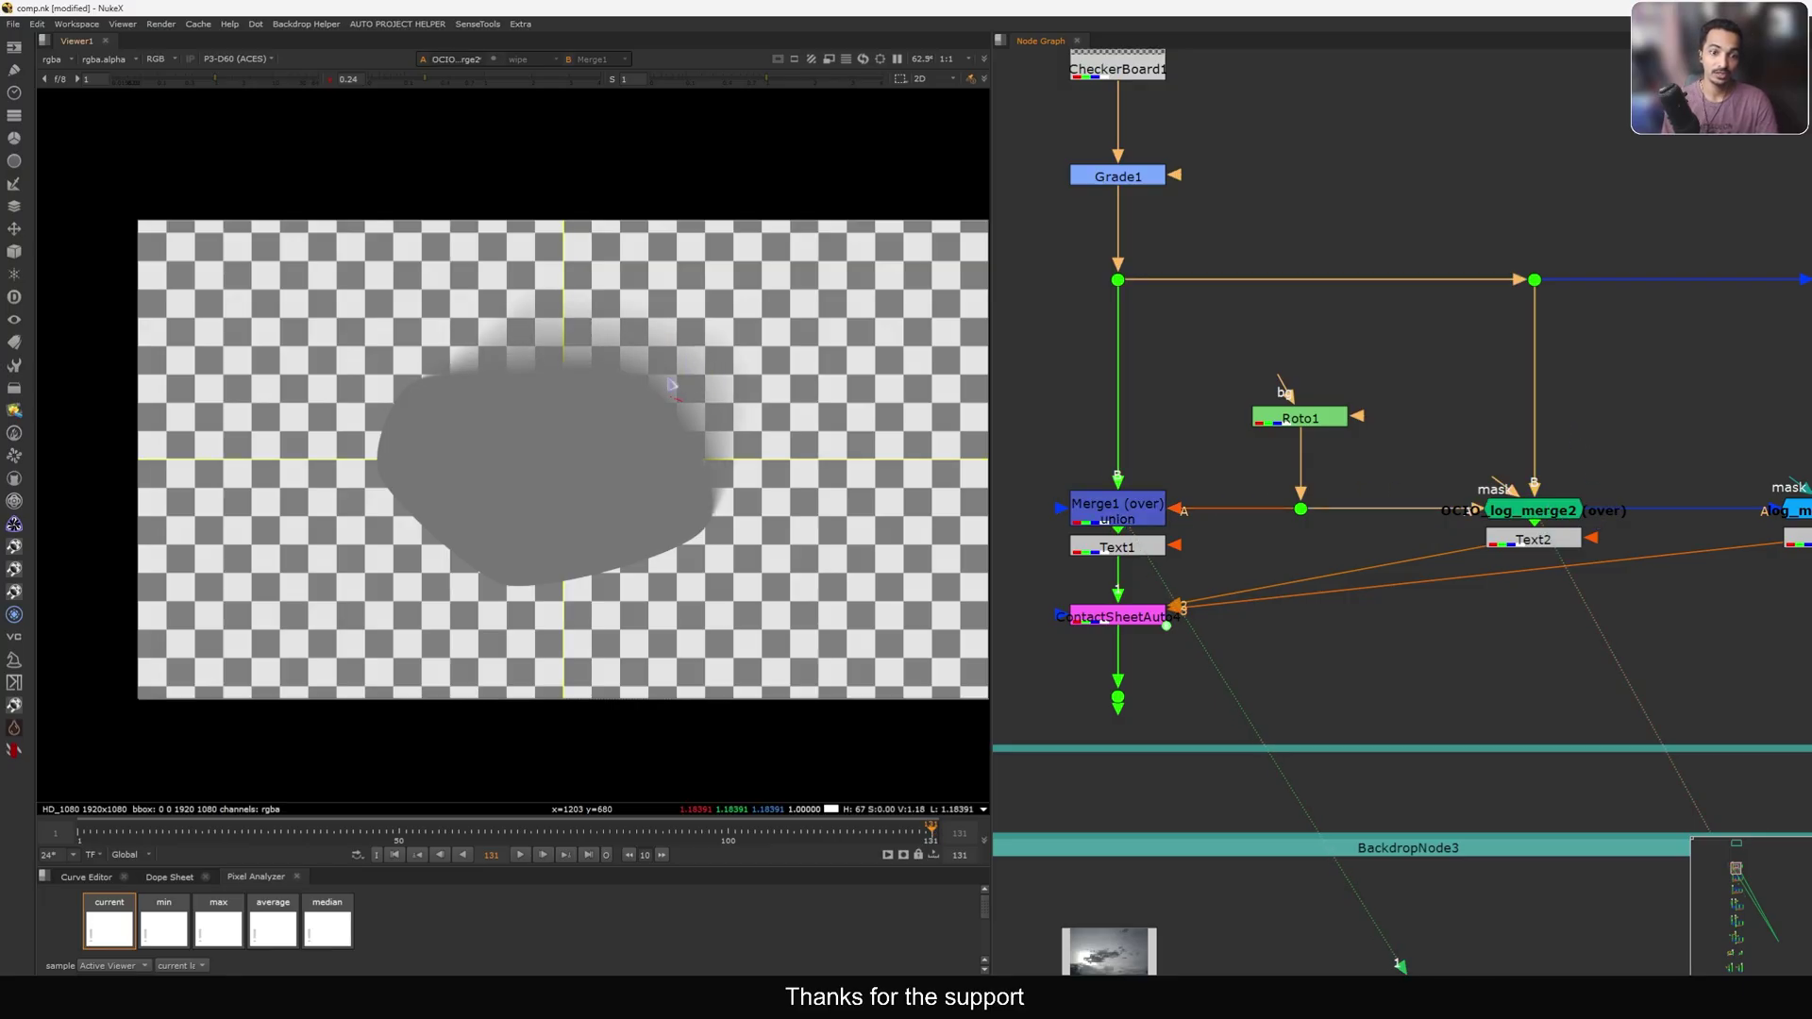
{"action": "scroll", "coordinate": [671, 385], "scroll_direction": "up", "scroll_amount": 2}
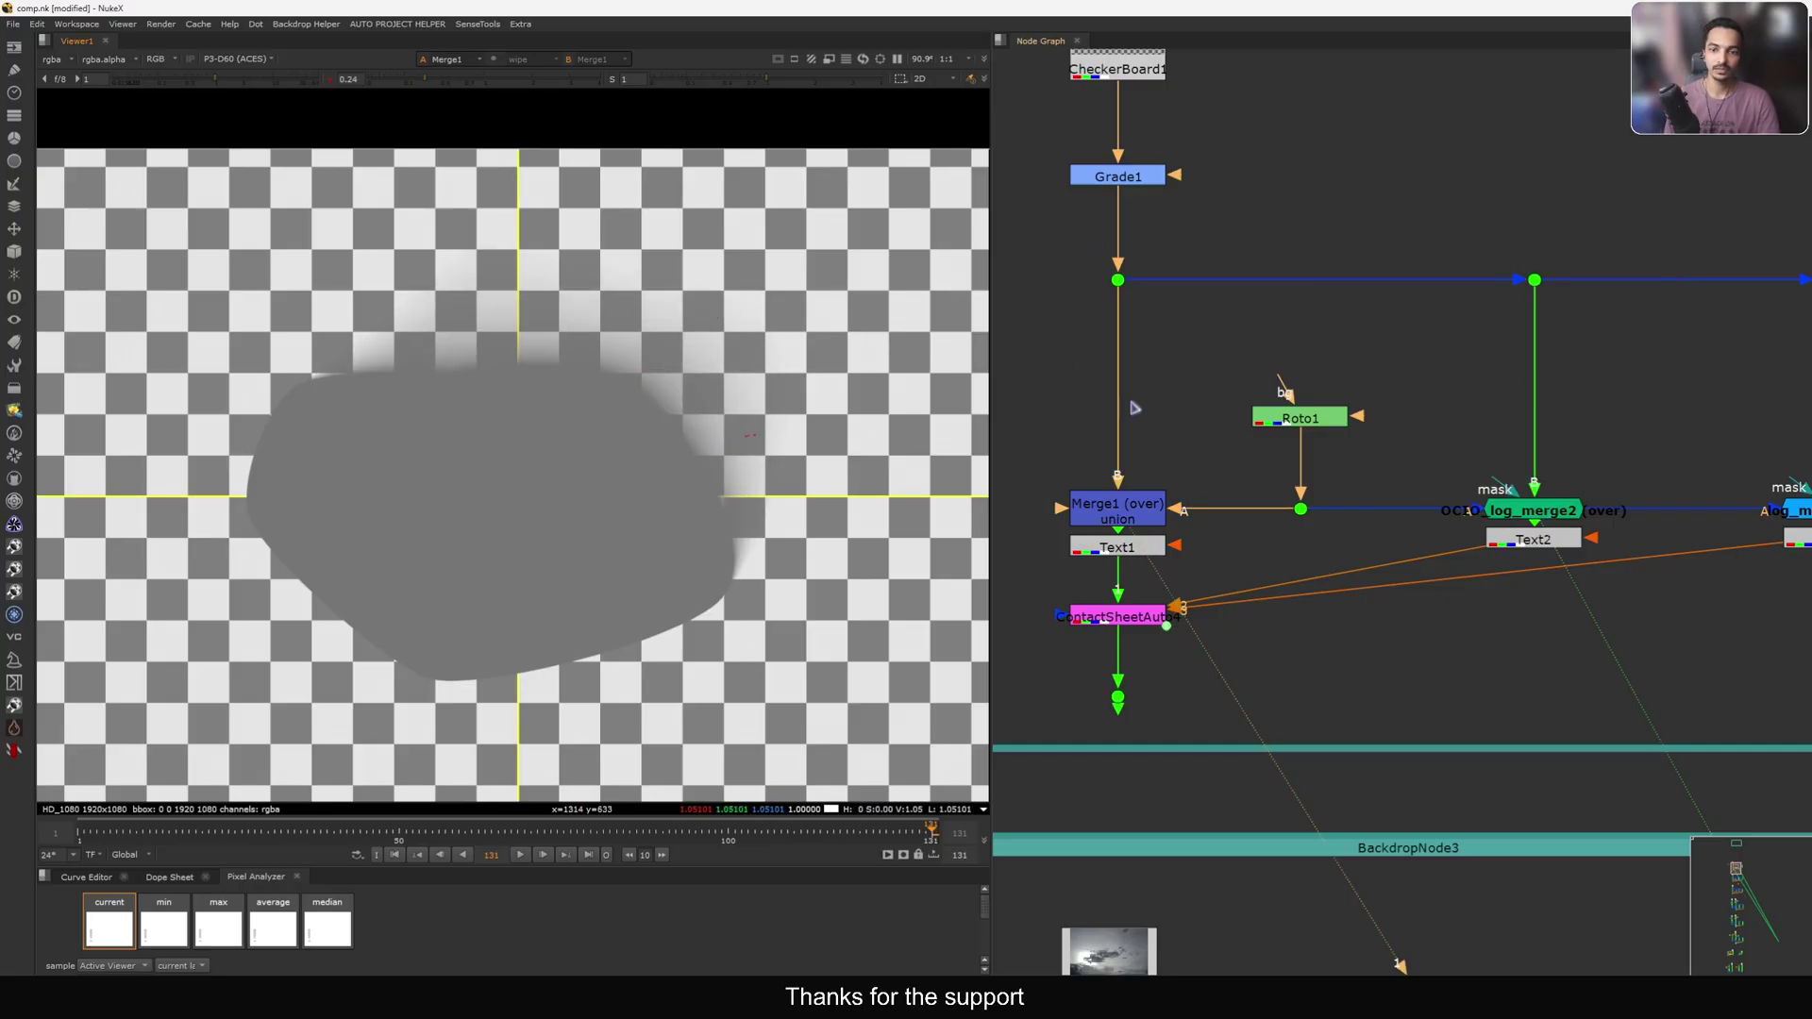
Show the reformatted Dramatic Skies image of the BackdropNode3 setup in the viewer, fitted to the frame.
{"action": "scroll", "coordinate": [1132, 404], "scroll_direction": "down", "scroll_amount": 5}
{"action": "scroll", "coordinate": [1348, 385], "scroll_direction": "up", "scroll_amount": 3}
{"action": "left_click", "coordinate": [1294, 388]}
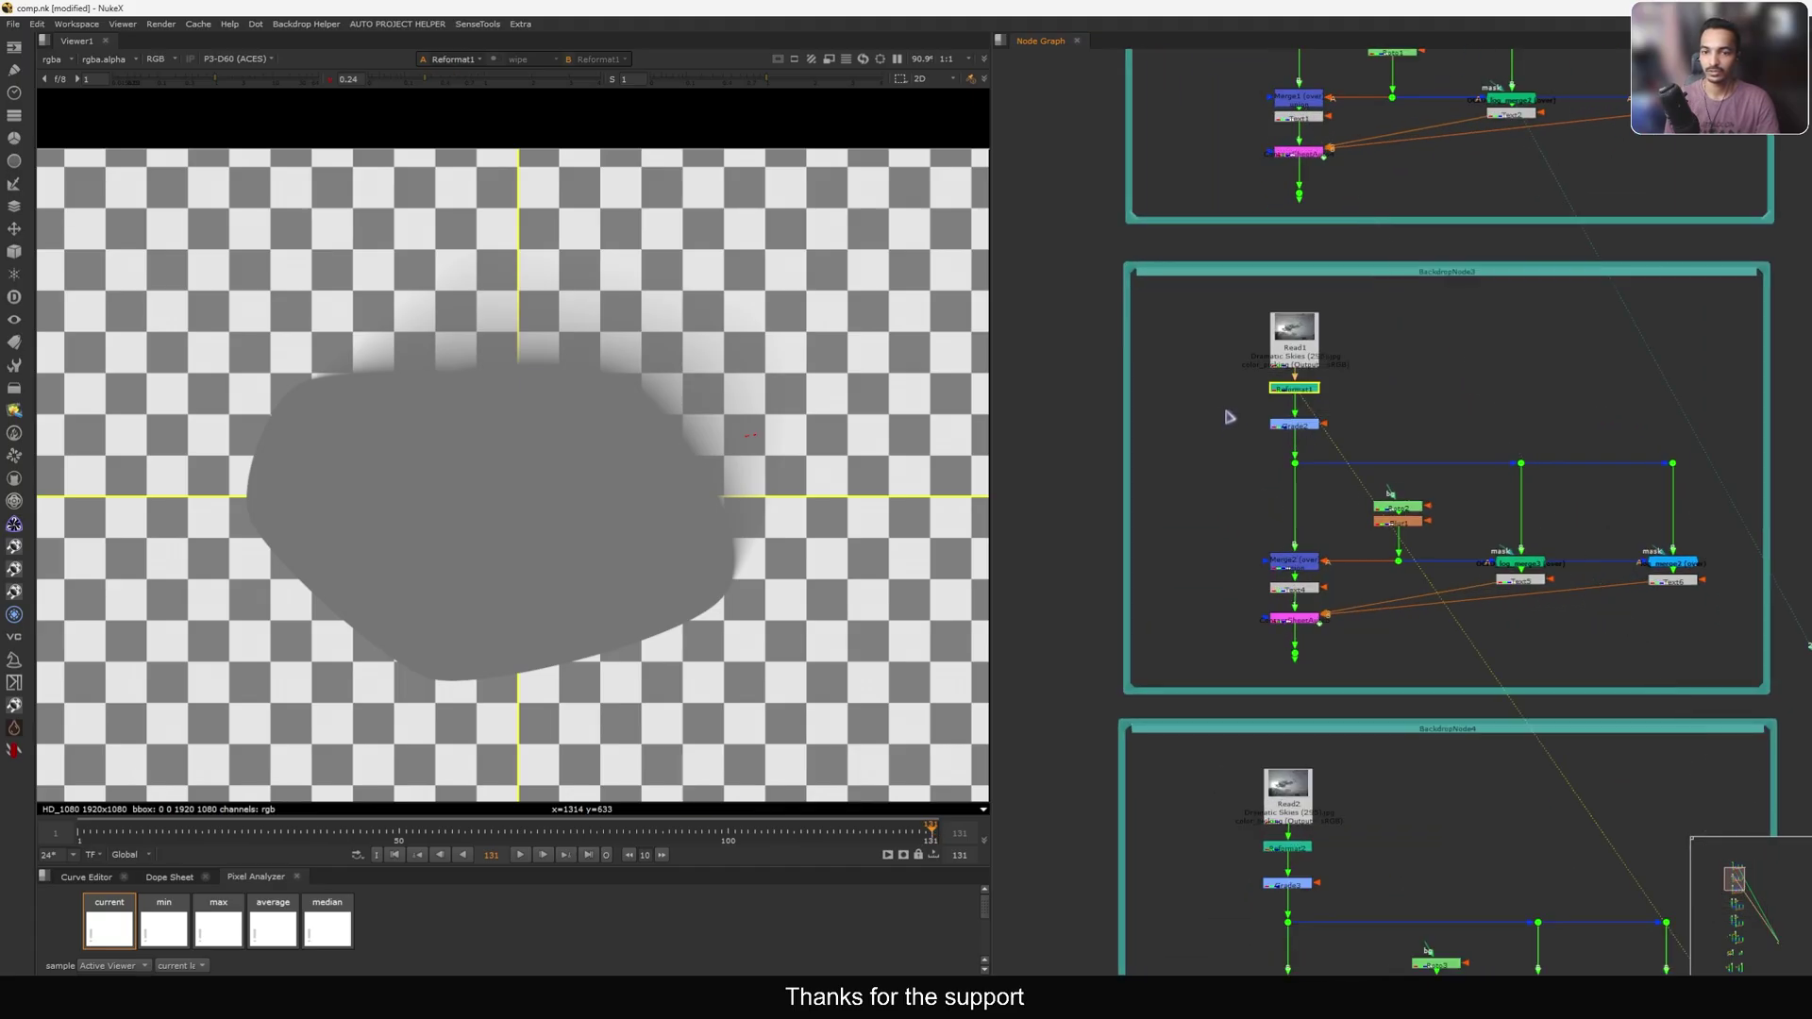
{"action": "key", "text": "1"}
{"action": "key", "text": "f"}
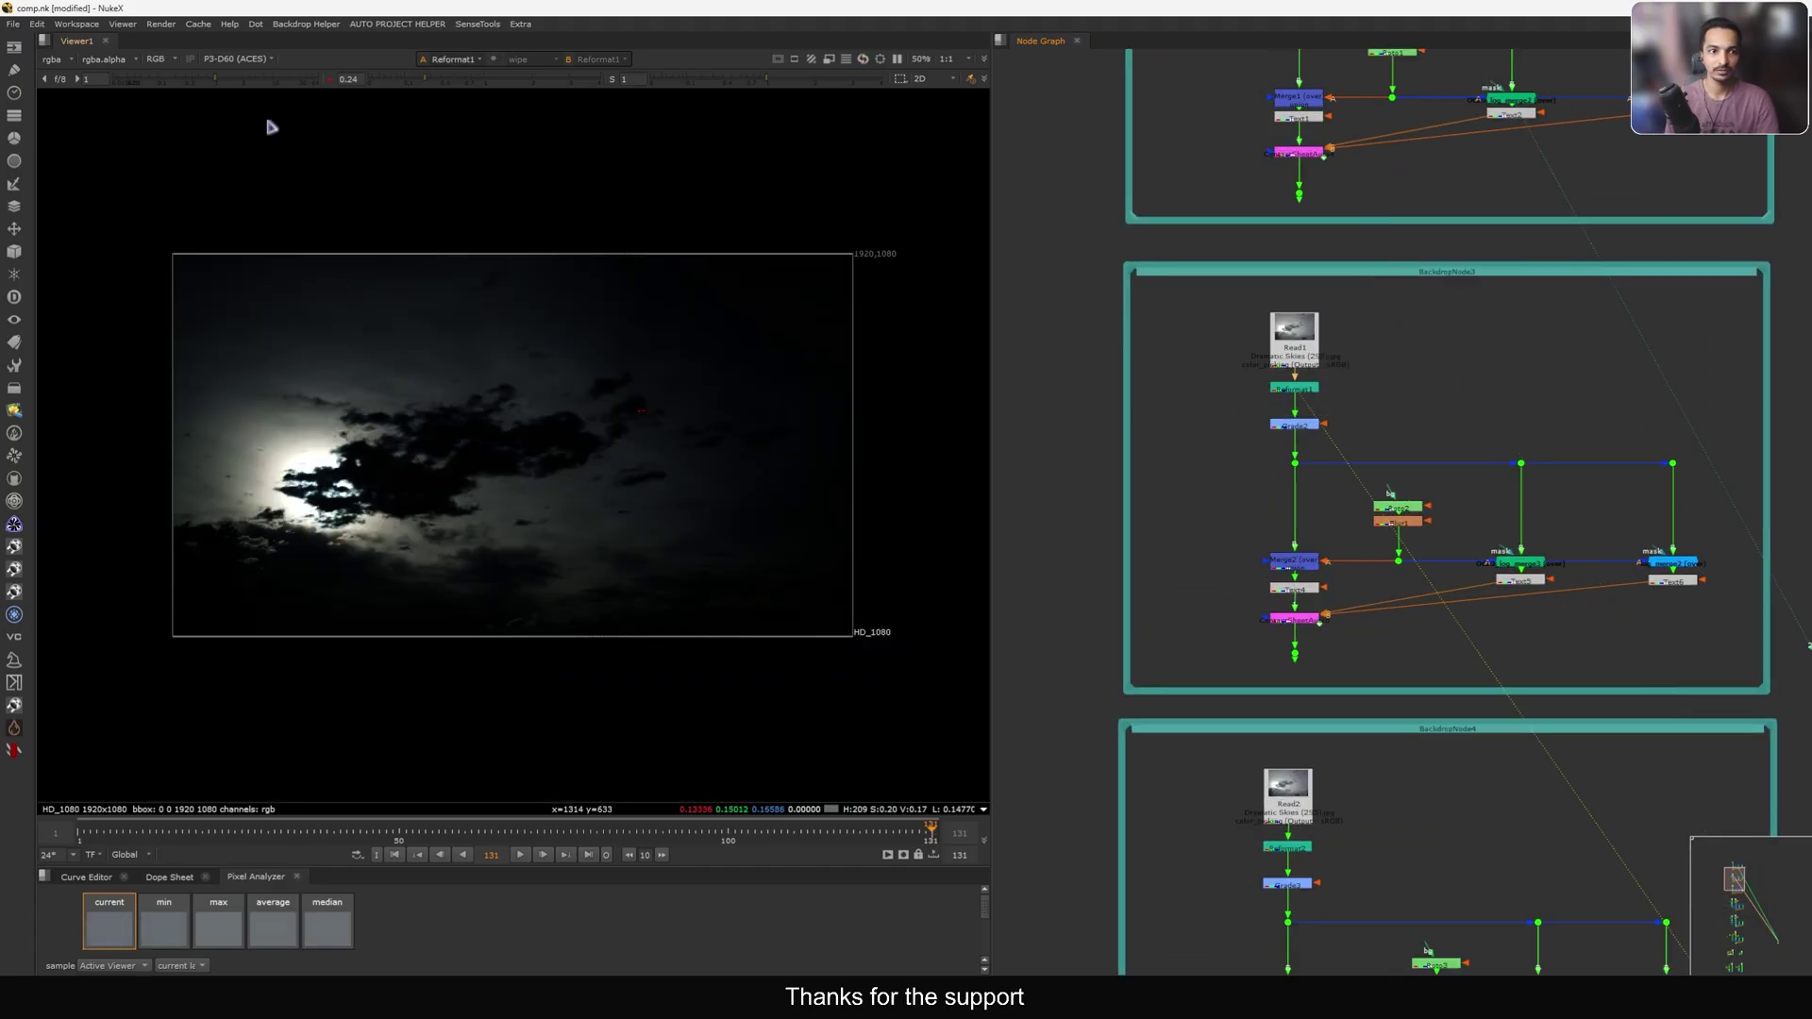
Reset the viewer gamma and lower the viewer gain to 0.046 to examine the bright sun in the sky image.
{"action": "left_click", "coordinate": [493, 81], "text": "ctrl"}
{"action": "middle_click_drag", "start_coordinate": [416, 465], "coordinate": [494, 432]}
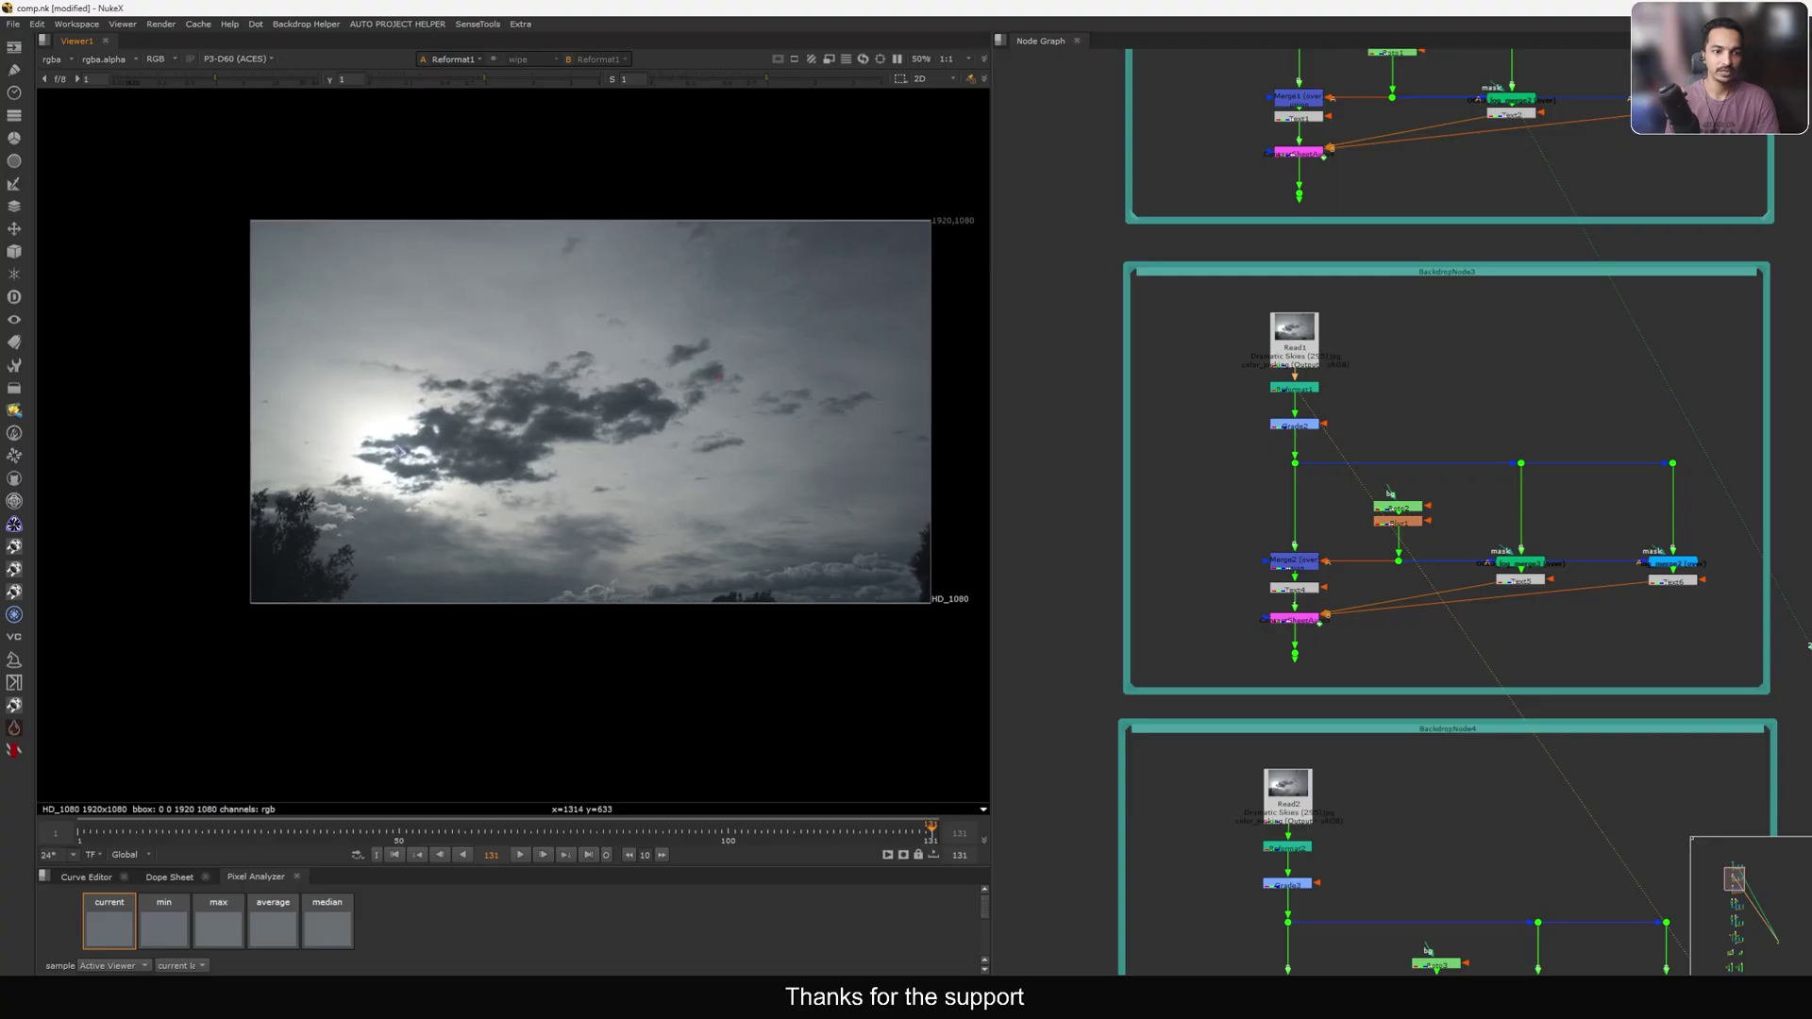
{"action": "left_click_drag", "start_coordinate": [223, 83], "coordinate": [139, 93]}
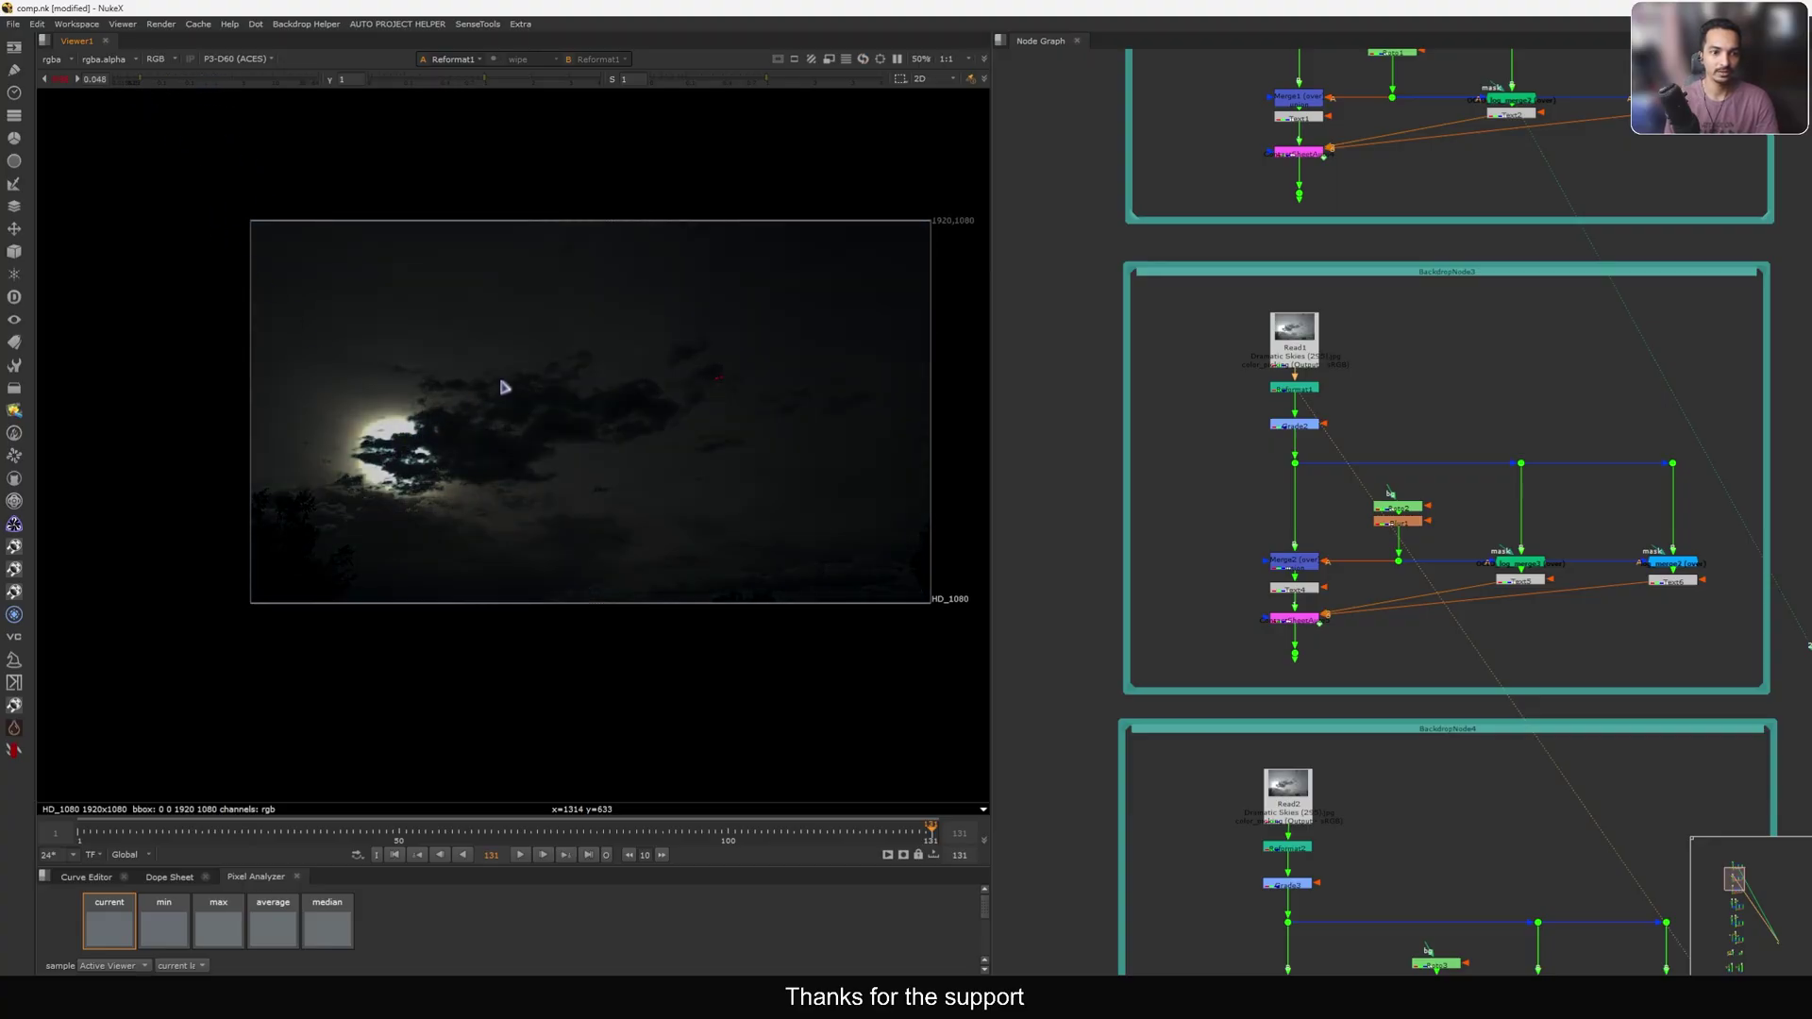
Examine the sun and the Read1 node up close, fit the sky image to the viewer and reset the viewer gain.
{"action": "scroll", "coordinate": [335, 408], "scroll_direction": "up", "scroll_amount": 5}
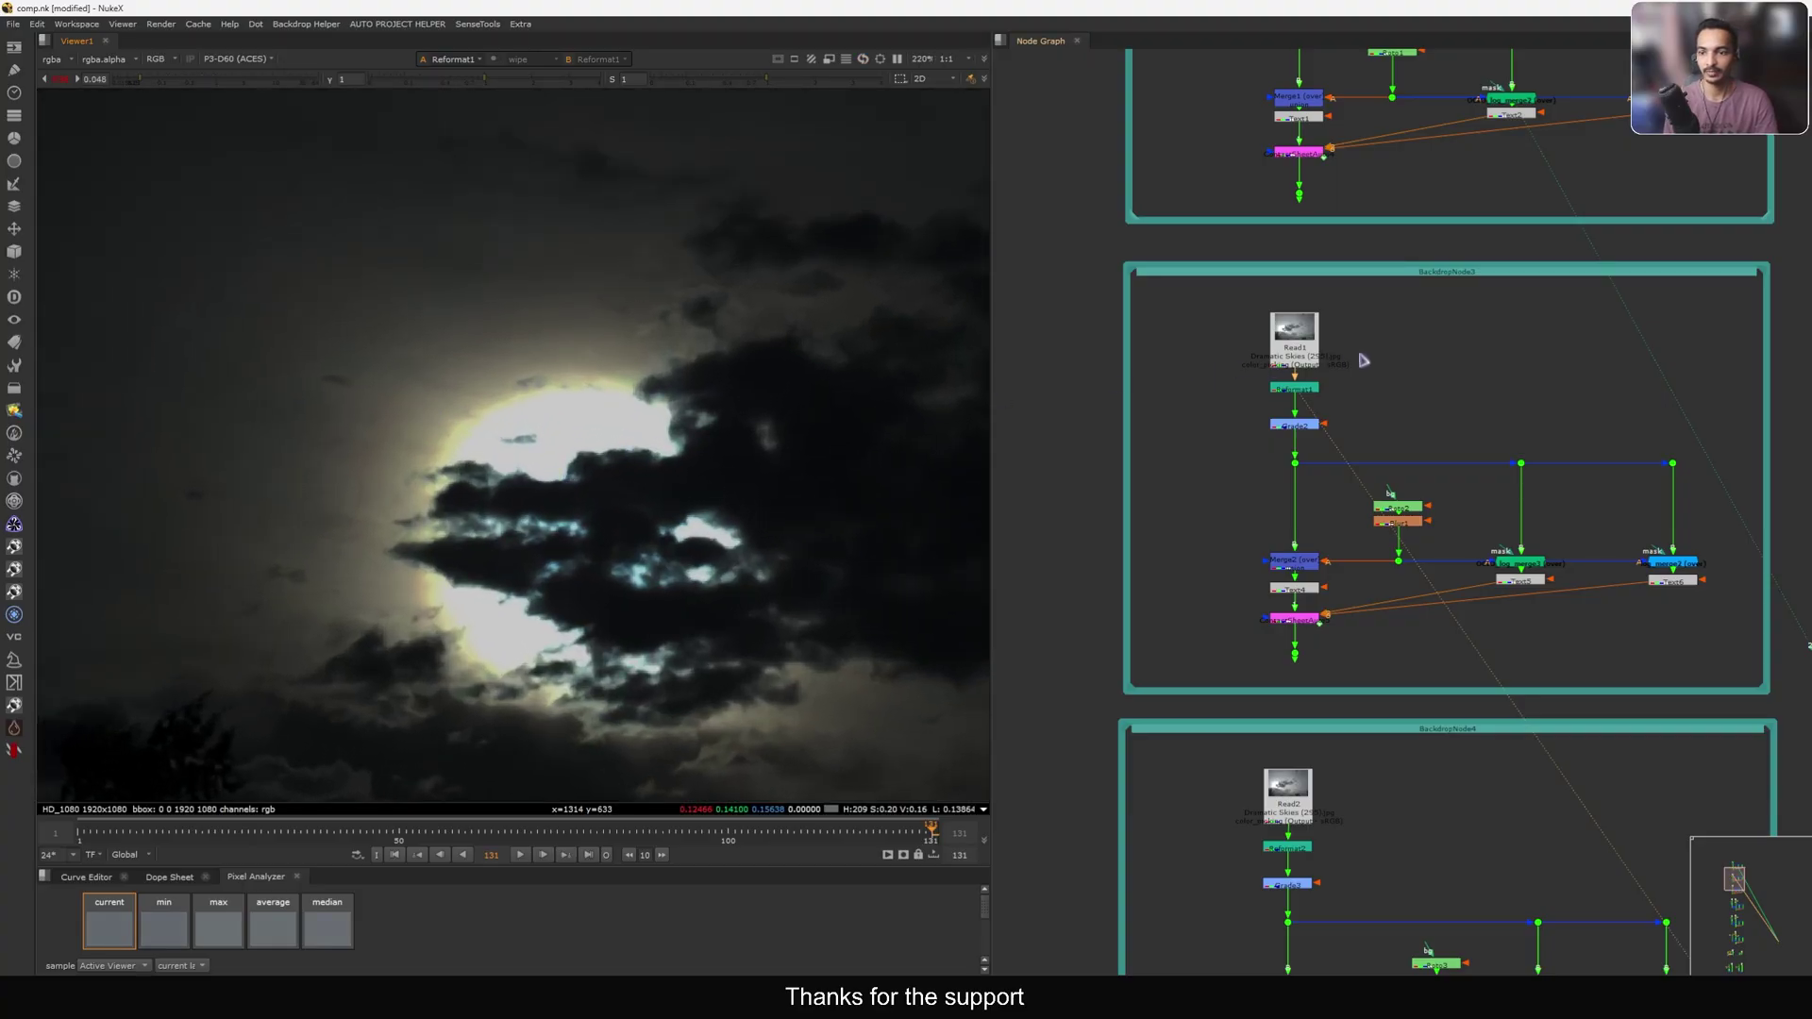
{"action": "scroll", "coordinate": [1364, 360], "scroll_direction": "up", "scroll_amount": 10}
{"action": "scroll", "coordinate": [1387, 311], "scroll_direction": "up", "scroll_amount": 2}
{"action": "scroll", "coordinate": [1227, 415], "scroll_direction": "down", "scroll_amount": 3}
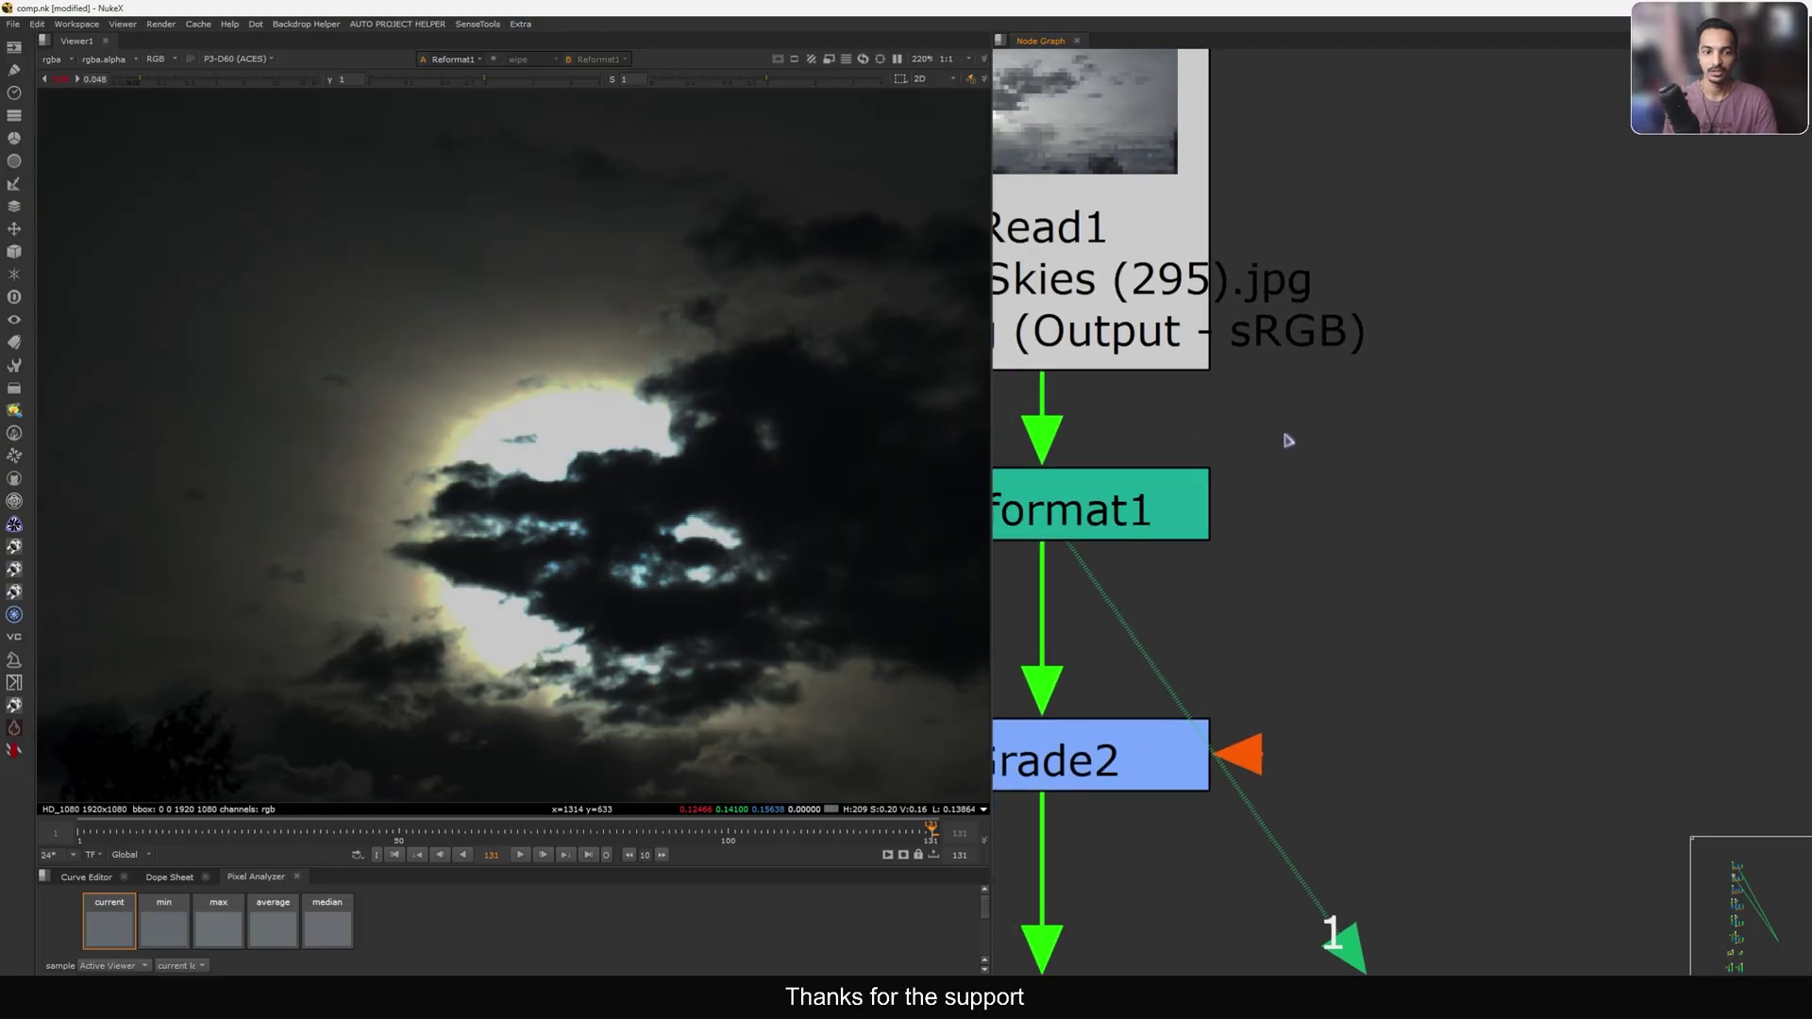
{"action": "key", "text": "f"}
{"action": "left_click", "coordinate": [233, 82], "text": "ctrl"}
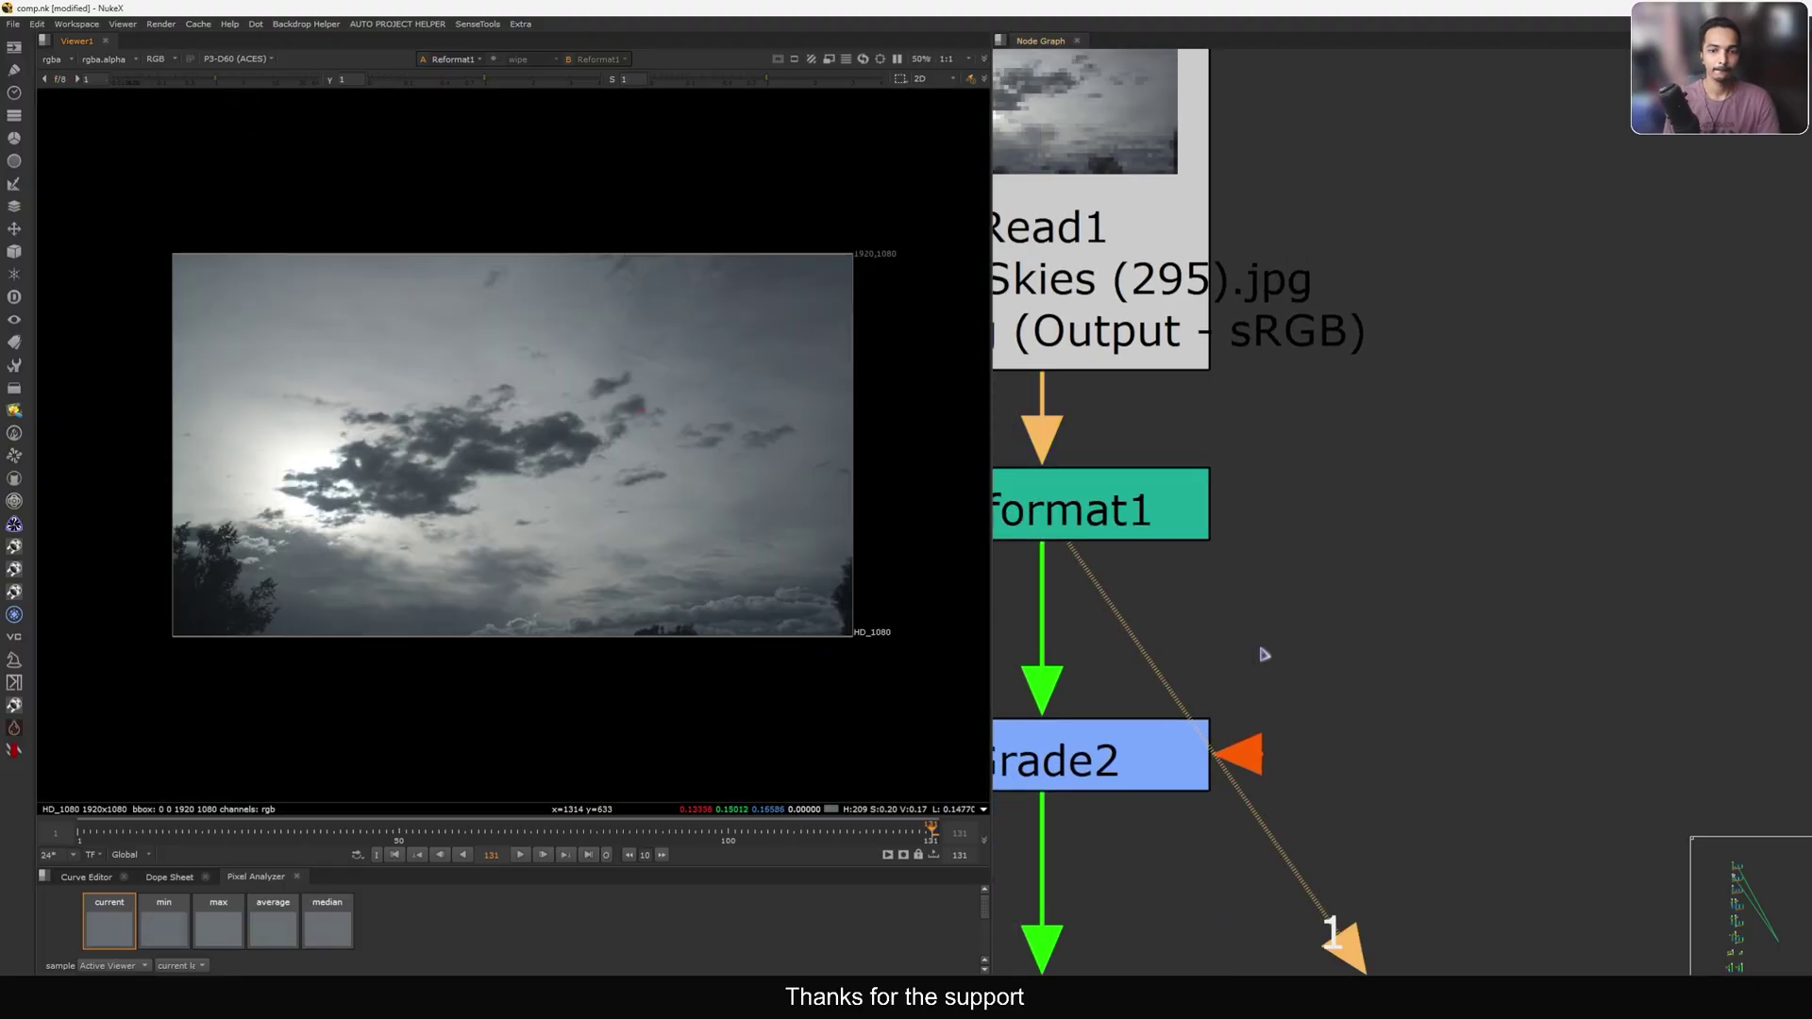
Show the Grade2 output and the Merge2 (over) result in the viewer, with a closer view of the merged shape.
{"action": "middle_click_drag", "start_coordinate": [1264, 654], "coordinate": [1406, 420]}
{"action": "left_click_drag", "start_coordinate": [1225, 300], "coordinate": [1239, 296]}
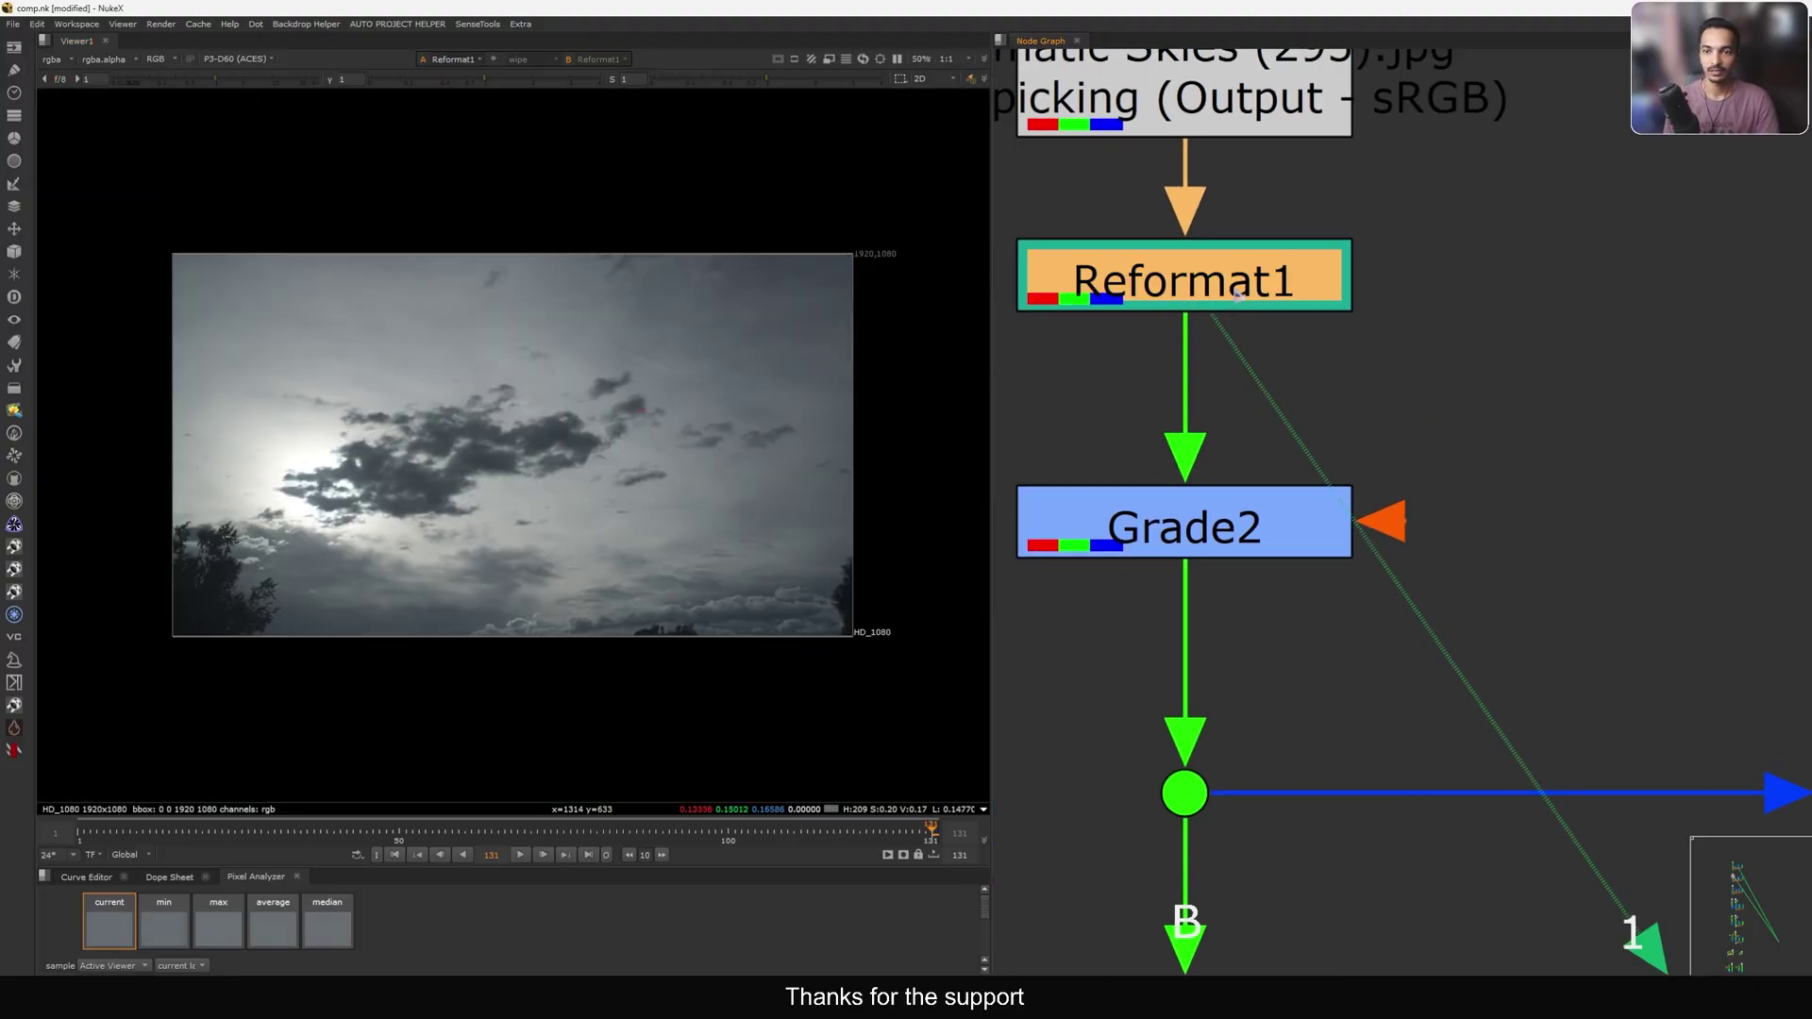
{"action": "left_click", "coordinate": [1236, 516]}
{"action": "key", "text": "1"}
{"action": "scroll", "coordinate": [1226, 476], "scroll_direction": "down", "scroll_amount": 3}
{"action": "middle_click_drag", "start_coordinate": [1213, 717], "coordinate": [1201, 493]}
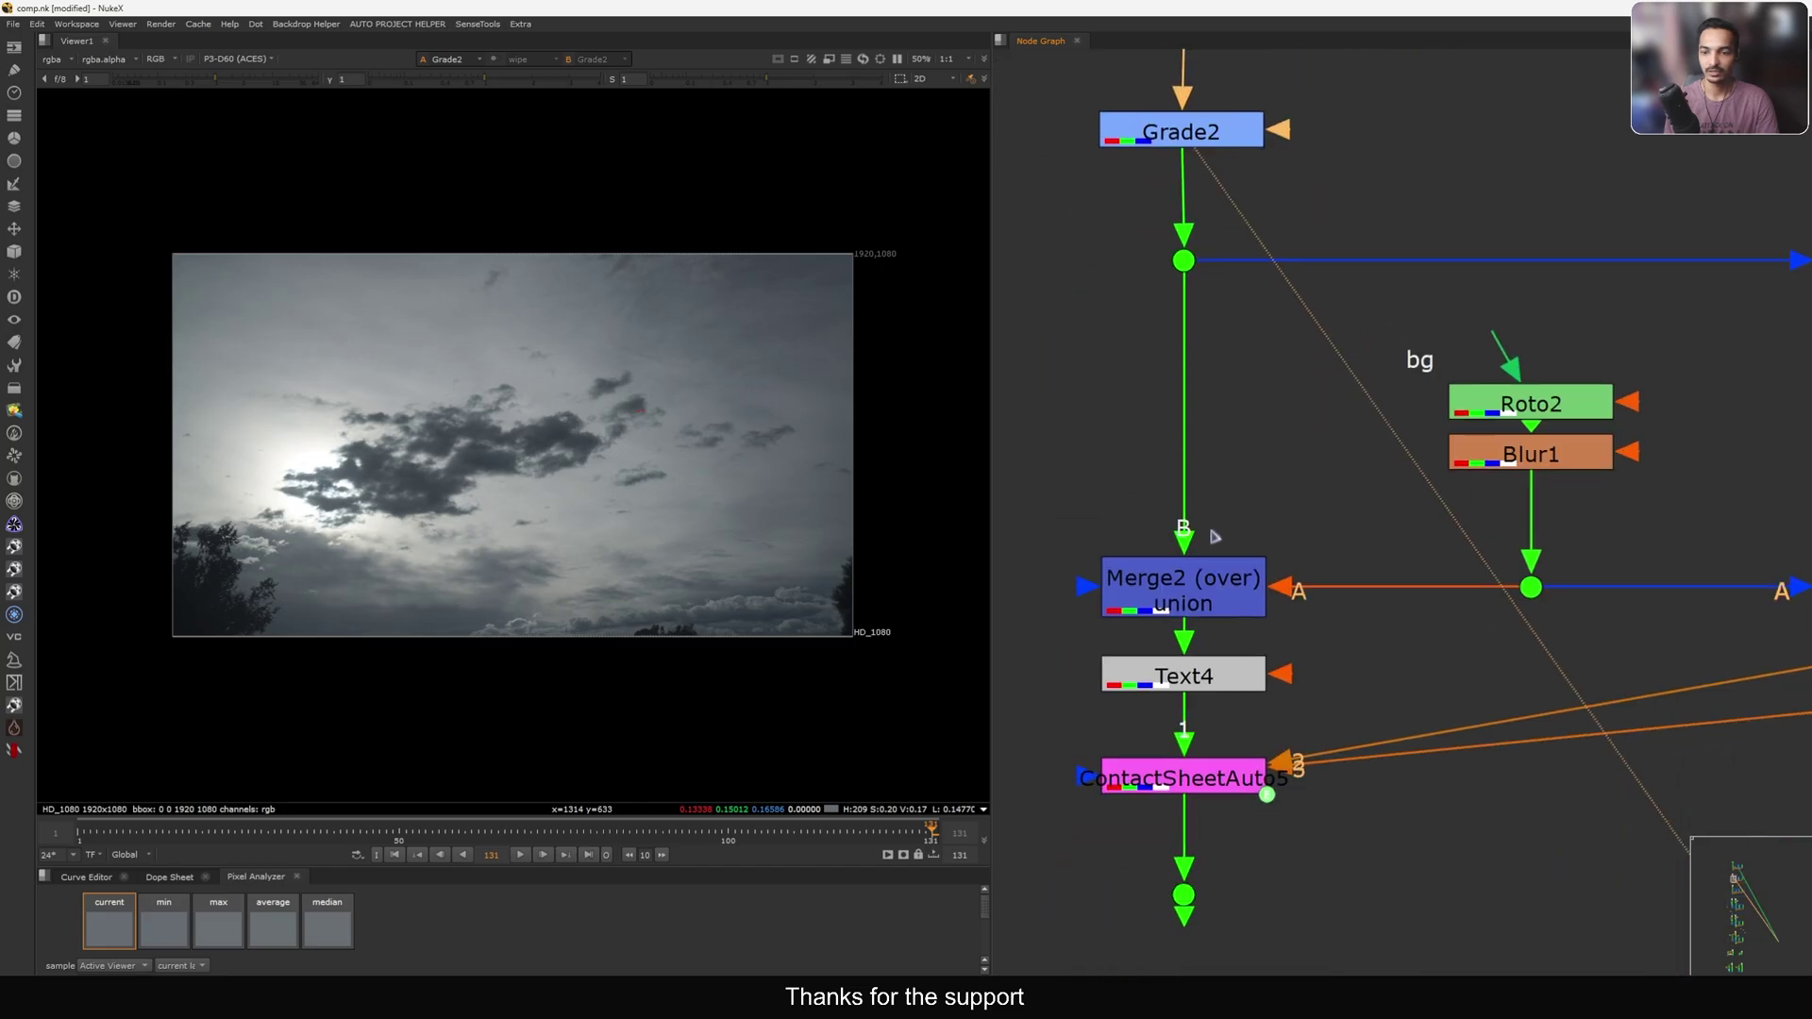
{"action": "middle_click_drag", "start_coordinate": [1203, 605], "coordinate": [1193, 402]}
{"action": "left_click", "coordinate": [1180, 410]}
{"action": "key", "text": "1"}
{"action": "scroll", "coordinate": [363, 377], "scroll_direction": "up", "scroll_amount": 5}
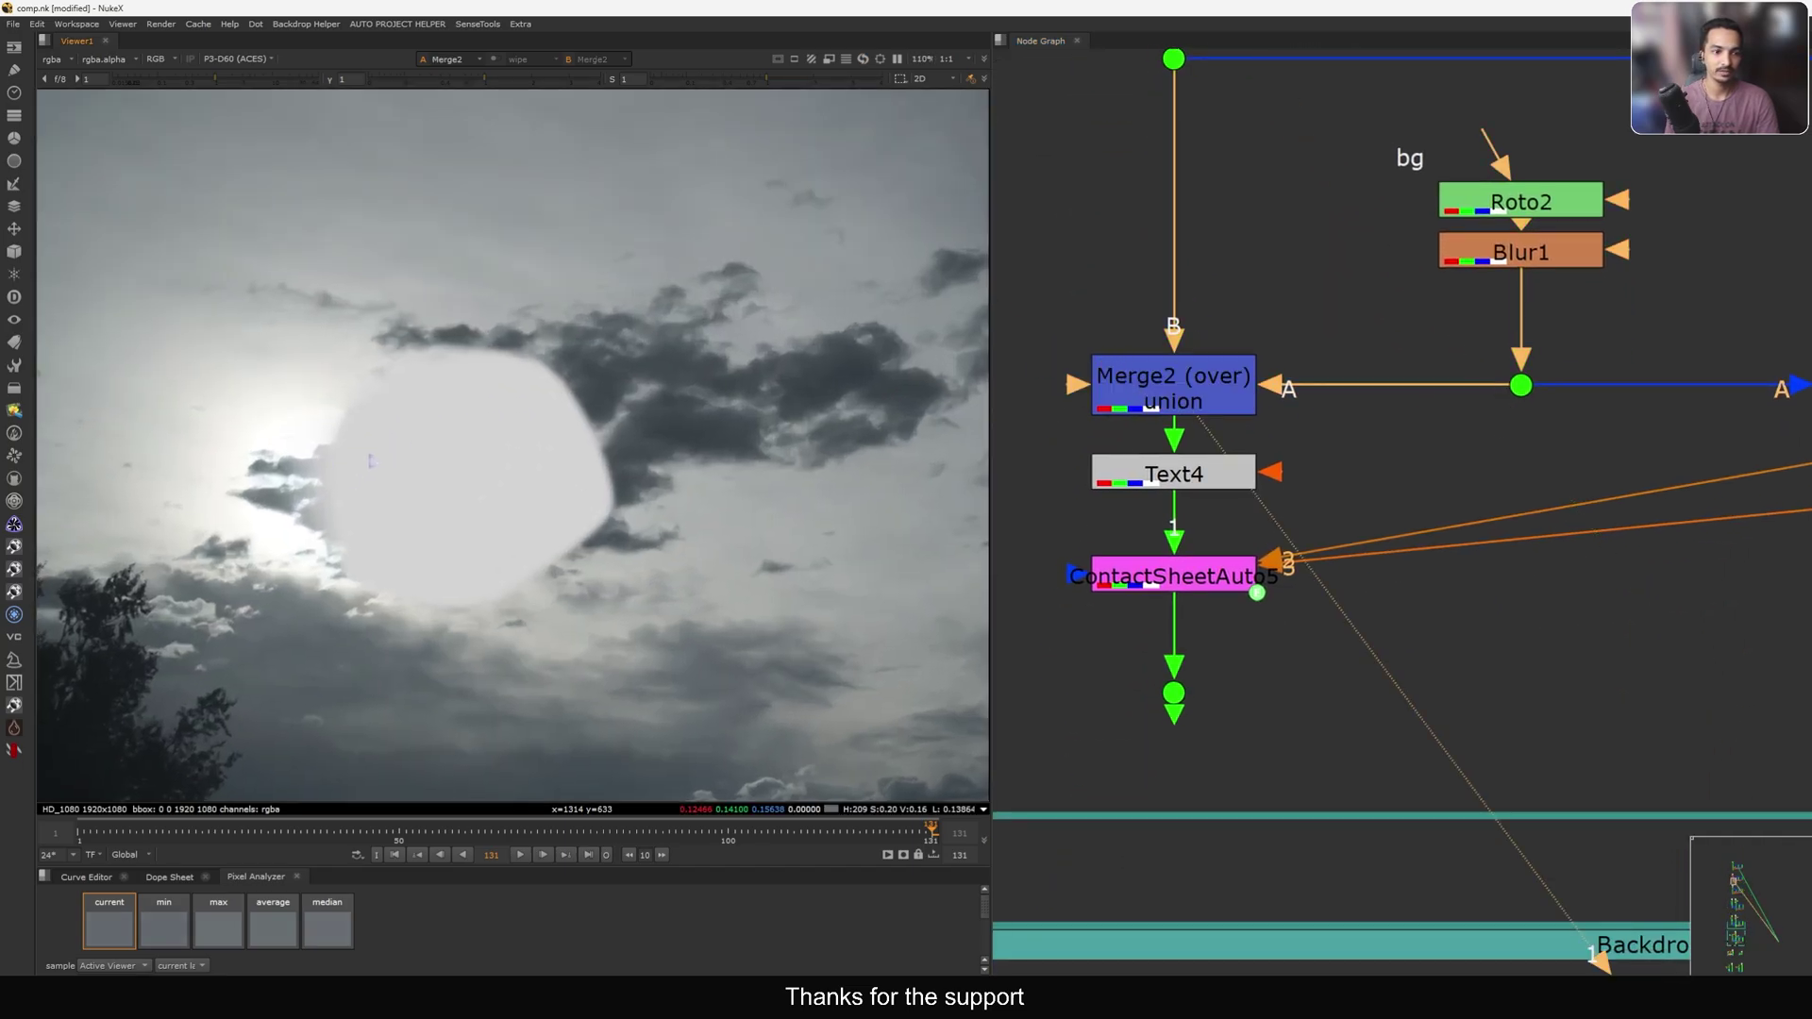
Show the blurred Roto2 foreground on its own and inspect its alpha channel.
{"action": "left_click_drag", "start_coordinate": [1626, 349], "coordinate": [1456, 434]}
{"action": "key", "text": "1"}
{"action": "key", "text": "a"}
{"action": "key", "text": "a"}
Show the Merge2 result again and lower the viewer gain to 0.27 to examine its soft edge against the sun.
{"action": "left_click", "coordinate": [1180, 404]}
{"action": "key", "text": "1"}
{"action": "scroll", "coordinate": [1193, 404], "scroll_direction": "down", "scroll_amount": 5}
{"action": "scroll", "coordinate": [1212, 177], "scroll_direction": "up", "scroll_amount": 4}
{"action": "left_click_drag", "start_coordinate": [1174, 323], "coordinate": [1167, 326]}
{"action": "middle_click_drag", "start_coordinate": [1218, 613], "coordinate": [1180, 510]}
{"action": "left_click_drag", "start_coordinate": [195, 84], "coordinate": [185, 86]}
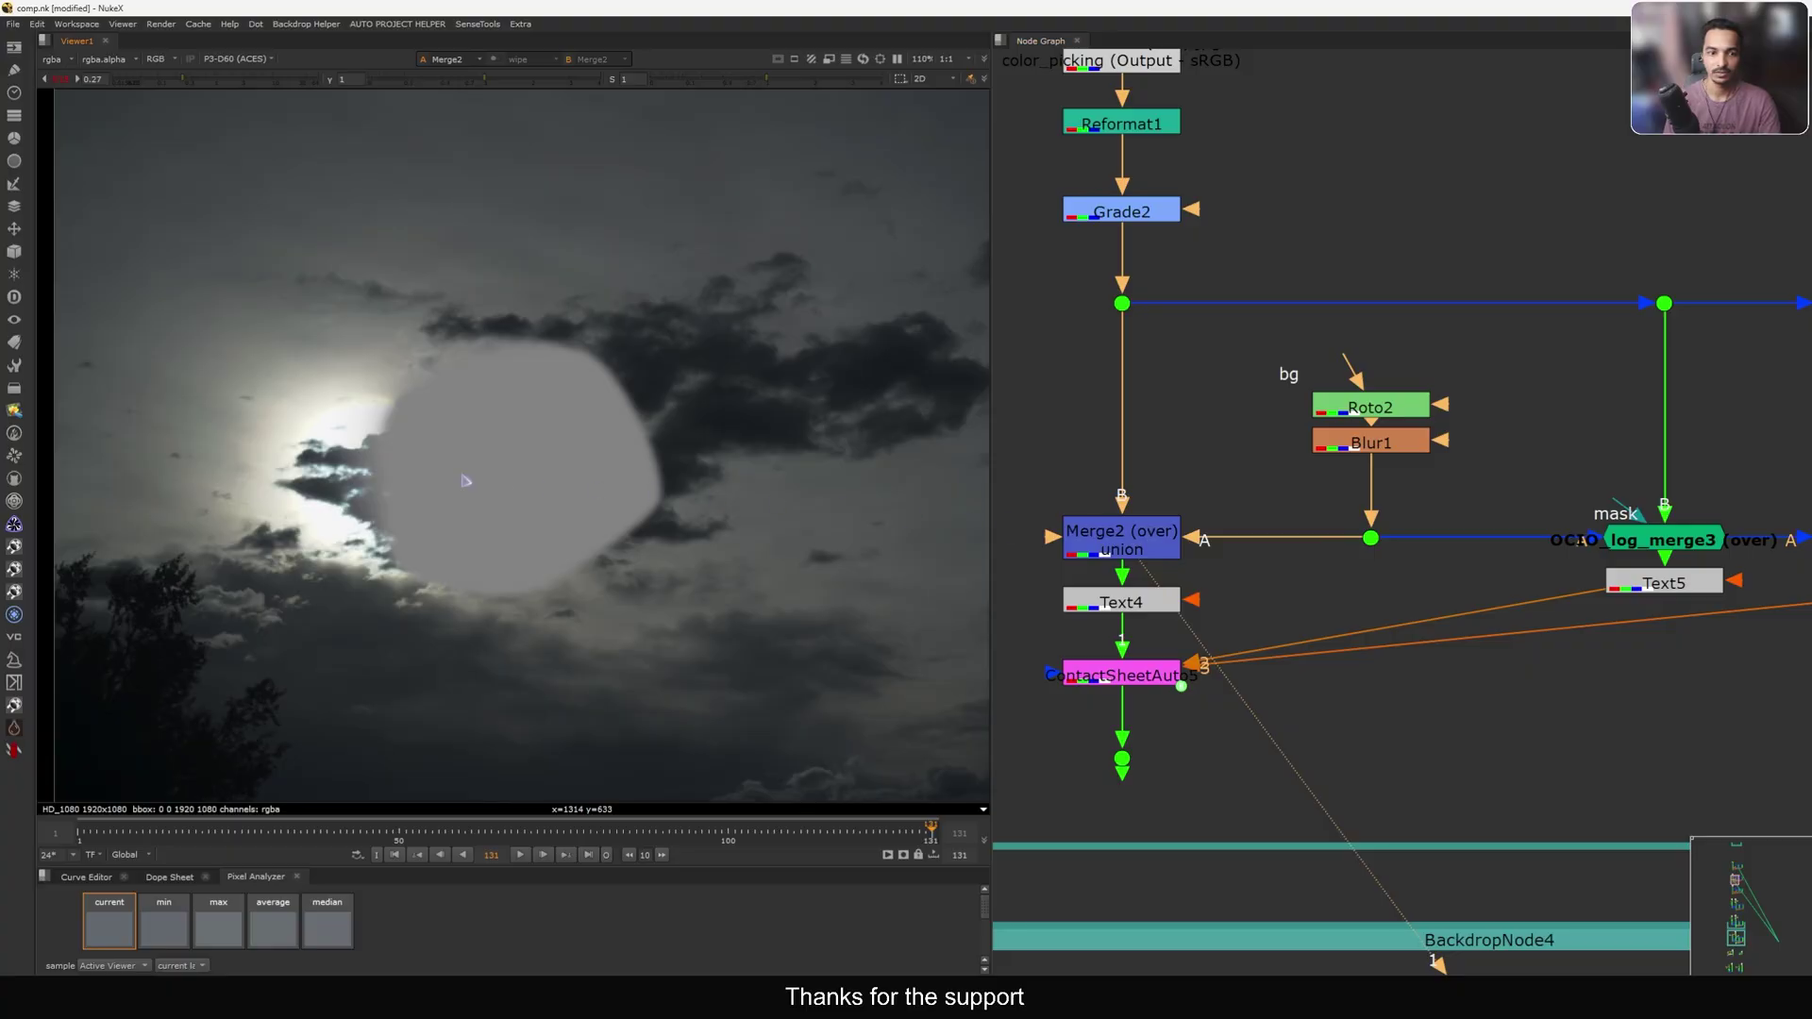
{"action": "scroll", "coordinate": [465, 481], "scroll_direction": "up", "scroll_amount": 3}
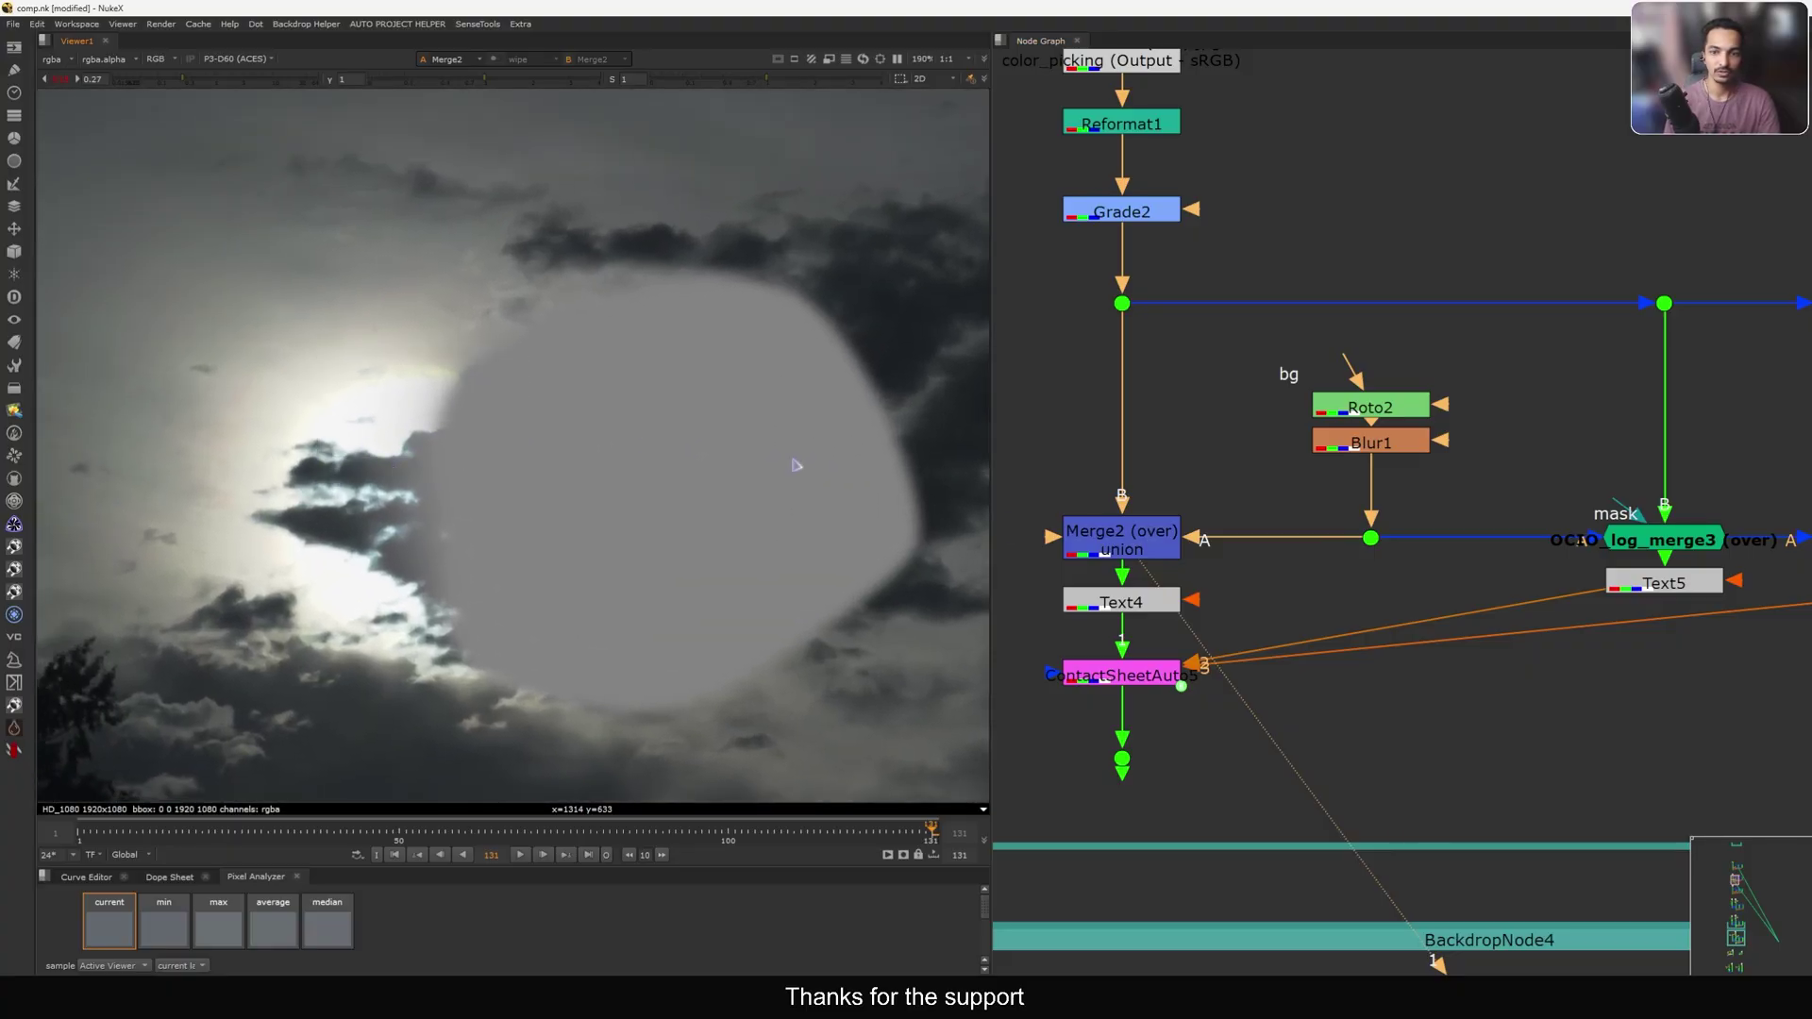
Show the OCIO_log_merge3 result in the viewer and examine its soft edge beside the sun.
{"action": "middle_click_drag", "start_coordinate": [1598, 566], "coordinate": [1511, 568]}
{"action": "left_click_drag", "start_coordinate": [1711, 502], "coordinate": [1480, 588]}
{"action": "key", "text": "1"}
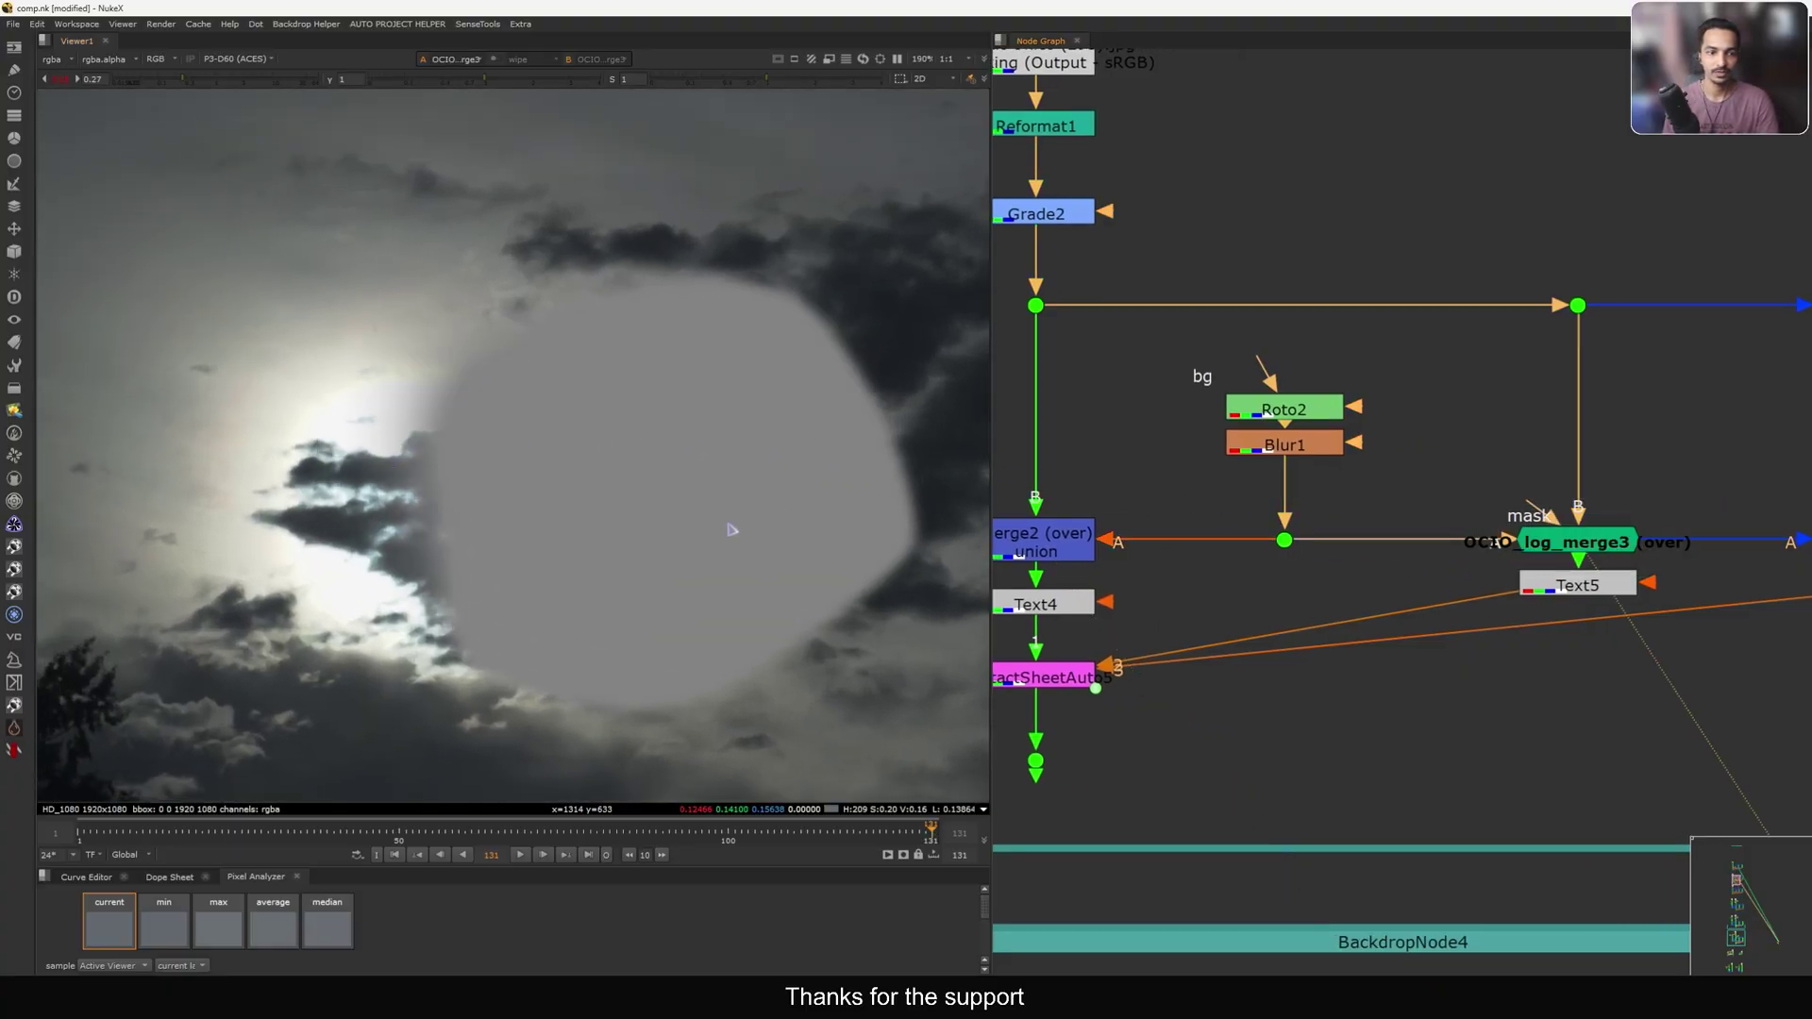
{"action": "middle_click_drag", "start_coordinate": [1072, 541], "coordinate": [1205, 549]}
{"action": "middle_click_drag", "start_coordinate": [1620, 516], "coordinate": [1436, 527]}
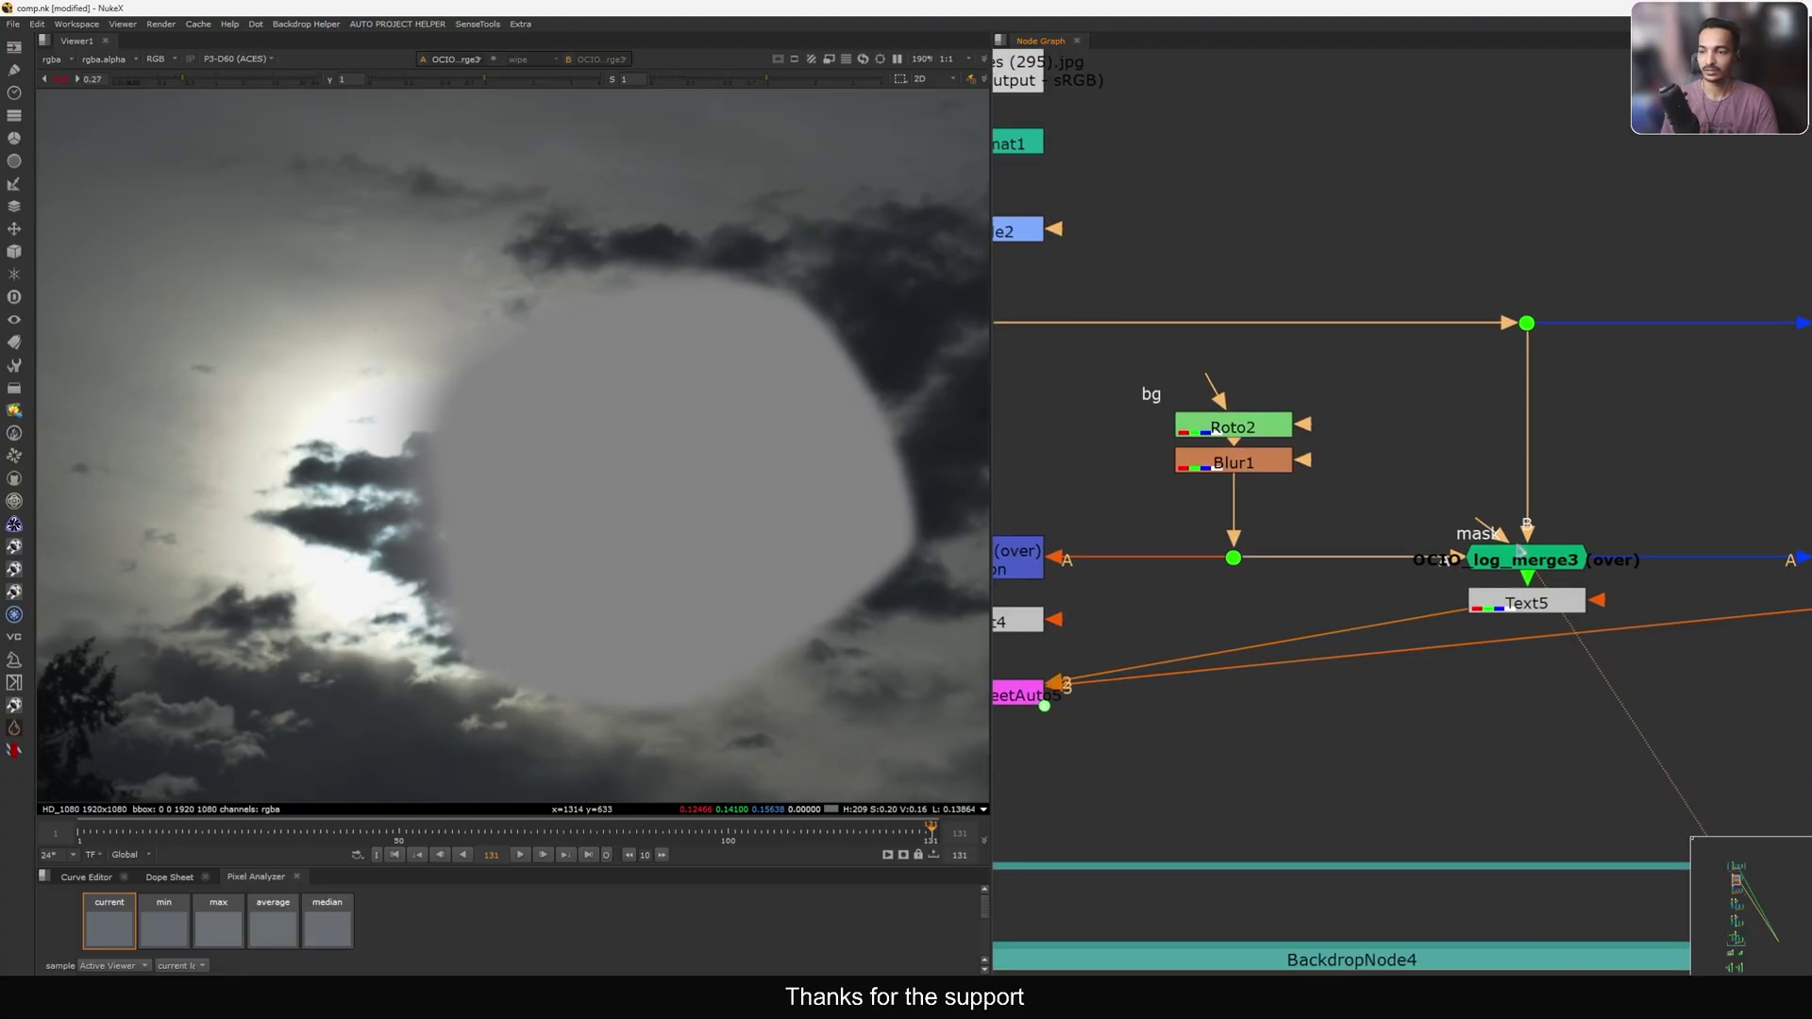
{"action": "middle_click_drag", "start_coordinate": [490, 458], "coordinate": [614, 461]}
Assign Merge2 to viewer input 1 and OCIO_log_merge3 to viewer input 2 for comparison.
{"action": "middle_click_drag", "start_coordinate": [1039, 536], "coordinate": [1236, 510]}
{"action": "key", "text": "1"}
{"action": "middle_click_drag", "start_coordinate": [1598, 529], "coordinate": [1408, 551]}
{"action": "key", "text": "2"}
{"action": "middle_click_drag", "start_coordinate": [1589, 506], "coordinate": [1120, 533]}
{"action": "key", "text": "3"}
{"action": "middle_click_drag", "start_coordinate": [1245, 597], "coordinate": [1569, 501]}
{"action": "key", "text": "2"}
{"action": "middle_click_drag", "start_coordinate": [1053, 452], "coordinate": [1310, 422]}
{"action": "left_click_drag", "start_coordinate": [1310, 422], "coordinate": [1142, 507]}
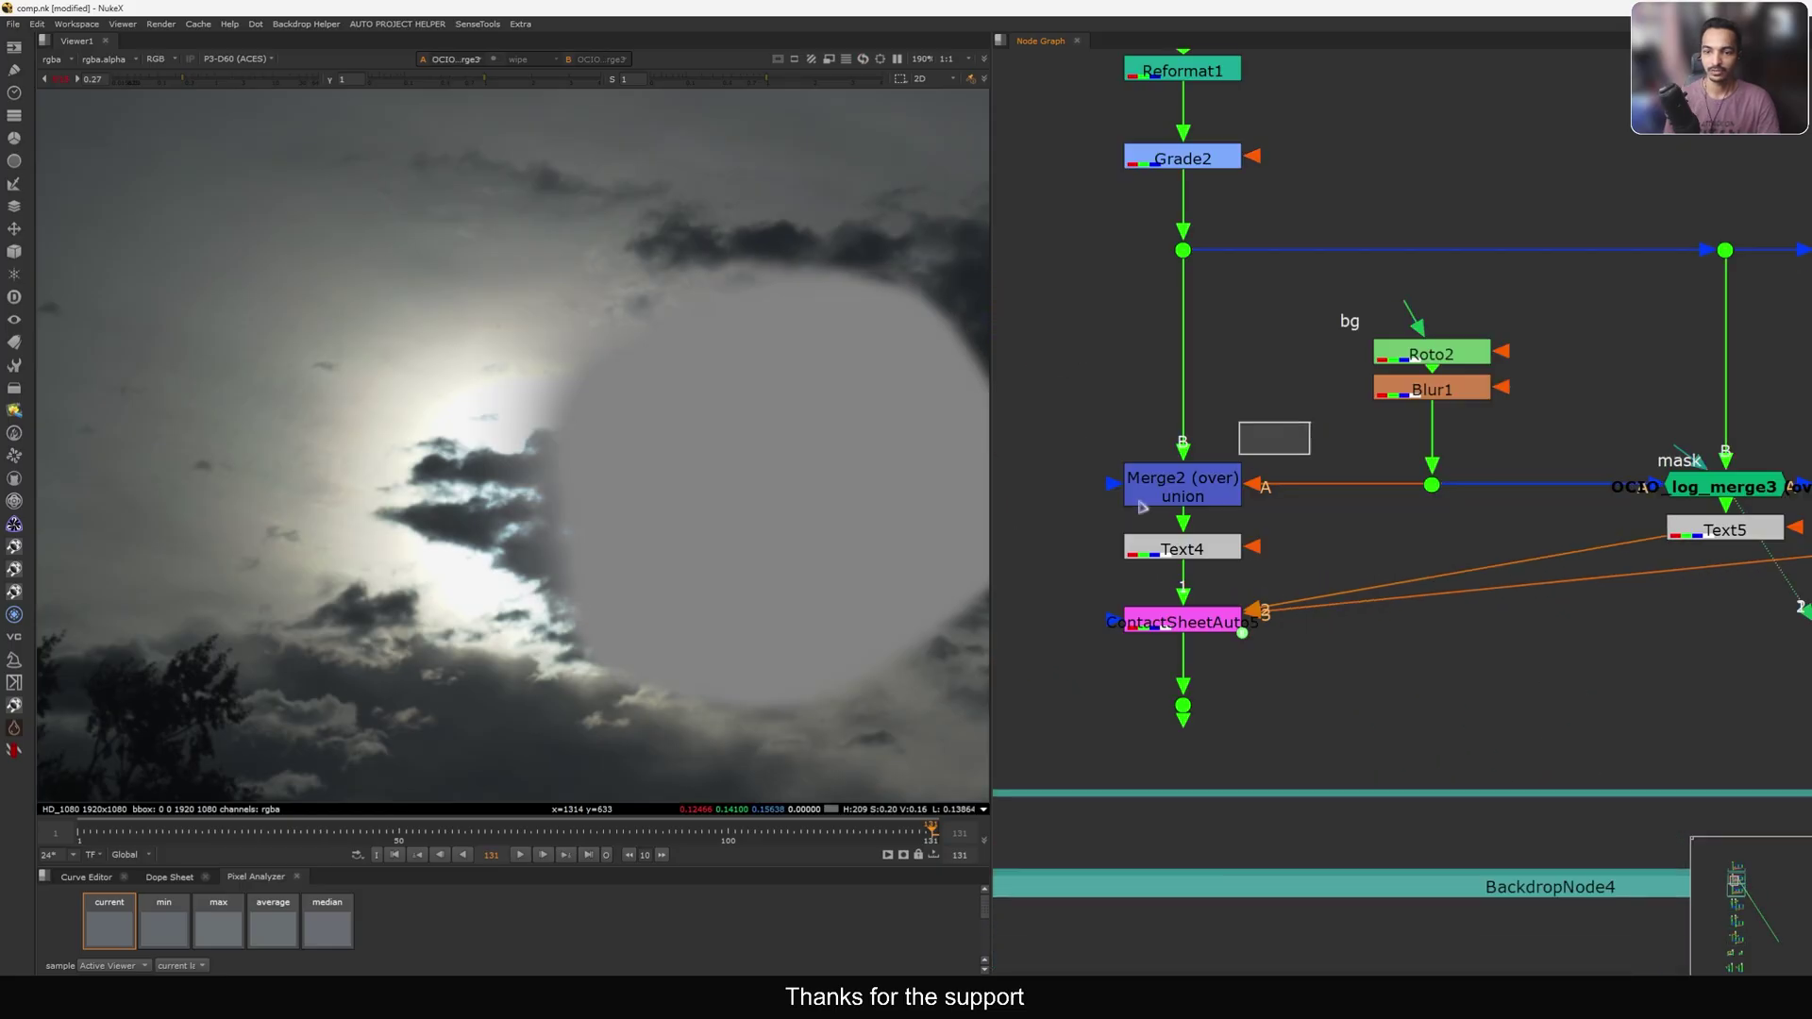
{"action": "left_click", "coordinate": [1142, 507]}
{"action": "middle_click_drag", "start_coordinate": [1564, 554], "coordinate": [1331, 565]}
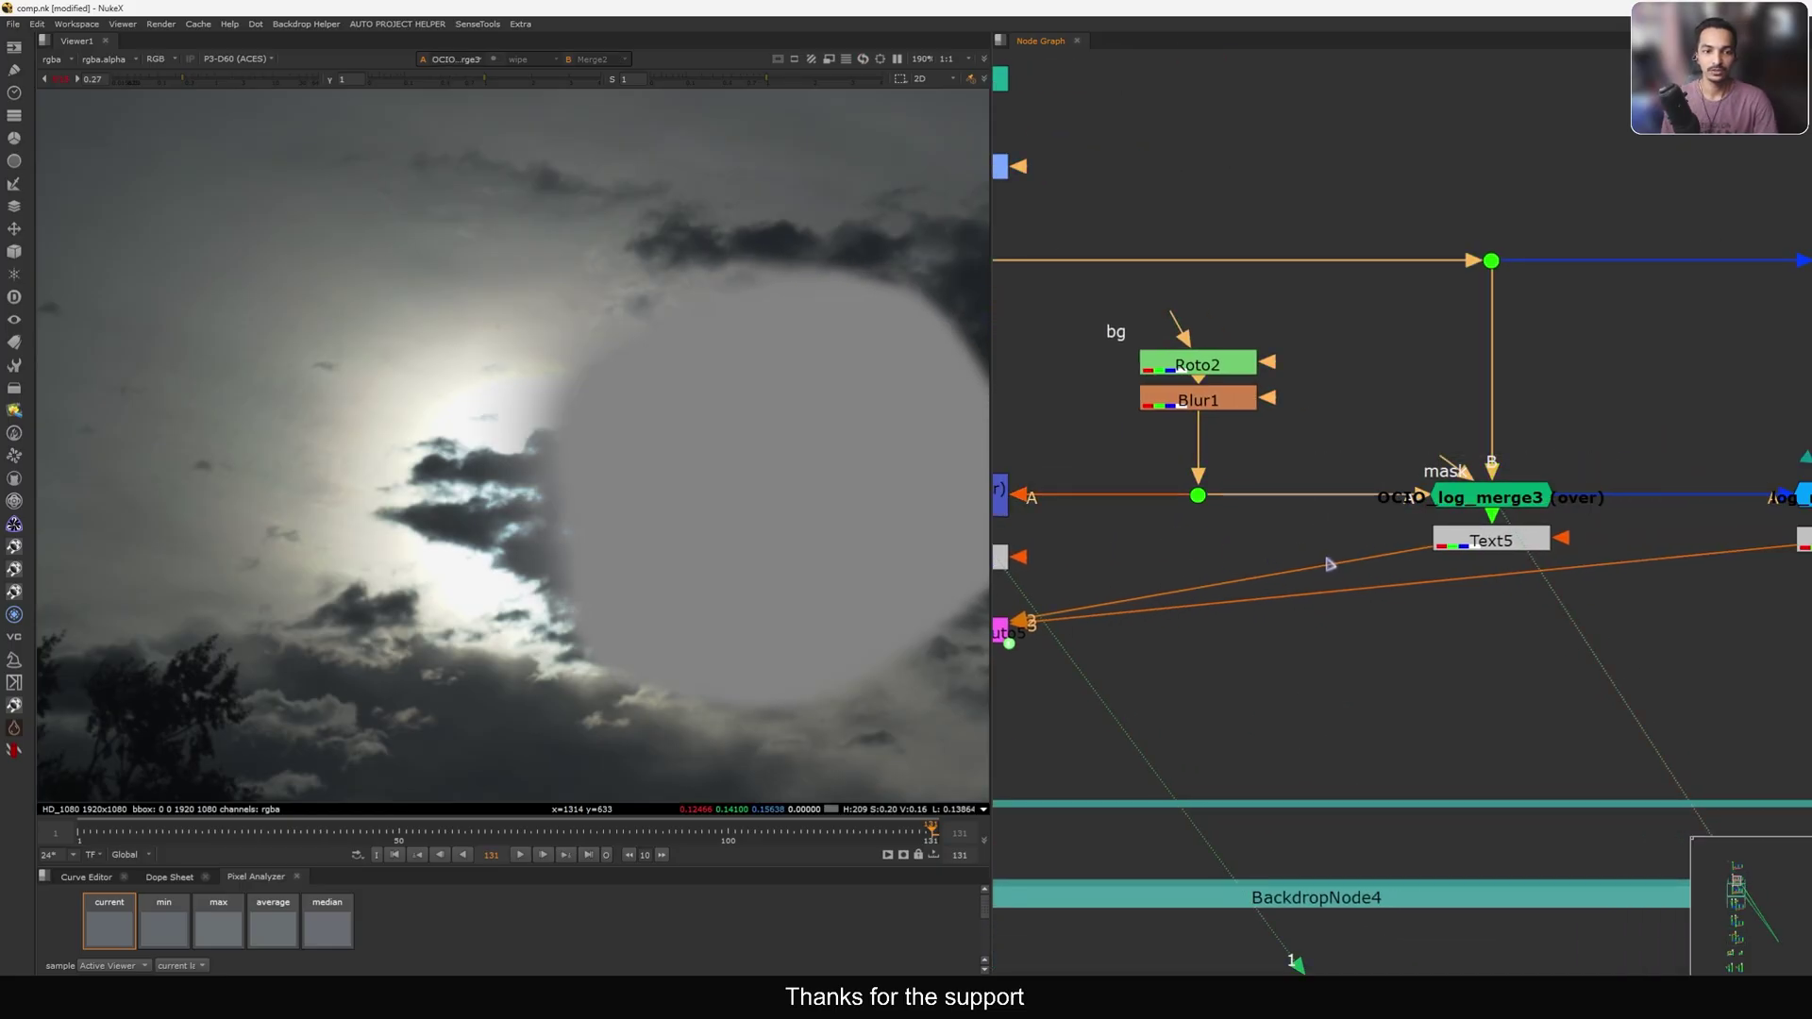
Switch between viewer inputs 1 and 2 to compare the Merge2 and OCIO_log_merge3 edges near the sun.
{"action": "scroll", "coordinate": [623, 552], "scroll_direction": "down", "scroll_amount": 3}
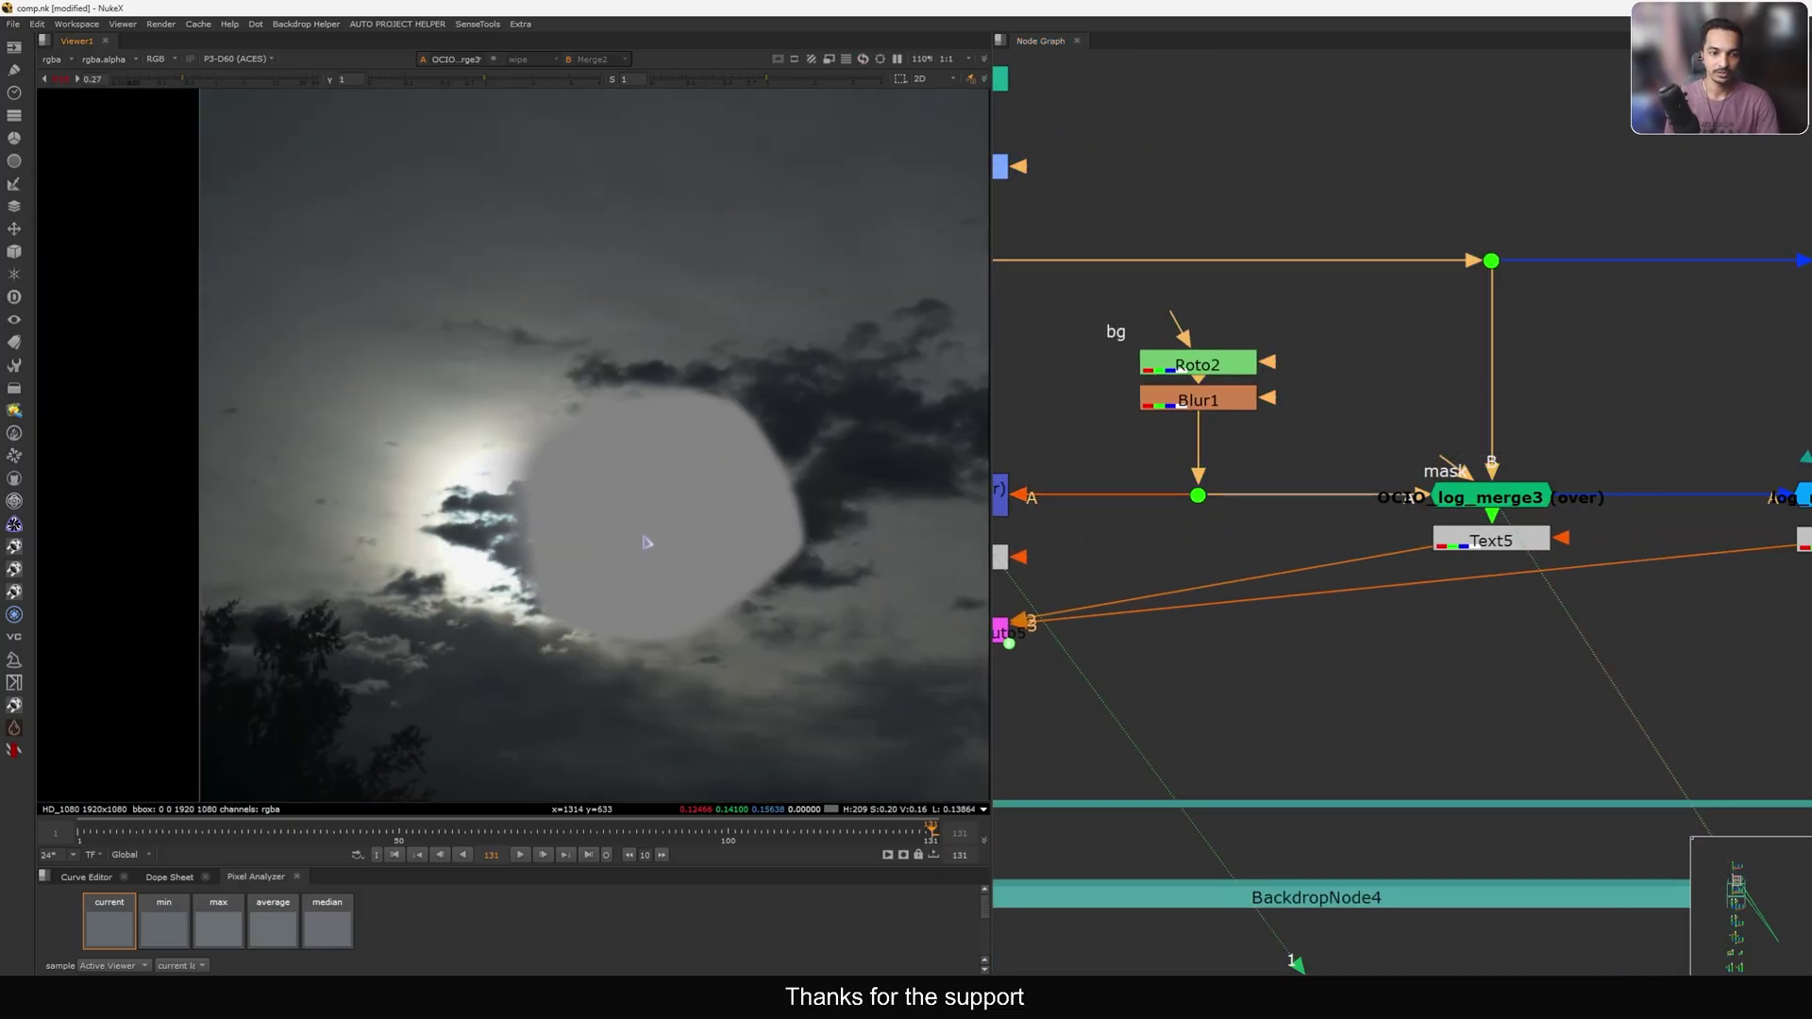
{"action": "key", "text": "1"}
{"action": "key", "text": "2"}
{"action": "key", "text": "1"}
{"action": "key", "text": "2"}
{"action": "middle_click_drag", "start_coordinate": [1203, 411], "coordinate": [1330, 411]}
{"action": "scroll", "coordinate": [464, 484], "scroll_direction": "up", "scroll_amount": 4}
{"action": "key", "text": "1"}
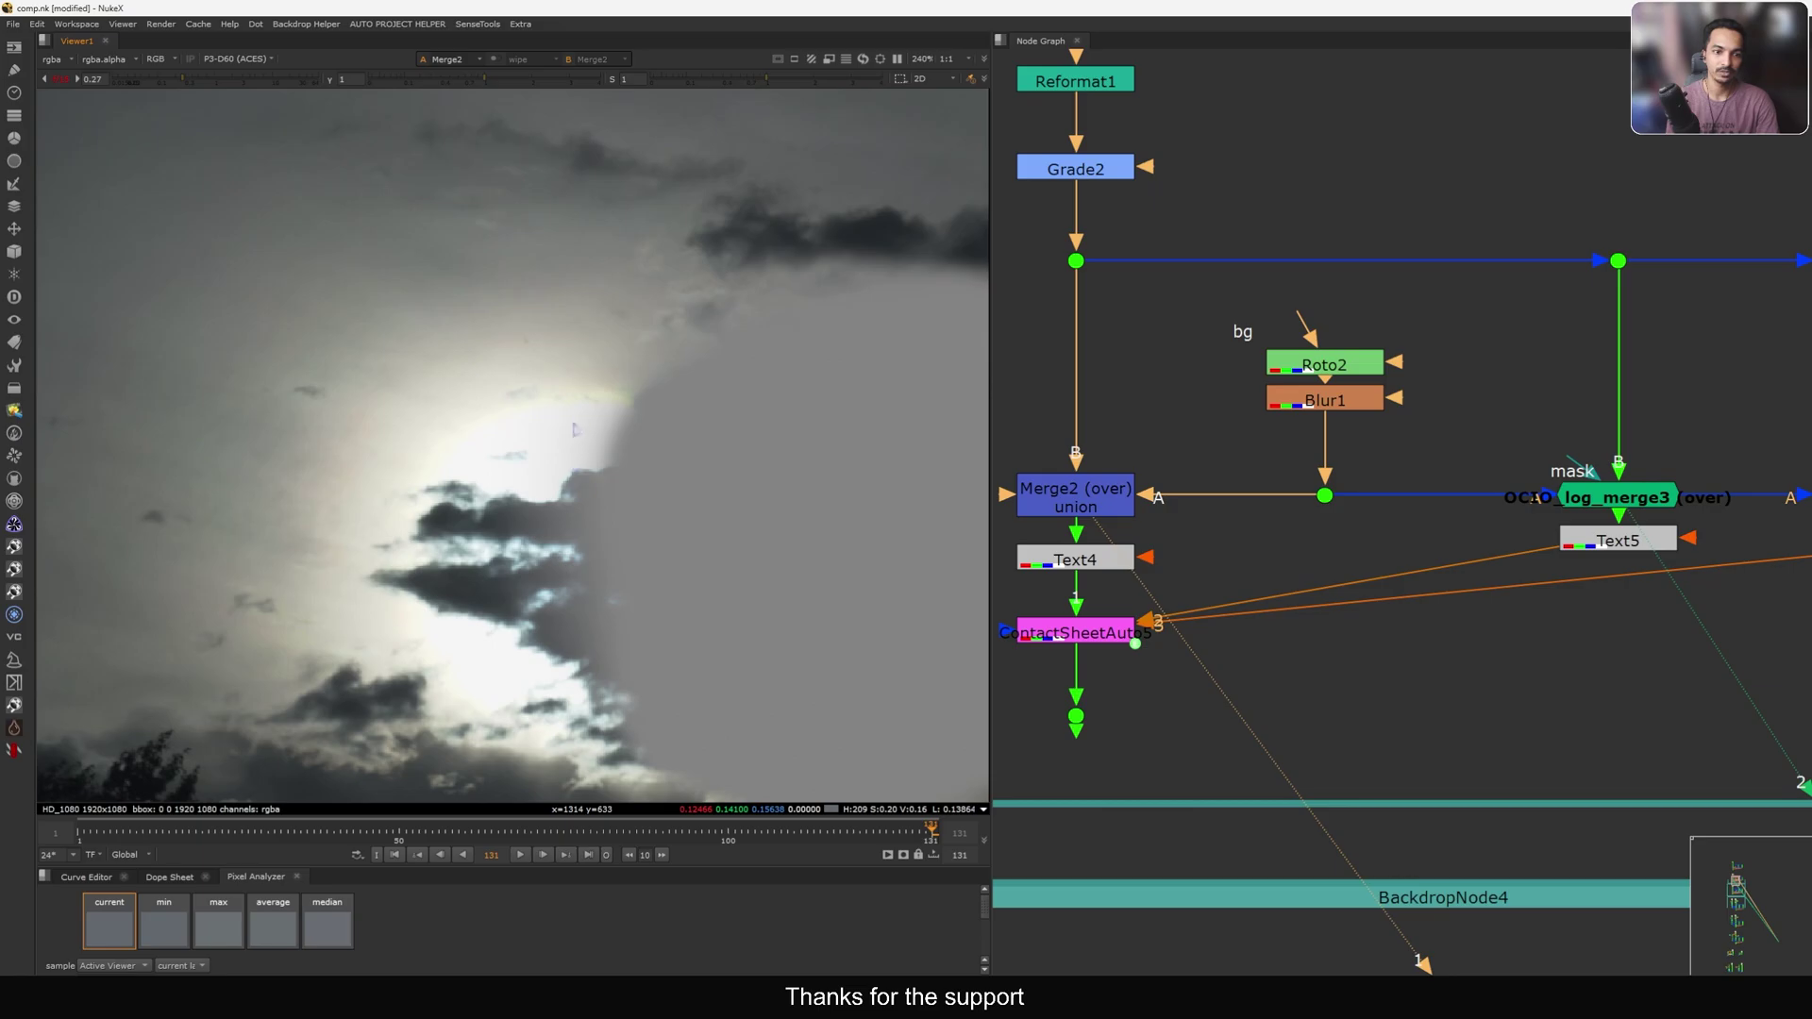
Set the Grade2 gain to 5 to brighten the sky background.
{"action": "middle_click_drag", "start_coordinate": [1081, 178], "coordinate": [1167, 253]}
{"action": "double_click", "coordinate": [1167, 247]}
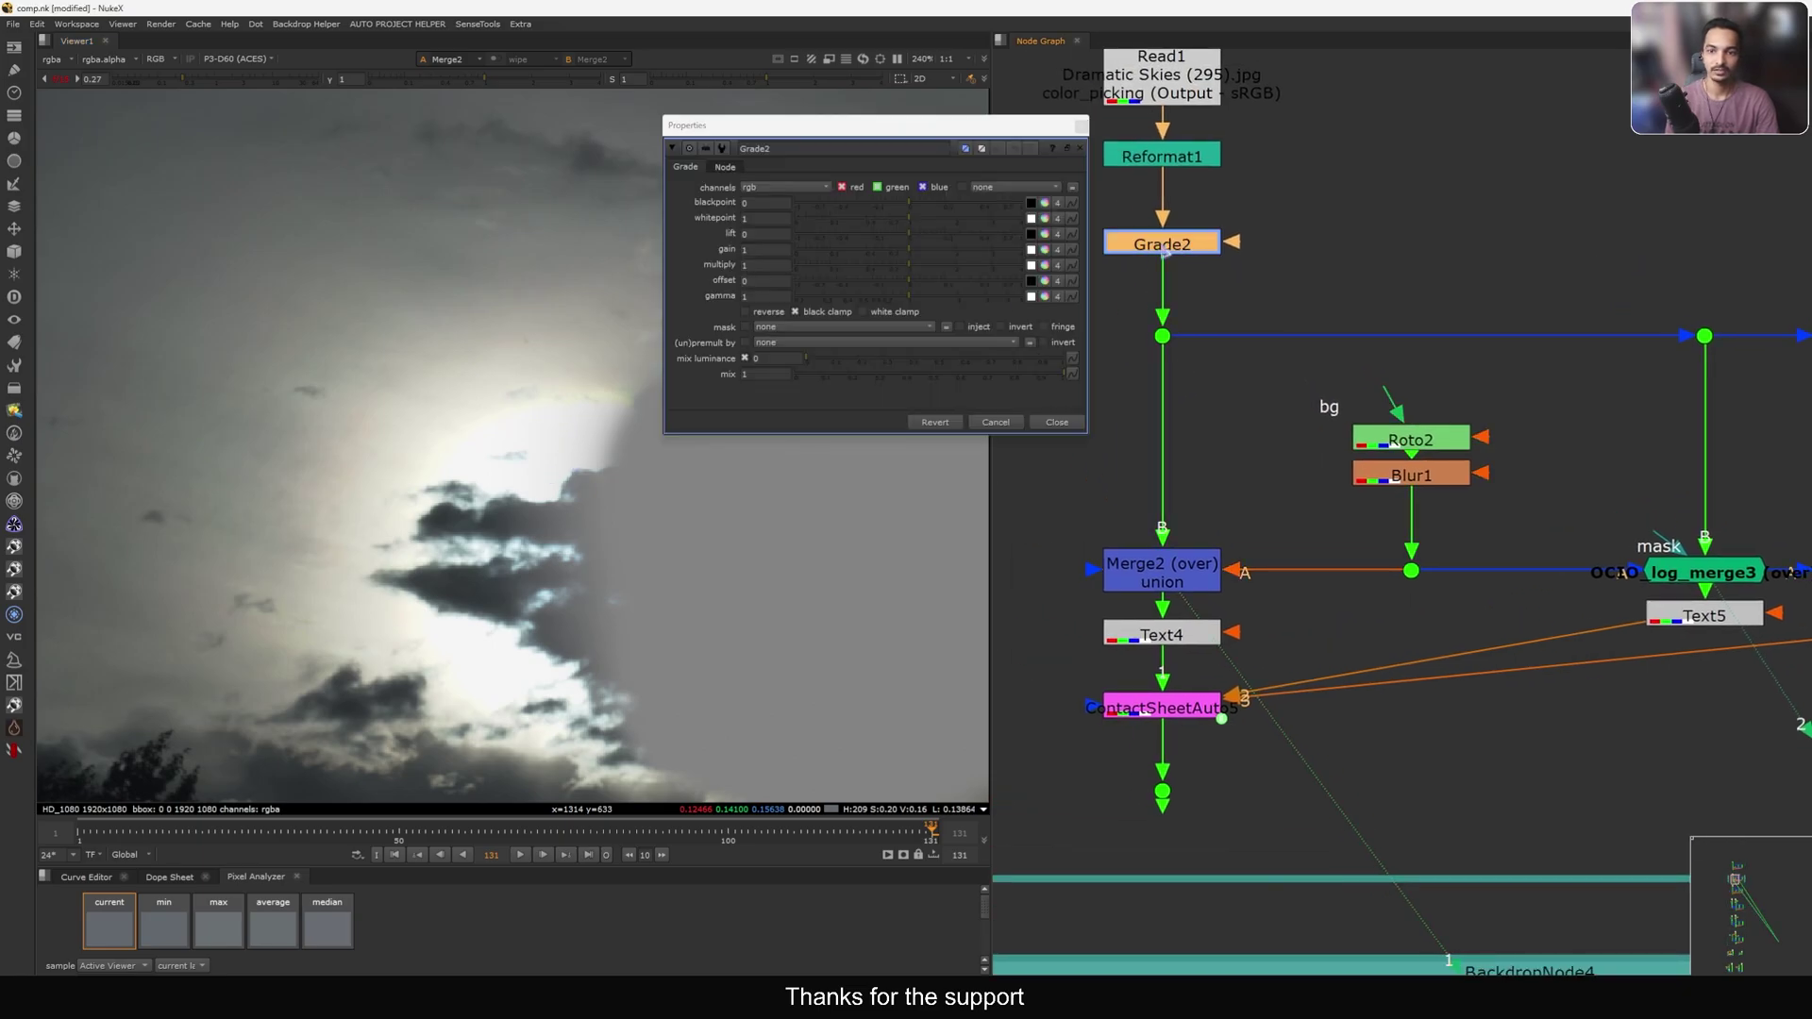
{"action": "left_click", "coordinate": [725, 263]}
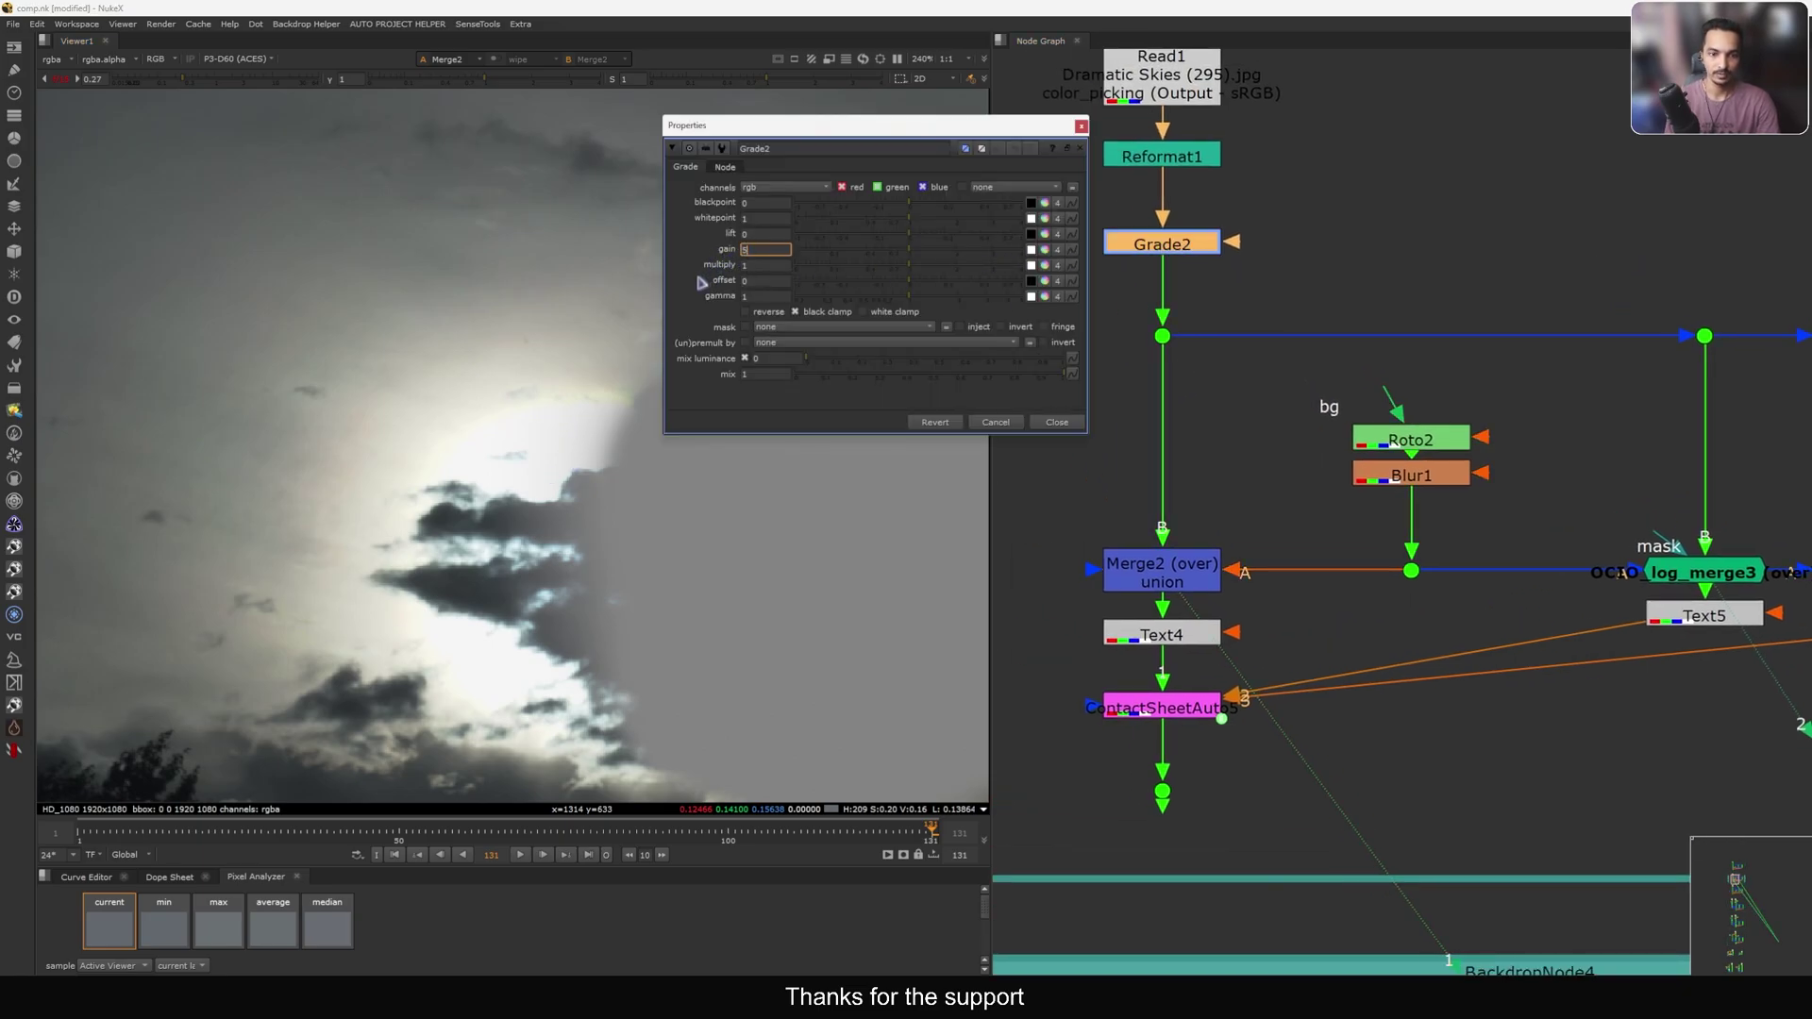
{"action": "type", "text": "5"}
{"action": "key", "text": "Return"}
{"action": "left_click", "coordinate": [1056, 422]}
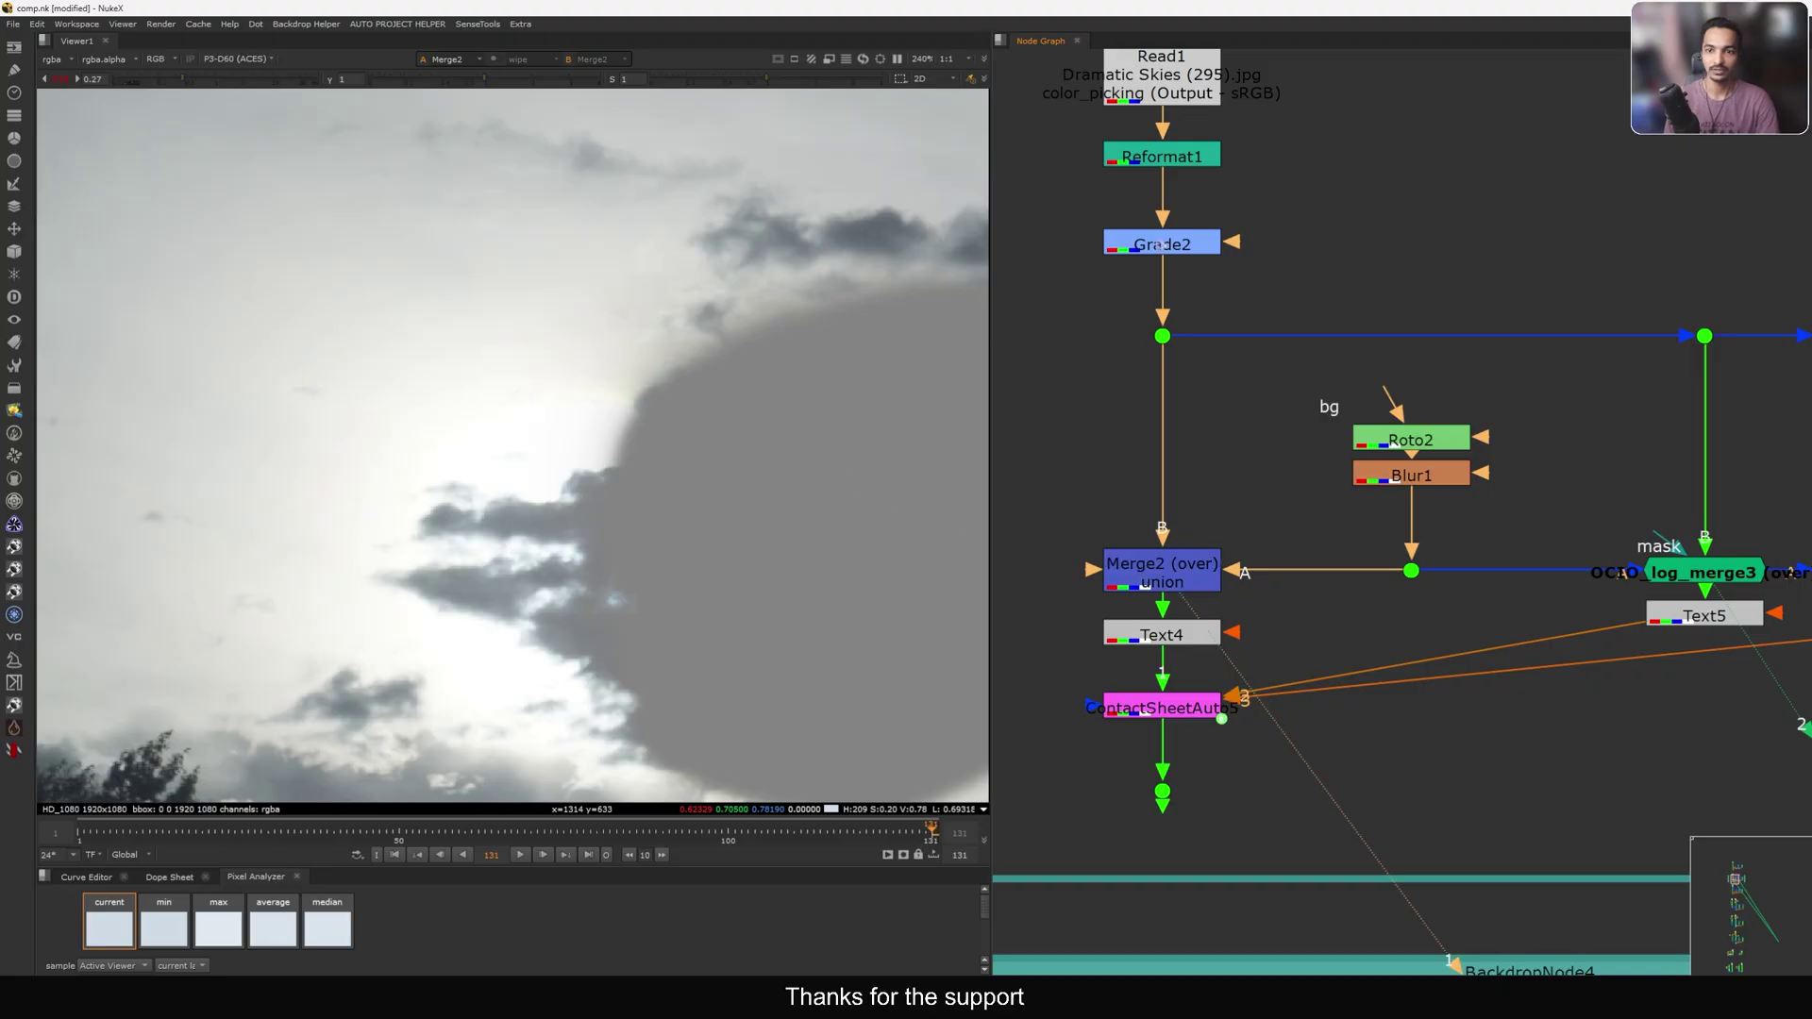
Toggle Grade2 off and on, and show the OCIO_log_merge3 result over the brighter sky.
{"action": "left_click_drag", "start_coordinate": [1166, 247], "coordinate": [1161, 248]}
{"action": "key", "text": "d"}
{"action": "key", "text": "d"}
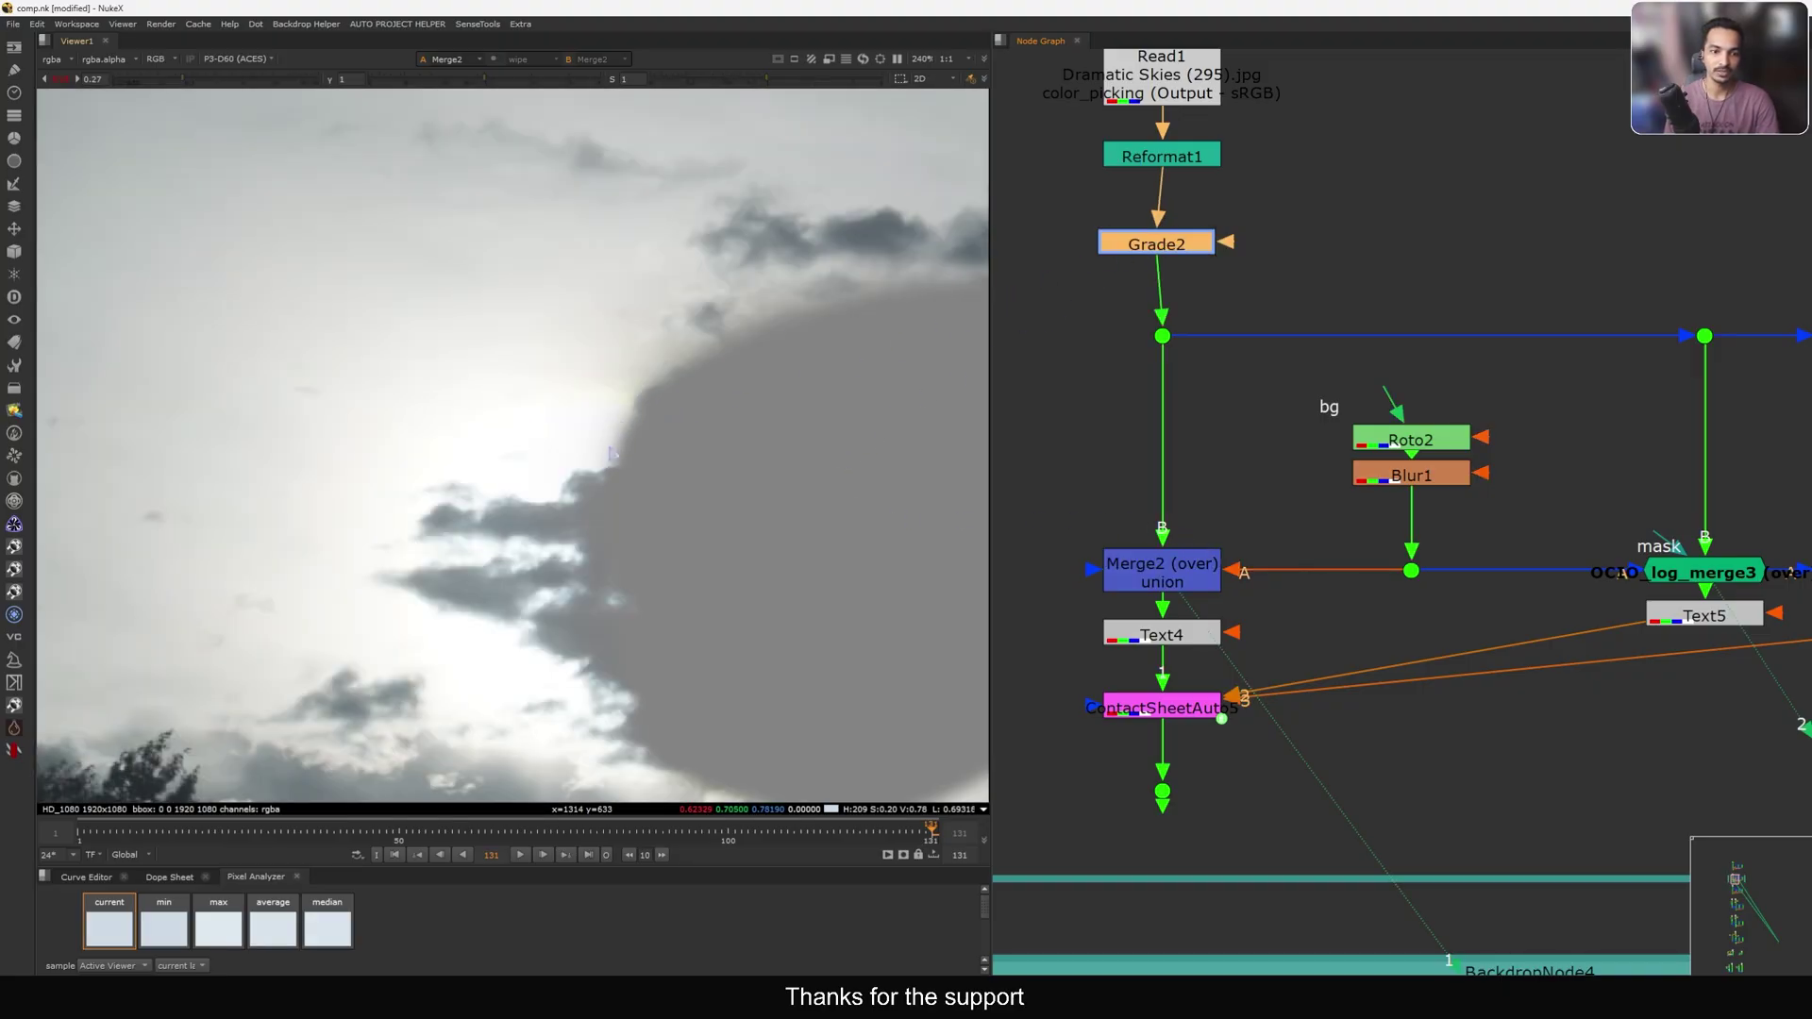
{"action": "left_click", "coordinate": [1716, 579]}
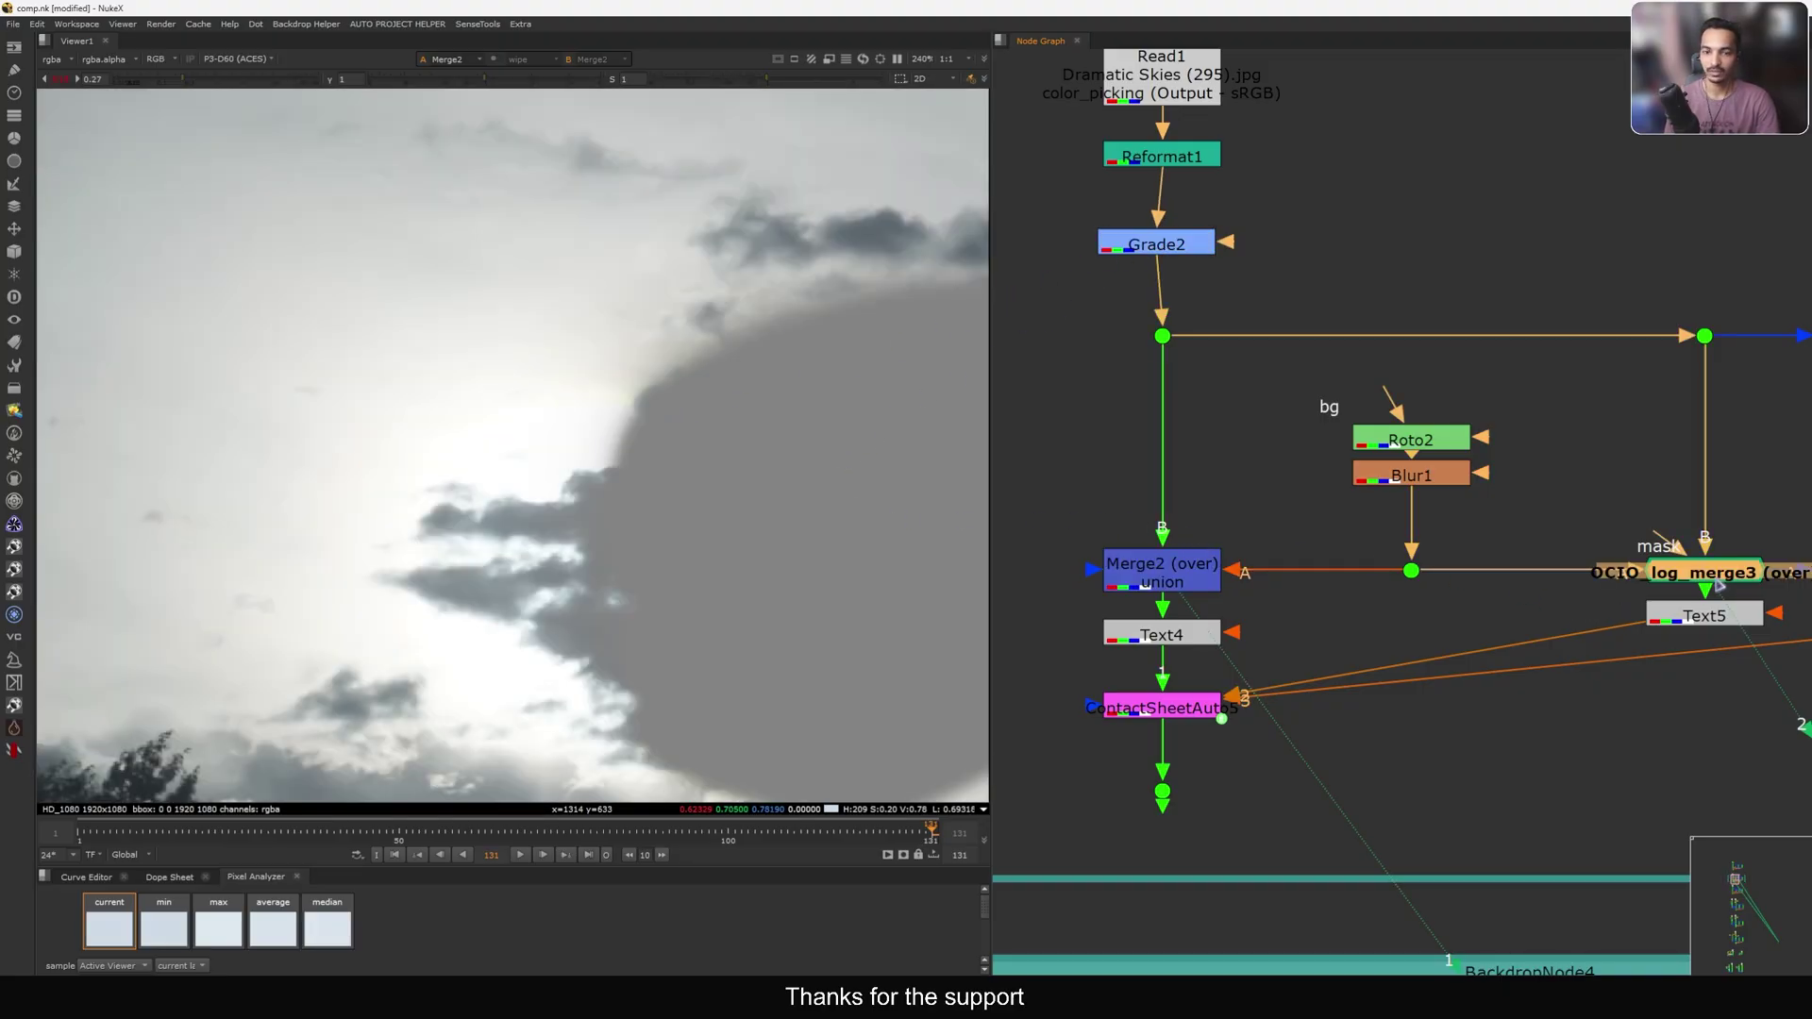
{"action": "key", "text": "1"}
{"action": "scroll", "coordinate": [688, 409], "scroll_direction": "down", "scroll_amount": 4}
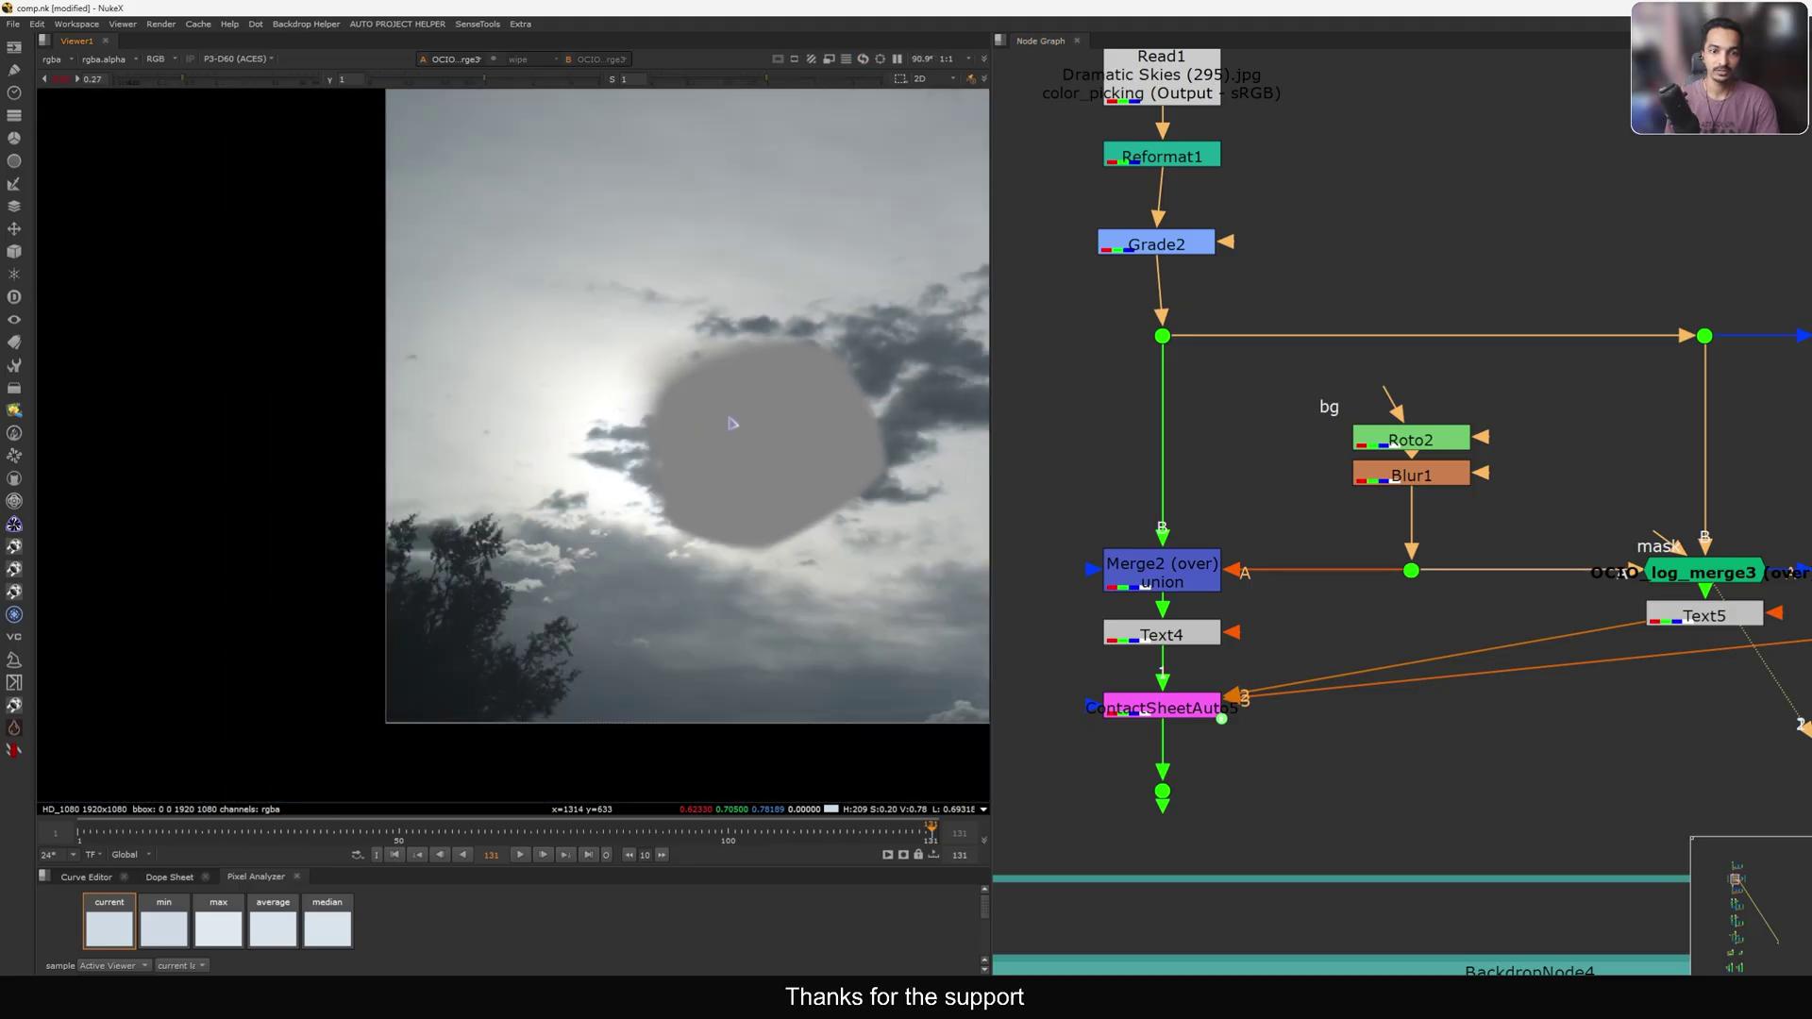
Realign Grade2 in its column and reassign Merge2 and OCIO_log_merge3 to viewer inputs 1 and 2.
{"action": "left_click_drag", "start_coordinate": [1160, 250], "coordinate": [1166, 247]}
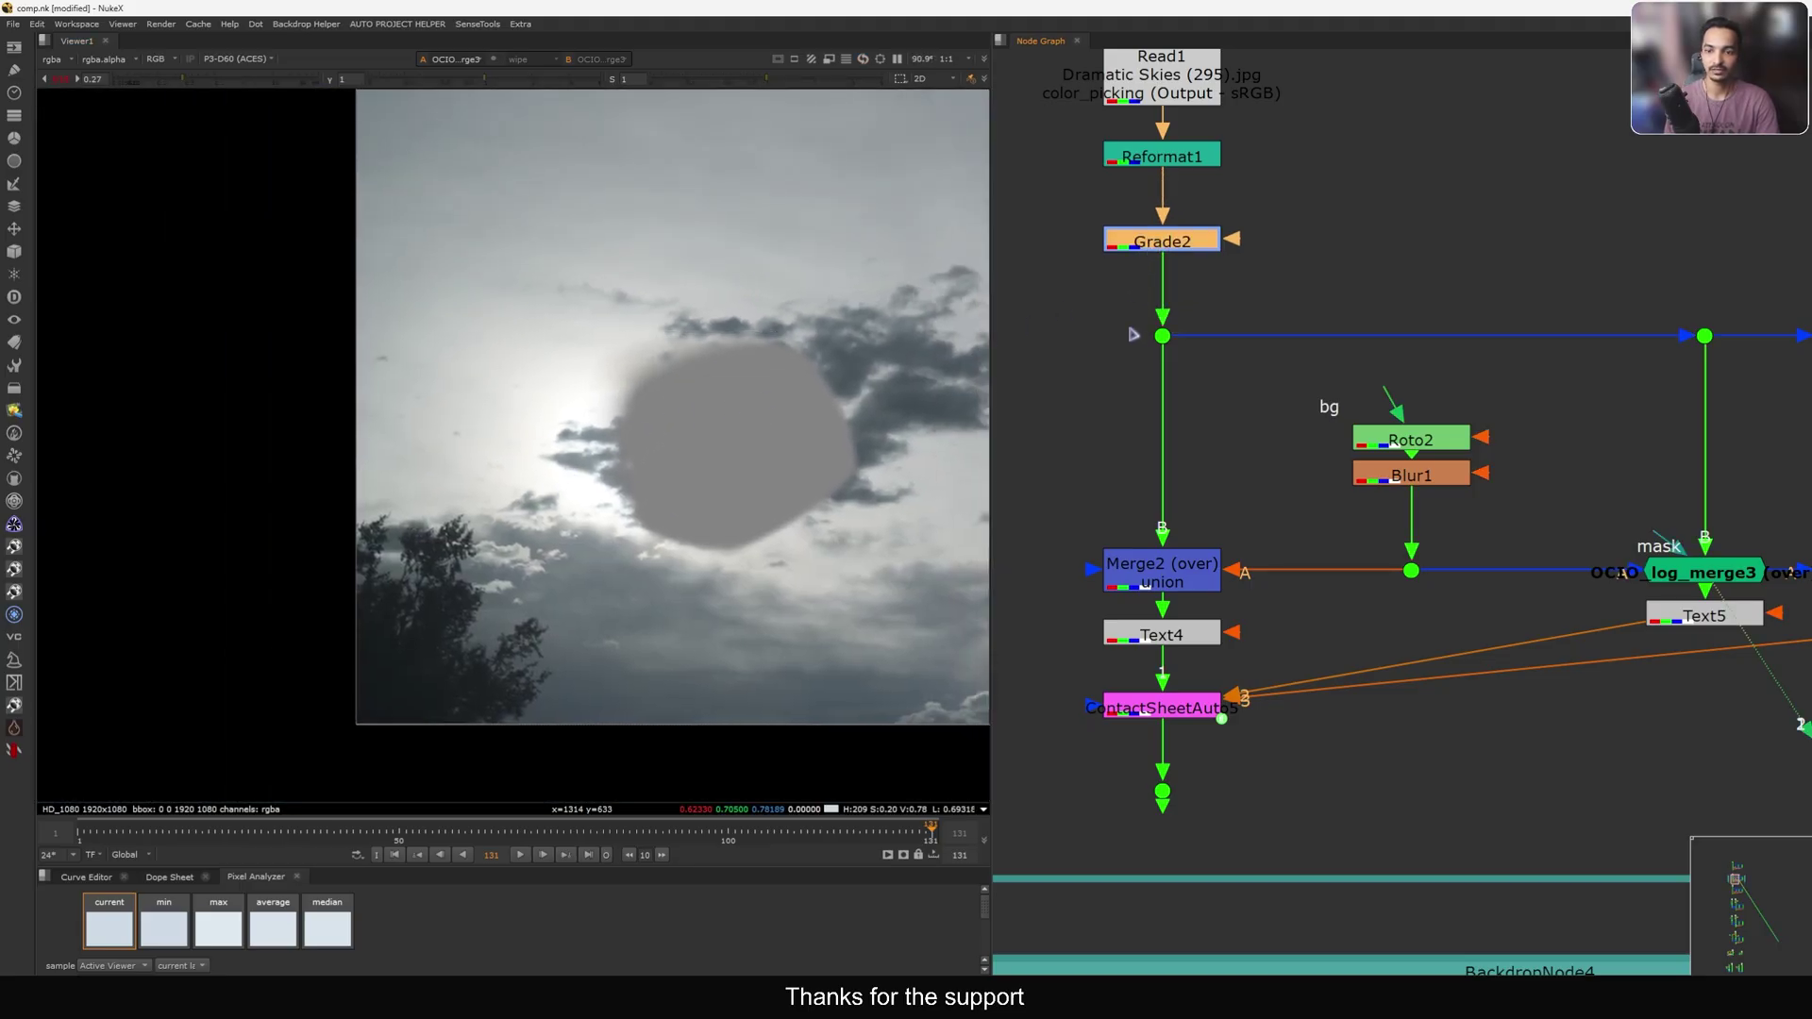
{"action": "left_click", "coordinate": [1188, 562]}
{"action": "key", "text": "1"}
{"action": "left_click", "coordinate": [1688, 578]}
{"action": "key", "text": "2"}
{"action": "left_click", "coordinate": [1170, 241]}
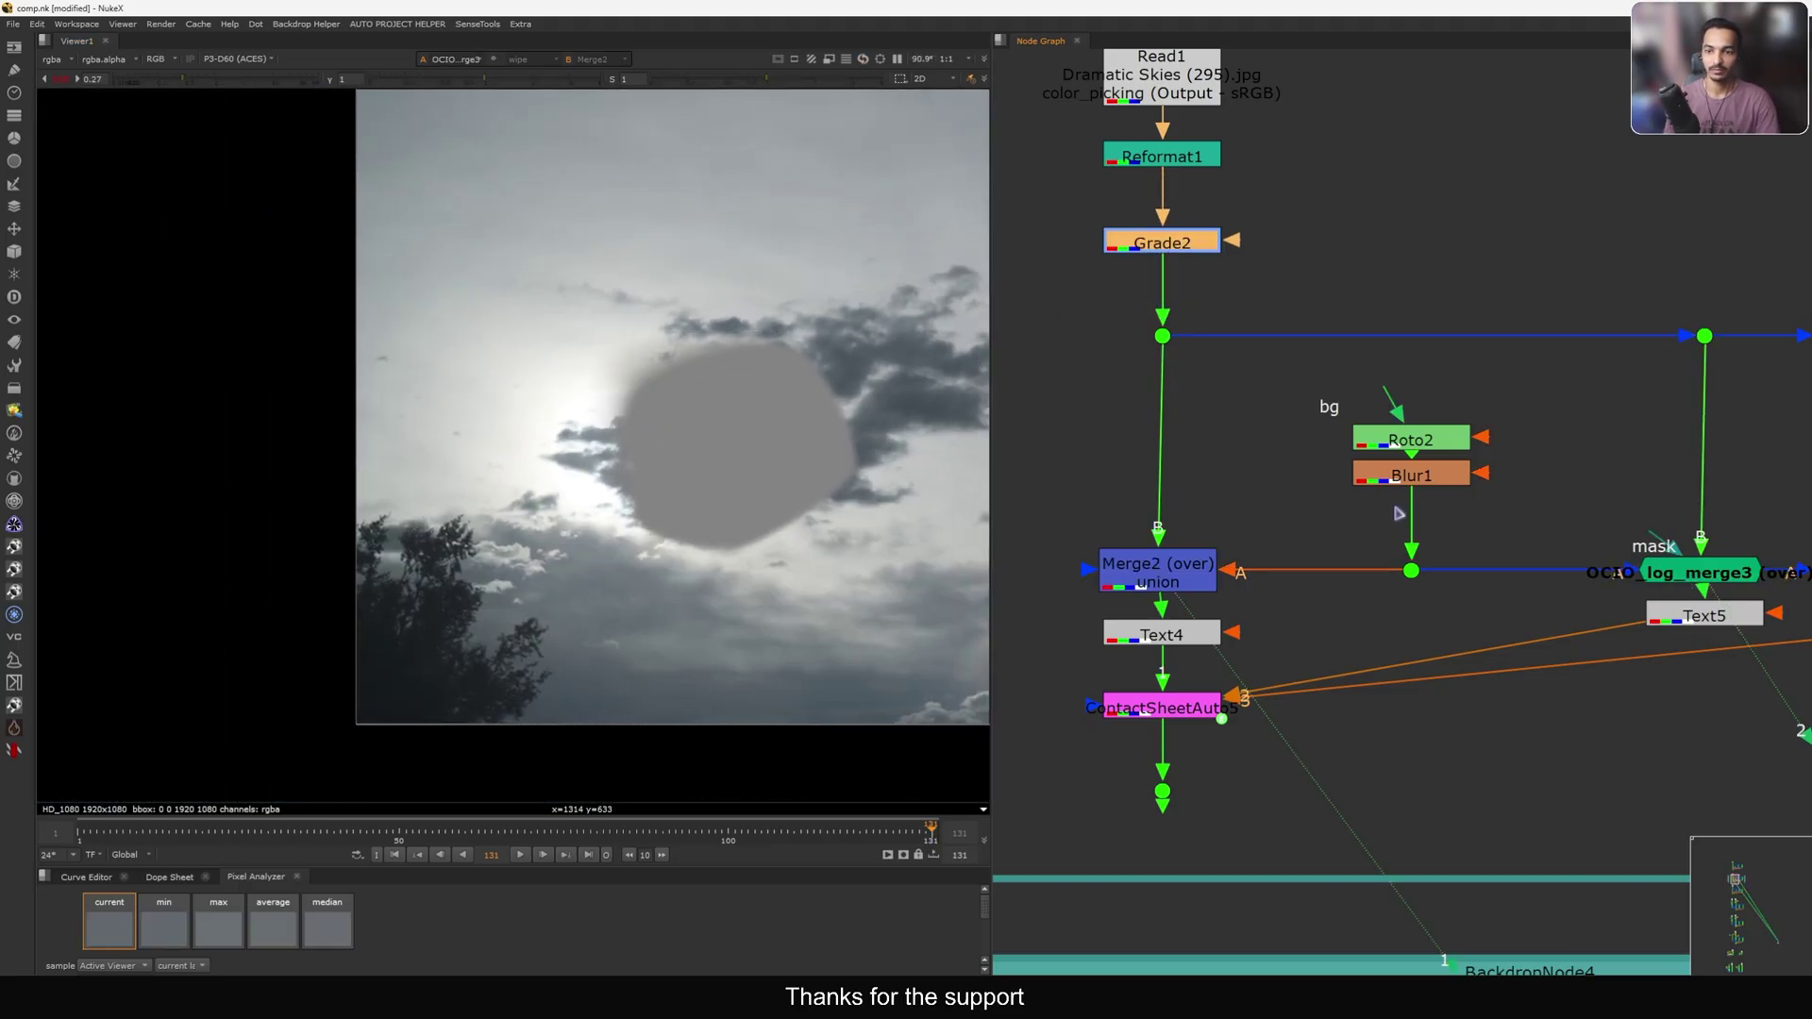
Show the Text5 output below OCIO_log_merge3 in the viewer.
{"action": "scroll", "coordinate": [1344, 572], "scroll_direction": "down", "scroll_amount": 1}
{"action": "scroll", "coordinate": [1320, 466], "scroll_direction": "down", "scroll_amount": 3}
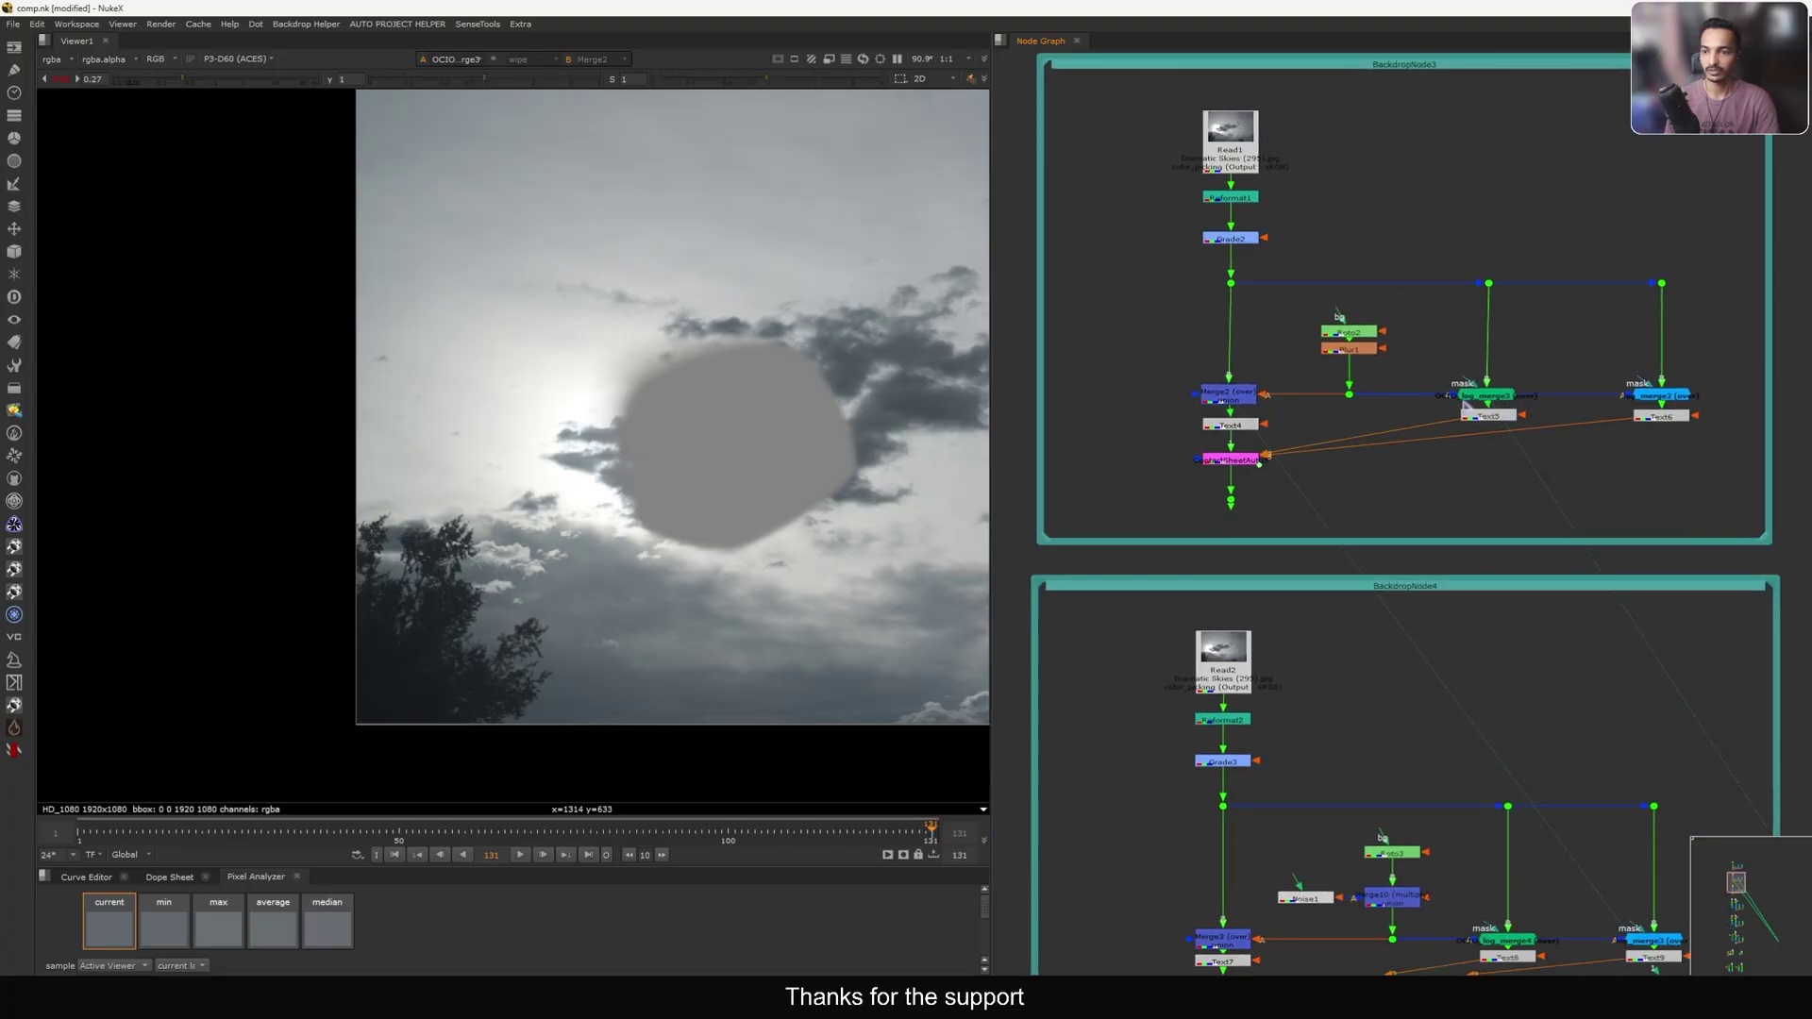
{"action": "scroll", "coordinate": [1471, 405], "scroll_direction": "up", "scroll_amount": 4}
{"action": "left_click", "coordinate": [1472, 427]}
{"action": "key", "text": "1"}
Show the graded sky background of the BackdropNode4 setup in the viewer.
{"action": "scroll", "coordinate": [1517, 248], "scroll_direction": "down", "scroll_amount": 8}
{"action": "middle_click_drag", "start_coordinate": [1436, 461], "coordinate": [1436, 387]}
{"action": "scroll", "coordinate": [1436, 387], "scroll_direction": "up", "scroll_amount": 1}
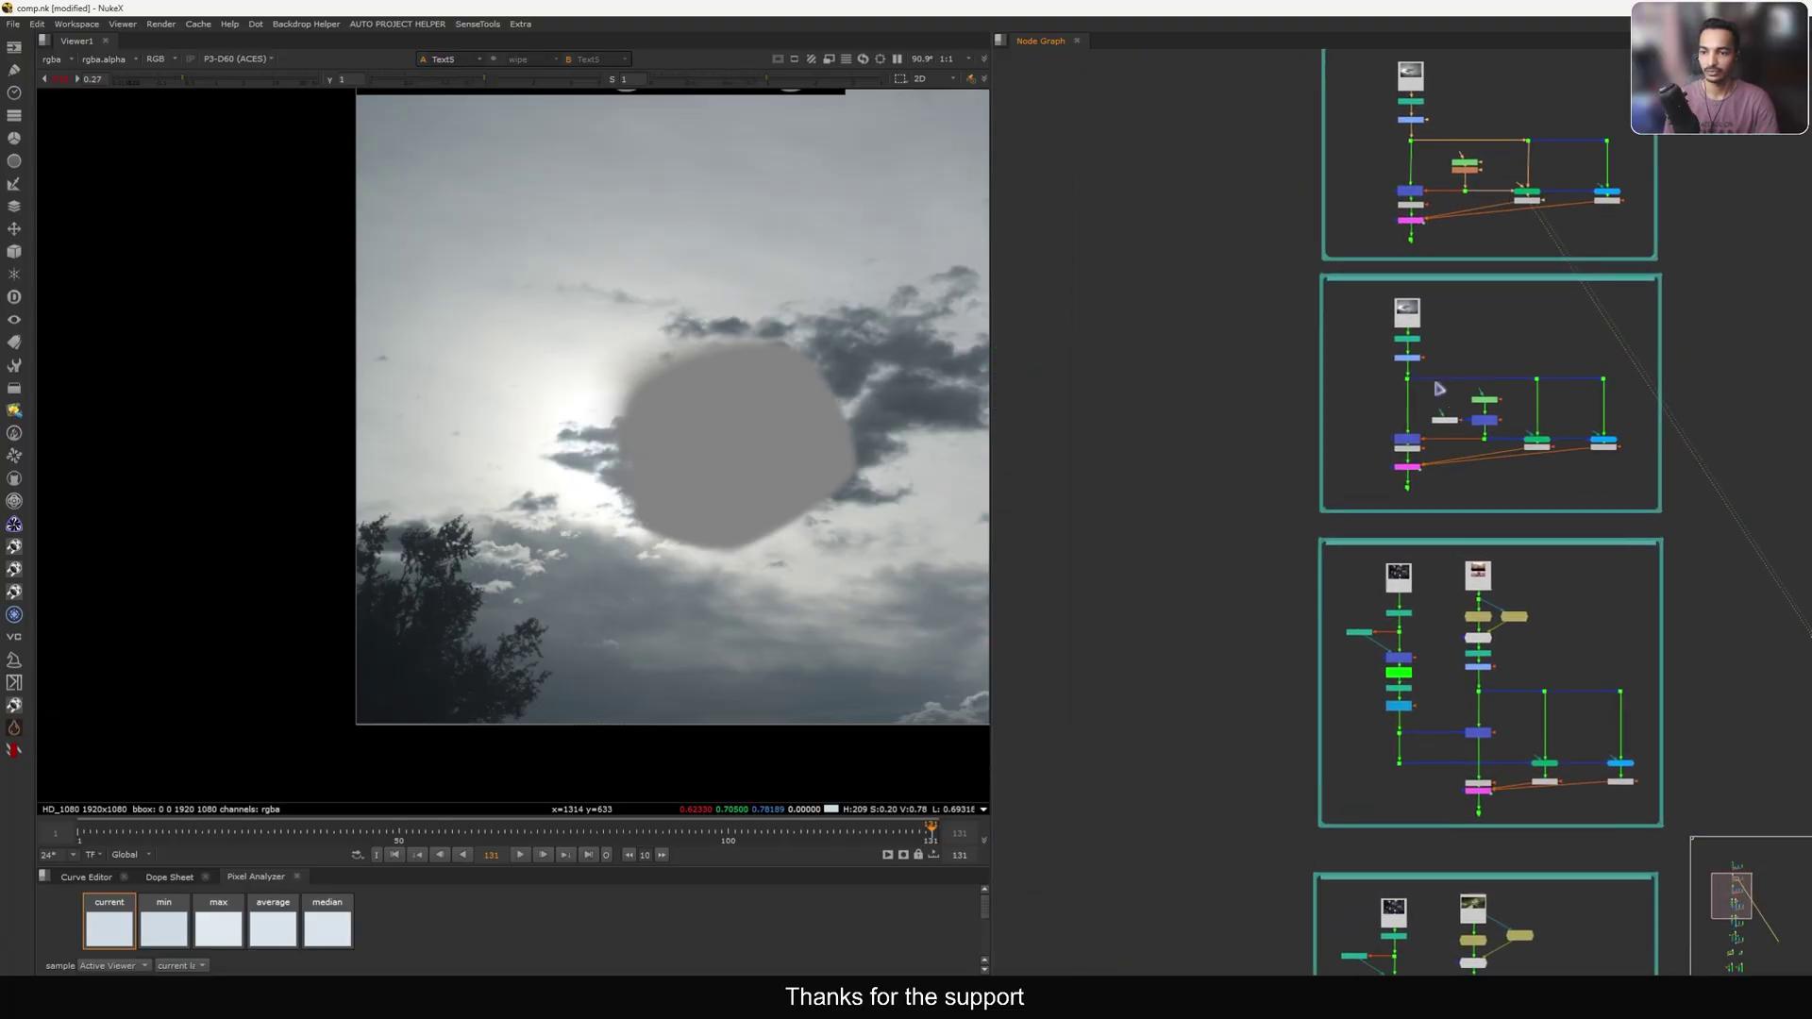
{"action": "scroll", "coordinate": [1406, 387], "scroll_direction": "up", "scroll_amount": 7}
{"action": "left_click_drag", "start_coordinate": [1368, 438], "coordinate": [1444, 337]}
{"action": "key", "text": "1"}
{"action": "middle_click_drag", "start_coordinate": [1446, 396], "coordinate": [1409, 423]}
{"action": "middle_click_drag", "start_coordinate": [1394, 504], "coordinate": [1381, 393]}
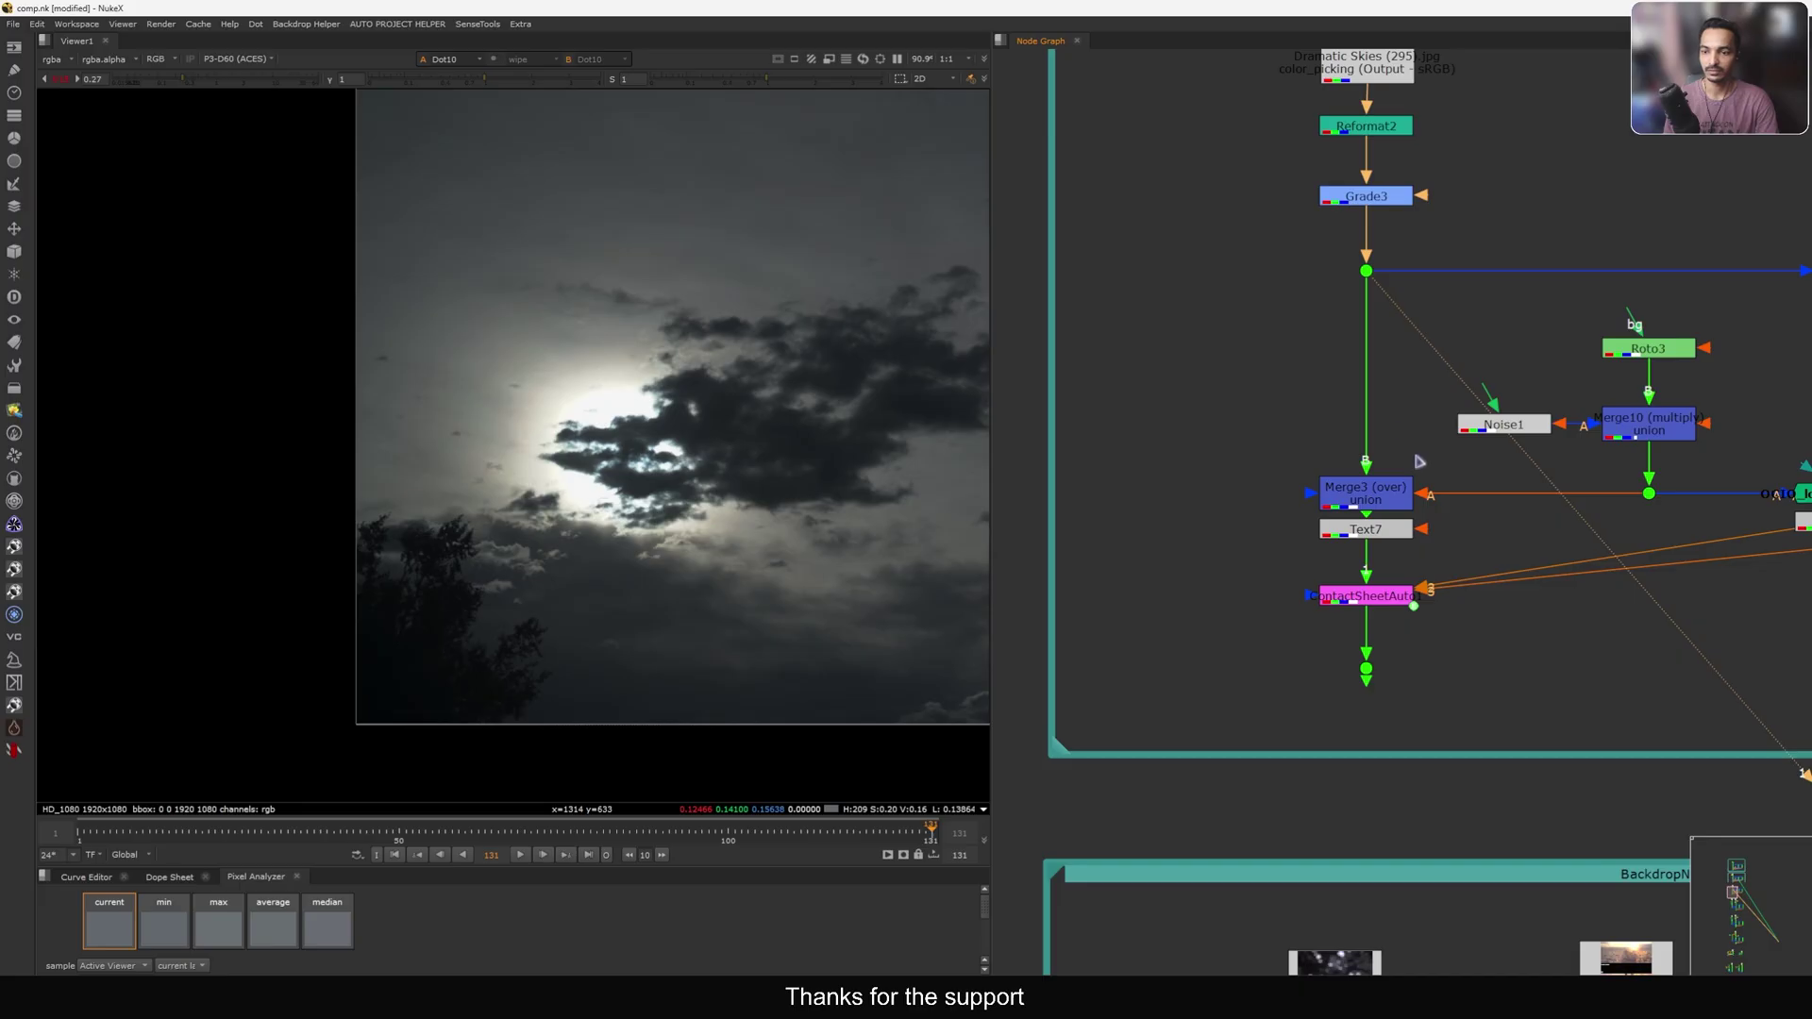
Show the Merge3 noise composite and set the viewer gain to 0.42 to examine its edge near the sun.
{"action": "middle_click_drag", "start_coordinate": [1420, 461], "coordinate": [1390, 421]}
{"action": "left_click", "coordinate": [1369, 463]}
{"action": "key", "text": "1"}
{"action": "left_click", "coordinate": [60, 78]}
{"action": "scroll", "coordinate": [651, 425], "scroll_direction": "up", "scroll_amount": 3}
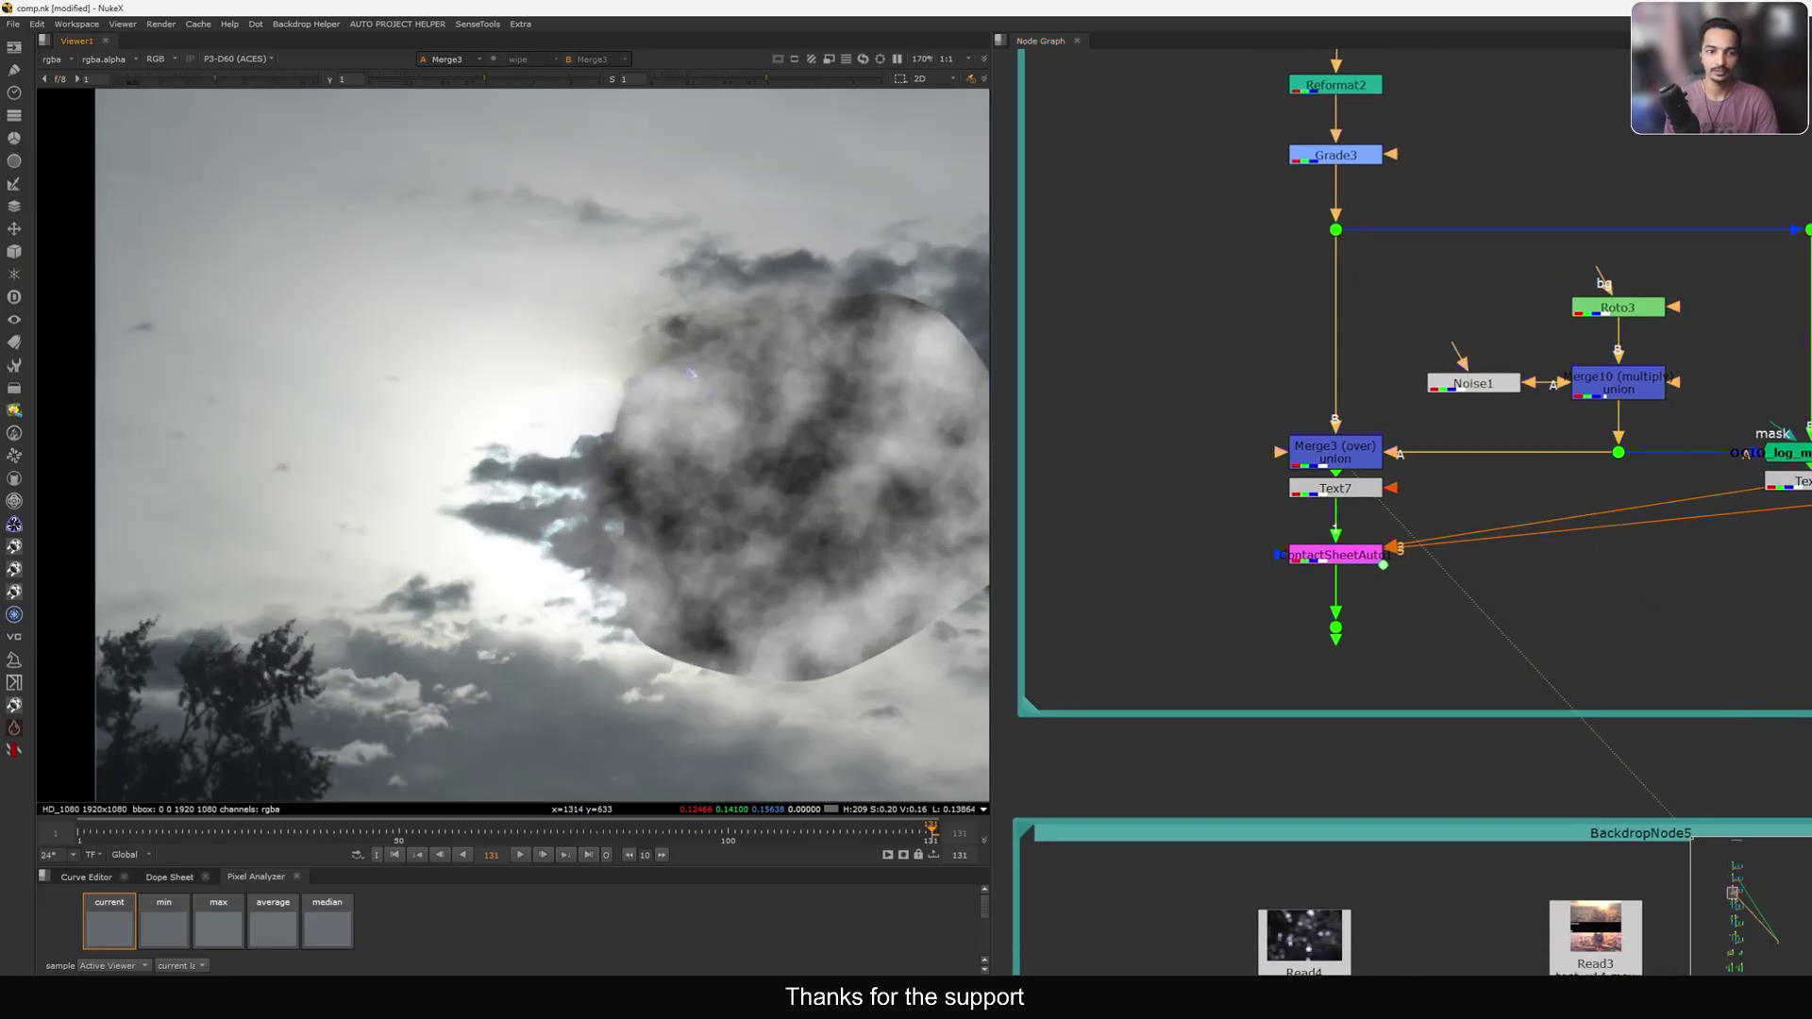
{"action": "left_click", "coordinate": [200, 83]}
{"action": "middle_click_drag", "start_coordinate": [755, 388], "coordinate": [590, 349]}
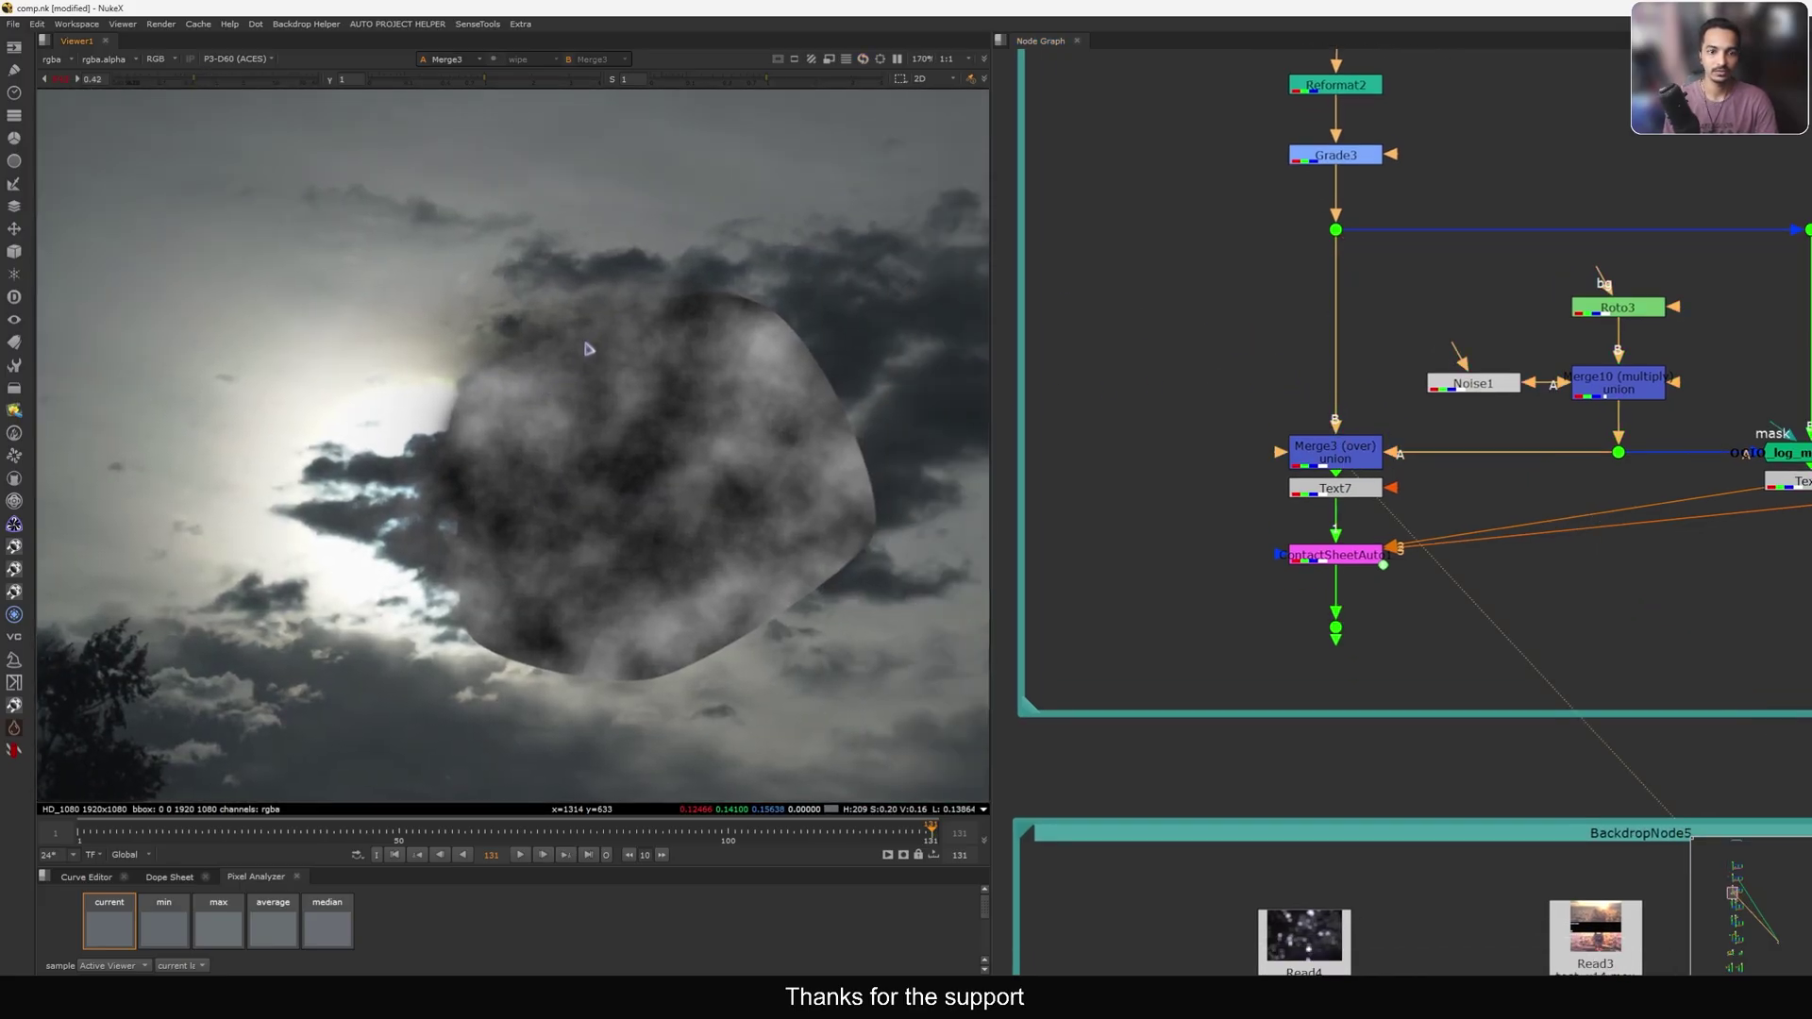
Show the OCIO_log_merge4 result in the viewer in place of Merge3.
{"action": "middle_click_drag", "start_coordinate": [1449, 522], "coordinate": [1330, 531]}
{"action": "left_click", "coordinate": [1197, 467]}
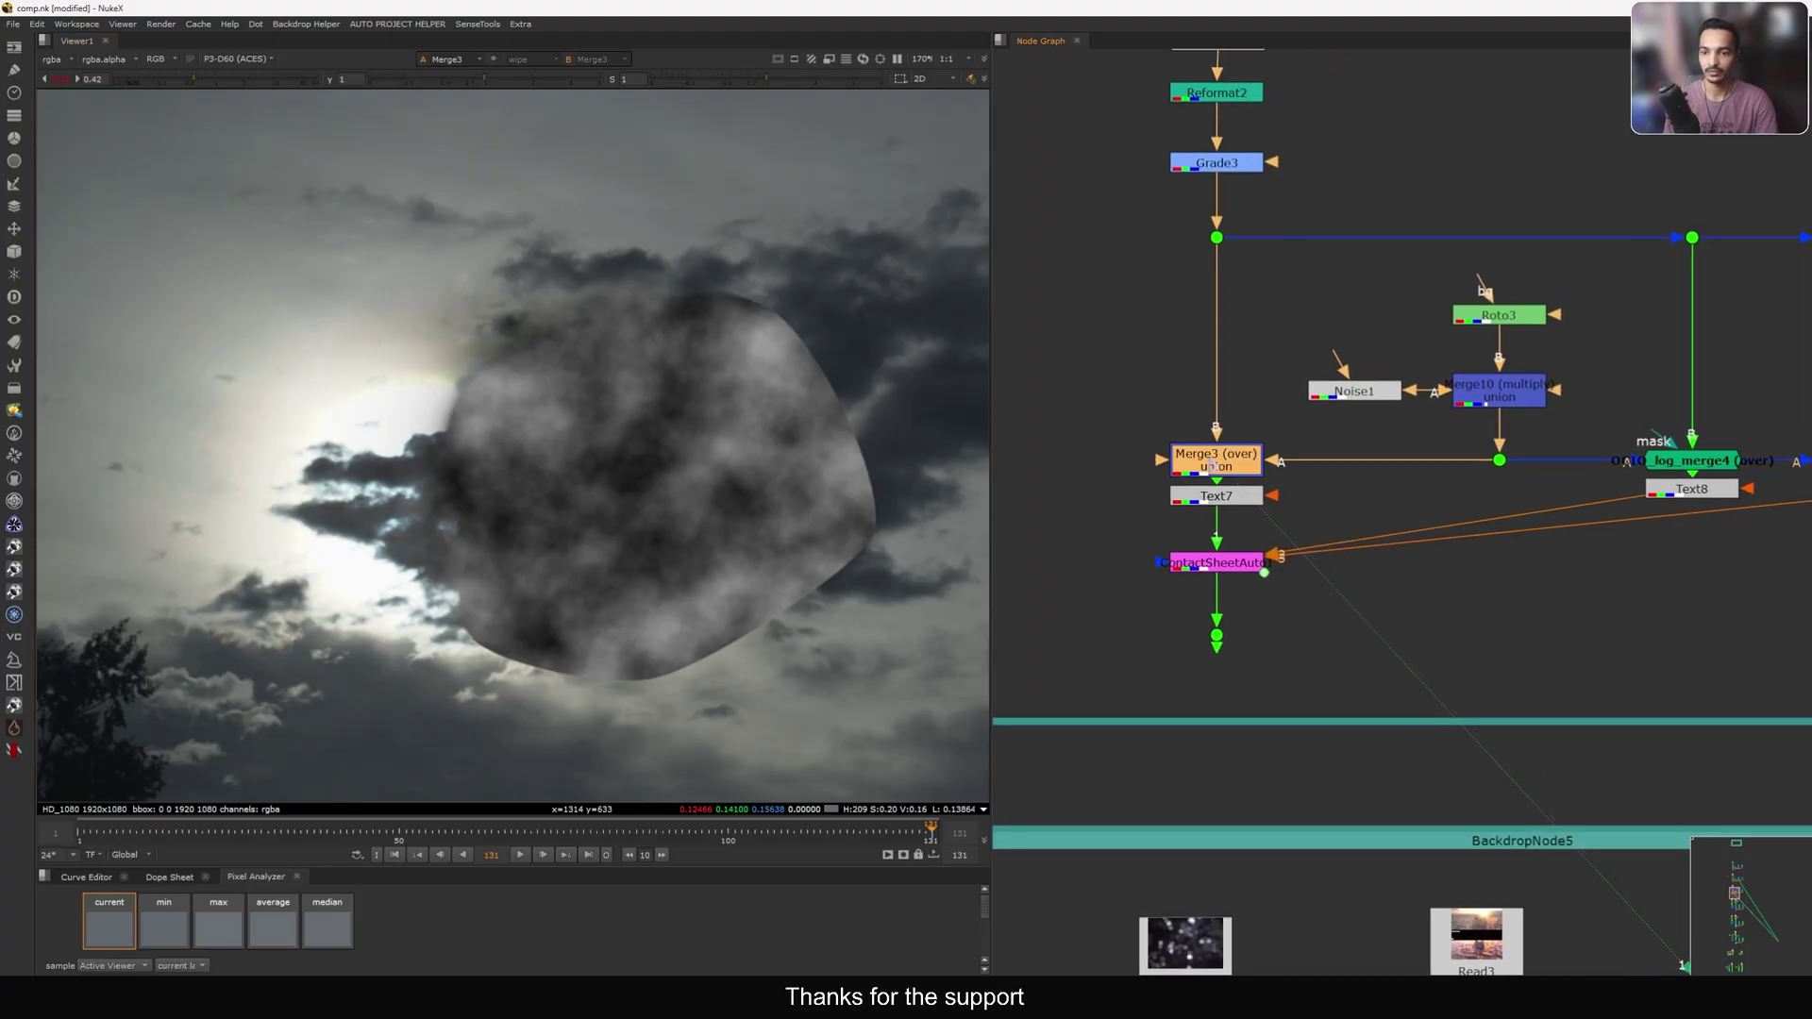
{"action": "left_click", "coordinate": [1321, 487]}
{"action": "middle_click_drag", "start_coordinate": [1422, 488], "coordinate": [1185, 516]}
{"action": "left_click_drag", "start_coordinate": [1596, 447], "coordinate": [1364, 520]}
{"action": "key", "text": "1"}
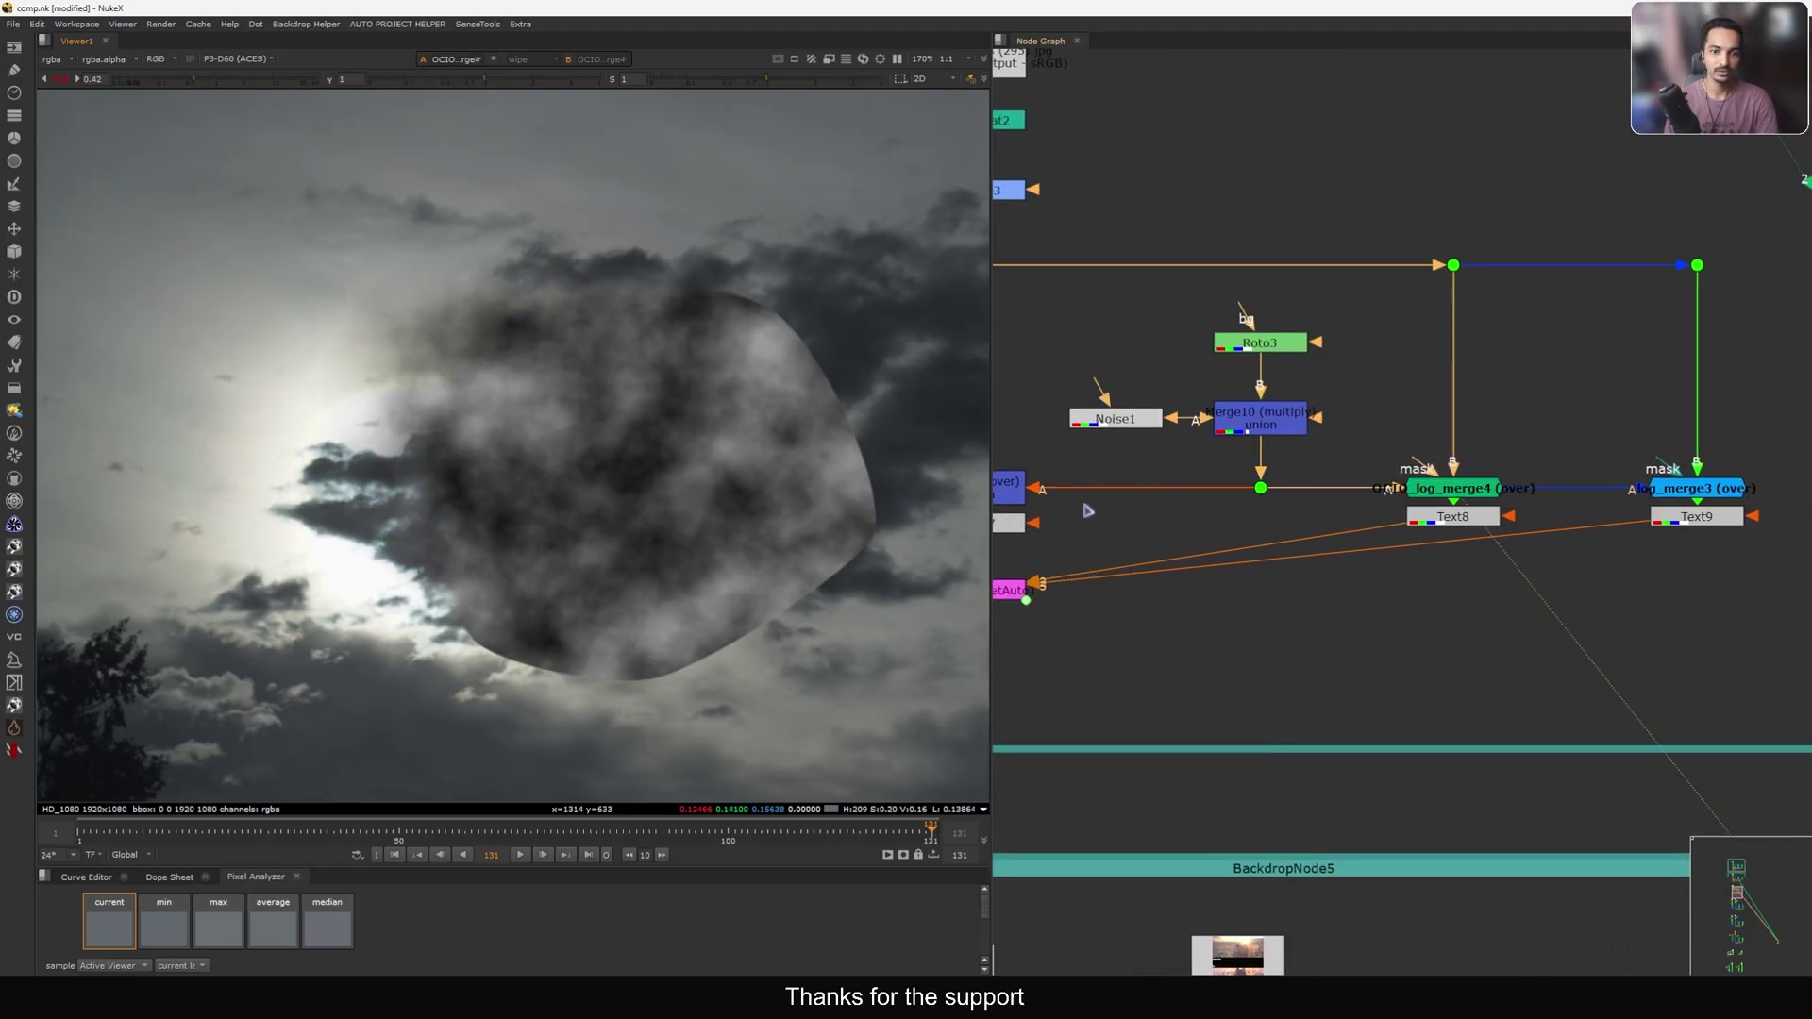
Insert a Blur node with size 5.4 between Roto3 and Merge10 to soften the shape.
{"action": "middle_click_drag", "start_coordinate": [1087, 508], "coordinate": [1231, 450]}
{"action": "left_click", "coordinate": [1405, 398]}
{"action": "left_click", "coordinate": [1417, 318]}
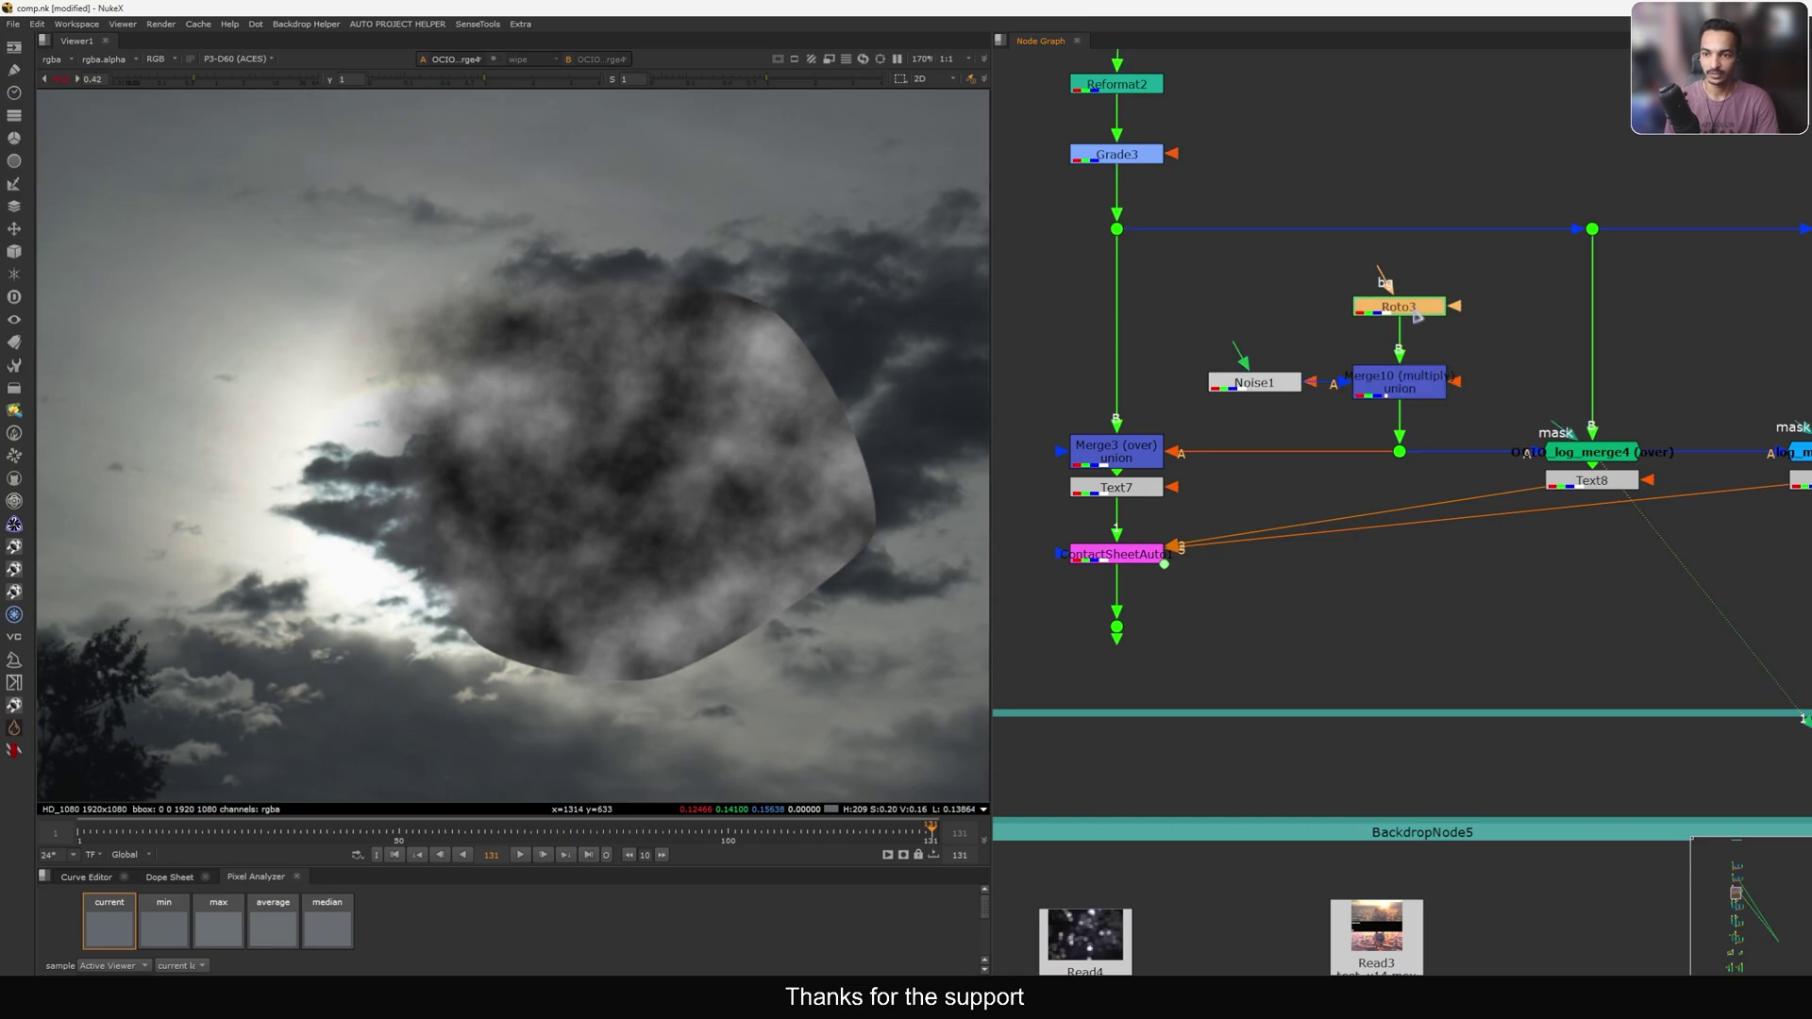
{"action": "key", "text": "b"}
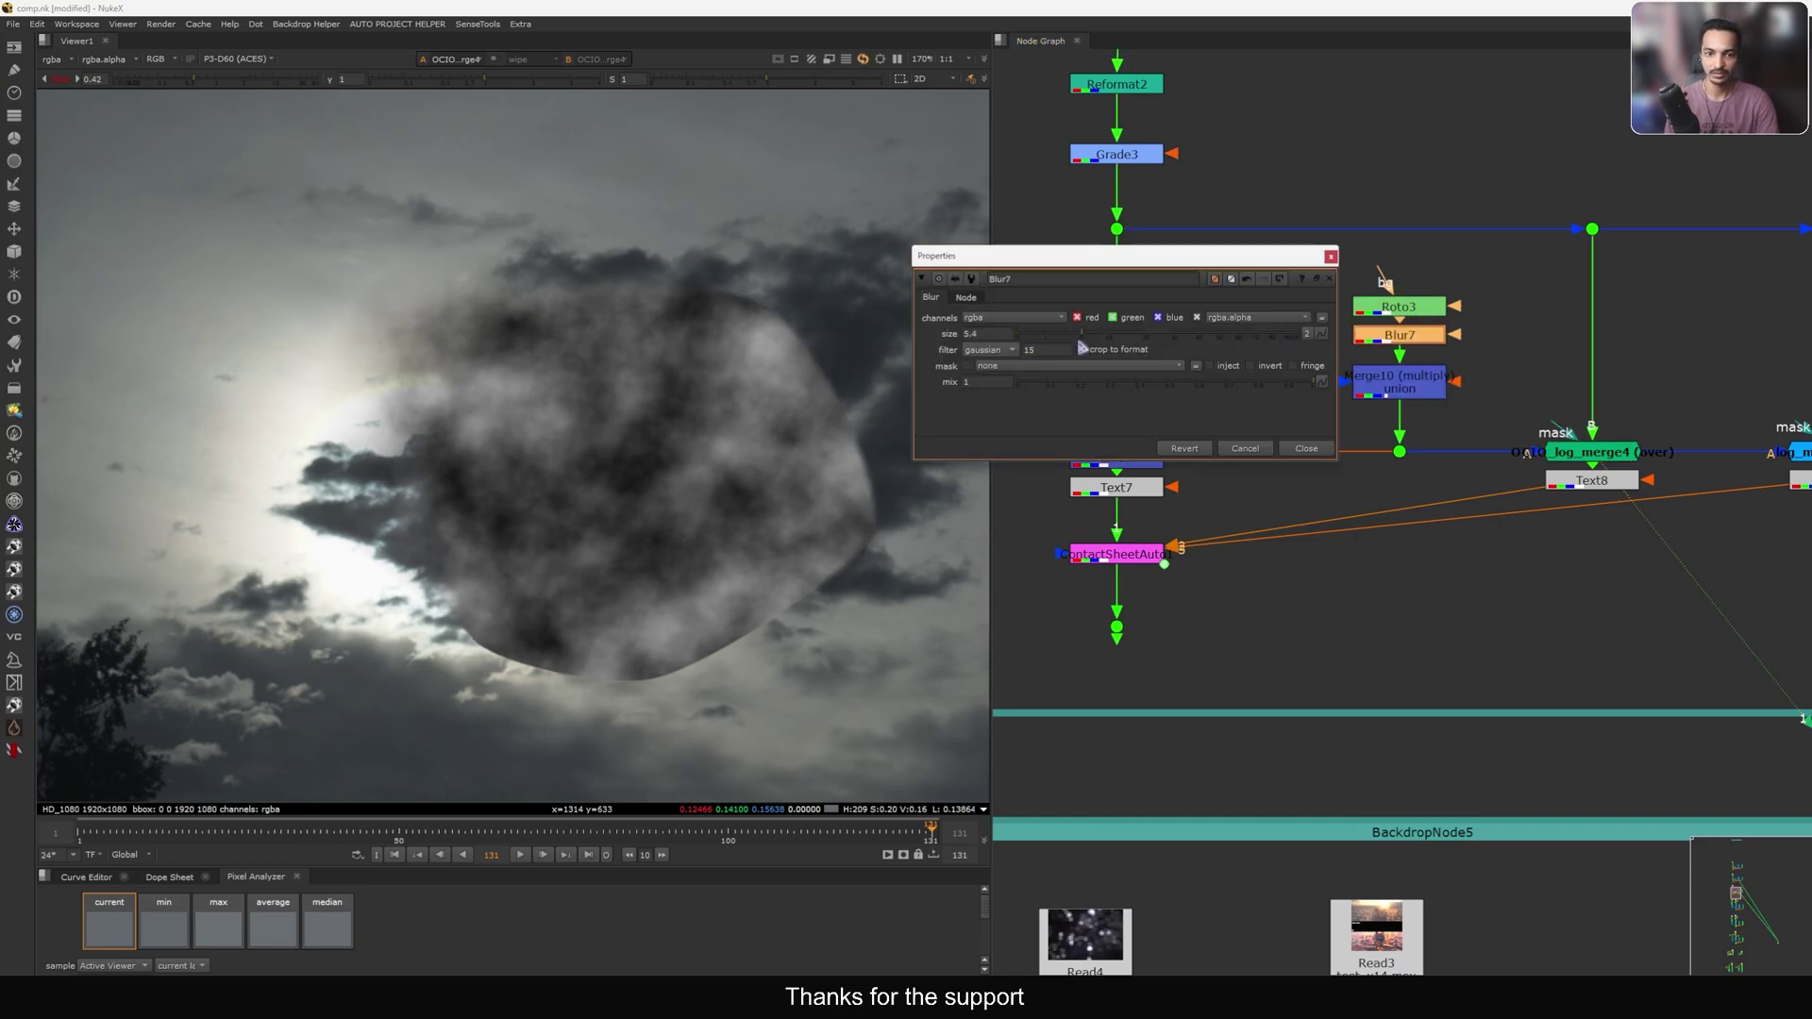
{"action": "left_click", "coordinate": [1293, 448]}
Compare the blurred edges of Merge3 and OCIO_log_merge4 through viewer inputs 1 and 2.
{"action": "left_click", "coordinate": [1142, 460]}
{"action": "key", "text": "1"}
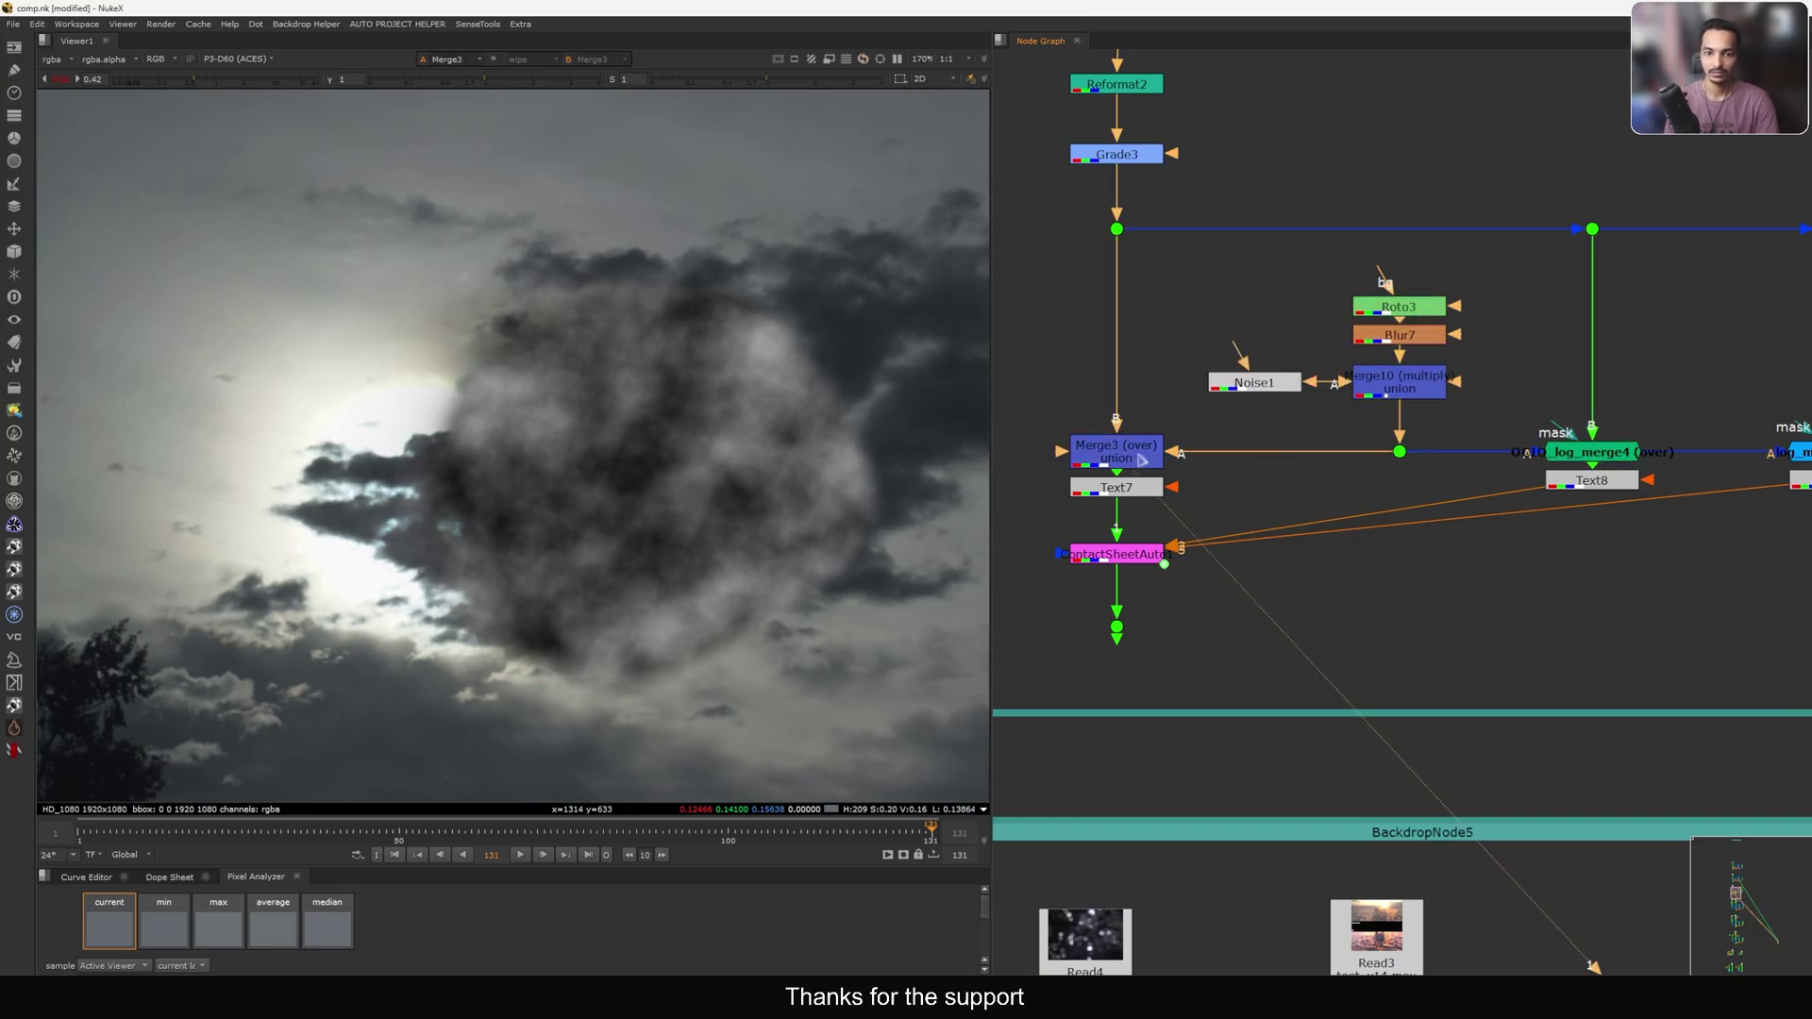
{"action": "left_click", "coordinate": [1610, 457]}
{"action": "key", "text": "1"}
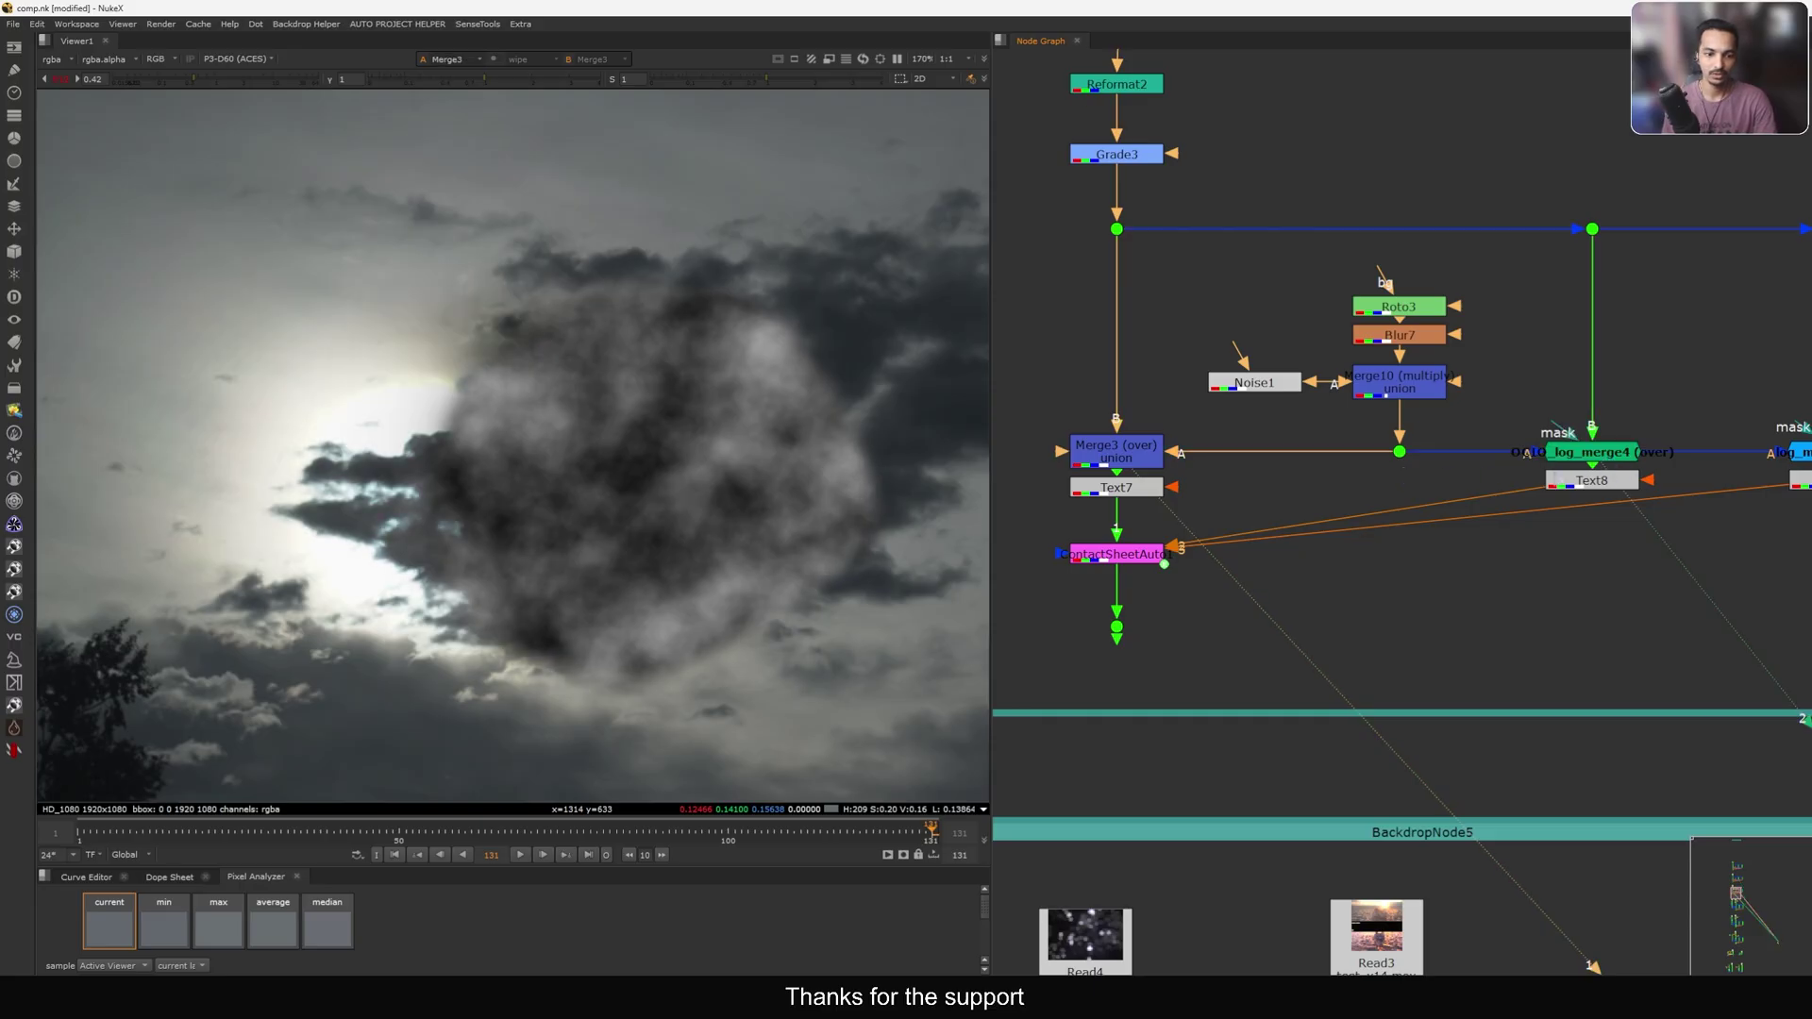
{"action": "key", "text": "1"}
{"action": "key", "text": "2"}
Examine the noise edge beside the sun up close in the Merge3 and OCIO_log_merge4 results.
{"action": "scroll", "coordinate": [300, 520], "scroll_direction": "up", "scroll_amount": 3}
{"action": "left_click_drag", "start_coordinate": [668, 415], "coordinate": [608, 483]}
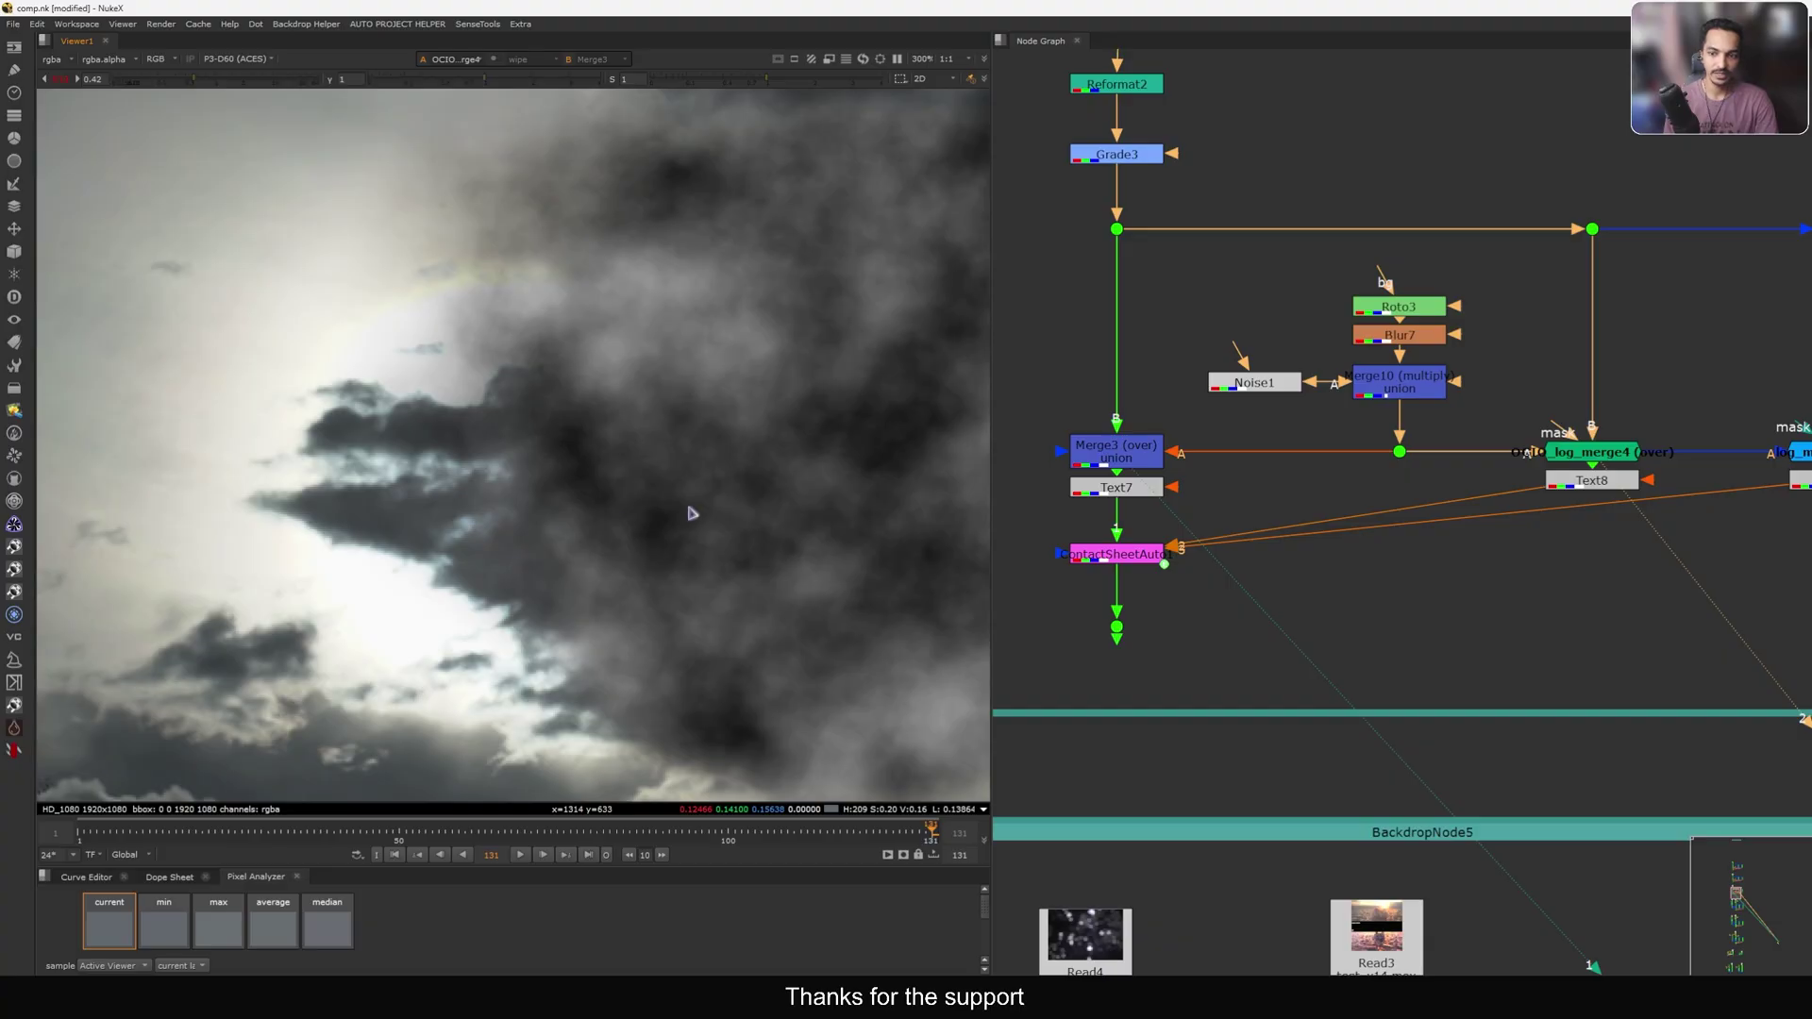
{"action": "left_click", "coordinate": [1117, 460]}
{"action": "key", "text": "1"}
{"action": "left_click", "coordinate": [1568, 460]}
{"action": "key", "text": "1"}
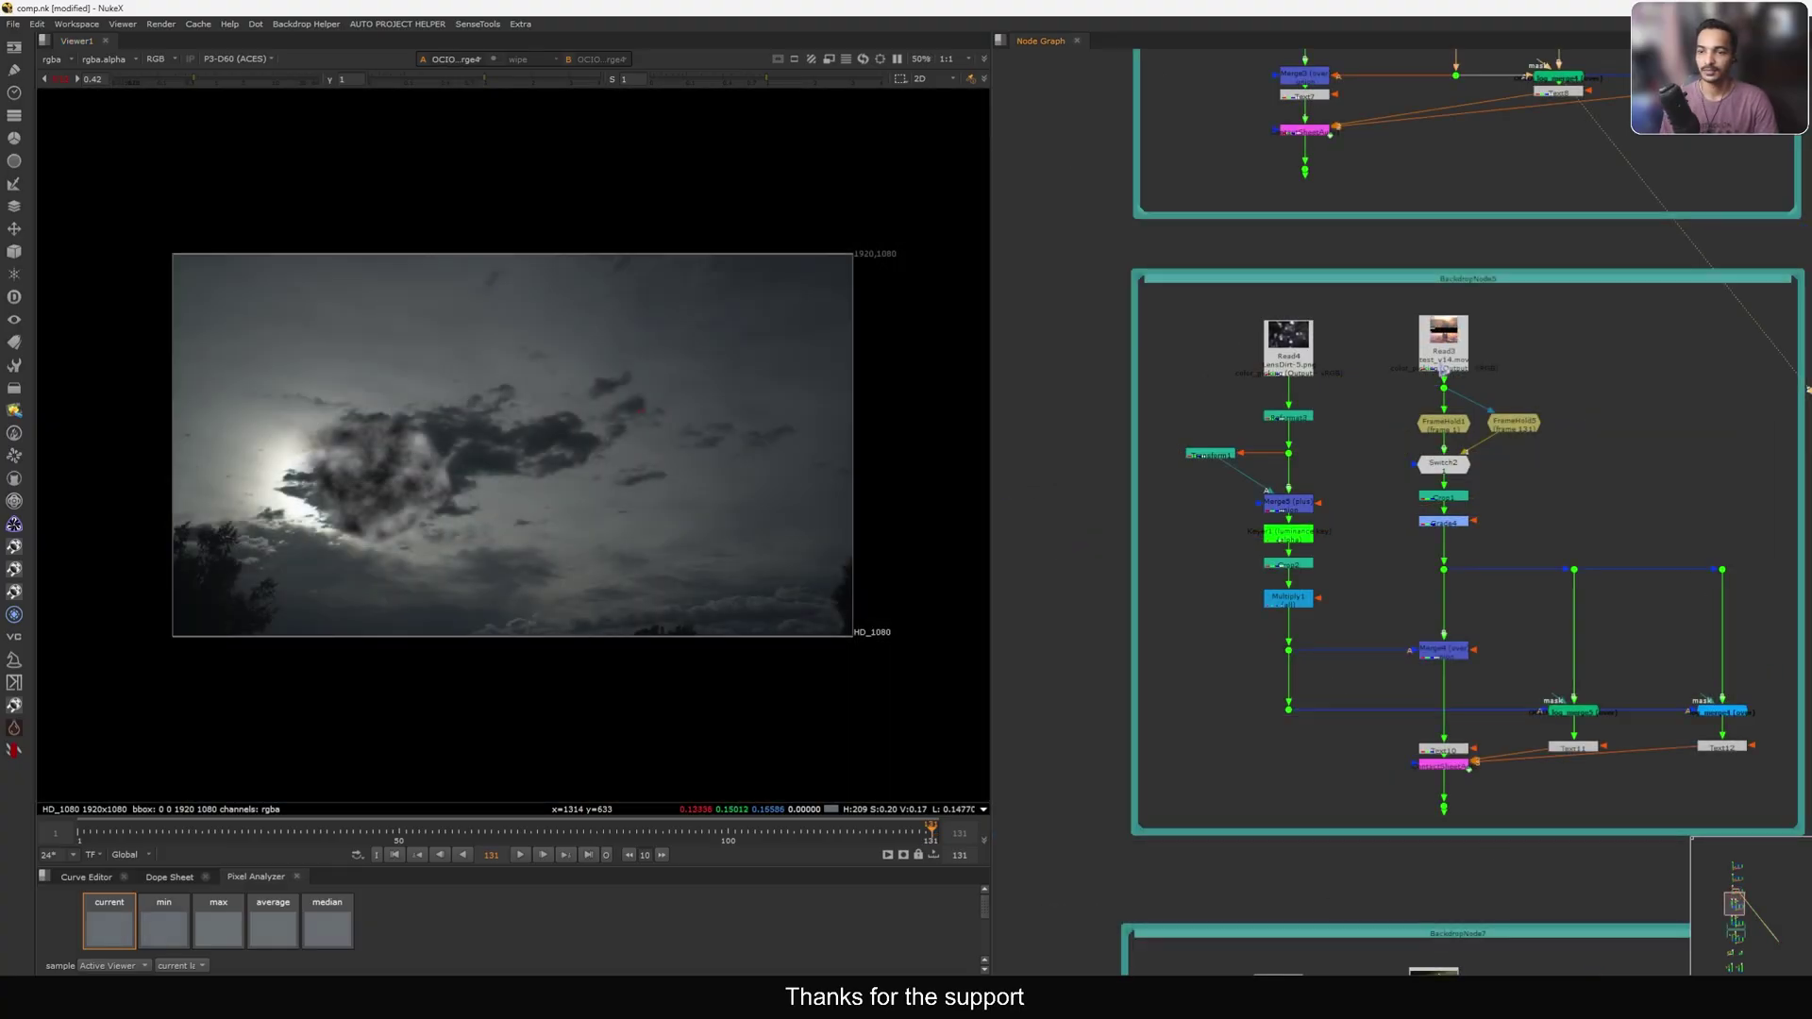
Show the sea plate at the dot below Grade4 in the viewer and reset the viewer gain to 1.
{"action": "left_click", "coordinate": [1443, 336]}
{"action": "key", "text": "1"}
{"action": "left_click", "coordinate": [1444, 460]}
{"action": "key", "text": "1"}
{"action": "left_click", "coordinate": [1440, 570]}
{"action": "key", "text": "1"}
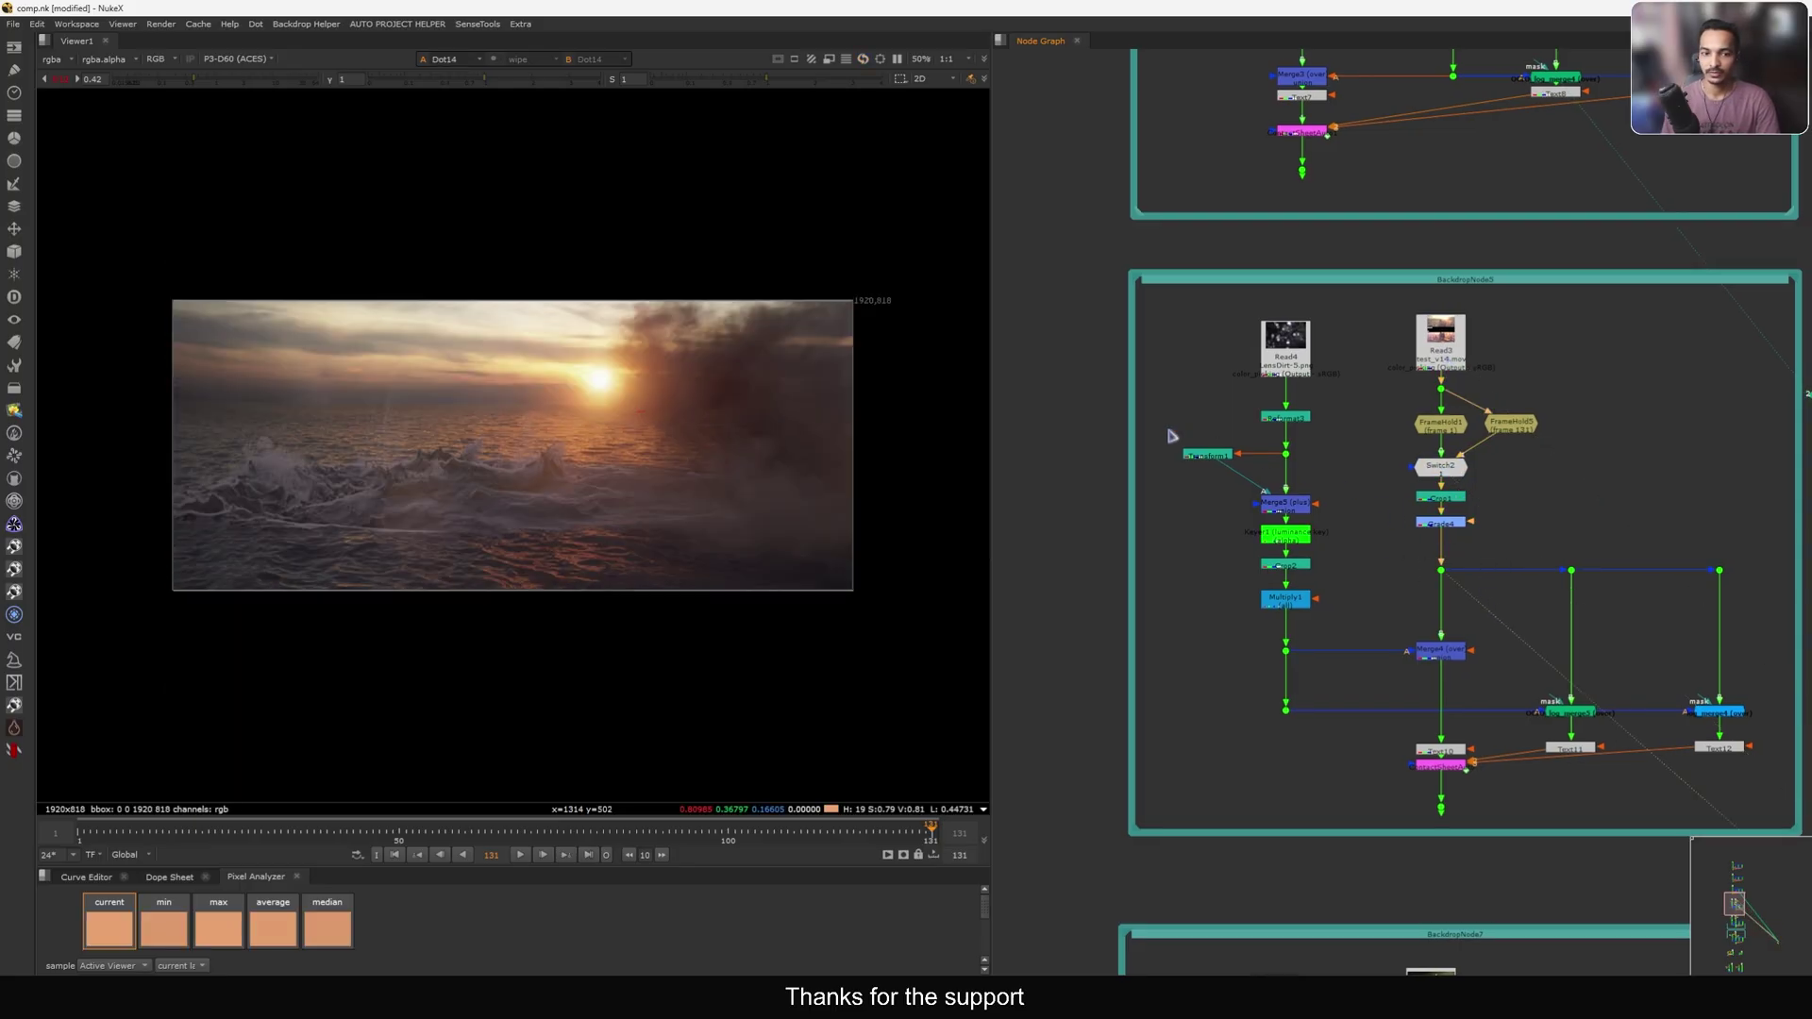
{"action": "mouse_move", "coordinate": [229, 79]}
{"action": "left_mouse_down"}
{"action": "mouse_move", "coordinate": [251, 79]}
{"action": "mouse_move", "coordinate": [214, 81]}
{"action": "left_mouse_up"}
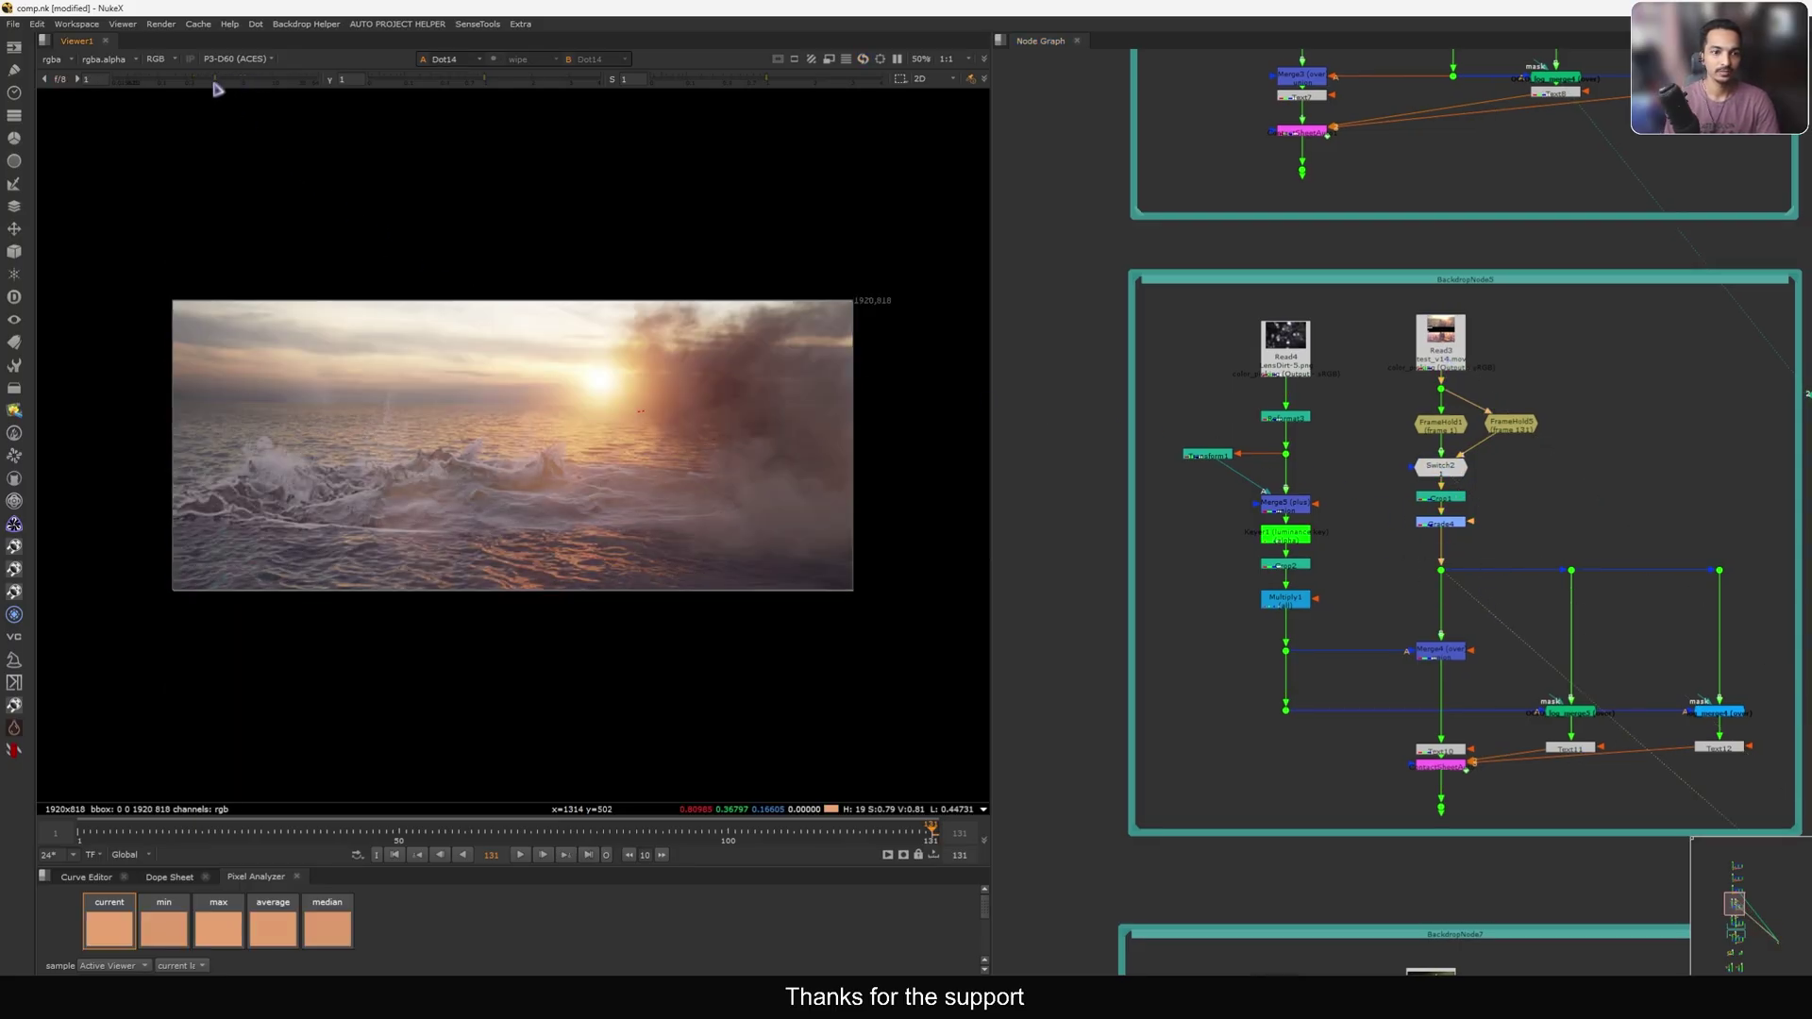
Toggle the Switch2 node and leave it disabled so the sea plate uses the FrameHold1 frame.
{"action": "scroll", "coordinate": [1450, 455], "scroll_direction": "up", "scroll_amount": 3}
{"action": "left_click", "coordinate": [1435, 491]}
{"action": "key", "text": "d"}
{"action": "key", "text": "d"}
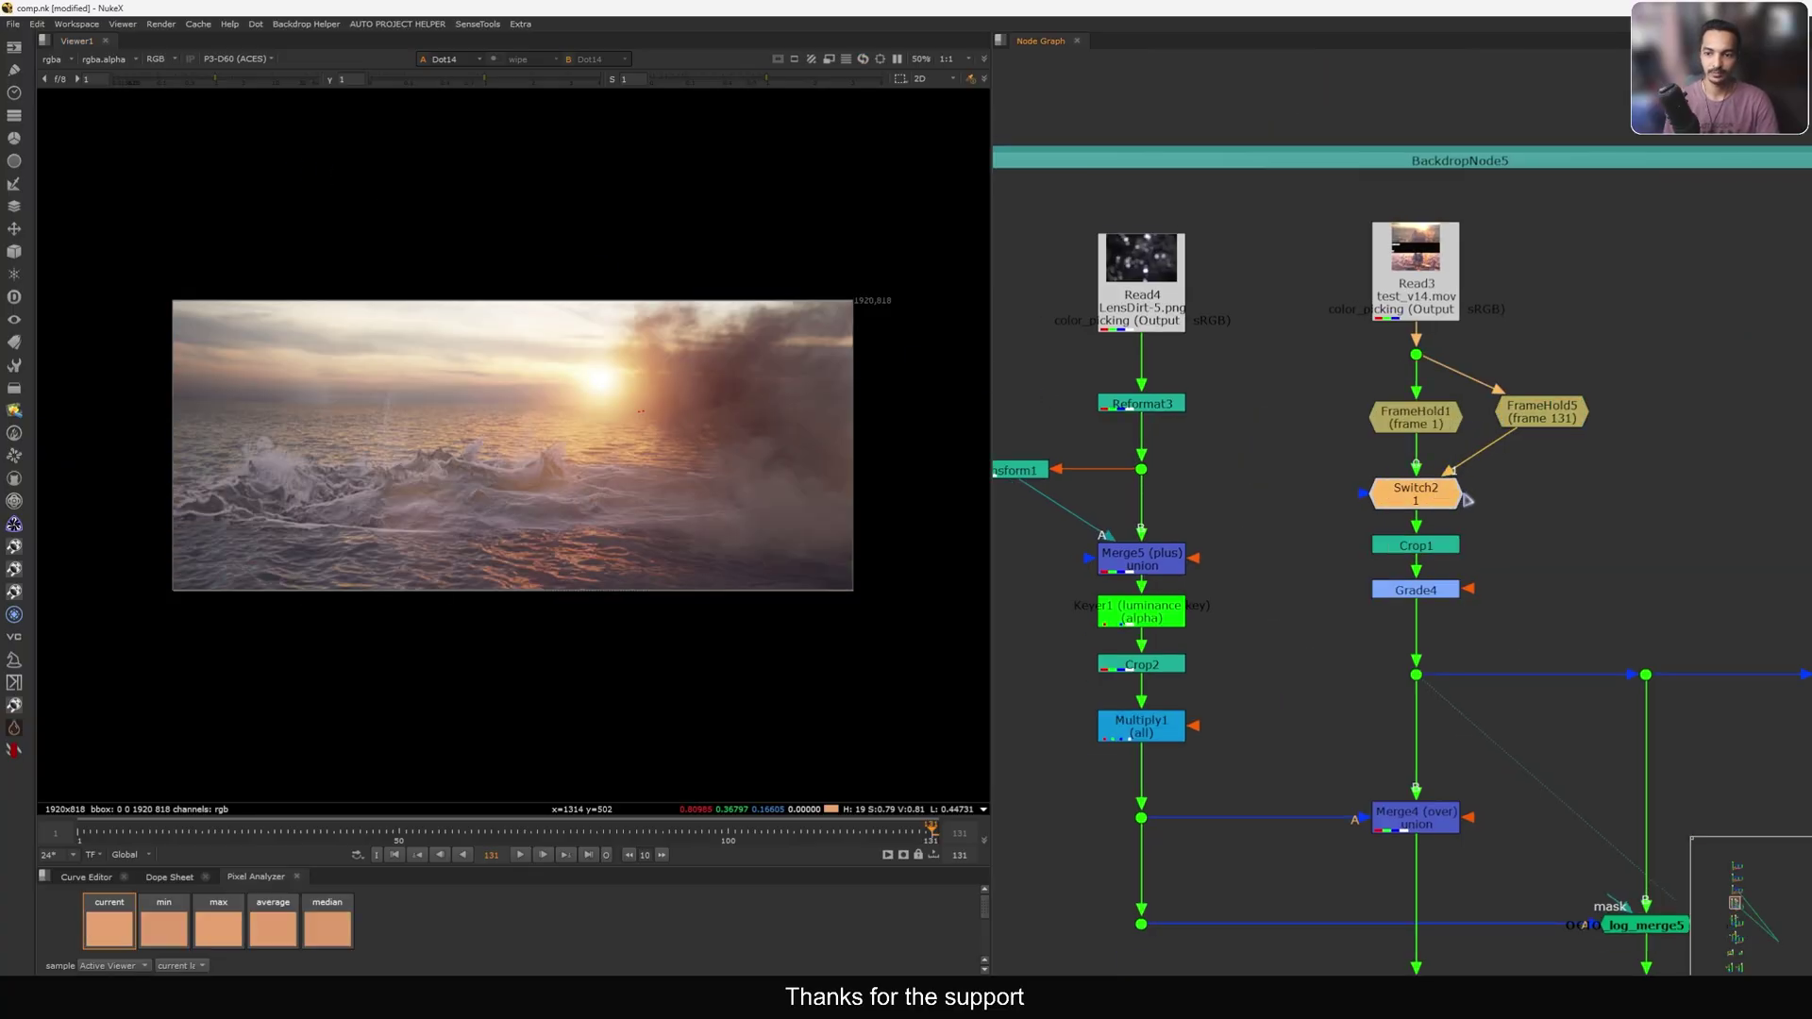
{"action": "key", "text": "d"}
{"action": "middle_click_drag", "start_coordinate": [1255, 550], "coordinate": [1314, 441]}
{"action": "middle_click_drag", "start_coordinate": [1432, 320], "coordinate": [1412, 389]}
{"action": "middle_click_drag", "start_coordinate": [1433, 528], "coordinate": [1450, 602]}
Check the held sea plate in the viewer at Crop1 and then at Grade4.
{"action": "left_click", "coordinate": [1204, 335]}
{"action": "scroll", "coordinate": [1202, 316], "scroll_direction": "up", "scroll_amount": 2}
{"action": "key", "text": "1"}
{"action": "left_click", "coordinate": [1030, 354]}
{"action": "middle_click_drag", "start_coordinate": [1462, 472], "coordinate": [1424, 438]}
{"action": "key", "text": "1"}
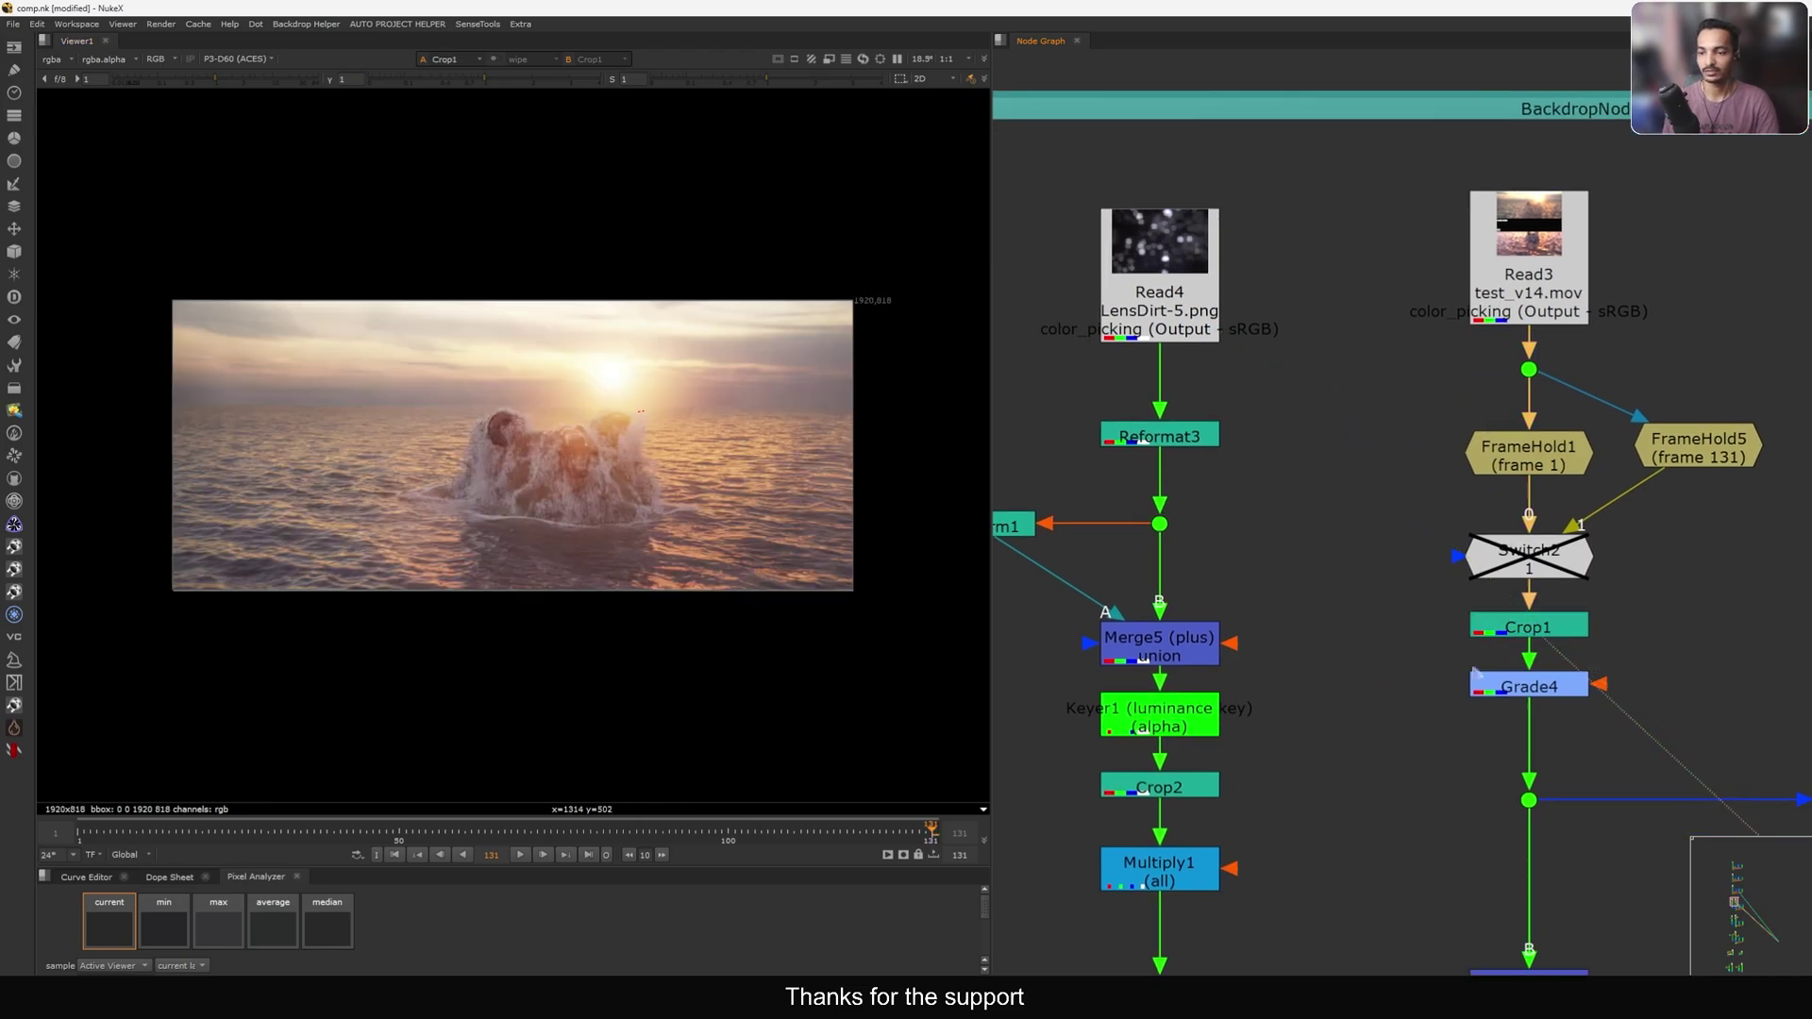
{"action": "left_click_drag", "start_coordinate": [1689, 655], "coordinate": [1492, 715]}
Show Reformat3 and then Merge5 in the viewer to examine the lens dirt before and after the plus merge.
{"action": "scroll", "coordinate": [1492, 715], "scroll_direction": "down", "scroll_amount": 2}
{"action": "middle_click_drag", "start_coordinate": [1493, 715], "coordinate": [1552, 576]}
{"action": "scroll", "coordinate": [1341, 532], "scroll_direction": "up", "scroll_amount": 3}
{"action": "middle_click_drag", "start_coordinate": [1359, 535], "coordinate": [1379, 529]}
{"action": "left_click", "coordinate": [1374, 527]}
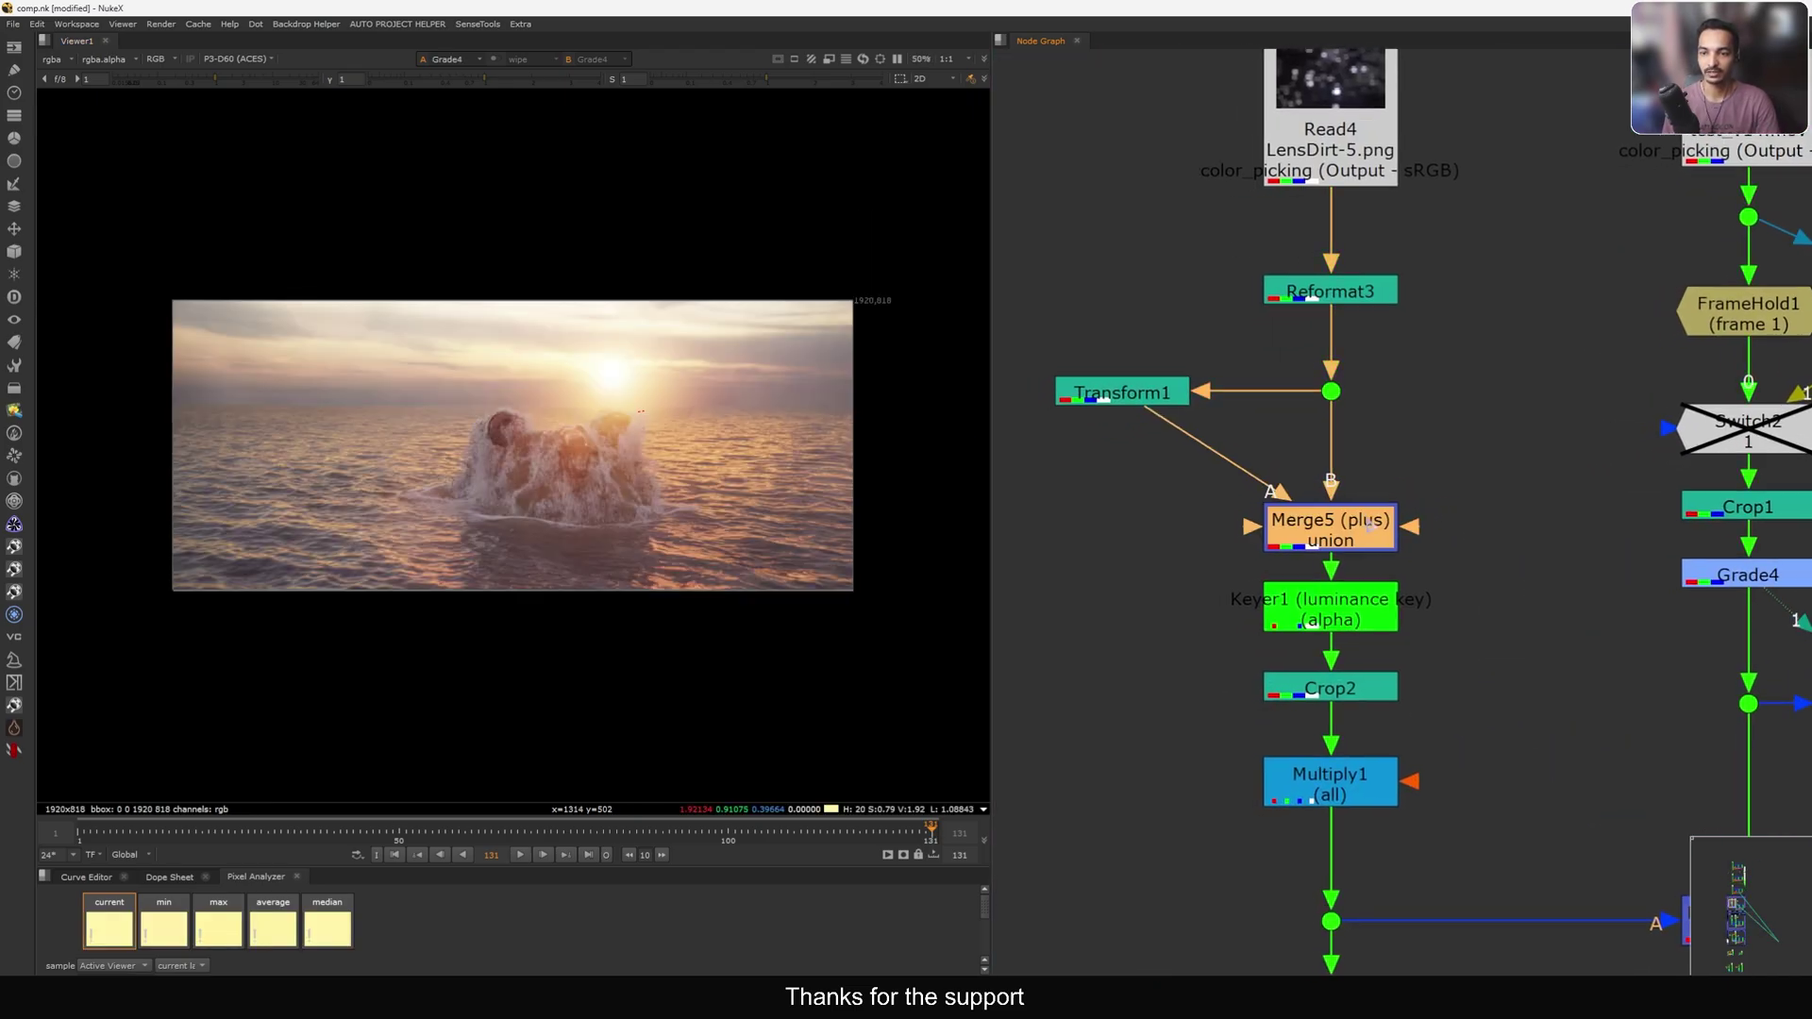
{"action": "left_click_drag", "start_coordinate": [1331, 293], "coordinate": [1326, 293]}
{"action": "key", "text": "1"}
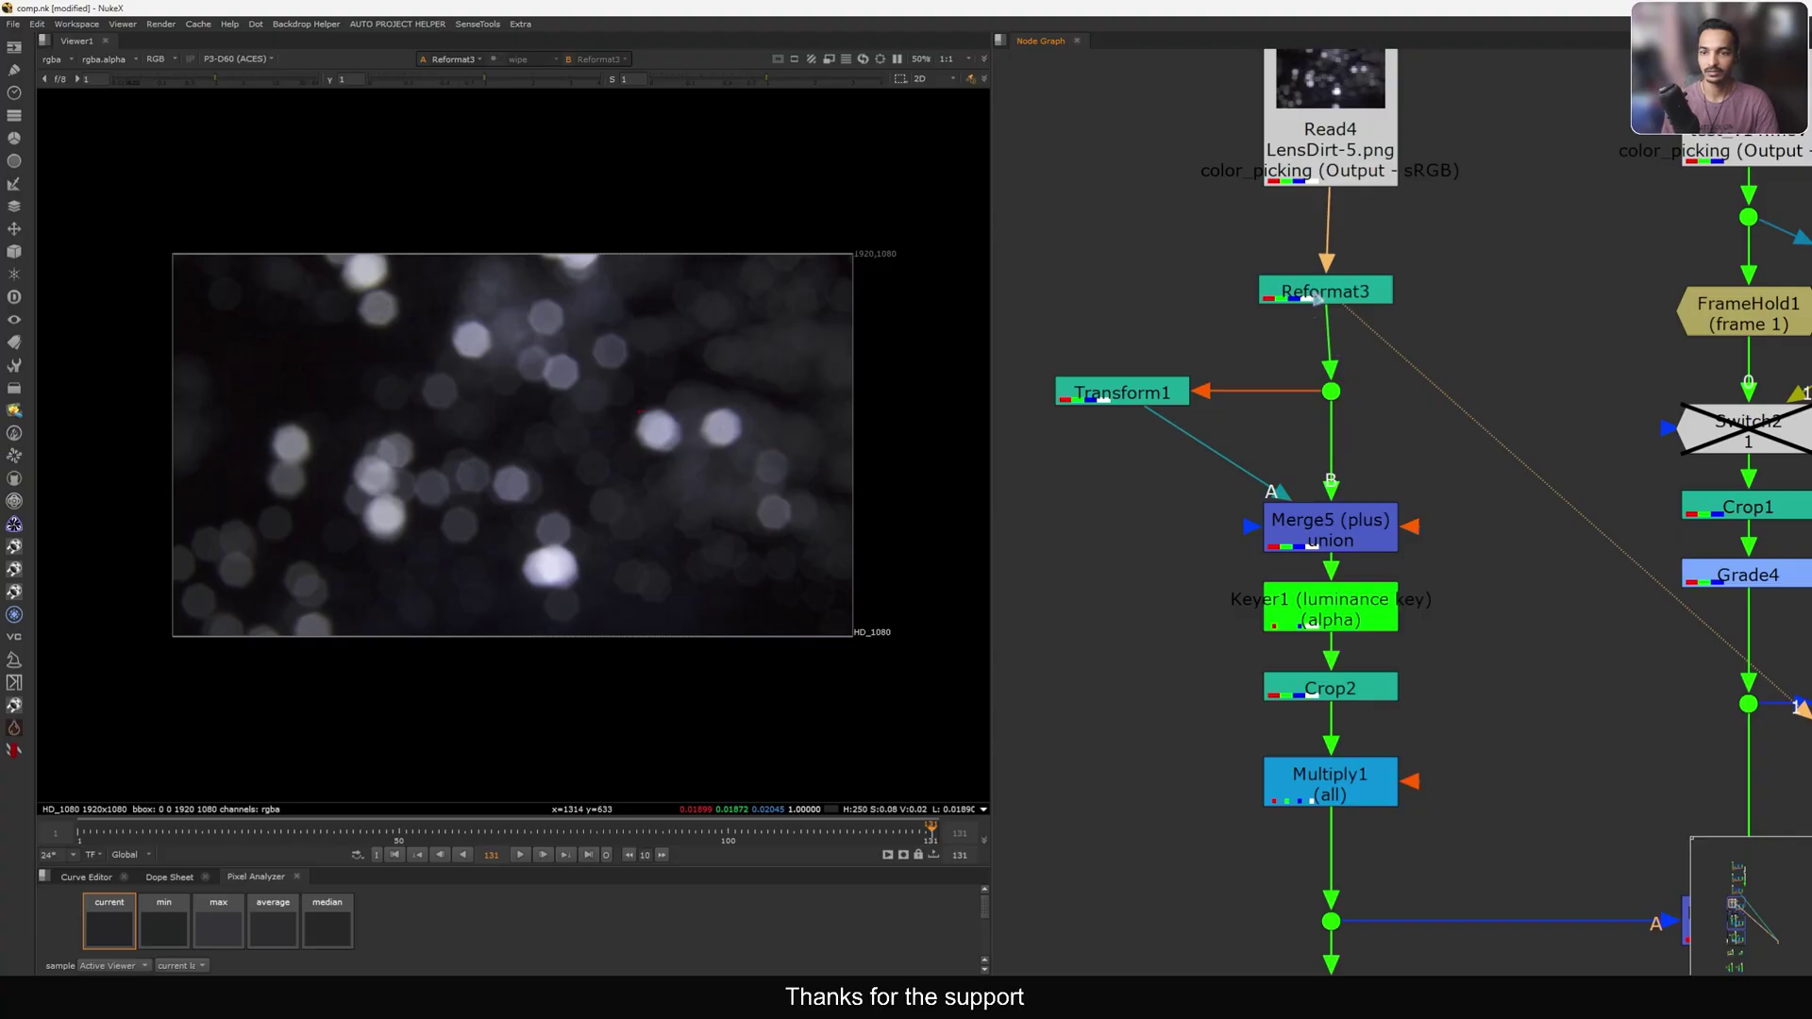
{"action": "left_click_drag", "start_coordinate": [1366, 545], "coordinate": [1371, 532]}
{"action": "key", "text": "1"}
{"action": "left_click", "coordinate": [1353, 182]}
{"action": "left_click_drag", "start_coordinate": [1335, 300], "coordinate": [1339, 300]}
{"action": "left_click", "coordinate": [1336, 187]}
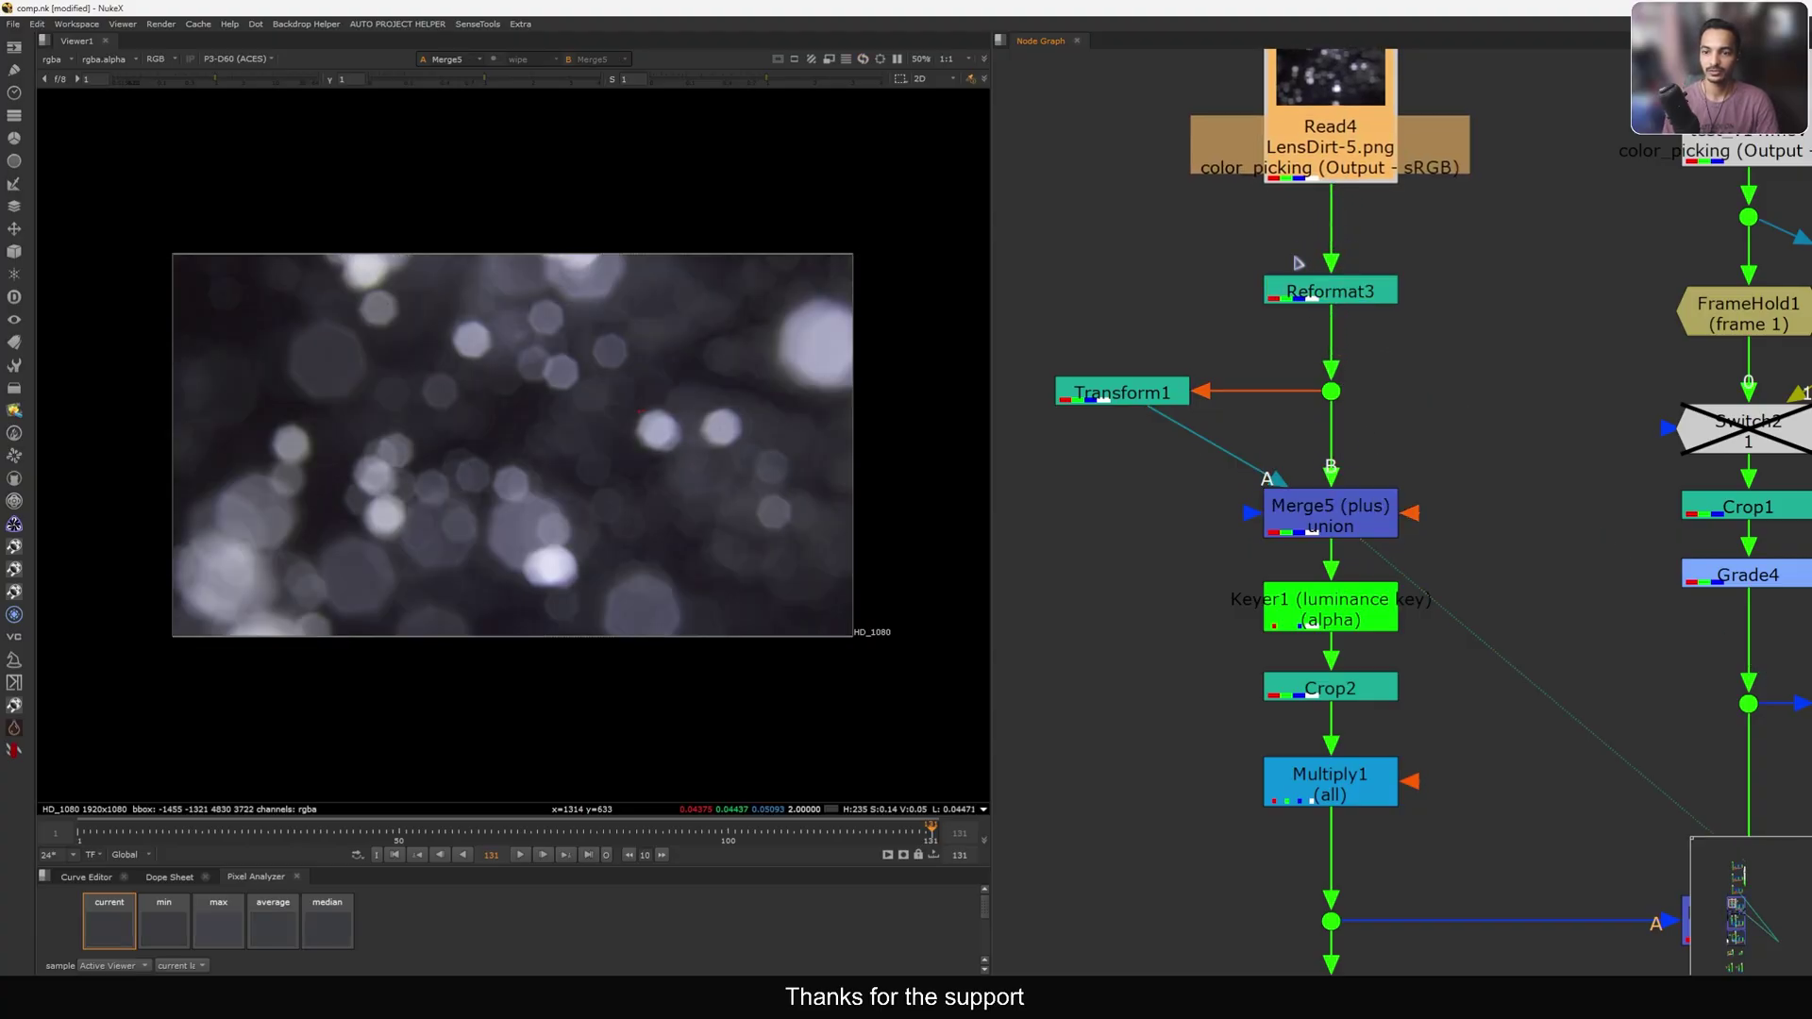
Toggle Merge5 off and on to compare the lens dirt with and without the Transform1 copy, leaving it enabled.
{"action": "left_click", "coordinate": [1355, 519]}
{"action": "left_click", "coordinate": [1346, 553]}
{"action": "middle_click_drag", "start_coordinate": [1341, 590], "coordinate": [1326, 505]}
{"action": "left_click", "coordinate": [1320, 445]}
{"action": "key", "text": "d"}
{"action": "key", "text": "d"}
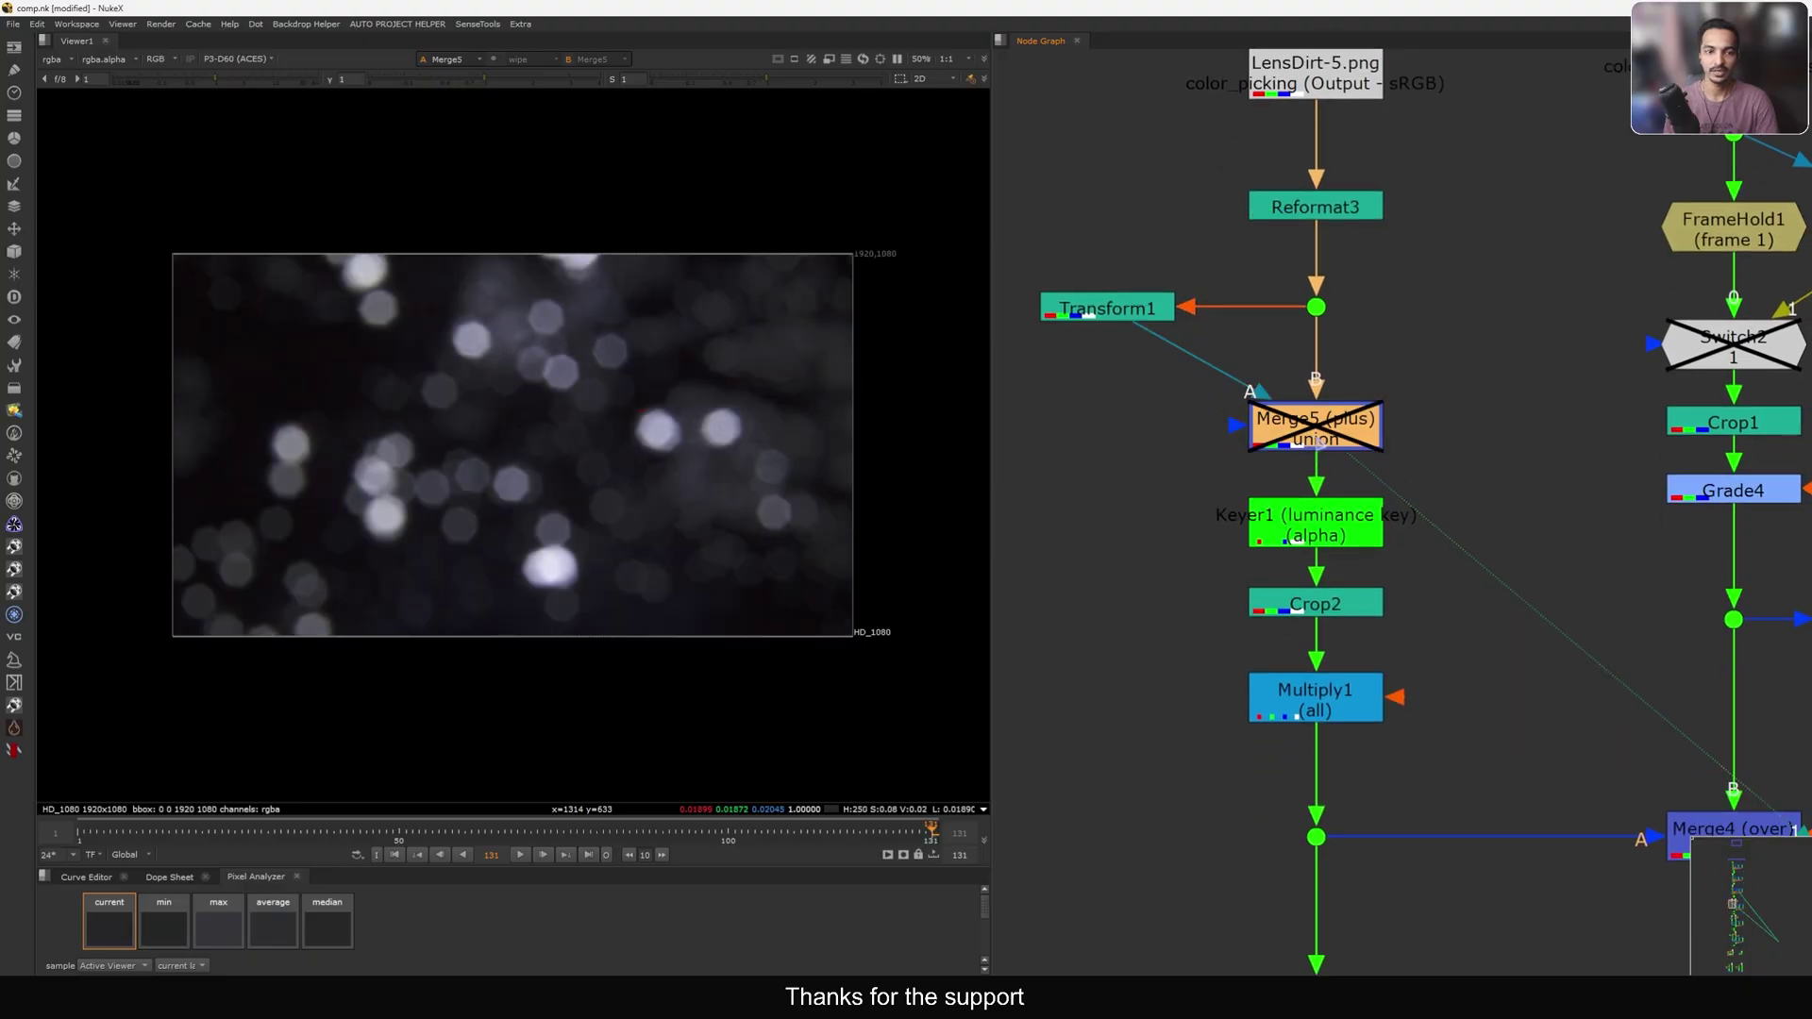
{"action": "key", "text": "d"}
{"action": "key", "text": "d"}
{"action": "key", "text": "d"}
{"action": "left_click_drag", "start_coordinate": [1139, 320], "coordinate": [1135, 321]}
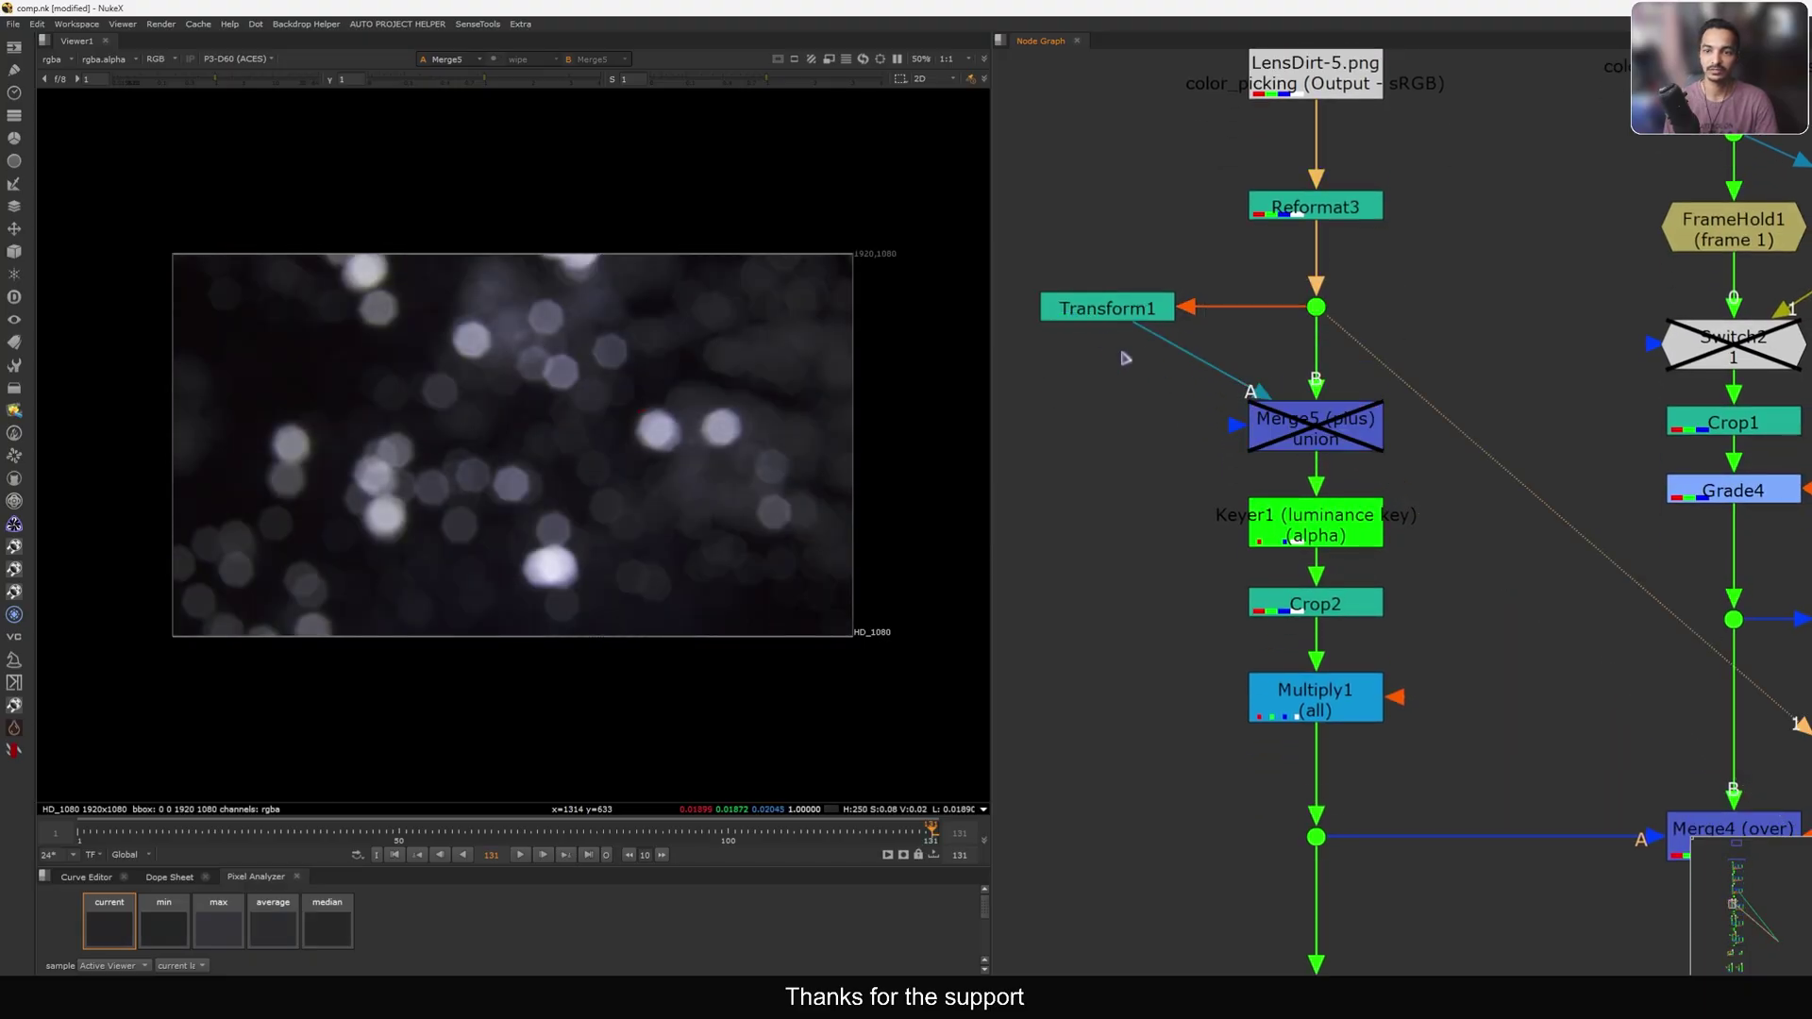
{"action": "key", "text": "1"}
{"action": "left_click", "coordinate": [1315, 426]}
{"action": "key", "text": "1"}
{"action": "key", "text": "d"}
Examine the alpha channel of Merge5 and of the Keyer1 luminance key in the viewer.
{"action": "left_click", "coordinate": [1316, 524]}
{"action": "key", "text": "a"}
{"action": "left_click_drag", "start_coordinate": [718, 357], "coordinate": [575, 415]}
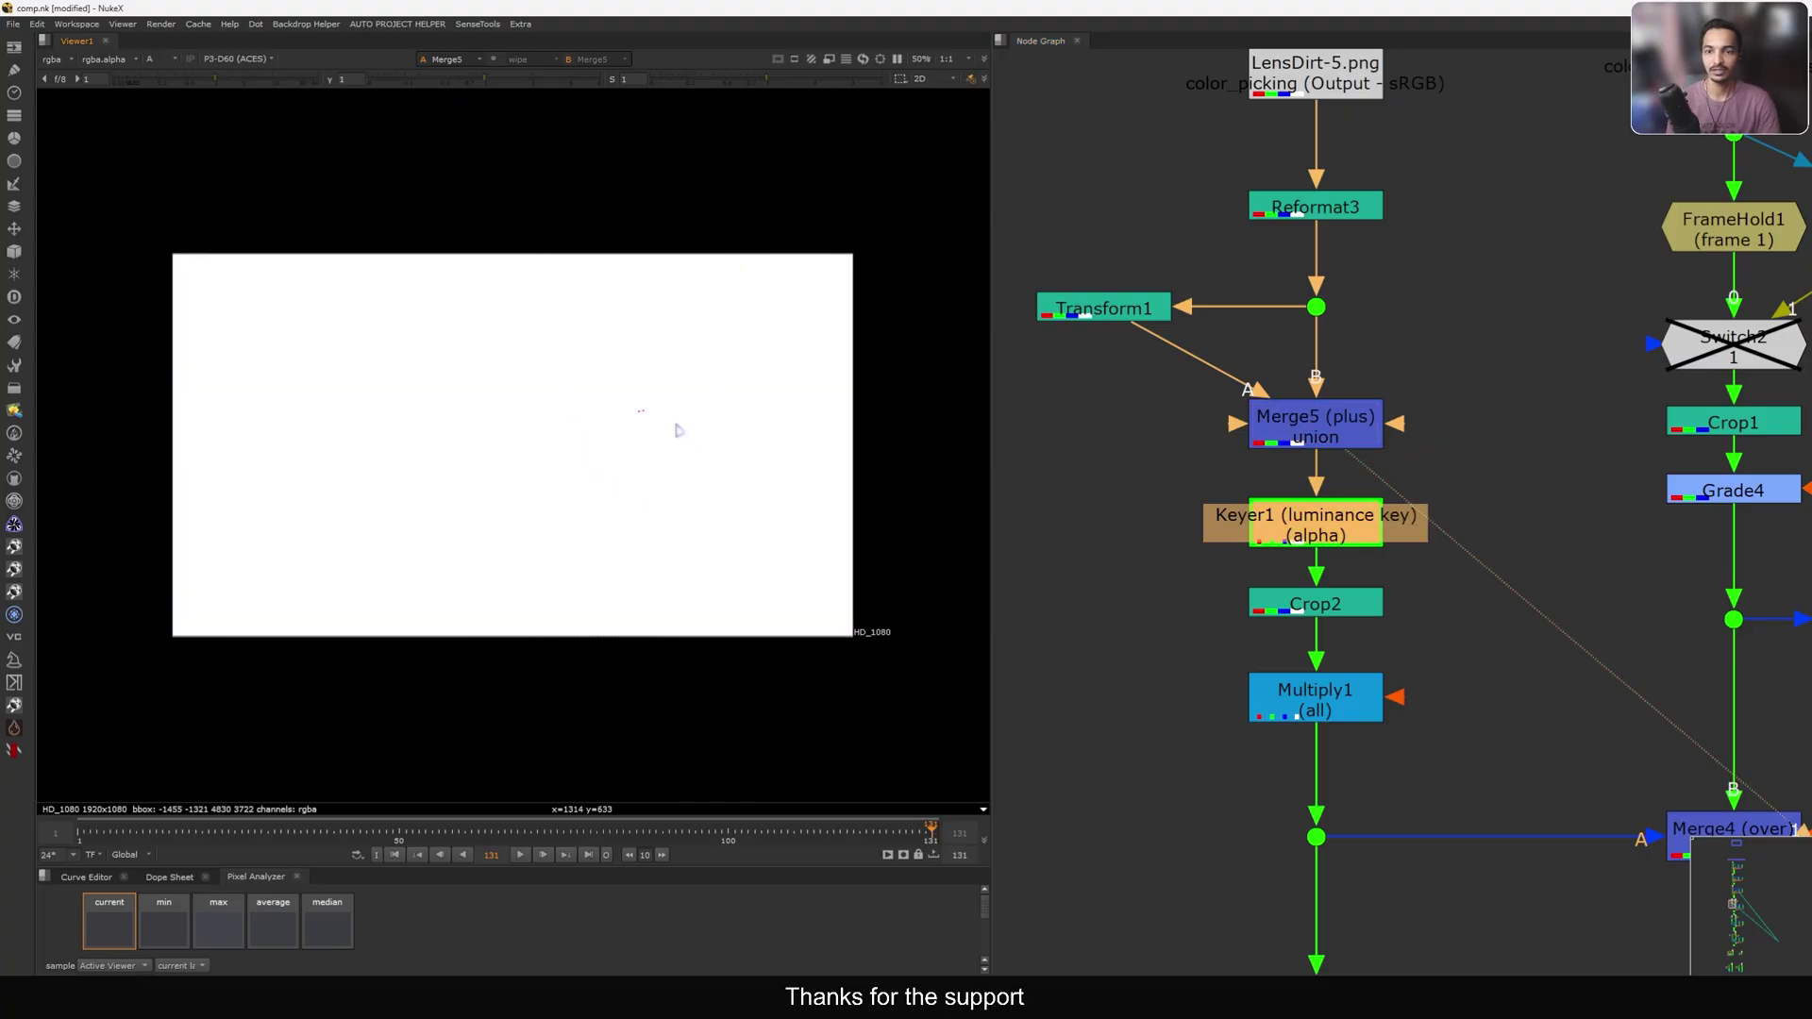
{"action": "key", "text": "a"}
{"action": "key", "text": "1"}
{"action": "left_click", "coordinate": [1168, 525]}
{"action": "key", "text": "a"}
View the lens dirt alpha at Crop2 and Multiply1, and look briefly at Multiply1's properties.
{"action": "middle_click_drag", "start_coordinate": [1214, 694], "coordinate": [1143, 522]}
{"action": "left_click", "coordinate": [1237, 436]}
{"action": "key", "text": "1"}
{"action": "left_click", "coordinate": [1258, 539]}
{"action": "key", "text": "1"}
{"action": "double_click", "coordinate": [1260, 536]}
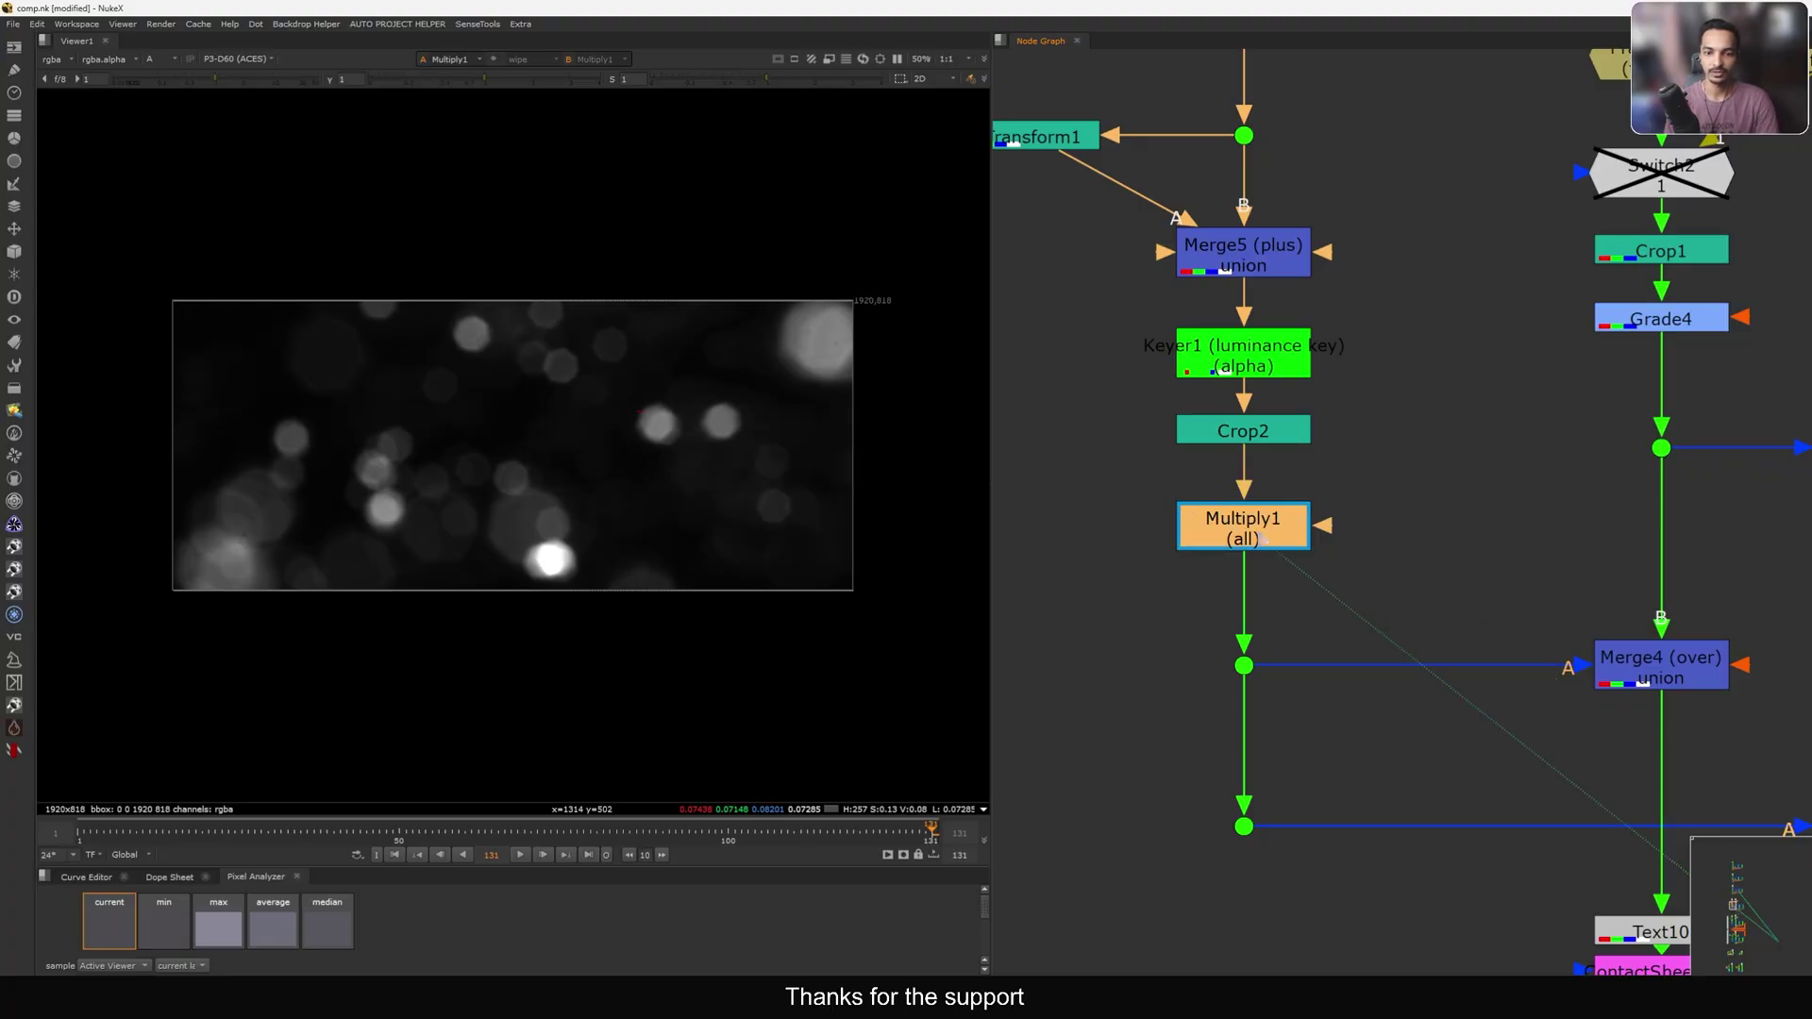
{"action": "left_click", "coordinate": [1153, 434]}
{"action": "scroll", "coordinate": [1126, 491], "scroll_direction": "down", "scroll_amount": 2}
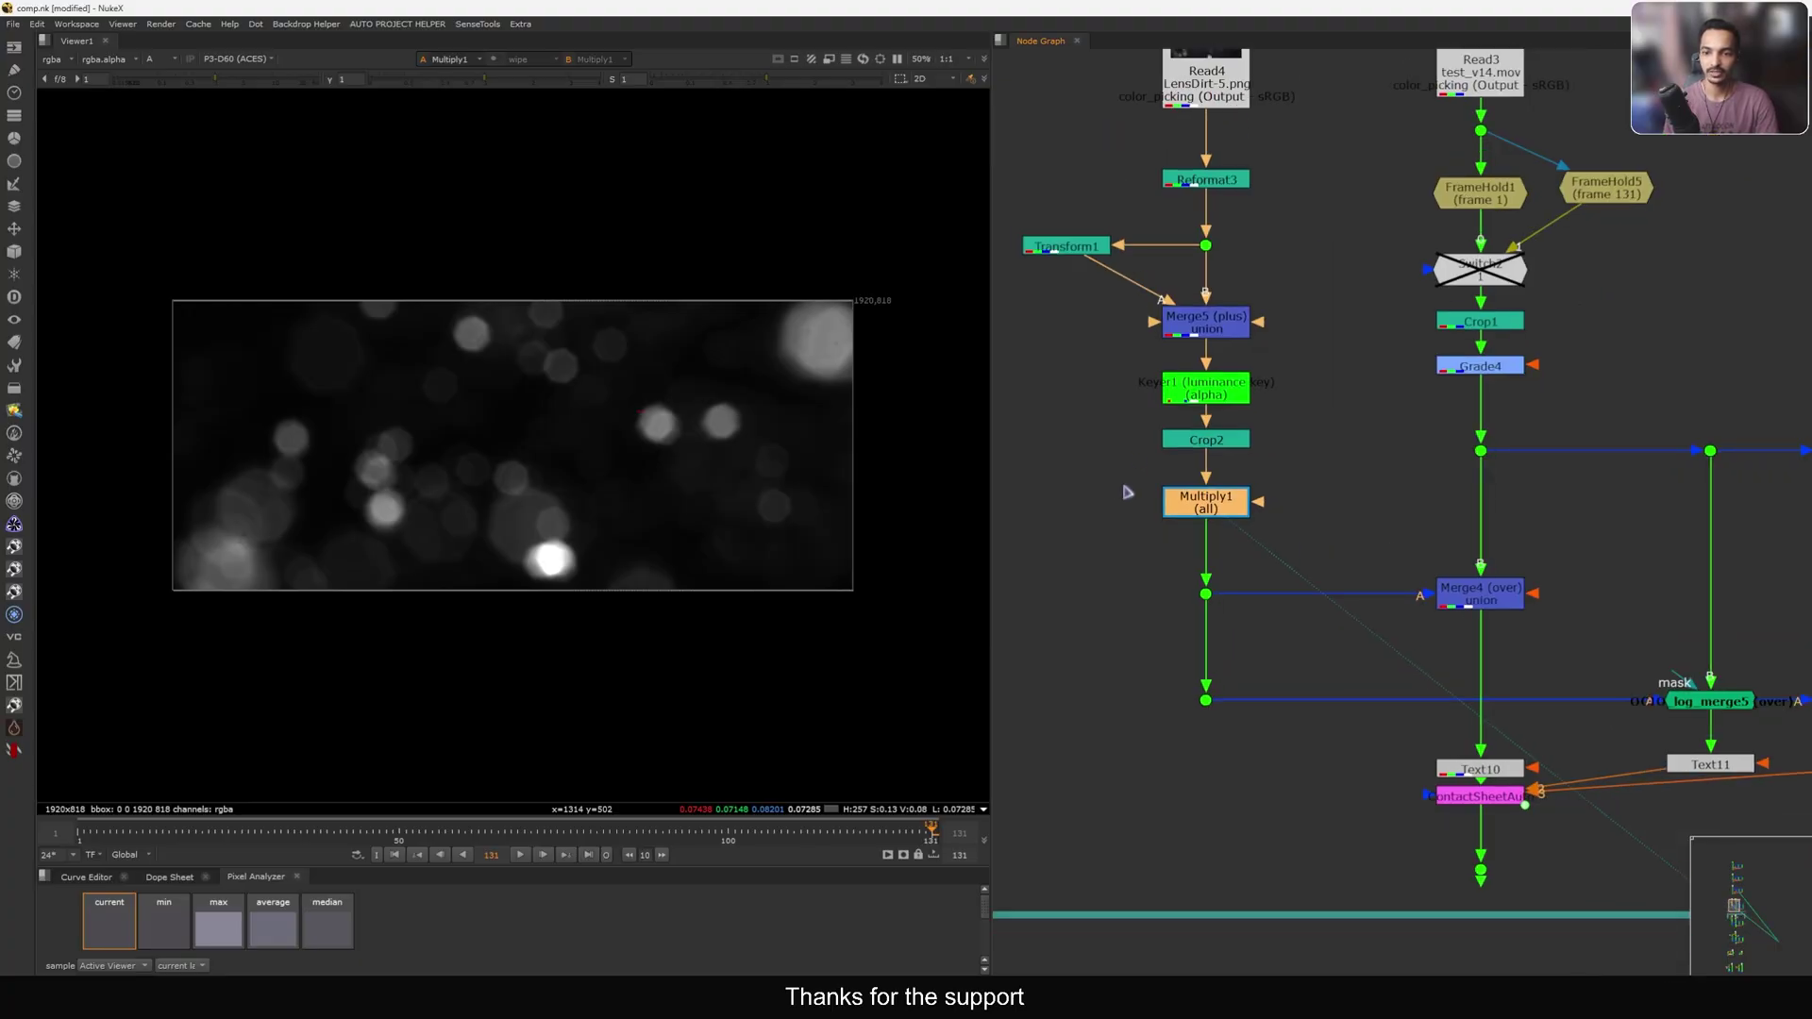
Show the Merge4 result in RGB and toggle the node off and on to check the lens dirt over the plate.
{"action": "left_click_drag", "start_coordinate": [1362, 544], "coordinate": [1577, 627]}
{"action": "key", "text": "1"}
{"action": "middle_click_drag", "start_coordinate": [1577, 627], "coordinate": [1424, 449]}
{"action": "key", "text": "a"}
{"action": "left_click_drag", "start_coordinate": [1509, 409], "coordinate": [1238, 536]}
{"action": "key", "text": "d"}
{"action": "key", "text": "d"}
{"action": "key", "text": "d"}
{"action": "key", "text": "d"}
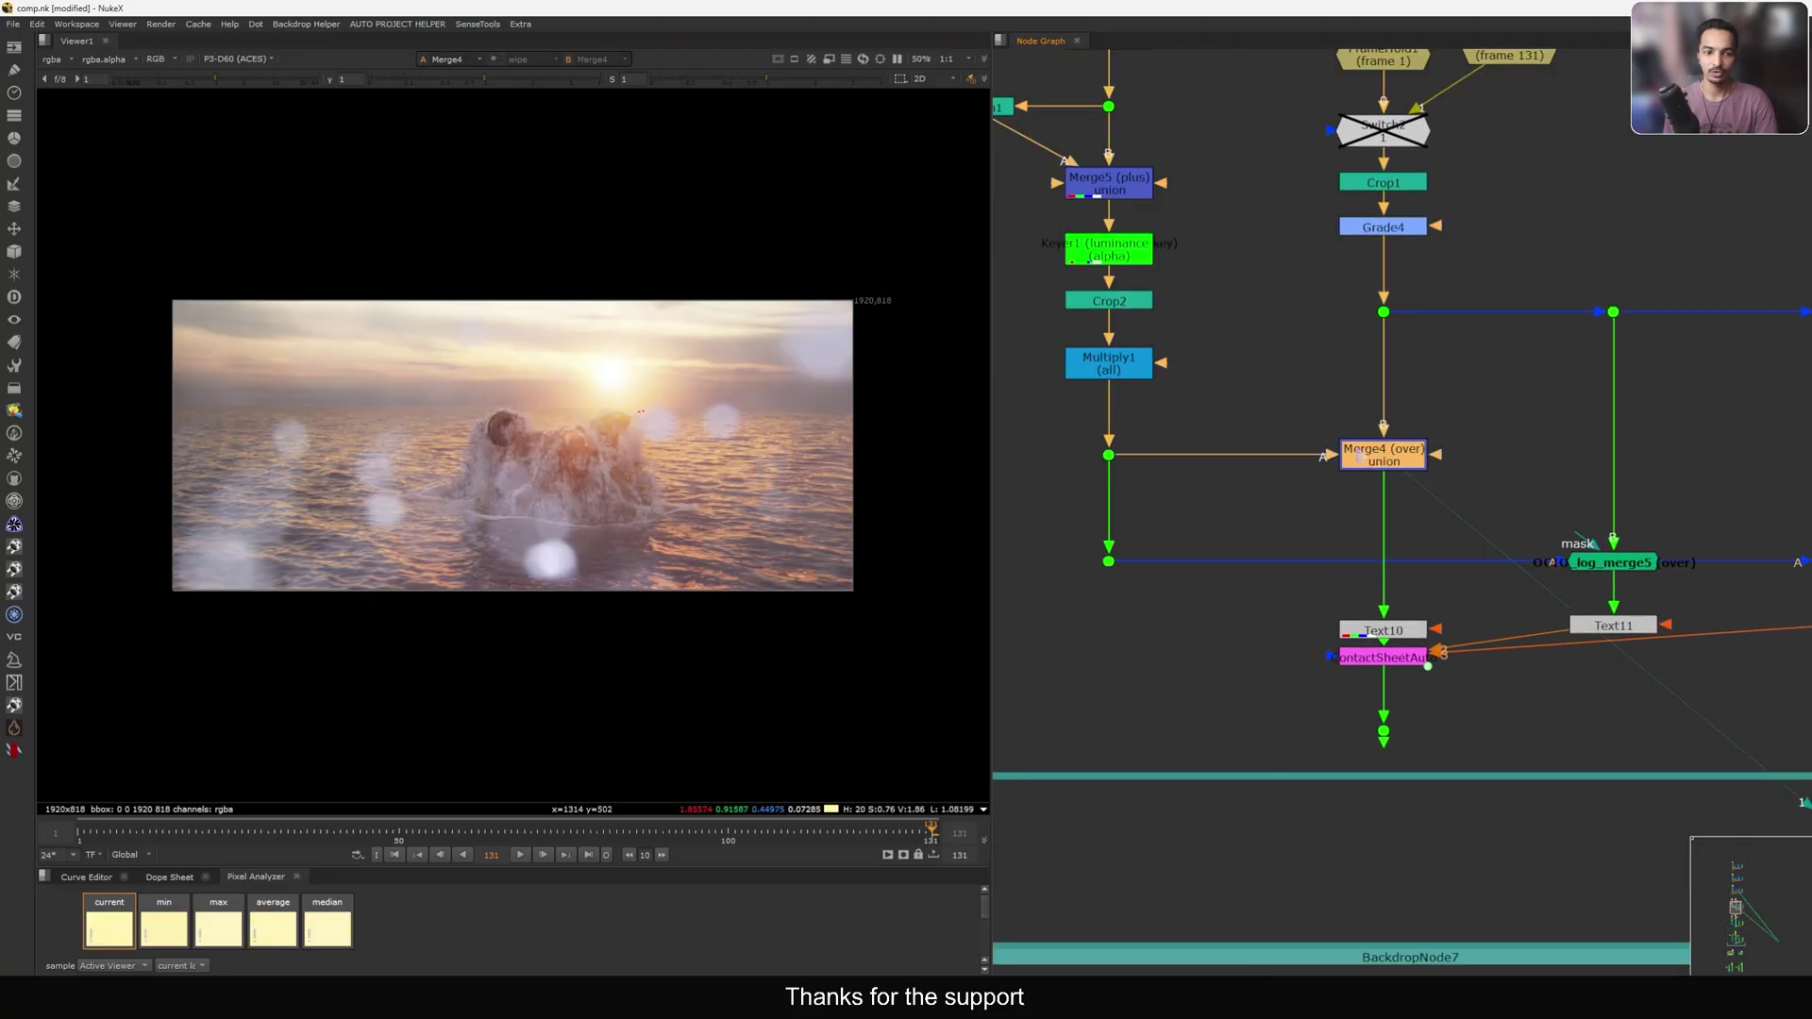
Assign Merge4 to viewer input 1 and OCIO_log_merge5 to input 2, and compare the two results.
{"action": "left_click_drag", "start_coordinate": [1735, 518], "coordinate": [1481, 607]}
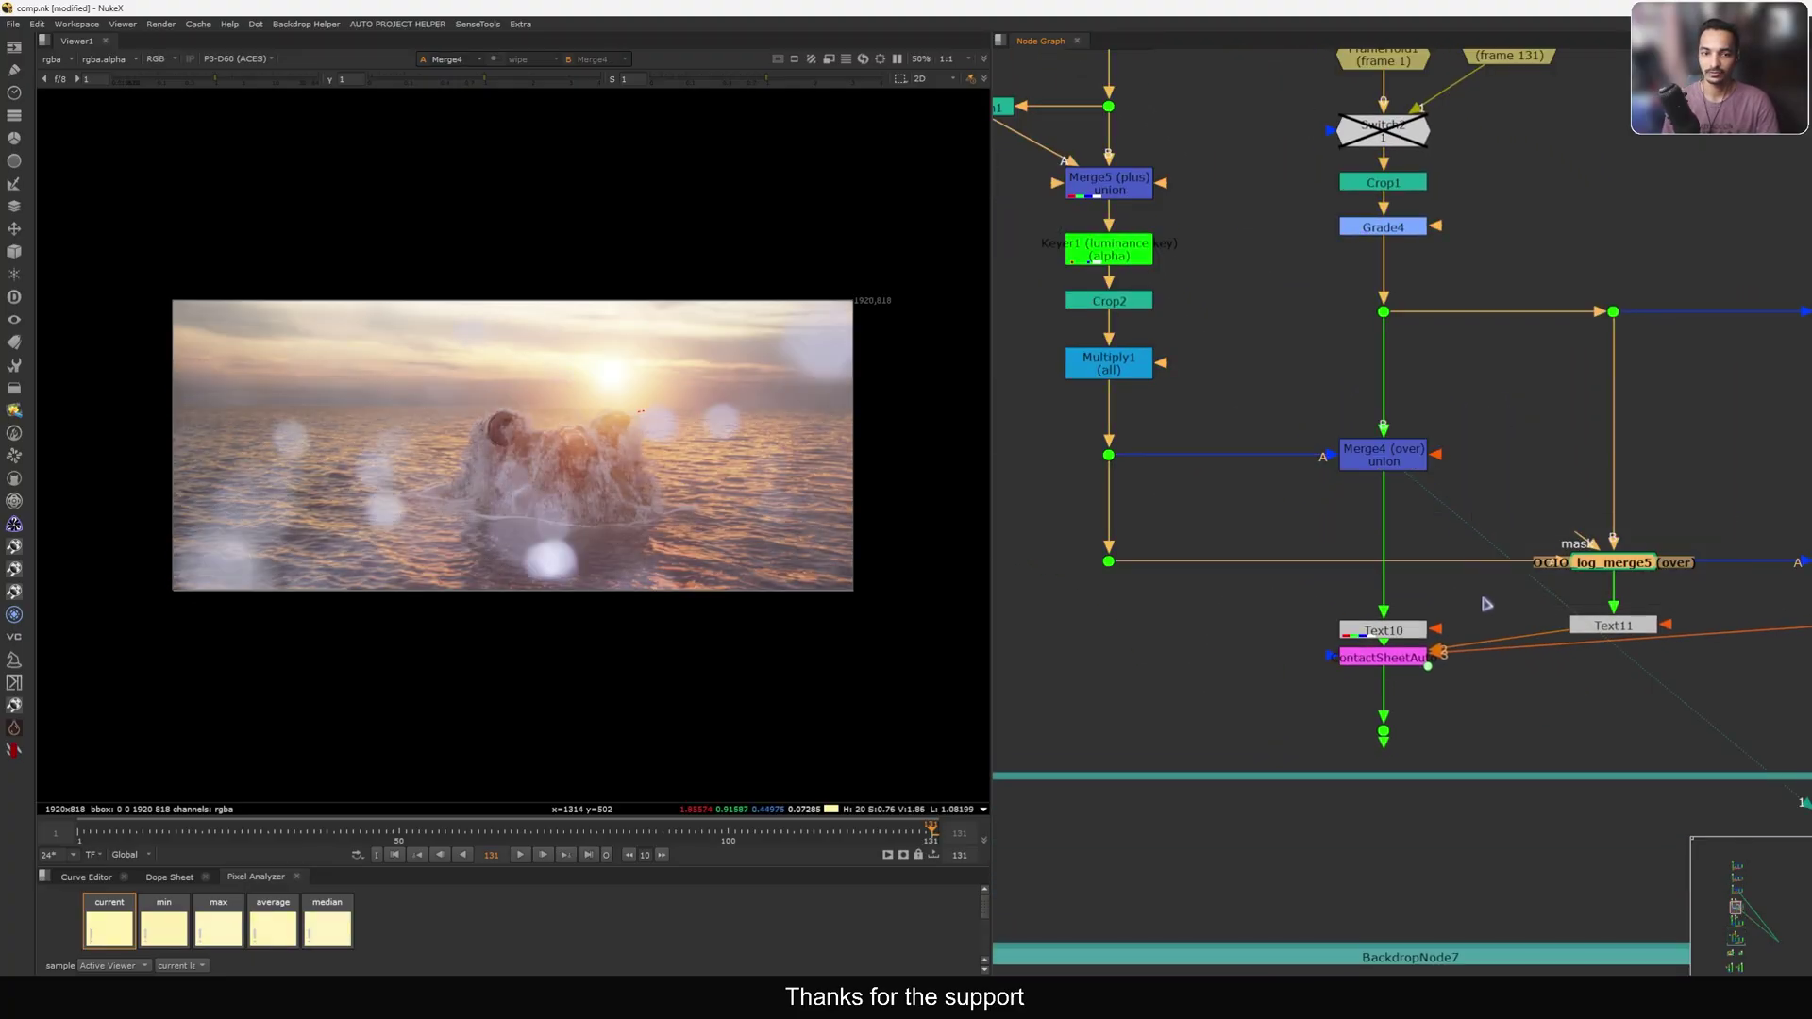
{"action": "key", "text": "1"}
{"action": "left_click", "coordinate": [1425, 442]}
{"action": "key", "text": "2"}
{"action": "left_click_drag", "start_coordinate": [1520, 506], "coordinate": [1591, 498]}
{"action": "key", "text": "1"}
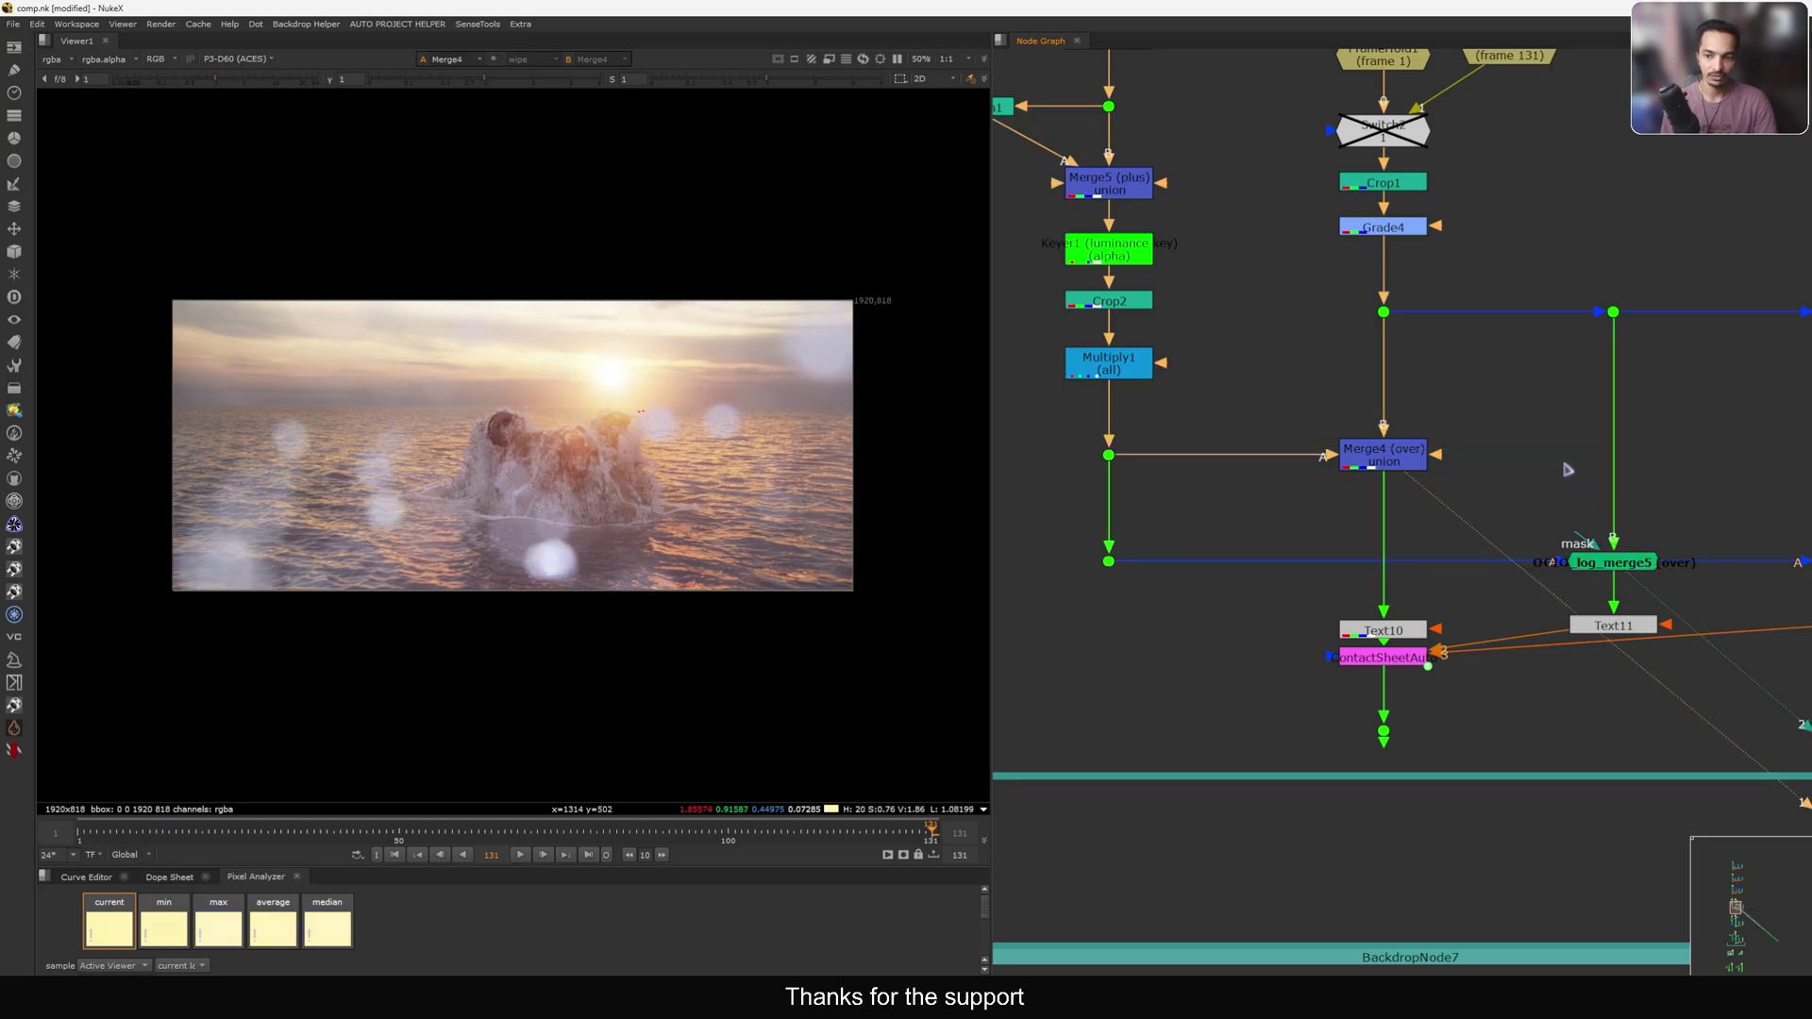
{"action": "key", "text": "1"}
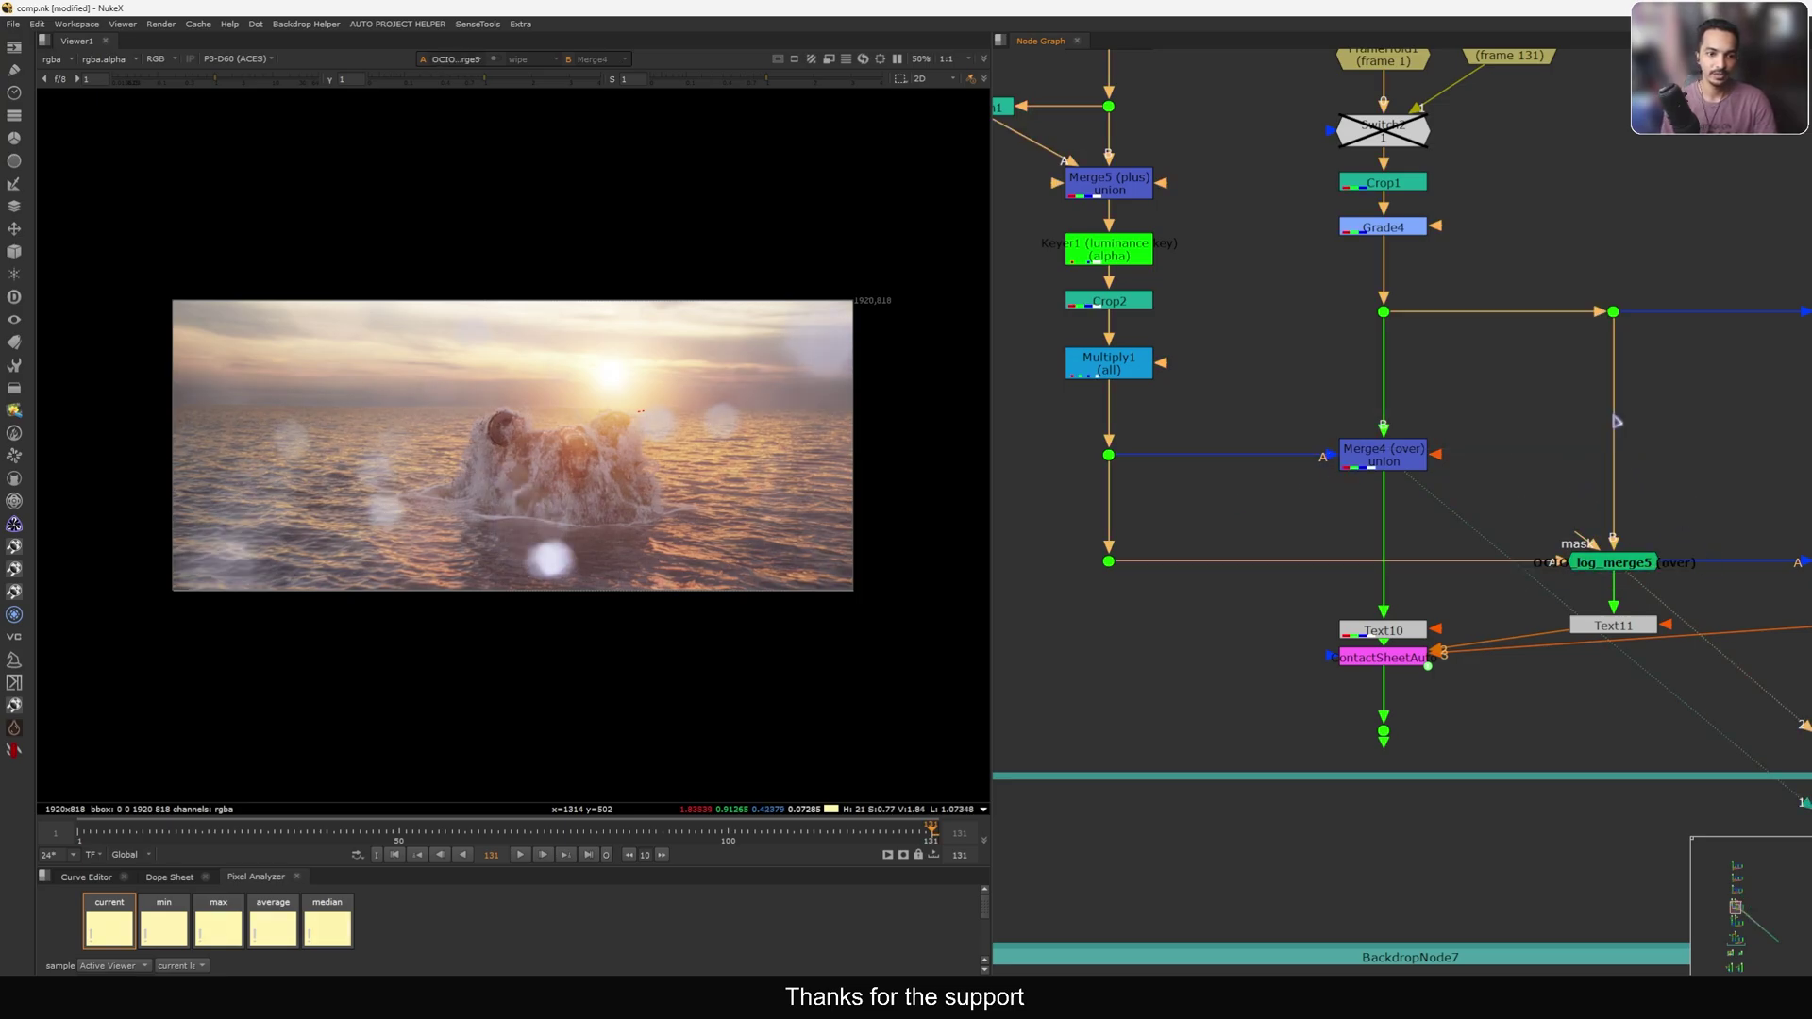
Compare the bright bokeh spot on the water up close in the Merge4 and OCIO_log_merge5 results.
{"action": "scroll", "coordinate": [599, 554], "scroll_direction": "up", "scroll_amount": 1}
{"action": "scroll", "coordinate": [599, 554], "scroll_direction": "up", "scroll_amount": 10}
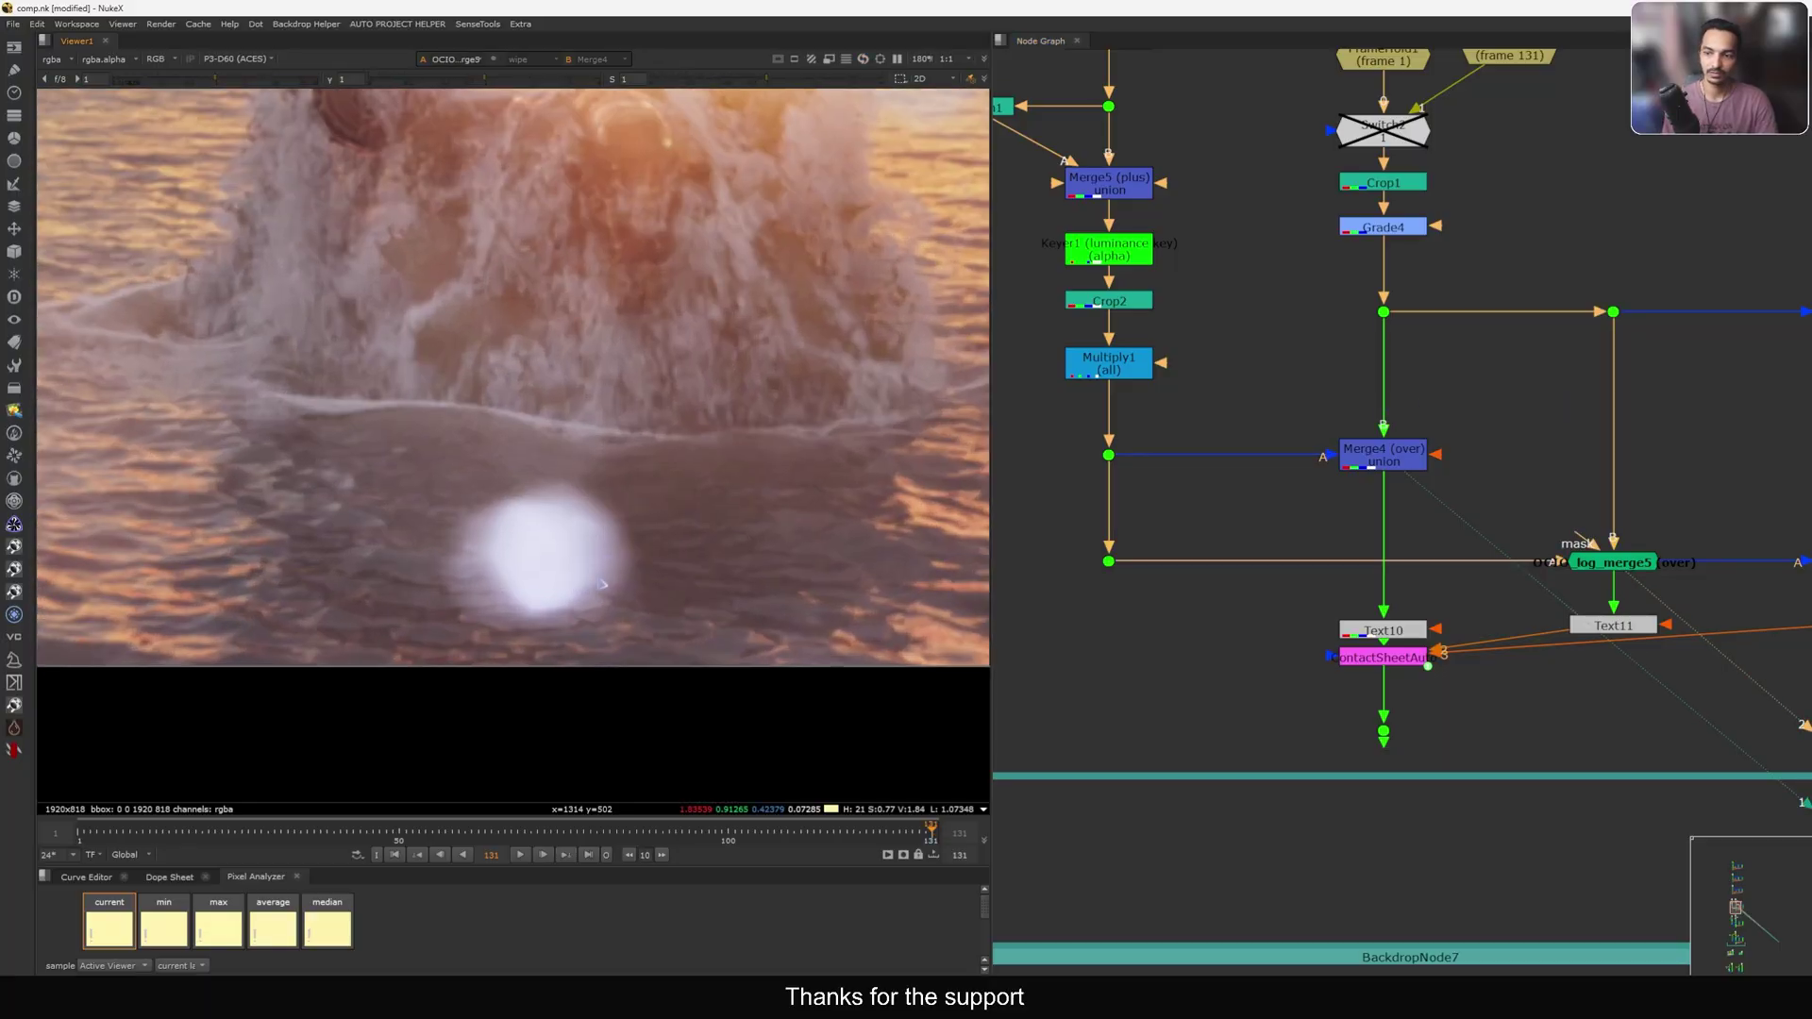
{"action": "key", "text": "1"}
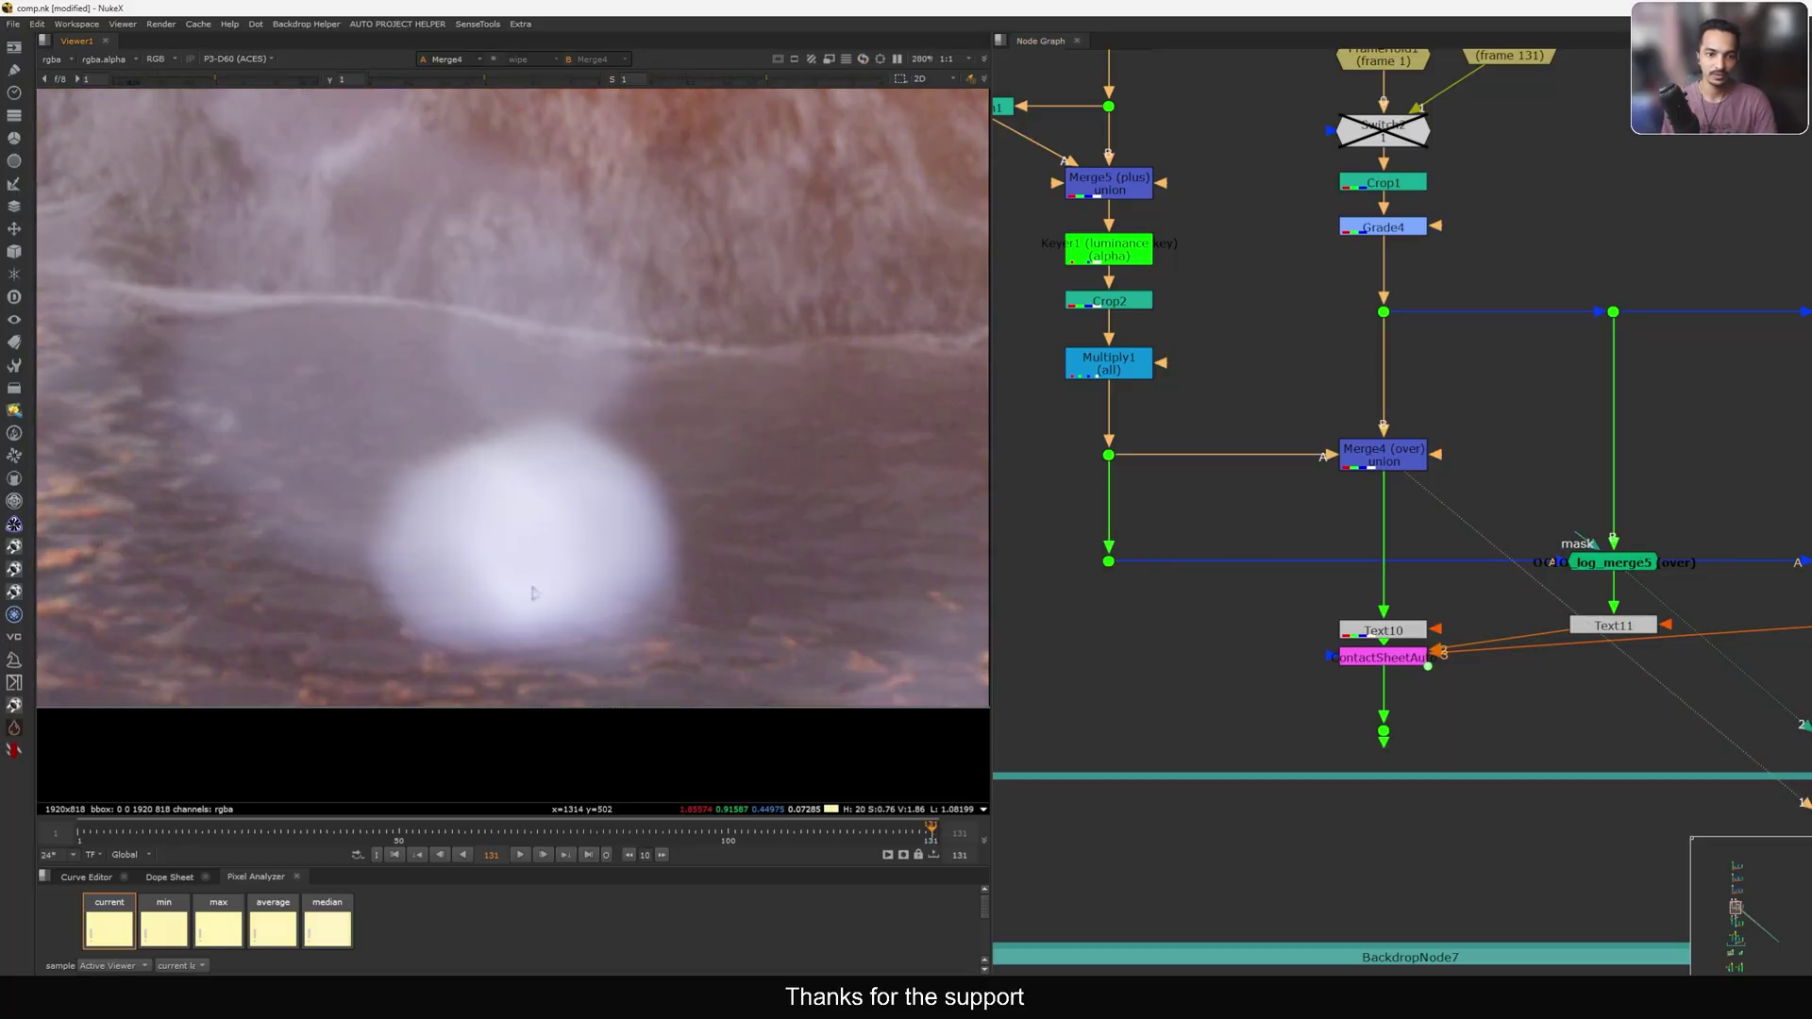
{"action": "key", "text": "2"}
Set Multiply1's value to 0.1 and then to 0.5 to weaken the lens dirt, and close its properties.
{"action": "double_click", "coordinate": [1109, 371]}
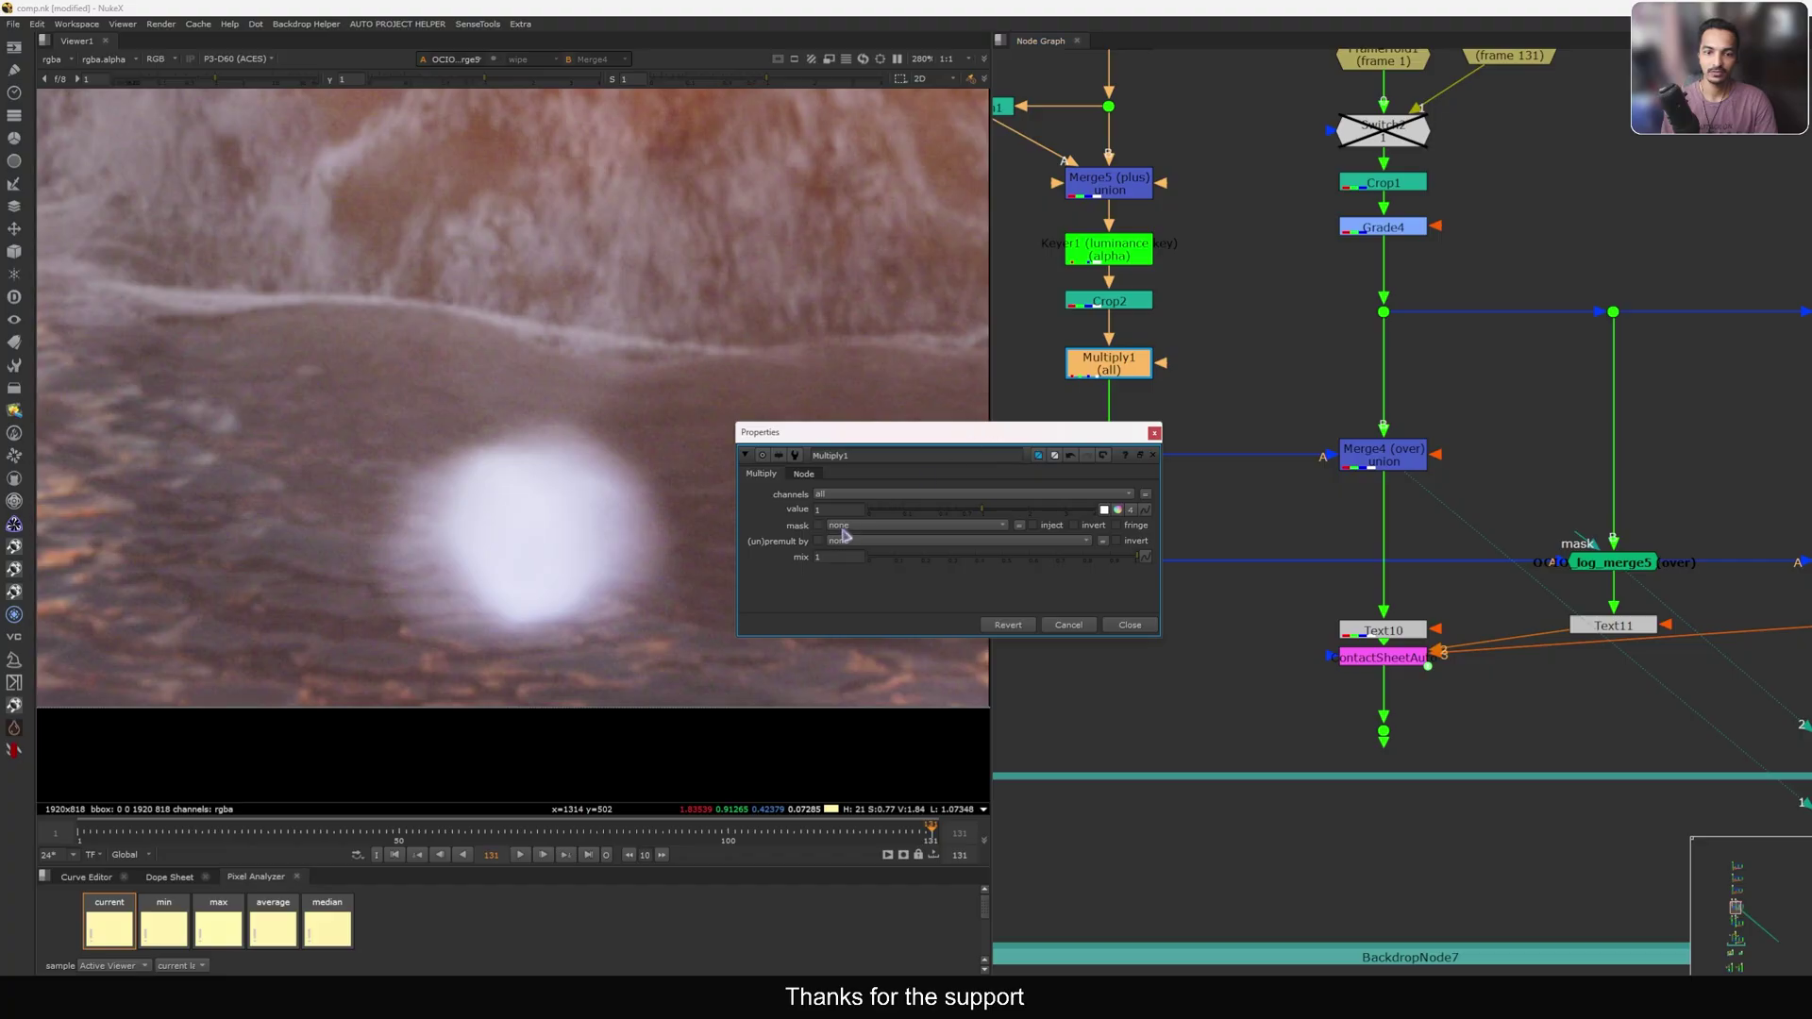
{"action": "middle_click", "coordinate": [595, 438]}
{"action": "left_click_drag", "start_coordinate": [838, 510], "coordinate": [654, 520]}
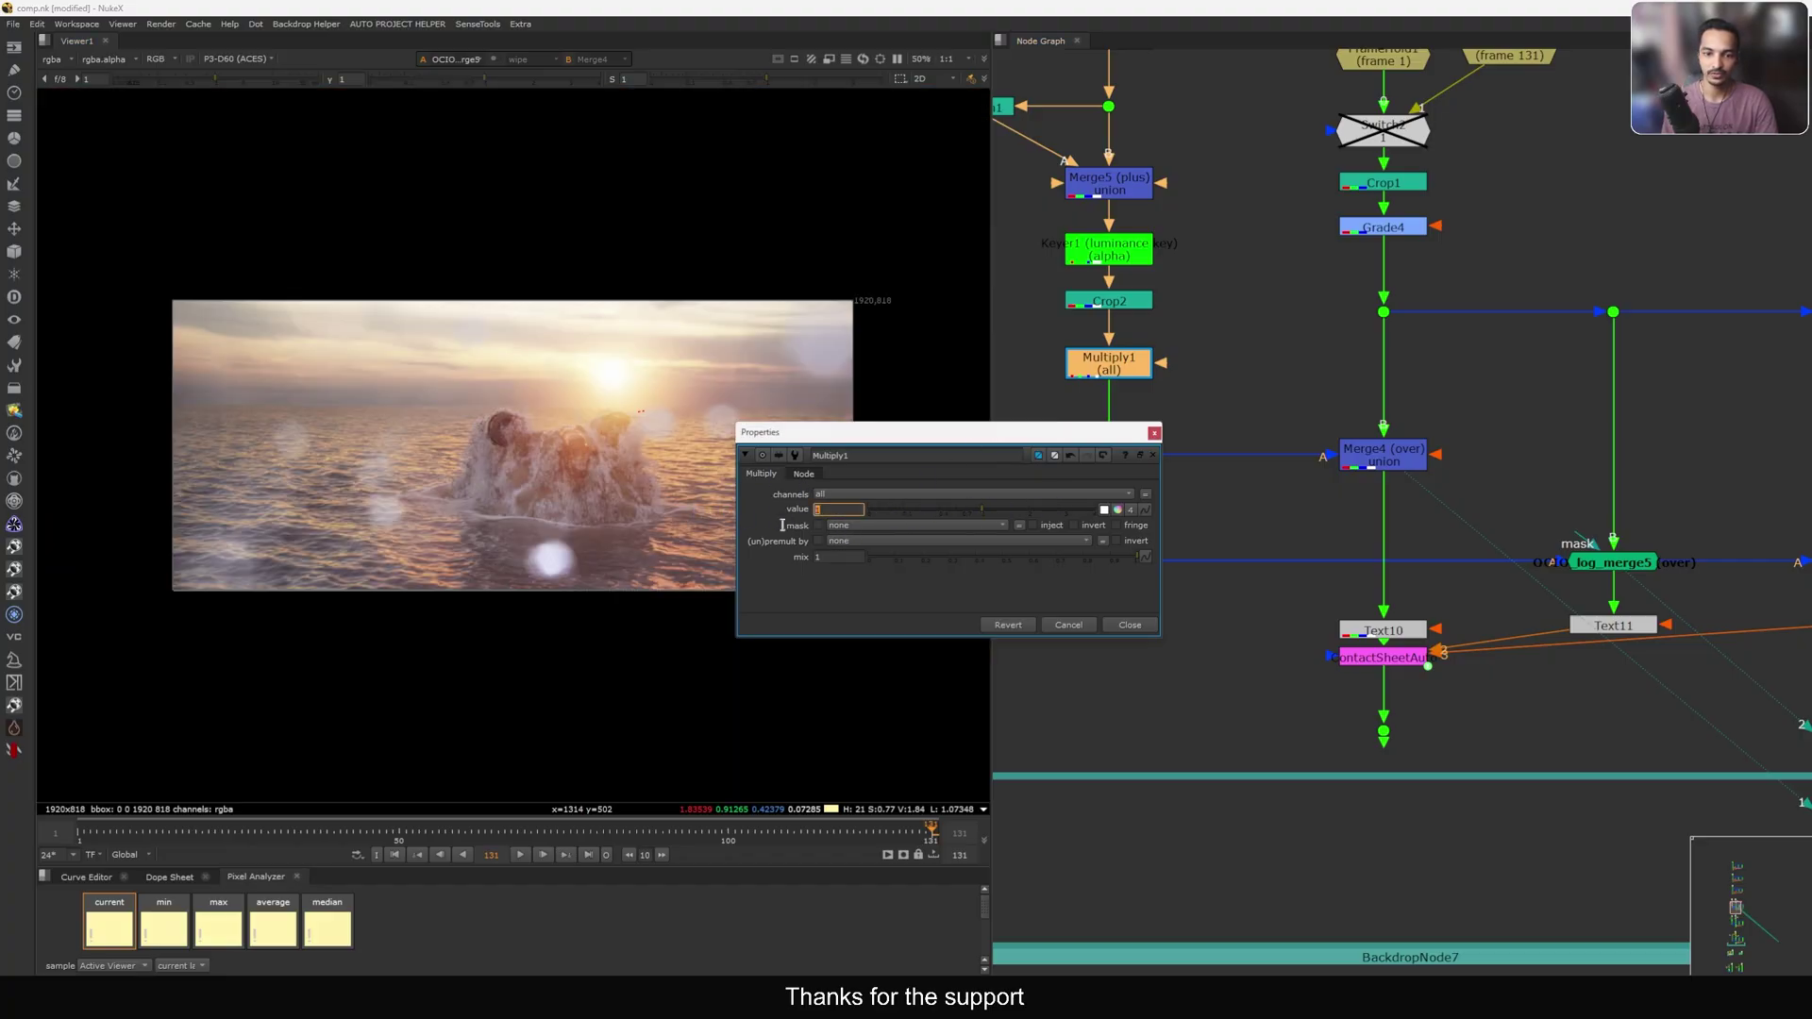
{"action": "type", "text": "0.1"}
{"action": "key", "text": "Return"}
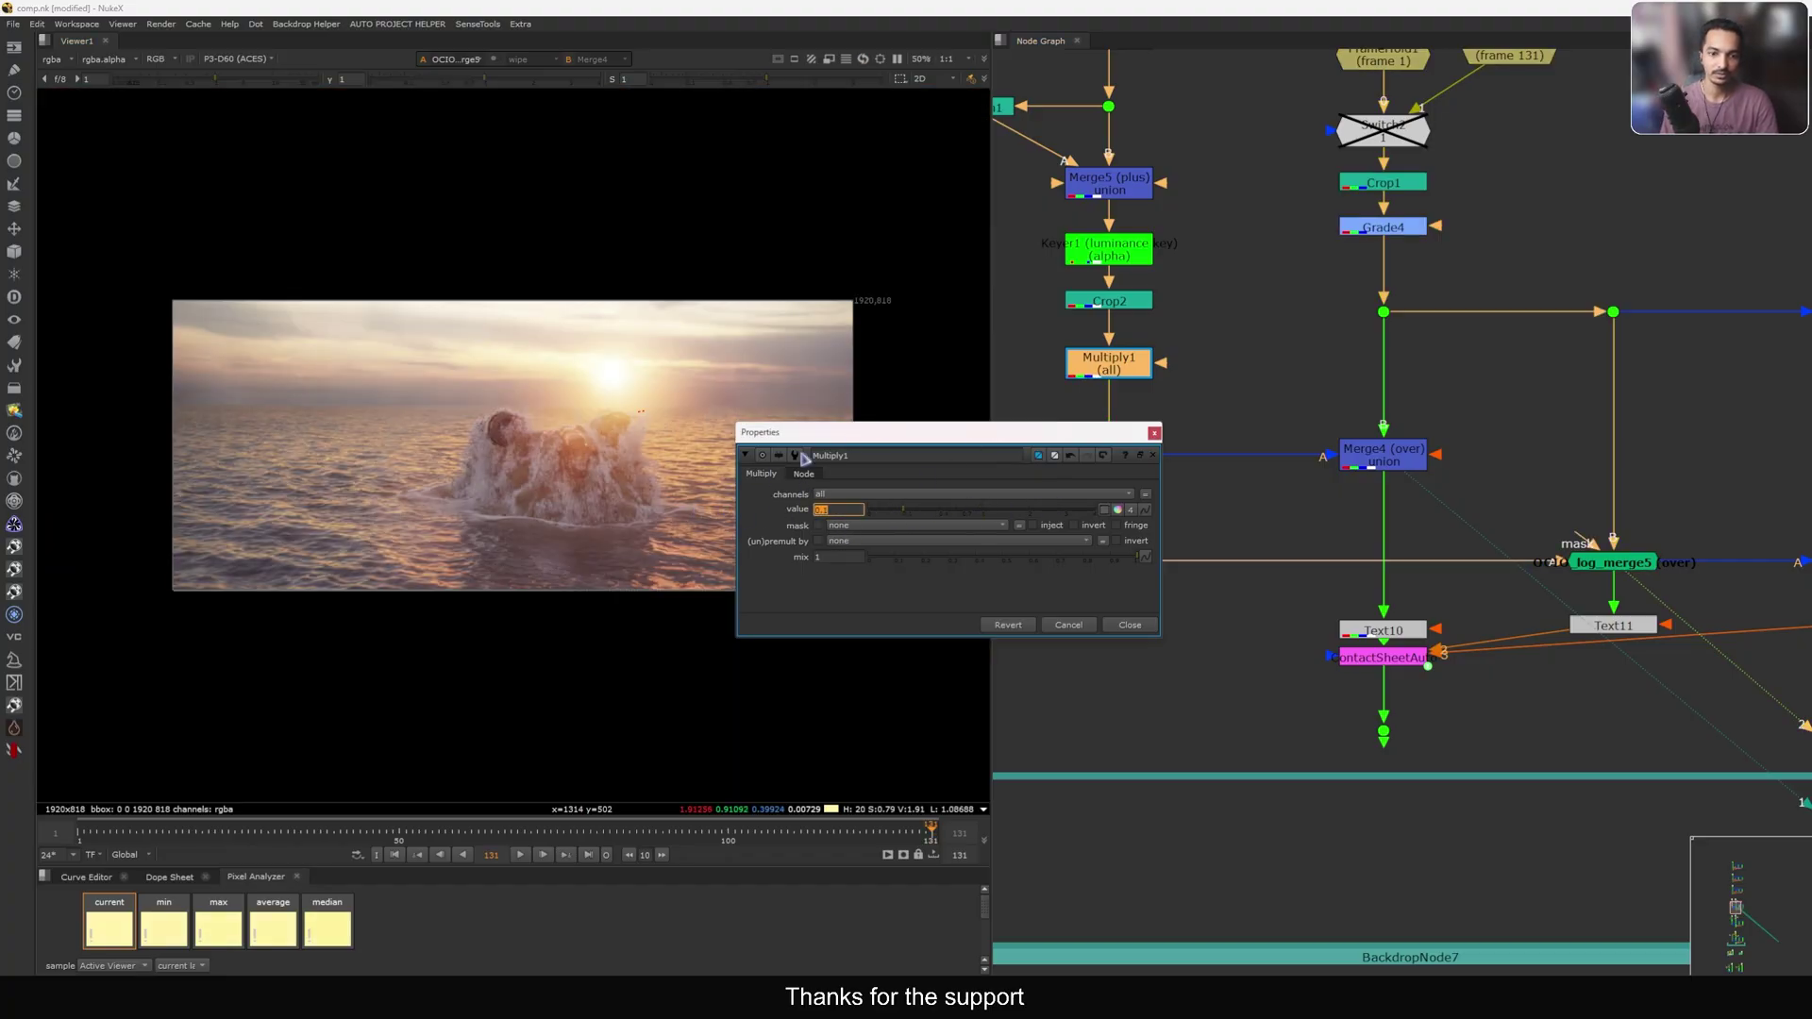
{"action": "type", "text": ".5"}
{"action": "key", "text": "Return"}
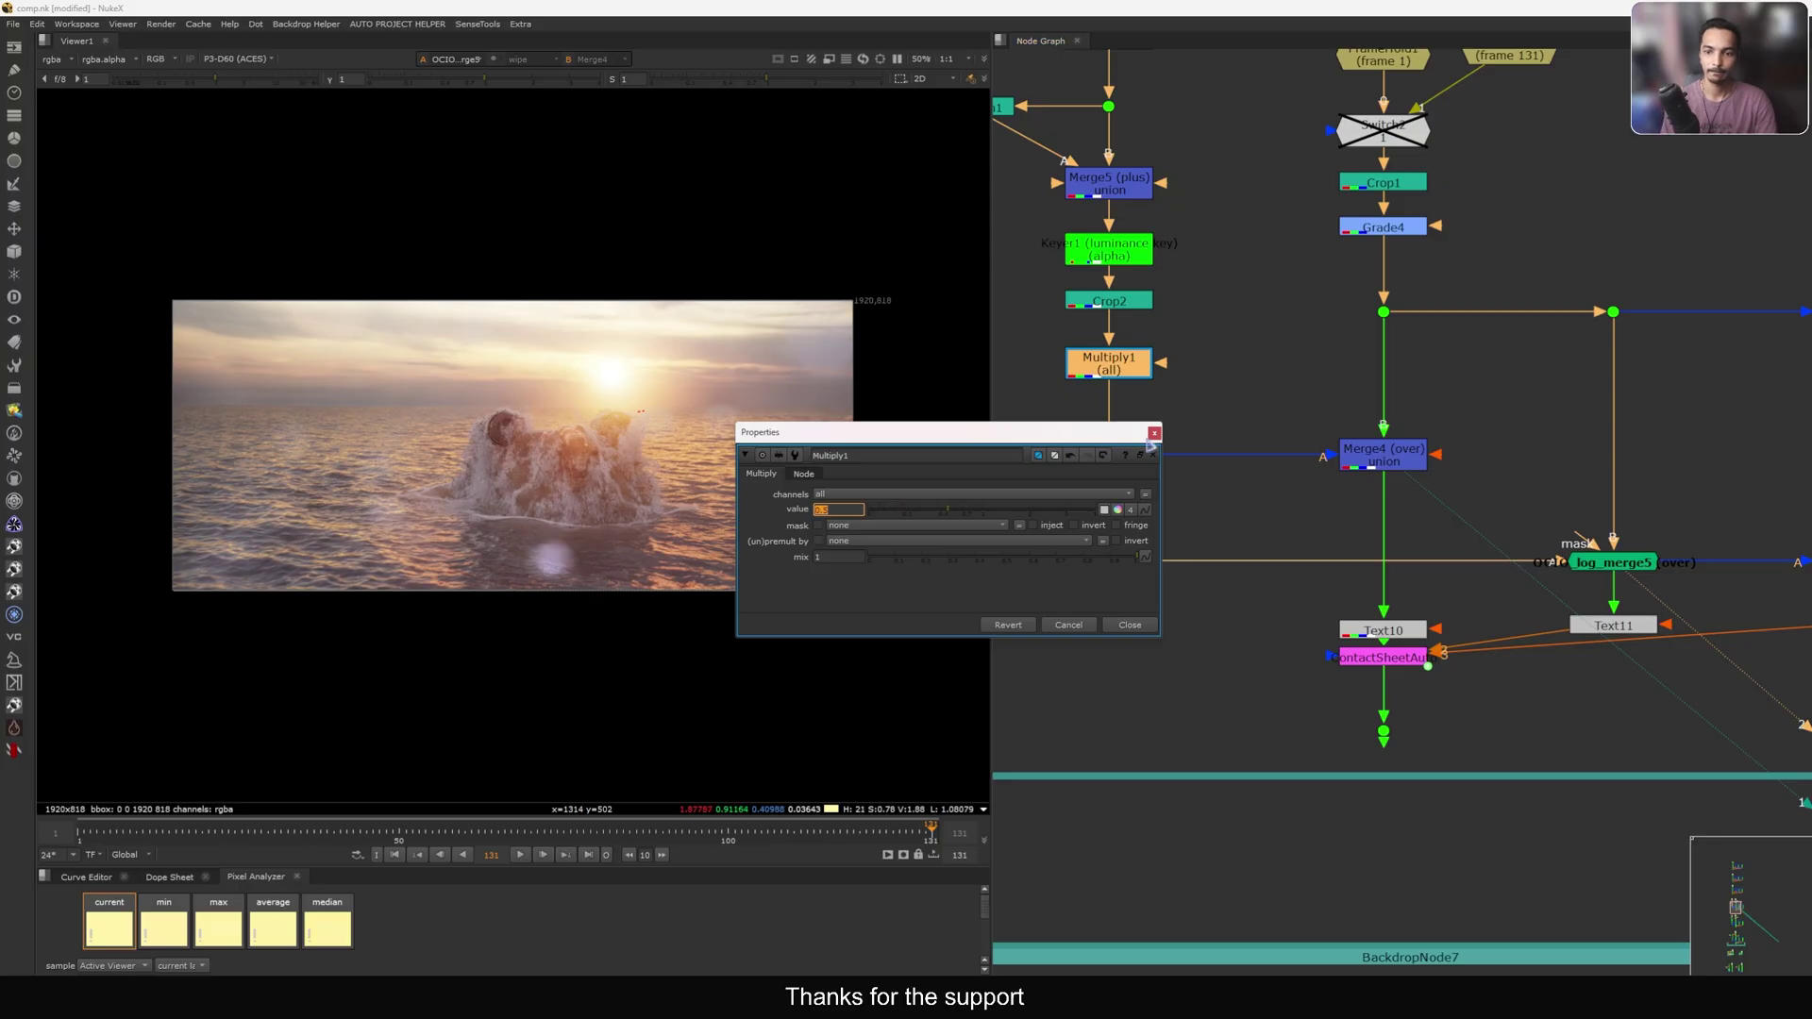
{"action": "left_click", "coordinate": [1153, 433]}
Compare the weakened bokeh spot below the splash between Merge4 and OCIO_log_merge5.
{"action": "left_click", "coordinate": [1595, 540]}
{"action": "middle_click_drag", "start_coordinate": [1595, 540], "coordinate": [1485, 510]}
{"action": "key", "text": "1"}
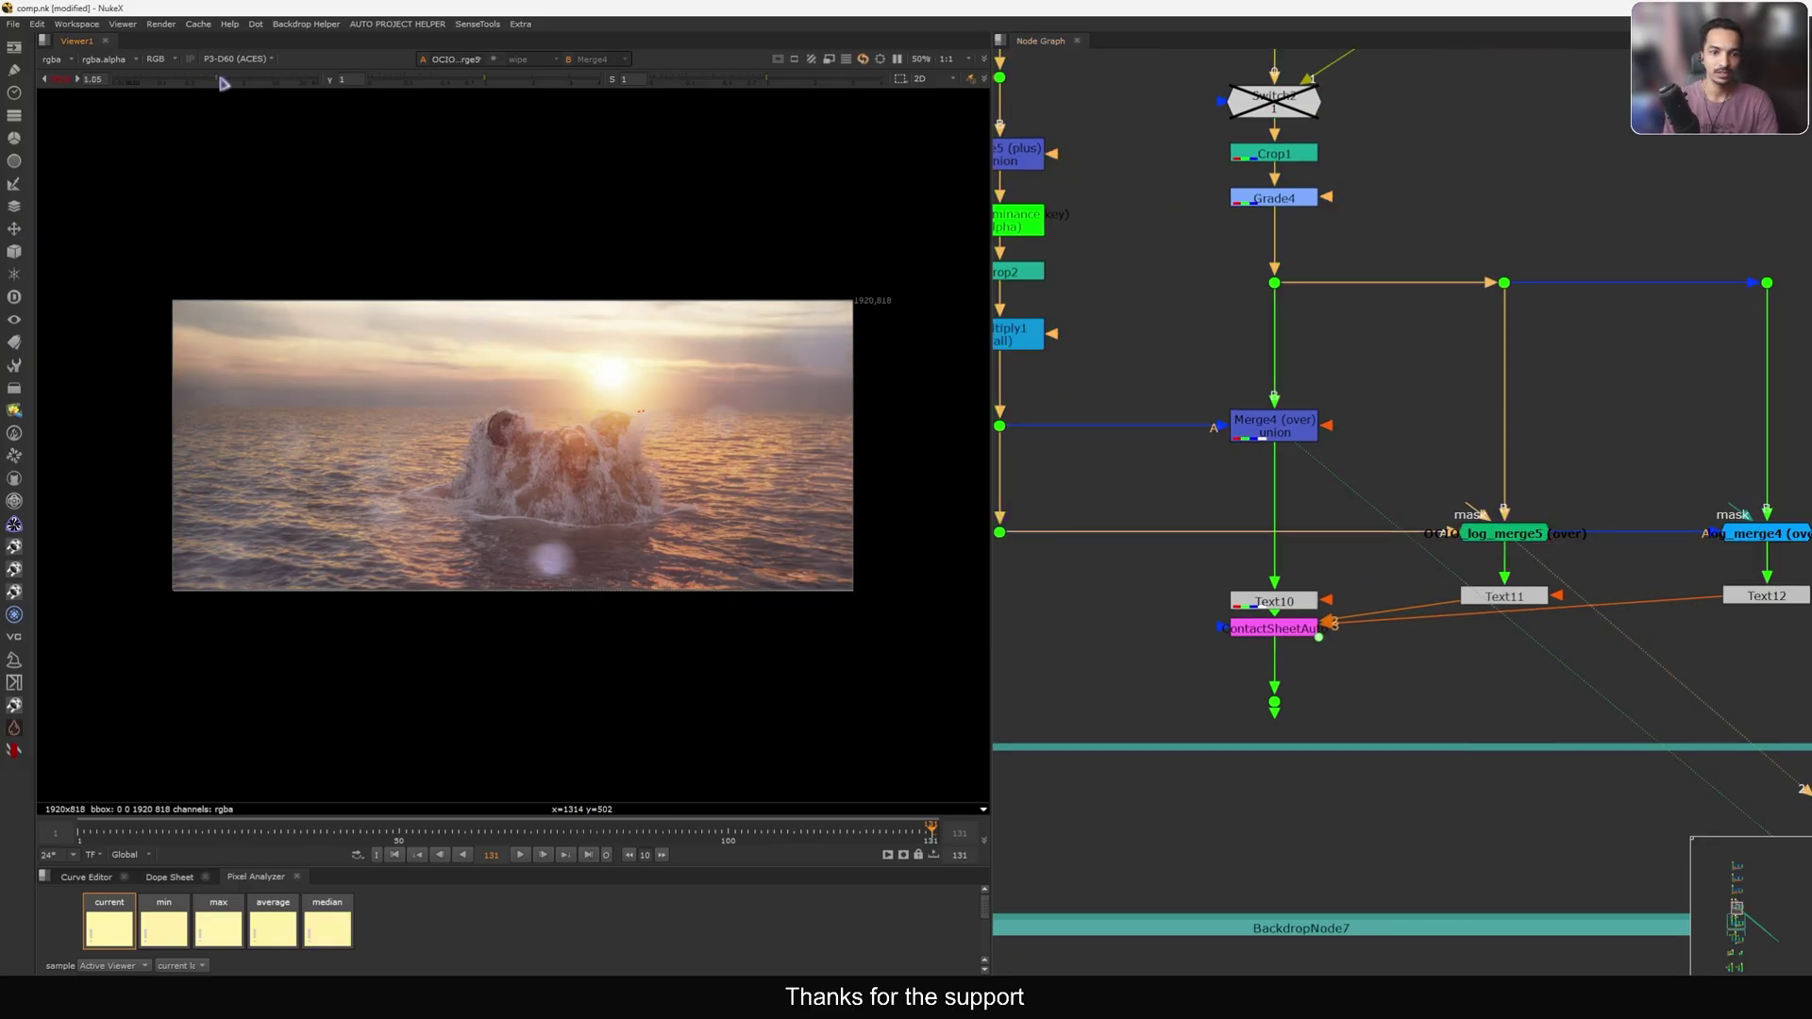
{"action": "key", "text": "2"}
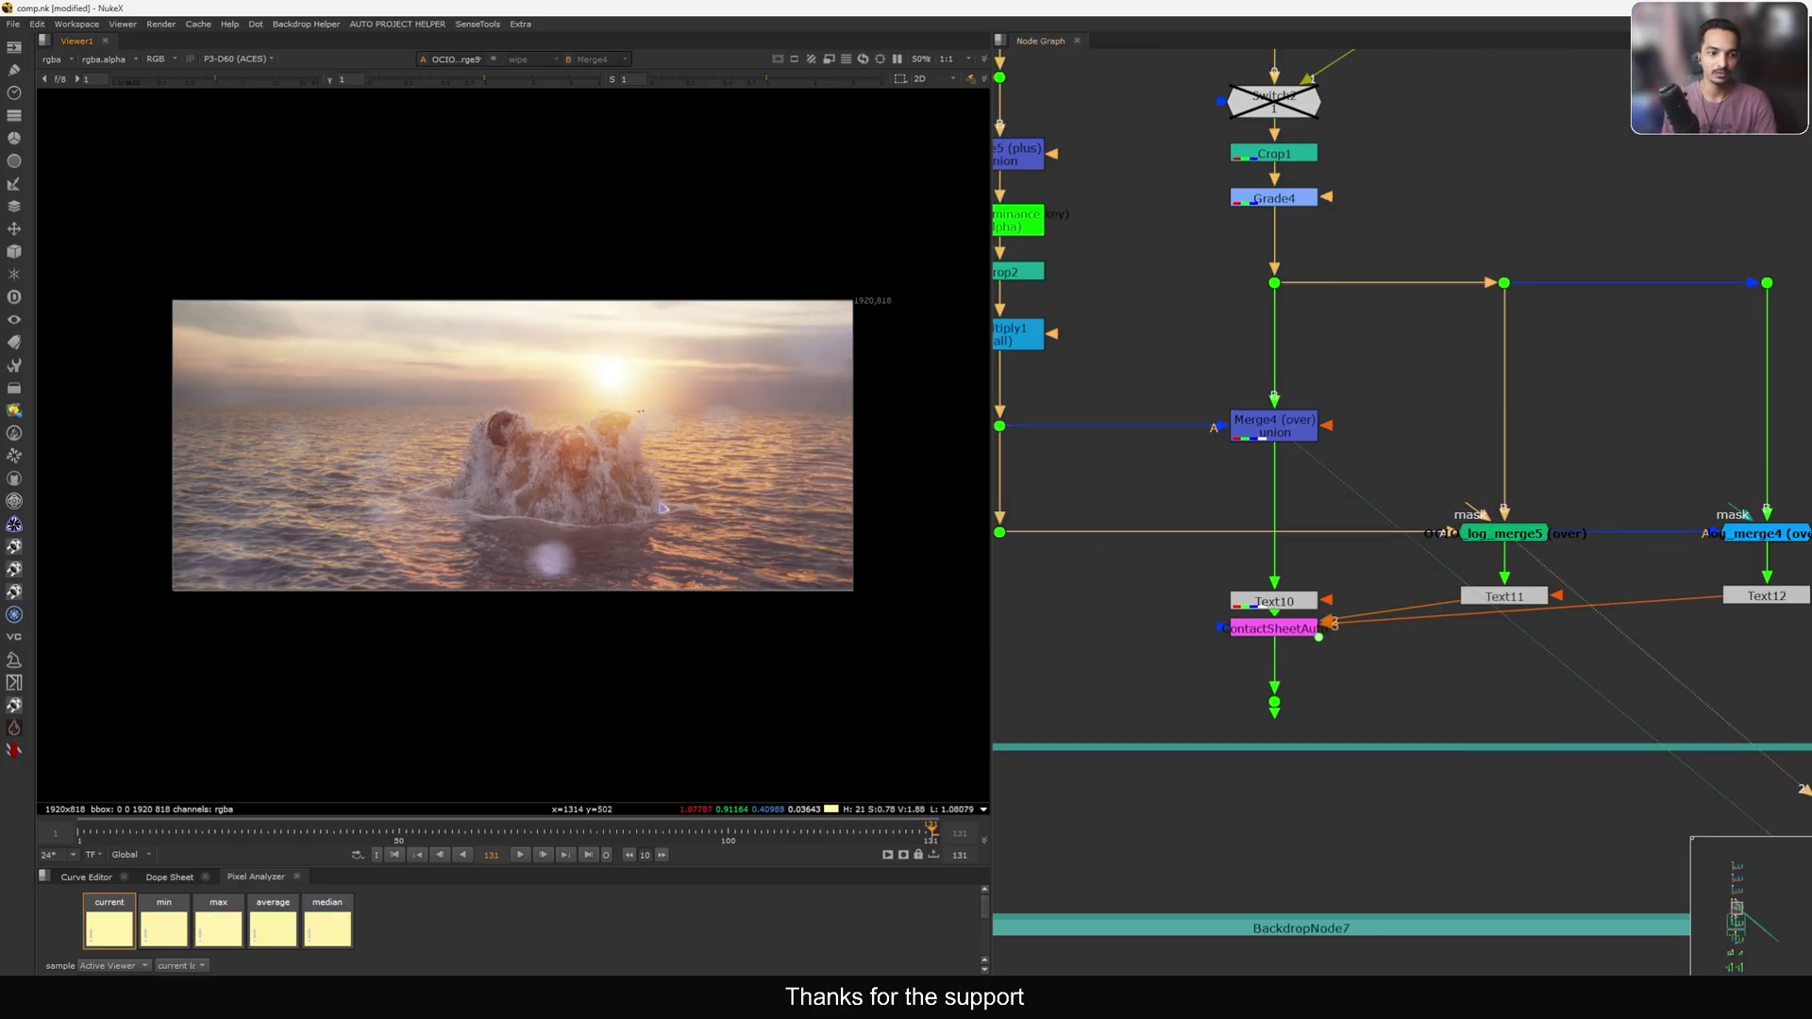
{"action": "scroll", "coordinate": [611, 552], "scroll_direction": "up", "scroll_amount": 6}
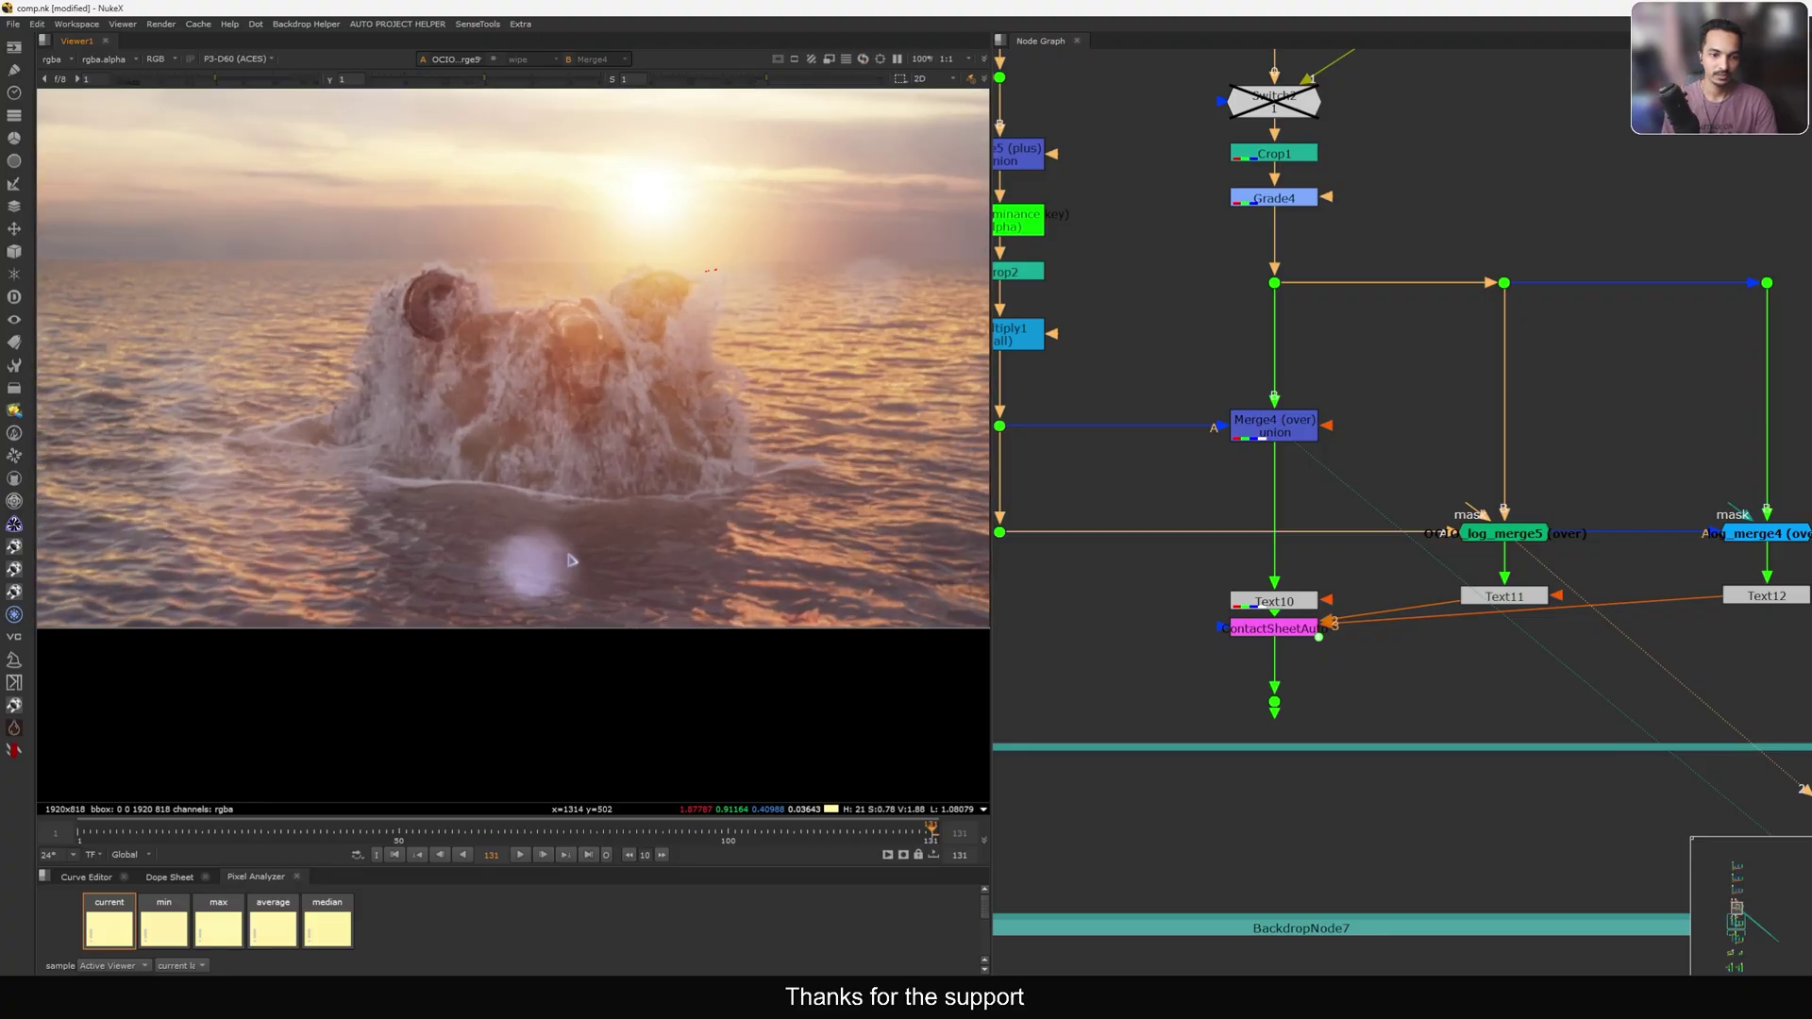
{"action": "key", "text": "1"}
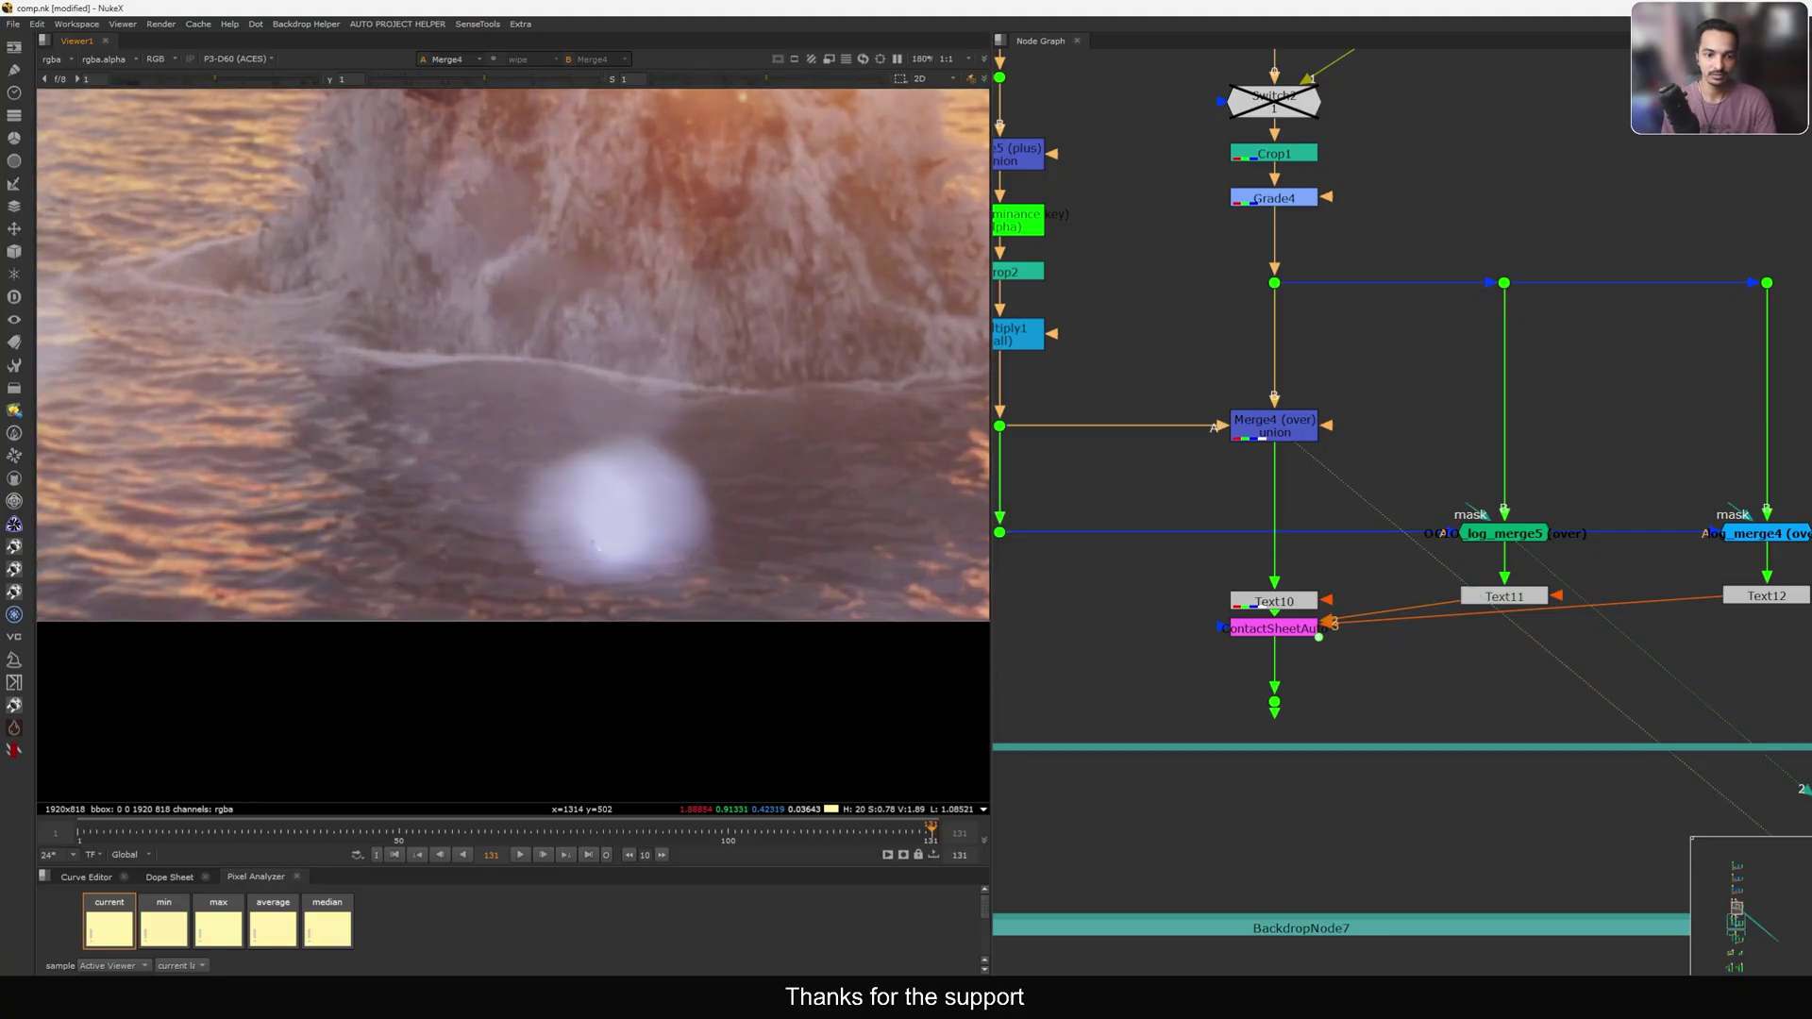
{"action": "key", "text": "2"}
{"action": "scroll", "coordinate": [664, 499], "scroll_direction": "down", "scroll_amount": 5}
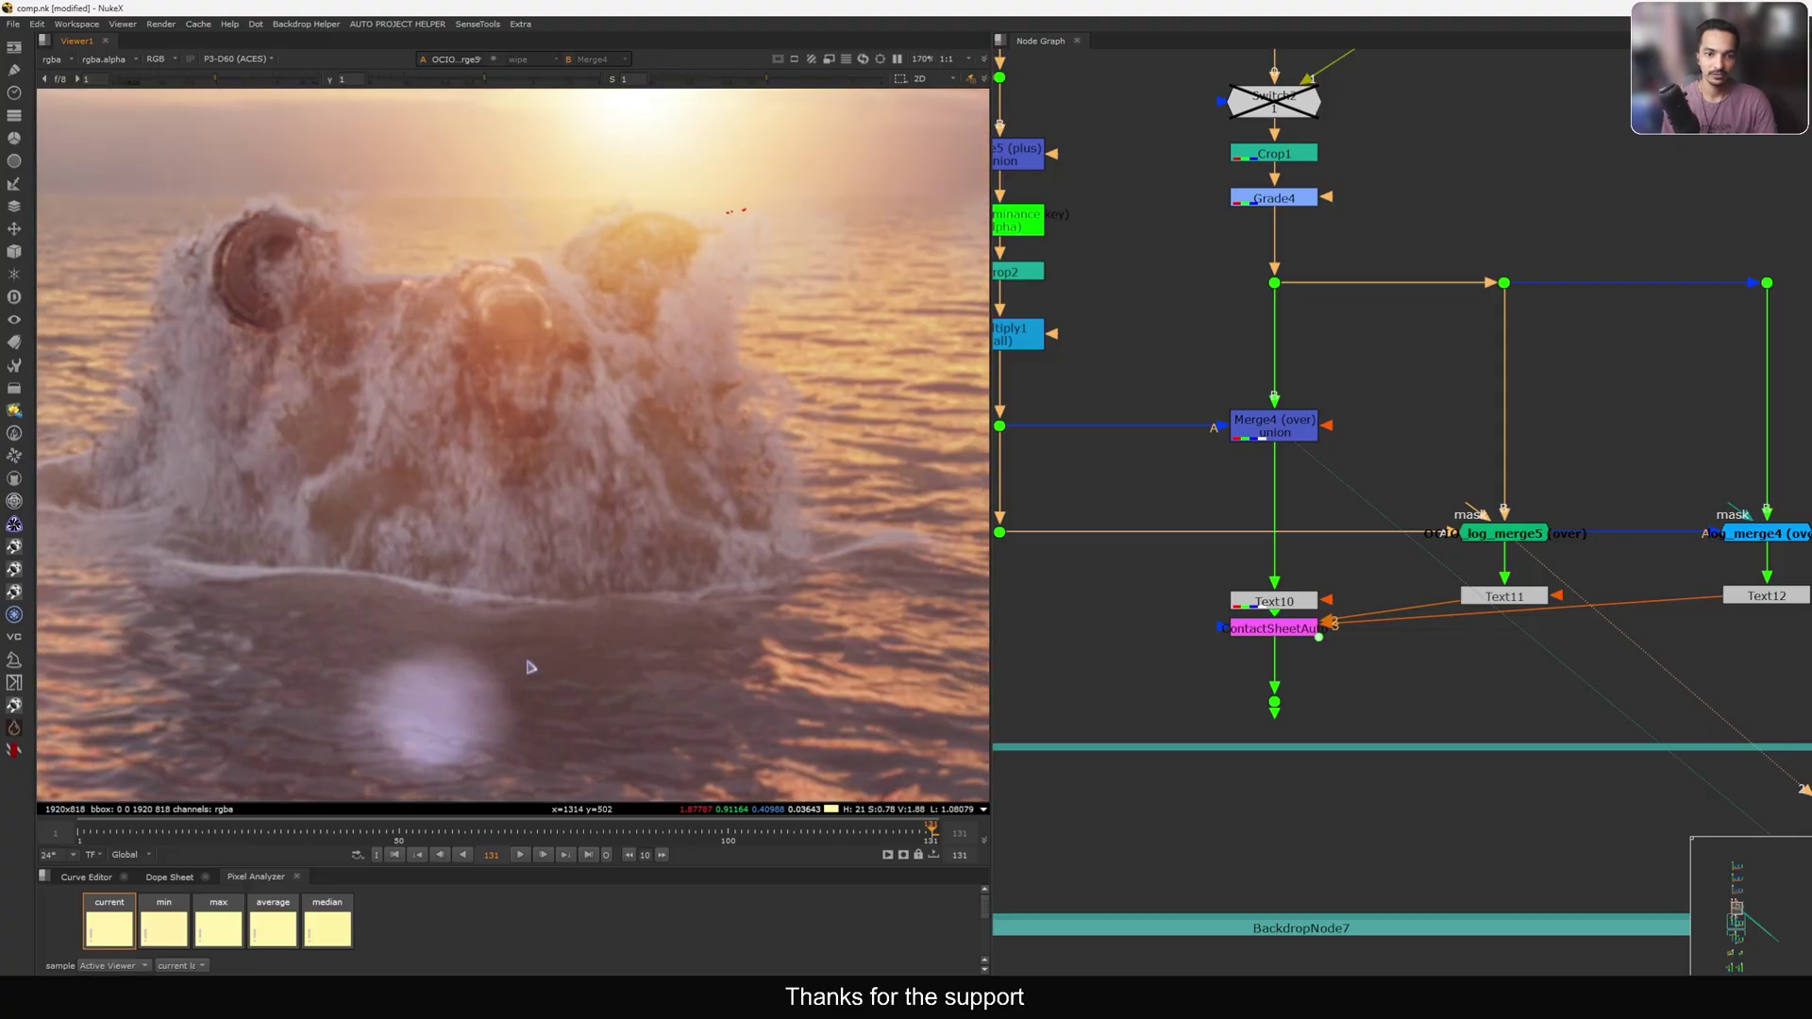
Show the contact sheet output with all three merge results in the viewer and fit it to the frame.
{"action": "middle_click_drag", "start_coordinate": [1569, 591], "coordinate": [1521, 496]}
{"action": "left_click_drag", "start_coordinate": [1630, 416], "coordinate": [1761, 459]}
{"action": "key", "text": "1"}
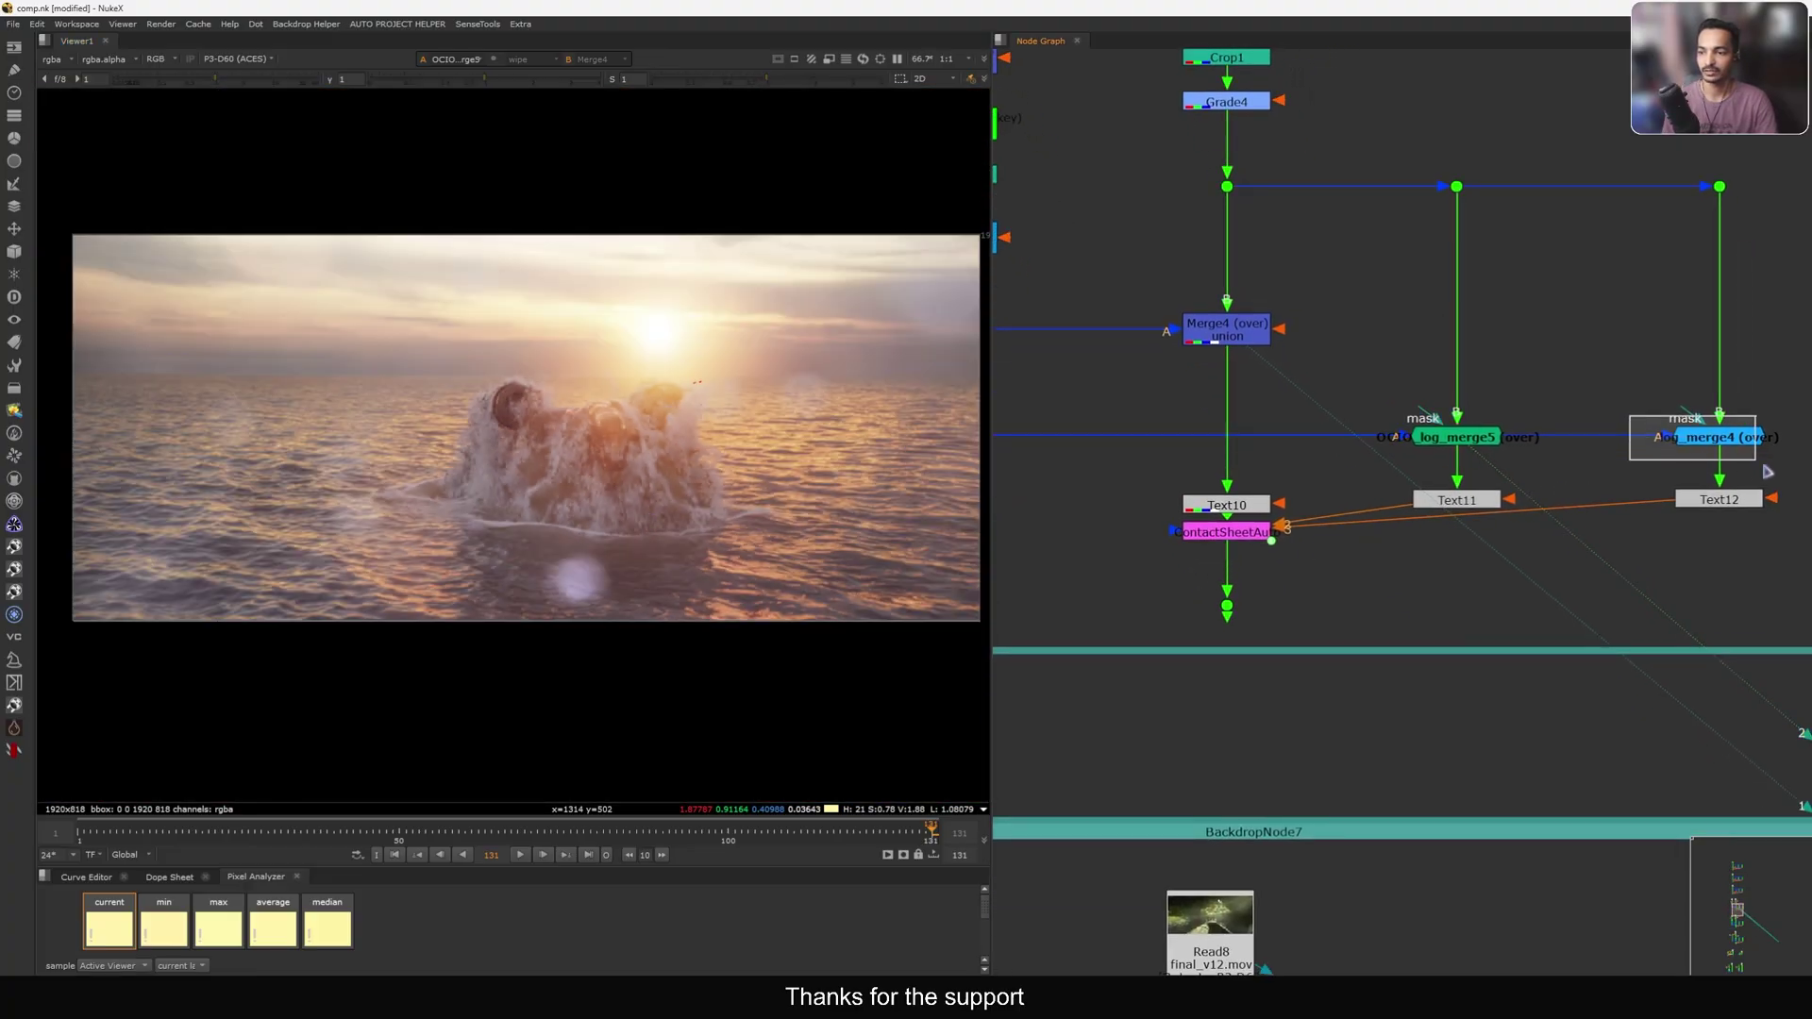
{"action": "left_click", "coordinate": [1227, 605]}
{"action": "key", "text": "1"}
{"action": "key", "text": "f"}
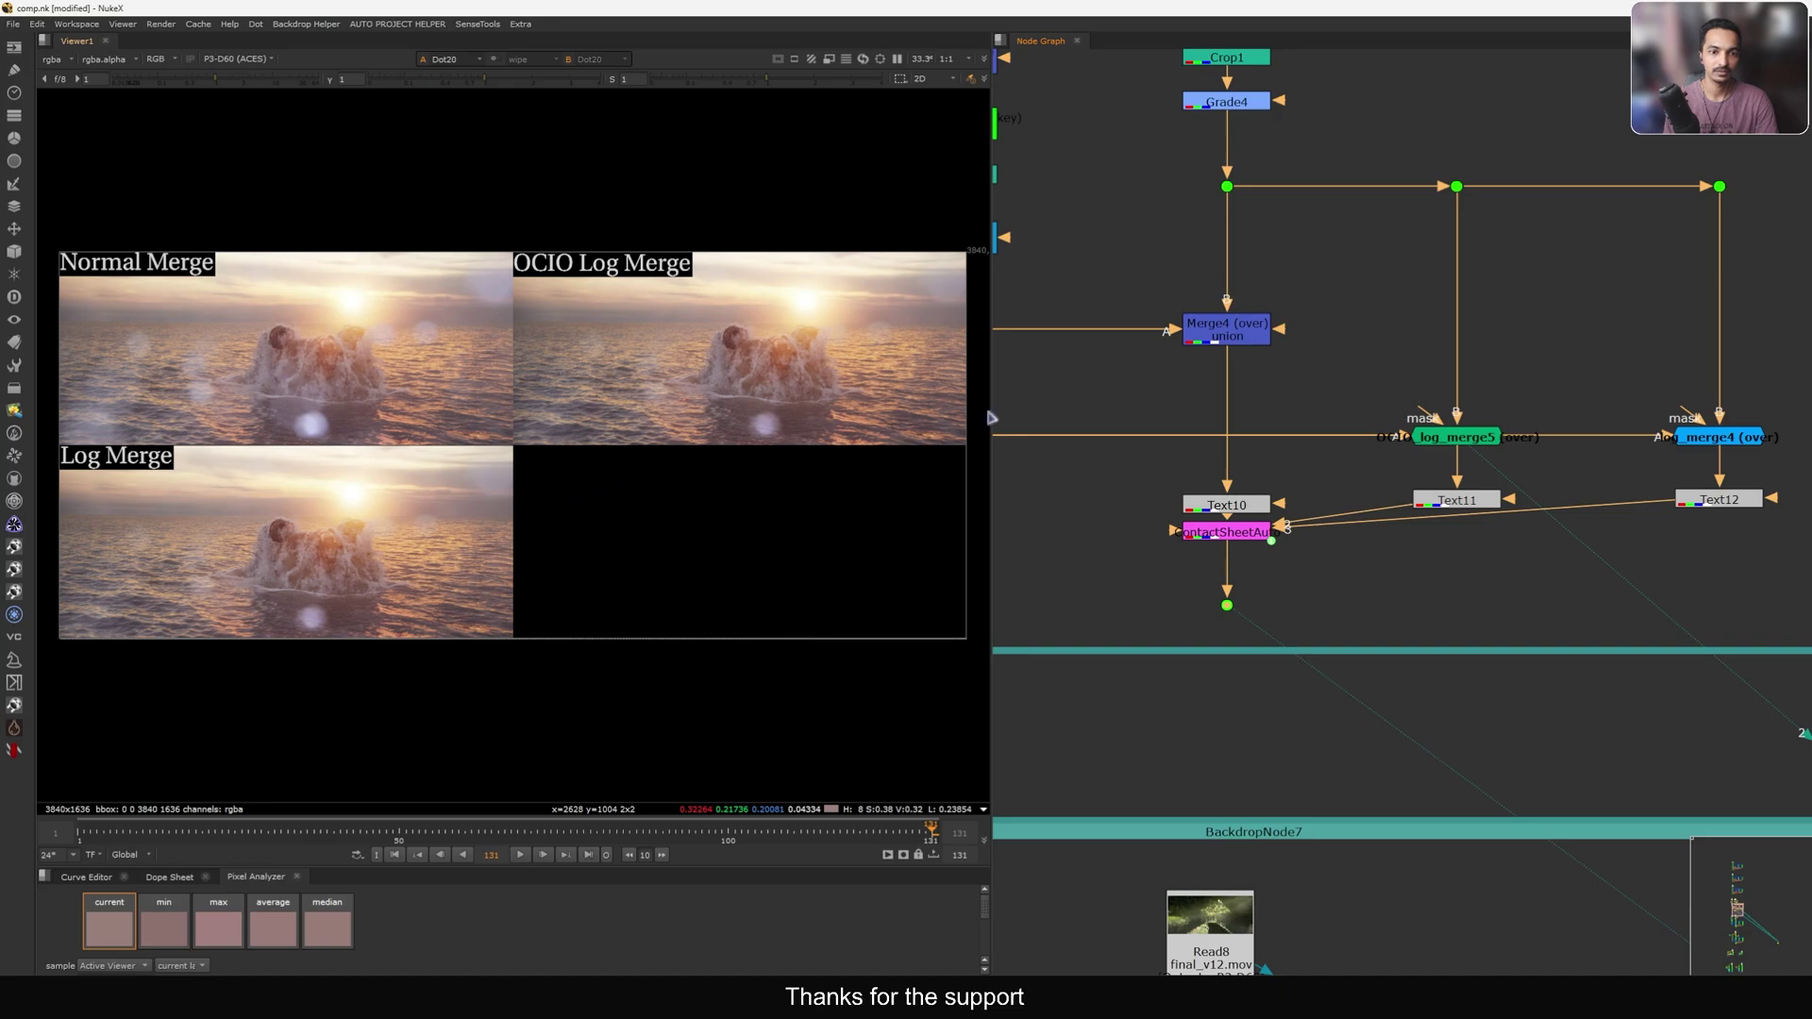
Set Multiply1's value back to 1 and close its properties.
{"action": "middle_click_drag", "start_coordinate": [1011, 351], "coordinate": [1286, 414]}
{"action": "double_click", "coordinate": [1213, 302]}
{"action": "double_click", "coordinate": [822, 510]}
{"action": "type", "text": "1"}
{"action": "key", "text": "Return"}
{"action": "left_click", "coordinate": [1154, 433]}
Re-enable the Switch2 node so the sea plate uses the FrameHold5 frame.
{"action": "middle_click_drag", "start_coordinate": [1269, 390], "coordinate": [1221, 526]}
{"action": "middle_click_drag", "start_coordinate": [1410, 249], "coordinate": [1400, 378]}
{"action": "left_click", "coordinate": [1442, 338]}
{"action": "key", "text": "d"}
{"action": "left_click", "coordinate": [1436, 361]}
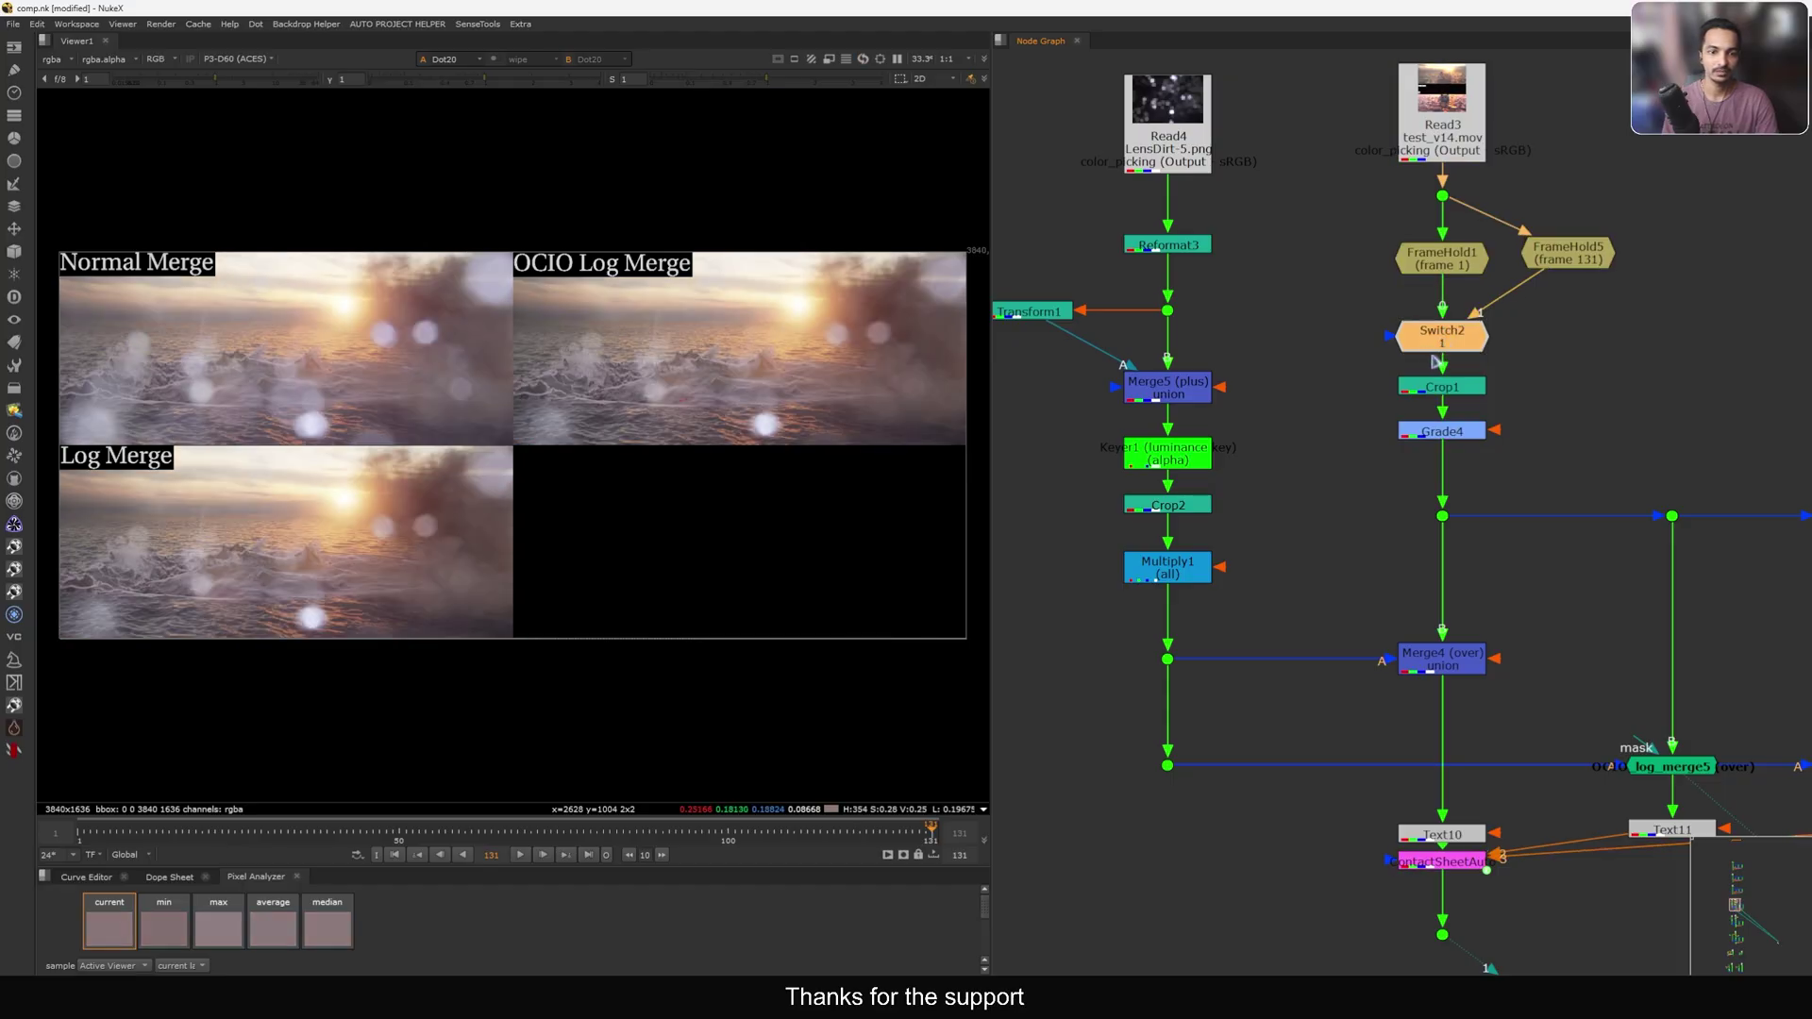
Show Merge4 in the viewer and compare it with OCIO_log_merge5 over the smoky sea frame.
{"action": "middle_click_drag", "start_coordinate": [1450, 743], "coordinate": [1250, 433]}
{"action": "left_click", "coordinate": [1241, 351]}
{"action": "key", "text": "1"}
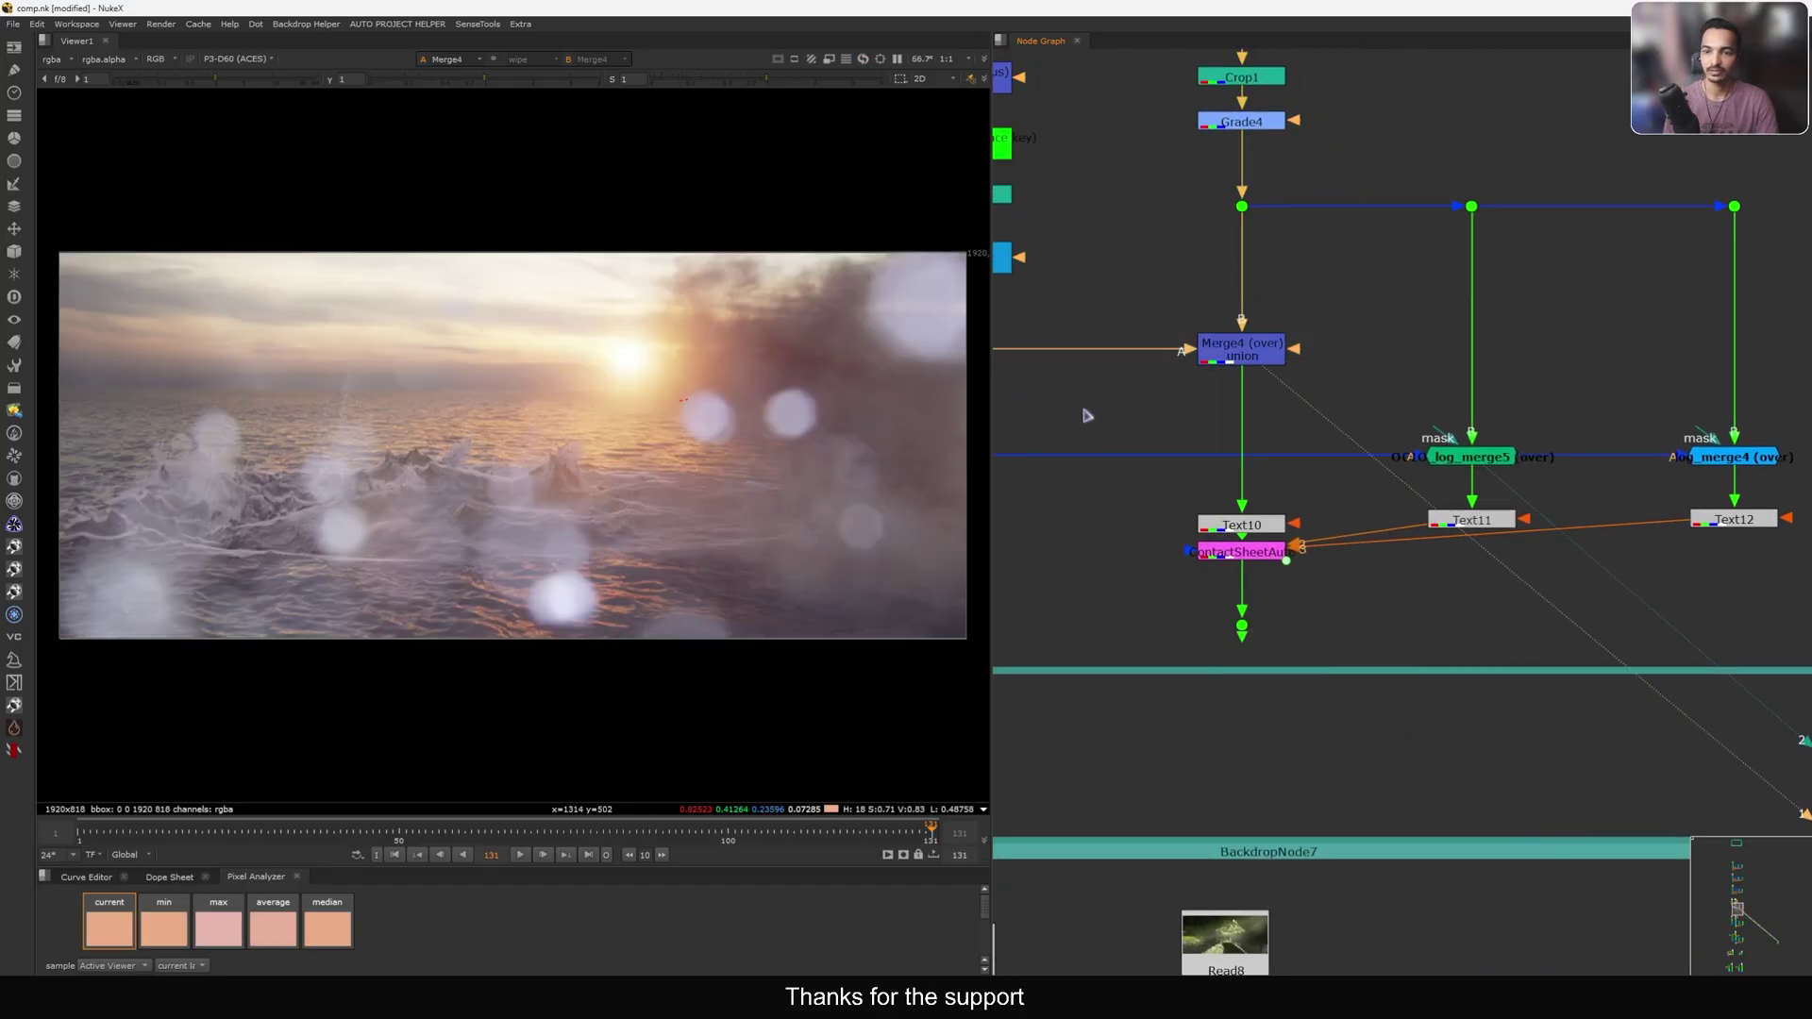
{"action": "middle_click_drag", "start_coordinate": [1117, 303], "coordinate": [1212, 373]}
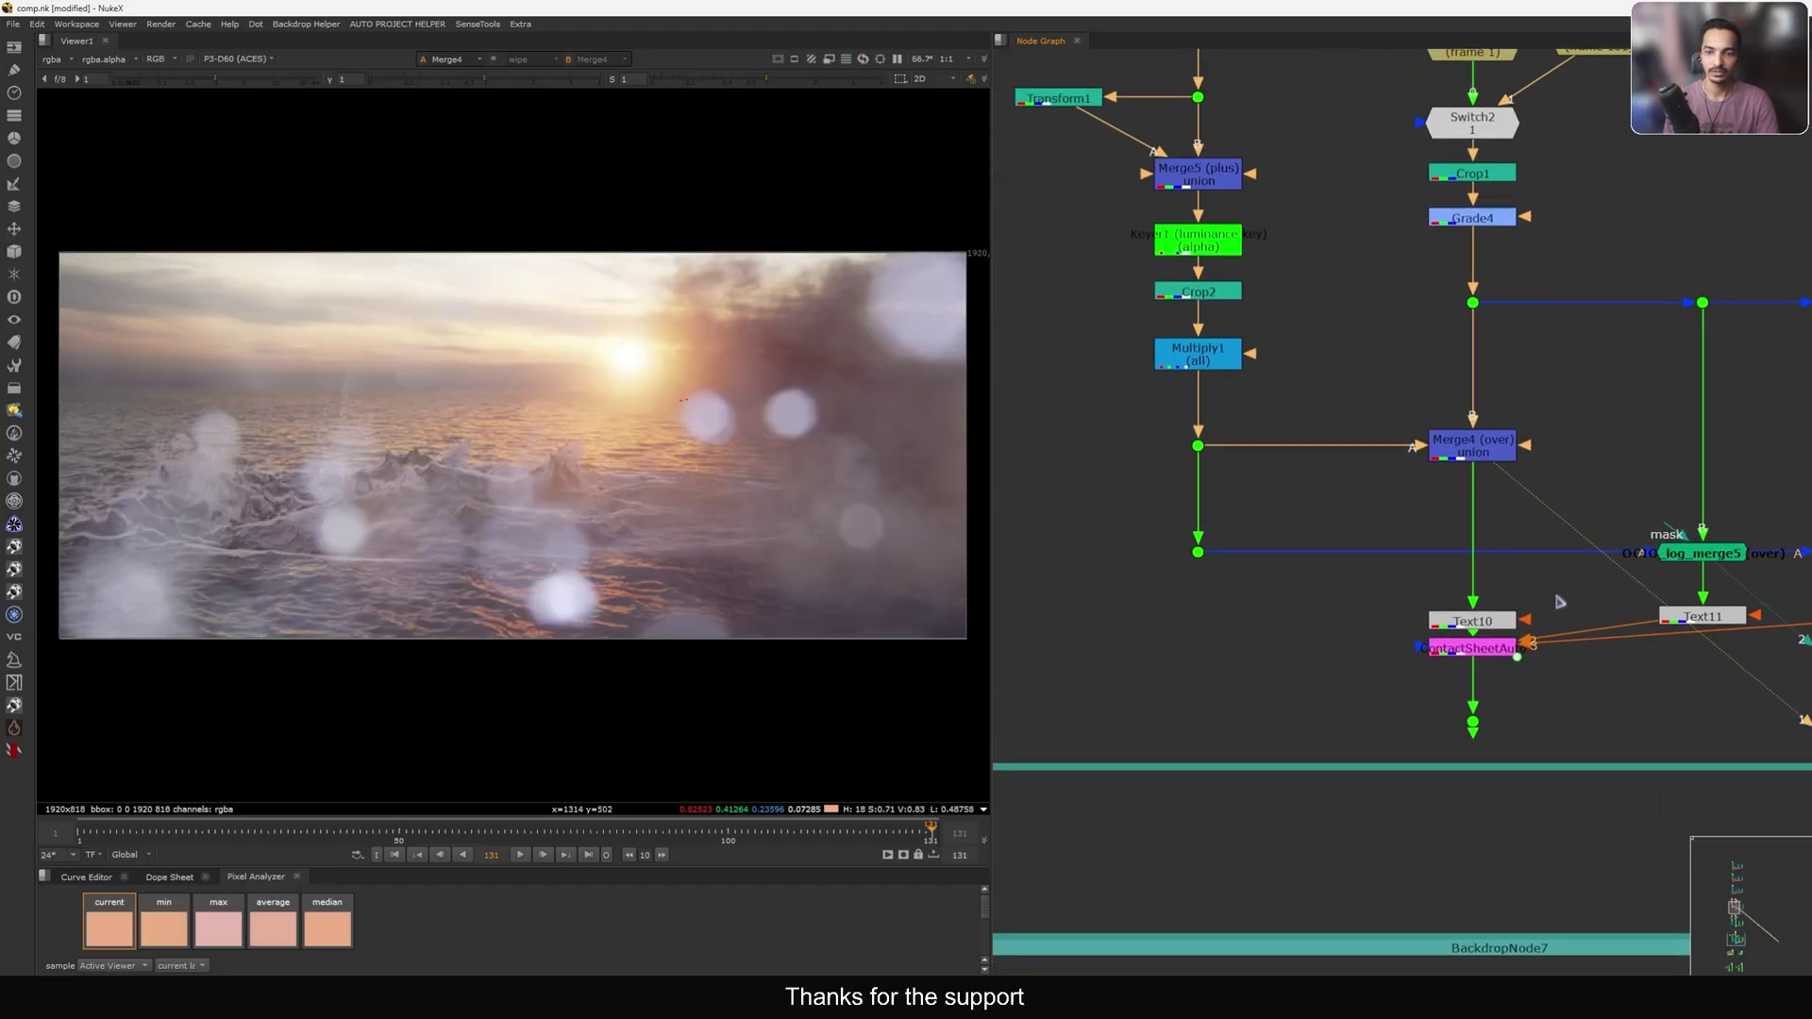
{"action": "middle_click_drag", "start_coordinate": [1560, 602], "coordinate": [1503, 554]}
{"action": "key", "text": "2"}
{"action": "key", "text": "1"}
{"action": "key", "text": "2"}
{"action": "key", "text": "1"}
{"action": "key", "text": "2"}
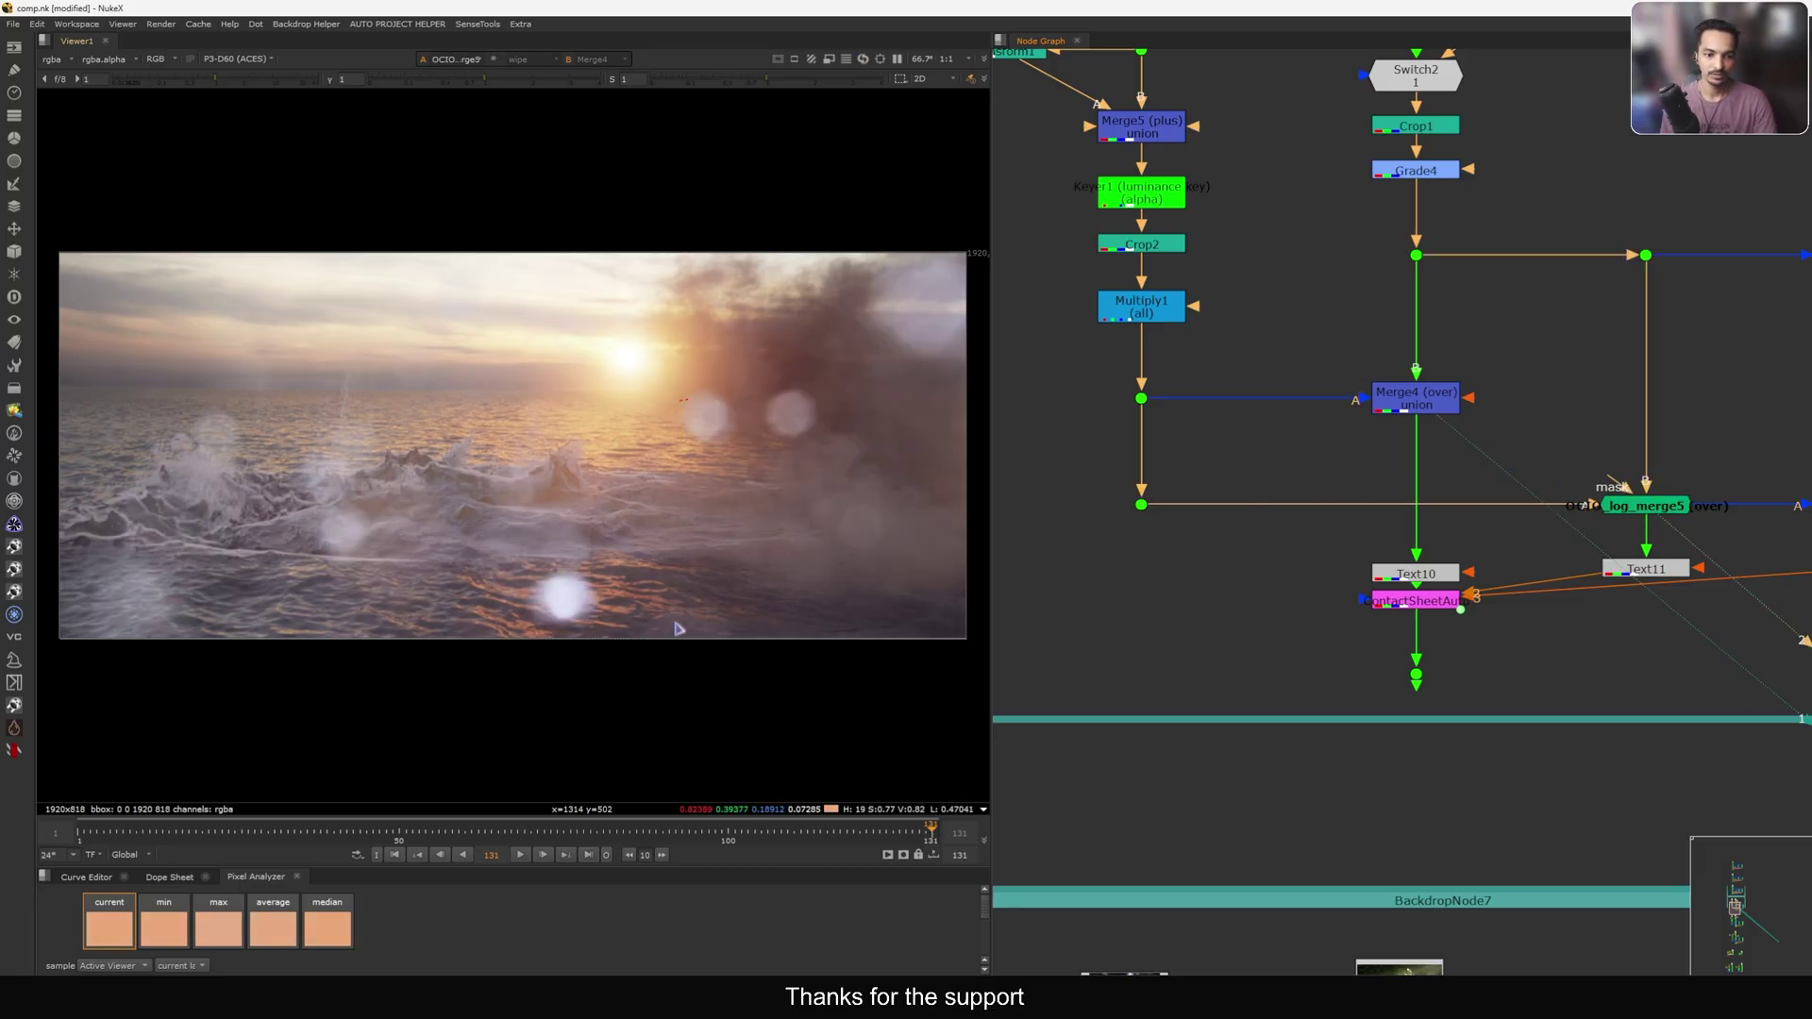
Inspect the brightest bokeh spot over the dark water up close, alternating Merge4 and OCIO_log_merge5.
{"action": "scroll", "coordinate": [559, 593], "scroll_direction": "up", "scroll_amount": 6}
{"action": "key", "text": "1"}
{"action": "key", "text": "2"}
{"action": "key", "text": "1"}
{"action": "middle_click_drag", "start_coordinate": [683, 529], "coordinate": [663, 537]}
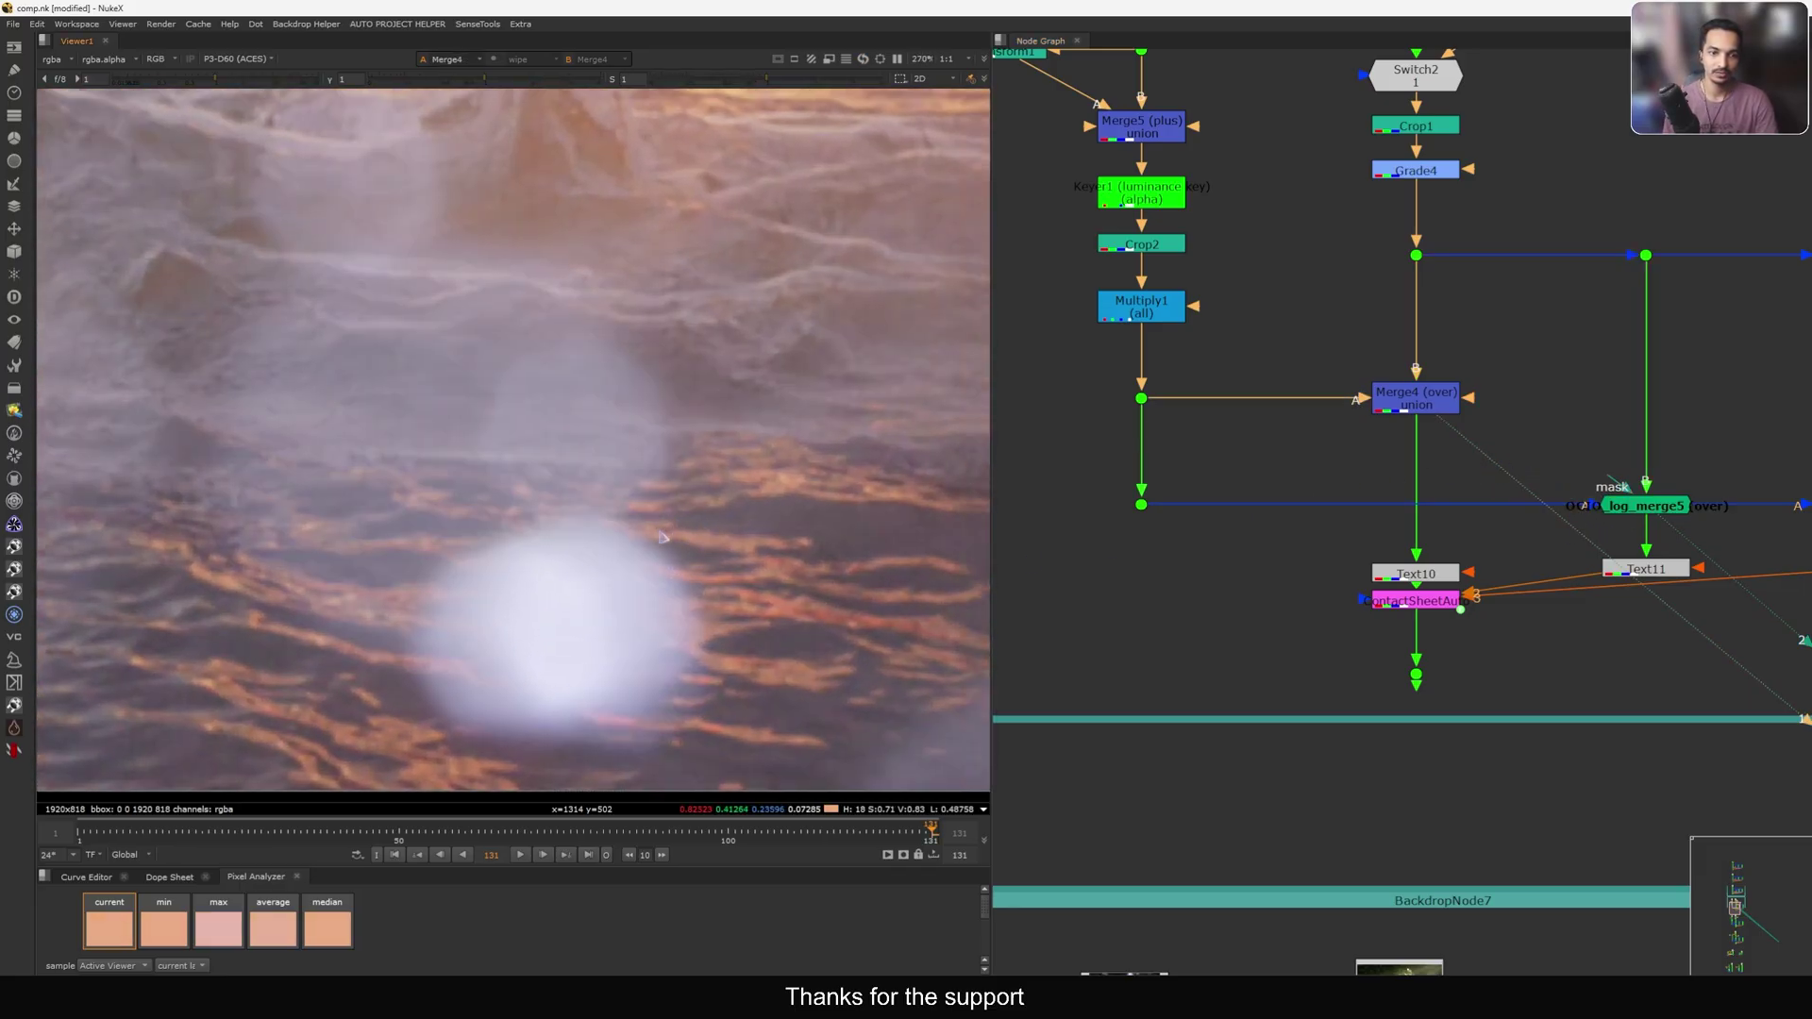
{"action": "scroll", "coordinate": [664, 537], "scroll_direction": "down", "scroll_amount": 5}
Compare Merge4 and OCIO_log_merge5 and examine the two bokeh spots beside the sun against the smoke.
{"action": "scroll", "coordinate": [739, 432], "scroll_direction": "up", "scroll_amount": 3}
{"action": "key", "text": "2"}
{"action": "key", "text": "1"}
{"action": "key", "text": "2"}
{"action": "scroll", "coordinate": [642, 557], "scroll_direction": "up", "scroll_amount": 3}
{"action": "left_click_drag", "start_coordinate": [749, 470], "coordinate": [561, 621]}
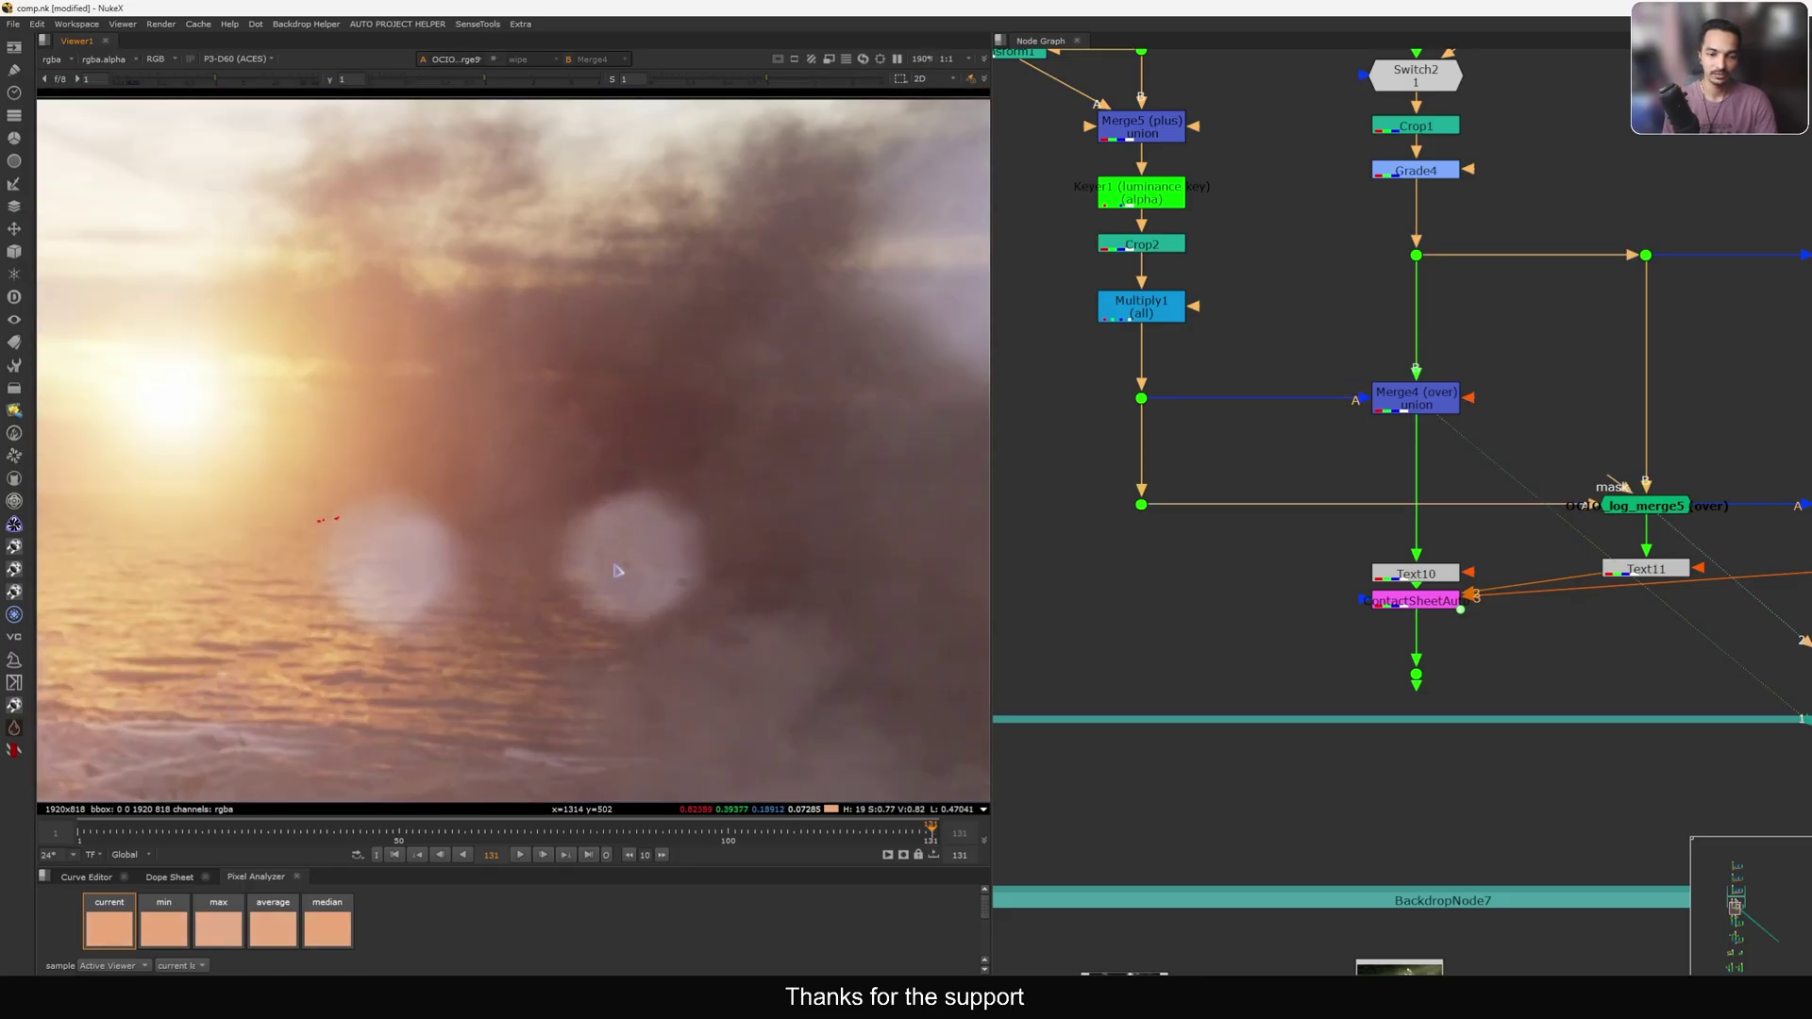
Examine the bokeh spot against the dark smoke up close and in the full frame, alternating Merge4 and OCIO_log_merge5.
{"action": "key", "text": "2"}
{"action": "scroll", "coordinate": [611, 565], "scroll_direction": "up", "scroll_amount": 3}
{"action": "key", "text": "1"}
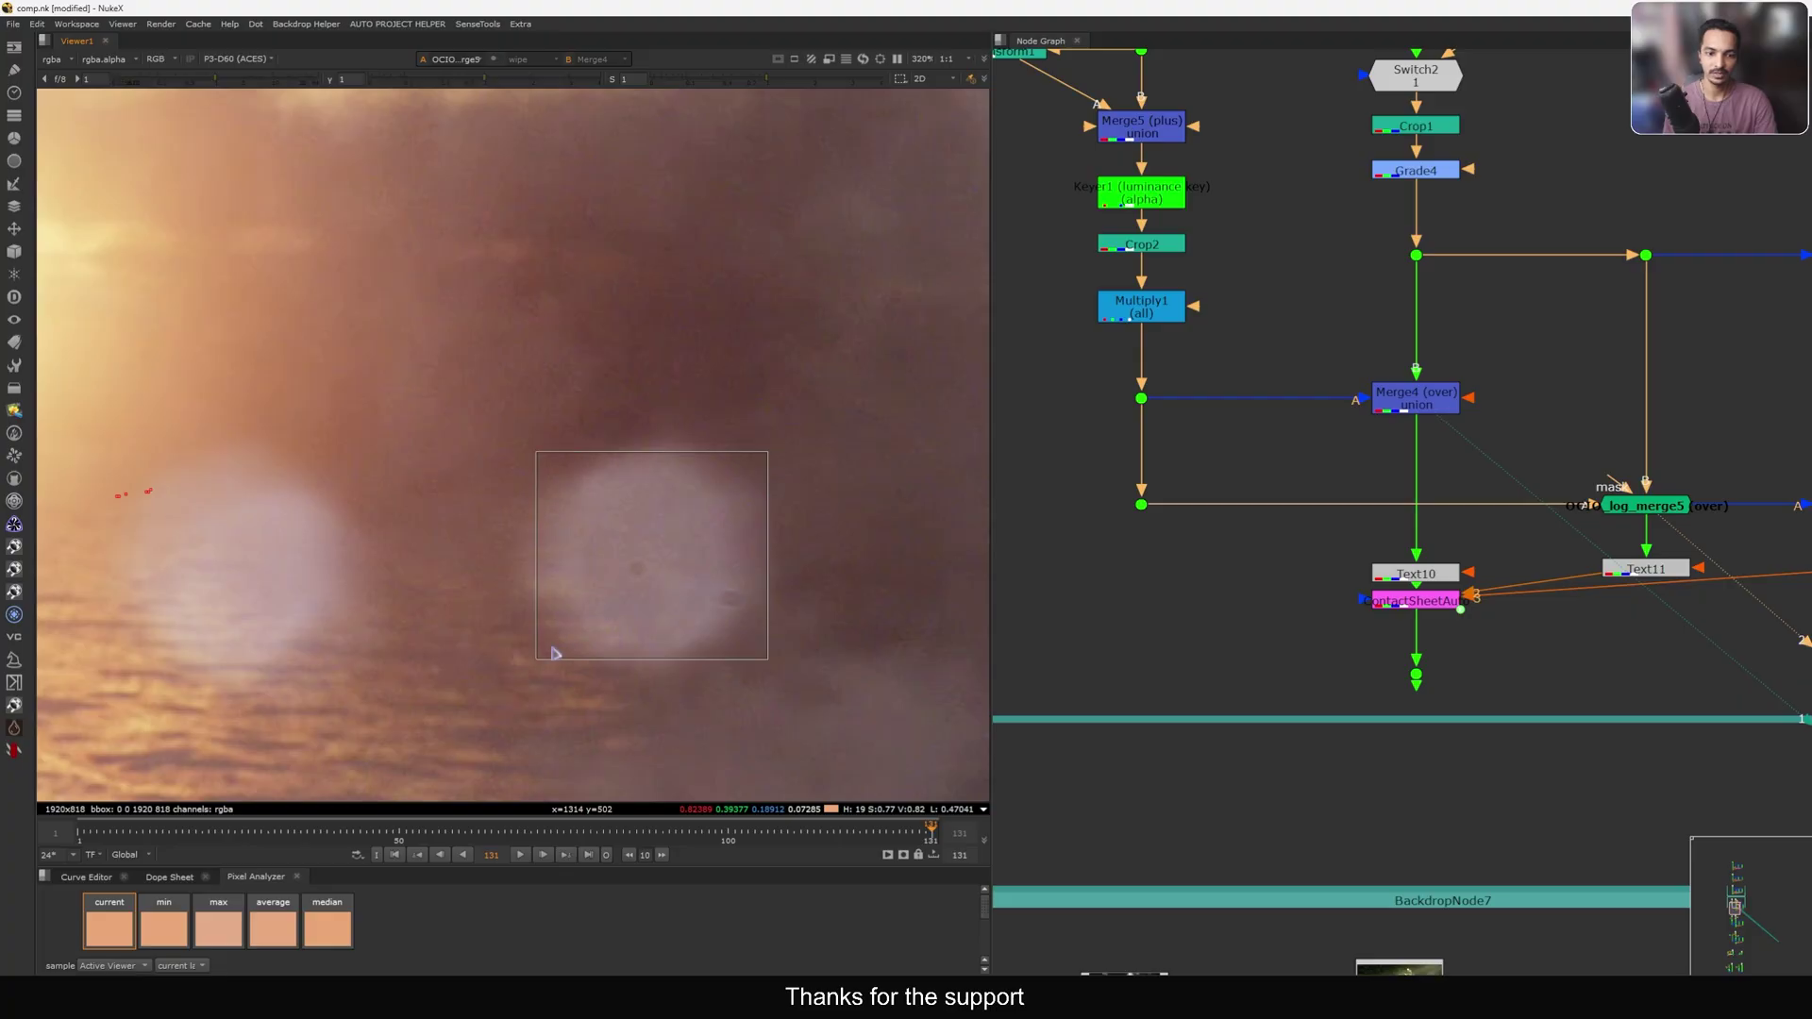
{"action": "scroll", "coordinate": [566, 651], "scroll_direction": "down", "scroll_amount": 4}
{"action": "scroll", "coordinate": [602, 606], "scroll_direction": "down", "scroll_amount": 3}
{"action": "key", "text": "2"}
{"action": "key", "text": "1"}
{"action": "key", "text": "2"}
Set Multiply1's value to 0.5 and view the sea setup's contact sheet of the three merges.
{"action": "double_click", "coordinate": [1141, 307]}
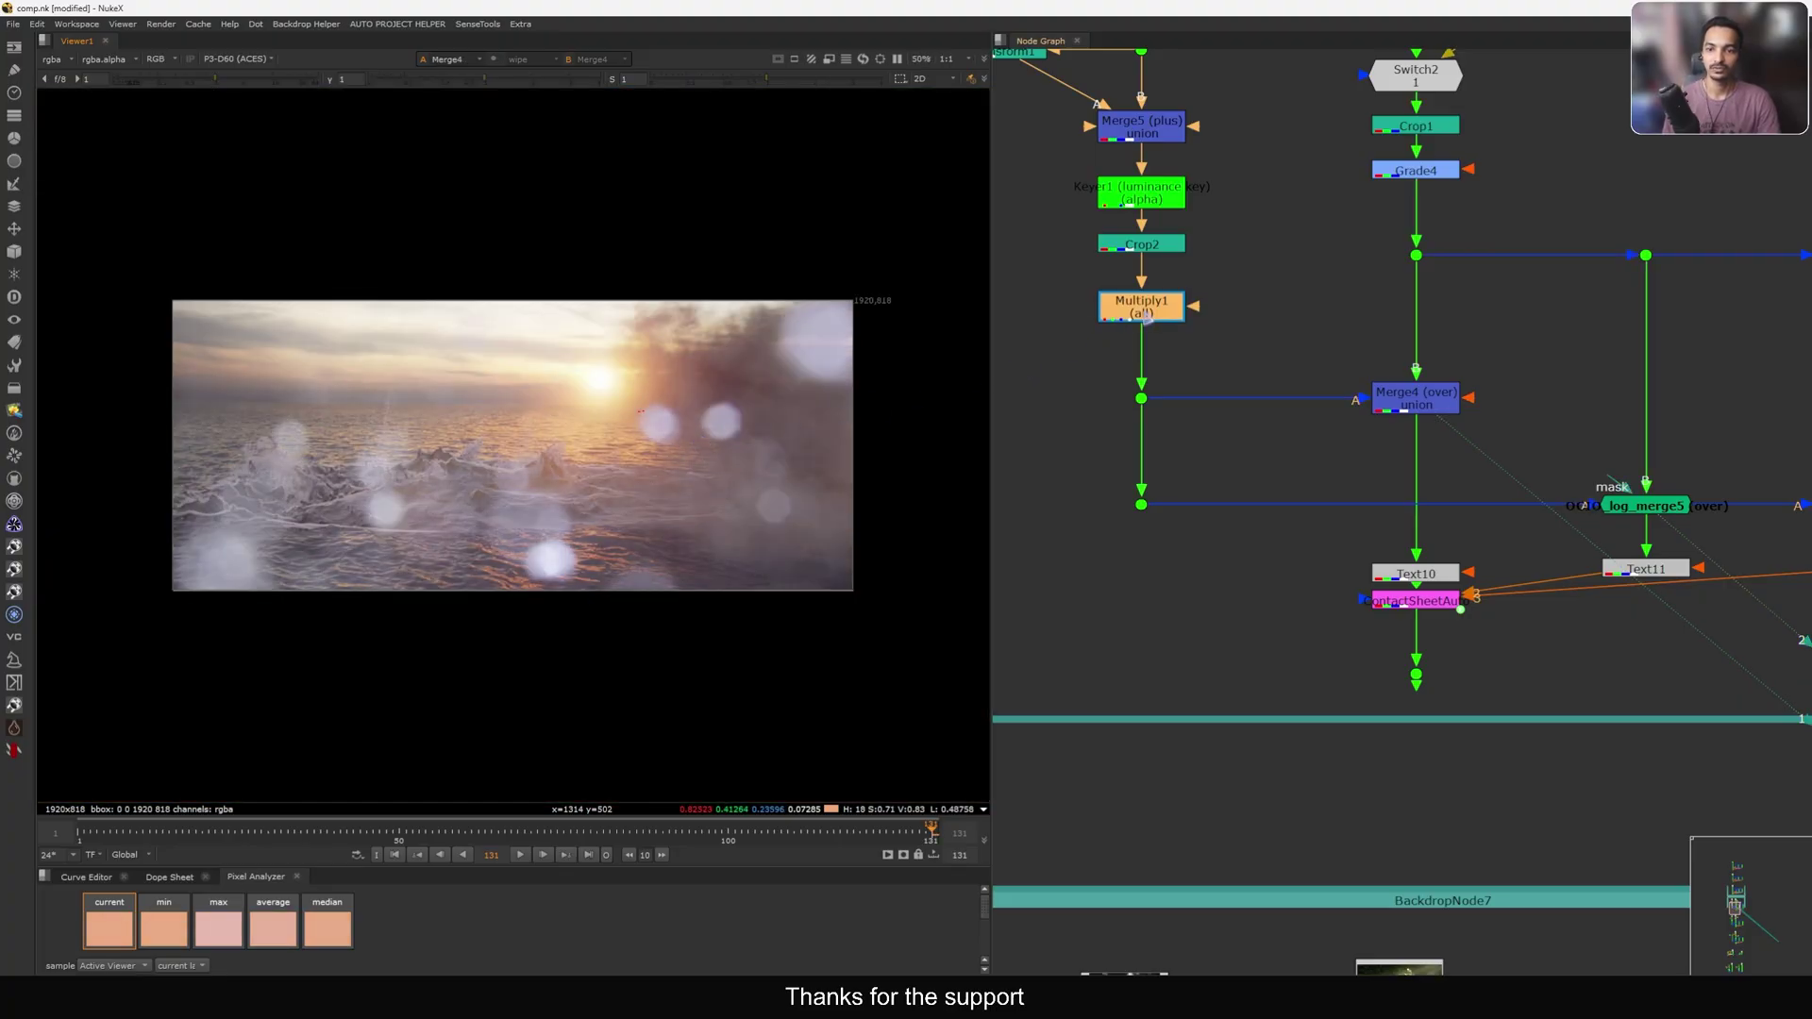
{"action": "left_click", "coordinate": [850, 505]}
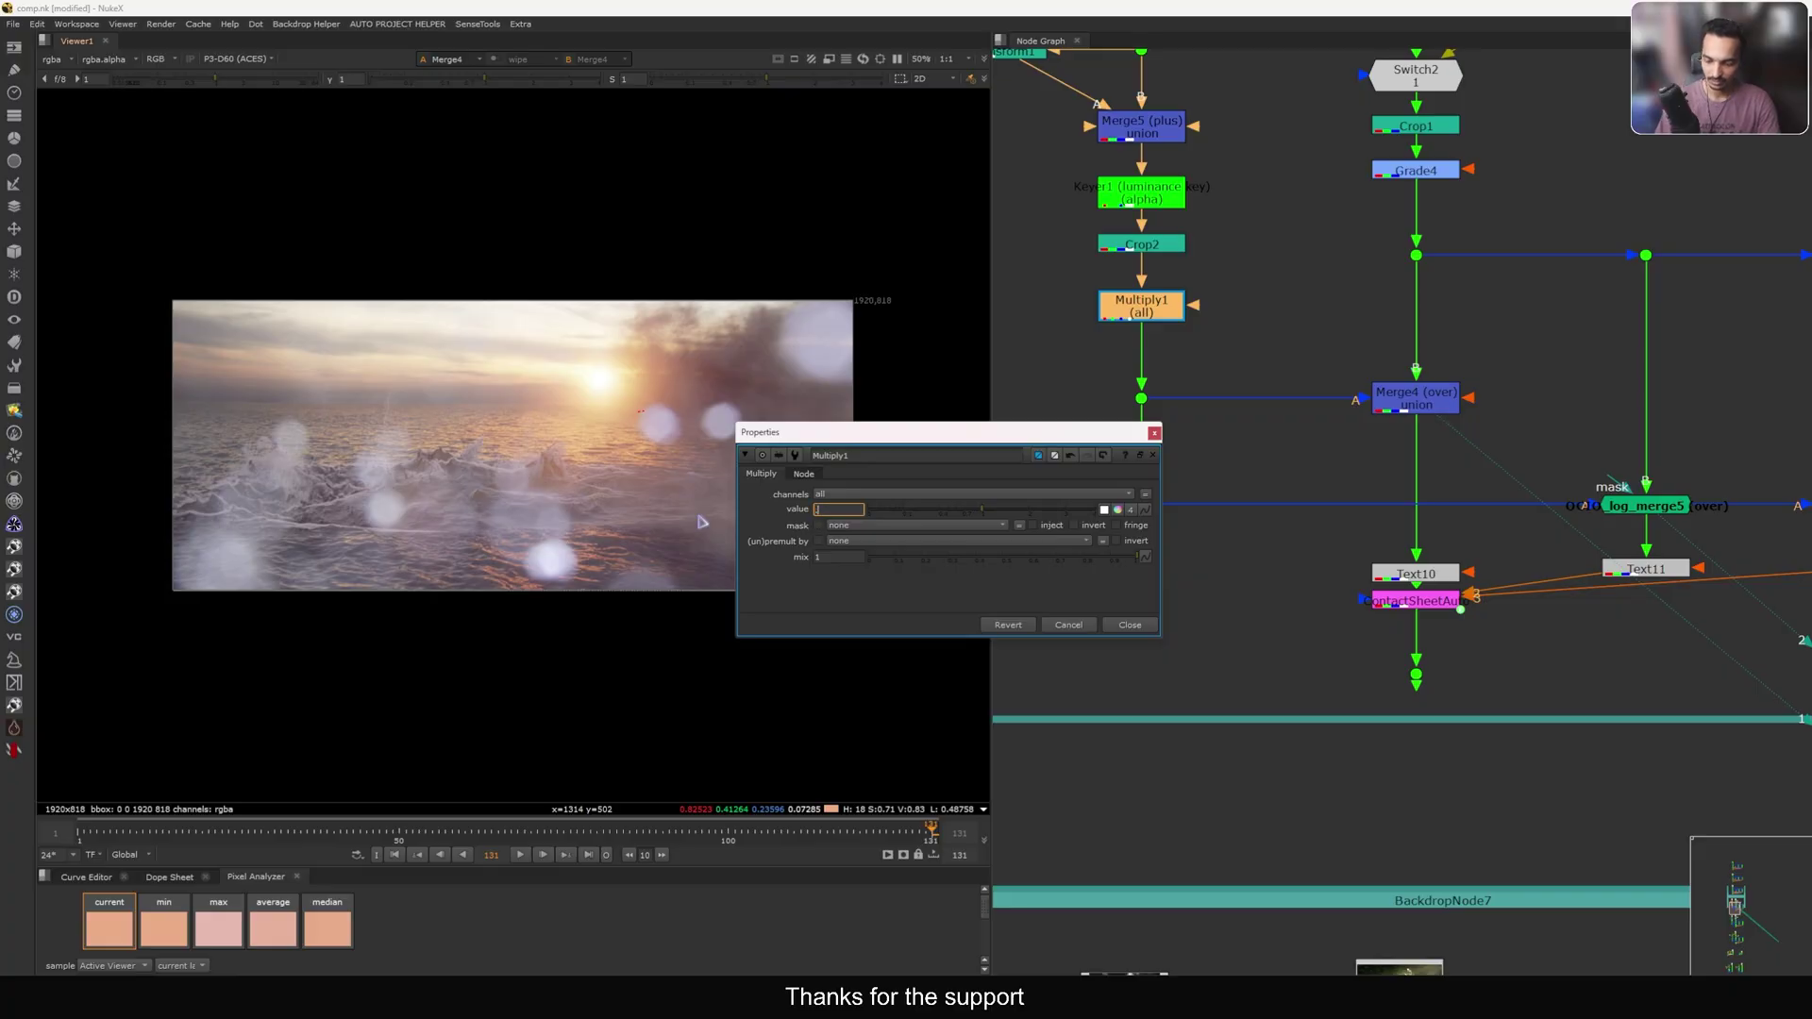
{"action": "type", "text": "0.5"}
{"action": "key", "text": "Return"}
{"action": "left_click", "coordinate": [1154, 433]}
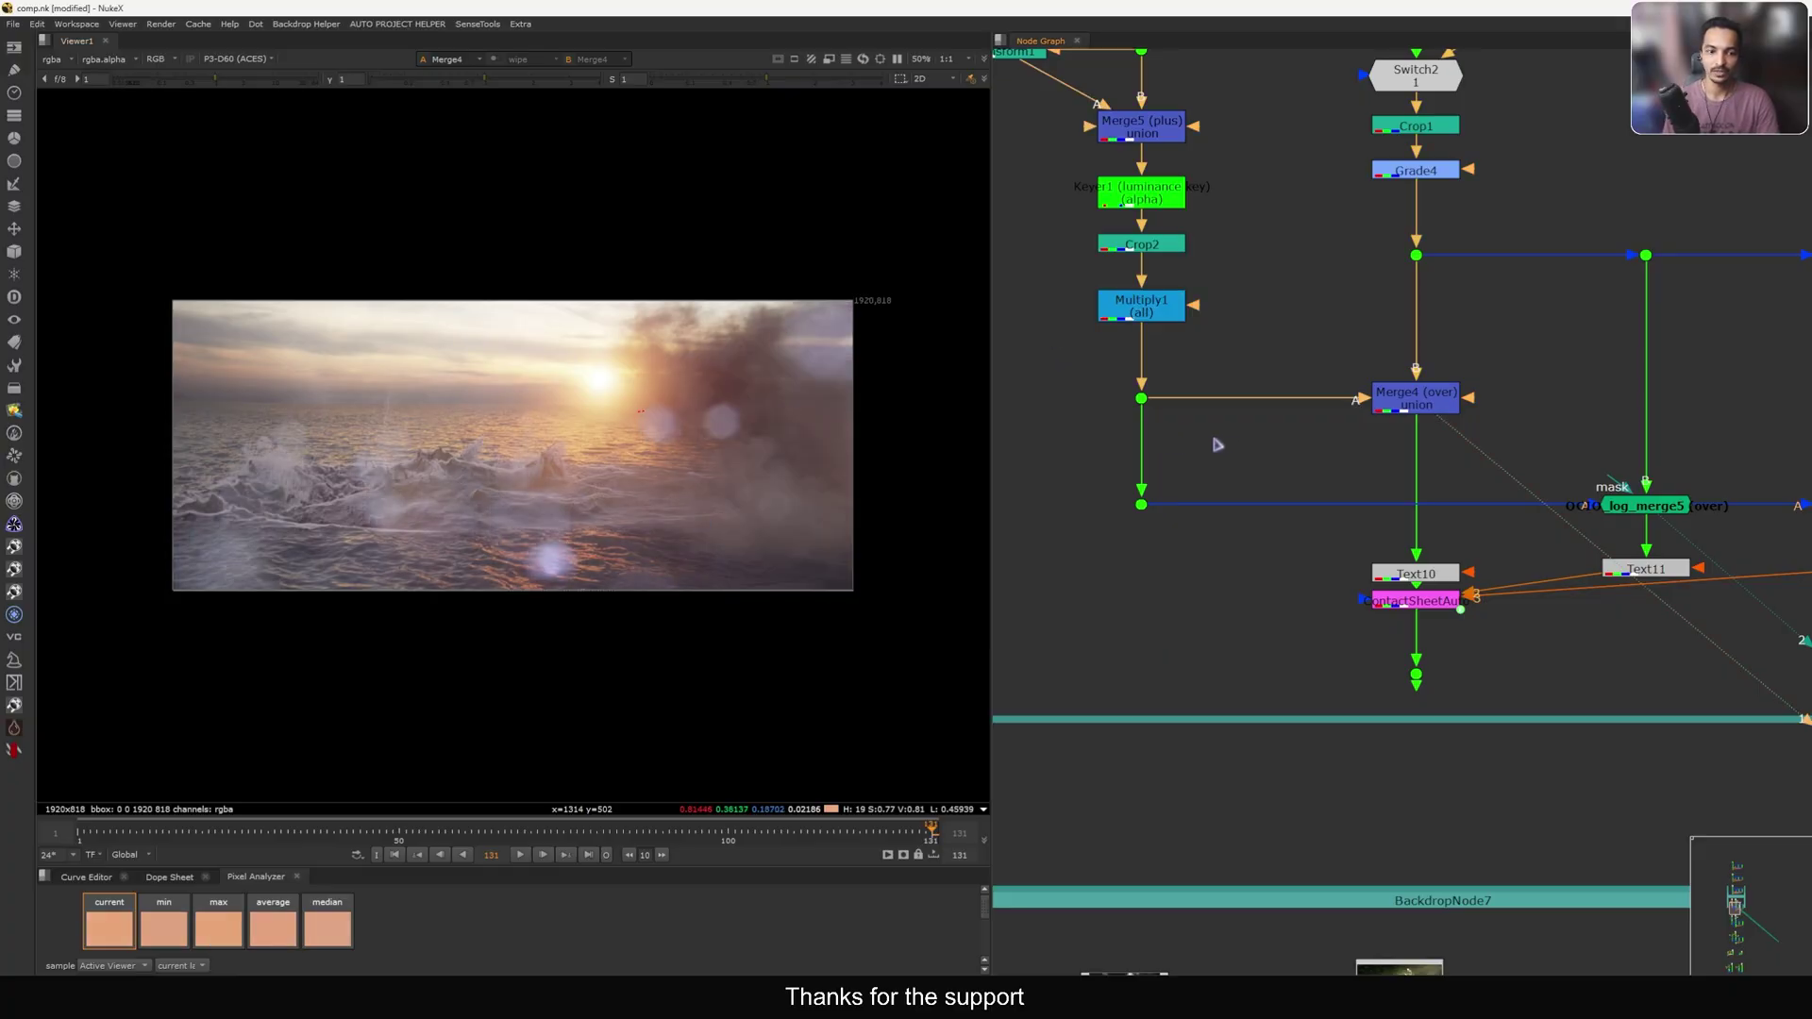
{"action": "key", "text": "1"}
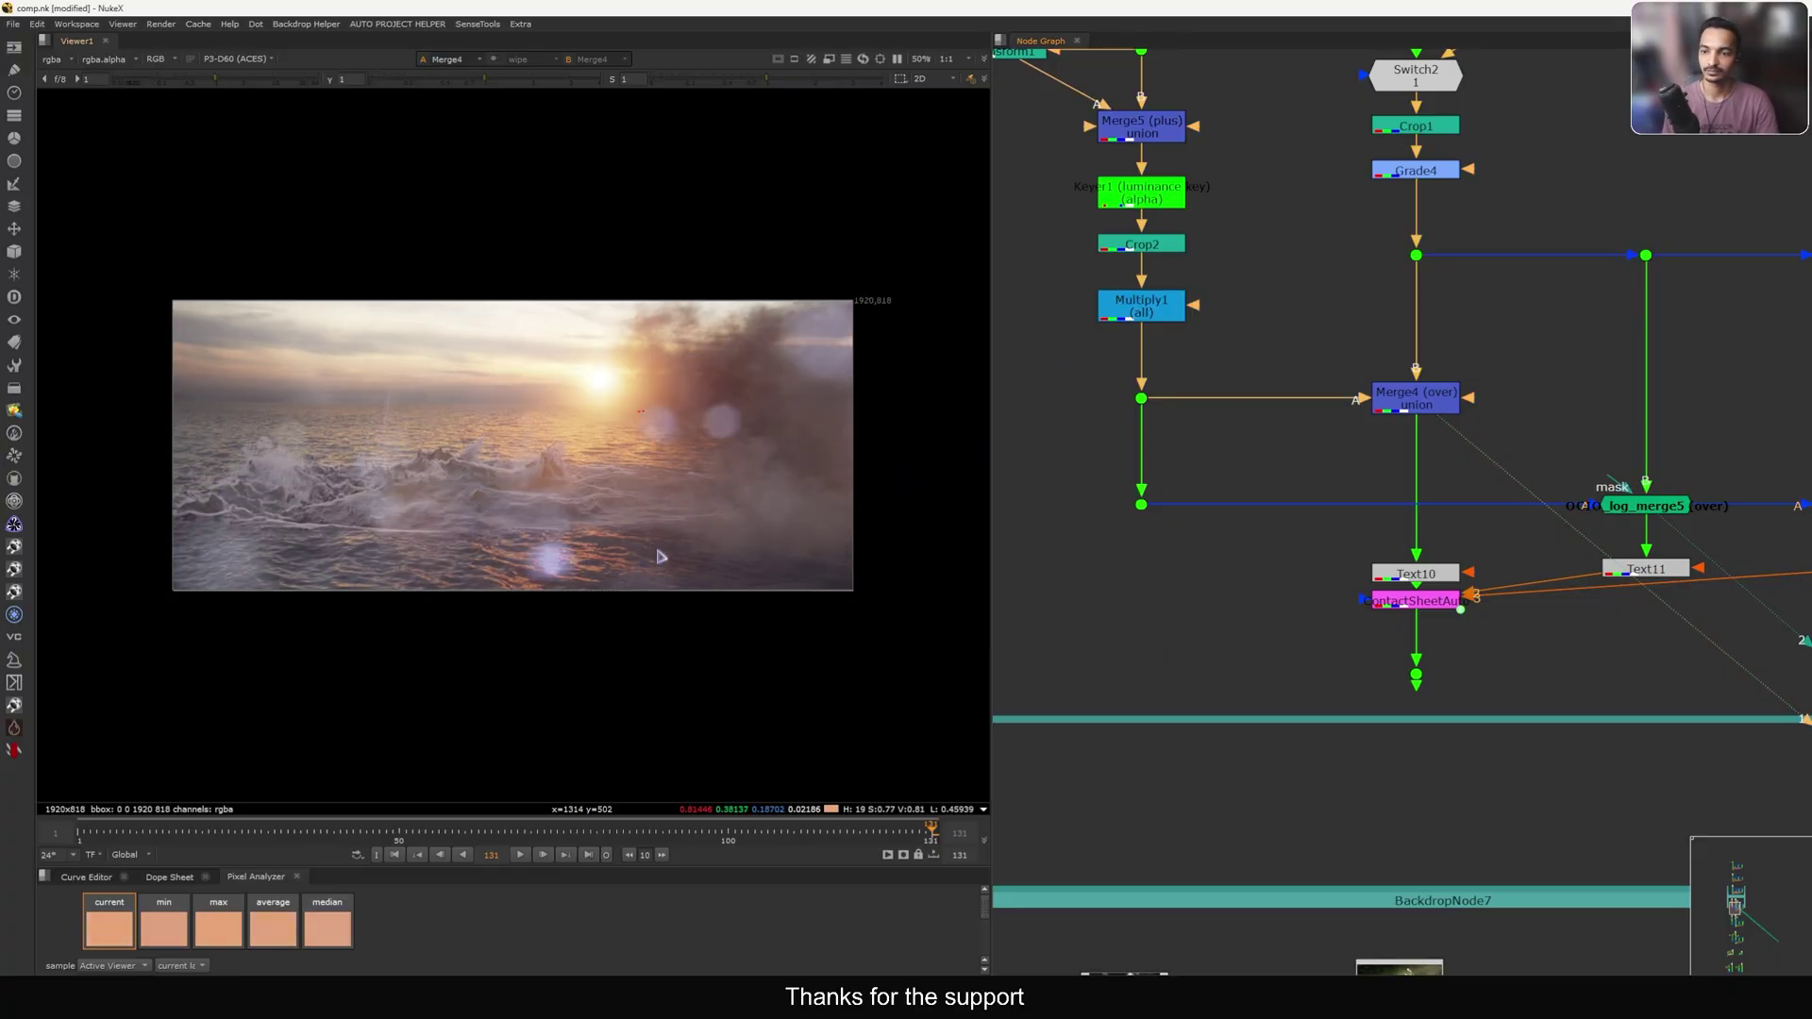
{"action": "scroll", "coordinate": [538, 587], "scroll_direction": "up", "scroll_amount": 5}
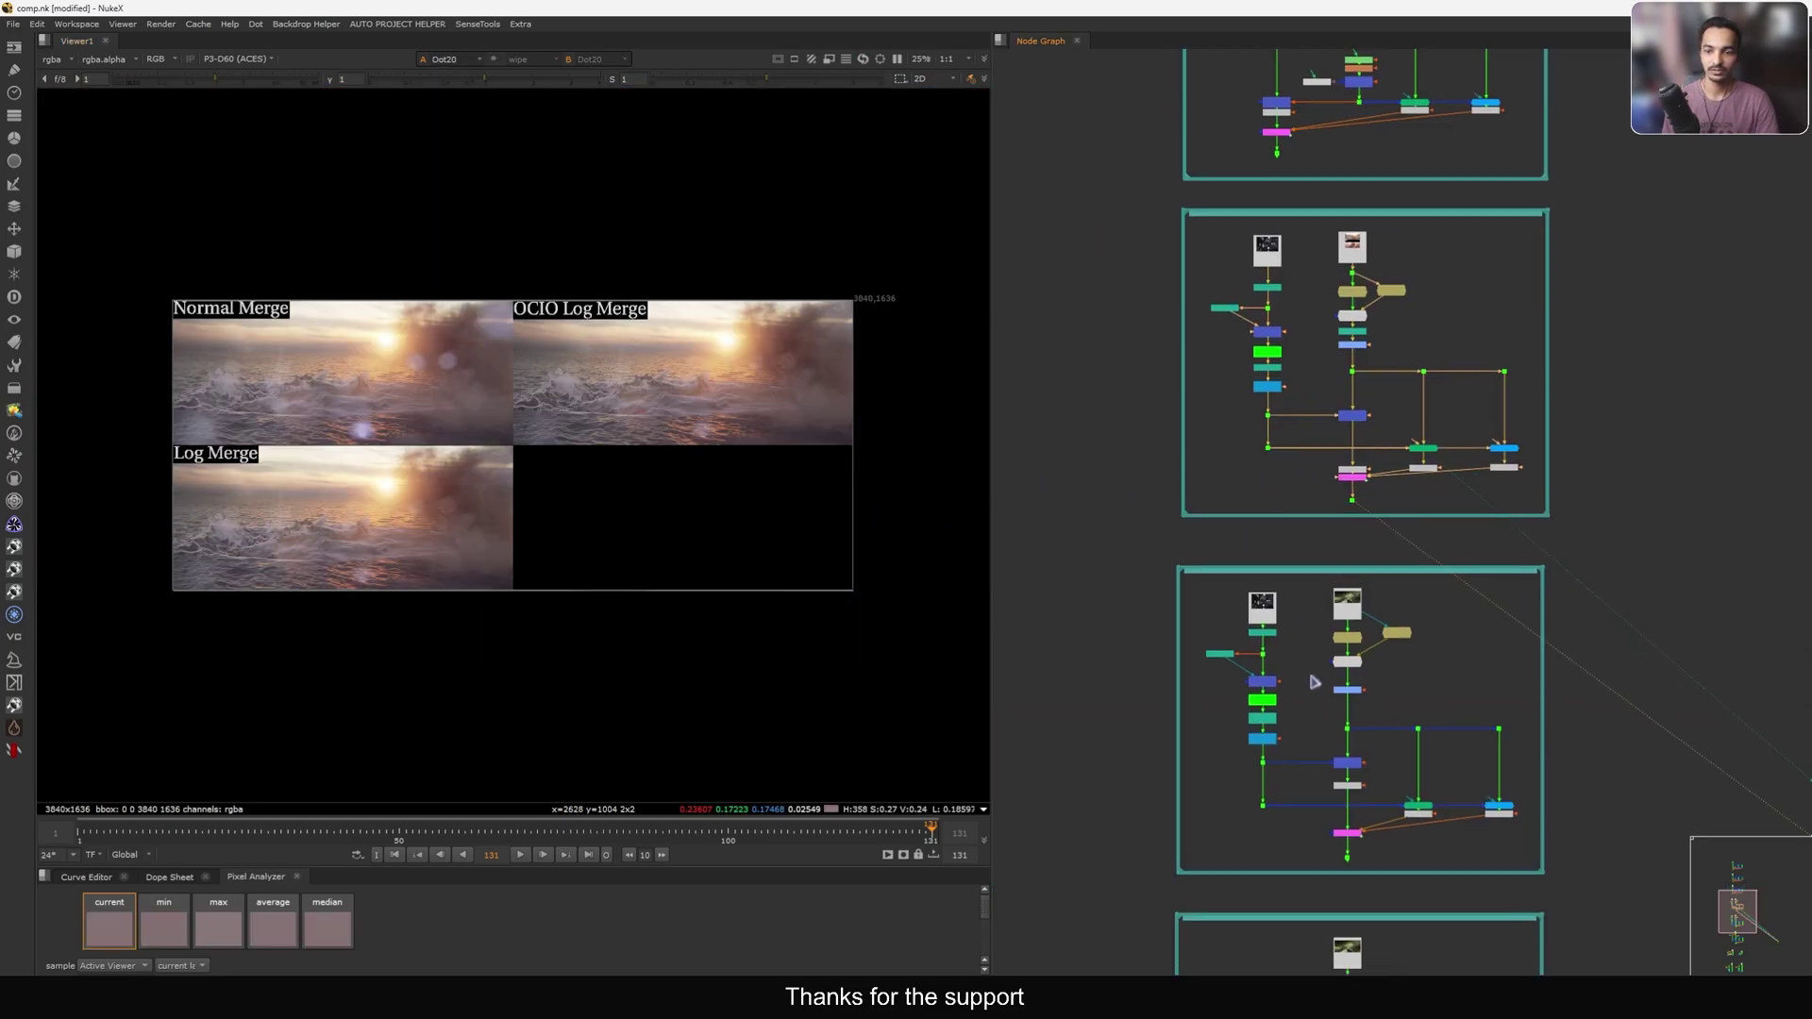
Show the Switch1 node of the forest river setup in the viewer.
{"action": "middle_click_drag", "start_coordinate": [1315, 682], "coordinate": [1339, 412]}
{"action": "scroll", "coordinate": [1376, 400], "scroll_direction": "up", "scroll_amount": 4}
{"action": "left_click", "coordinate": [1463, 337]}
{"action": "left_click", "coordinate": [1366, 294]}
{"action": "left_click", "coordinate": [1356, 387]}
{"action": "key", "text": "1"}
Toggle Switch1 off and on to compare the sunlit forest frame with the dark boat frame, leaving it enabled.
{"action": "key", "text": "d"}
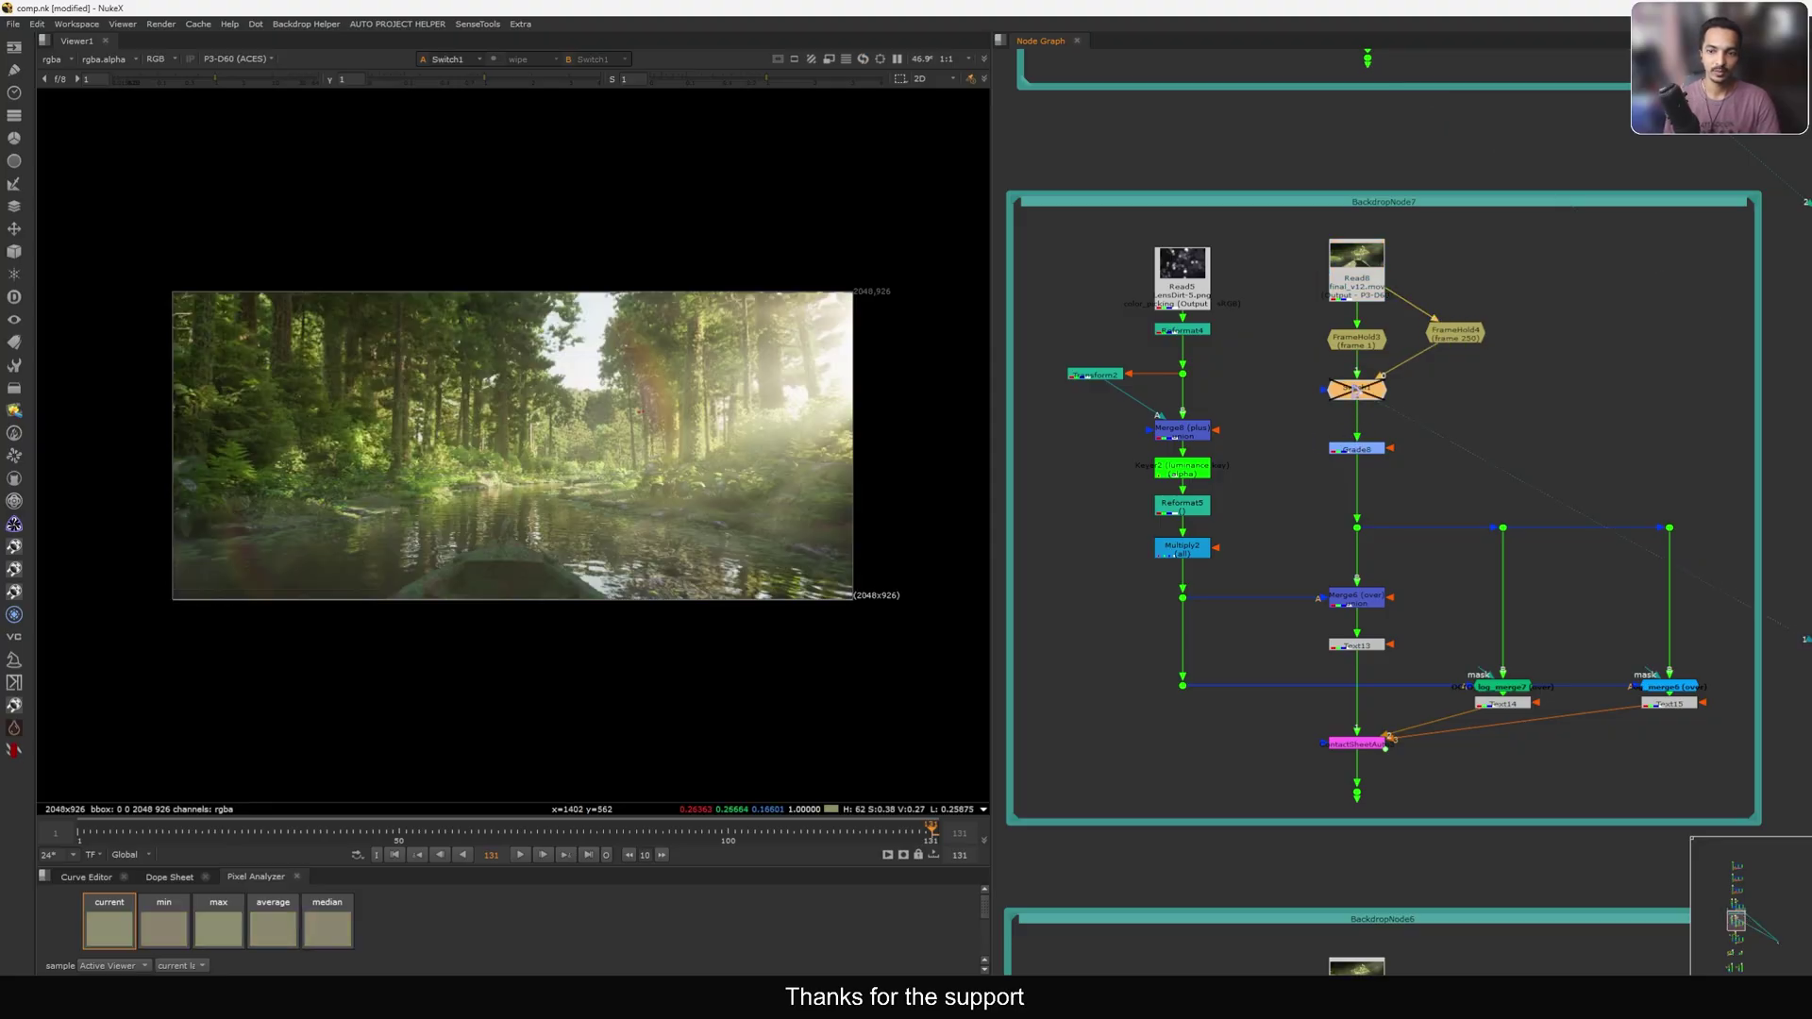
{"action": "key", "text": "d"}
{"action": "key", "text": "d"}
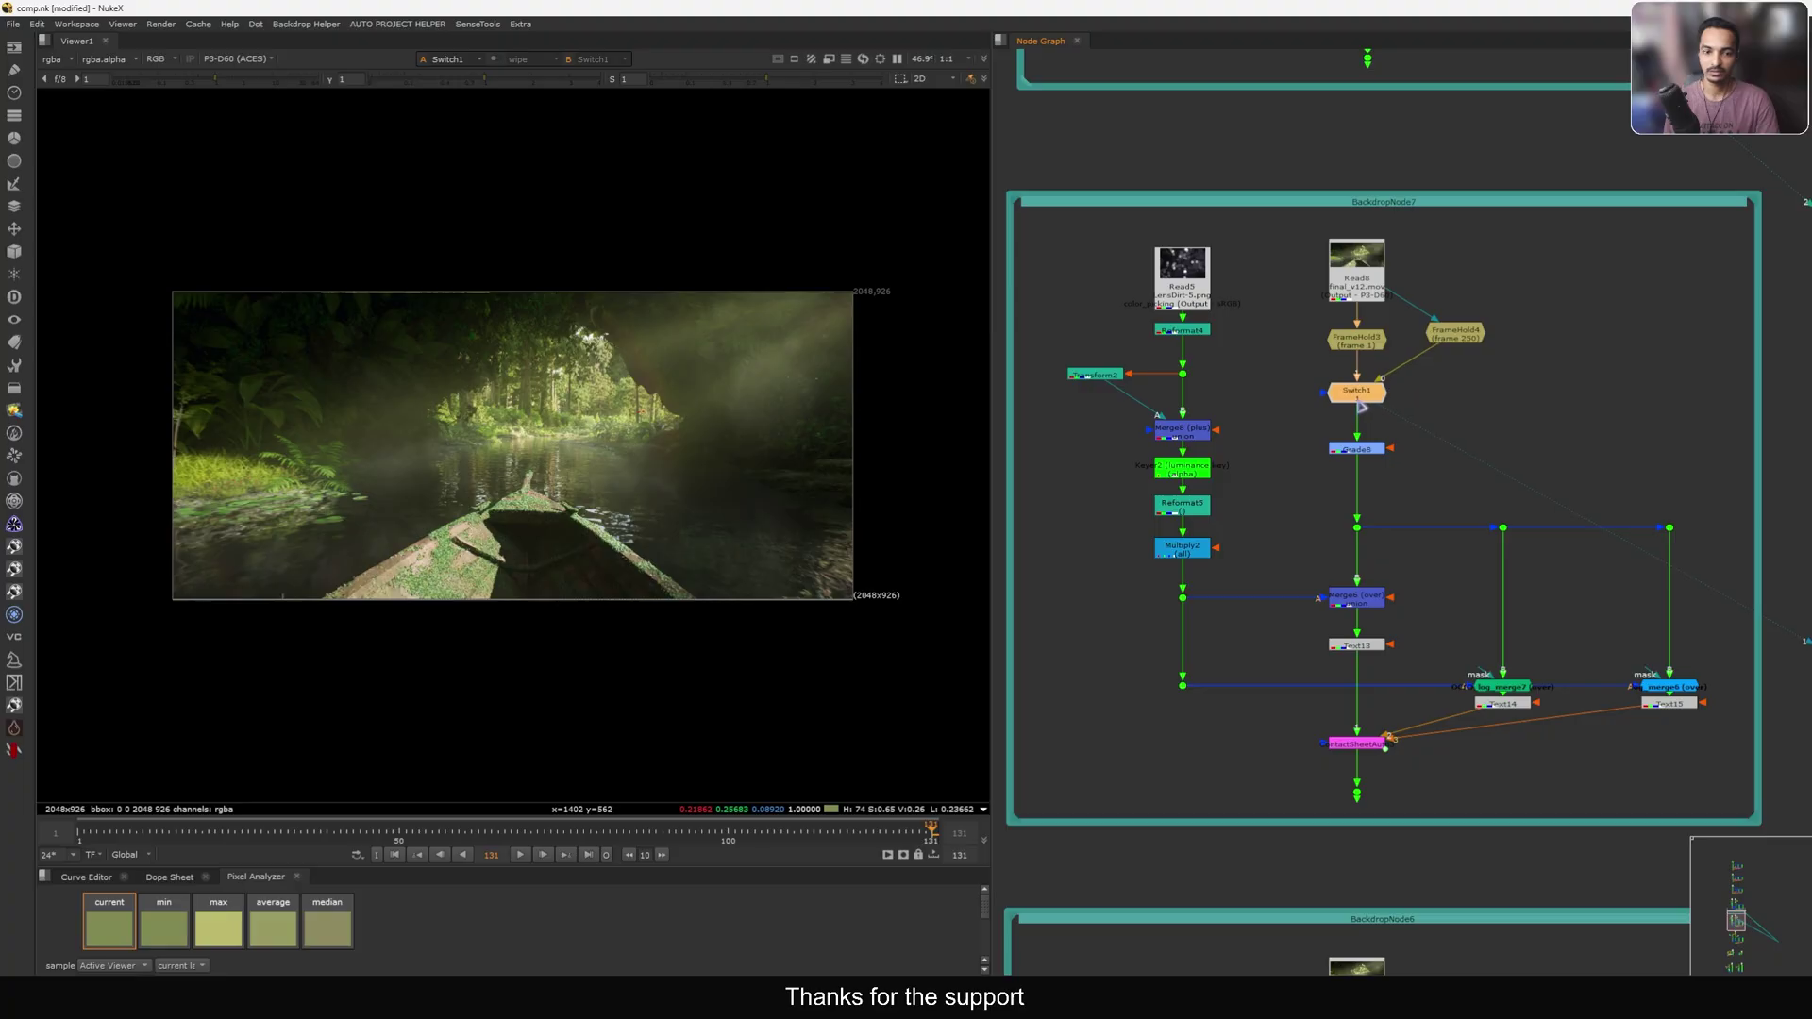
{"action": "key", "text": "d"}
{"action": "key", "text": "d"}
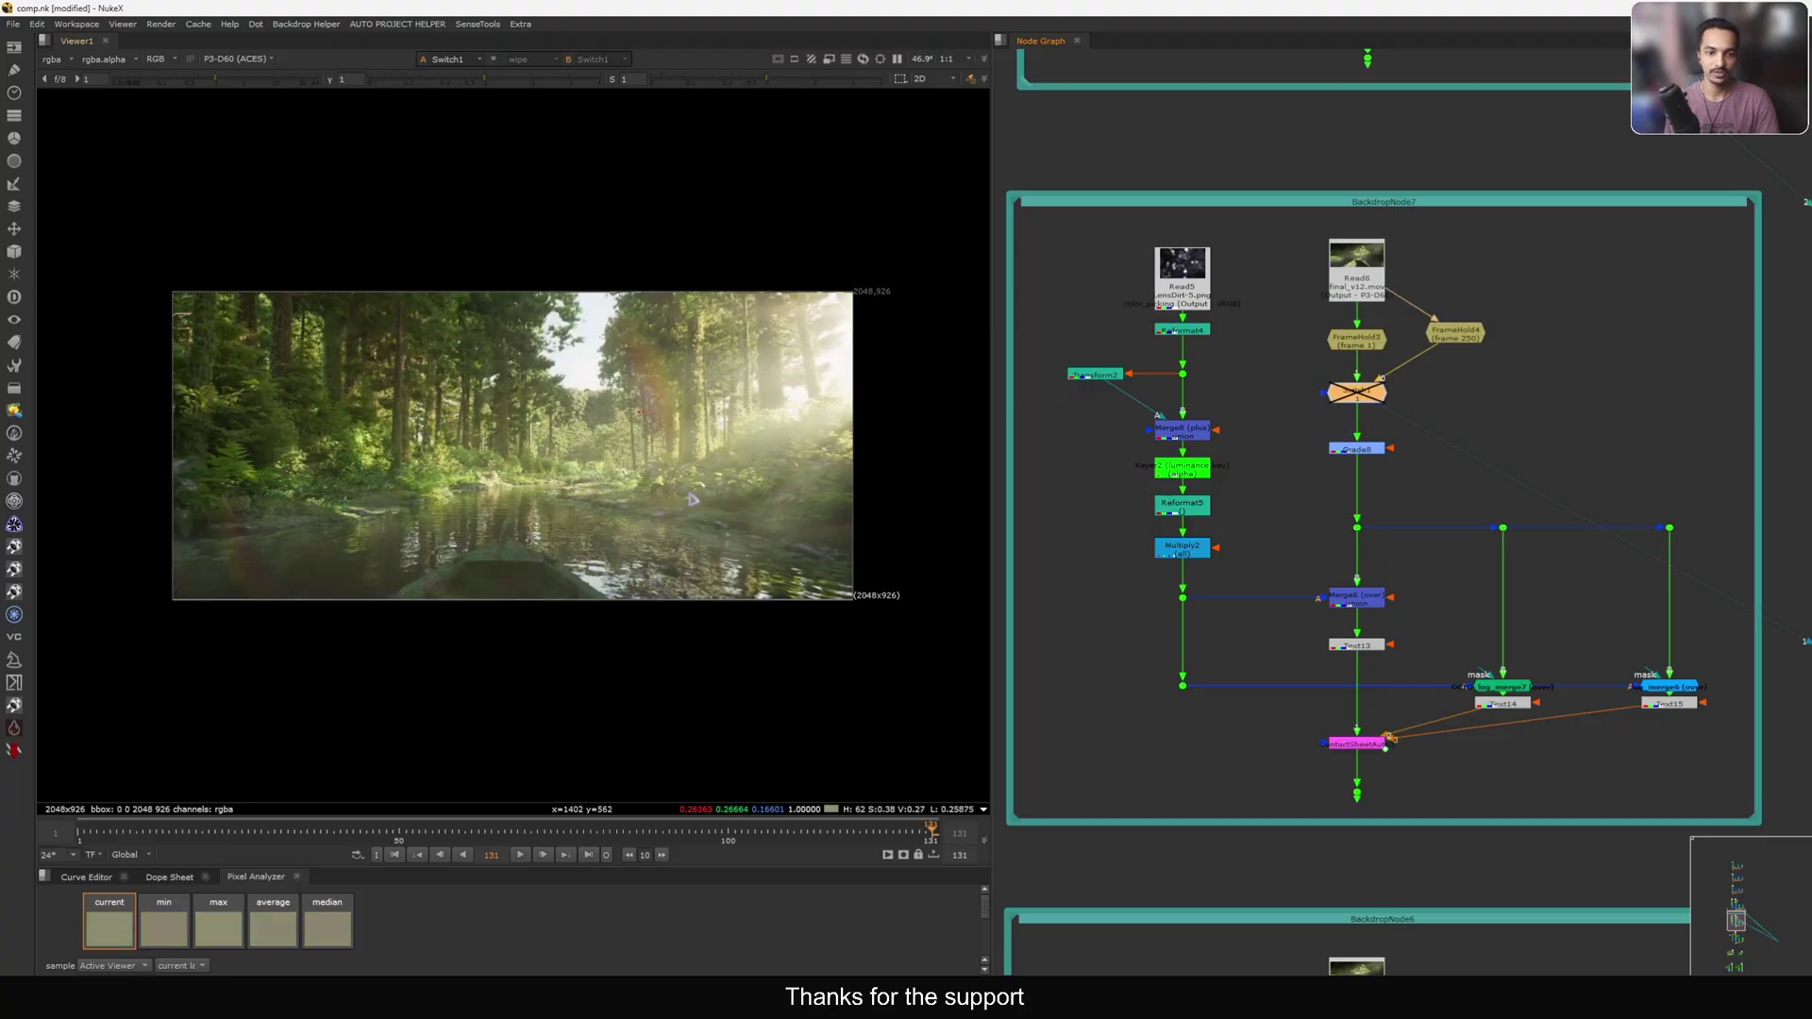
{"action": "key", "text": "f"}
{"action": "key", "text": "d"}
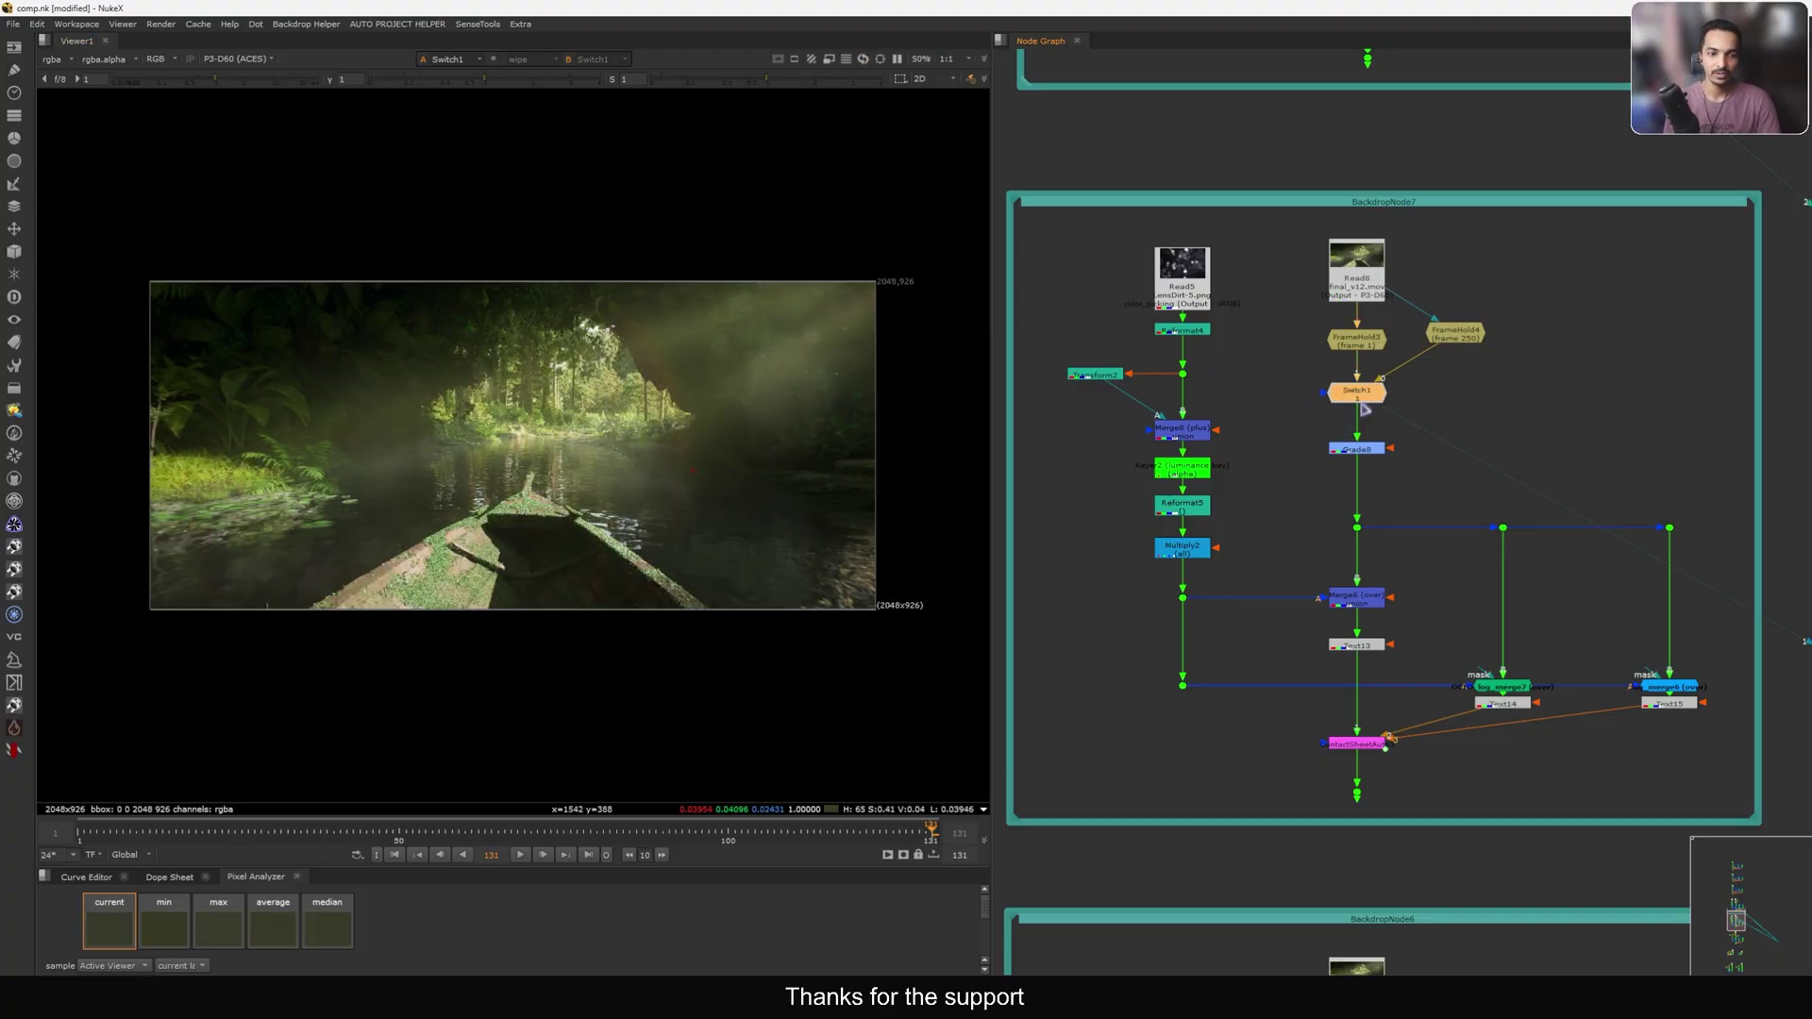
{"action": "key", "text": "d"}
{"action": "key", "text": "d"}
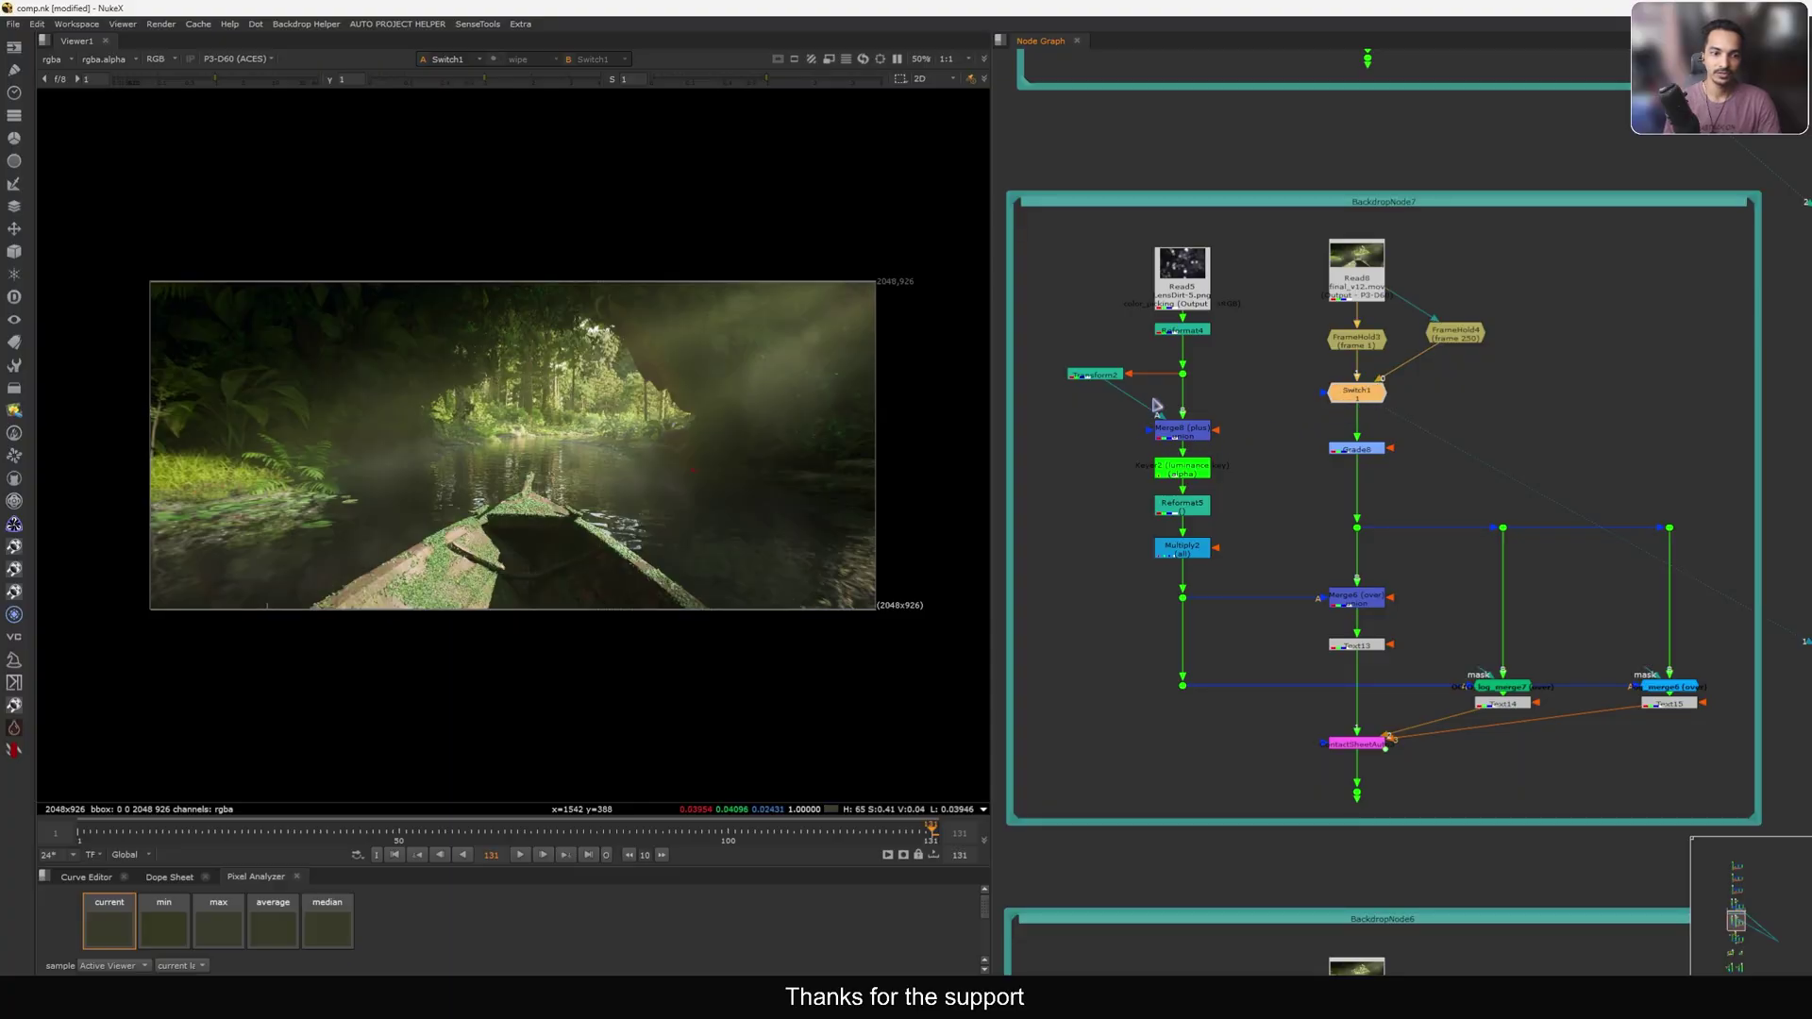
View the lens dirt from Multiply2, followed by the Merge6 result over the dark boat frame.
{"action": "left_click", "coordinate": [1189, 547]}
{"action": "key", "text": "1"}
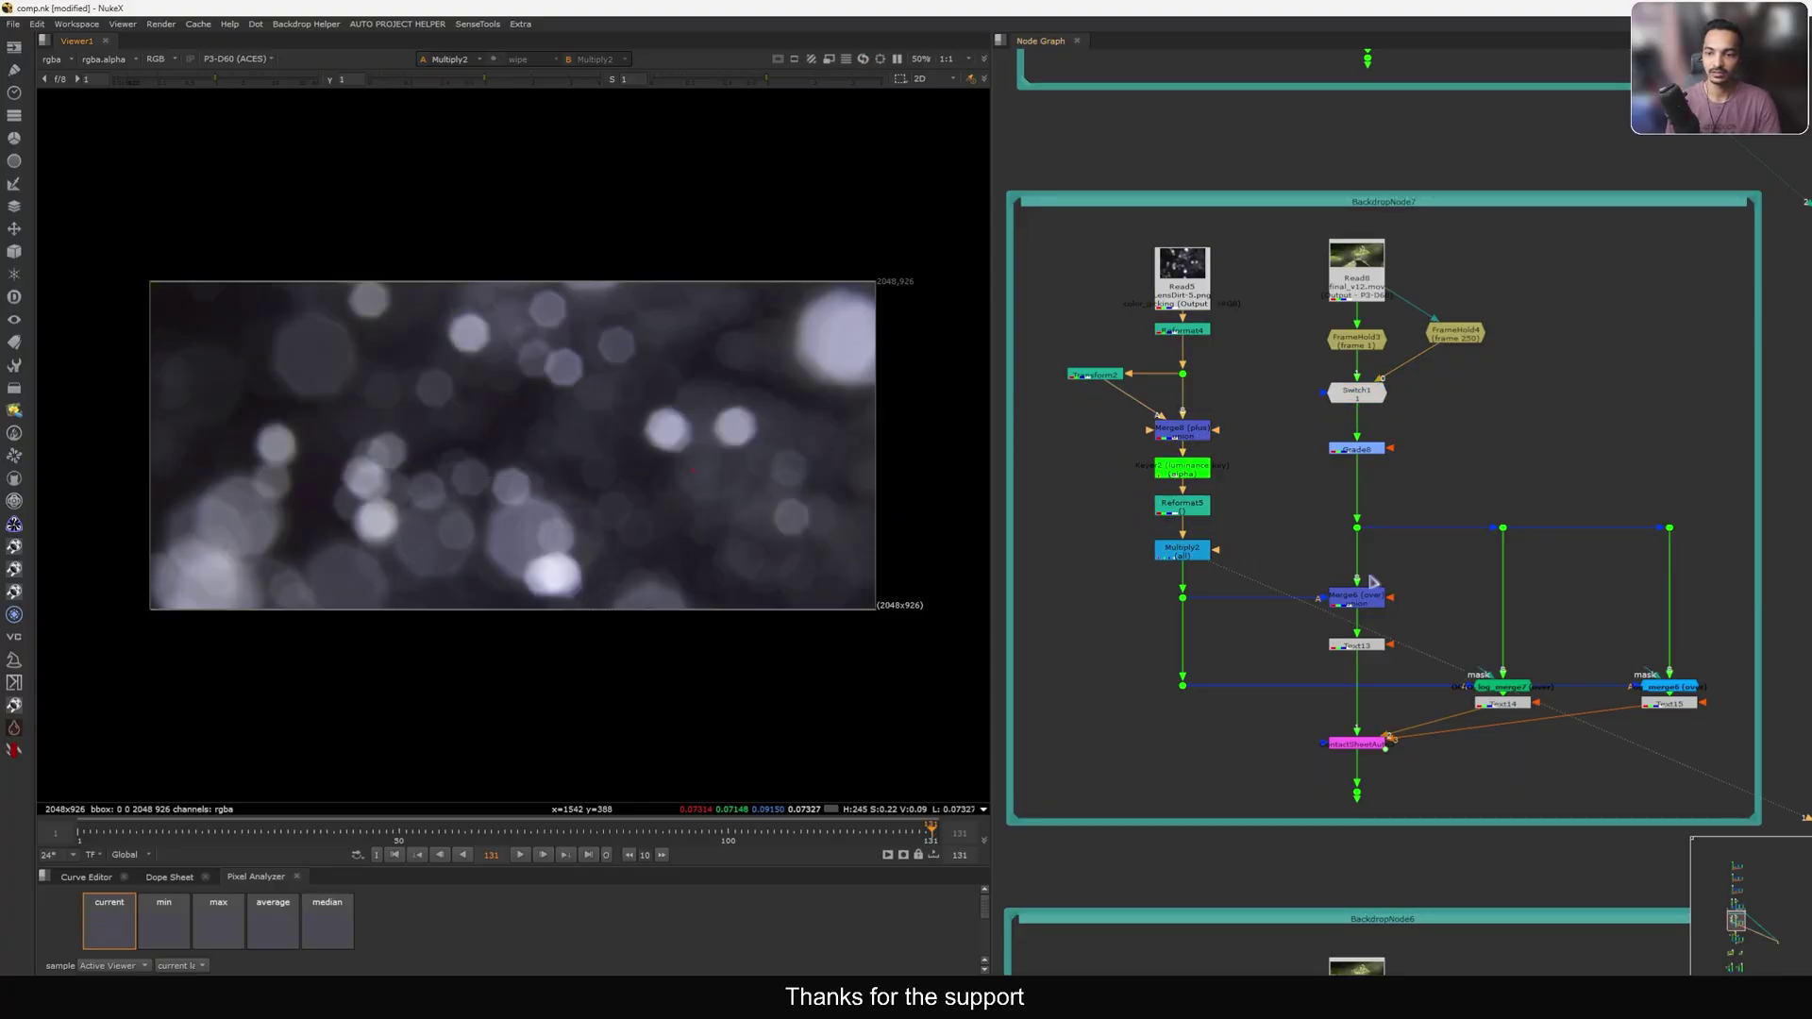
{"action": "left_click_drag", "start_coordinate": [1462, 562], "coordinate": [1289, 625]}
{"action": "key", "text": "1"}
{"action": "middle_click_drag", "start_coordinate": [1449, 699], "coordinate": [1272, 522]}
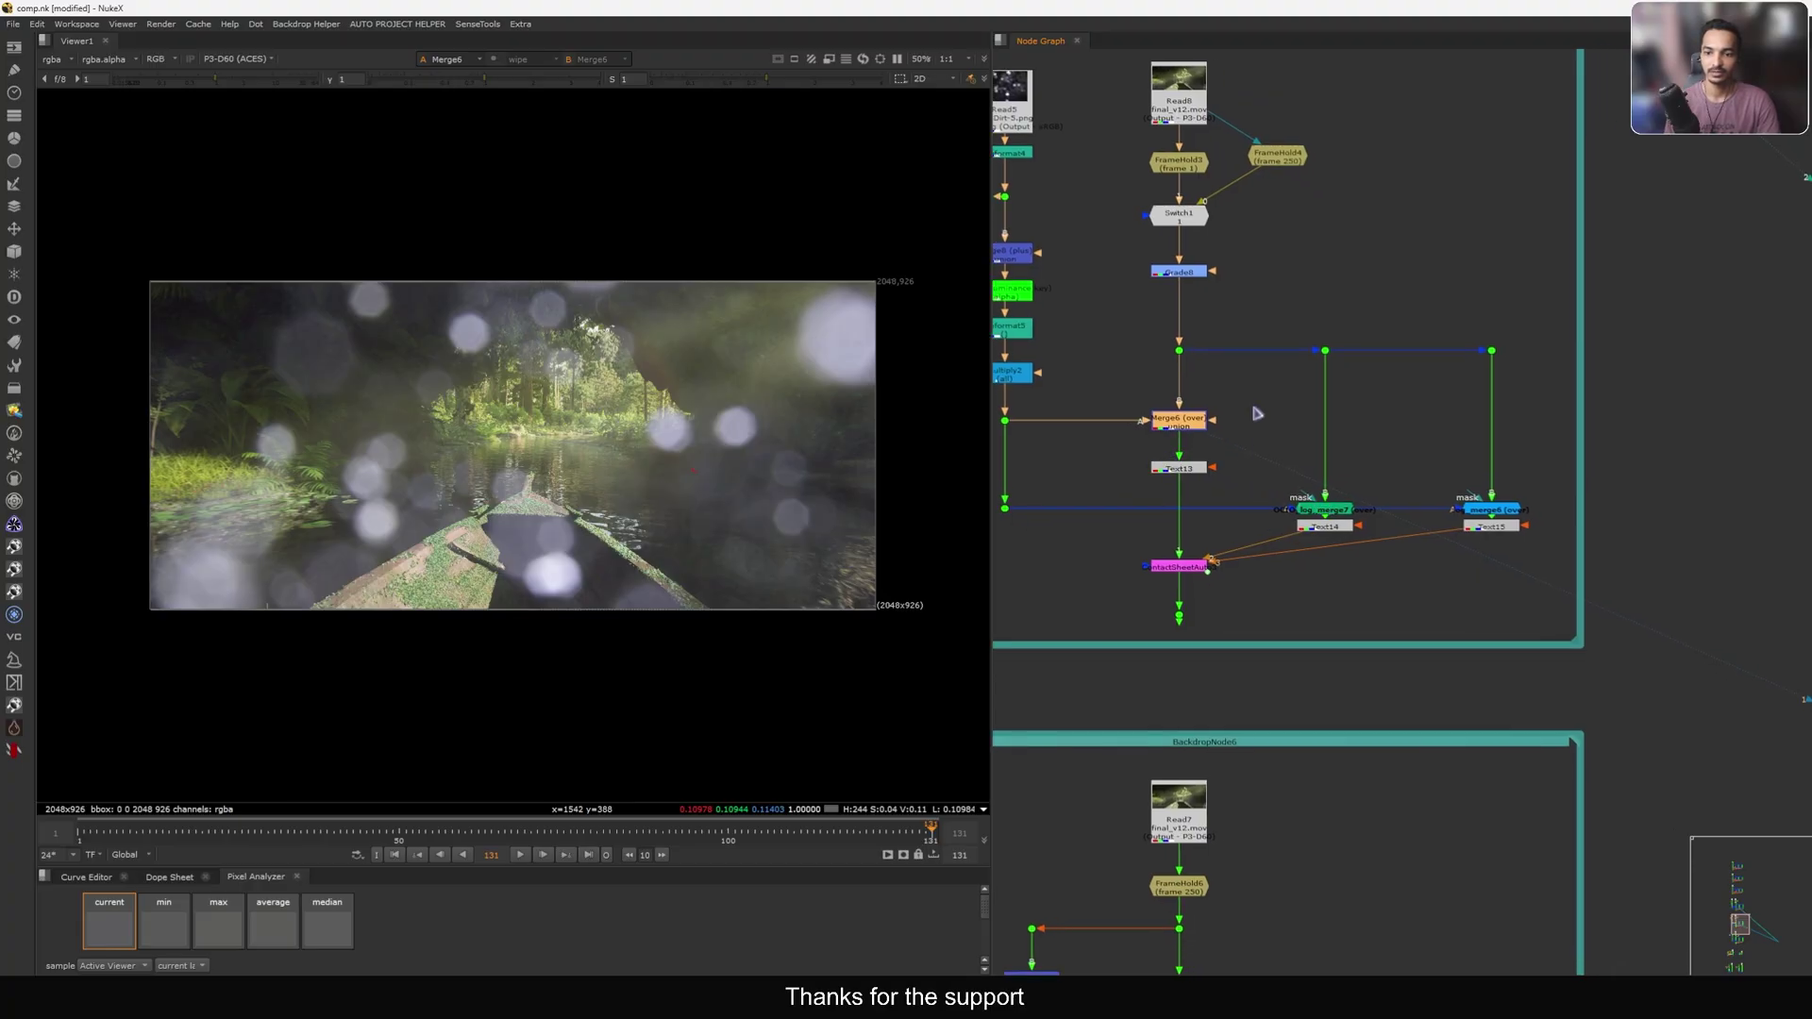
Compare the OCIO log merge with Merge6 over the dark boat frame, alternating both results in the viewer.
{"action": "left_click", "coordinate": [1326, 510]}
{"action": "key", "text": "1"}
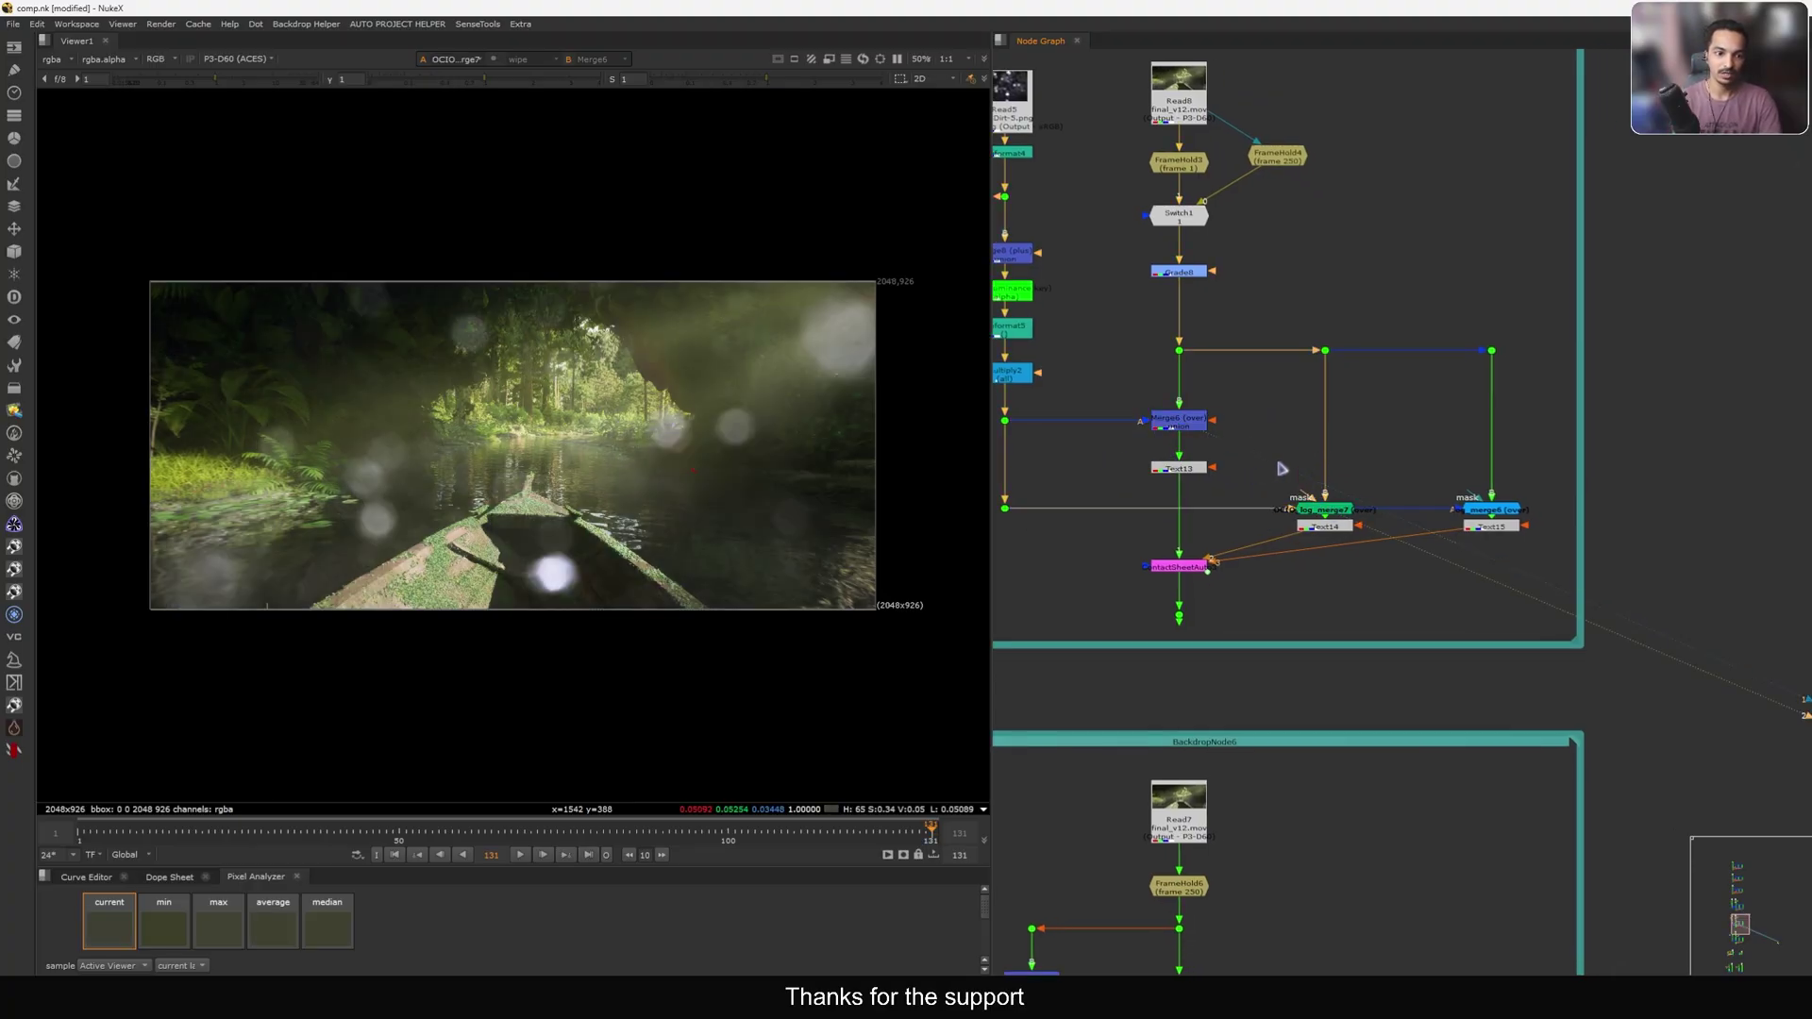
{"action": "key", "text": "1"}
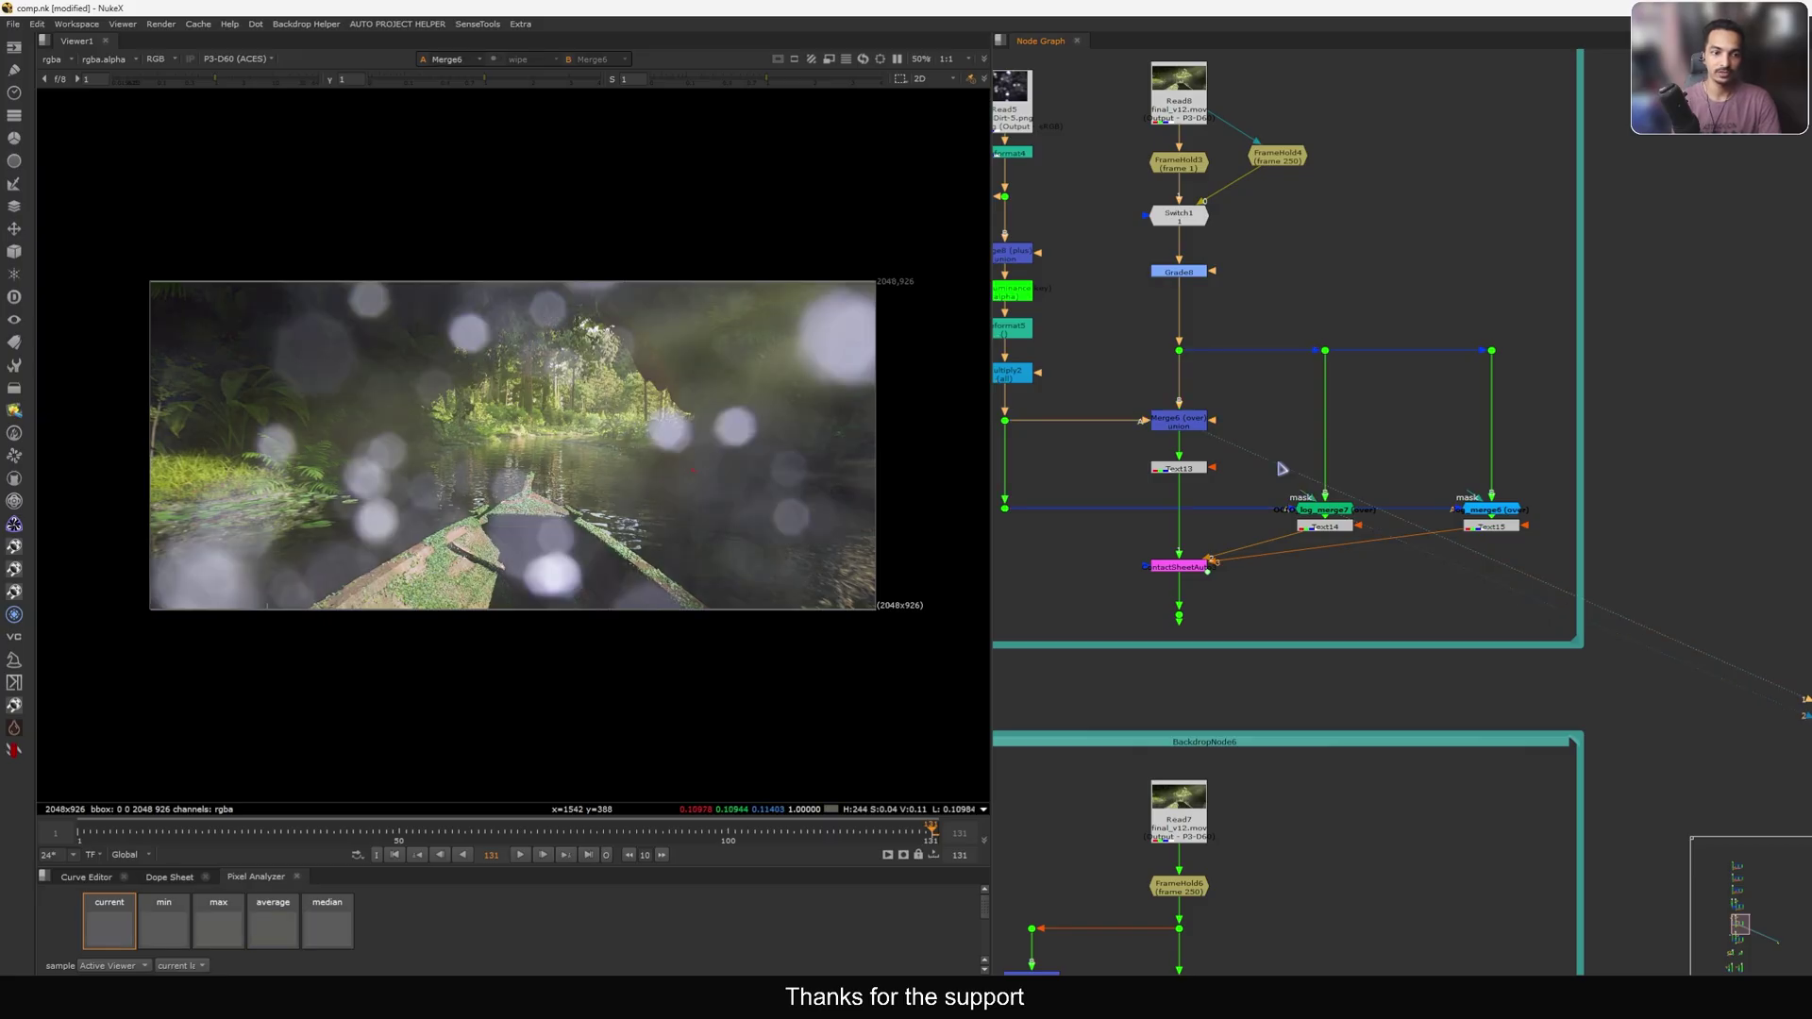
{"action": "key", "text": "2"}
{"action": "key", "text": "1"}
{"action": "key", "text": "2"}
{"action": "key", "text": "1"}
{"action": "key", "text": "1"}
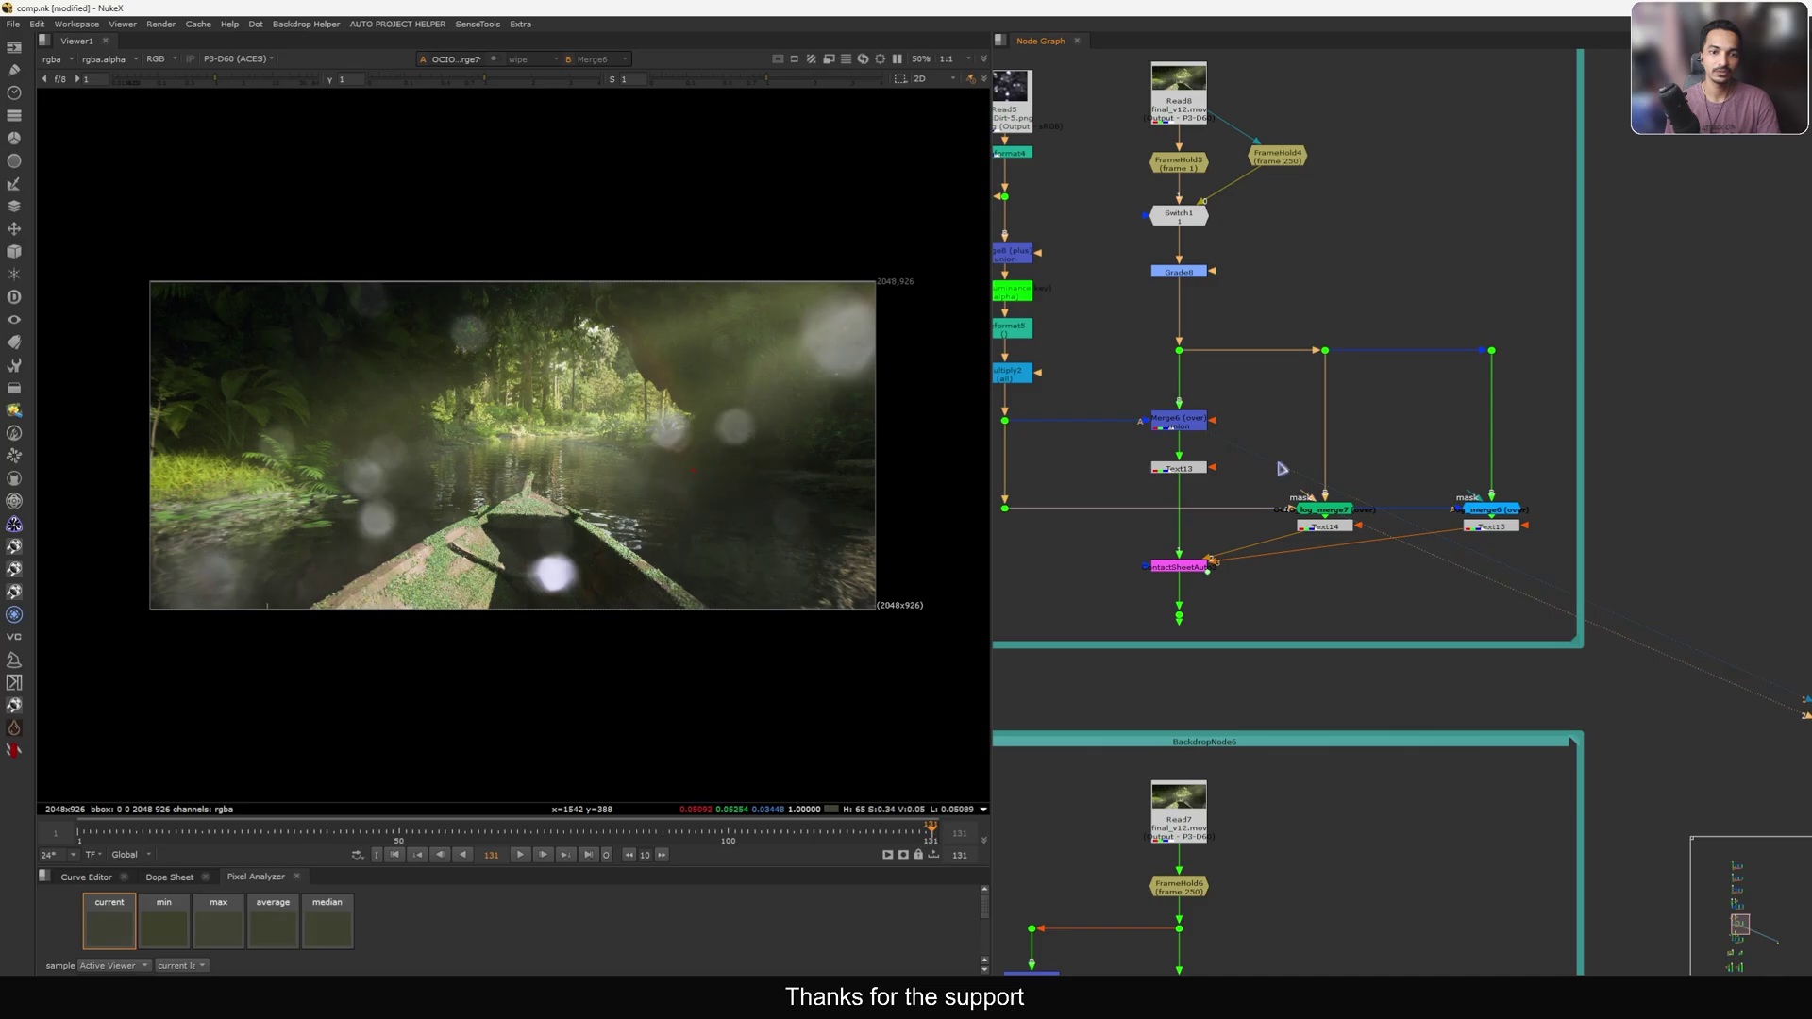
{"action": "key", "text": "1"}
{"action": "key", "text": "1"}
{"action": "key", "text": "1"}
{"action": "key", "text": "1"}
{"action": "left_click_drag", "start_coordinate": [883, 309], "coordinate": [617, 462], "text": "ctrl+shift"}
{"action": "key", "text": "1"}
{"action": "key", "text": "2"}
{"action": "key", "text": "1"}
{"action": "key", "text": "1"}
{"action": "key", "text": "1"}
{"action": "key", "text": "1"}
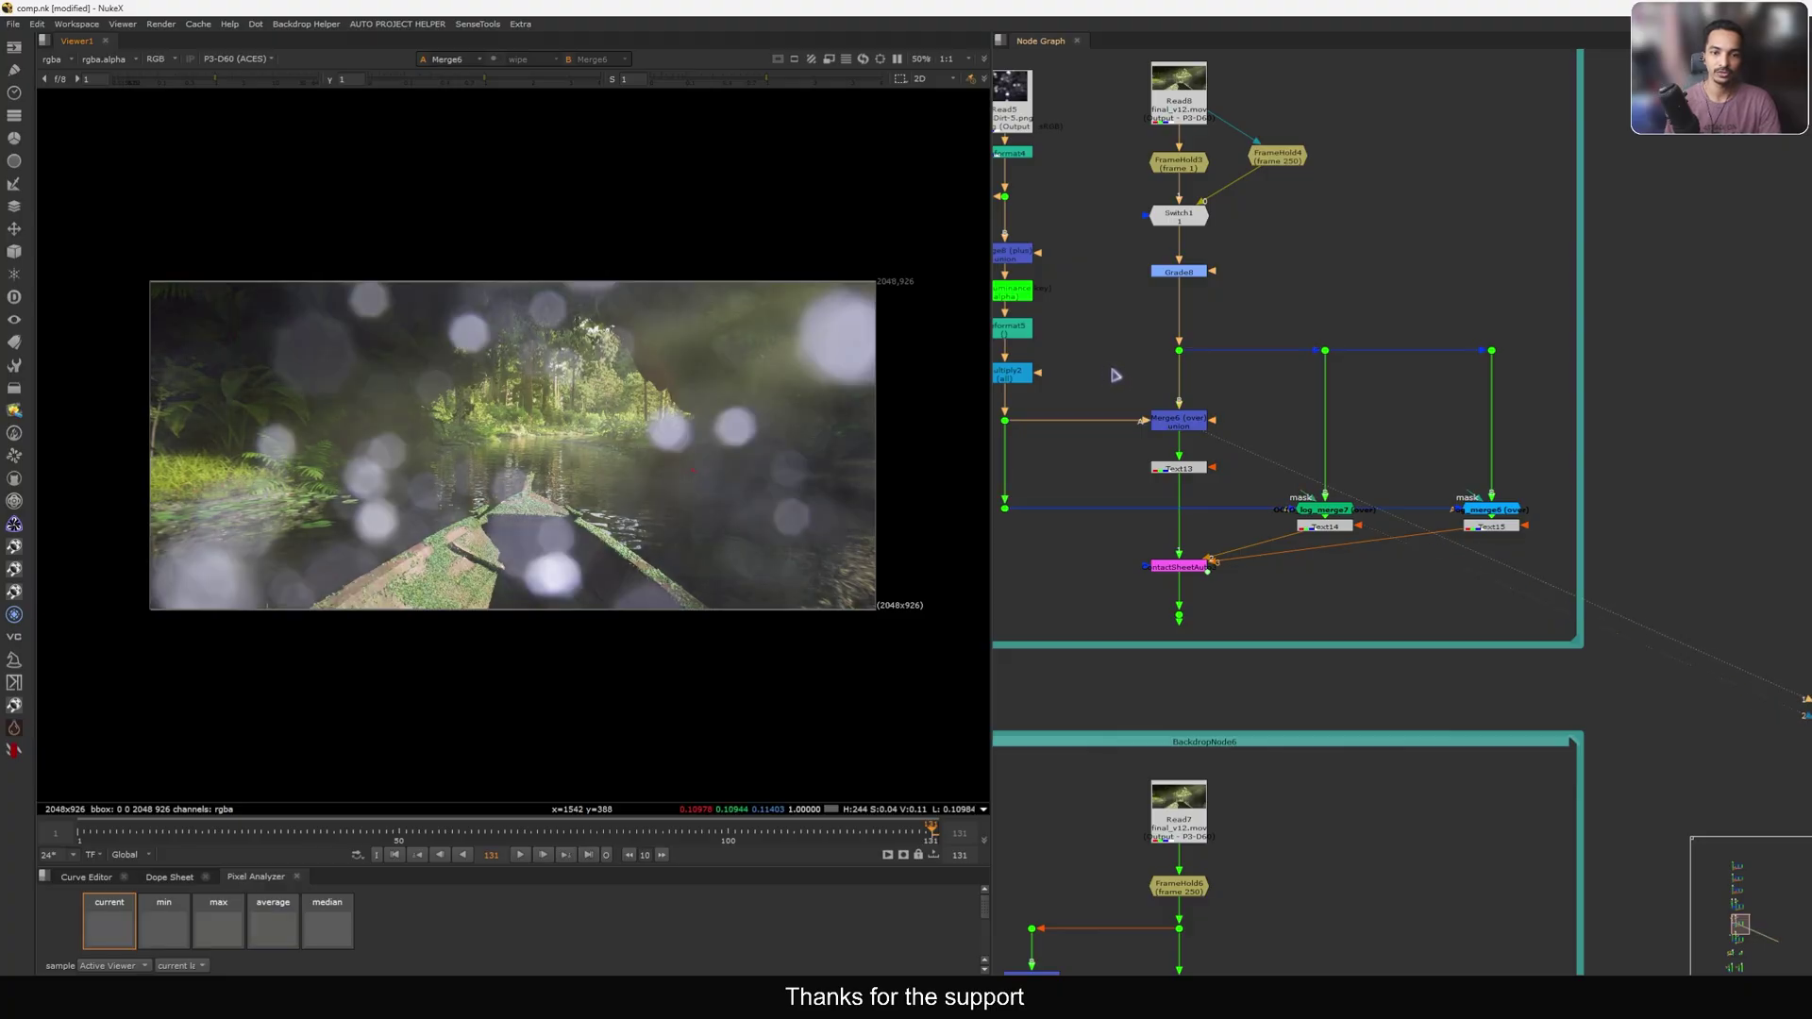
{"action": "key", "text": "1"}
Set Multiply2's value to 0.5 and close its properties.
{"action": "middle_click_drag", "start_coordinate": [1104, 375], "coordinate": [1212, 369]}
{"action": "double_click", "coordinate": [1120, 366]}
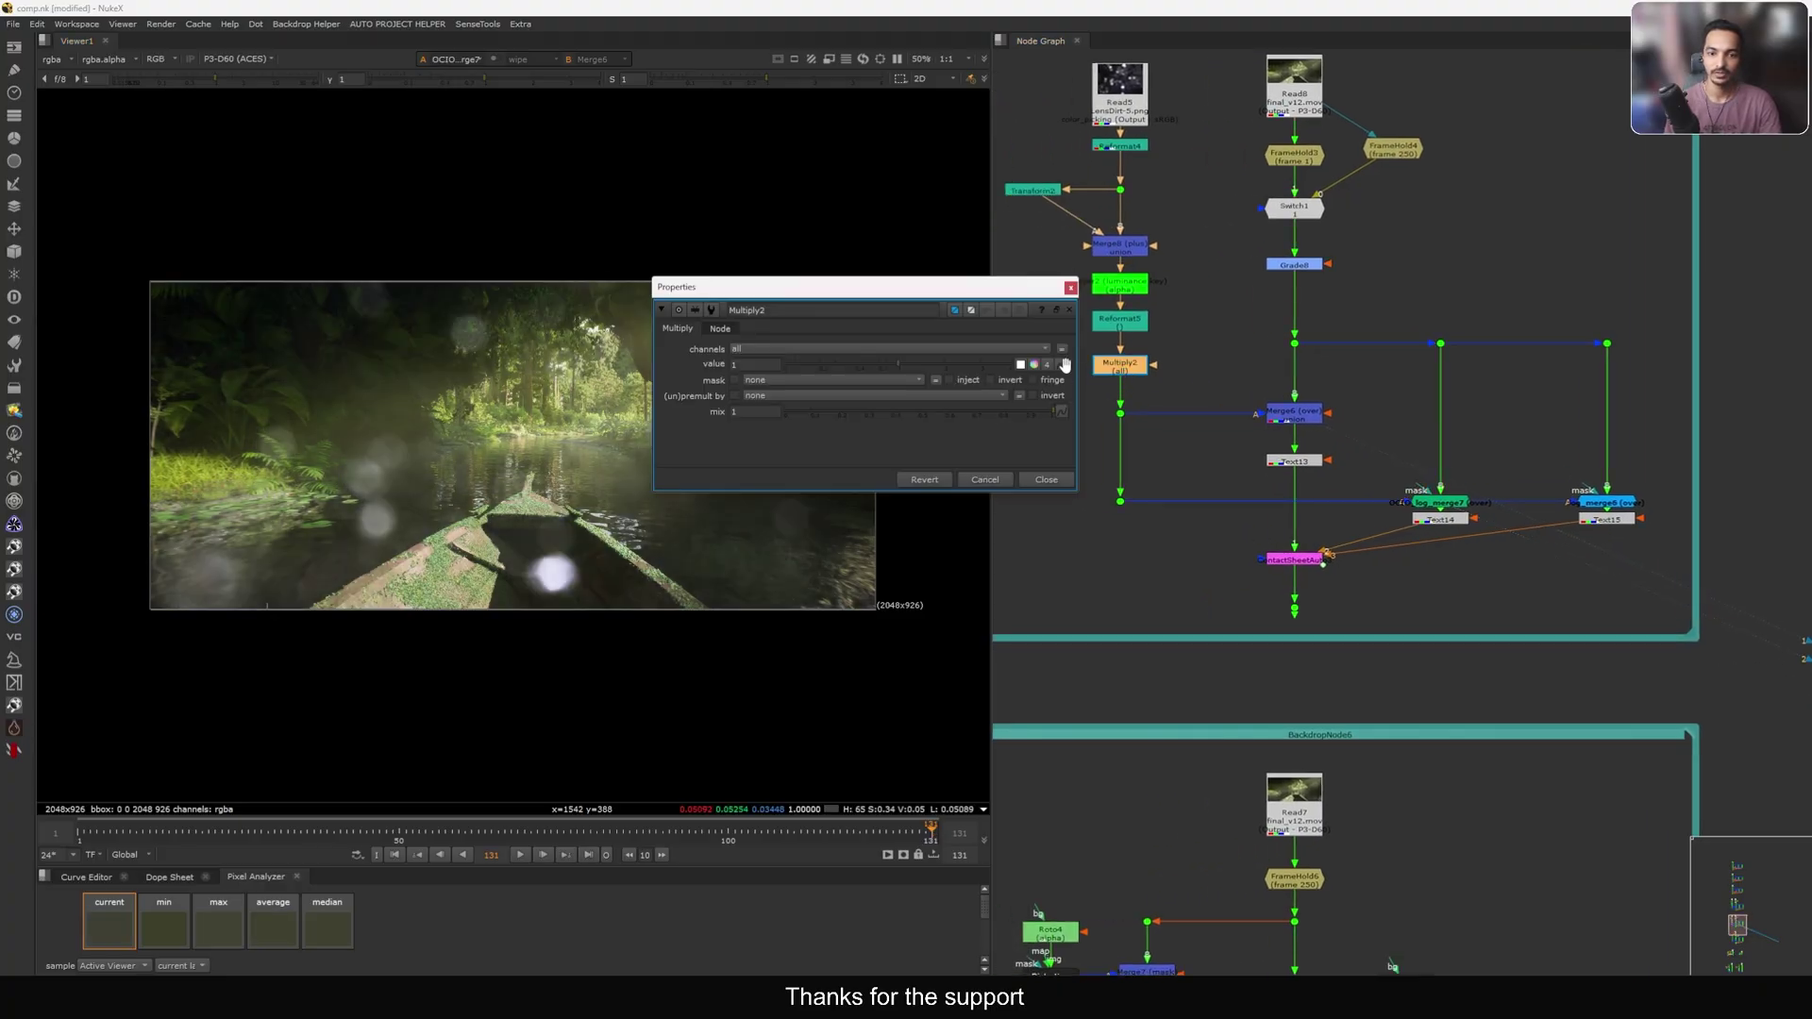
{"action": "type", "text": ".5"}
{"action": "key", "text": "Return"}
{"action": "left_click", "coordinate": [1206, 454]}
Compare Merge6 and the OCIO log merge with the dimmed lens dirt, and show the forest setup's contact sheet.
{"action": "key", "text": "1"}
{"action": "key", "text": "2"}
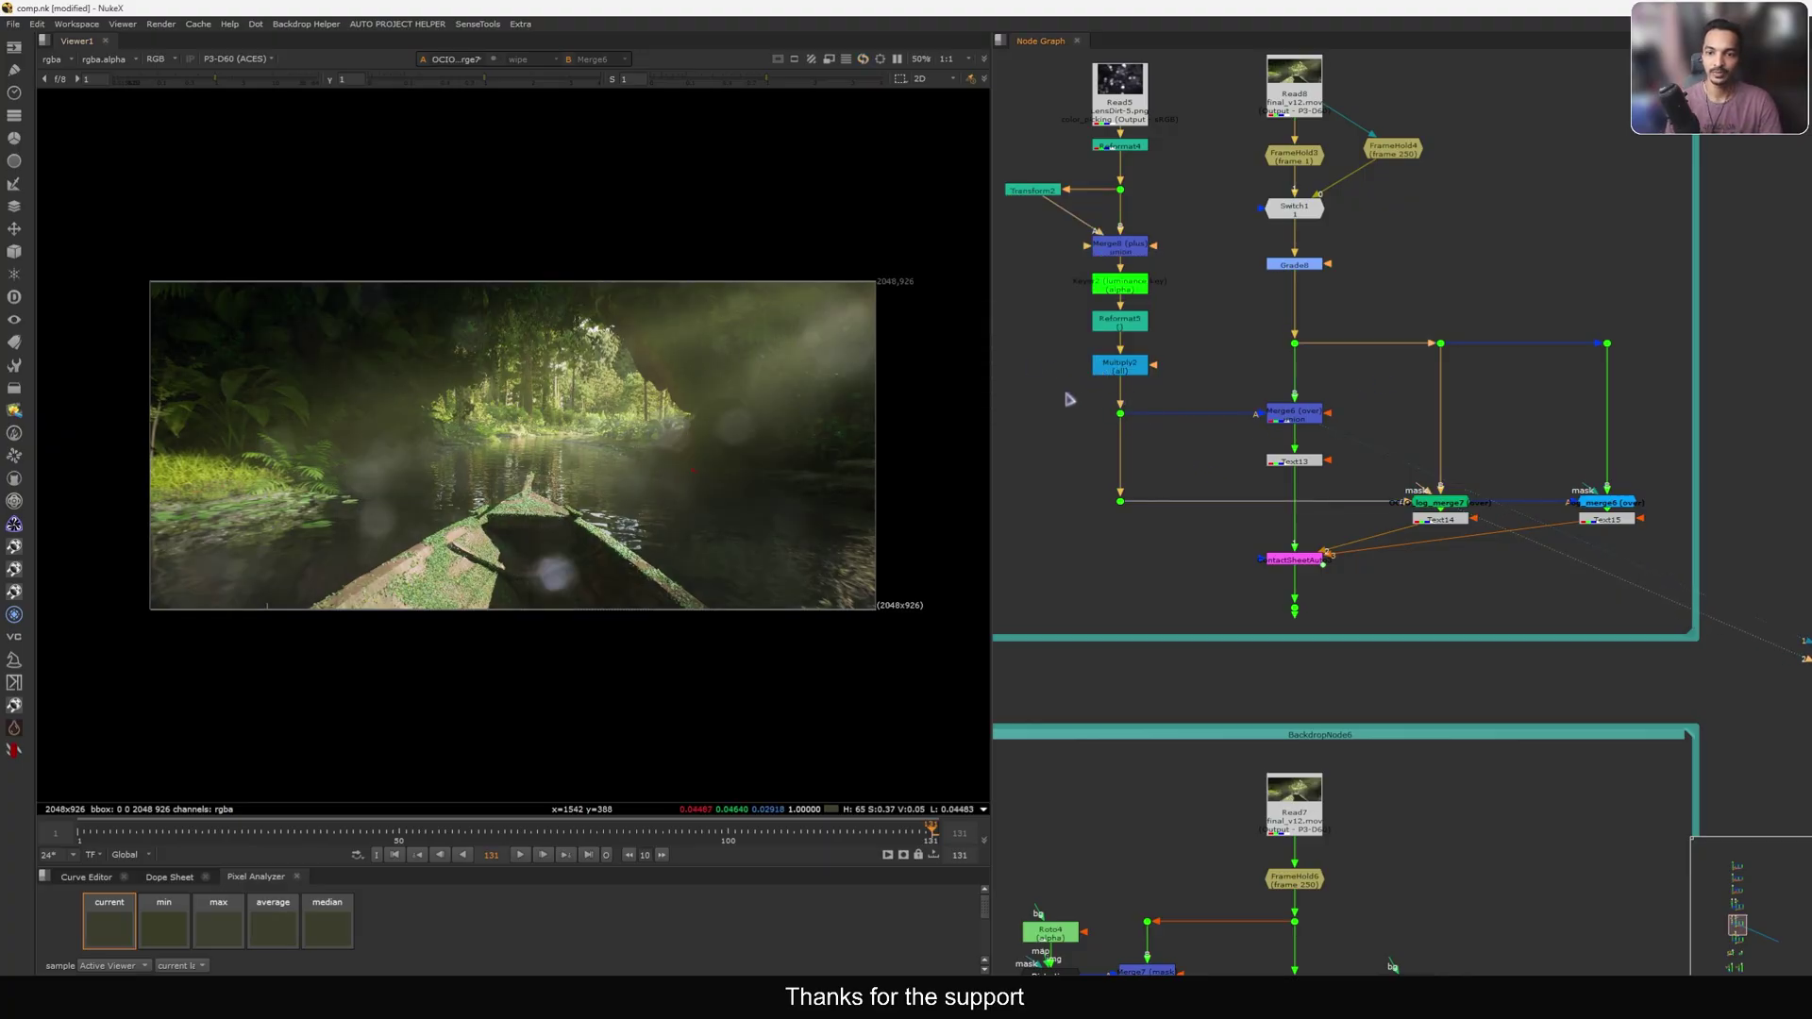
{"action": "key", "text": "1"}
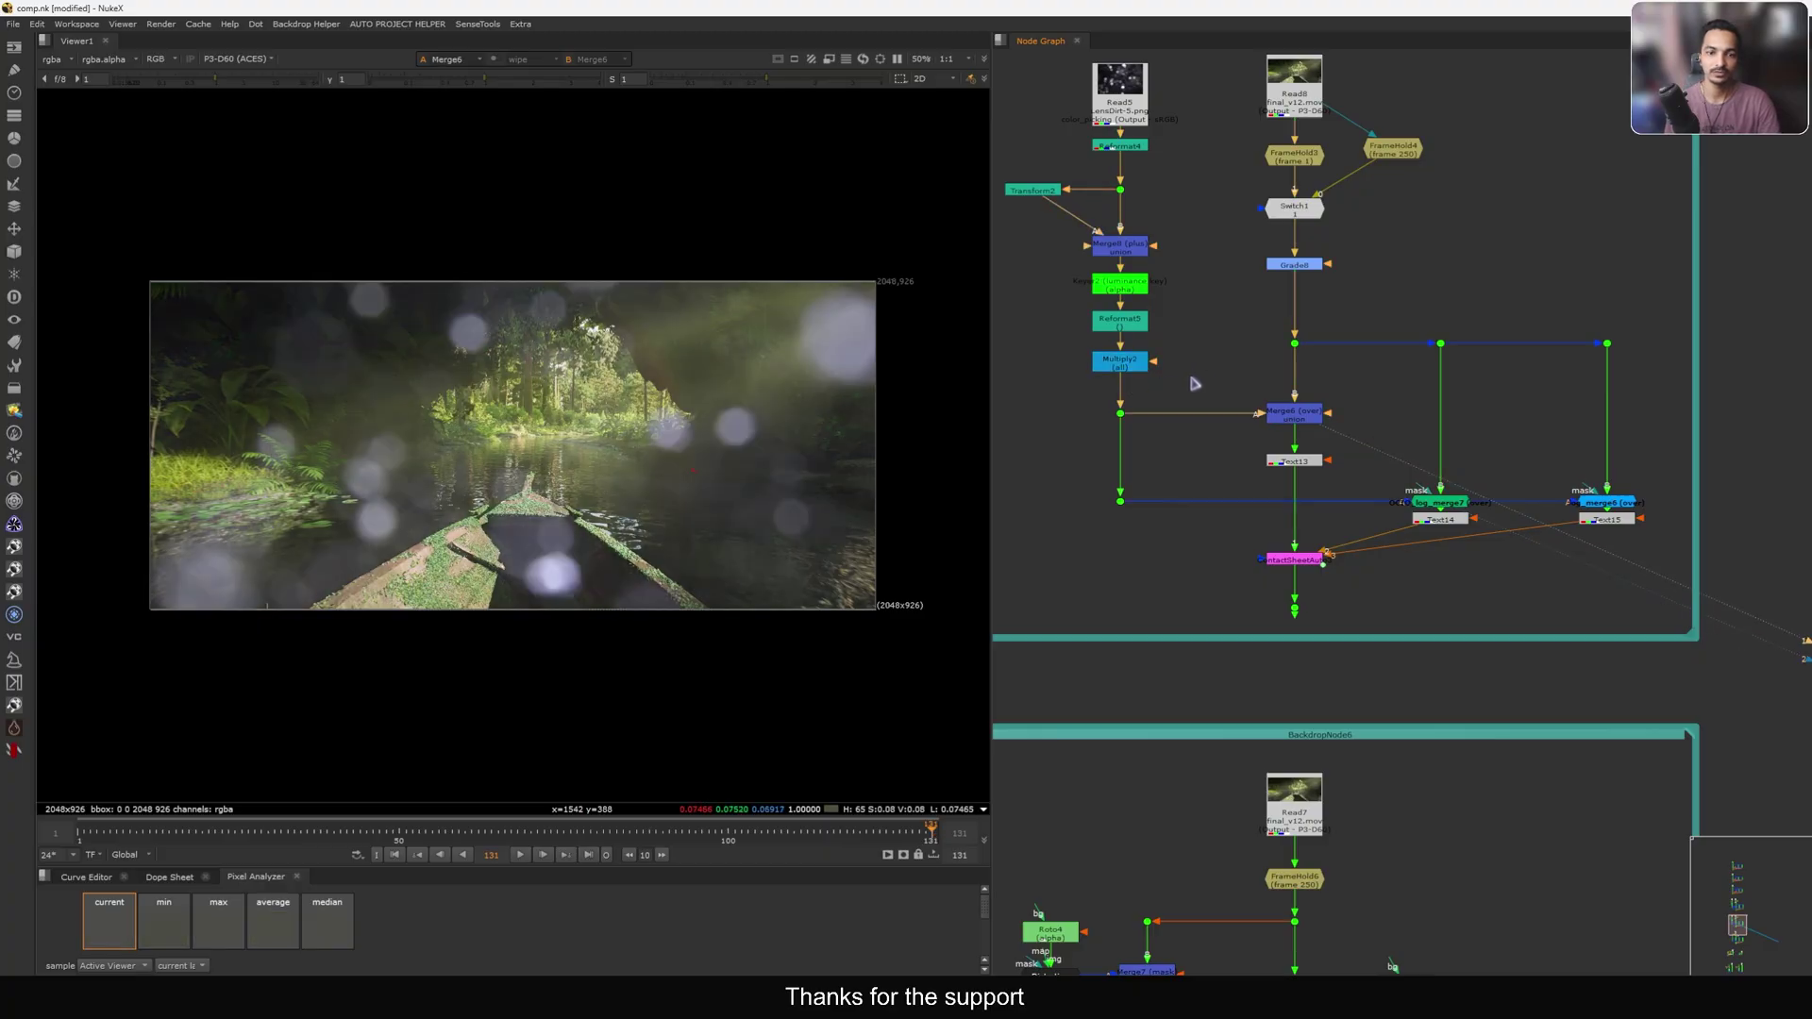
{"action": "left_click_drag", "start_coordinate": [1404, 569], "coordinate": [1231, 644]}
{"action": "key", "text": "1"}
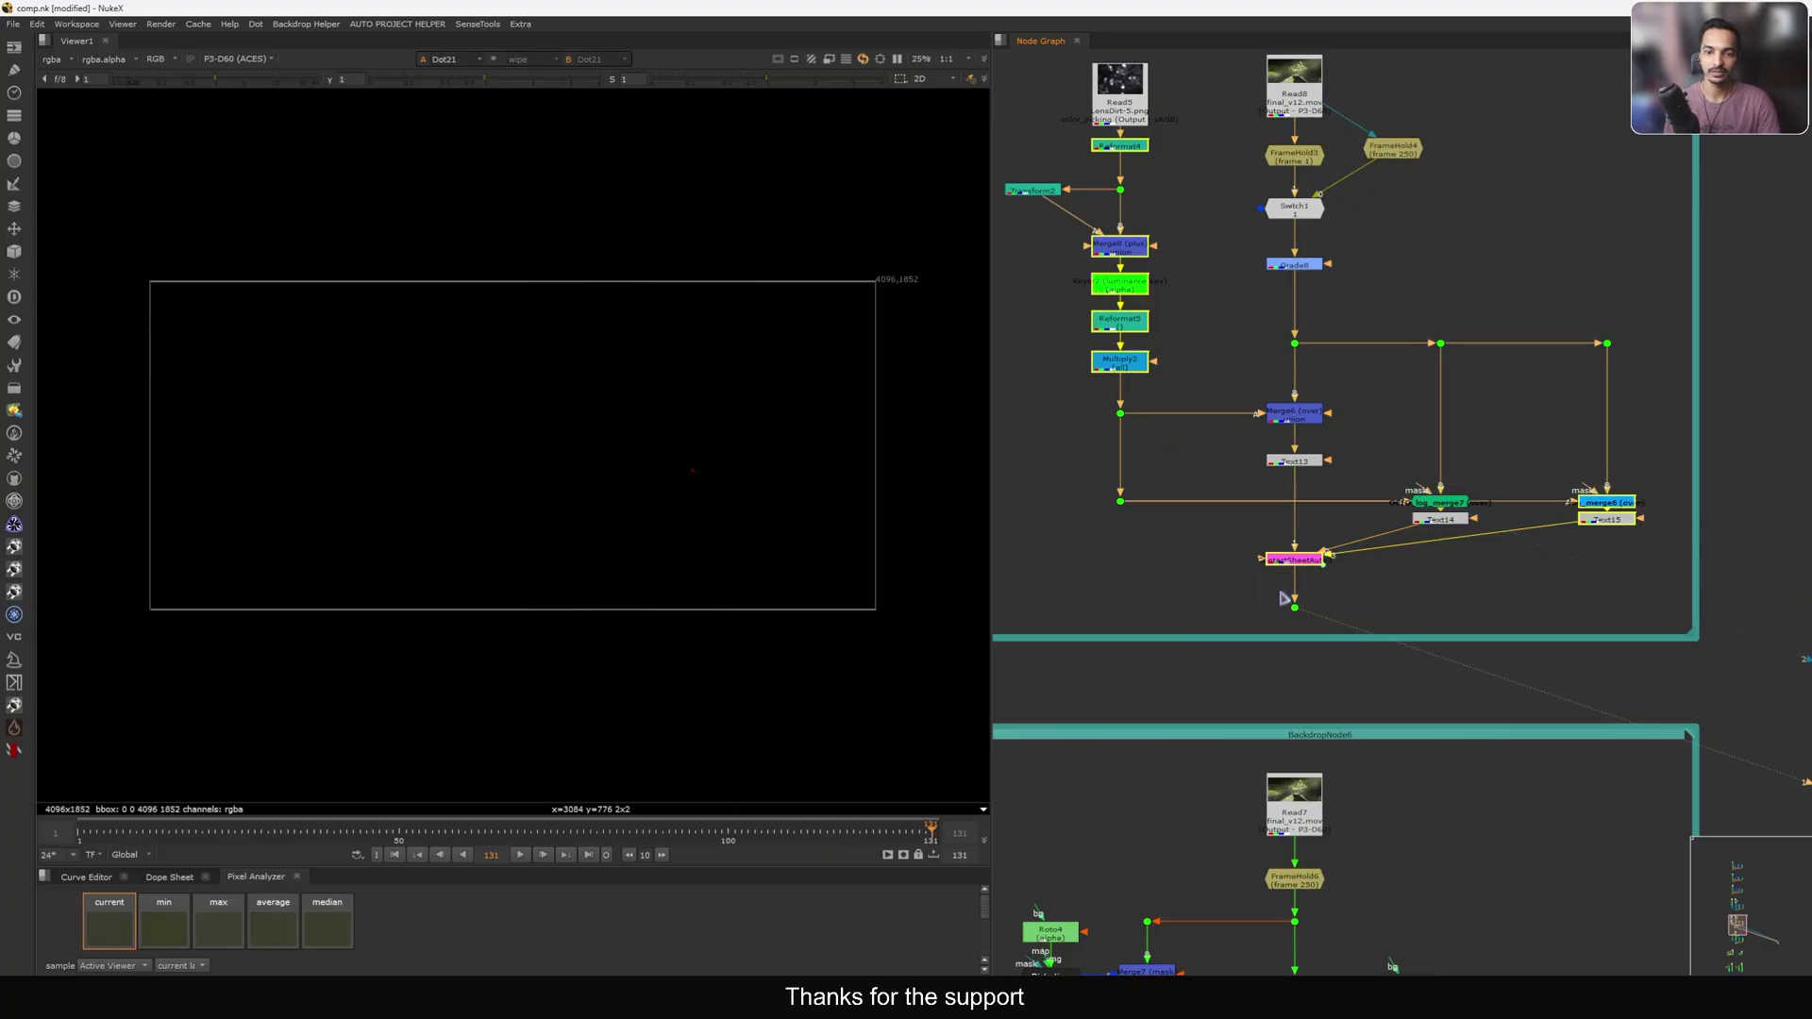
Disable Switch1 to use the sunlit forest frame, and view Merge6 and the OCIO log merge over it.
{"action": "left_click", "coordinate": [1165, 321]}
{"action": "key", "text": "d"}
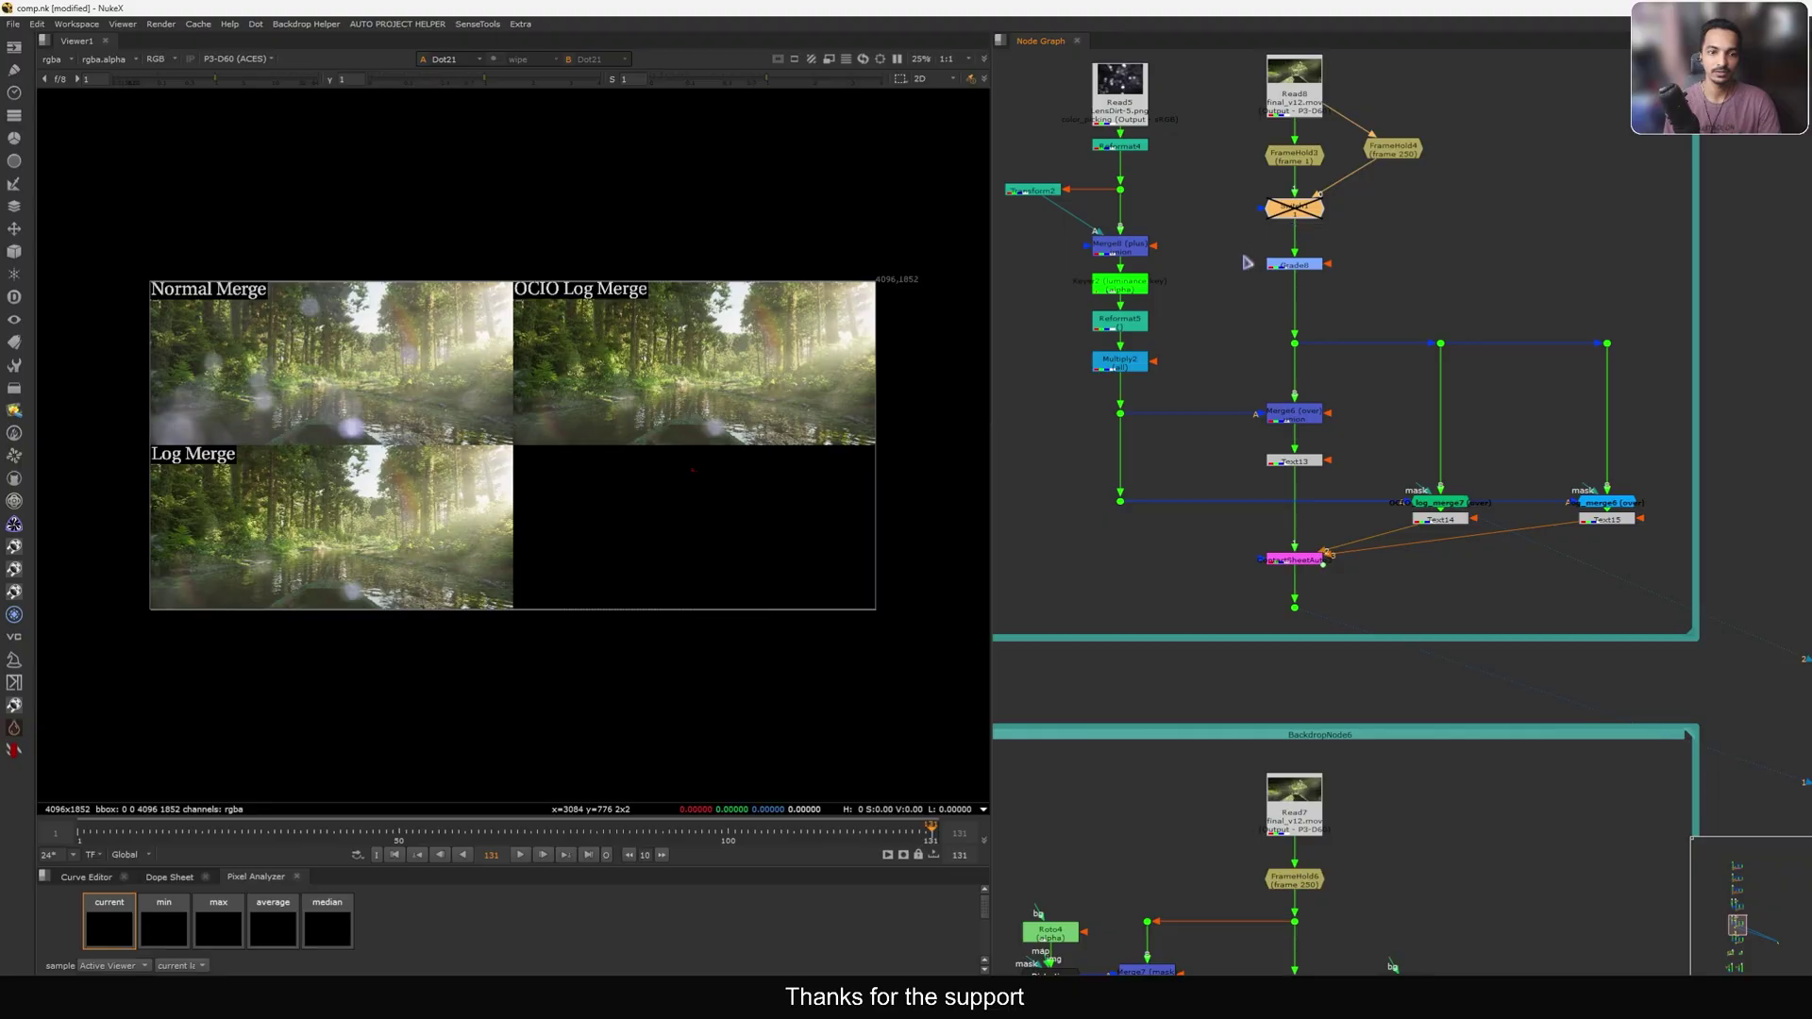
{"action": "left_click", "coordinate": [1312, 416]}
{"action": "key", "text": "1"}
{"action": "left_click", "coordinate": [1441, 503]}
{"action": "key", "text": "1"}
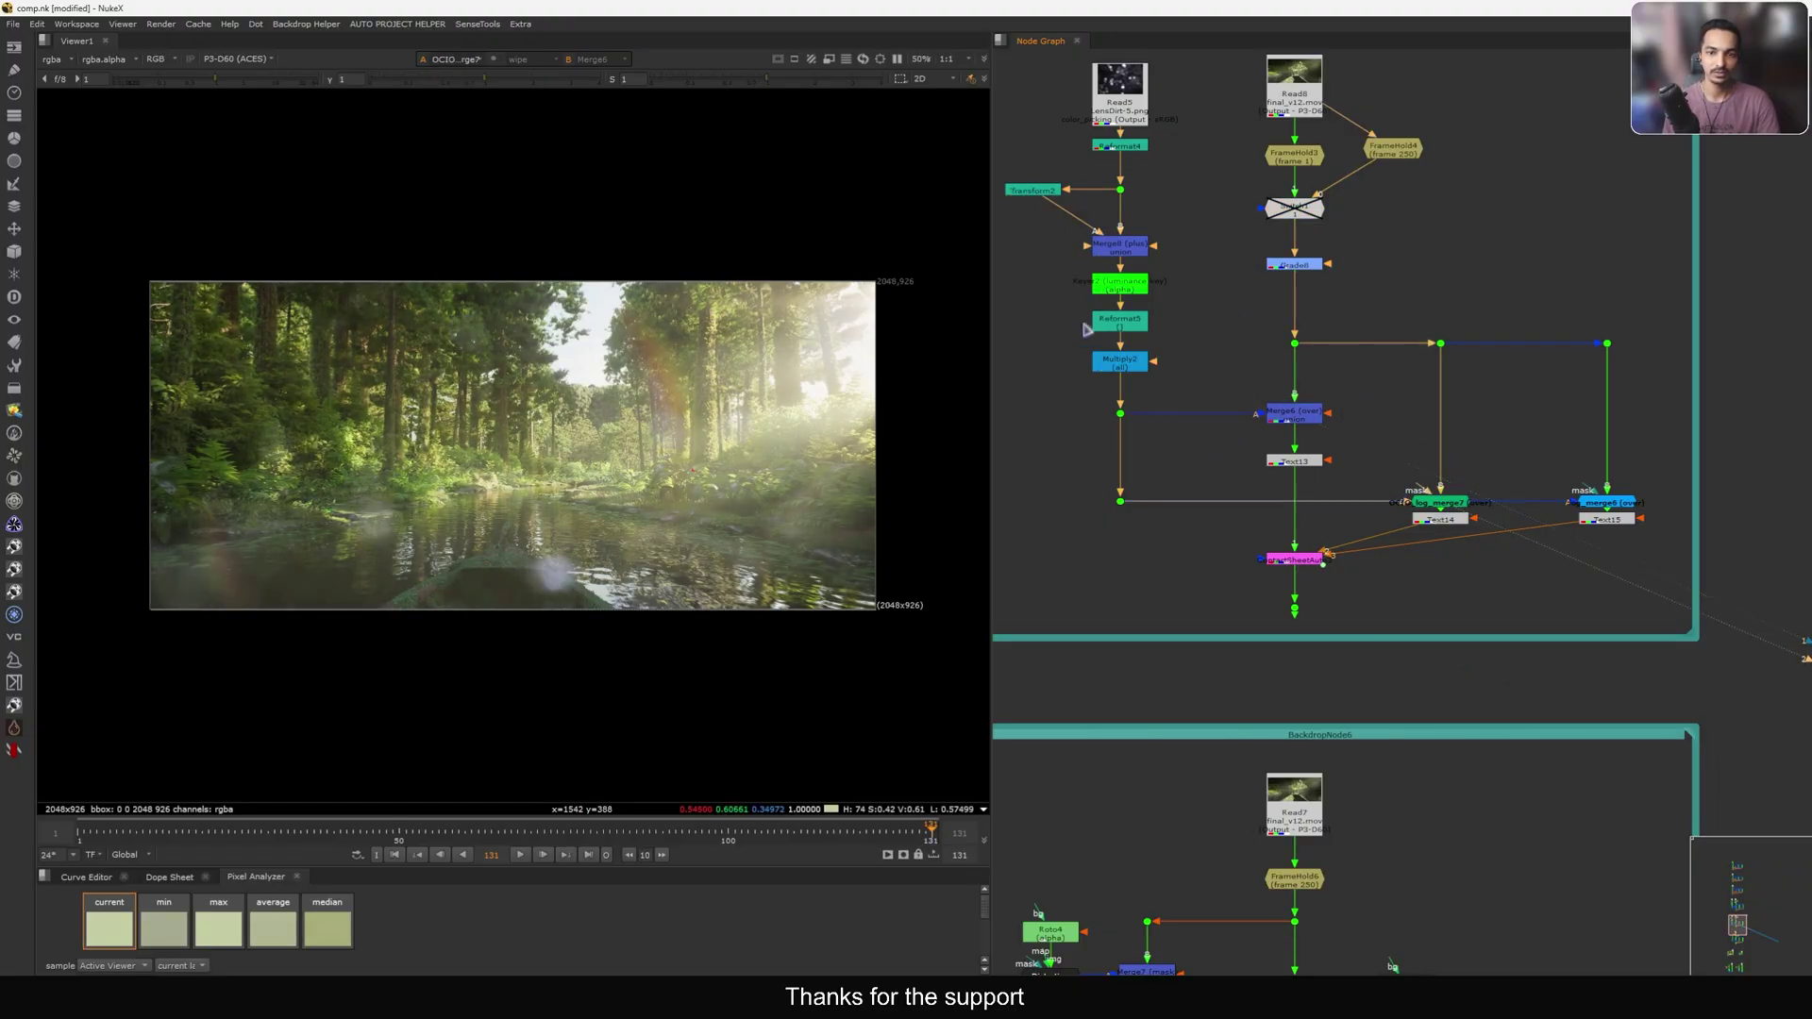
Set Multiply2's value to 1 and close its properties.
{"action": "double_click", "coordinate": [1121, 362]}
{"action": "type", "text": "1"}
{"action": "key", "text": "Return"}
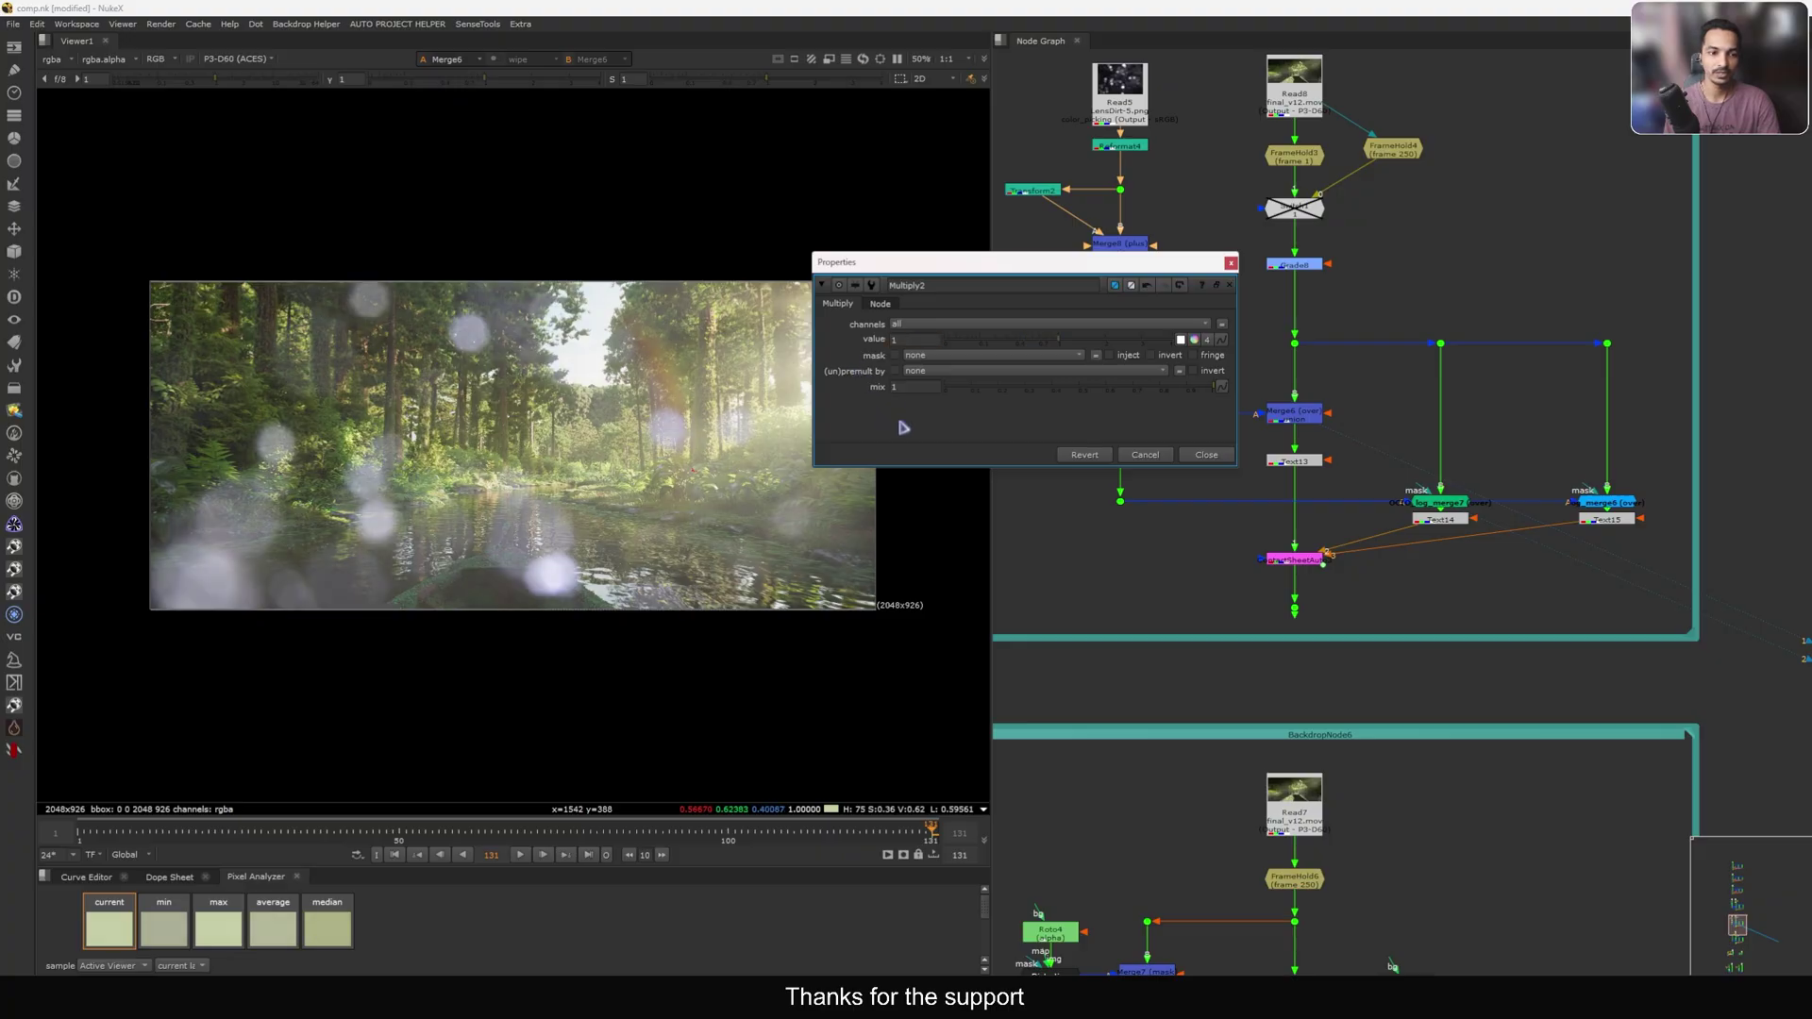
{"action": "left_click", "coordinate": [1208, 456]}
Compare Merge6 and the OCIO log merge over the sunlit forest frame, examining the bokeh spots over the water up close.
{"action": "left_click_drag", "start_coordinate": [1400, 378], "coordinate": [1252, 440]}
{"action": "left_click_drag", "start_coordinate": [1531, 465], "coordinate": [1397, 519]}
{"action": "key", "text": "1"}
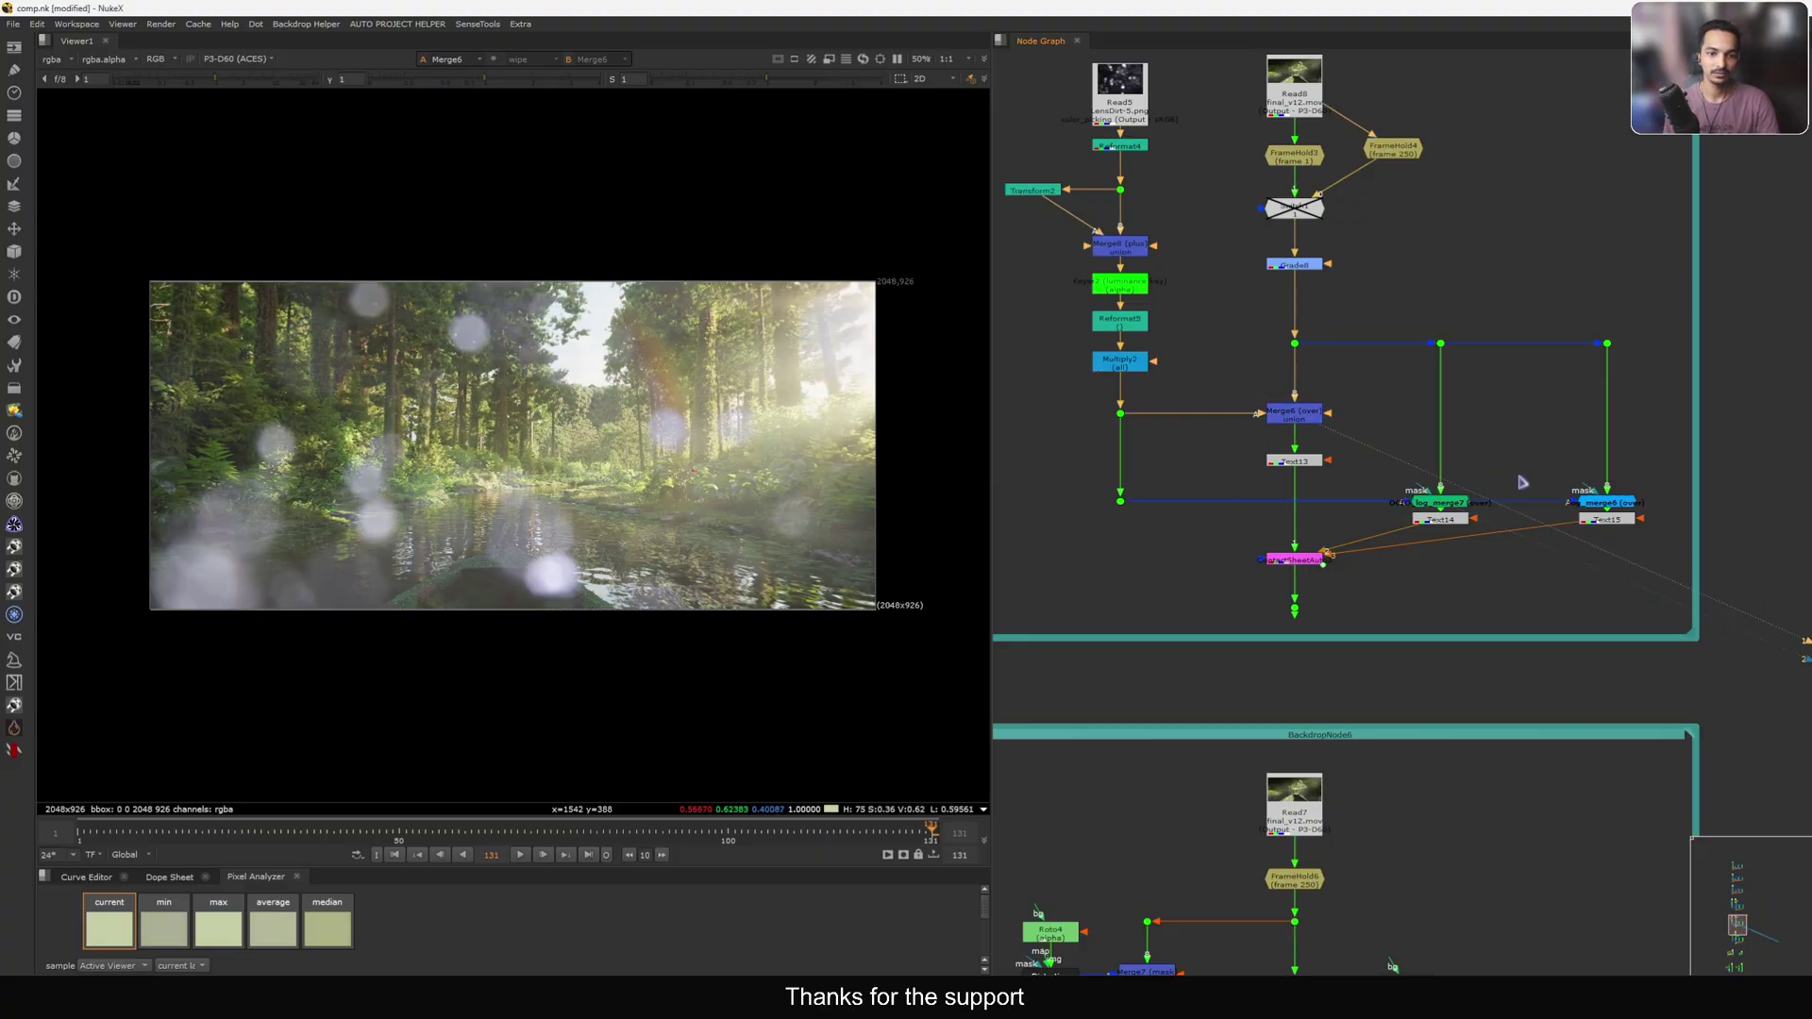
{"action": "key", "text": "f"}
{"action": "scroll", "coordinate": [409, 500], "scroll_direction": "up", "scroll_amount": 4}
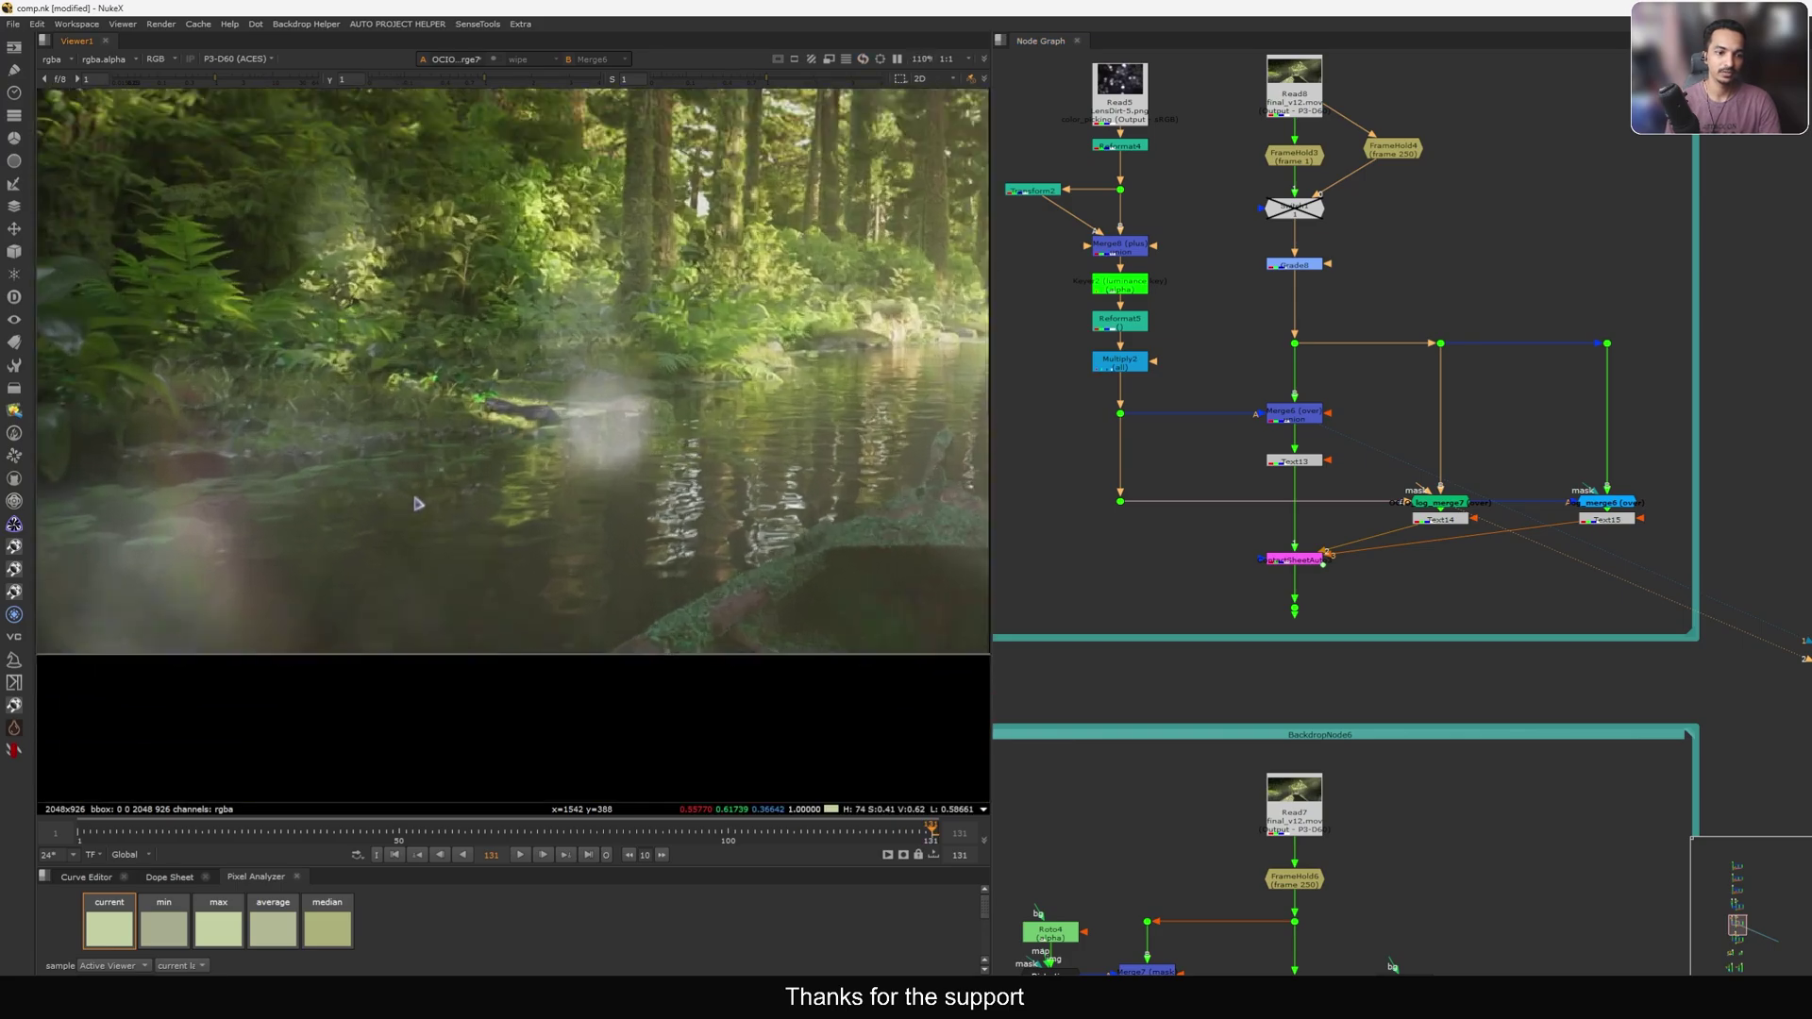
{"action": "middle_click_drag", "start_coordinate": [738, 520], "coordinate": [348, 481]}
{"action": "scroll", "coordinate": [368, 467], "scroll_direction": "down", "scroll_amount": 4}
{"action": "middle_click_drag", "start_coordinate": [538, 478], "coordinate": [447, 475]}
{"action": "scroll", "coordinate": [813, 459], "scroll_direction": "up", "scroll_amount": 7}
{"action": "middle_click_drag", "start_coordinate": [817, 434], "coordinate": [623, 517]}
{"action": "key", "text": "f"}
{"action": "key", "text": "1"}
{"action": "key", "text": "2"}
Show the forest setup's contact sheet and compare the normal, OCIO log and log merge results.
{"action": "left_click", "coordinate": [1294, 608]}
{"action": "key", "text": "1"}
{"action": "scroll", "coordinate": [1227, 906], "scroll_direction": "down", "scroll_amount": 2}
{"action": "middle_click_drag", "start_coordinate": [1227, 906], "coordinate": [1280, 333]}
{"action": "middle_click_drag", "start_coordinate": [1324, 396], "coordinate": [1277, 522]}
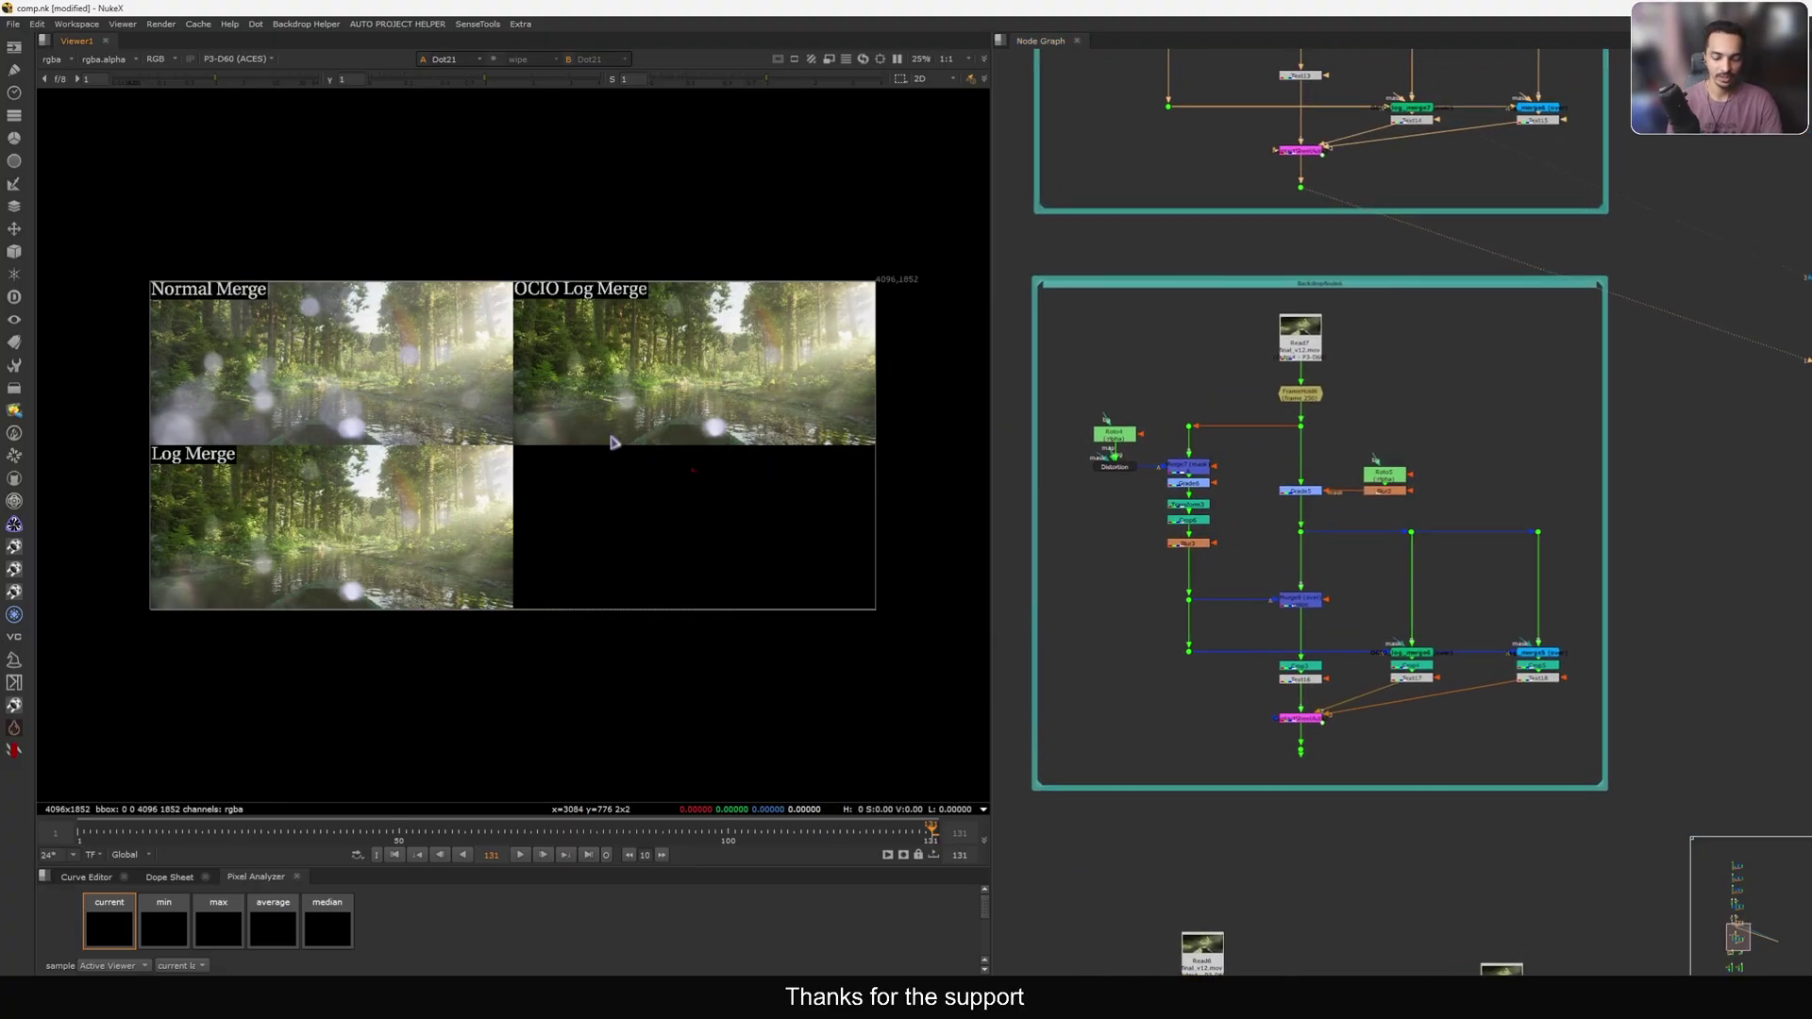
{"action": "key", "text": "f"}
{"action": "scroll", "coordinate": [1312, 421], "scroll_direction": "down", "scroll_amount": 7}
{"action": "scroll", "coordinate": [1293, 426], "scroll_direction": "up", "scroll_amount": 7}
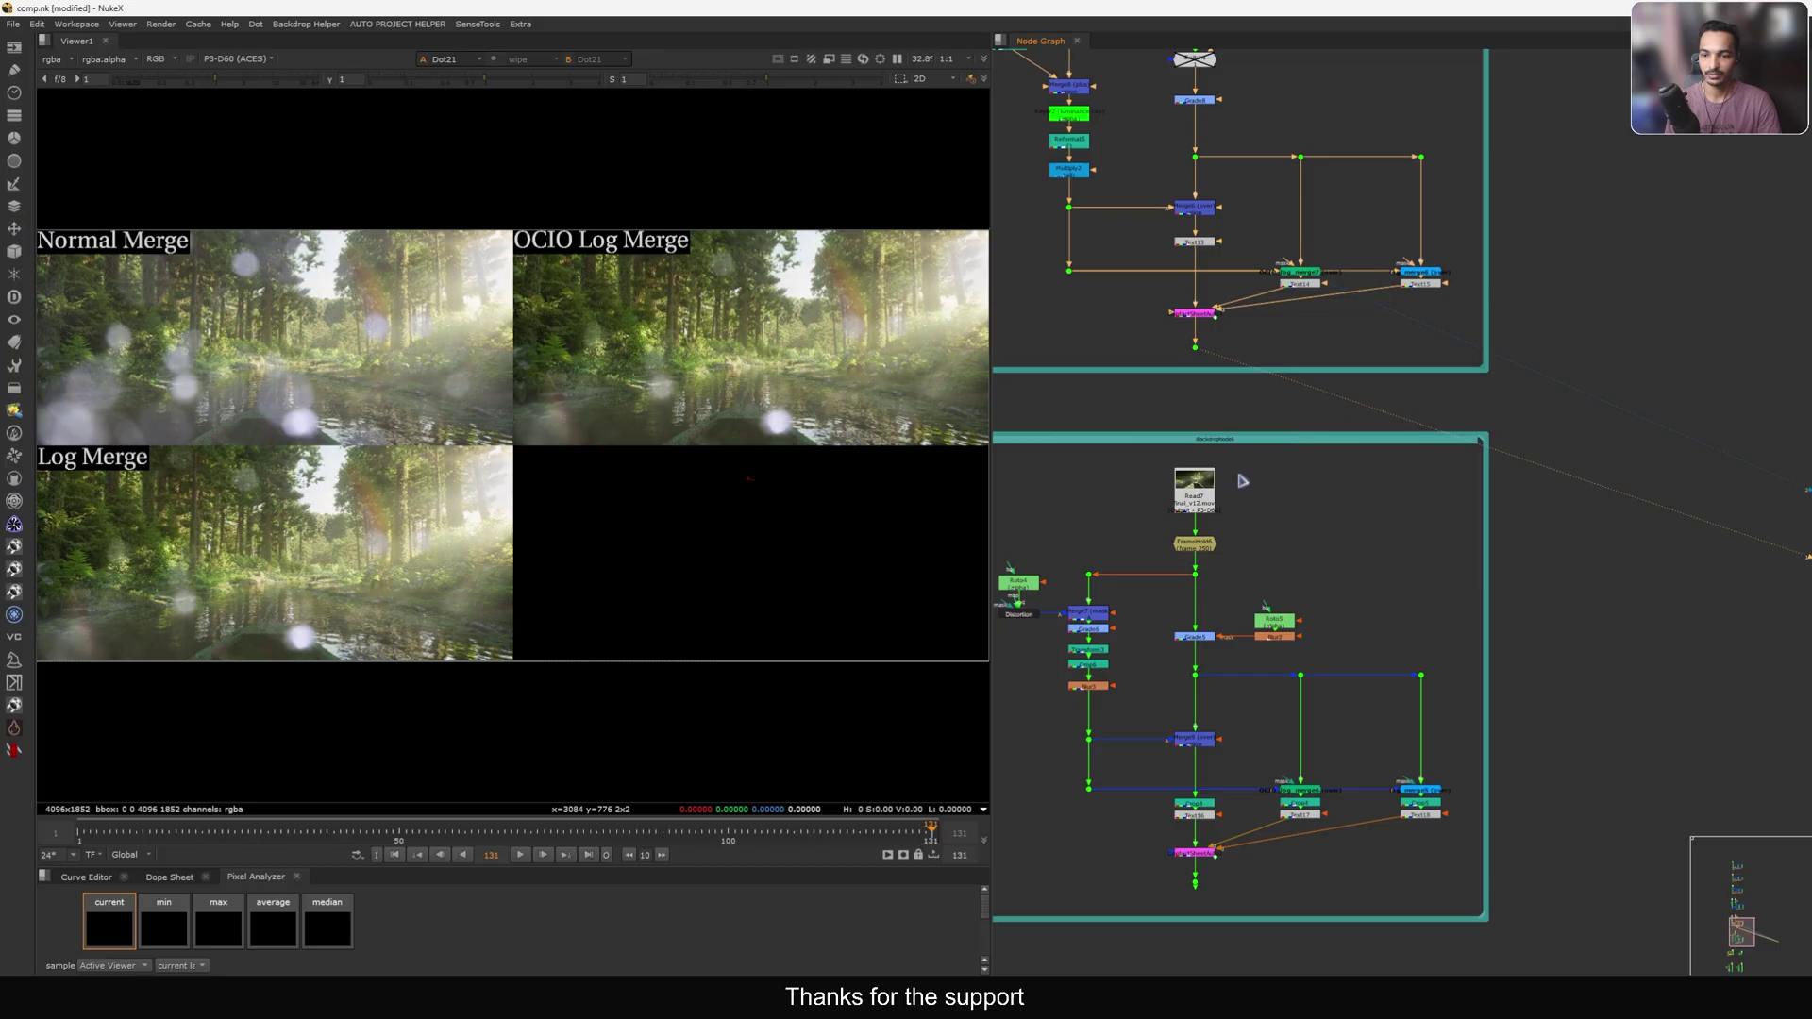
Show the frame 250 FrameHold below Read7 in the next backdrop's setup.
{"action": "scroll", "coordinate": [1242, 482], "scroll_direction": "up", "scroll_amount": 3}
{"action": "left_click", "coordinate": [1321, 447]}
{"action": "key", "text": "1"}
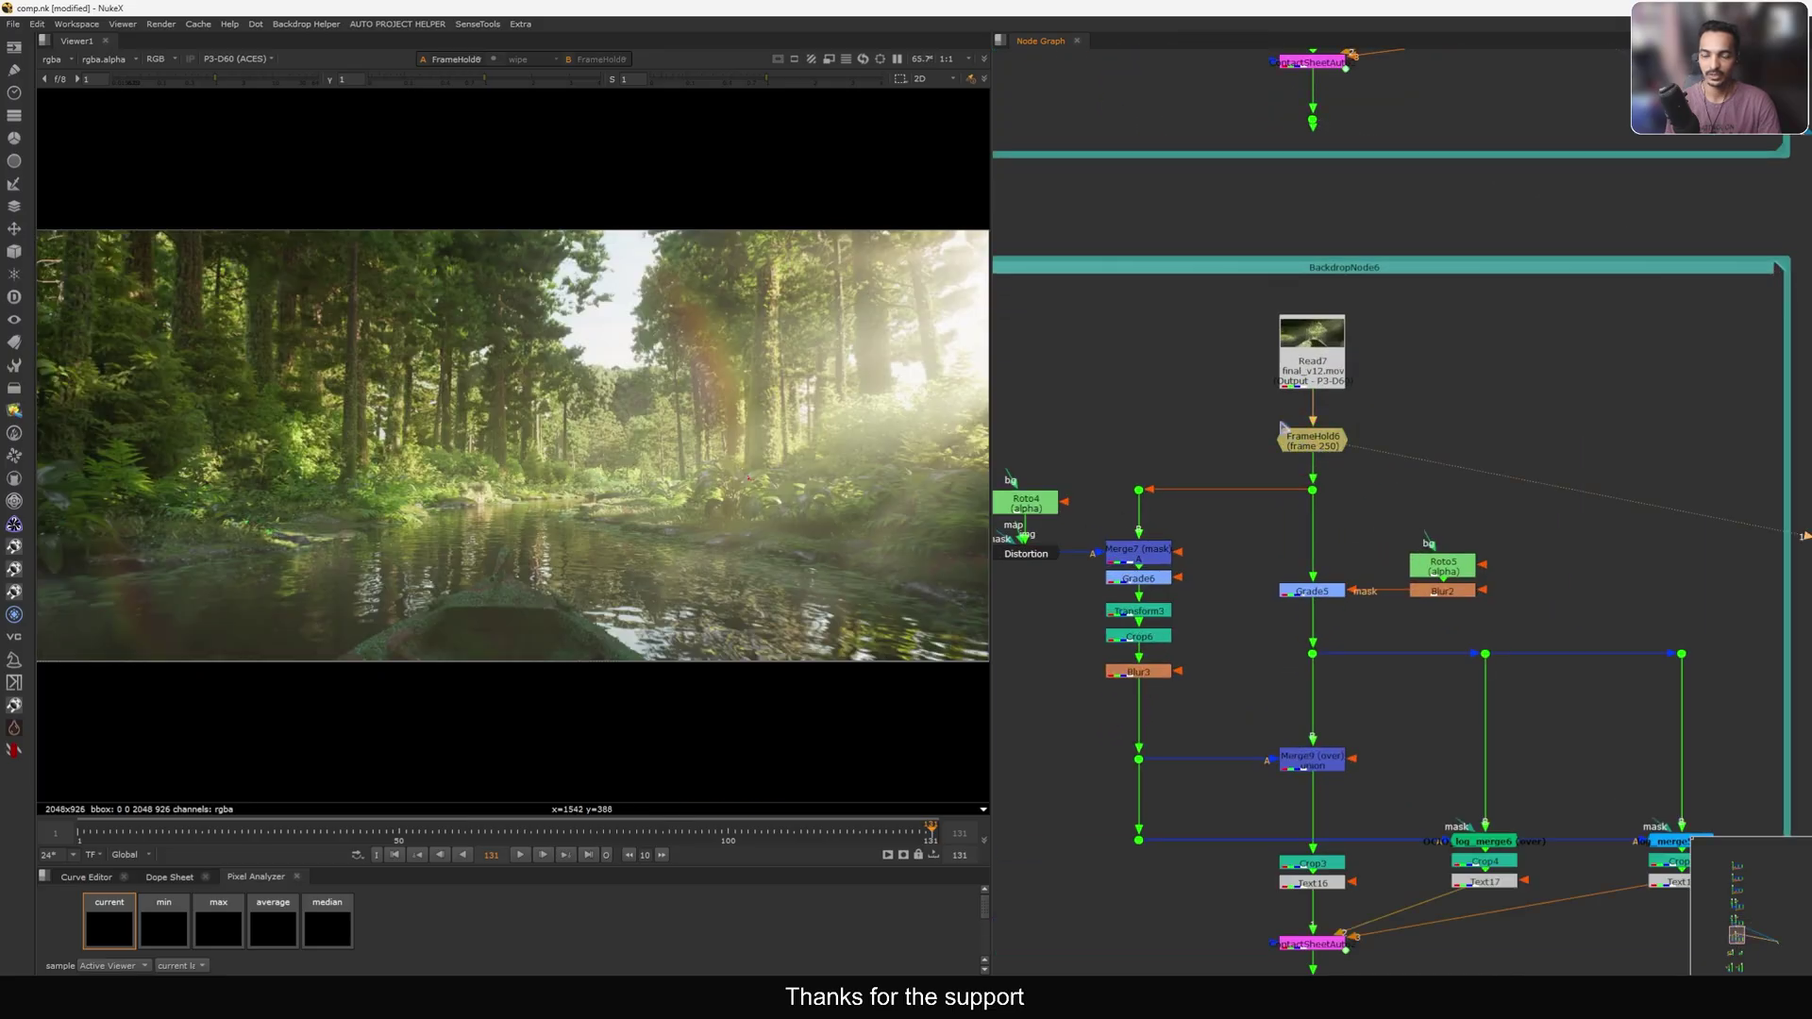
{"action": "middle_click", "coordinate": [516, 452]}
{"action": "middle_click_drag", "start_coordinate": [1136, 581], "coordinate": [1239, 517]}
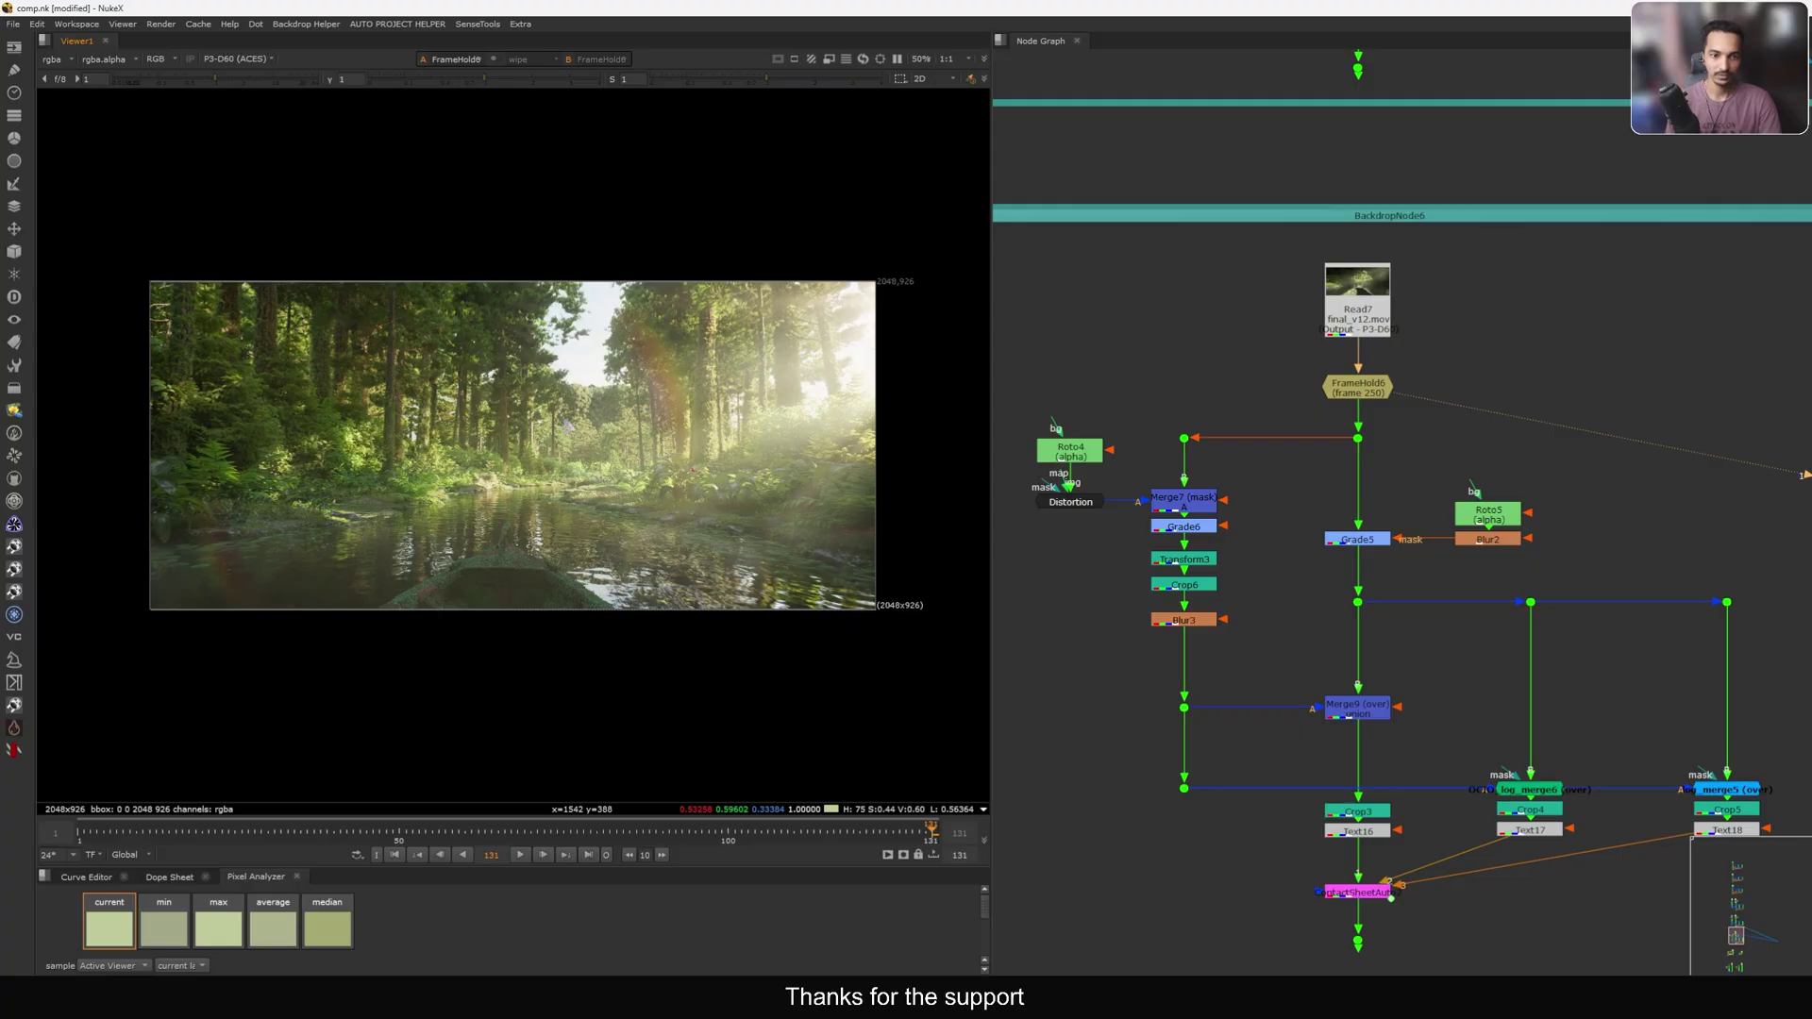
Examine the tree edges and foliage against the bright sky up close in the forest plate.
{"action": "key", "text": "plus"}
{"action": "left_click_drag", "start_coordinate": [618, 283], "coordinate": [593, 393]}
{"action": "middle_click_drag", "start_coordinate": [974, 310], "coordinate": [815, 283]}
{"action": "left_click_drag", "start_coordinate": [815, 283], "coordinate": [619, 383]}
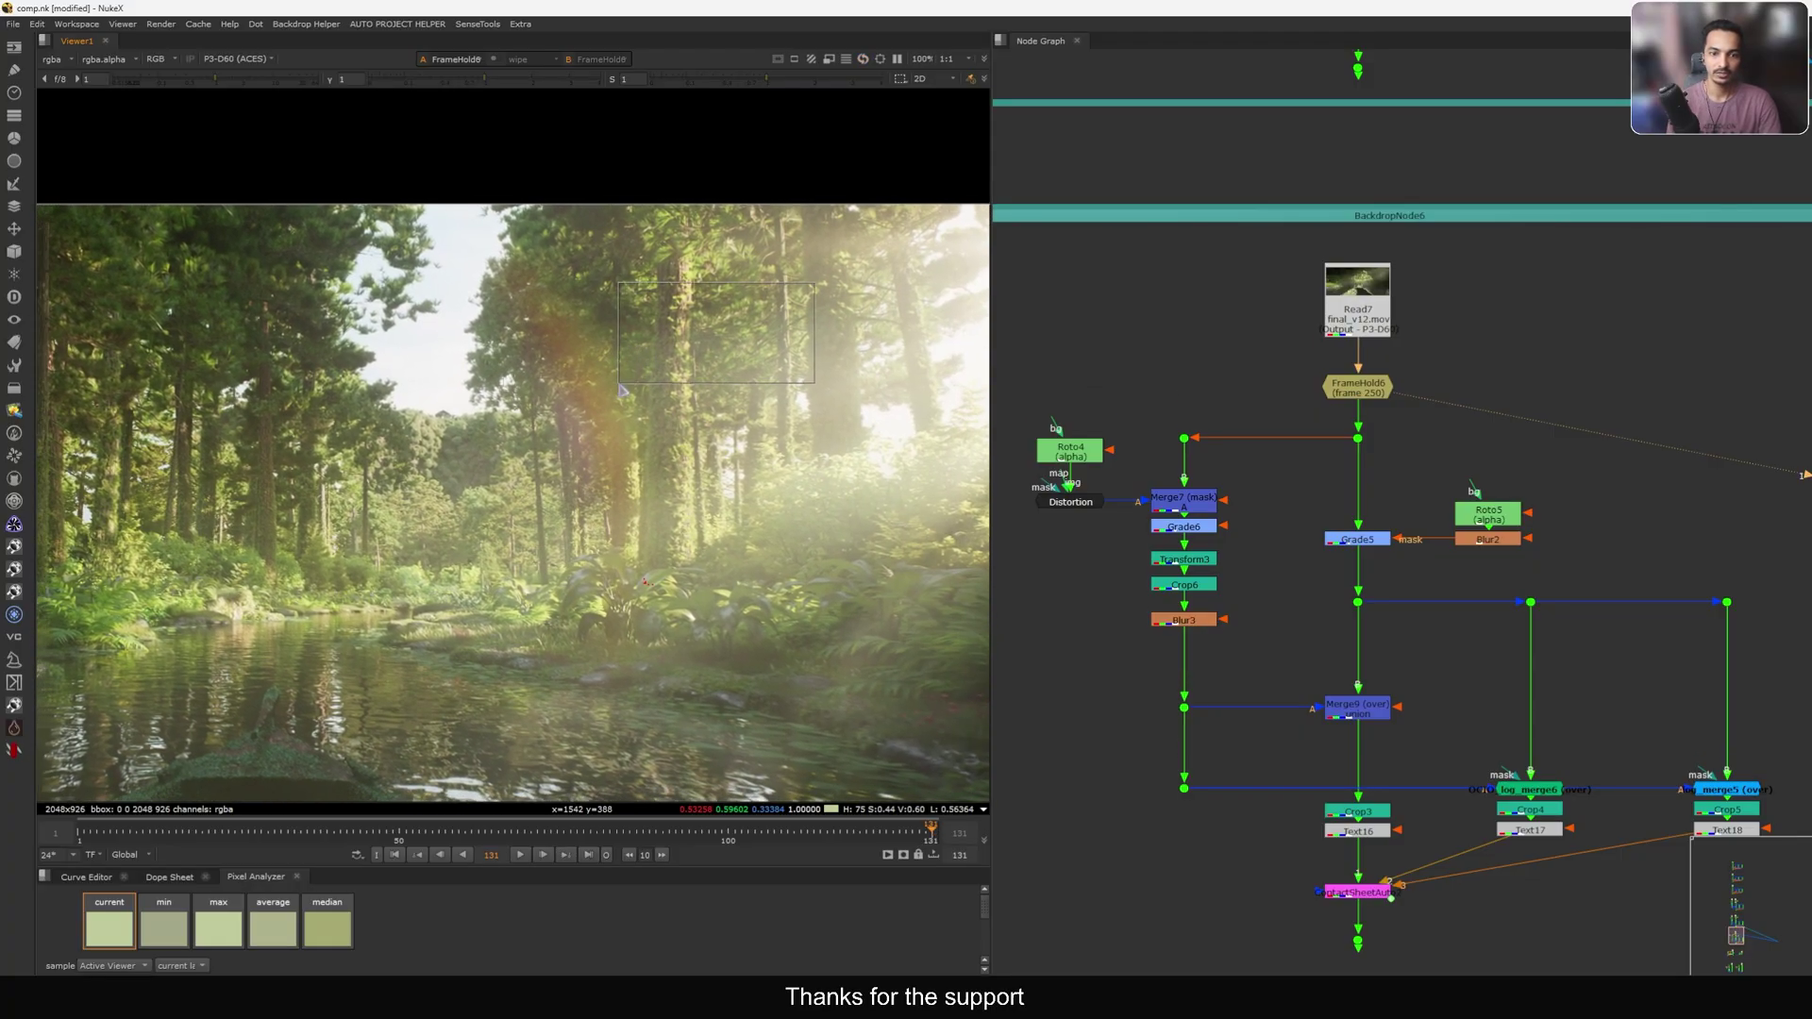
{"action": "middle_click_drag", "start_coordinate": [464, 353], "coordinate": [641, 369]}
{"action": "scroll", "coordinate": [629, 319], "scroll_direction": "up", "scroll_amount": 10}
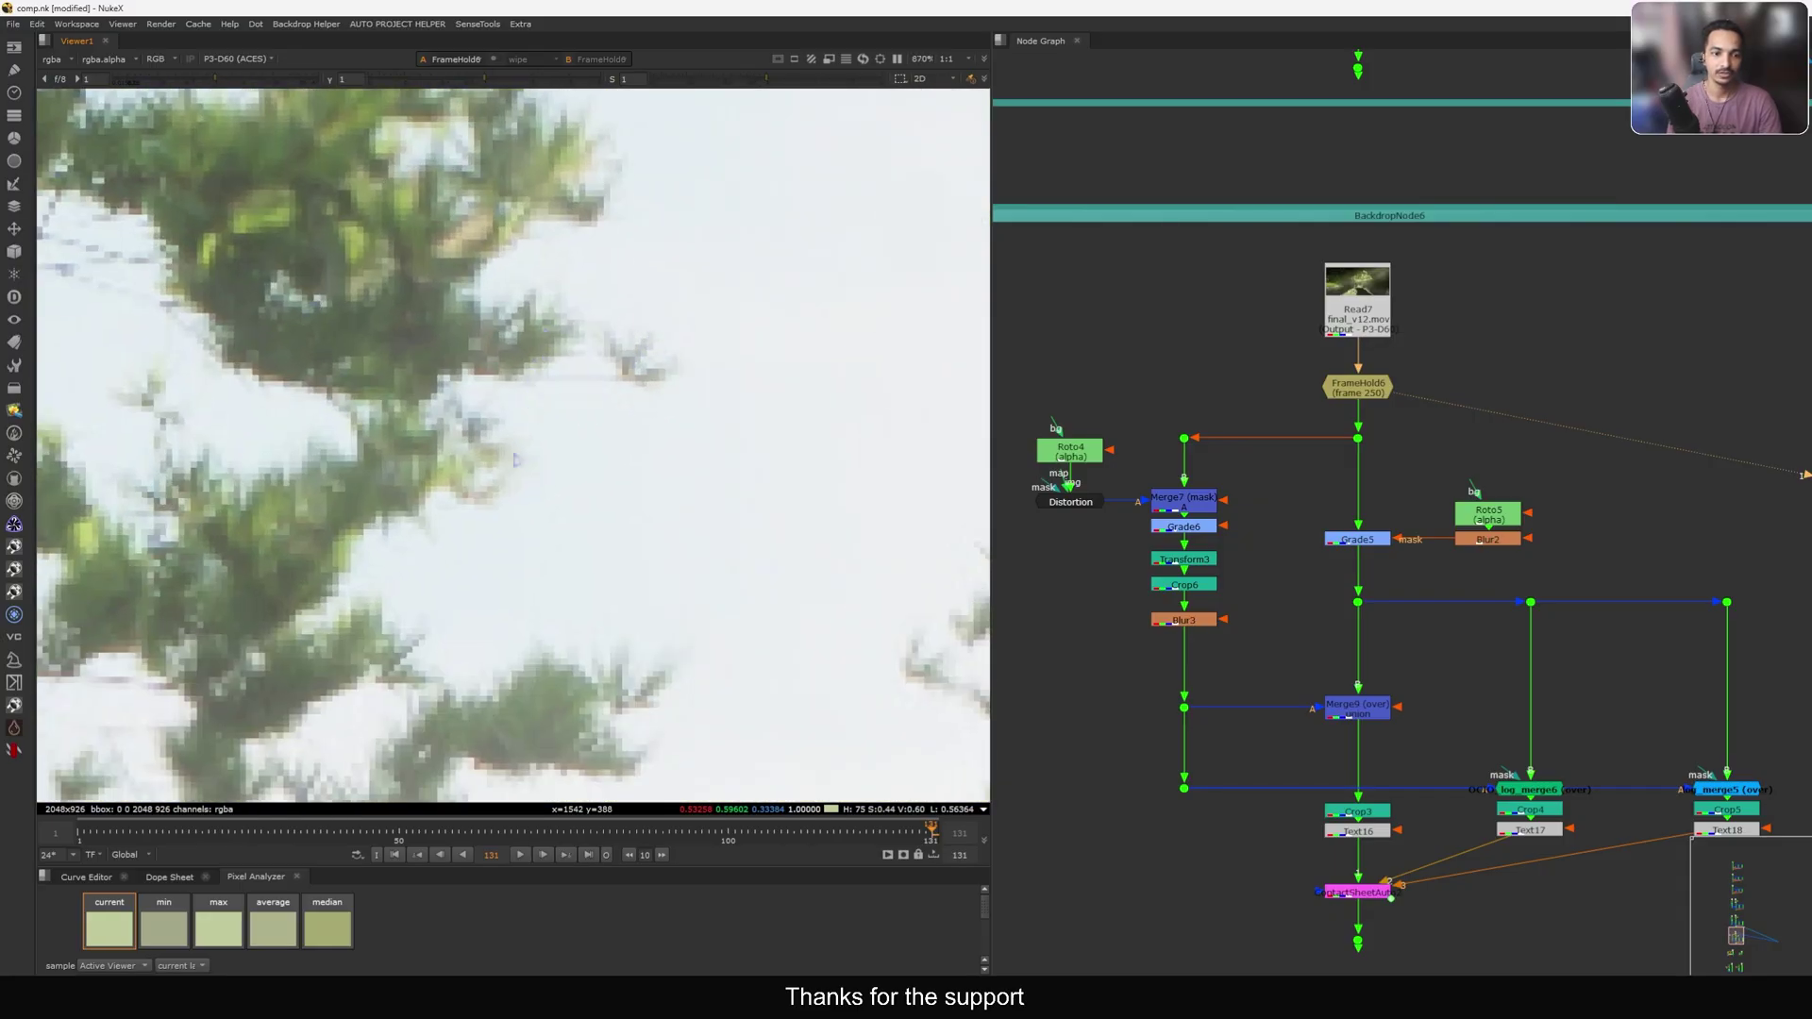
{"action": "scroll", "coordinate": [515, 460], "scroll_direction": "down", "scroll_amount": 3}
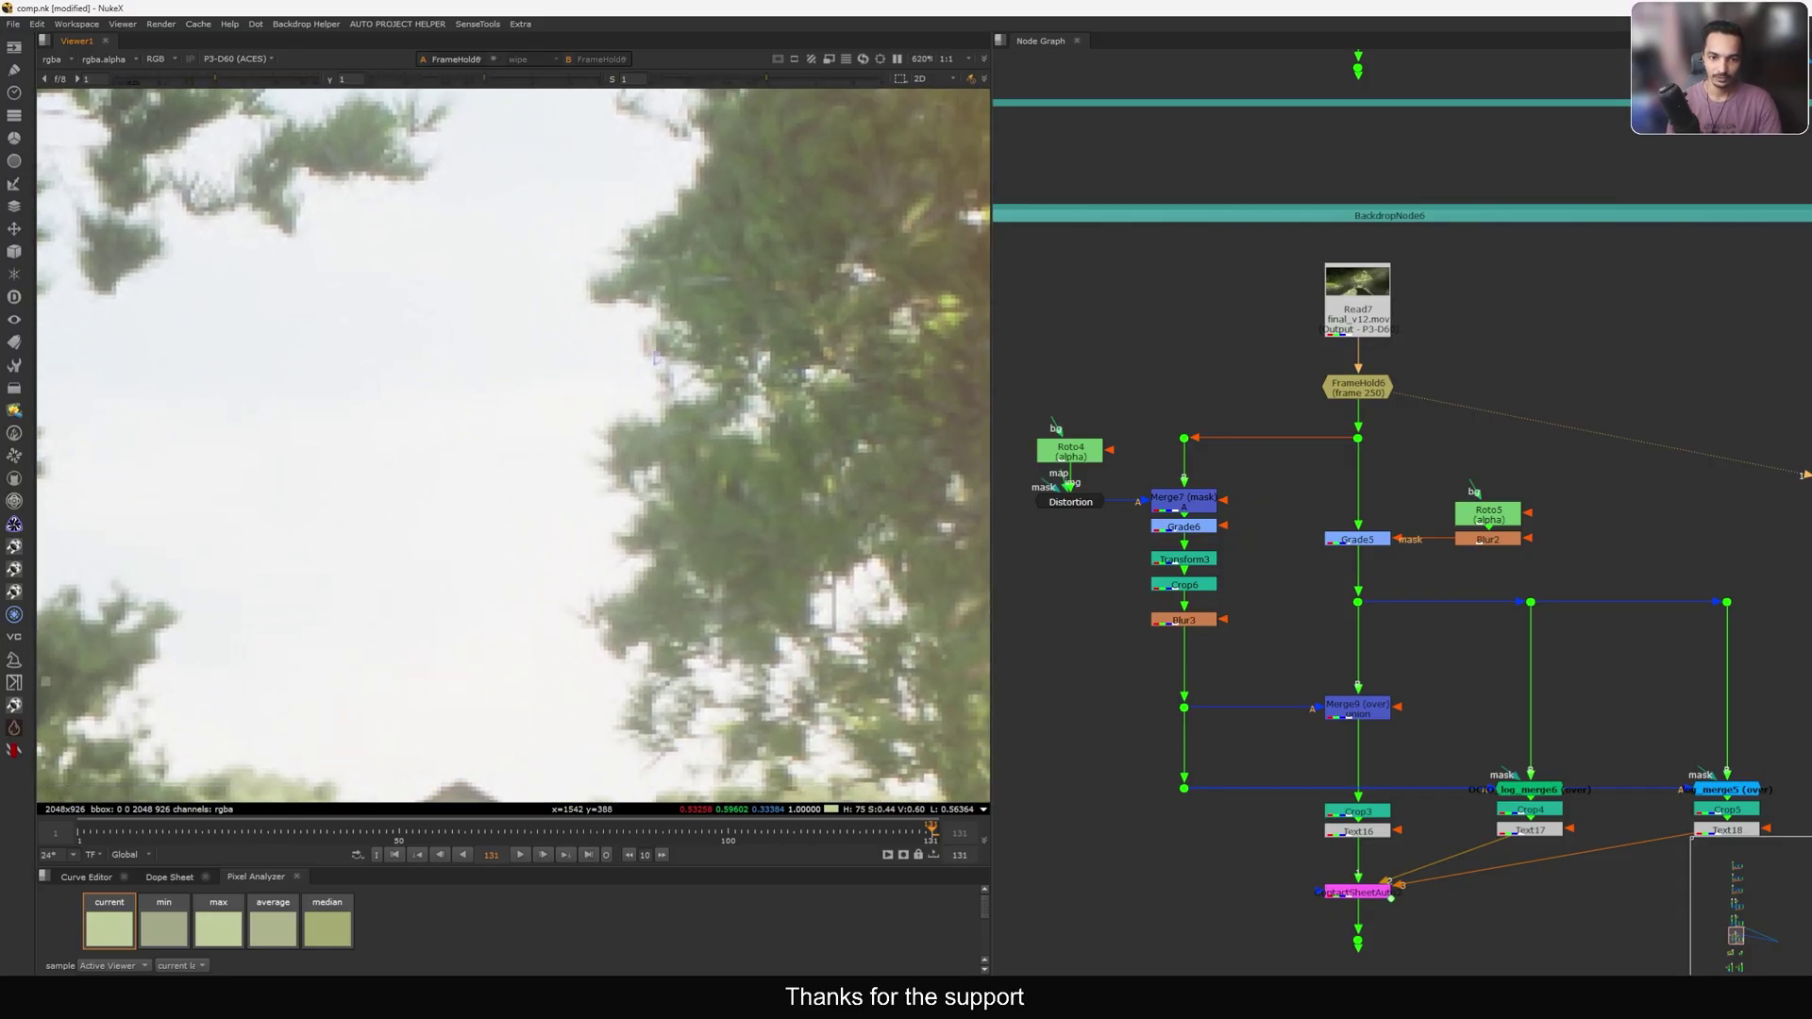
{"action": "scroll", "coordinate": [575, 376], "scroll_direction": "up", "scroll_amount": 3}
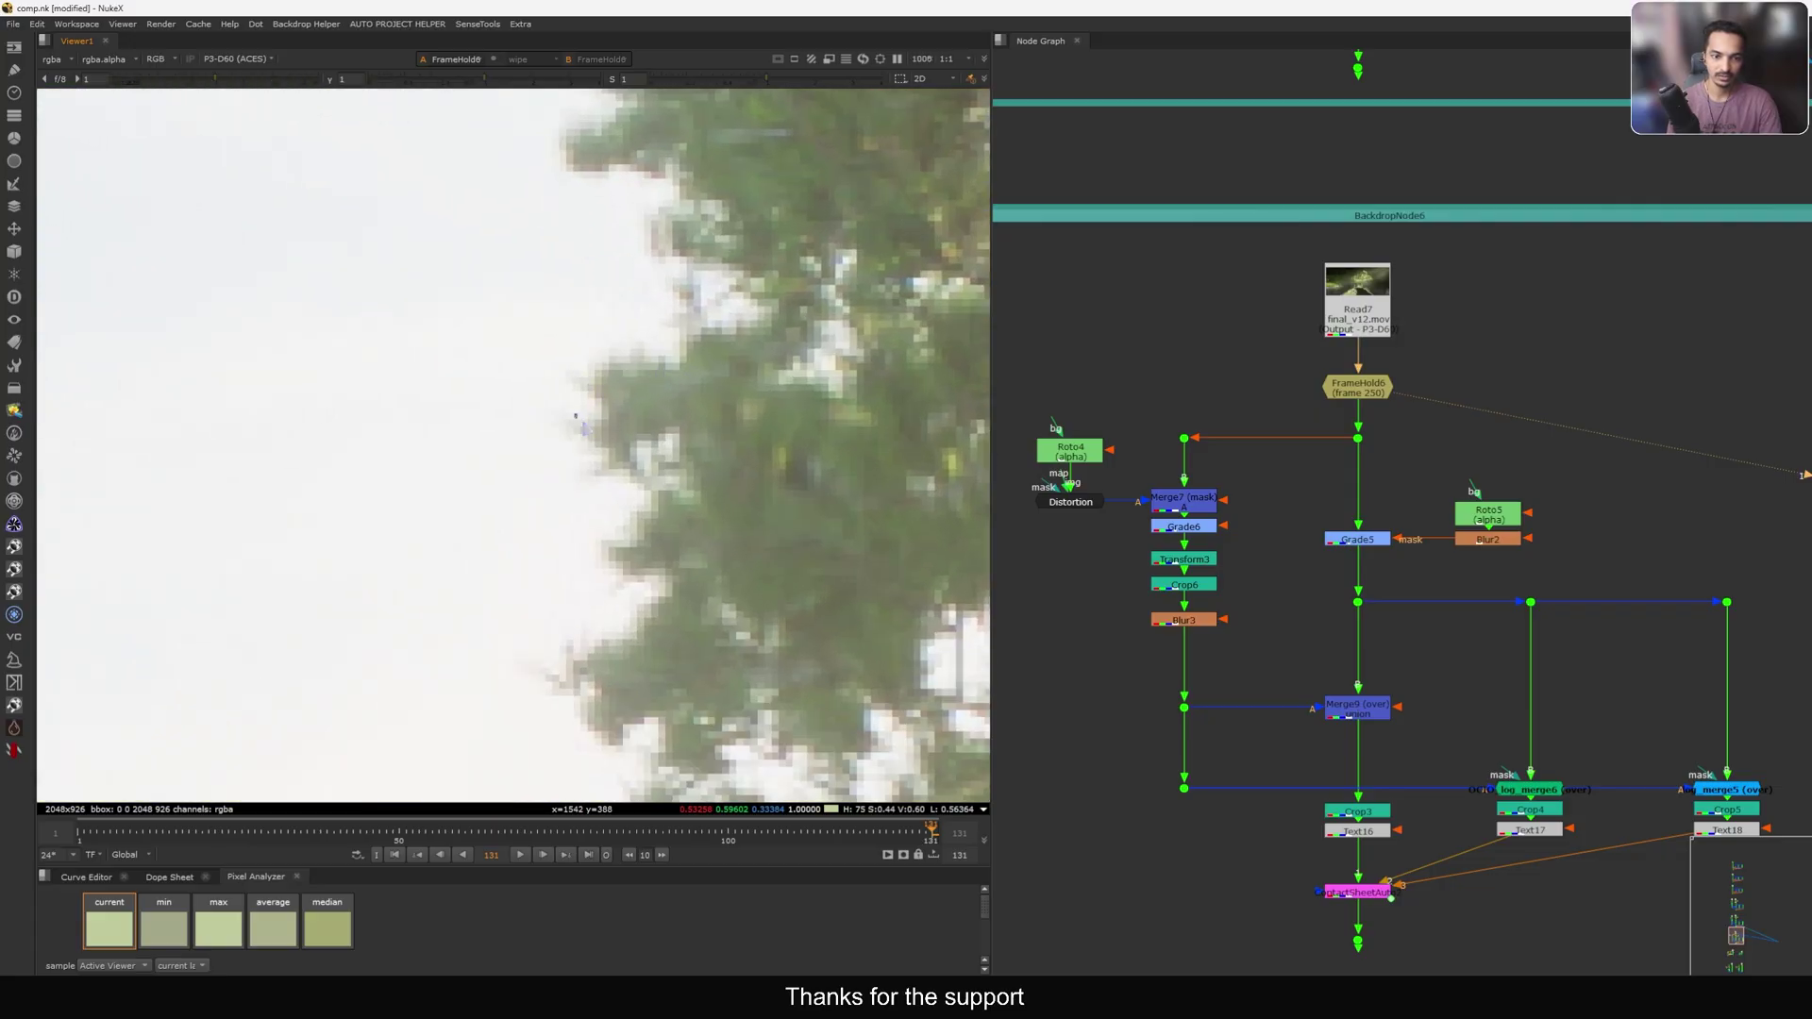
{"action": "scroll", "coordinate": [593, 490], "scroll_direction": "down", "scroll_amount": 3}
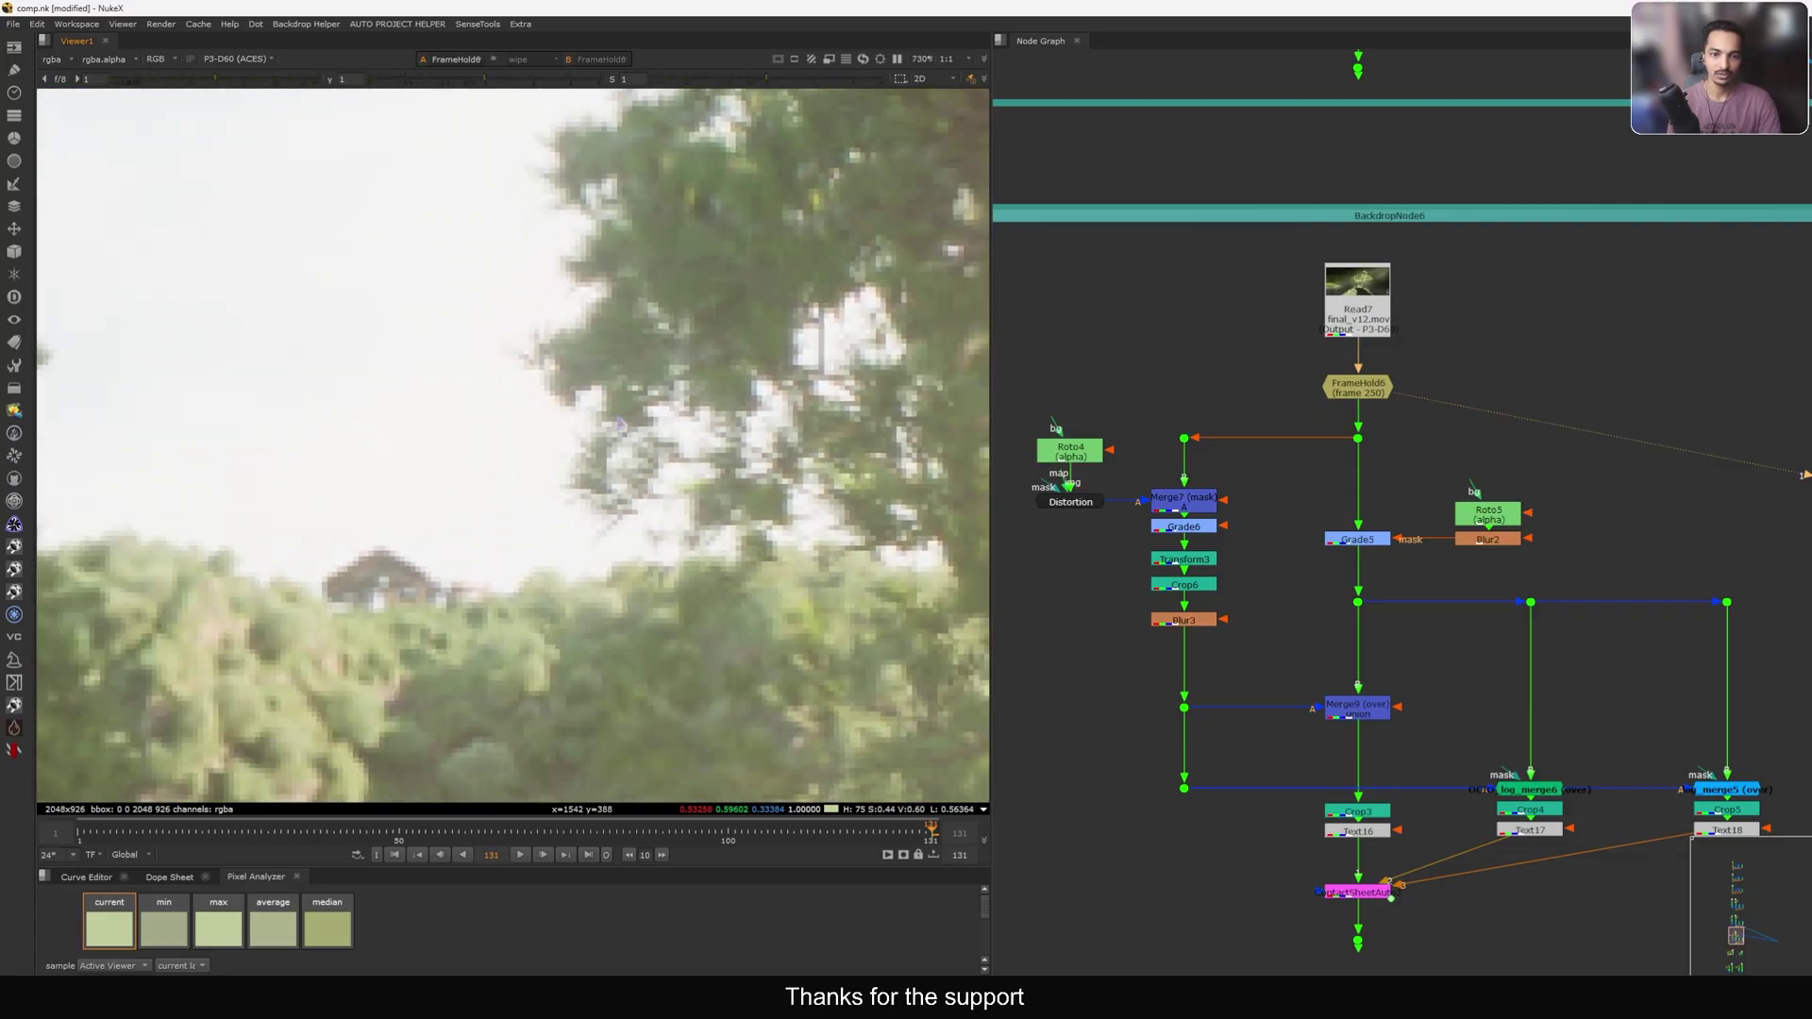
Show the held forest plate, the Merge7 masked foliage and the Blur3 result, examining the blurred foliage patch up close.
{"action": "scroll", "coordinate": [510, 374], "scroll_direction": "up", "scroll_amount": 1}
{"action": "scroll", "coordinate": [493, 444], "scroll_direction": "down", "scroll_amount": 15}
{"action": "middle_click_drag", "start_coordinate": [1233, 516], "coordinate": [1321, 466]}
{"action": "key", "text": "1"}
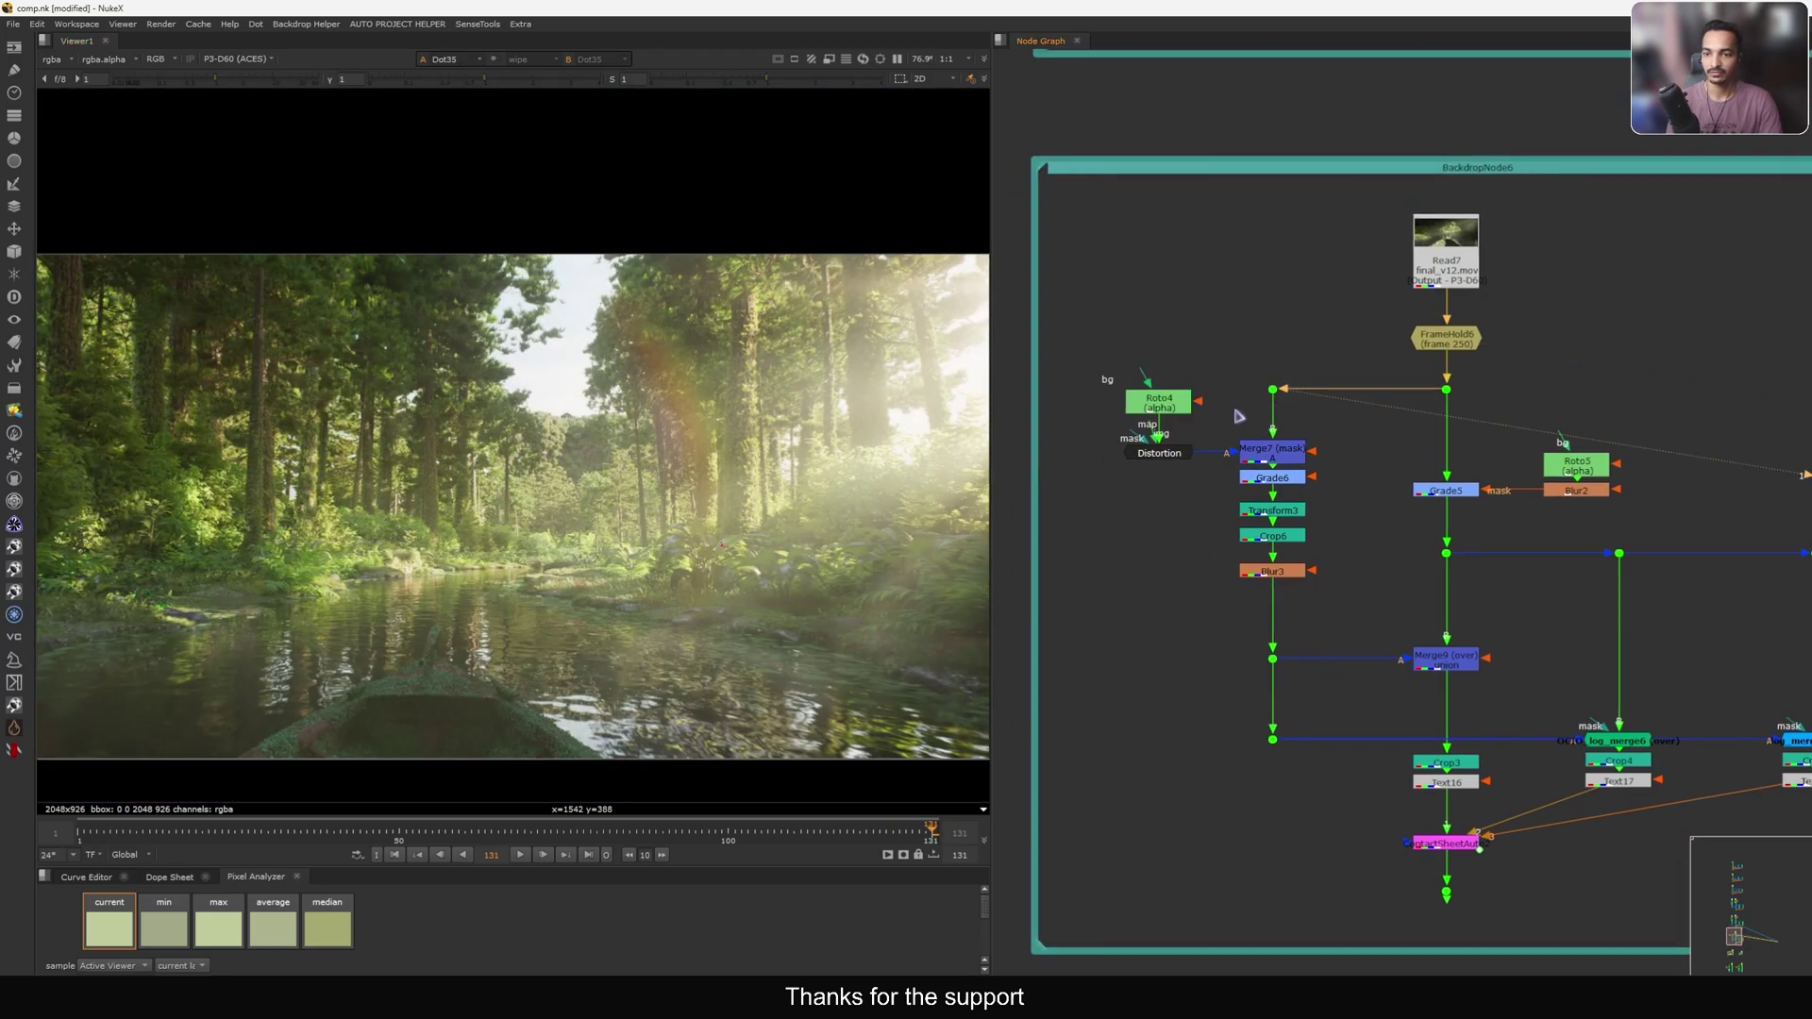
{"action": "left_click", "coordinate": [1292, 460]}
{"action": "key", "text": "1"}
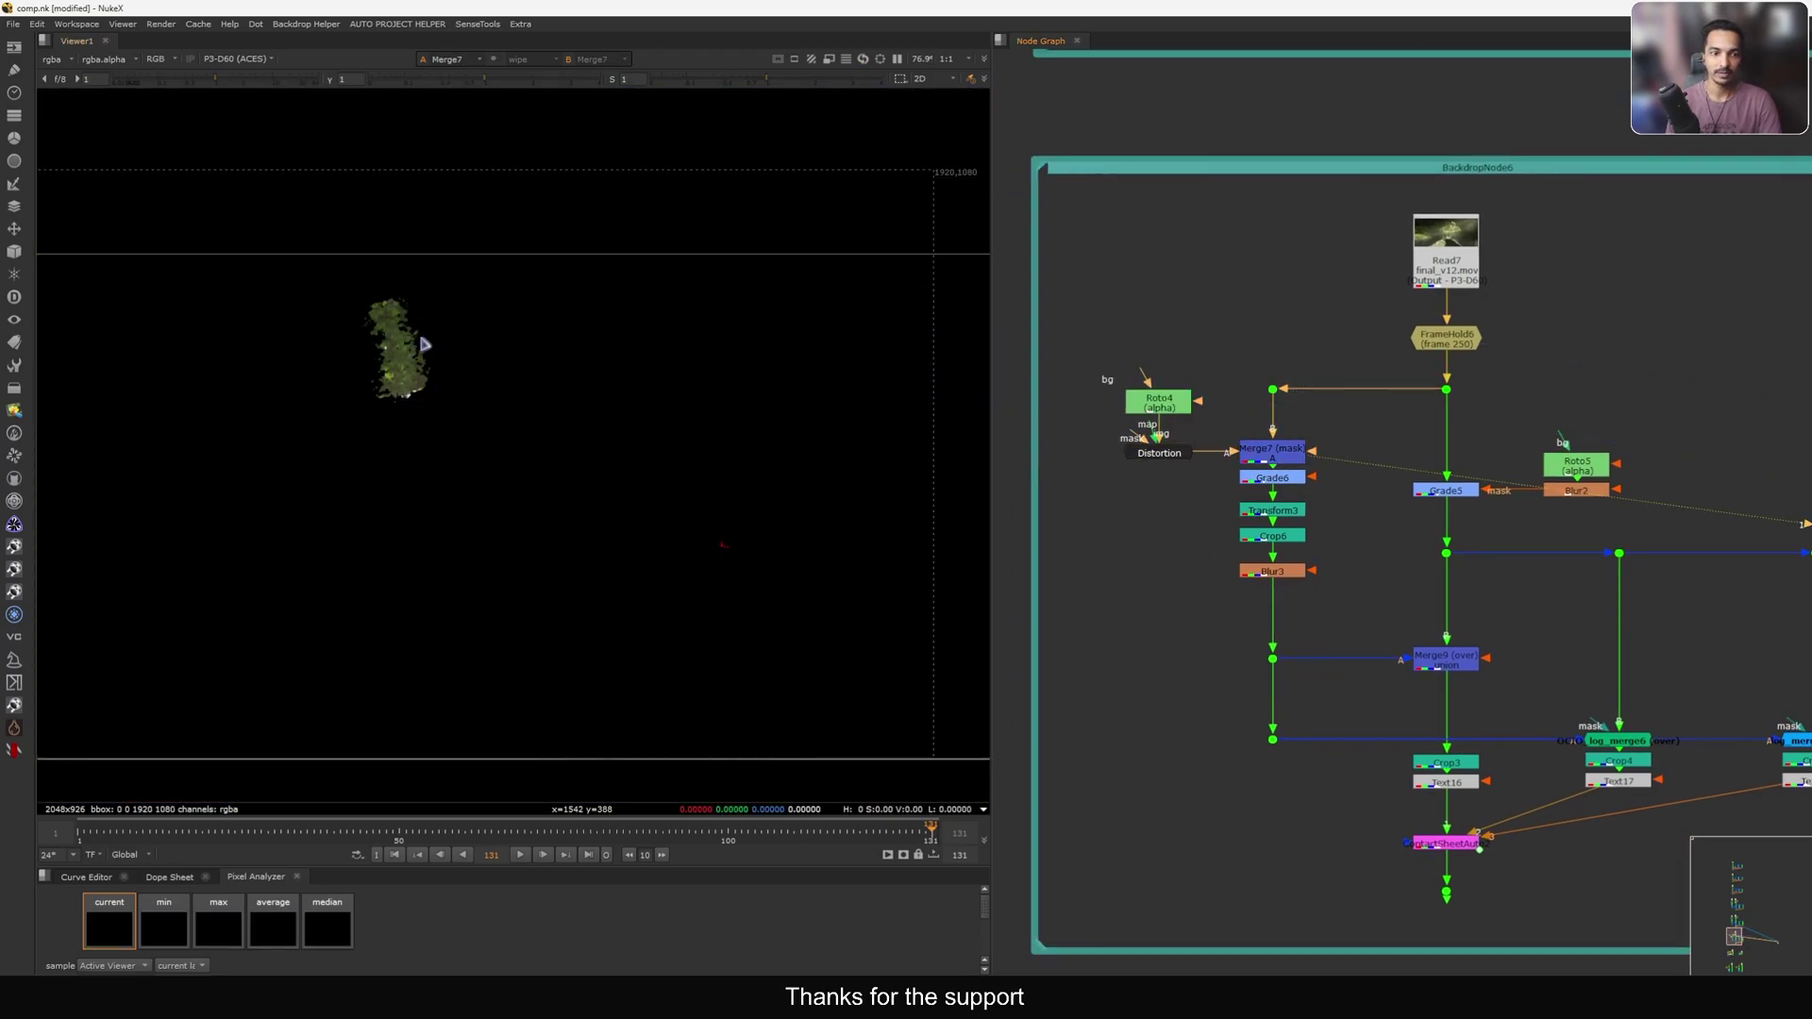
{"action": "left_click", "coordinate": [1273, 388]}
{"action": "key", "text": "1"}
{"action": "left_click", "coordinate": [1274, 570]}
{"action": "key", "text": "1"}
{"action": "scroll", "coordinate": [445, 408], "scroll_direction": "up", "scroll_amount": 8}
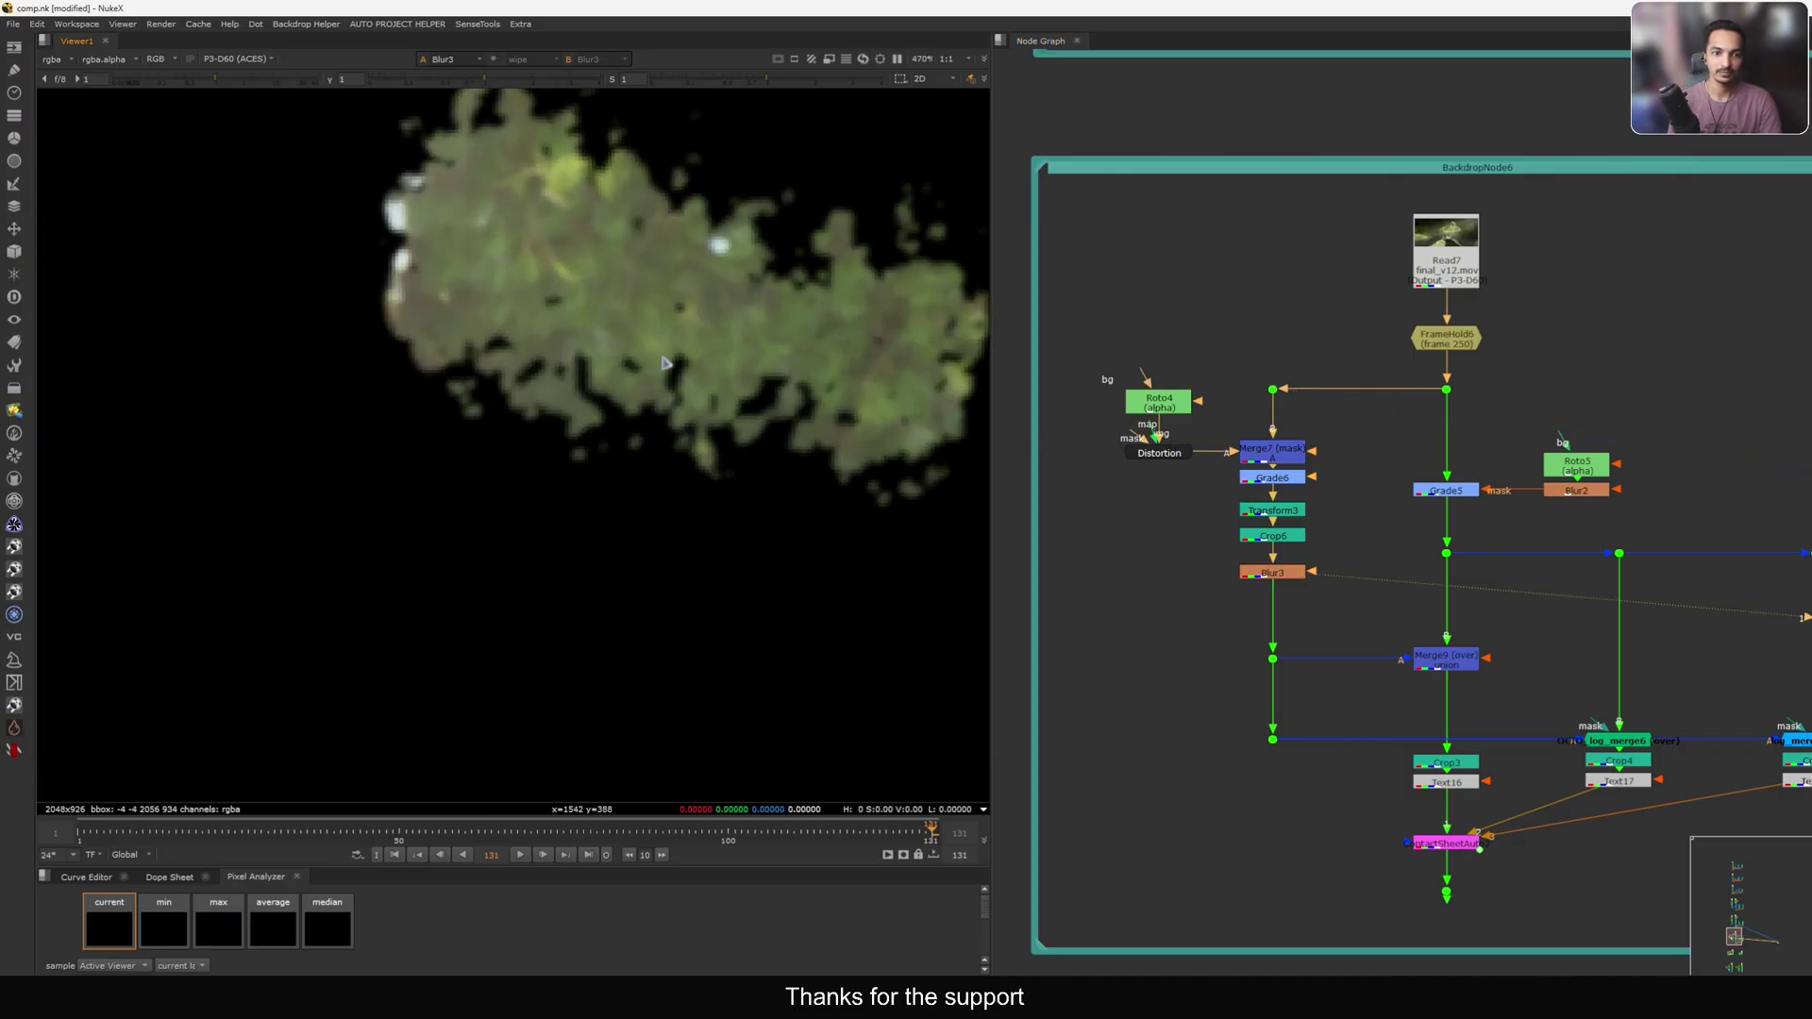
Show the Merge9 result and examine the added foliage patch against the bright sky.
{"action": "scroll", "coordinate": [652, 372], "scroll_direction": "down", "scroll_amount": 10}
{"action": "middle_click_drag", "start_coordinate": [1333, 590], "coordinate": [1186, 449]}
{"action": "left_click", "coordinate": [1446, 658]}
{"action": "key", "text": "1"}
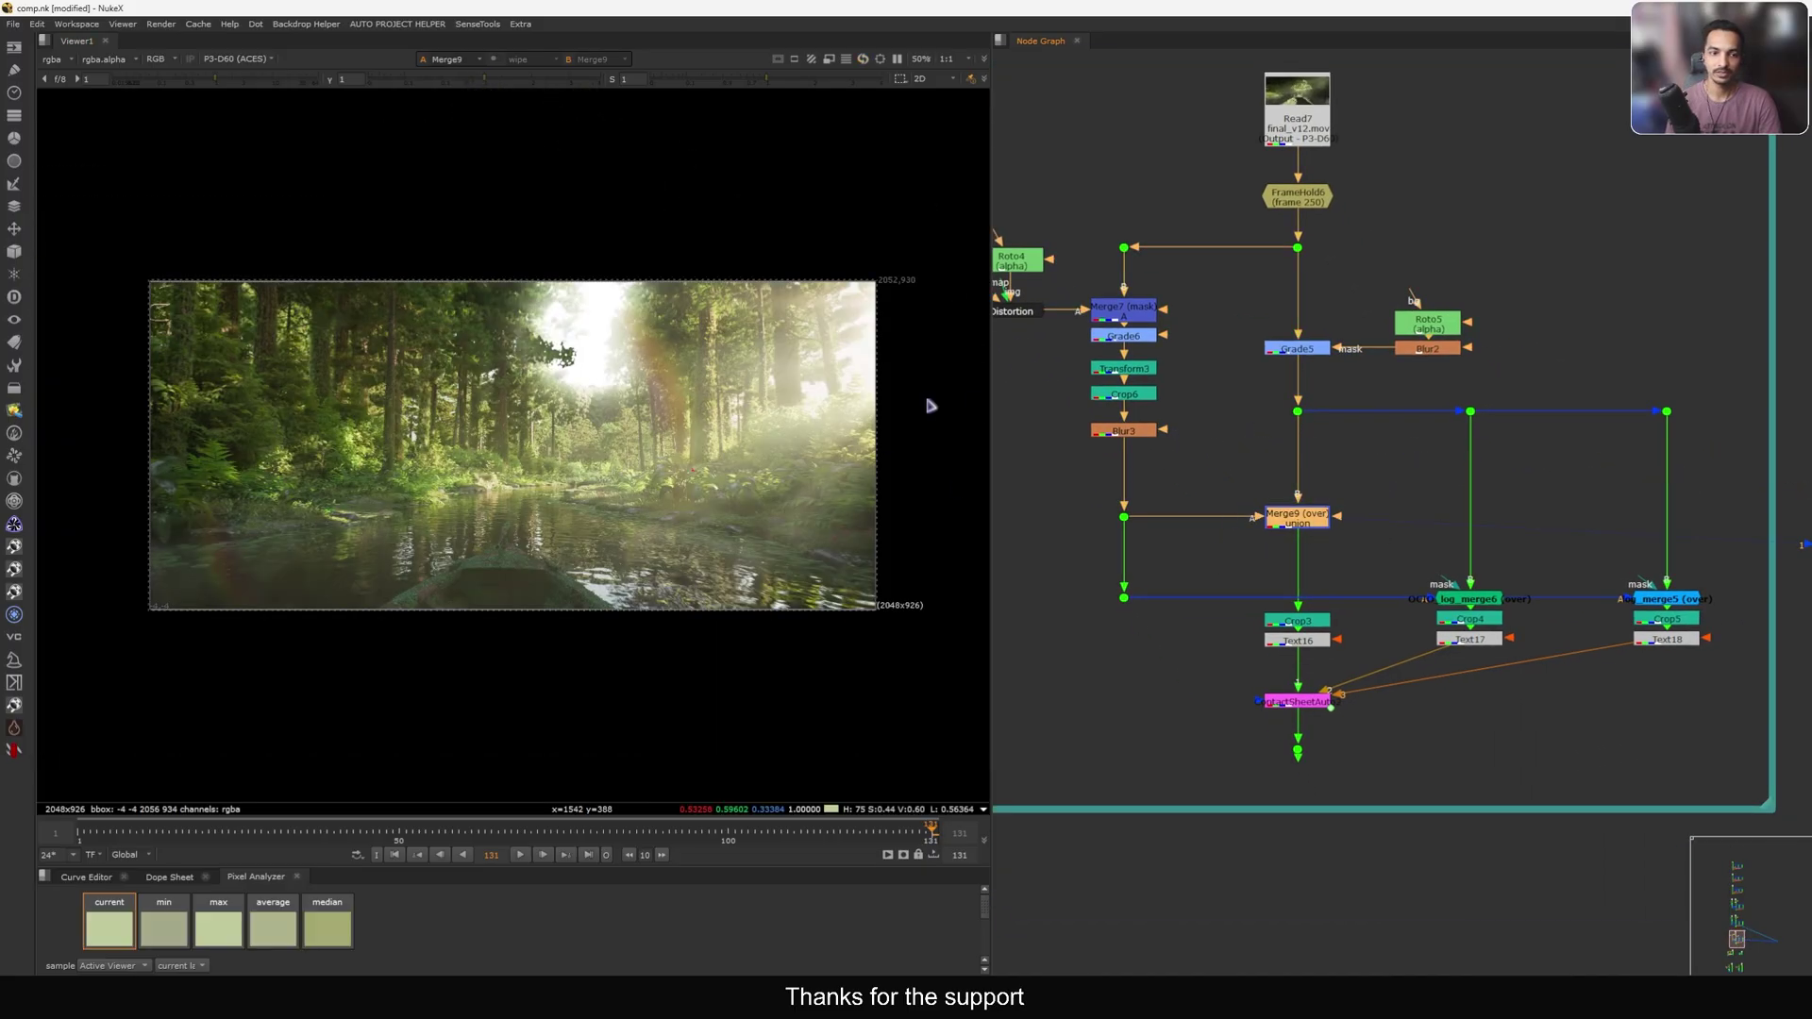
{"action": "scroll", "coordinate": [596, 350], "scroll_direction": "up", "scroll_amount": 6}
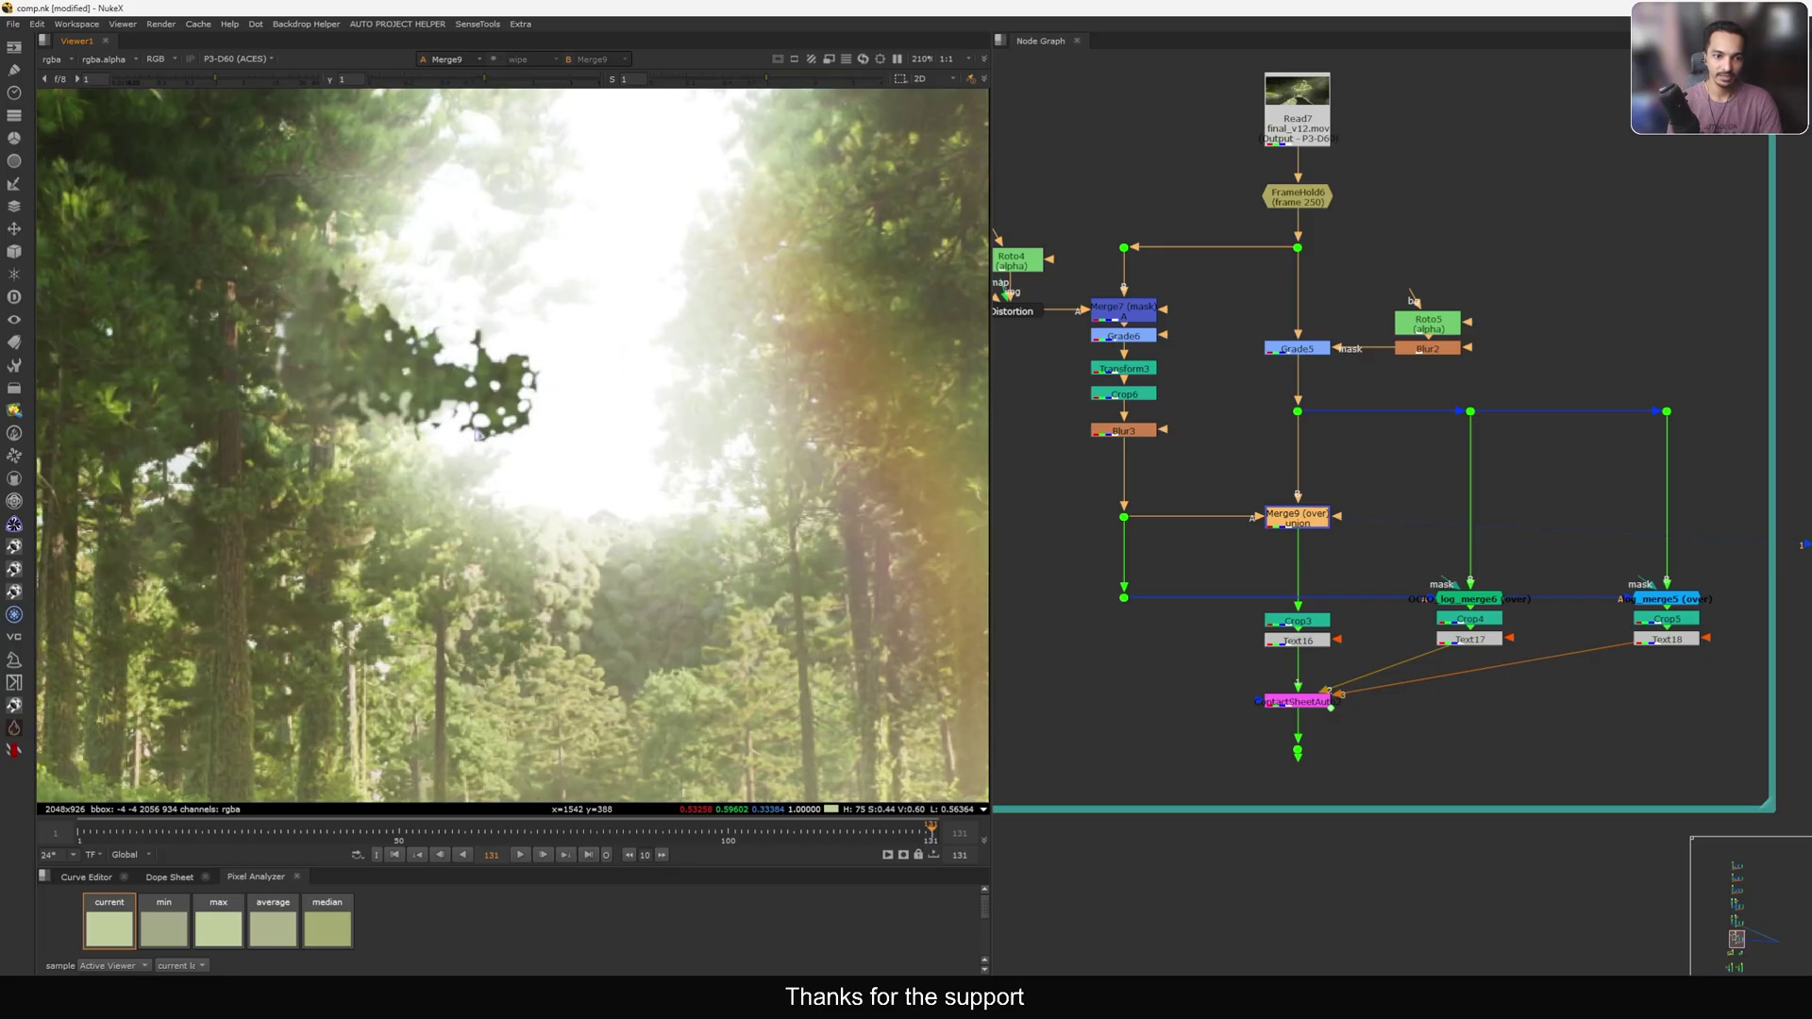
Move the Roto5 and Blur2 mask nodes farther from Grade5 and toggle Grade5 to compare the Merge9 result.
{"action": "left_click_drag", "start_coordinate": [1575, 281], "coordinate": [1415, 351]}
{"action": "left_click_drag", "start_coordinate": [1428, 331], "coordinate": [1472, 330]}
{"action": "left_click", "coordinate": [1309, 351]}
{"action": "key", "text": "d"}
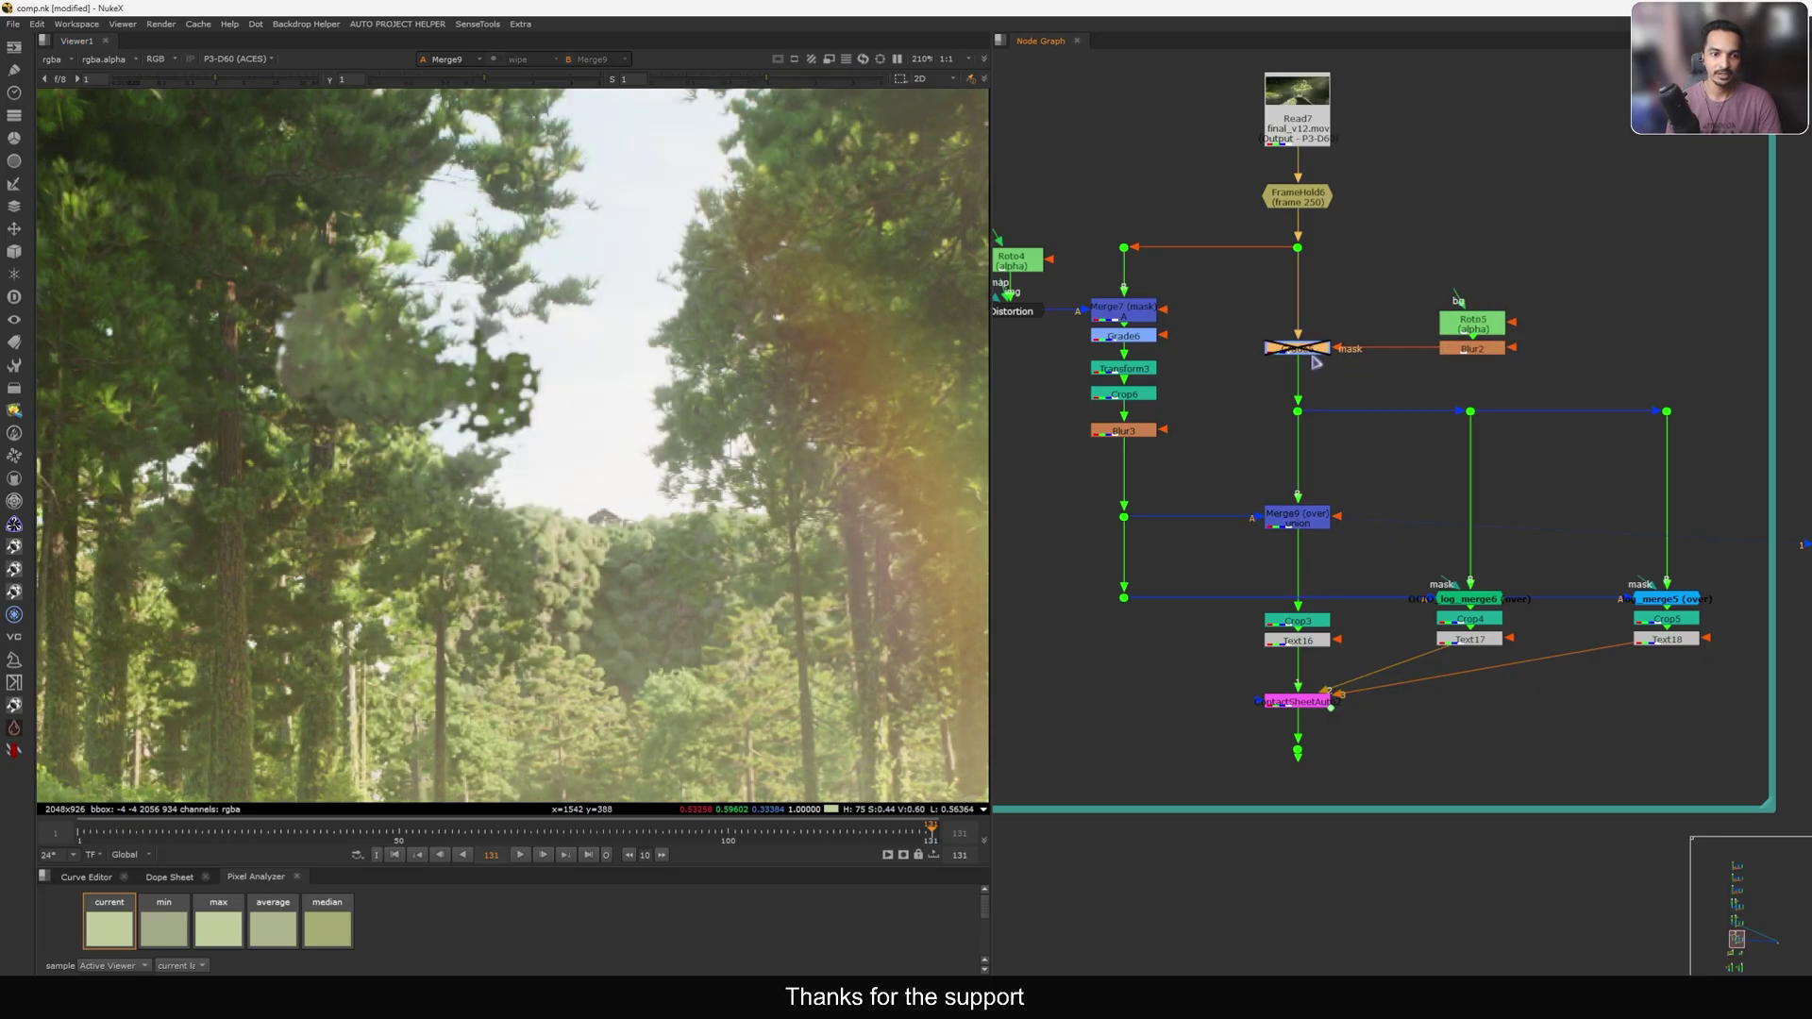
{"action": "key", "text": "d"}
{"action": "key", "text": "d"}
{"action": "key", "text": "d"}
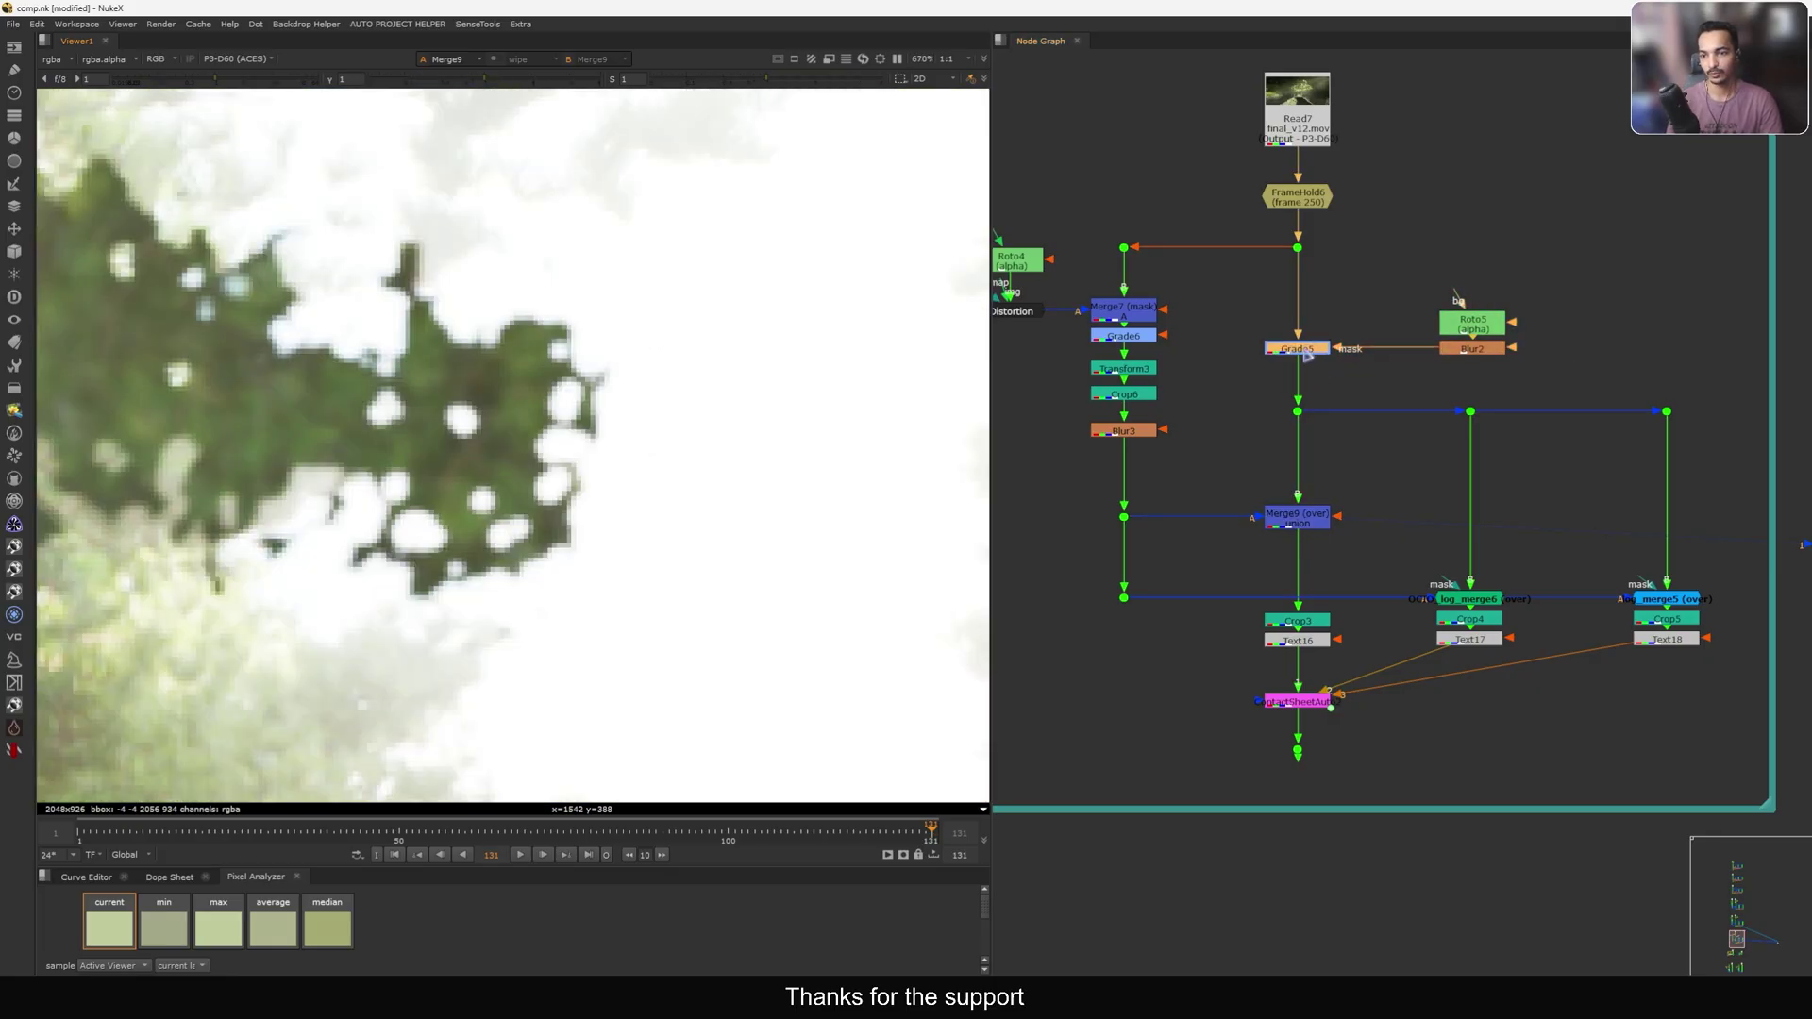
Toggle Grade5 off and on while examining the foliage edges and holes in the Merge9 result up close.
{"action": "key", "text": "d"}
{"action": "key", "text": "d"}
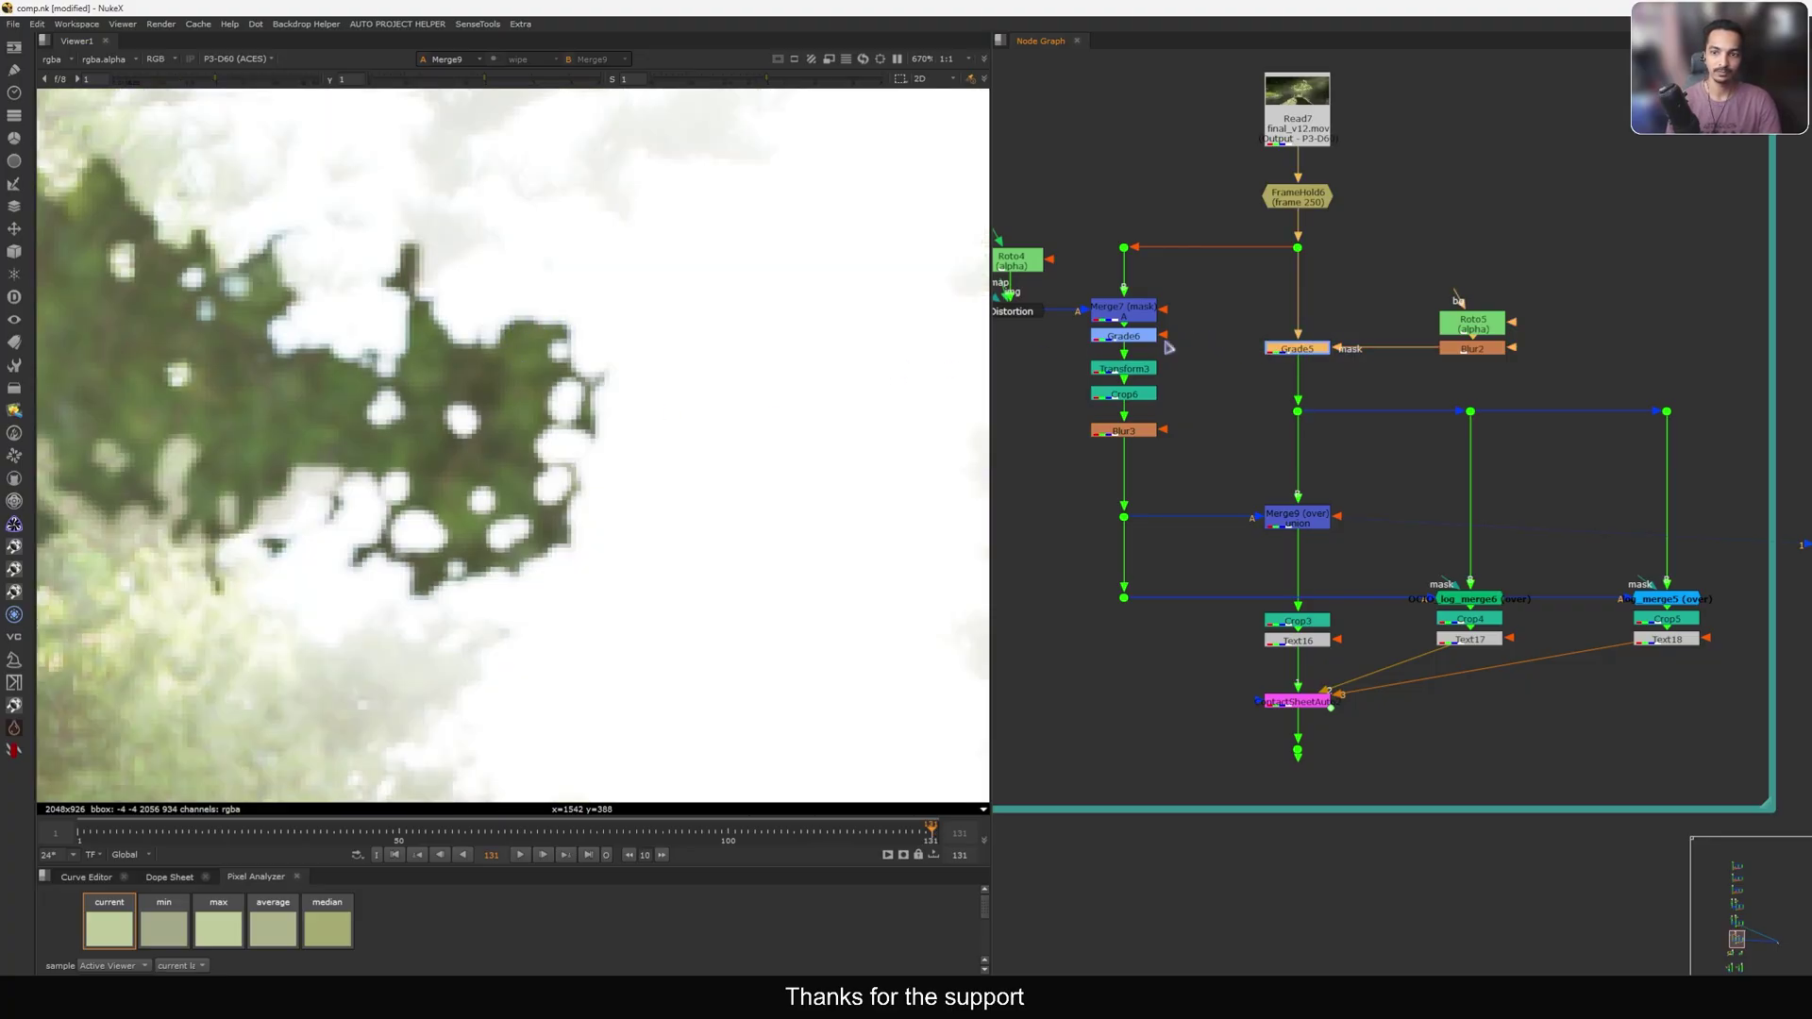
{"action": "key", "text": "d"}
{"action": "key", "text": "d"}
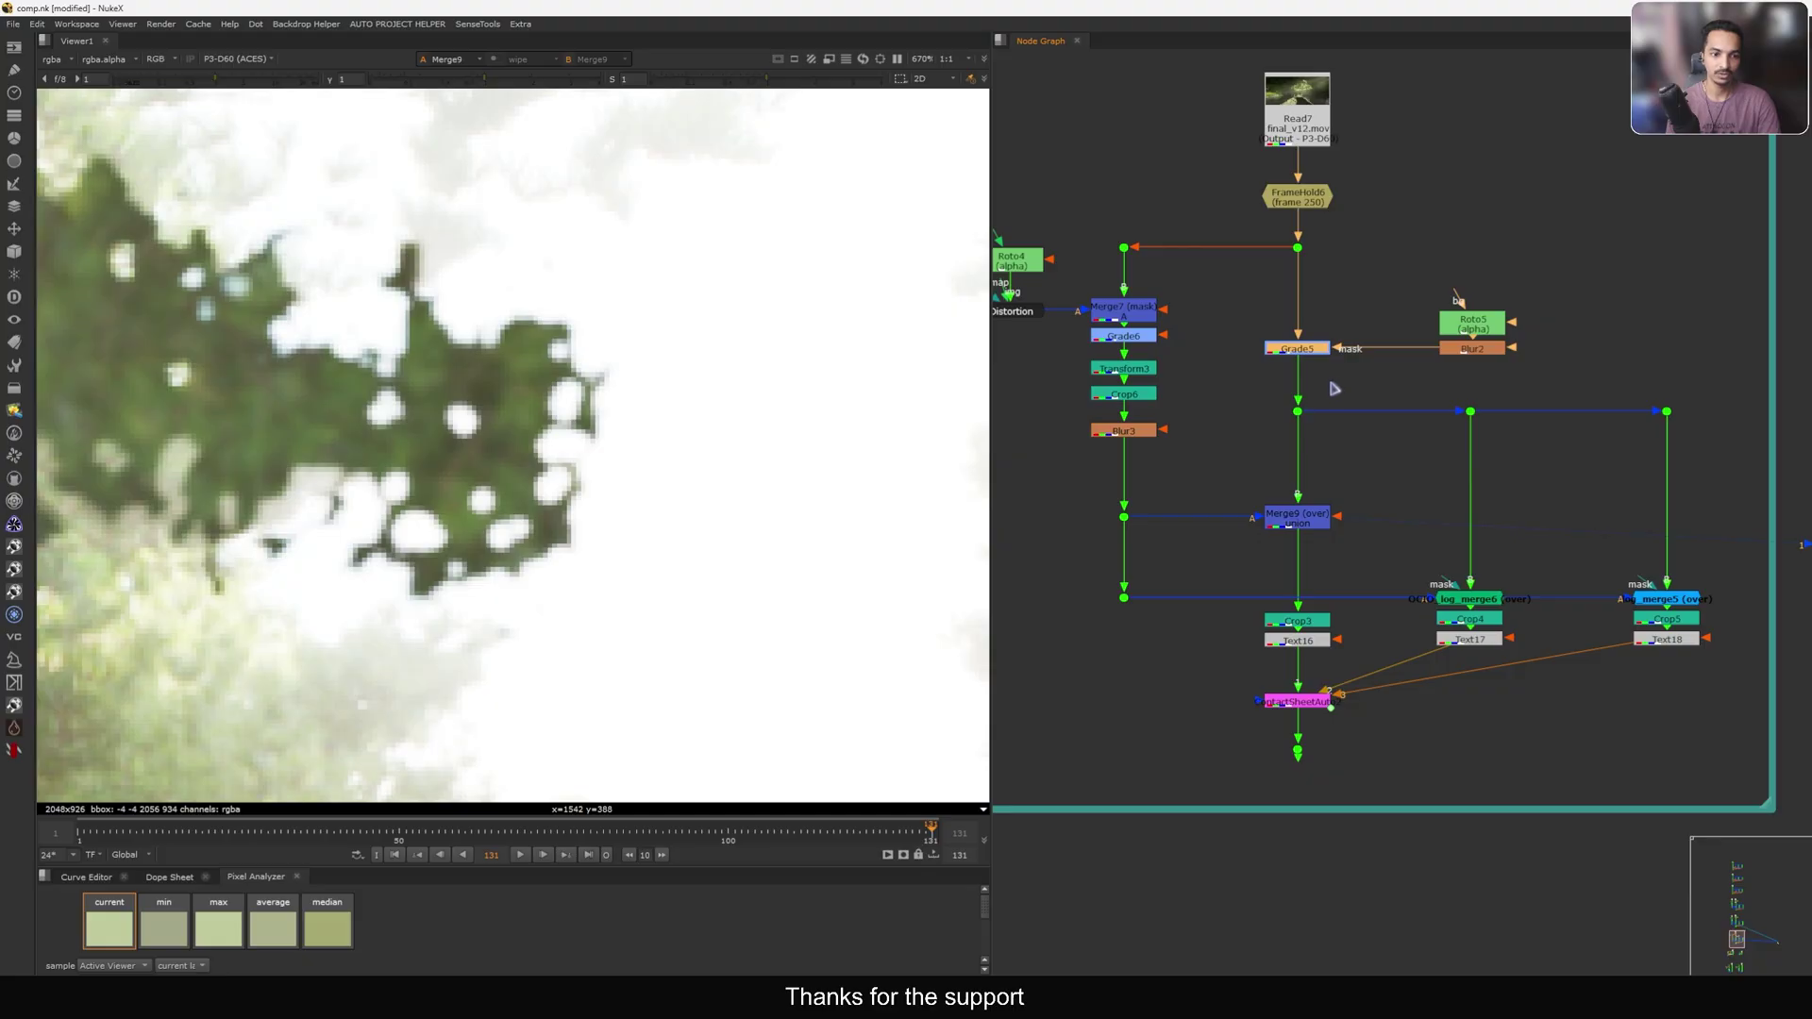
{"action": "key", "text": "d"}
{"action": "key", "text": "d"}
{"action": "key", "text": "d"}
{"action": "key", "text": "d"}
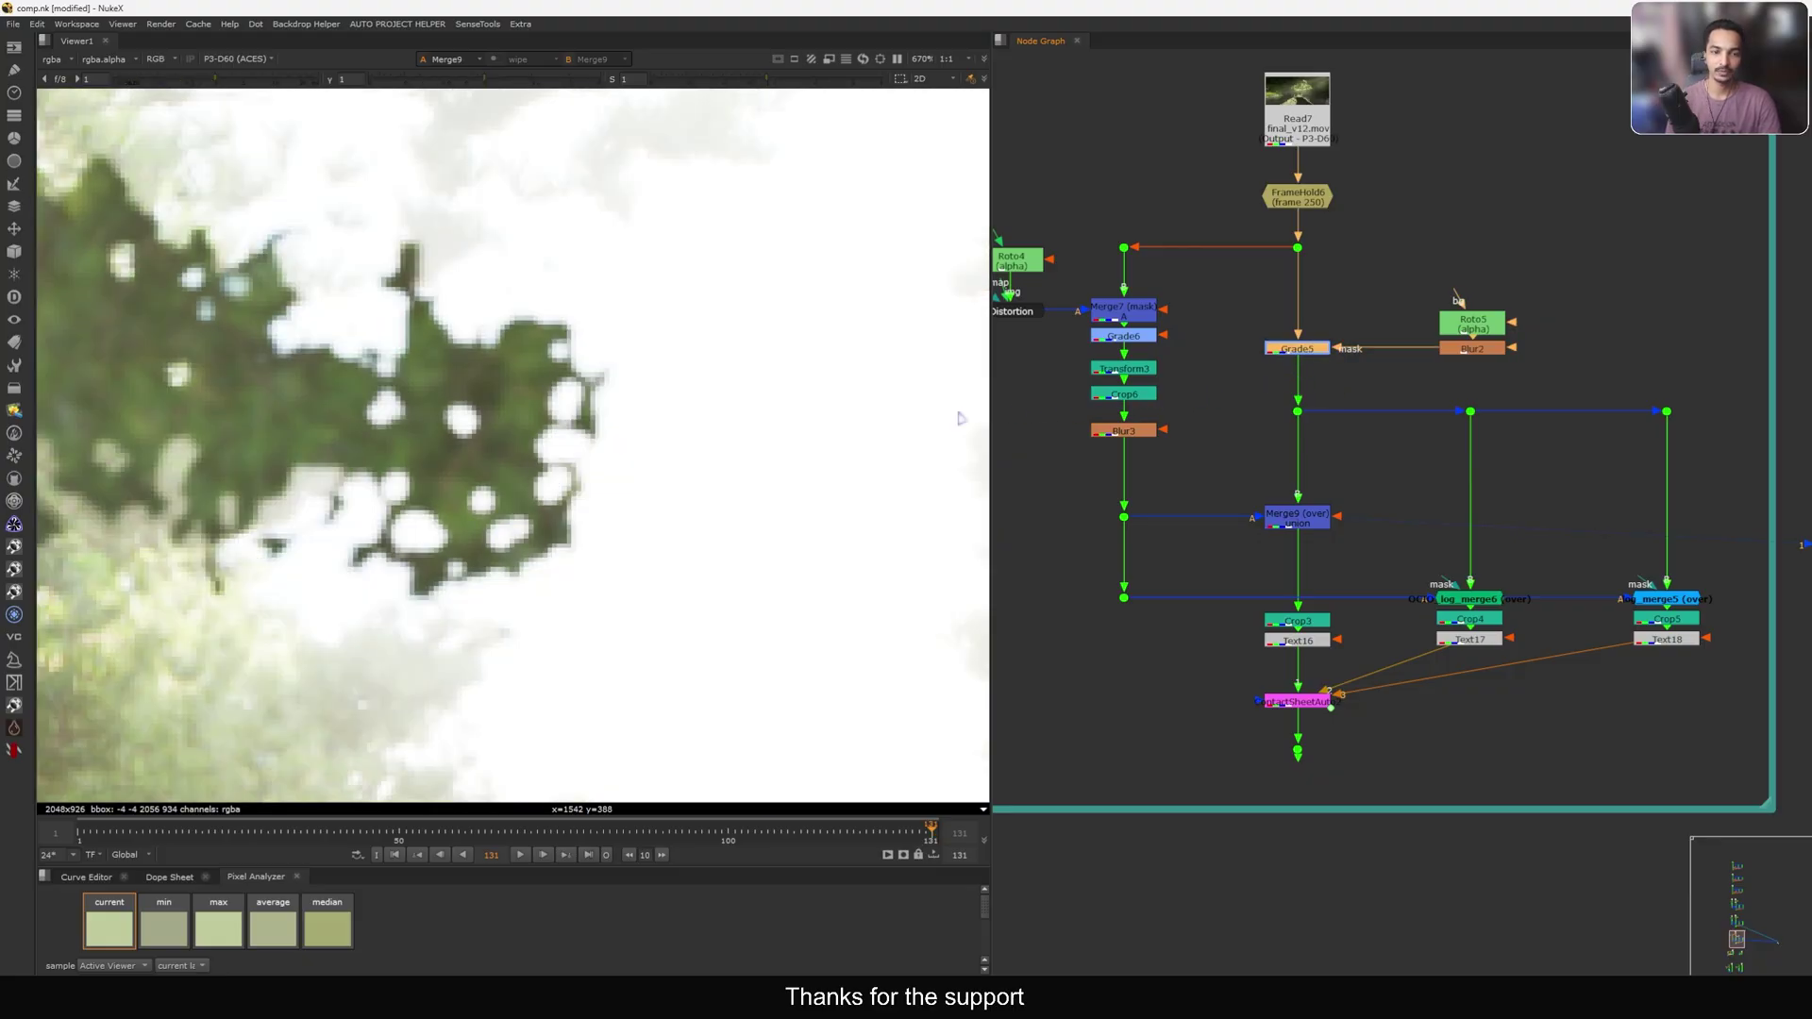
{"action": "scroll", "coordinate": [575, 351], "scroll_direction": "up", "scroll_amount": 3}
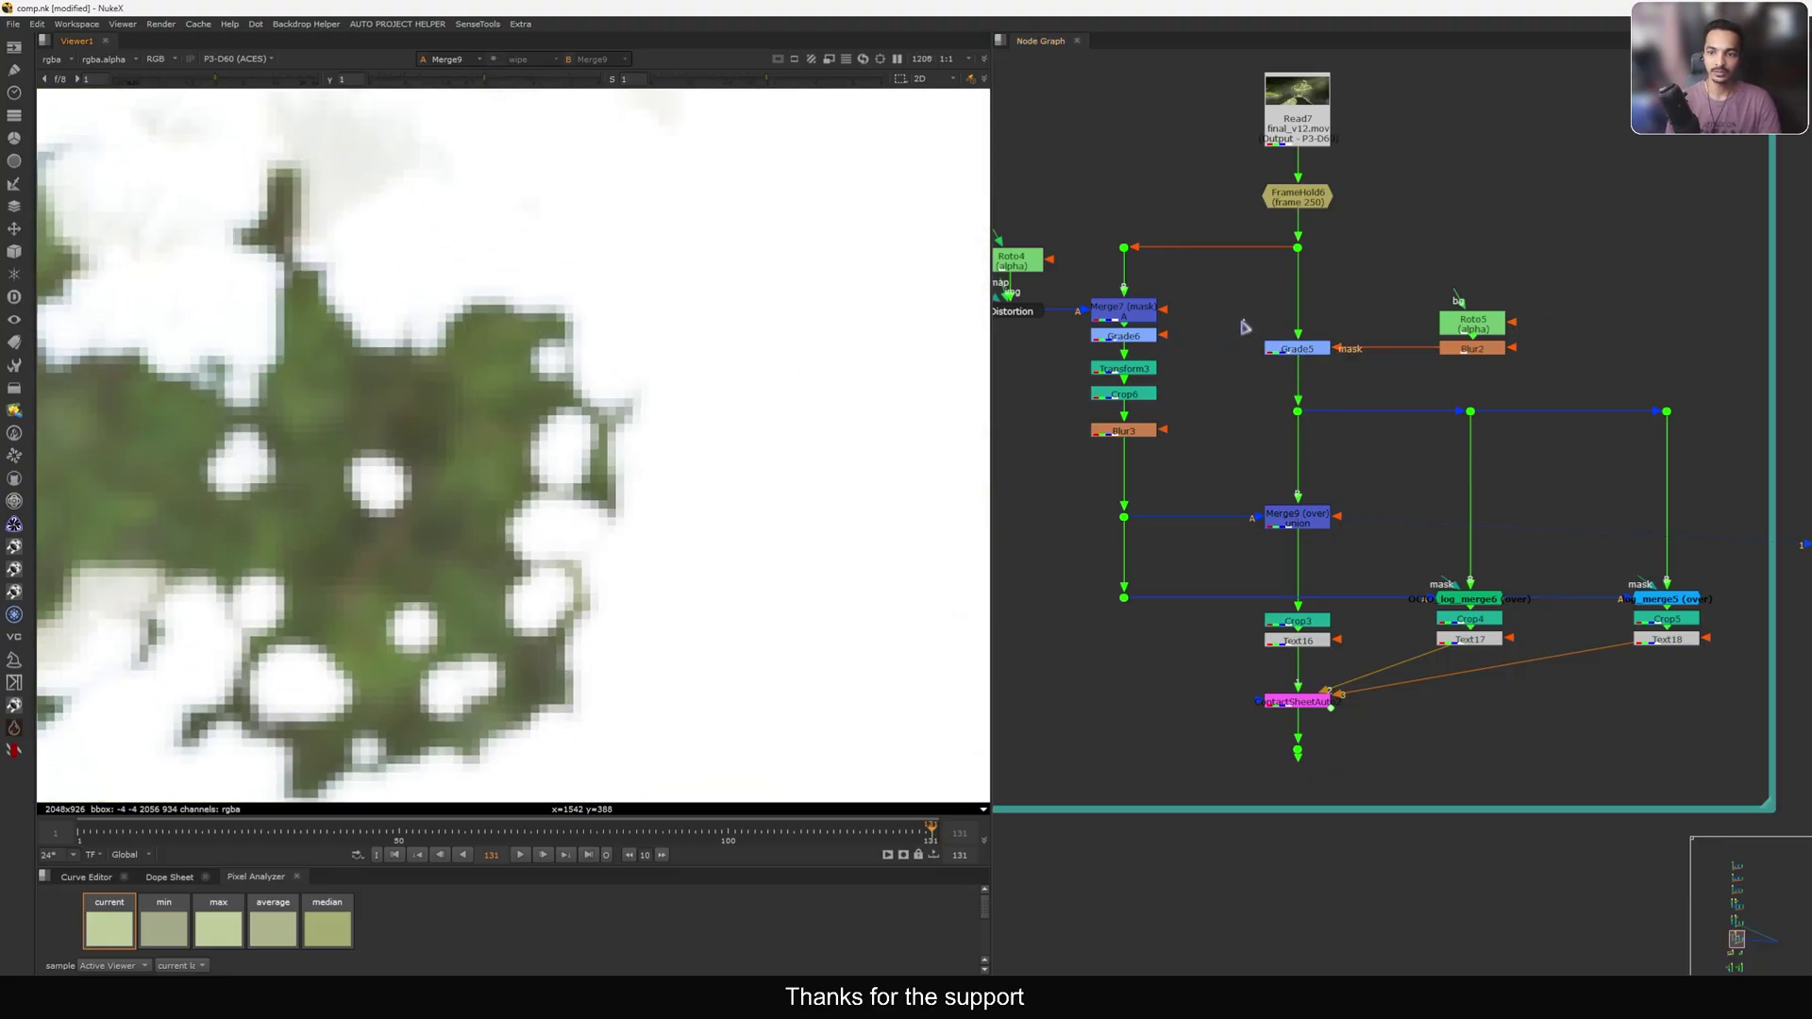
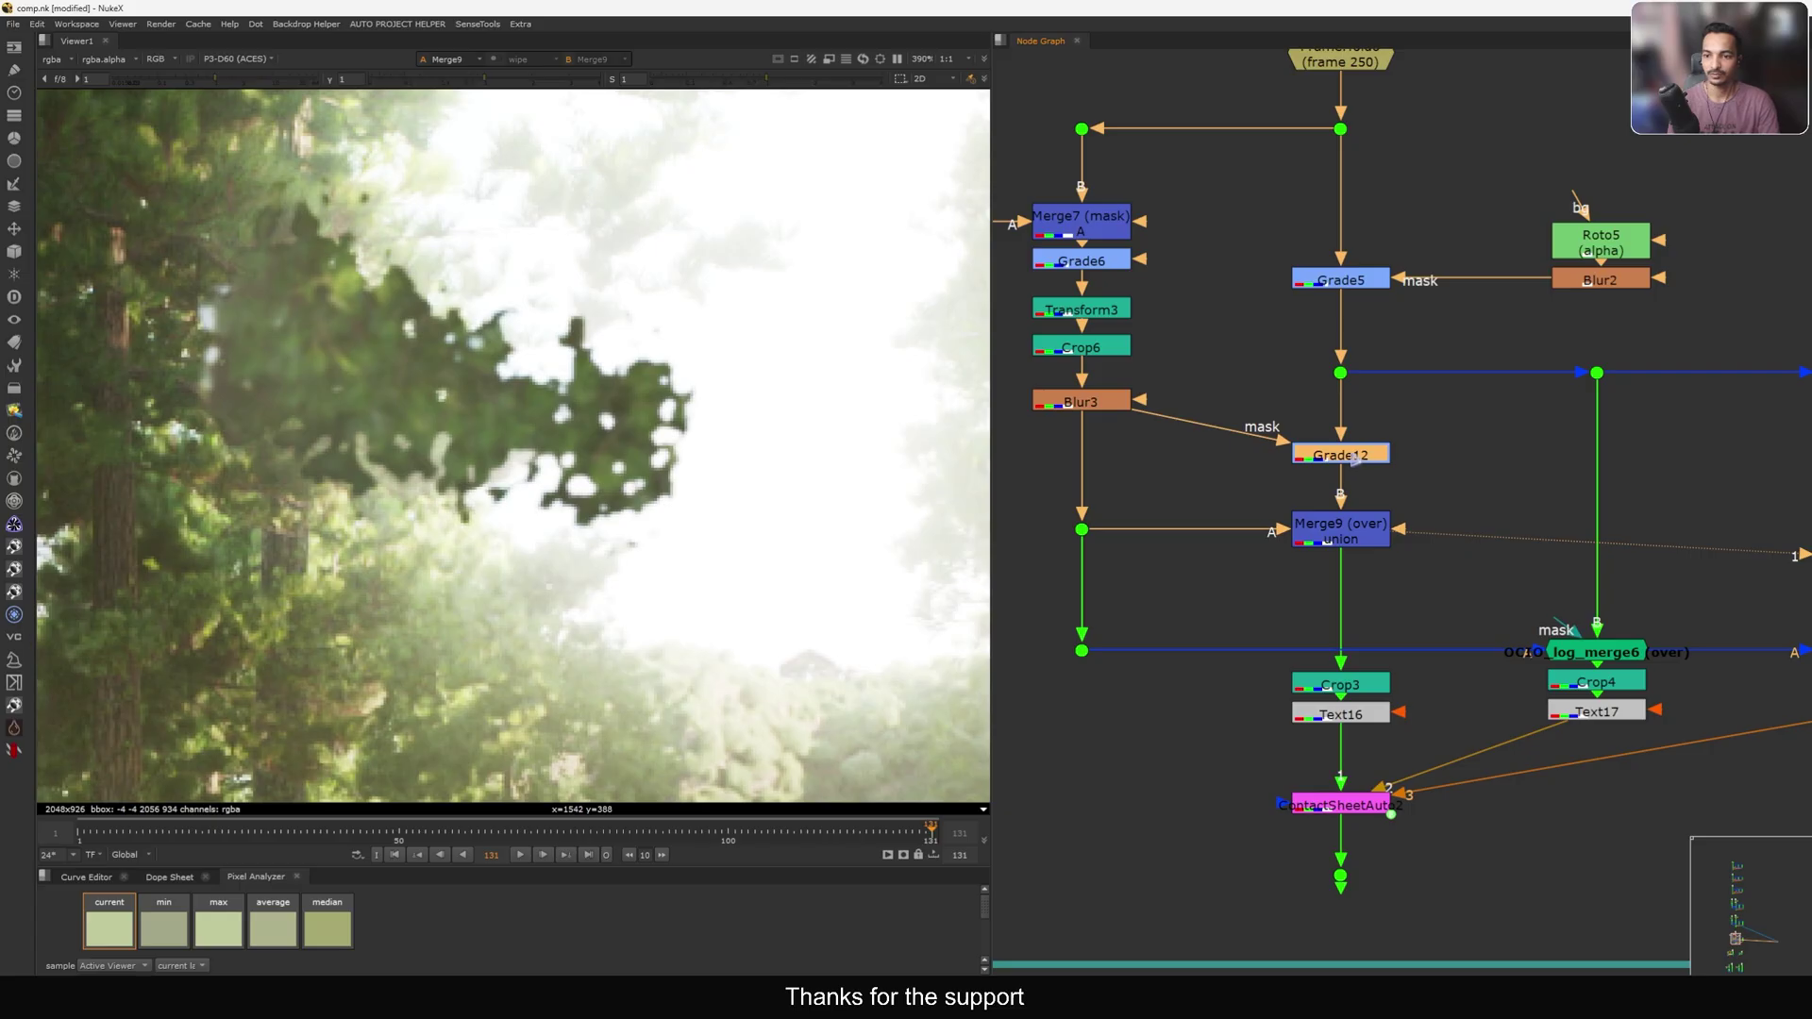
Check the gain in Grade12's properties and close them.
{"action": "double_click", "coordinate": [1356, 460]}
{"action": "left_click_drag", "start_coordinate": [966, 492], "coordinate": [745, 521]}
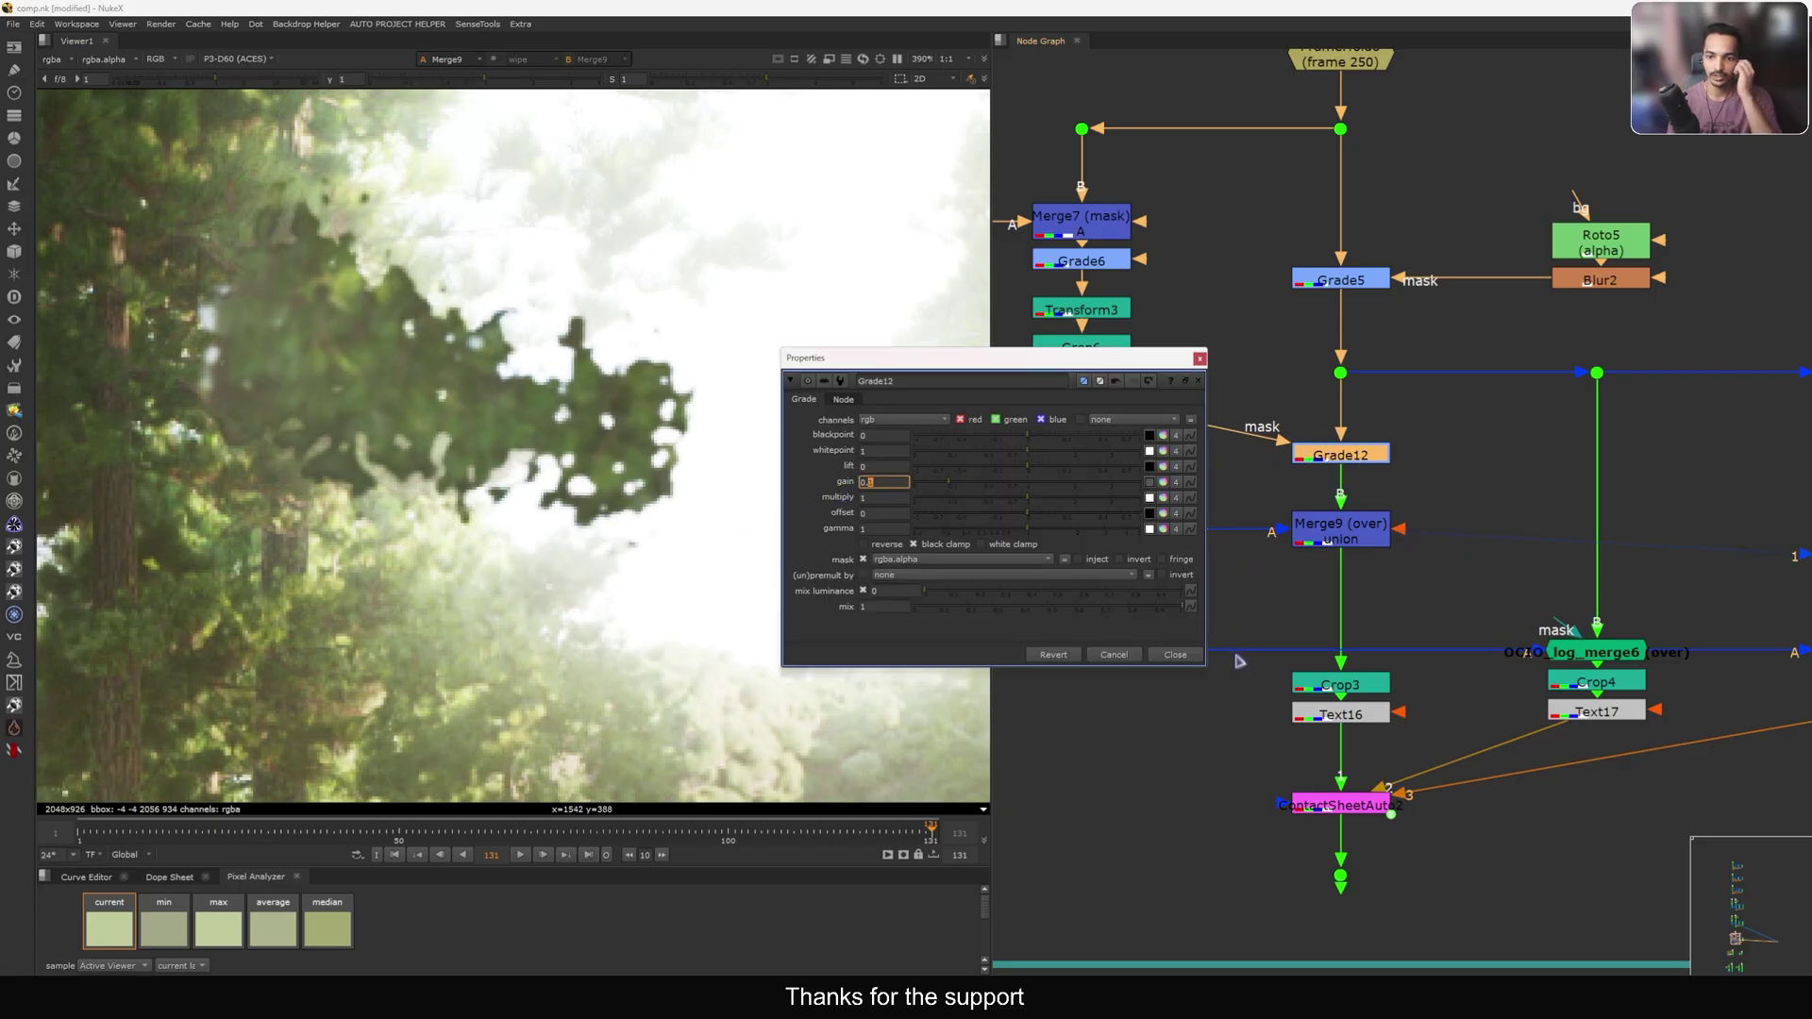
{"action": "left_click", "coordinate": [1185, 659]}
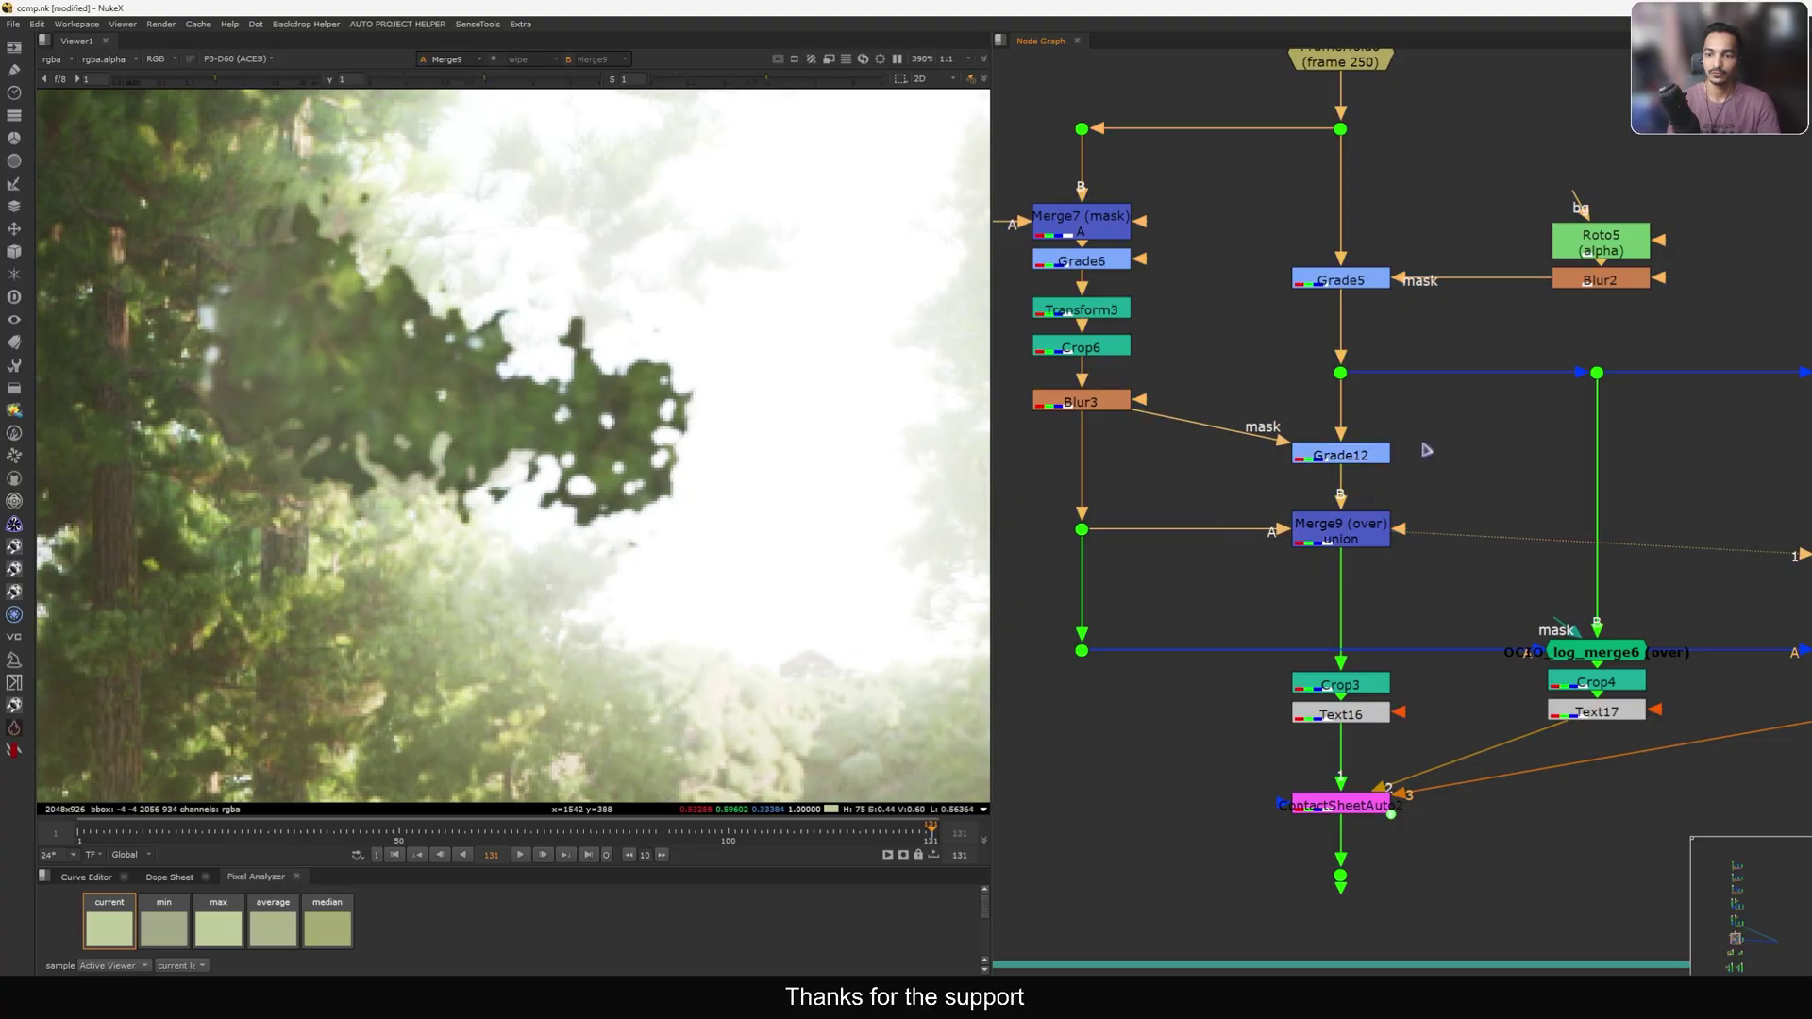
{"action": "key", "text": "d"}
{"action": "middle_click_drag", "start_coordinate": [1332, 570], "coordinate": [1209, 476]}
{"action": "left_click", "coordinate": [1240, 460]}
{"action": "key", "text": "ctrl+z"}
{"action": "key", "text": "ctrl+z"}
{"action": "scroll", "coordinate": [1239, 462], "scroll_direction": "down", "scroll_amount": 2}
Show the OCIO log_merge6 result and switch repeatedly between it and Merge9 to compare the foliage edges.
{"action": "left_click", "coordinate": [1278, 457]}
{"action": "left_click", "coordinate": [1236, 408]}
{"action": "left_click", "coordinate": [1345, 496]}
{"action": "key", "text": "1"}
{"action": "scroll", "coordinate": [1303, 442], "scroll_direction": "up", "scroll_amount": 2}
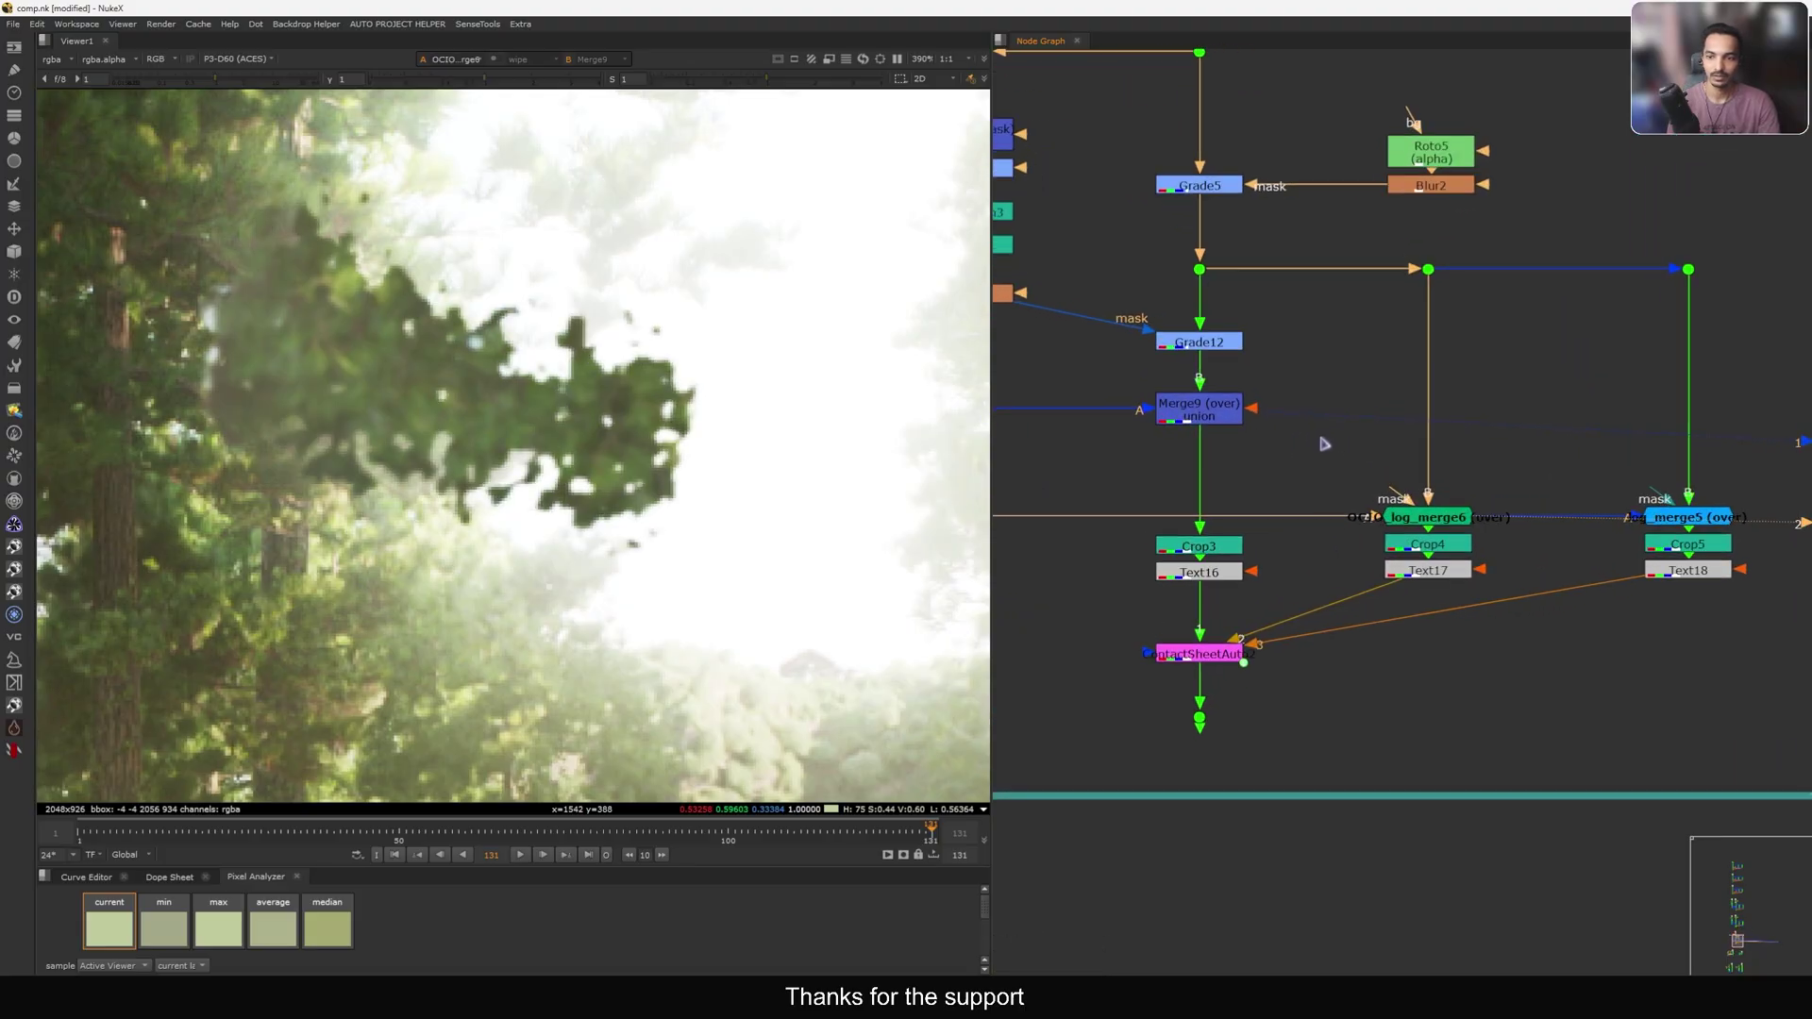
{"action": "key", "text": "1"}
{"action": "key", "text": "2"}
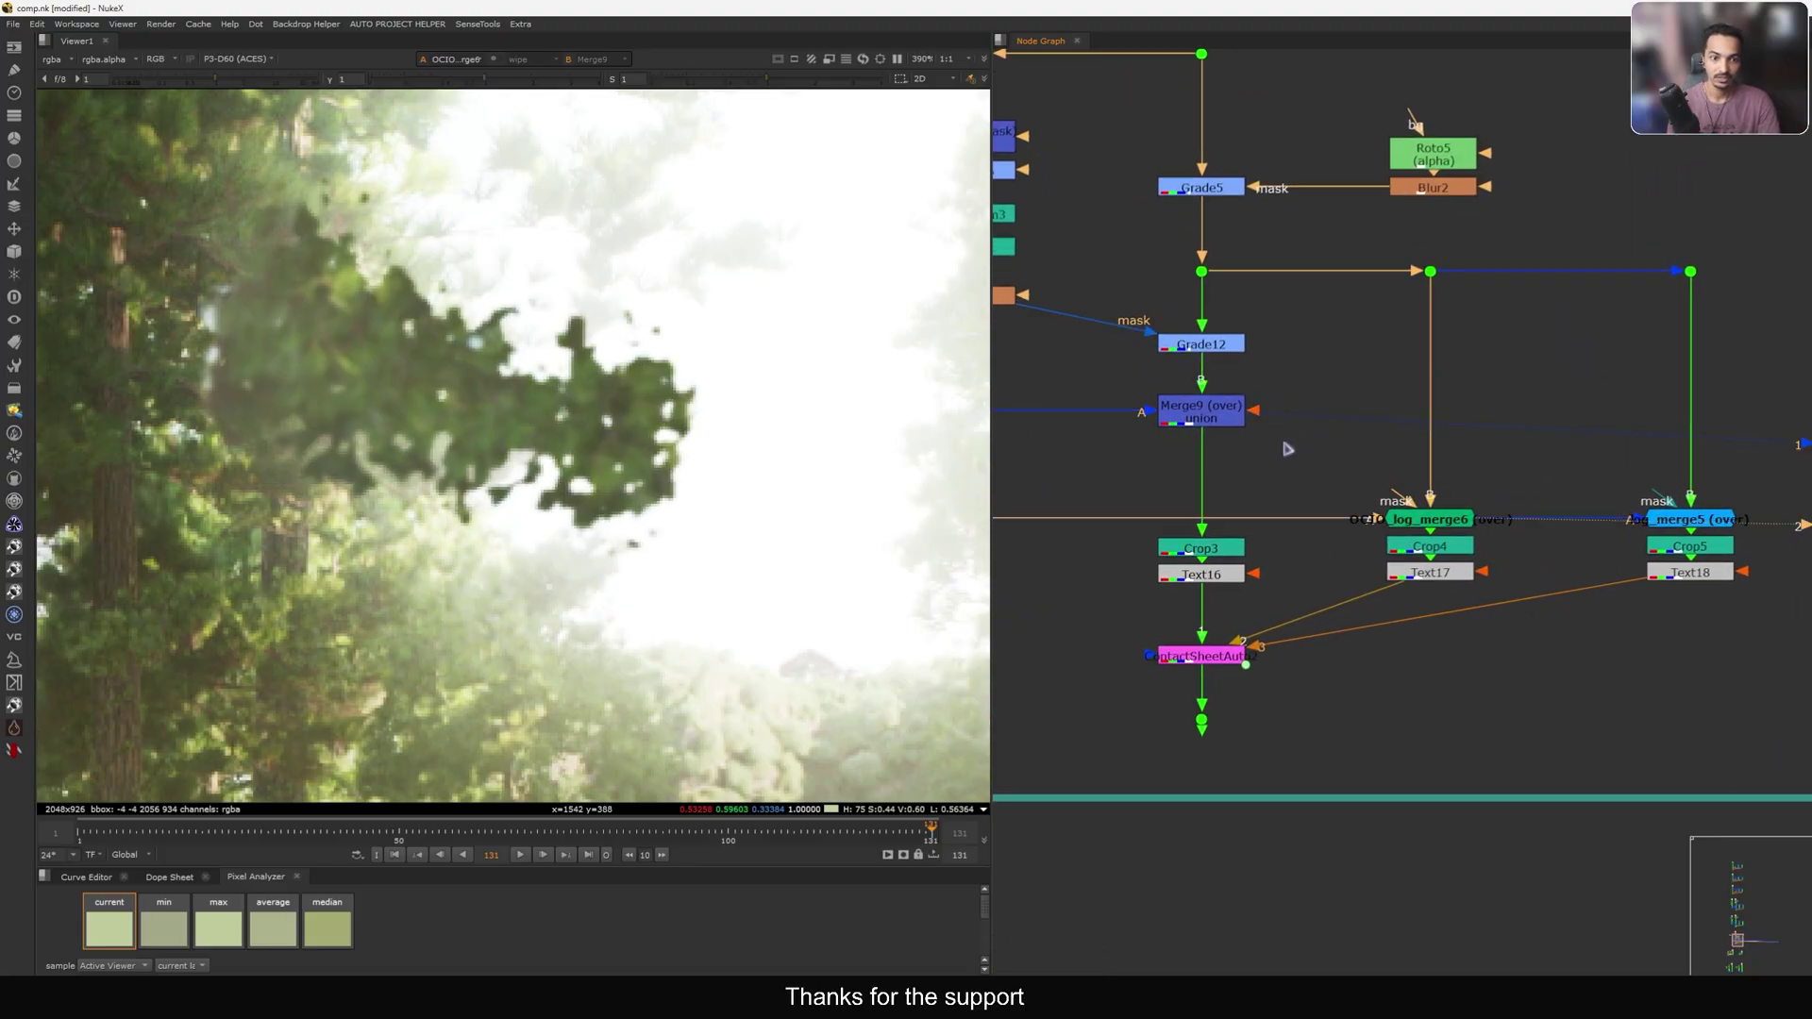
{"action": "key", "text": "1"}
{"action": "key", "text": "2"}
{"action": "key", "text": "1"}
{"action": "key", "text": "2"}
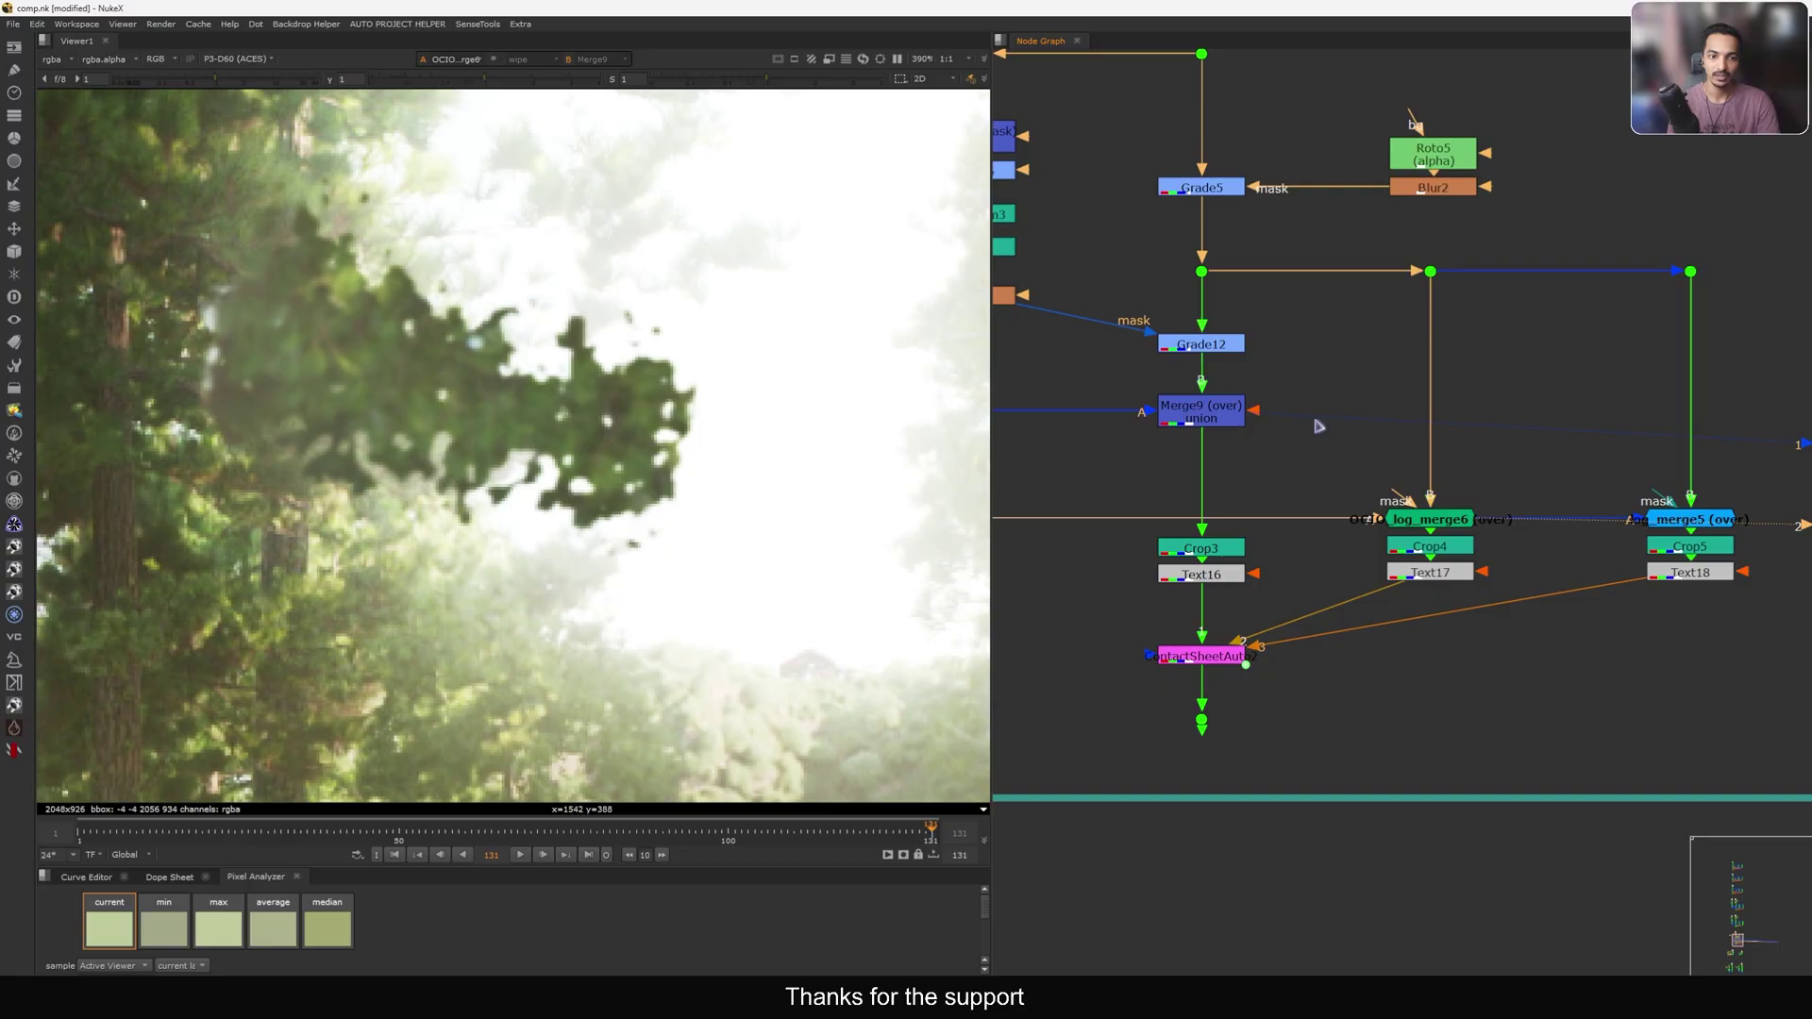
{"action": "key", "text": "1"}
{"action": "key", "text": "2"}
{"action": "key", "text": "1"}
{"action": "key", "text": "2"}
Toggle Grade5 off and on while viewing the OCIO log_merge6 result.
{"action": "middle_click_drag", "start_coordinate": [1430, 519], "coordinate": [1432, 587]}
{"action": "left_click", "coordinate": [1204, 256]}
{"action": "key", "text": "d"}
{"action": "key", "text": "d"}
{"action": "key", "text": "d"}
{"action": "key", "text": "d"}
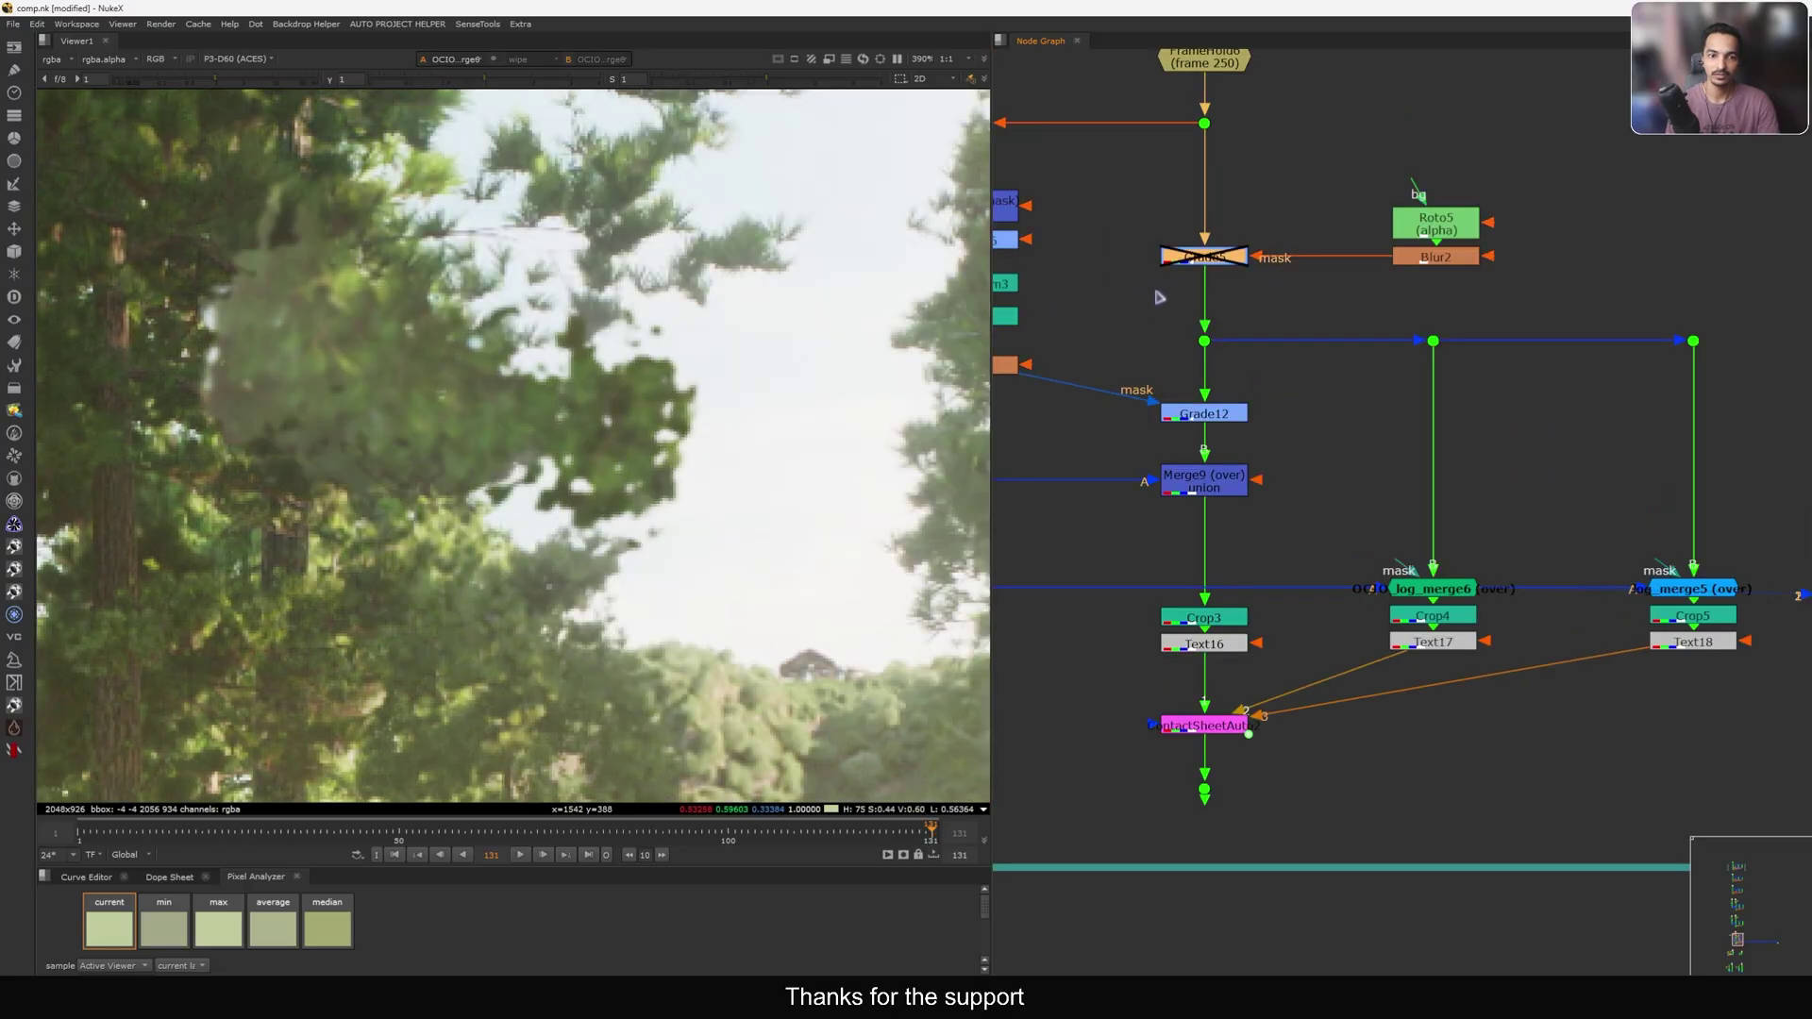
Examine the OCIO log_merge6 foliage edges at pixel level with Grade5 toggled off and on.
{"action": "scroll", "coordinate": [670, 371], "scroll_direction": "up", "scroll_amount": 9}
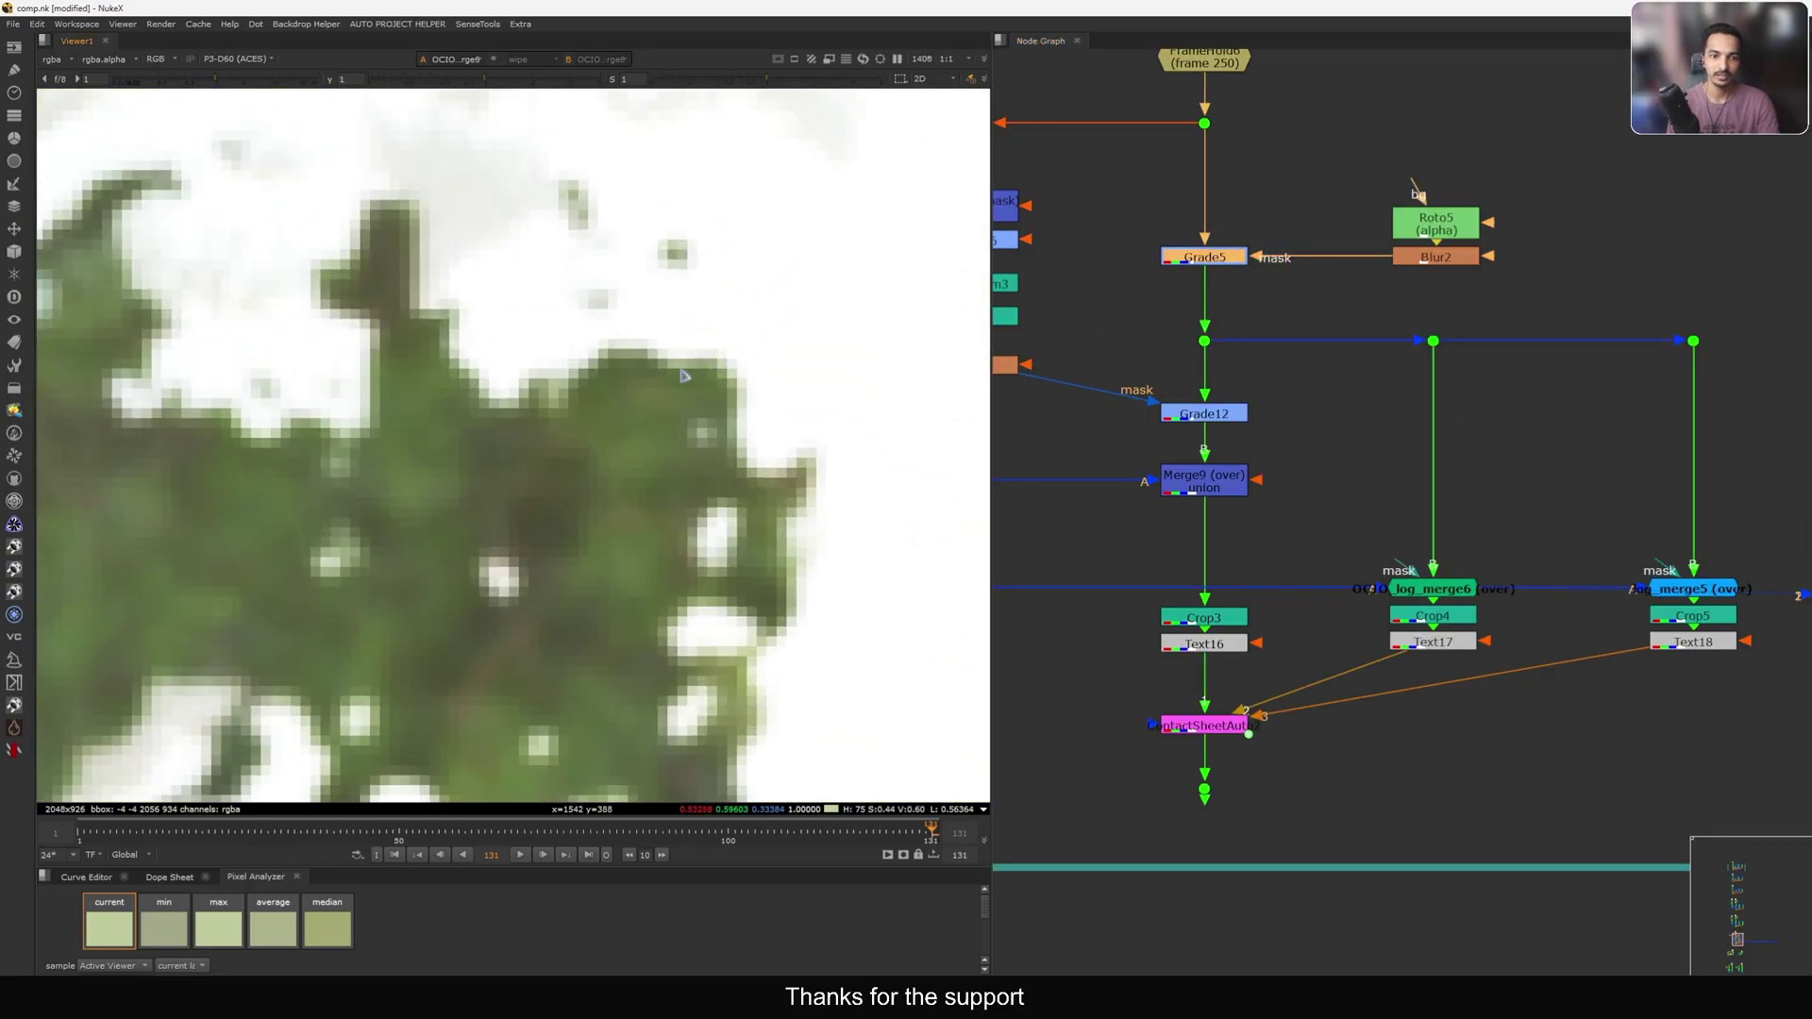
{"action": "key", "text": "d"}
{"action": "key", "text": "d"}
{"action": "key", "text": "d"}
{"action": "key", "text": "d"}
{"action": "key", "text": "d"}
{"action": "key", "text": "d"}
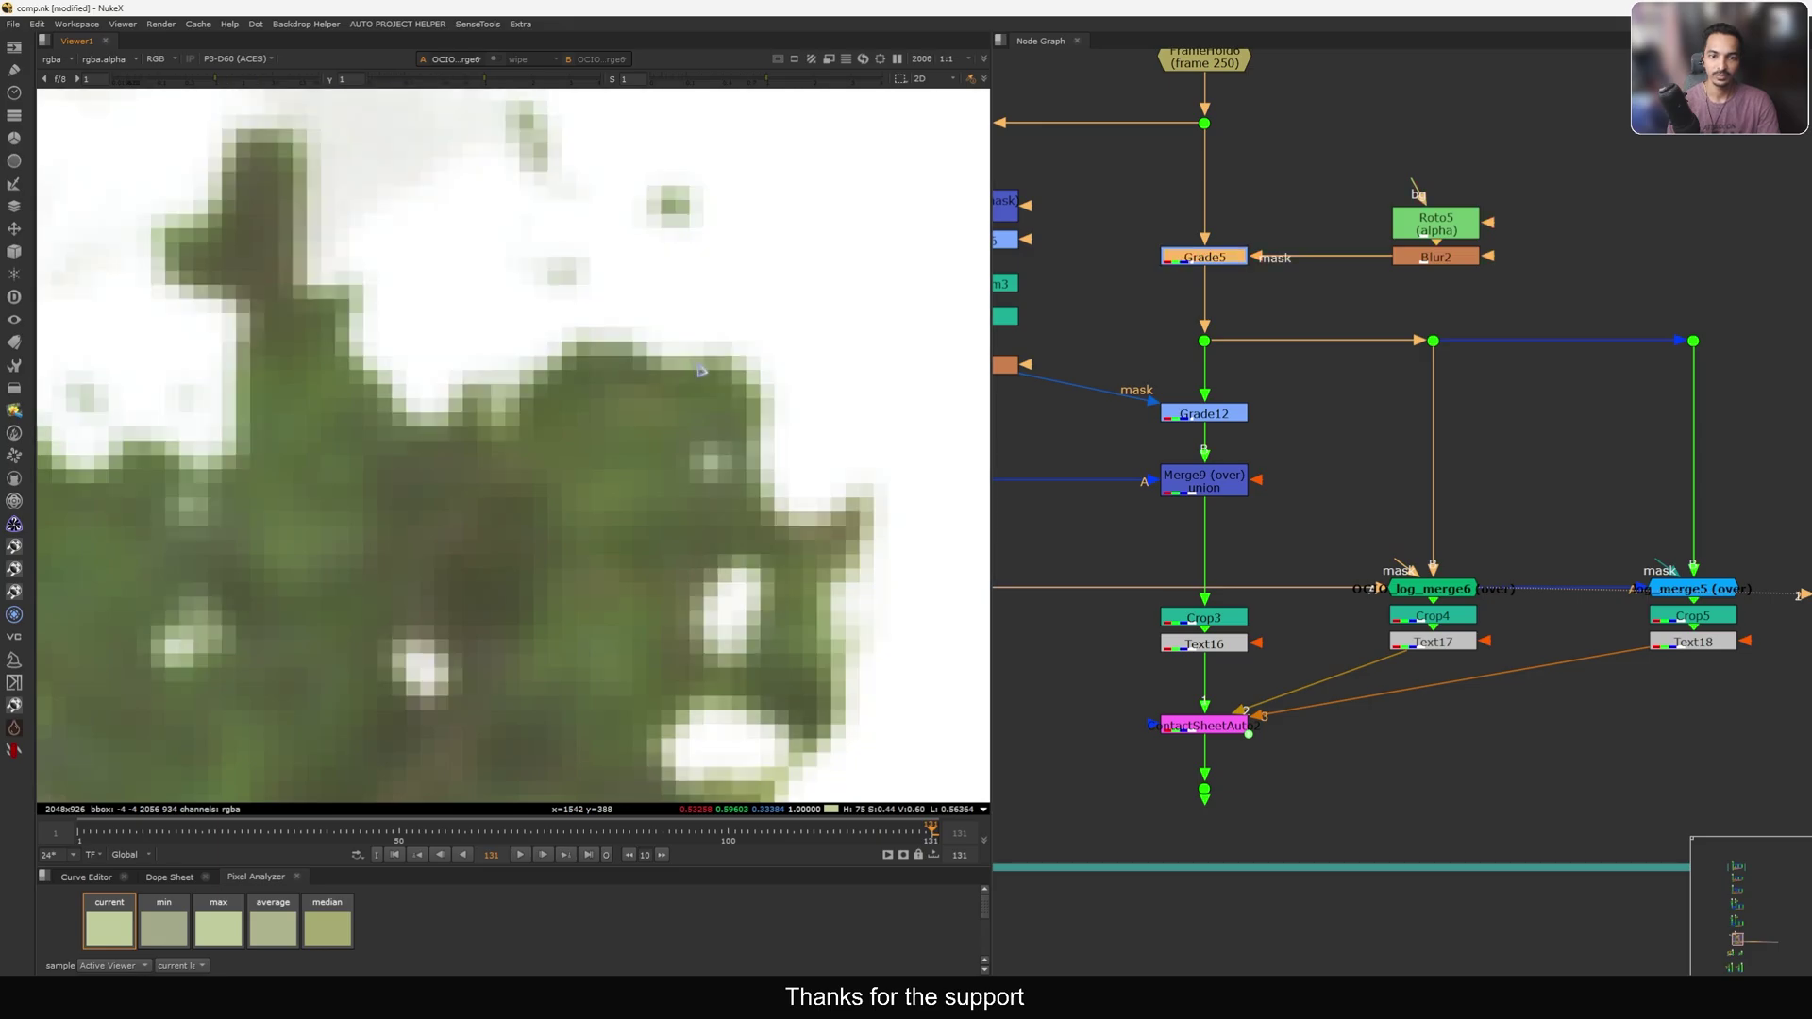
Show Merge9 over the same edge pixels and toggle Grade5 off and on to compare.
{"action": "left_click", "coordinate": [1232, 472]}
{"action": "key", "text": "1"}
{"action": "left_click", "coordinate": [1209, 265]}
{"action": "key", "text": "d"}
{"action": "key", "text": "d"}
{"action": "key", "text": "d"}
{"action": "key", "text": "d"}
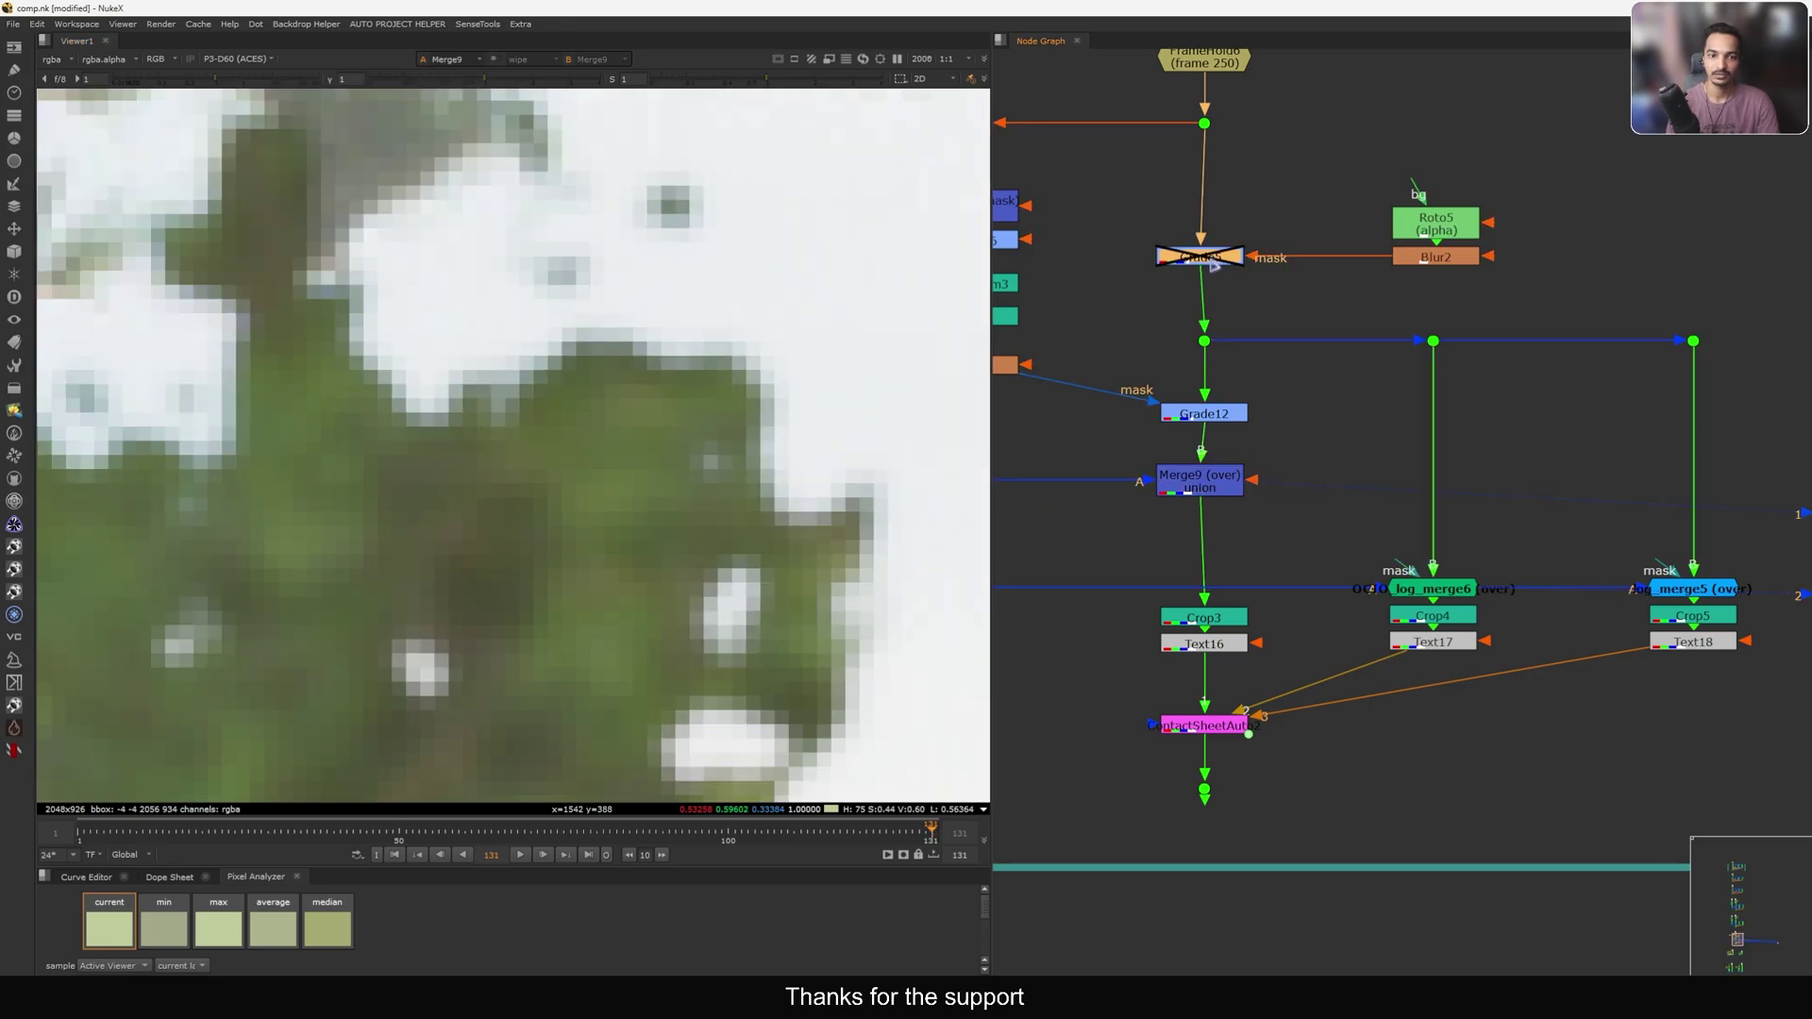
Show the OCIO log_merge6 result, realign Grade5 and Merge9 in their column and nudge Grade12 slightly lower.
{"action": "left_click", "coordinate": [1443, 594]}
{"action": "key", "text": "1"}
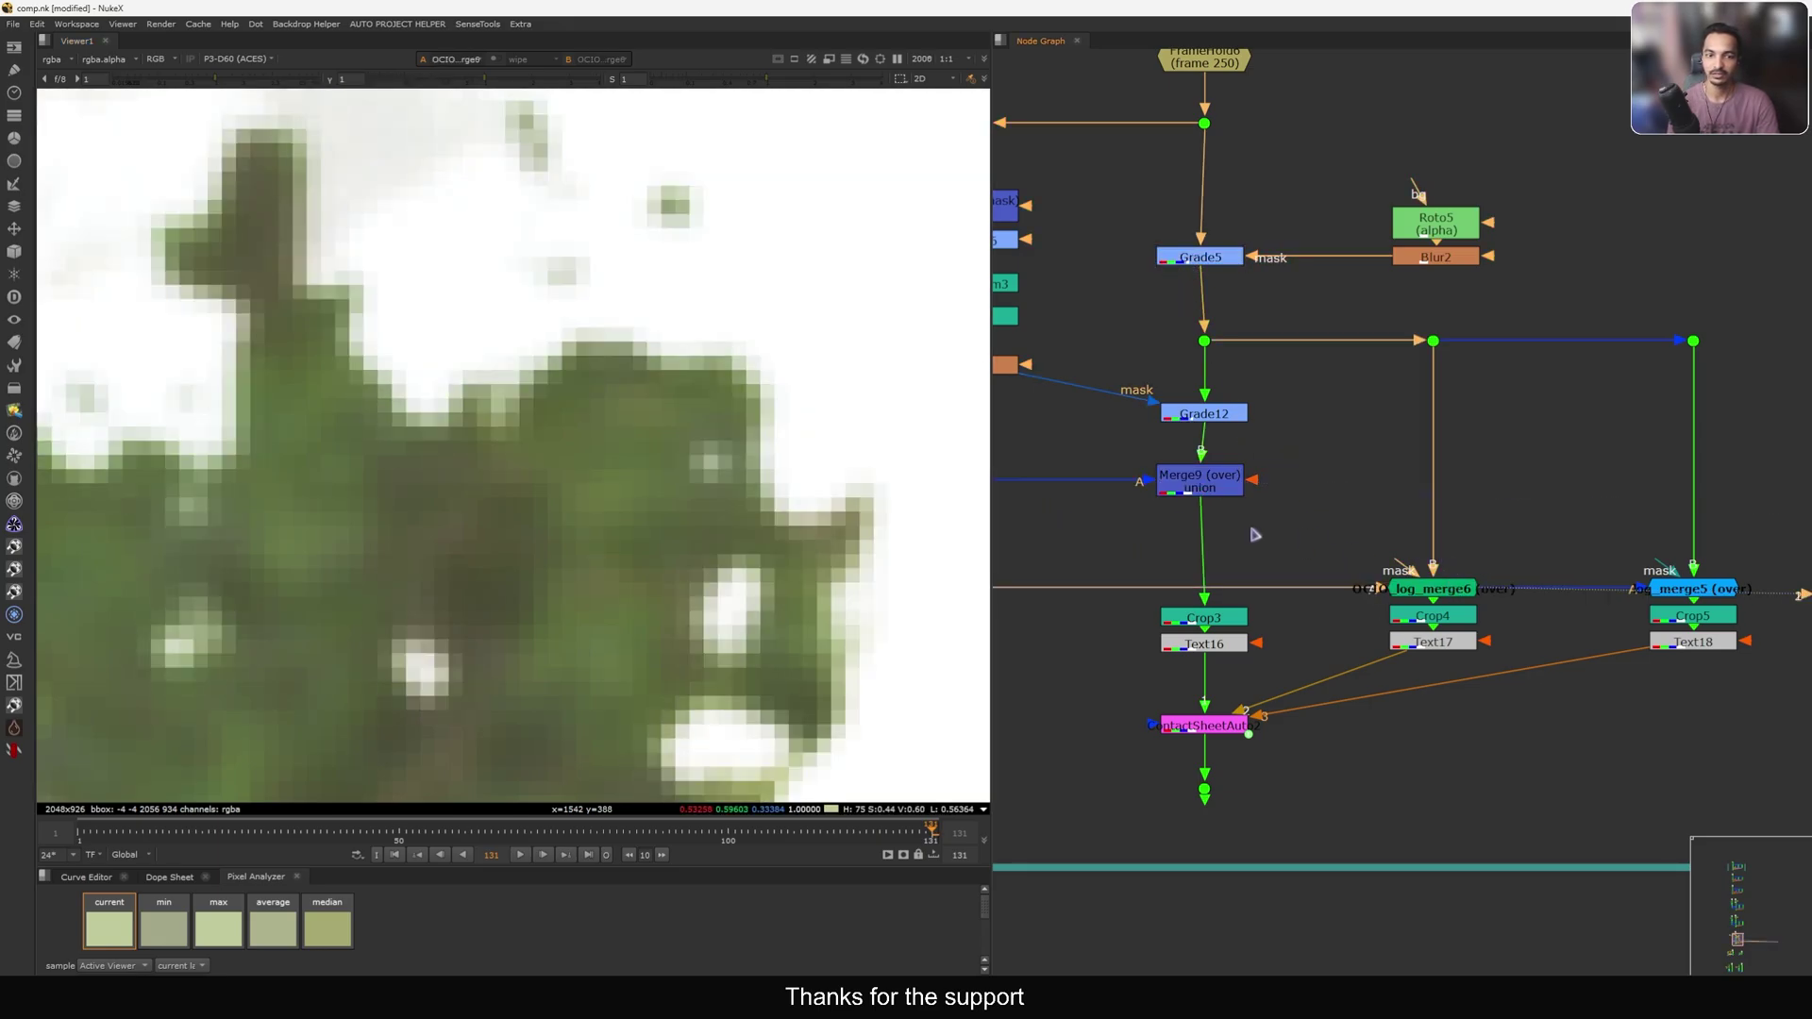
{"action": "left_click", "coordinate": [1198, 260]}
{"action": "left_click", "coordinate": [1196, 417]}
{"action": "left_click_drag", "start_coordinate": [1197, 477], "coordinate": [1202, 478]}
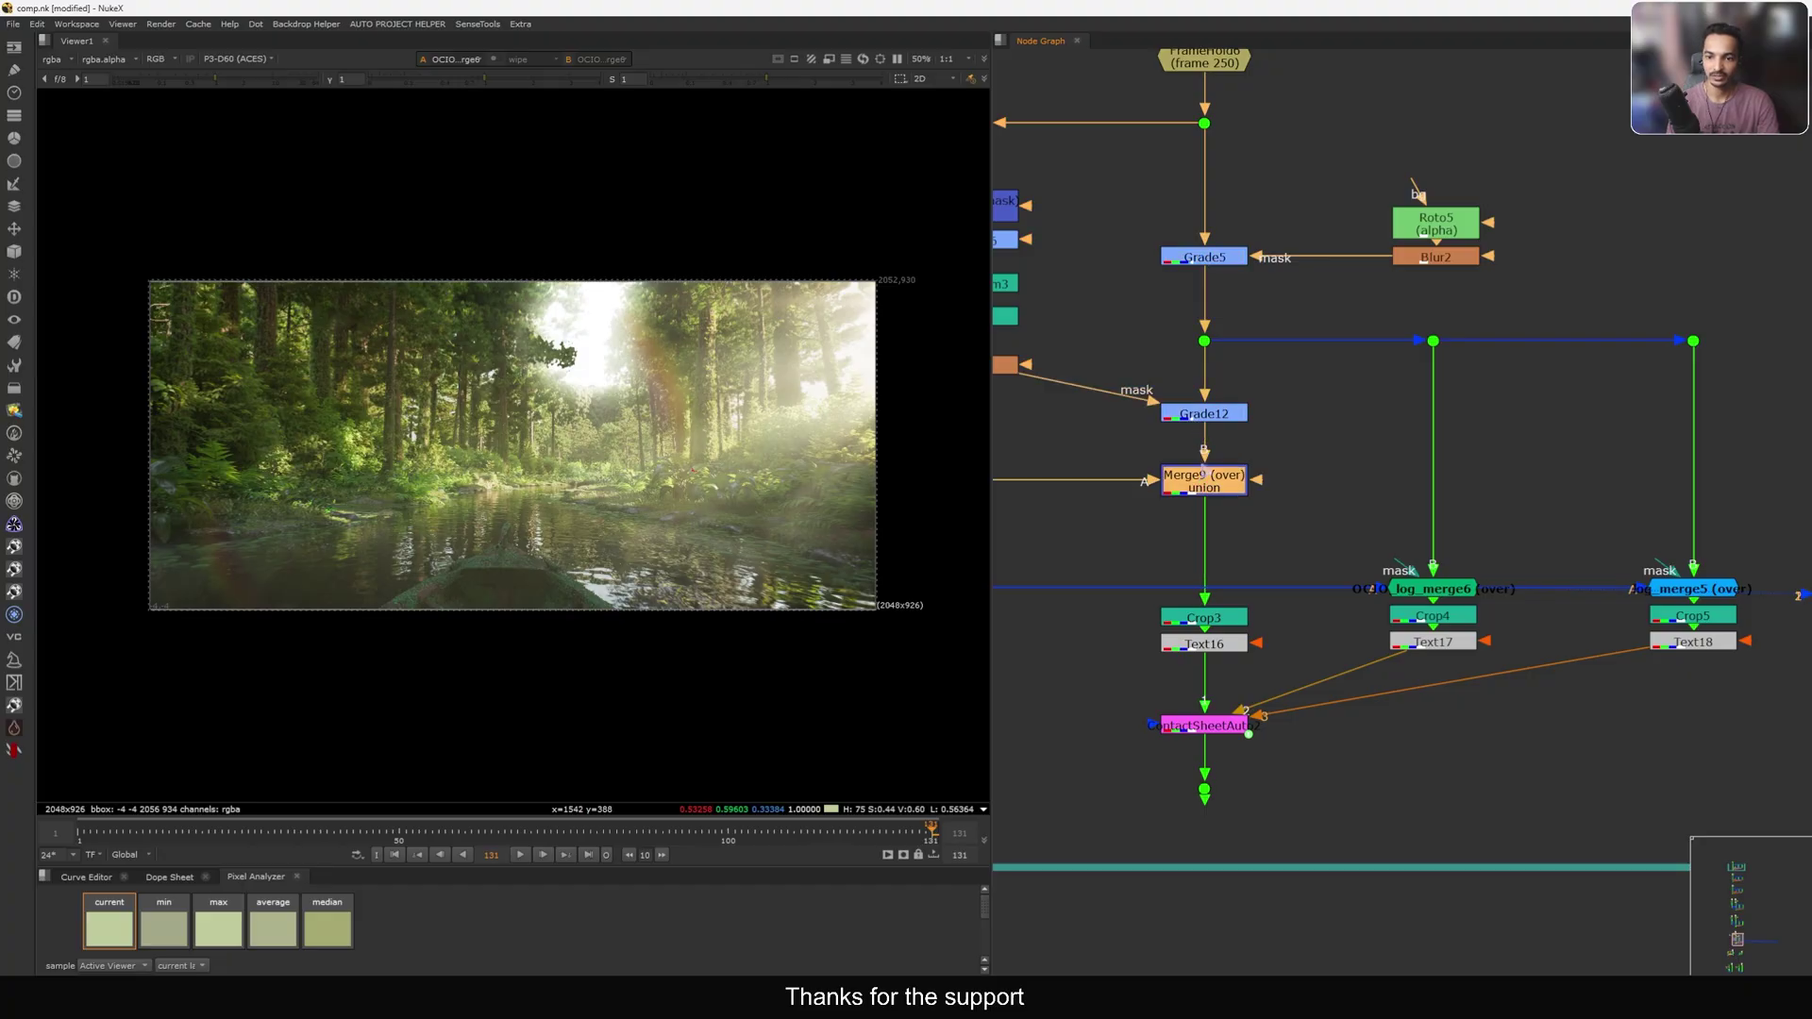
{"action": "left_click_drag", "start_coordinate": [1203, 408], "coordinate": [1201, 415]}
Set the viewer gain to 0.27 and gamma to 1.98 and examine the OCIO log merge foliage edges.
{"action": "scroll", "coordinate": [589, 375], "scroll_direction": "up", "scroll_amount": 10}
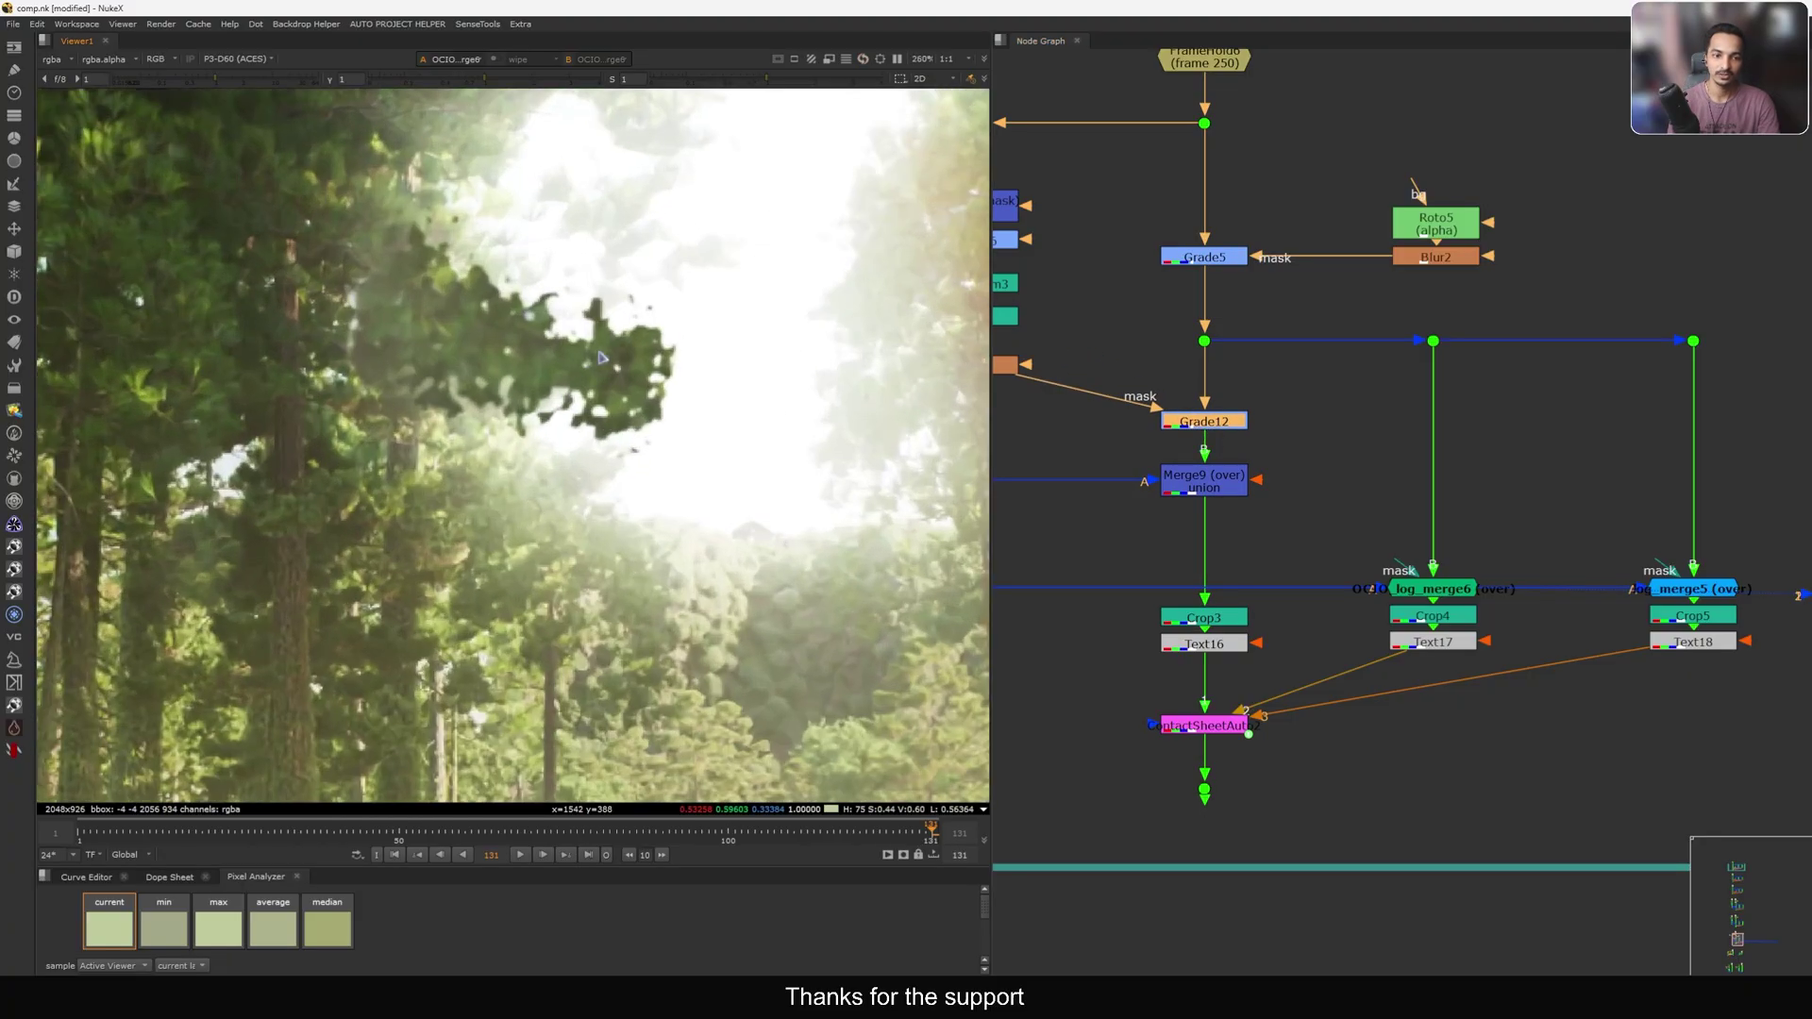
{"action": "left_click", "coordinate": [188, 82]}
{"action": "left_click_drag", "start_coordinate": [187, 82], "coordinate": [182, 82]}
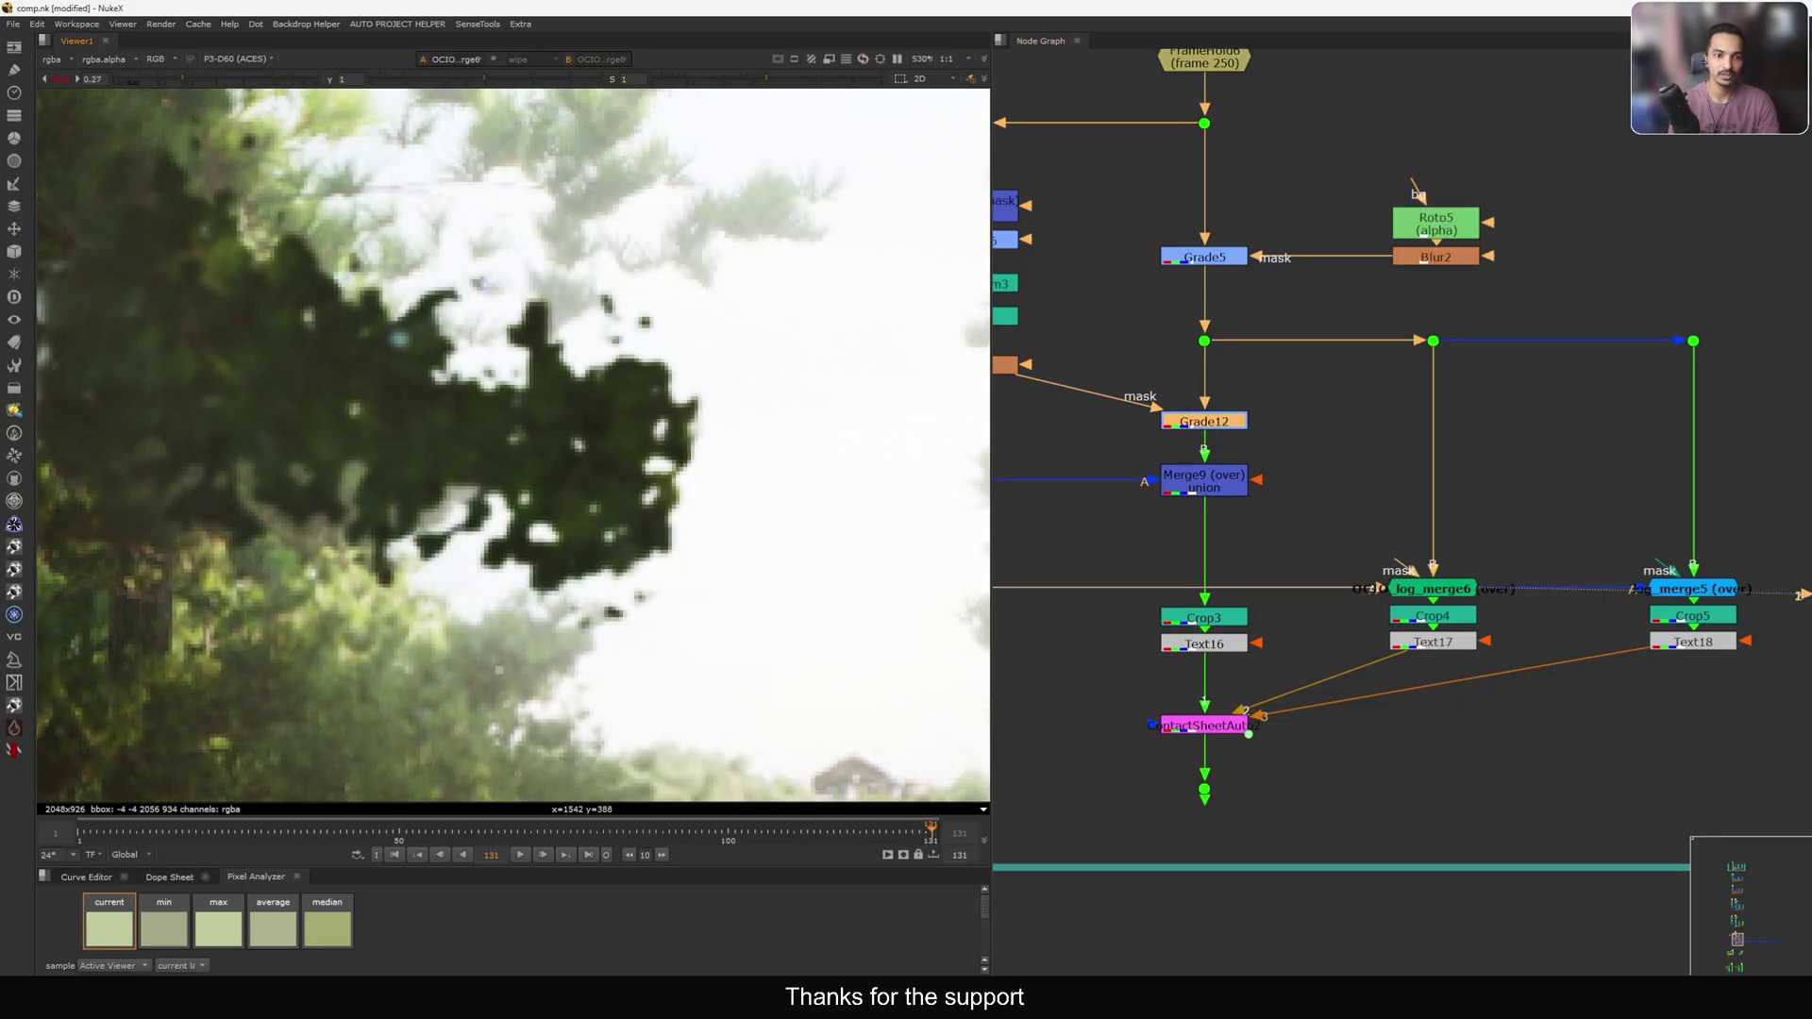
{"action": "left_click", "coordinate": [531, 80]}
{"action": "scroll", "coordinate": [662, 365], "scroll_direction": "up", "scroll_amount": 8}
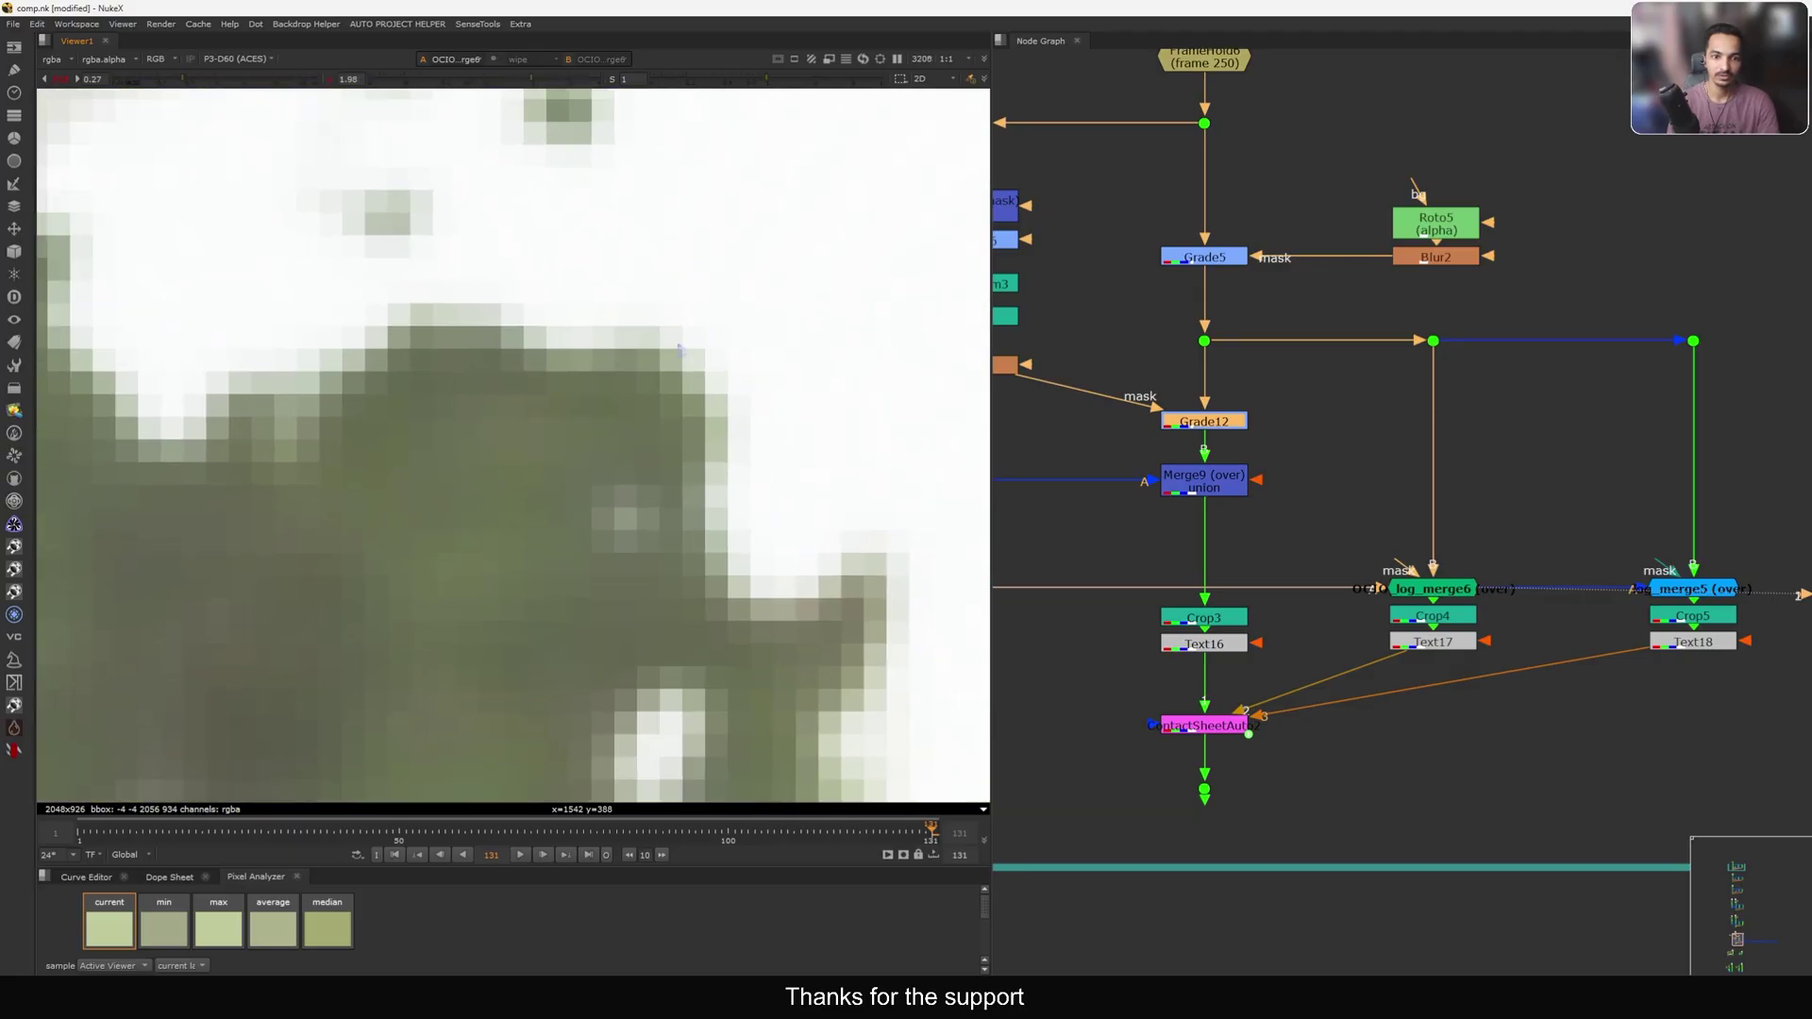
Show Merge9 with the adjusted viewer exposure and examine its foliage edges and holes up close.
{"action": "left_click_drag", "start_coordinate": [1336, 453], "coordinate": [1179, 534]}
{"action": "key", "text": "1"}
{"action": "middle_click_drag", "start_coordinate": [1180, 534], "coordinate": [1223, 534]}
{"action": "scroll", "coordinate": [708, 390], "scroll_direction": "down", "scroll_amount": 4}
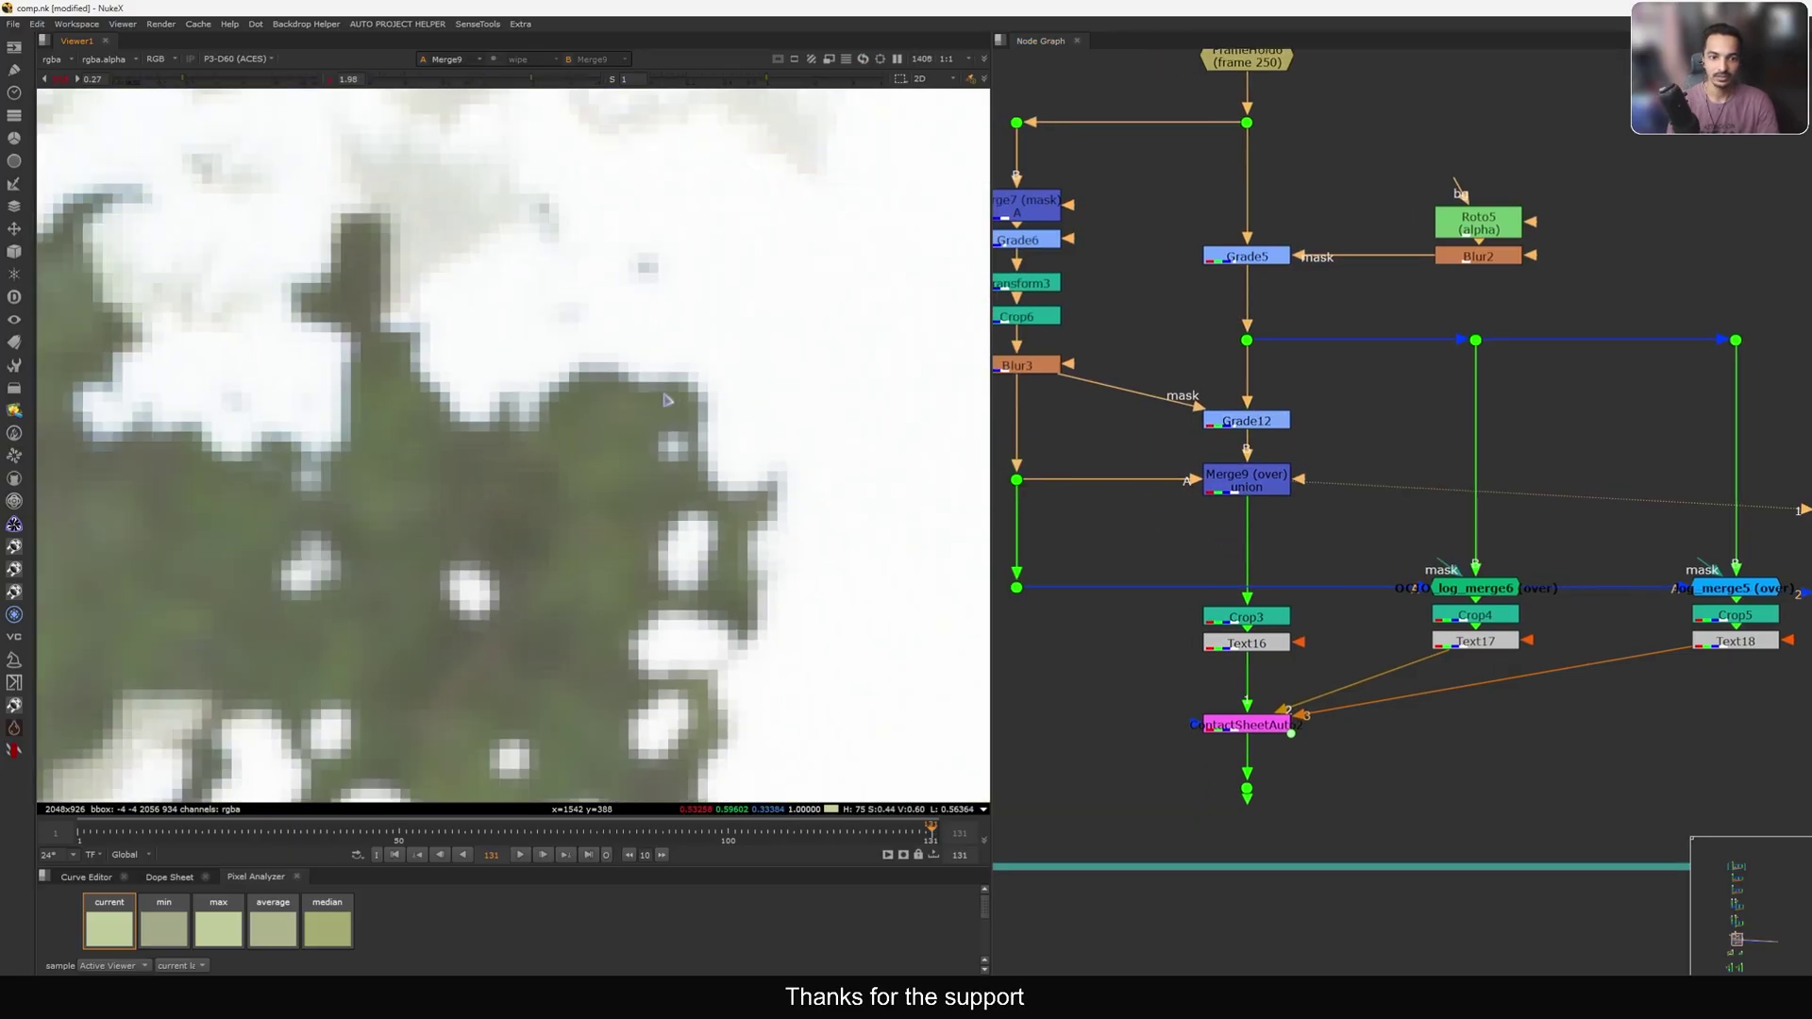
{"action": "scroll", "coordinate": [591, 377], "scroll_direction": "up", "scroll_amount": 2}
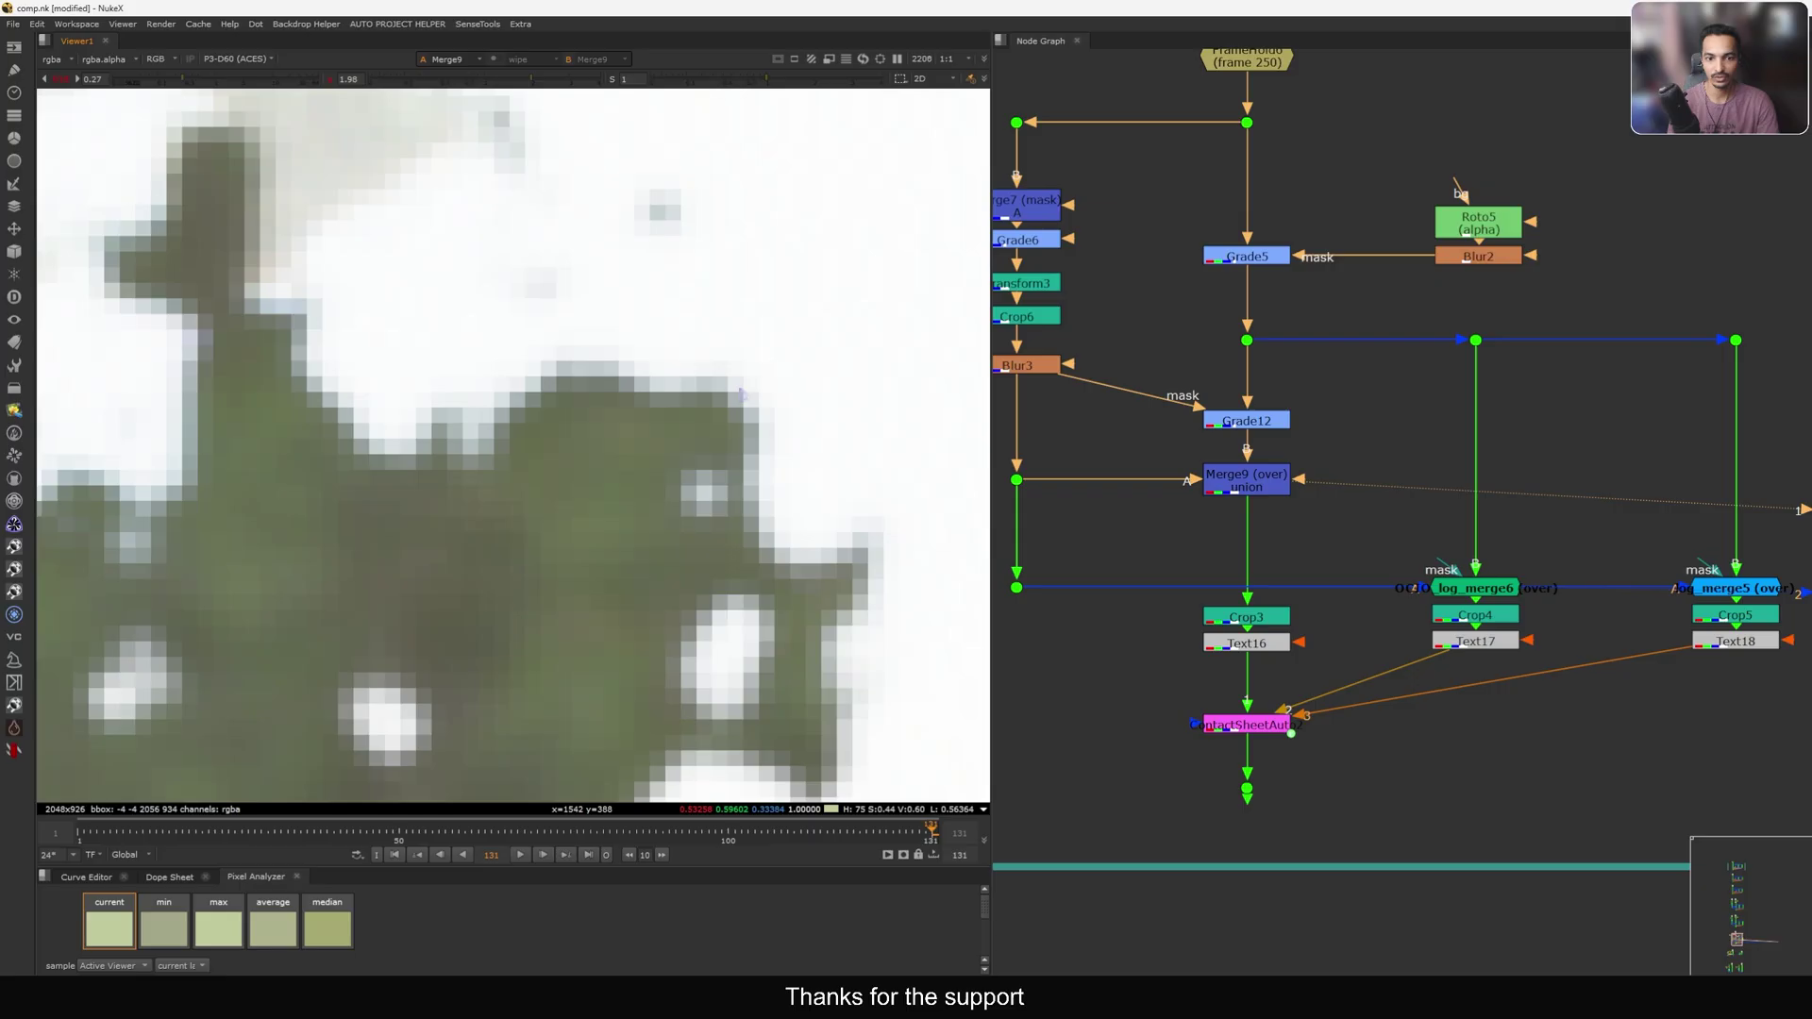
{"action": "middle_click_drag", "start_coordinate": [847, 588], "coordinate": [823, 463]}
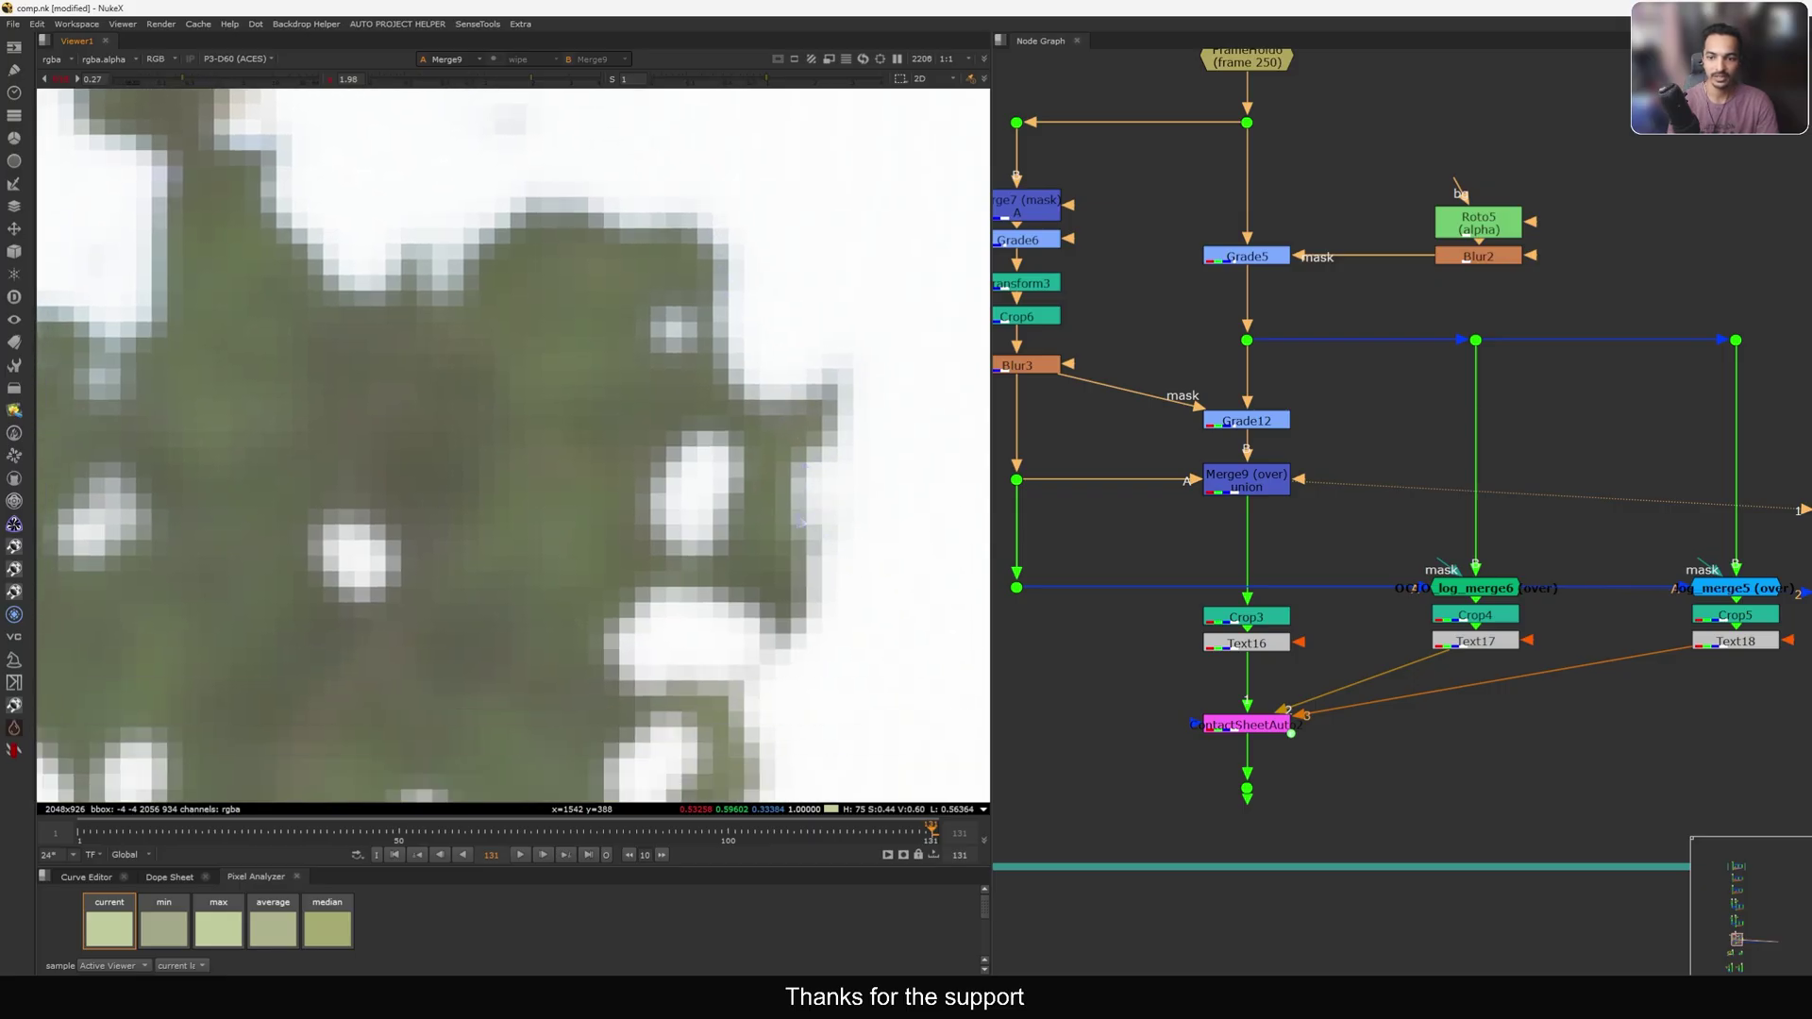
Compare the OCIO log_merge6 and Merge9 results over the same foliage holes.
{"action": "left_click_drag", "start_coordinate": [1588, 553], "coordinate": [1409, 613]}
{"action": "key", "text": "1"}
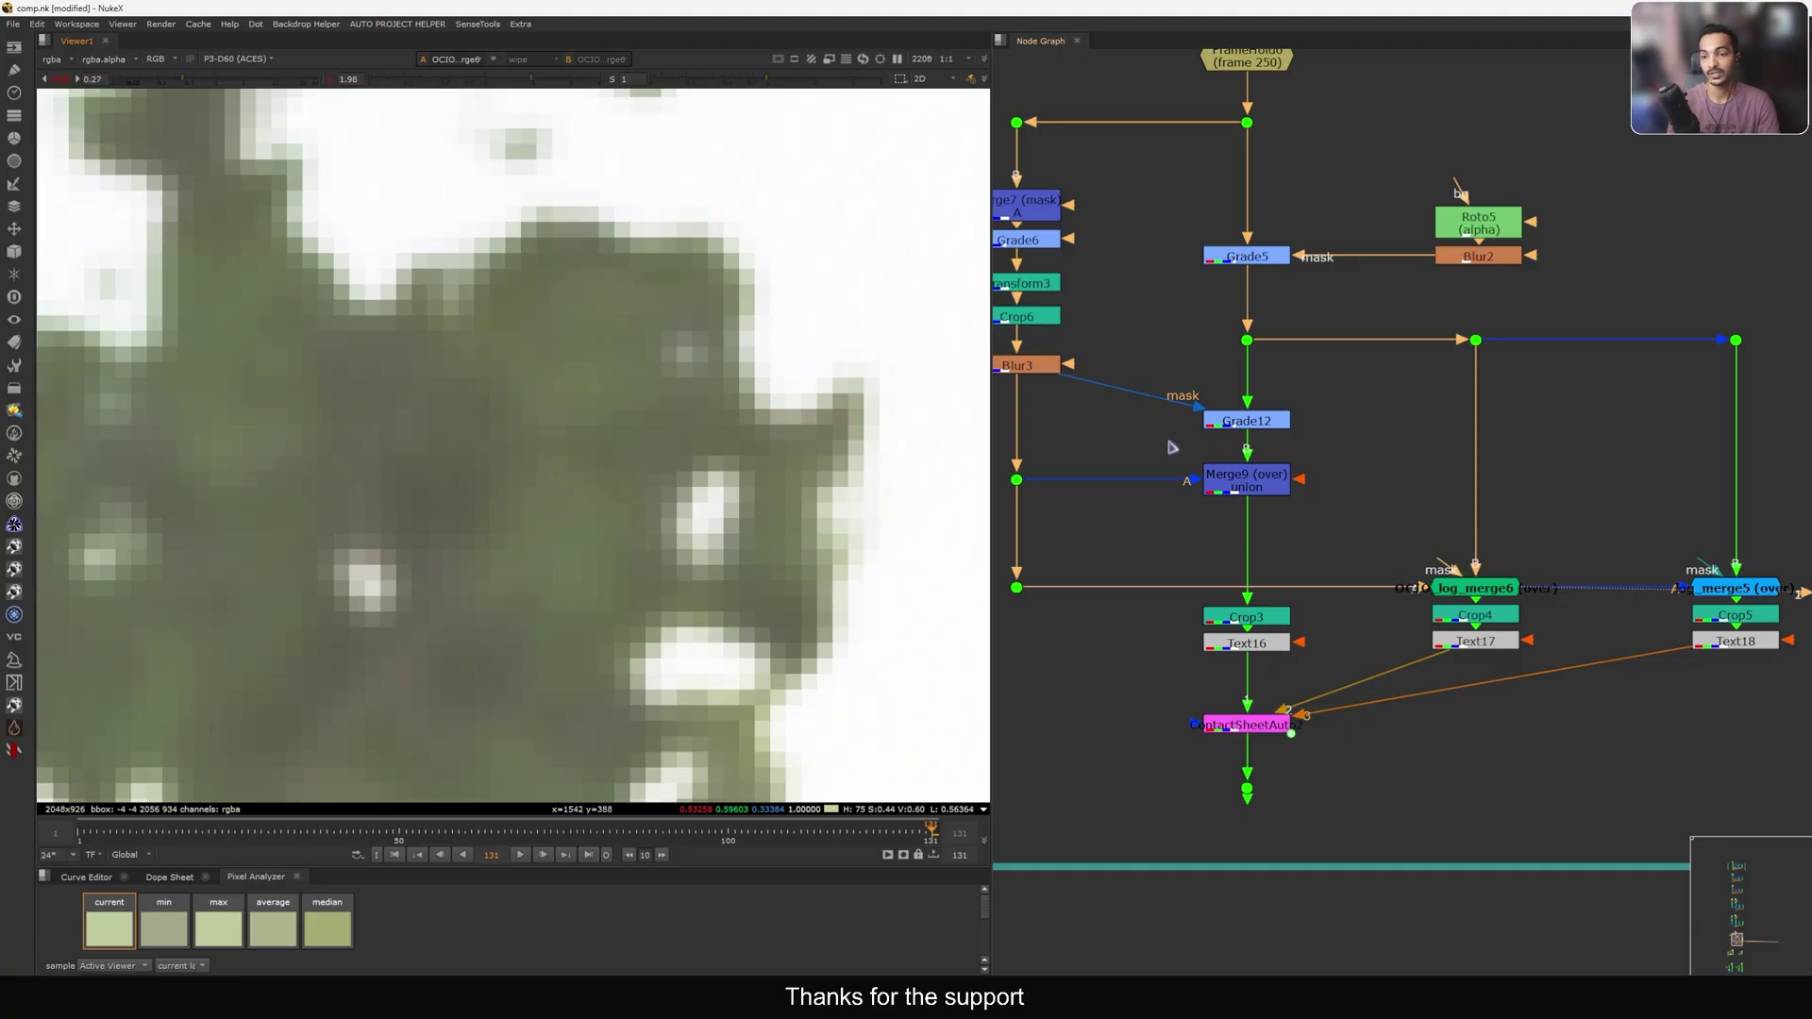
{"action": "left_click_drag", "start_coordinate": [1334, 443], "coordinate": [1105, 555]}
{"action": "key", "text": "1"}
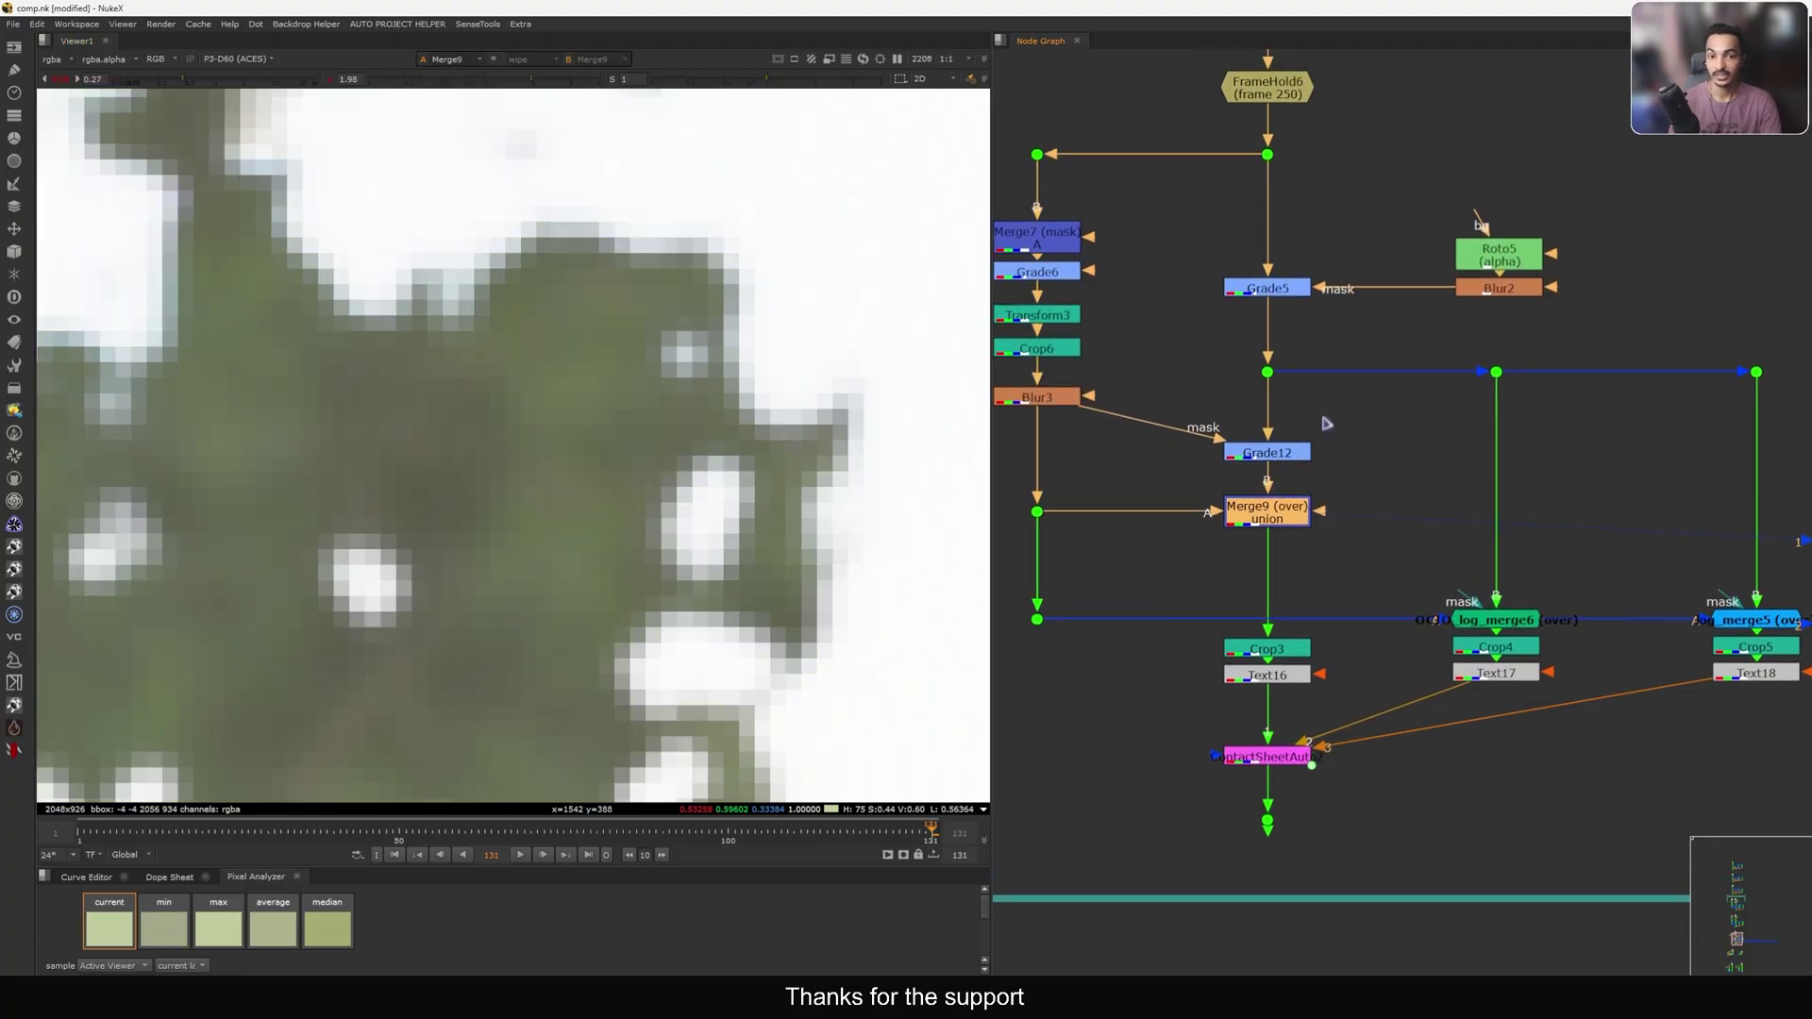
Disable Grade12 to compare, delete it, and examine the Merge9 foliage edge pixels.
{"action": "left_click_drag", "start_coordinate": [1274, 460], "coordinate": [1273, 453]}
{"action": "key", "text": "d"}
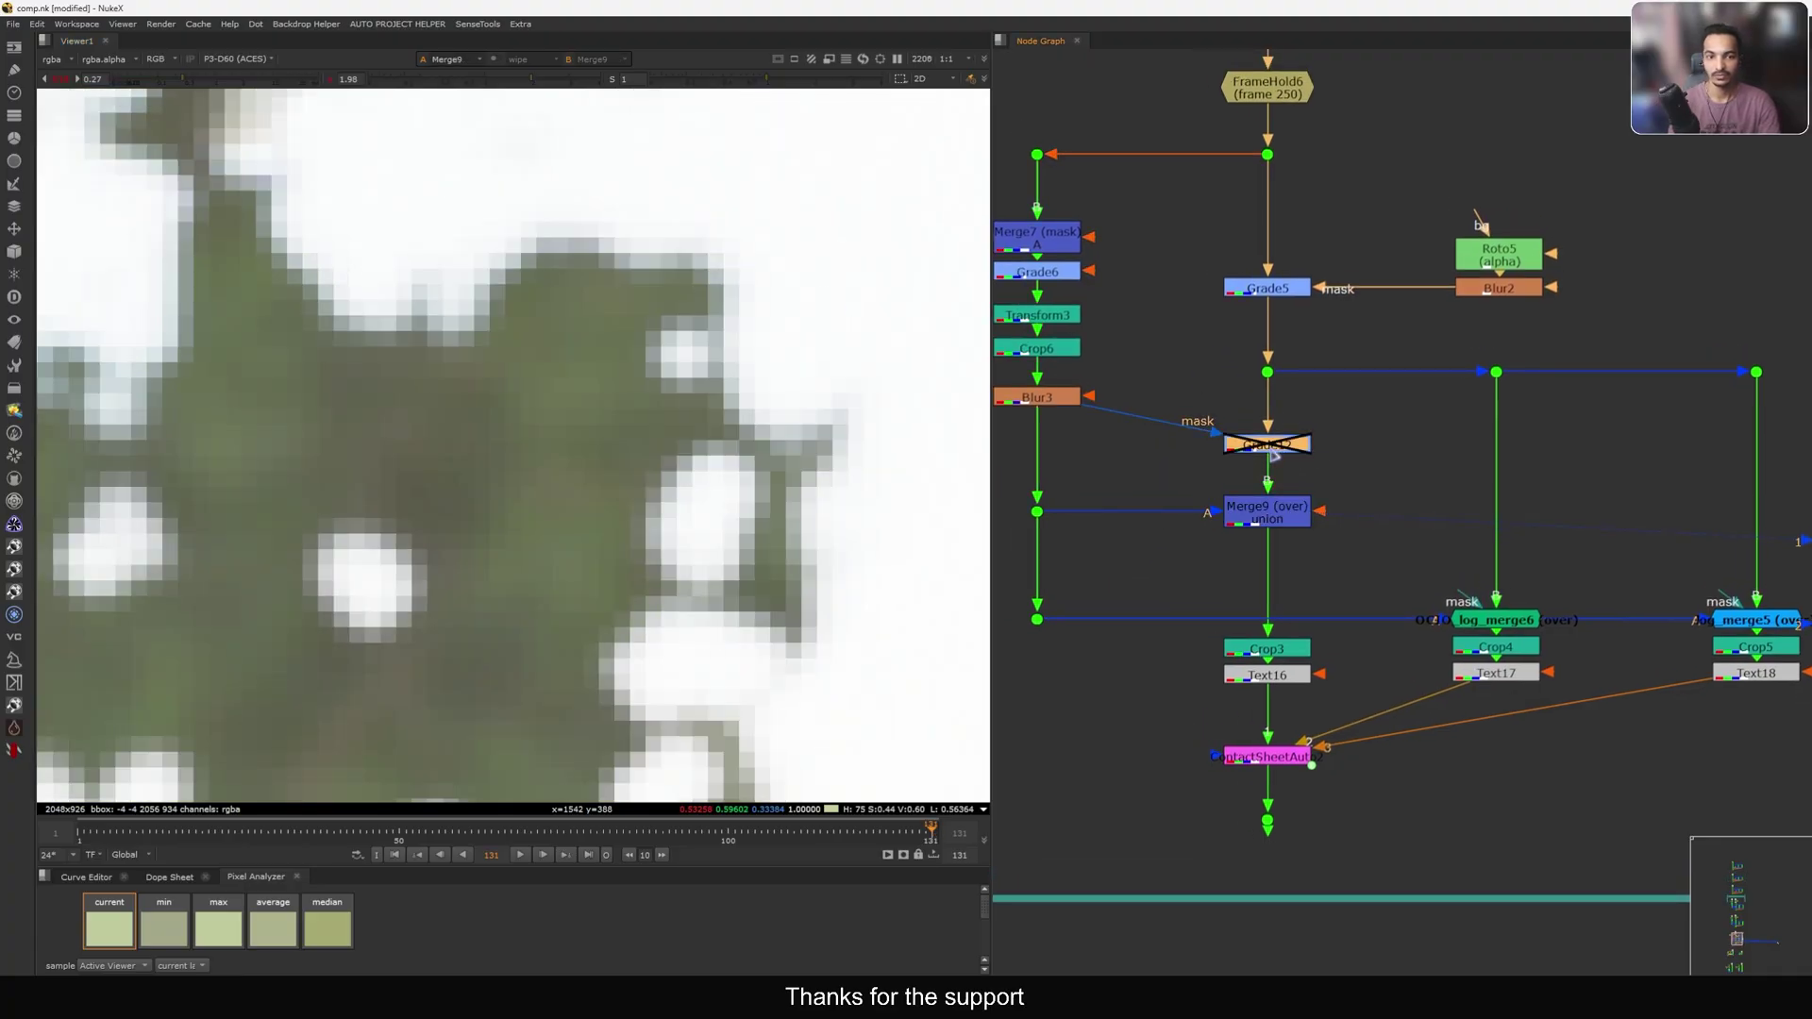
{"action": "key", "text": "d"}
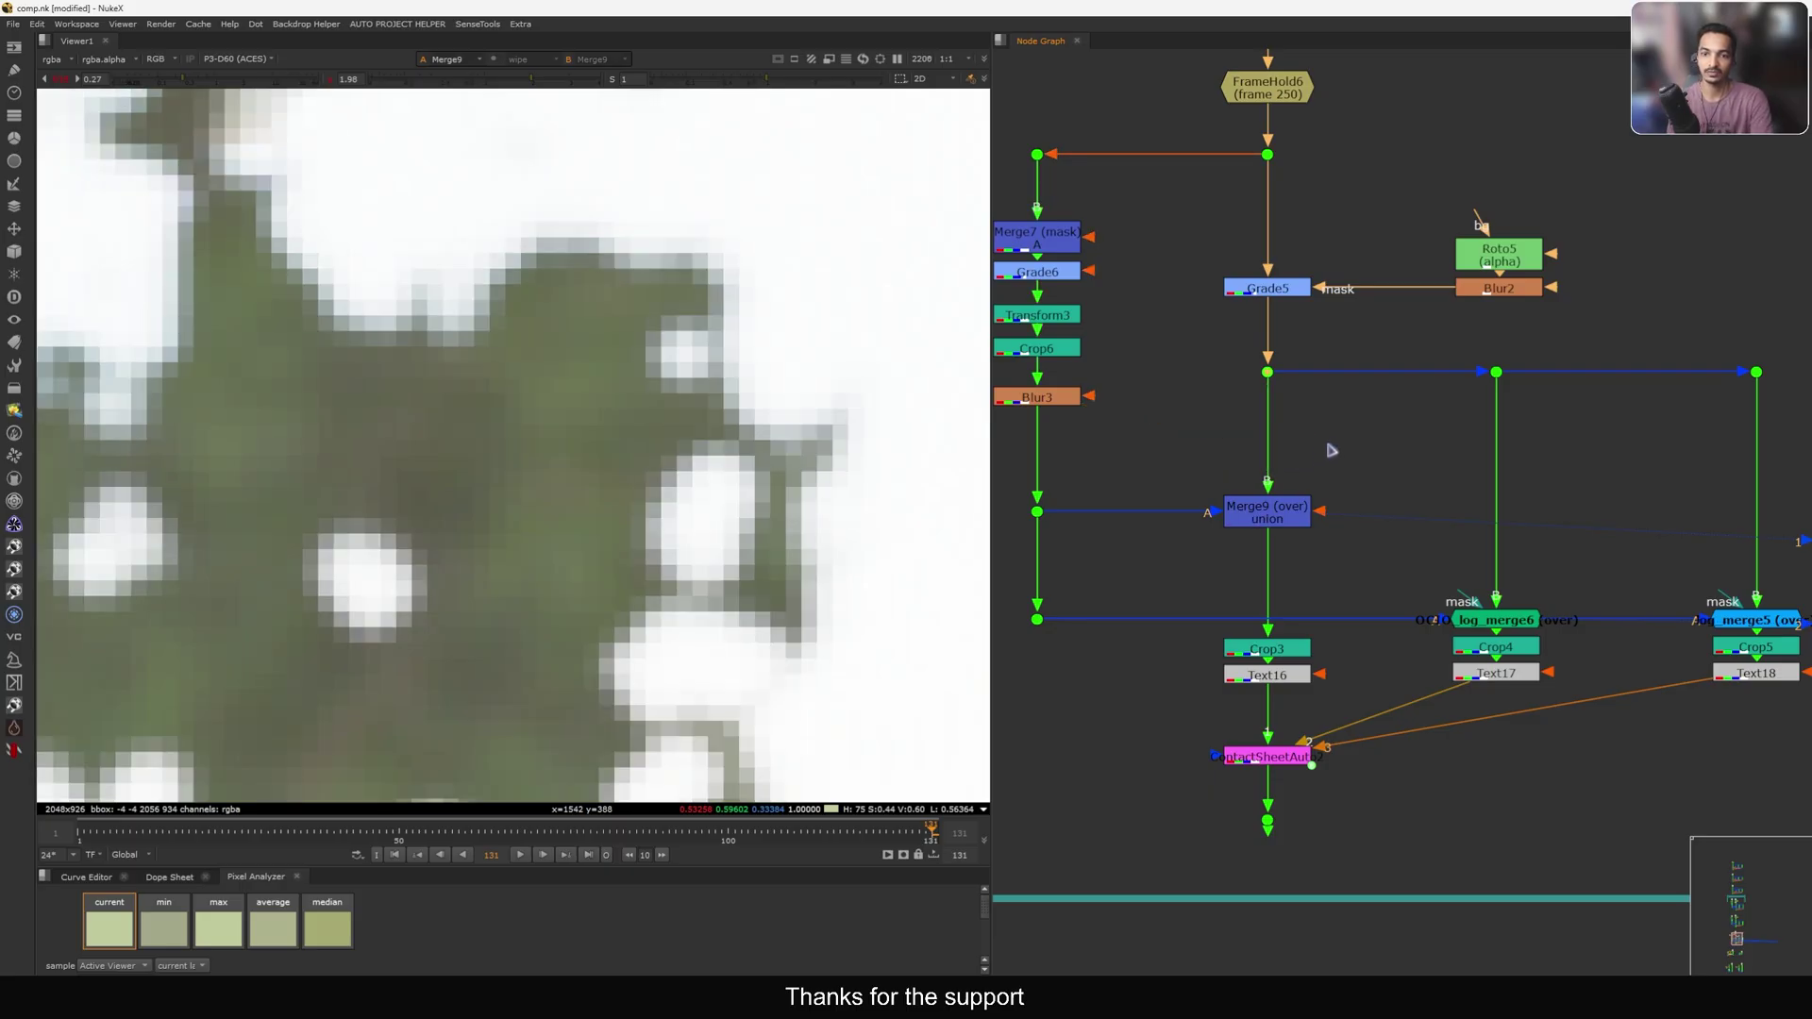
{"action": "key", "text": "Delete"}
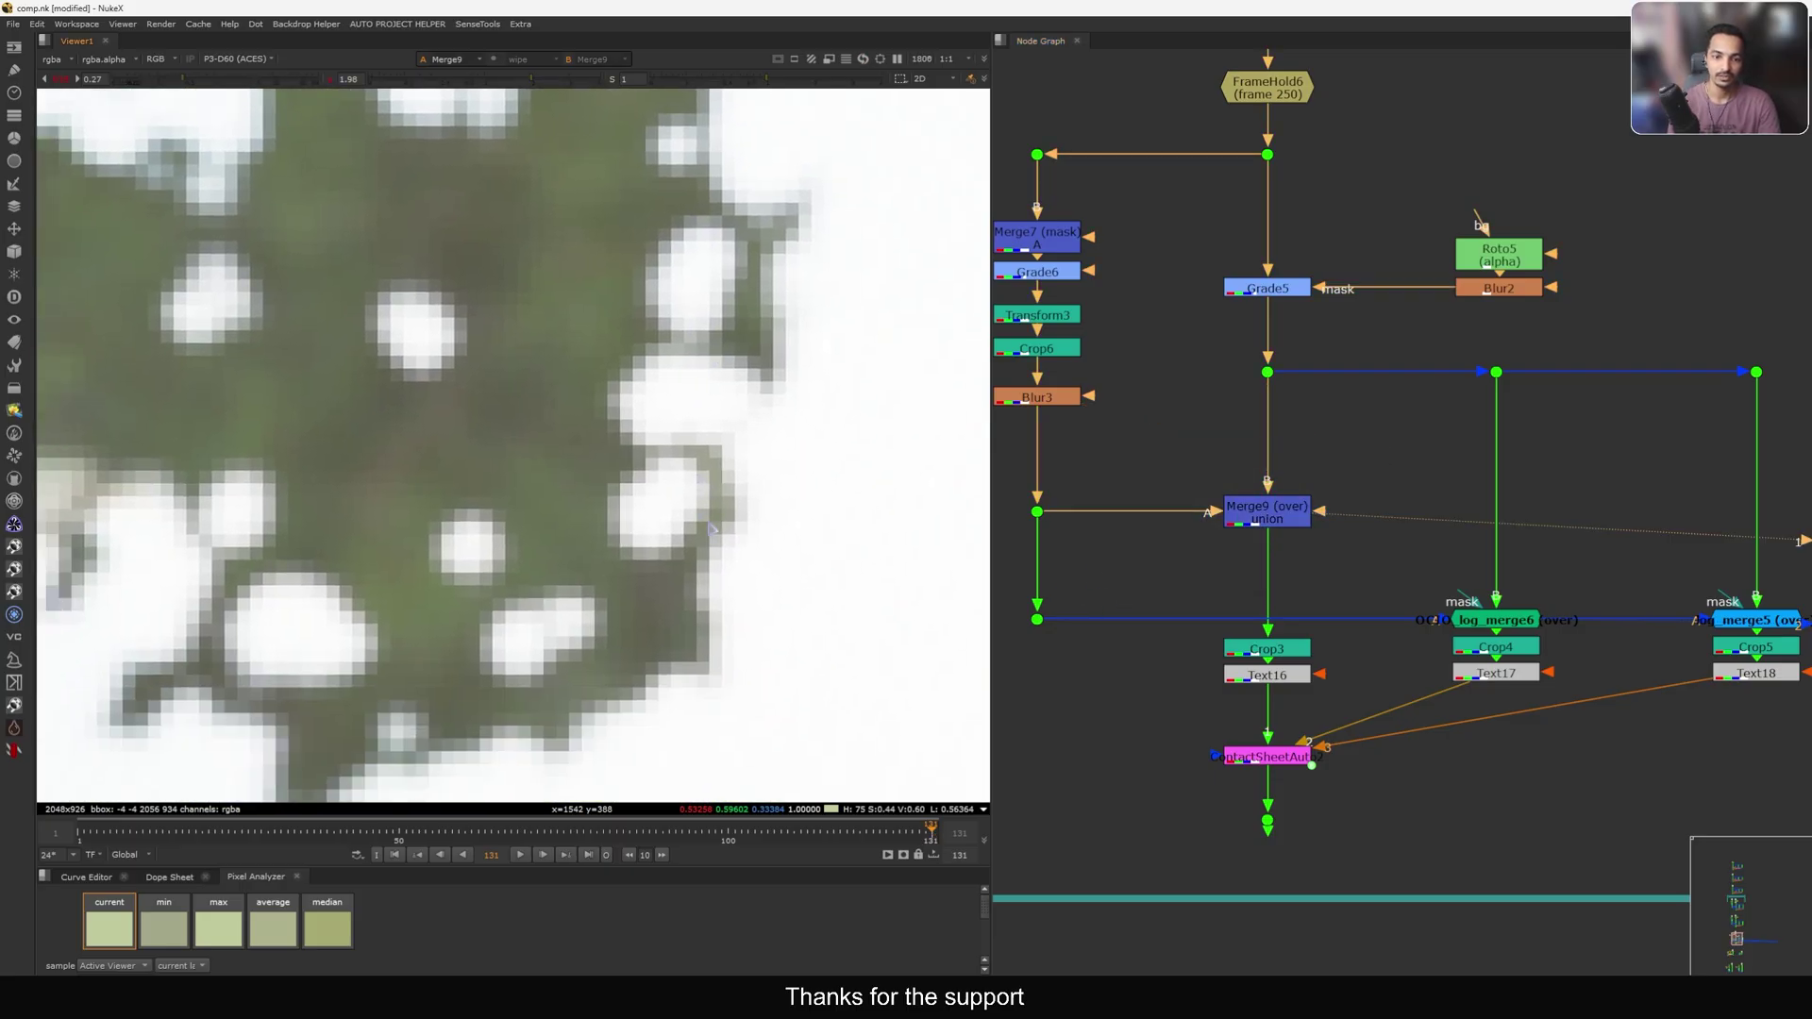
{"action": "scroll", "coordinate": [710, 530], "scroll_direction": "down", "scroll_amount": 3}
{"action": "scroll", "coordinate": [716, 353], "scroll_direction": "up", "scroll_amount": 6}
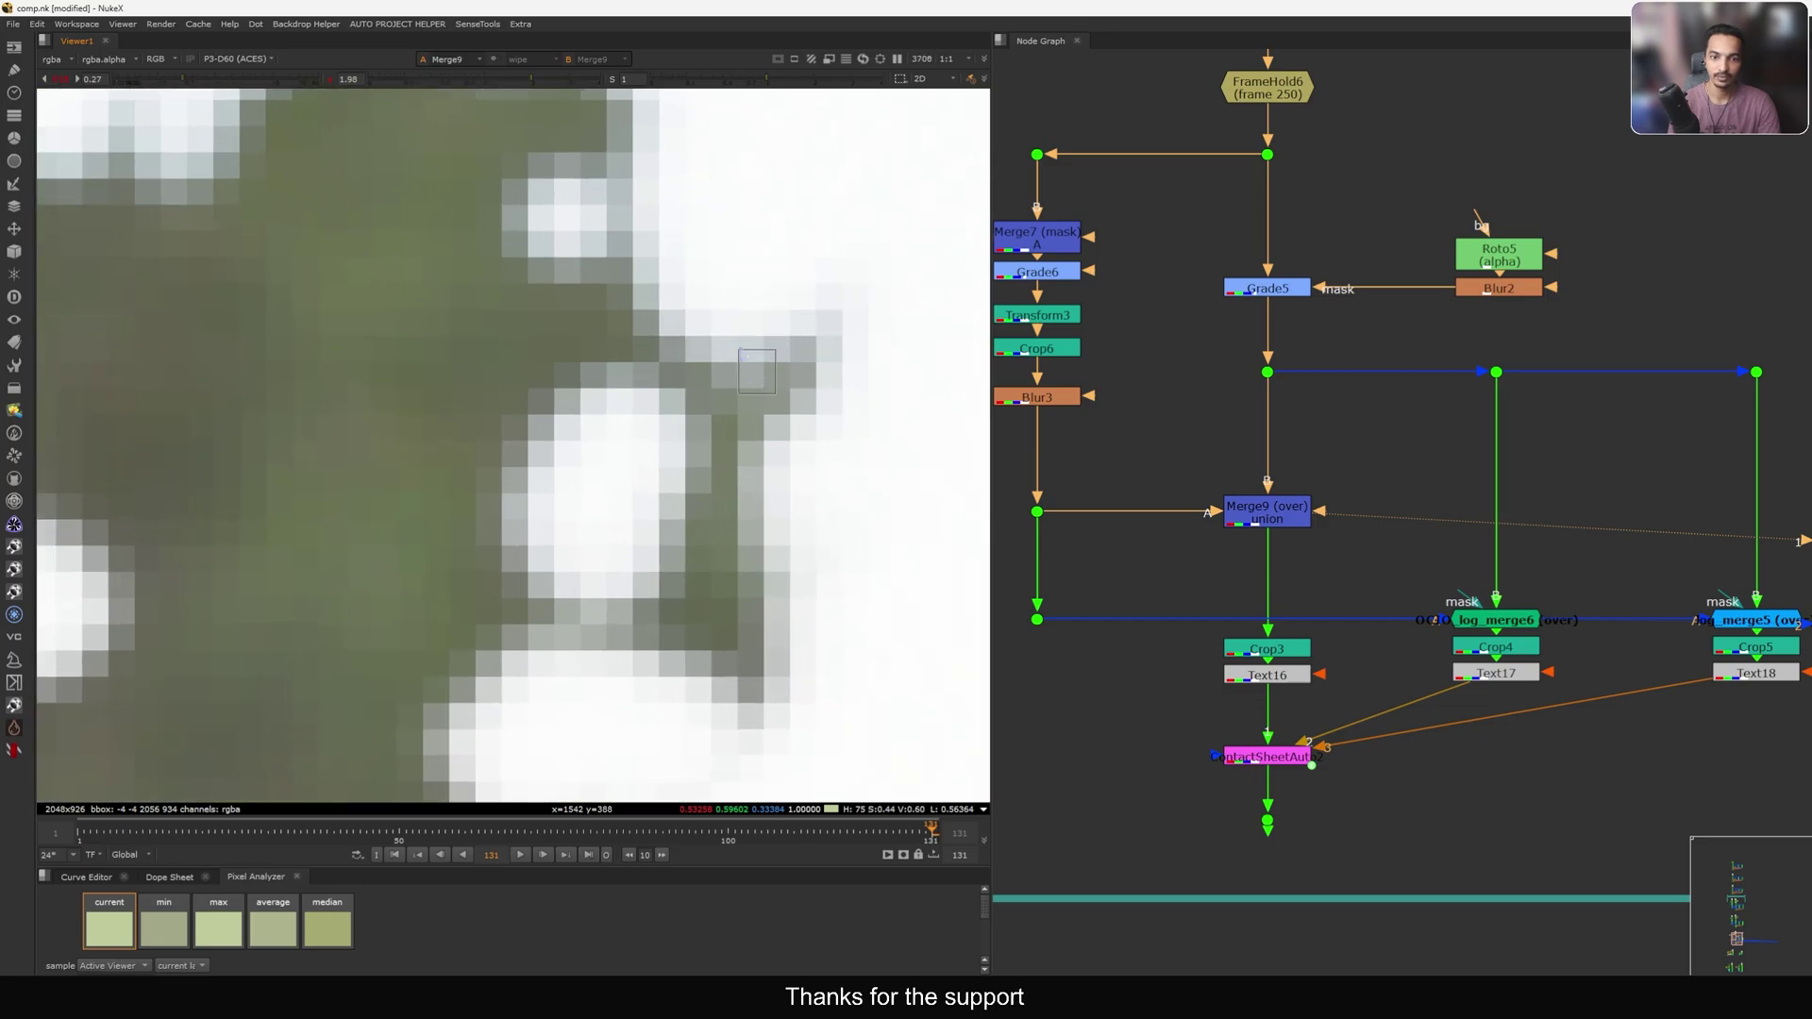
Toggle Grade5 off and on to compare its effect on the Merge9 foliage edge pixels.
{"action": "left_click", "coordinate": [1284, 528]}
{"action": "left_click_drag", "start_coordinate": [1205, 250], "coordinate": [1365, 316]}
{"action": "key", "text": "d"}
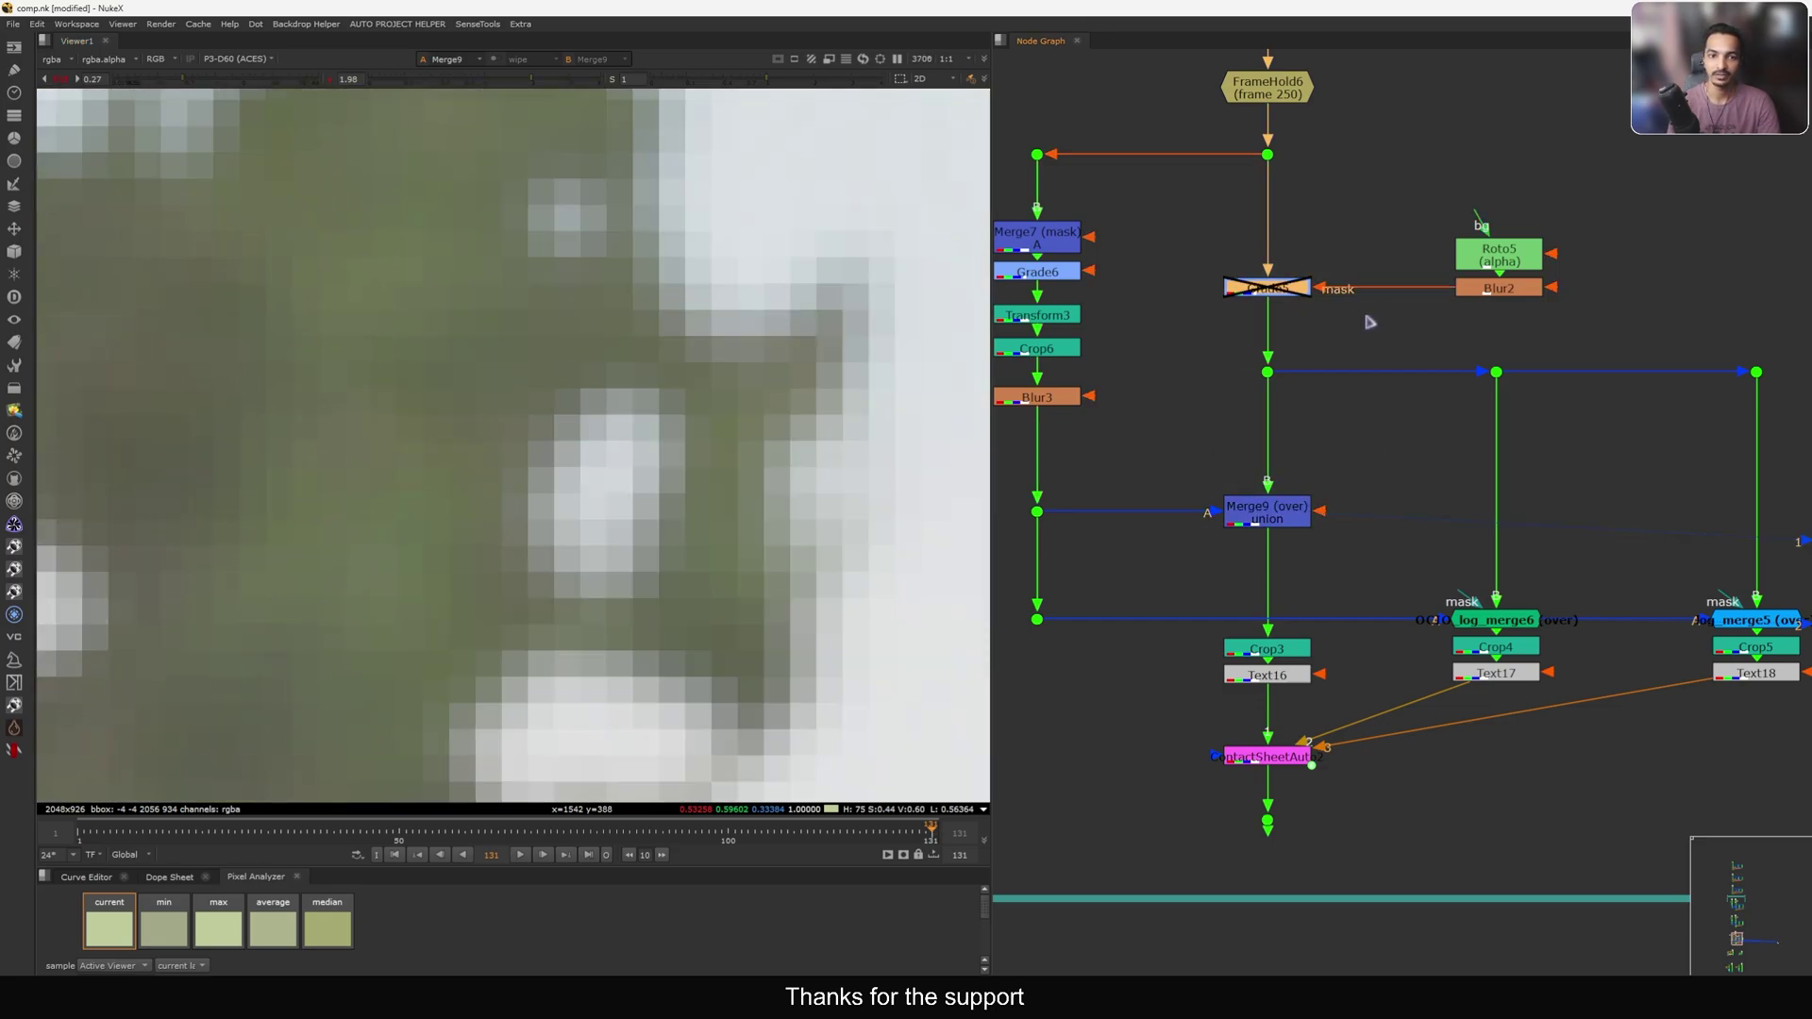
{"action": "key", "text": "d"}
{"action": "key", "text": "d"}
{"action": "key", "text": "d"}
Compare the Merge9 and OCIO log_merge6 results along the branch's foliage edges up close.
{"action": "left_click_drag", "start_coordinate": [1359, 486], "coordinate": [1170, 572]}
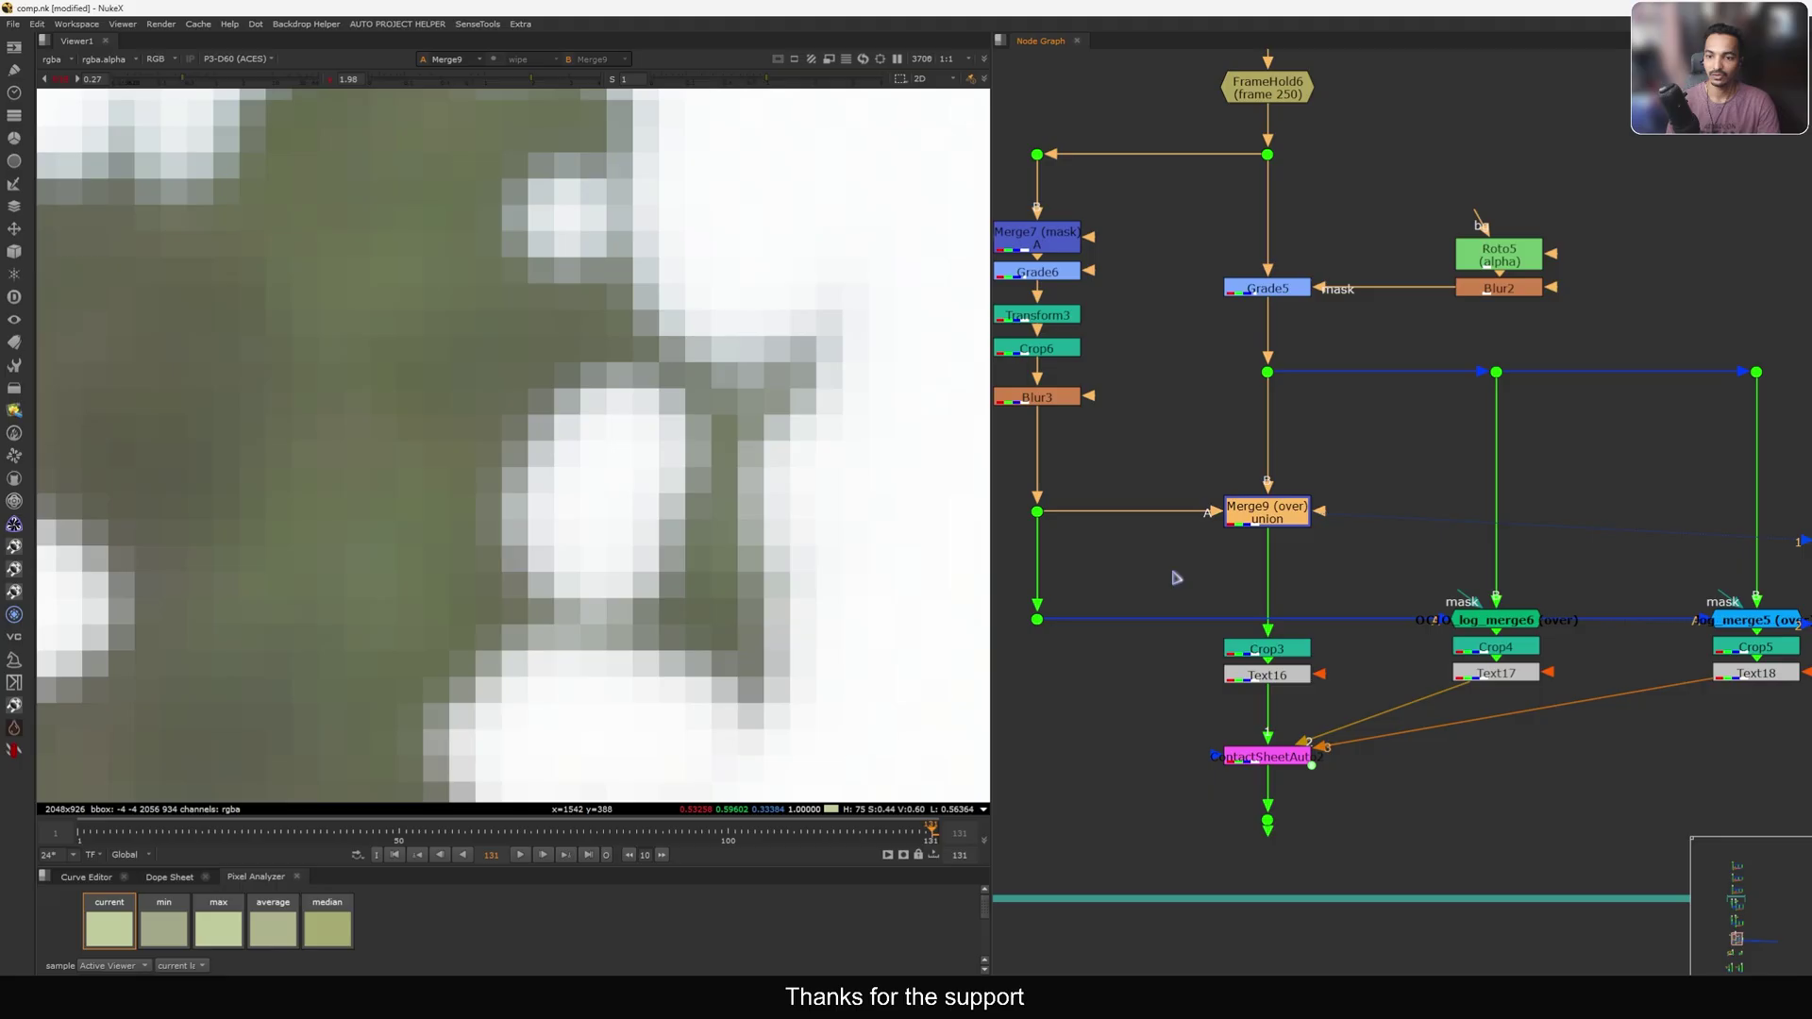
{"action": "left_click_drag", "start_coordinate": [1406, 565], "coordinate": [1569, 634]}
{"action": "scroll", "coordinate": [699, 396], "scroll_direction": "down", "scroll_amount": 5}
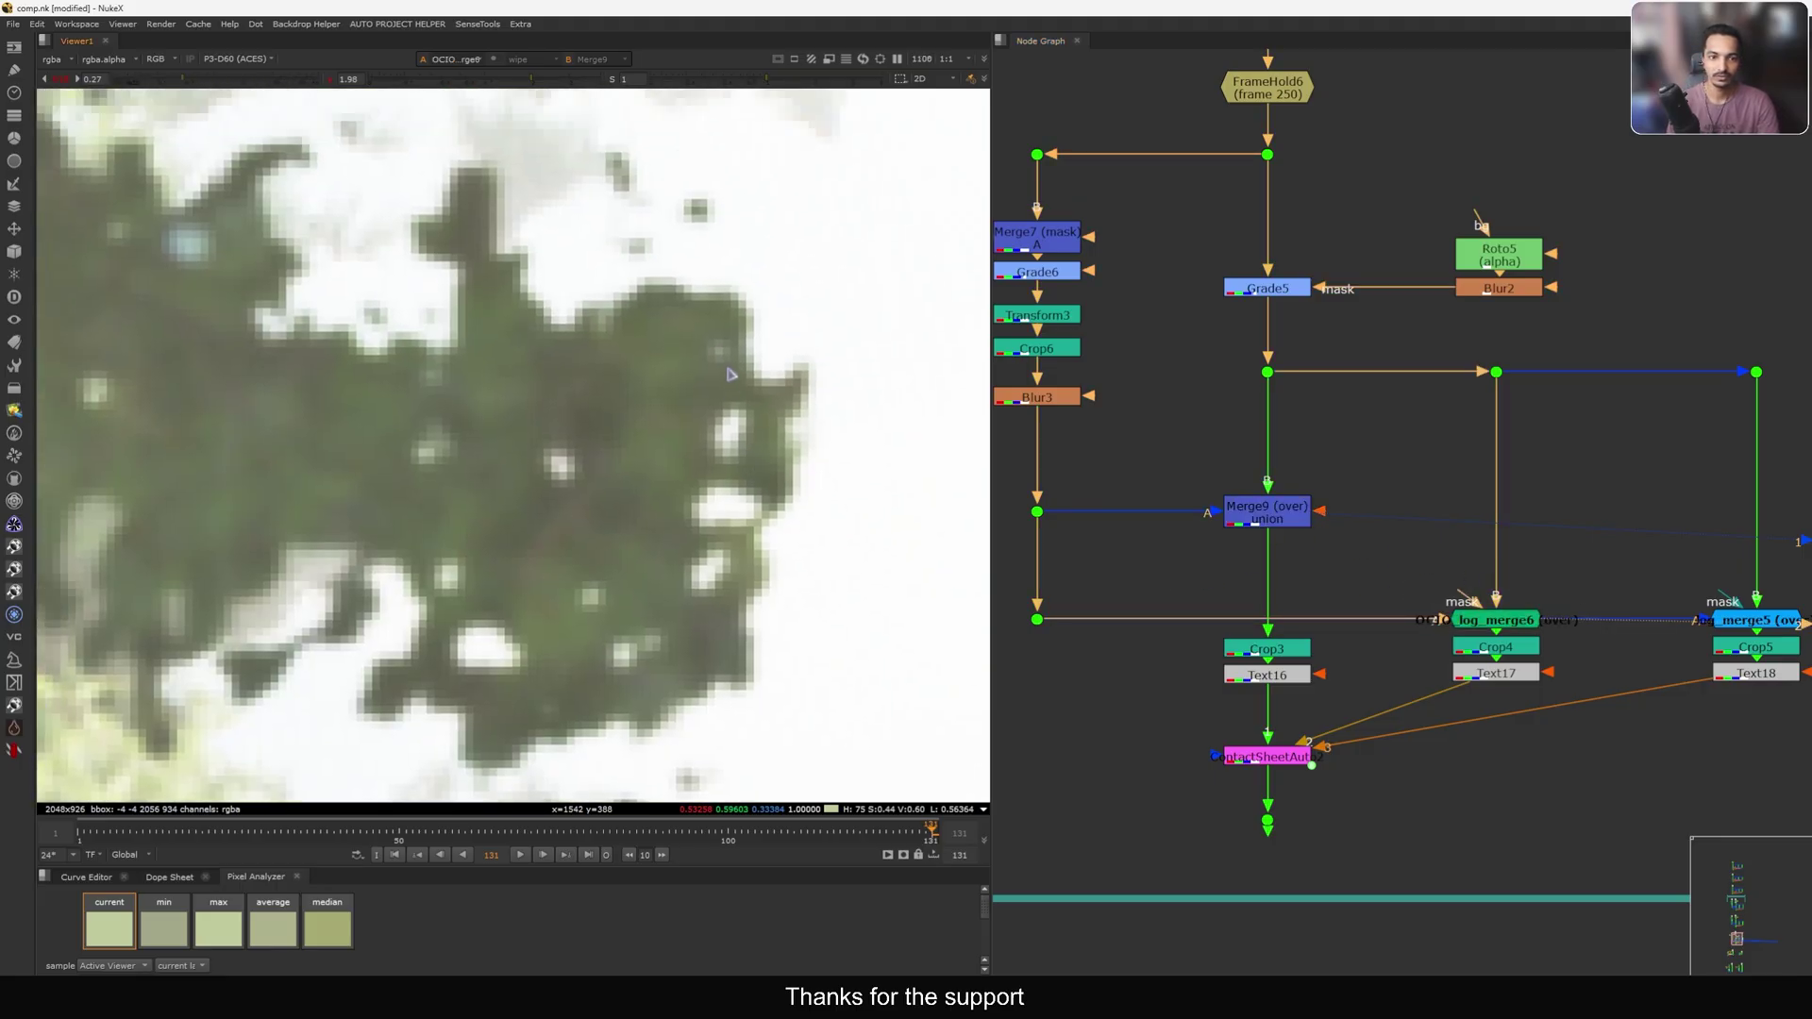
{"action": "scroll", "coordinate": [699, 311], "scroll_direction": "up", "scroll_amount": 5}
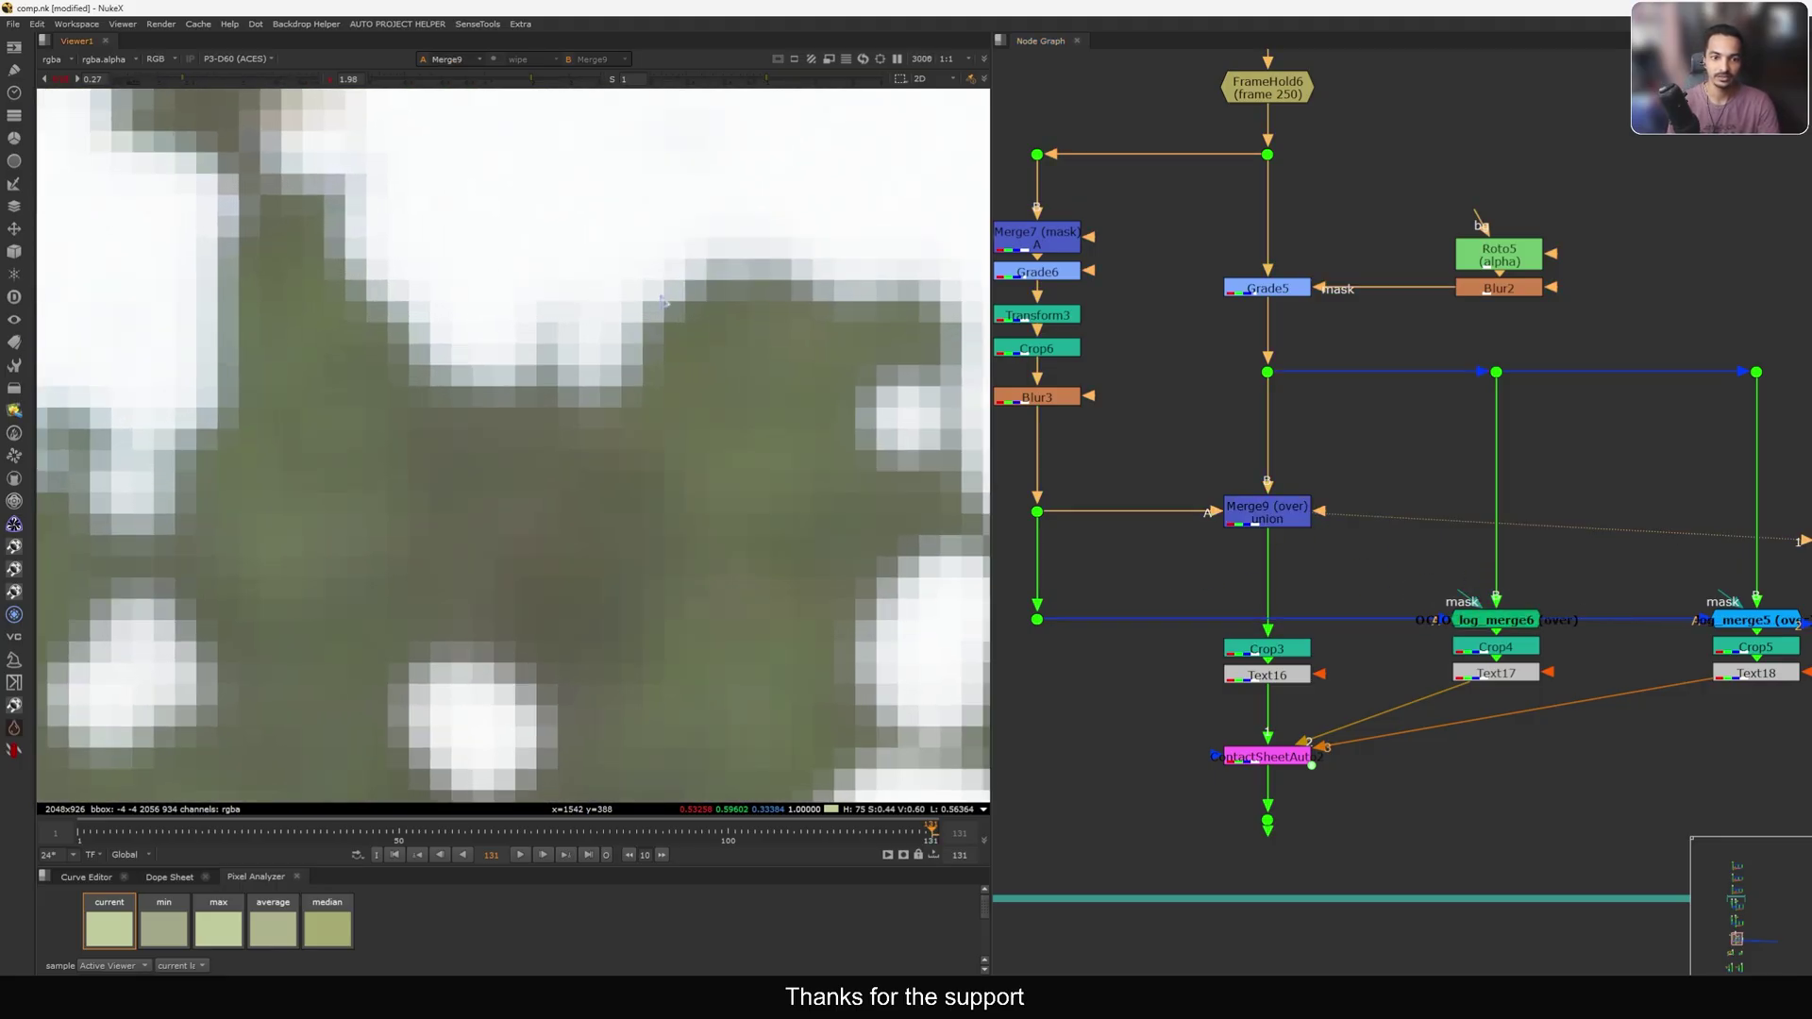
{"action": "key", "text": "1"}
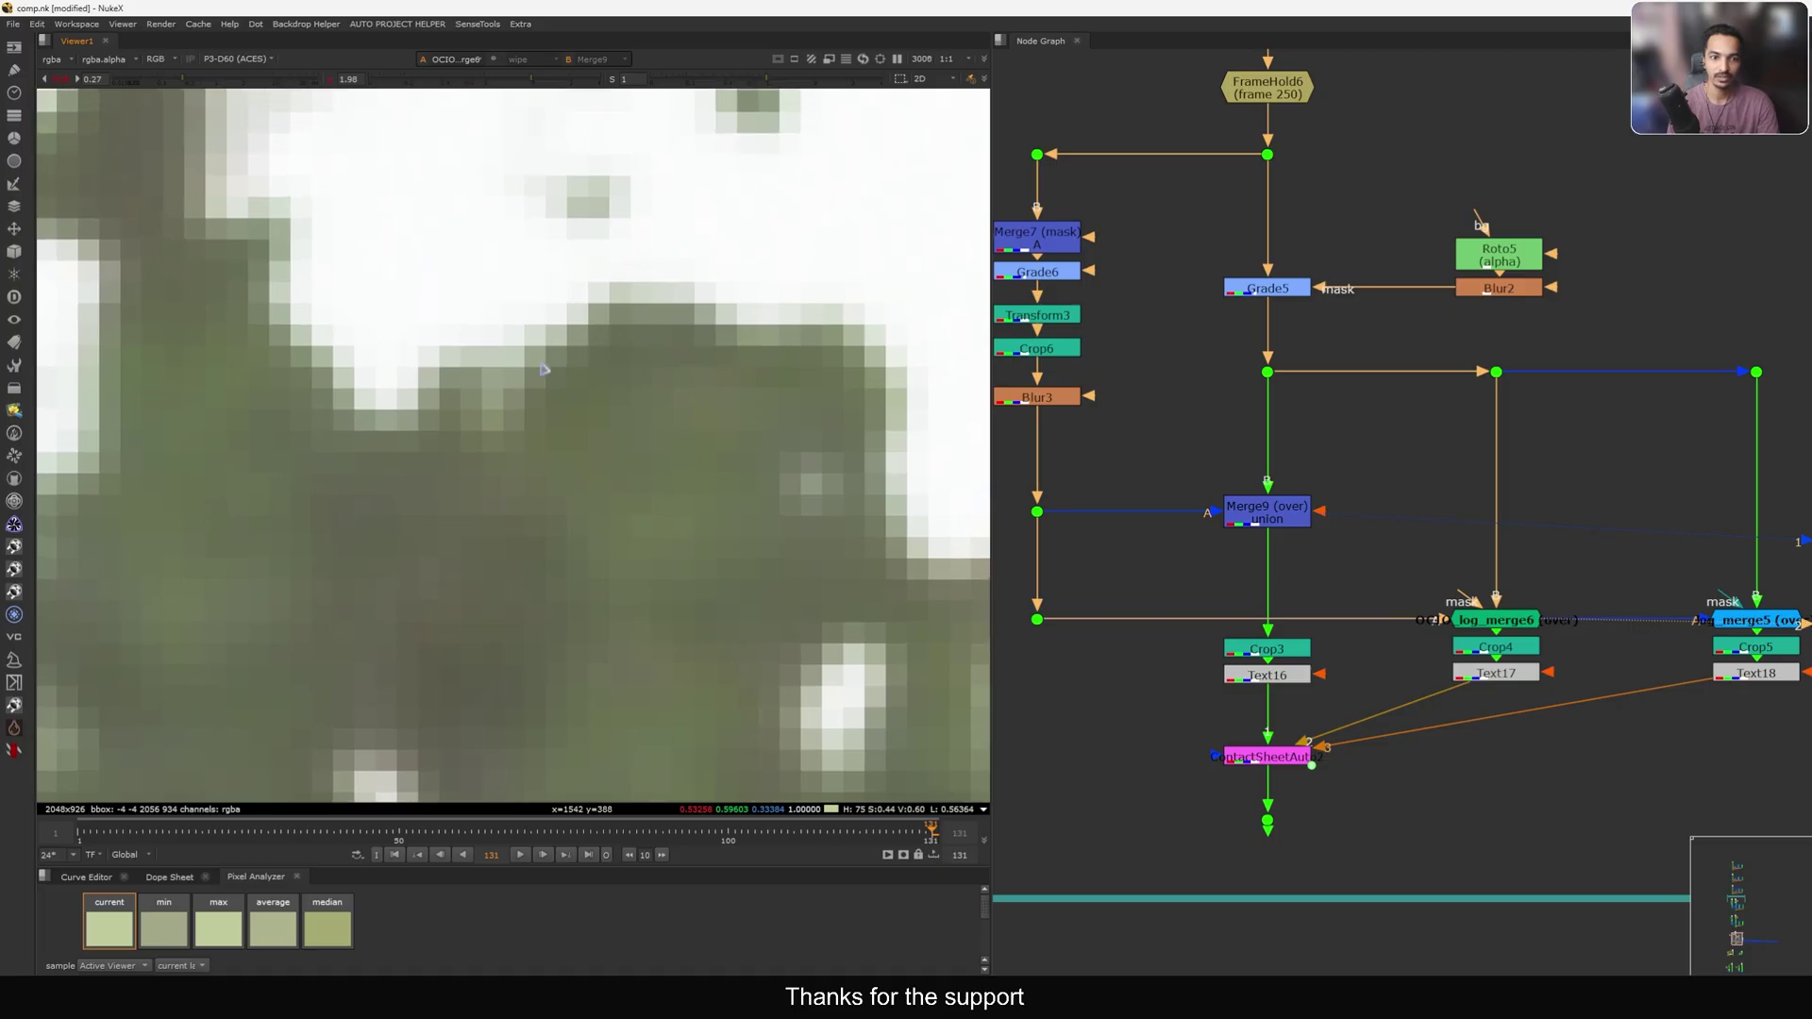
Show the log_merge5 result and examine its foliage edges against the bright sky.
{"action": "left_click", "coordinate": [1035, 512]}
{"action": "key", "text": "1"}
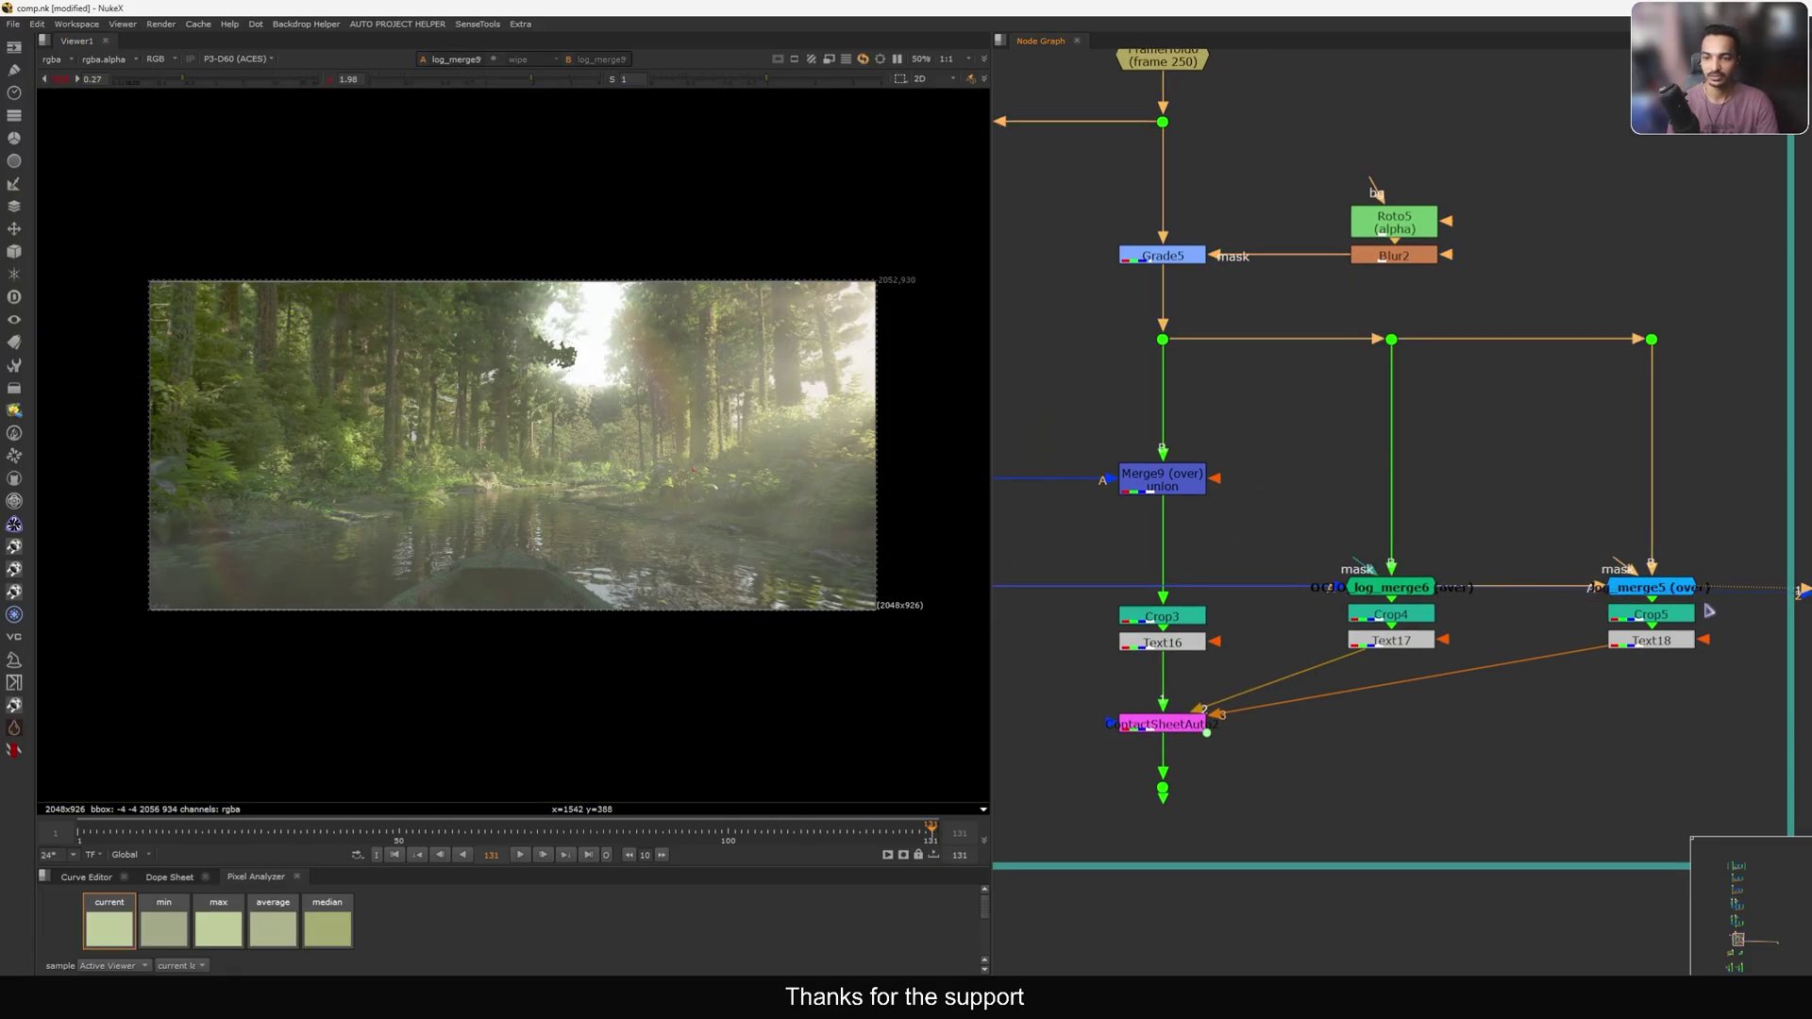
{"action": "scroll", "coordinate": [619, 350], "scroll_direction": "up", "scroll_amount": 3}
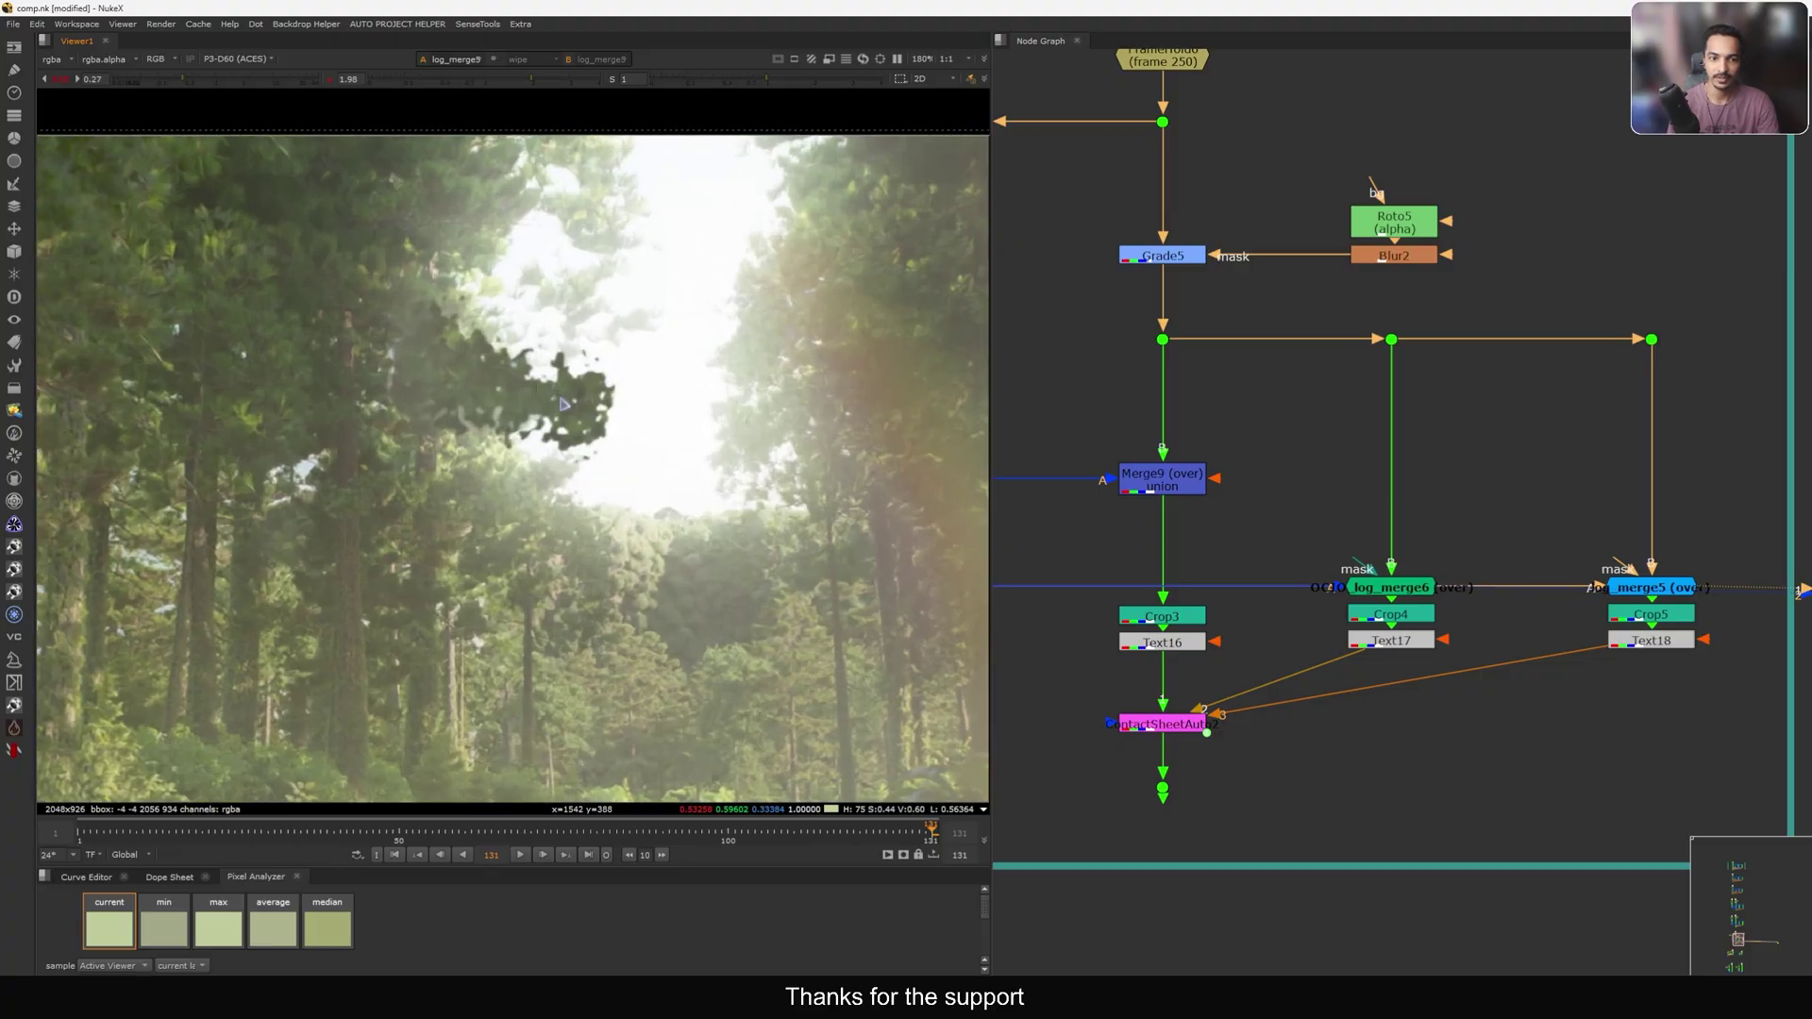
{"action": "scroll", "coordinate": [564, 403], "scroll_direction": "up", "scroll_amount": 5}
Set Blur3's size to 4.8 and compare the blurred foliage in Merge9 and OCIO log_merge6.
{"action": "middle_click_drag", "start_coordinate": [1249, 401], "coordinate": [1526, 498]}
{"action": "double_click", "coordinate": [1197, 457]}
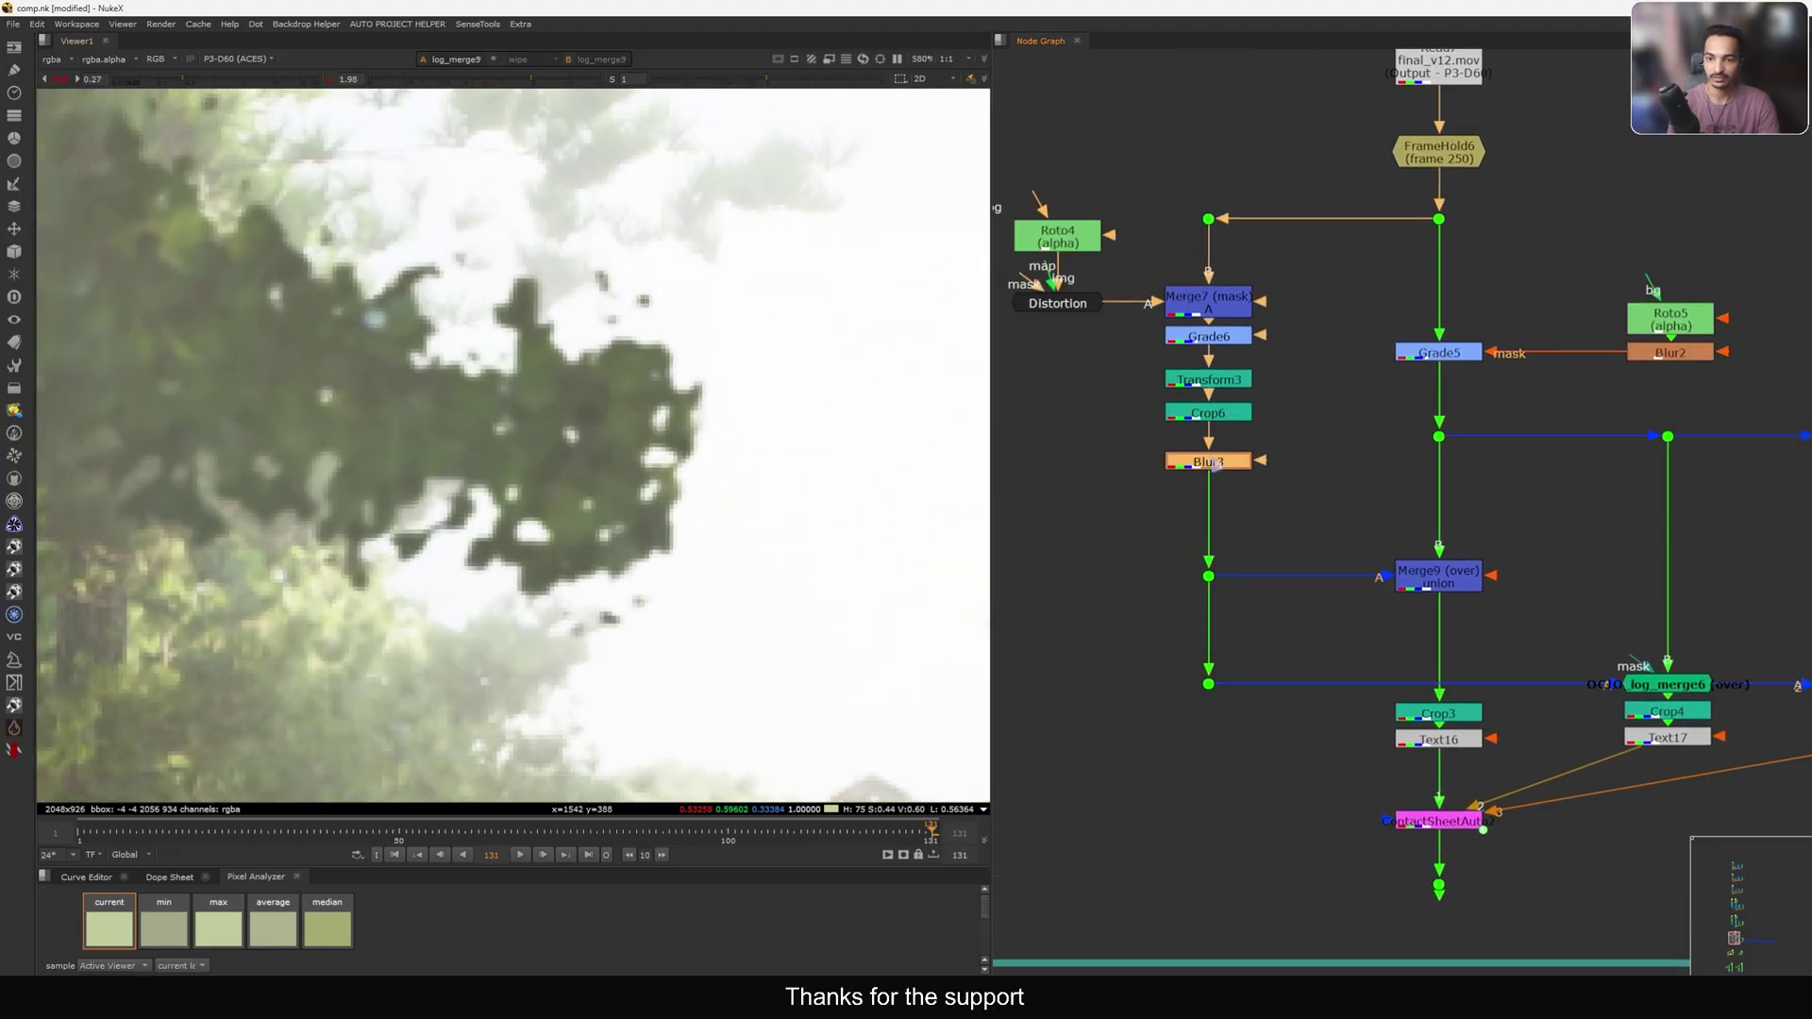
{"action": "left_click_drag", "start_coordinate": [873, 463], "coordinate": [890, 463]}
{"action": "left_click", "coordinate": [1108, 576]}
{"action": "middle_click_drag", "start_coordinate": [1149, 582], "coordinate": [1008, 550]}
{"action": "left_click", "coordinate": [1263, 543]}
{"action": "key", "text": "1"}
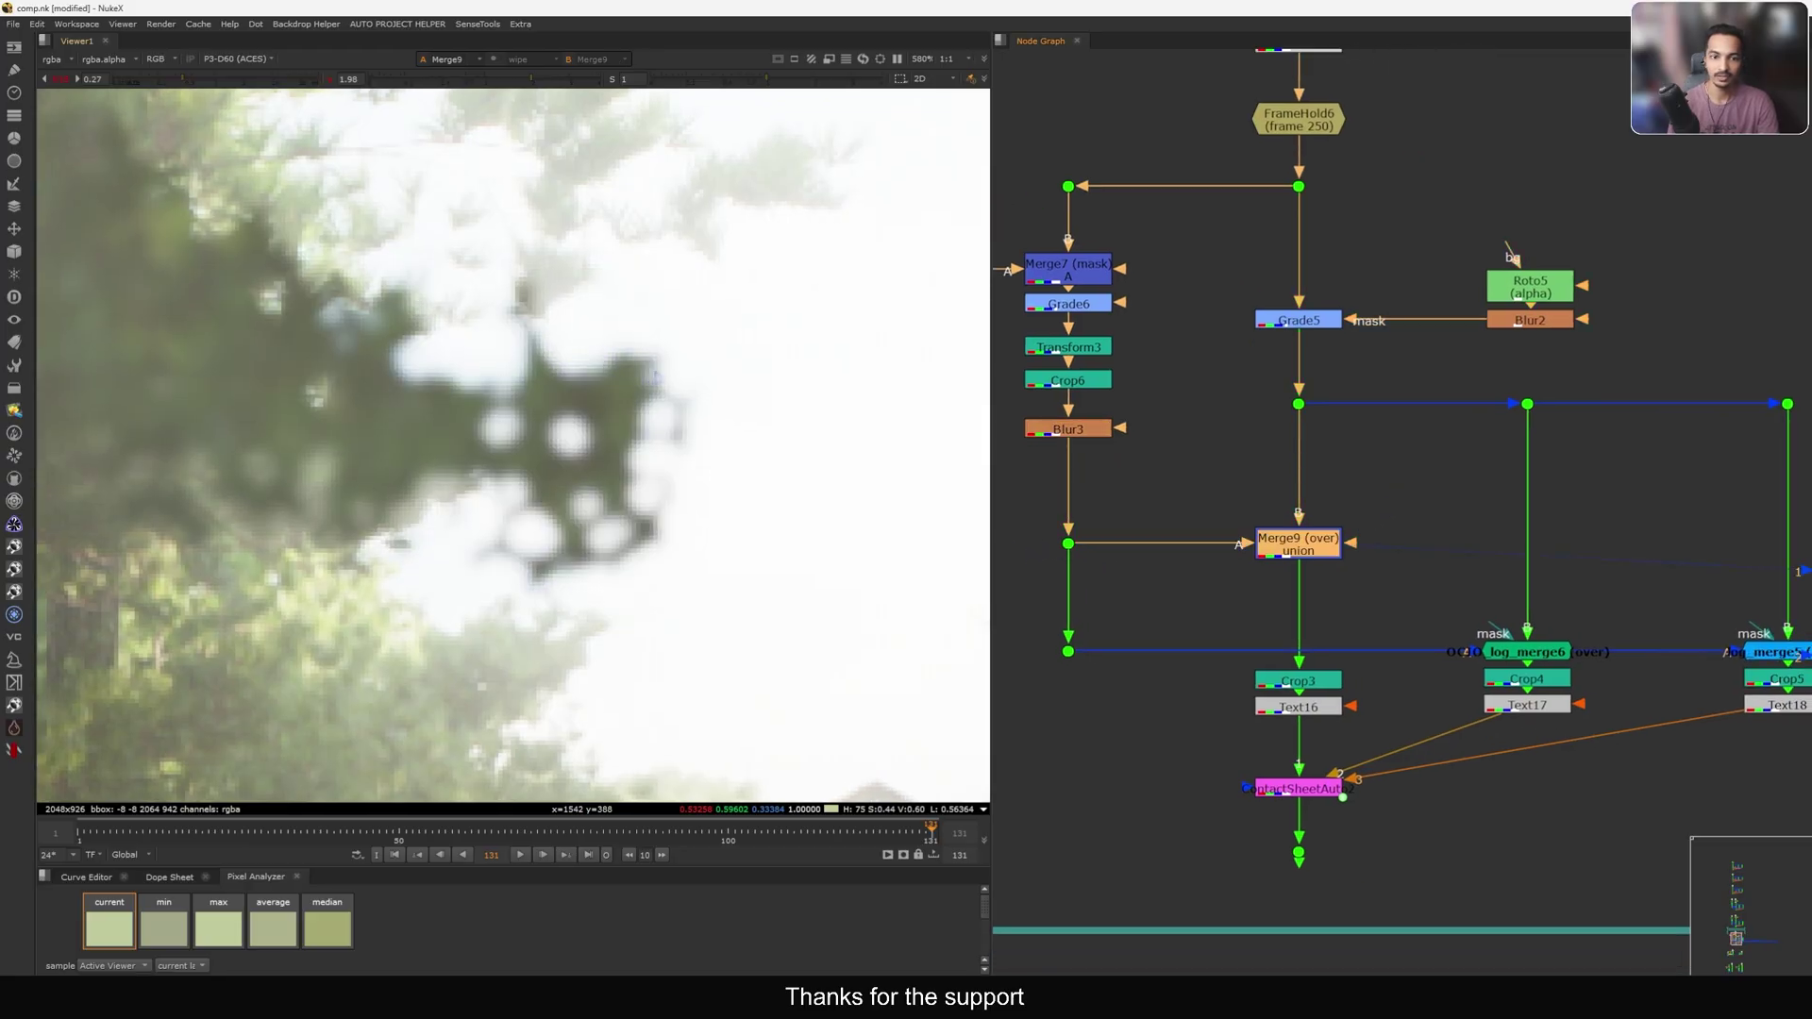
{"action": "left_click_drag", "start_coordinate": [1520, 651], "coordinate": [1515, 651]}
{"action": "key", "text": "1"}
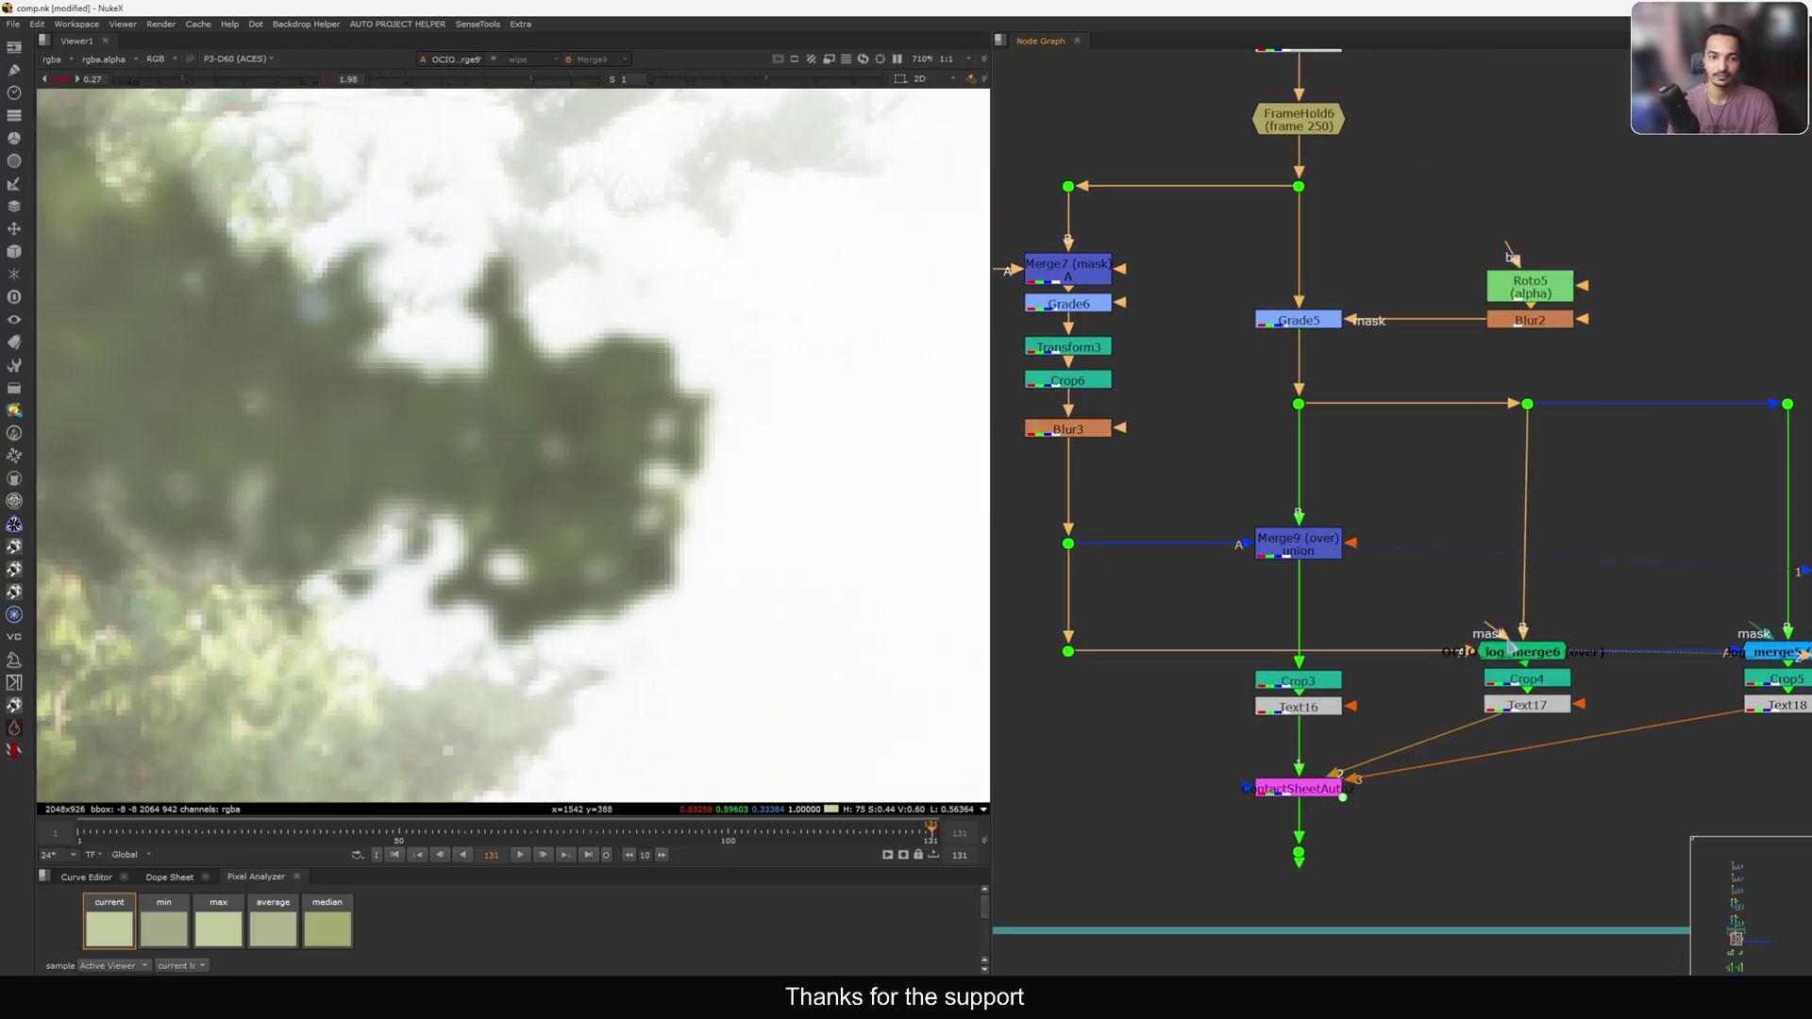
Set Blur3's size to 8.6 and compare the softer foliage in Merge9 and OCIO log_merge6.
{"action": "double_click", "coordinate": [1084, 431]}
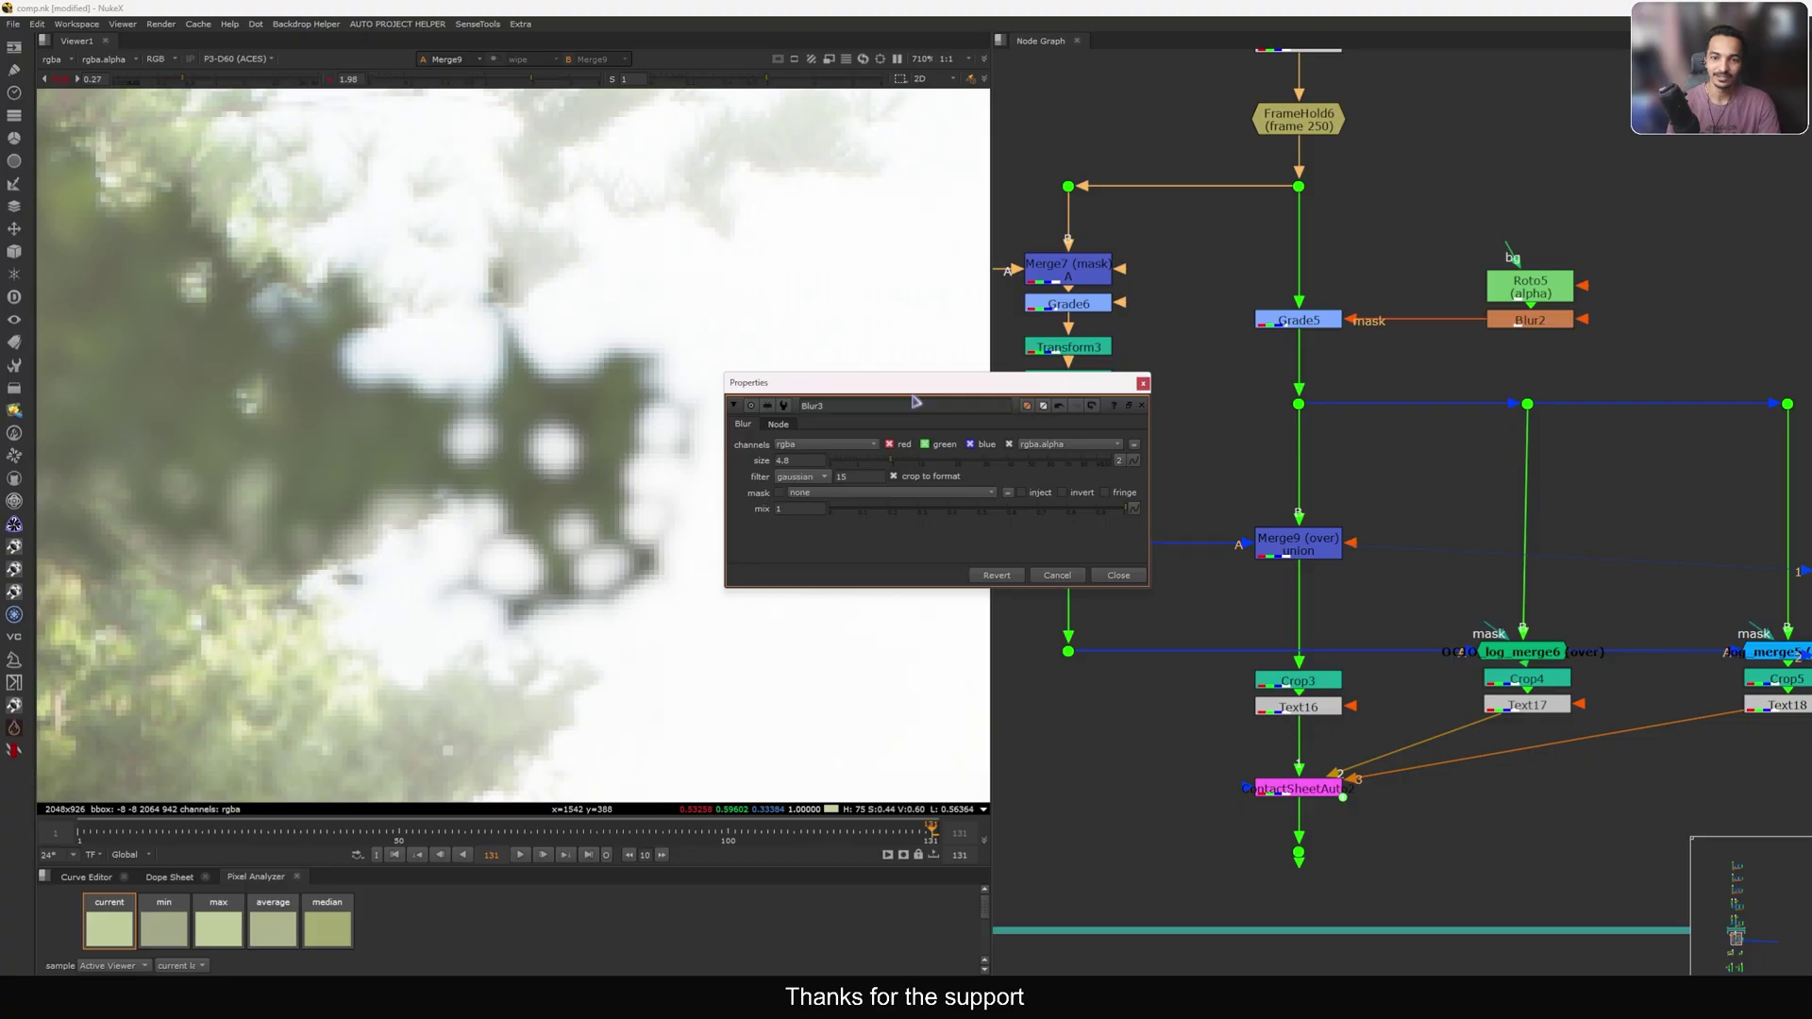
{"action": "left_click_drag", "start_coordinate": [916, 401], "coordinate": [1028, 359]}
{"action": "mouse_move", "coordinate": [1009, 426]}
{"action": "left_mouse_down"}
{"action": "mouse_move", "coordinate": [1056, 421]}
{"action": "mouse_move", "coordinate": [1023, 421]}
{"action": "mouse_move", "coordinate": [1036, 434]}
{"action": "left_mouse_up"}
{"action": "left_click", "coordinate": [1218, 531]}
{"action": "left_click", "coordinate": [1135, 446]}
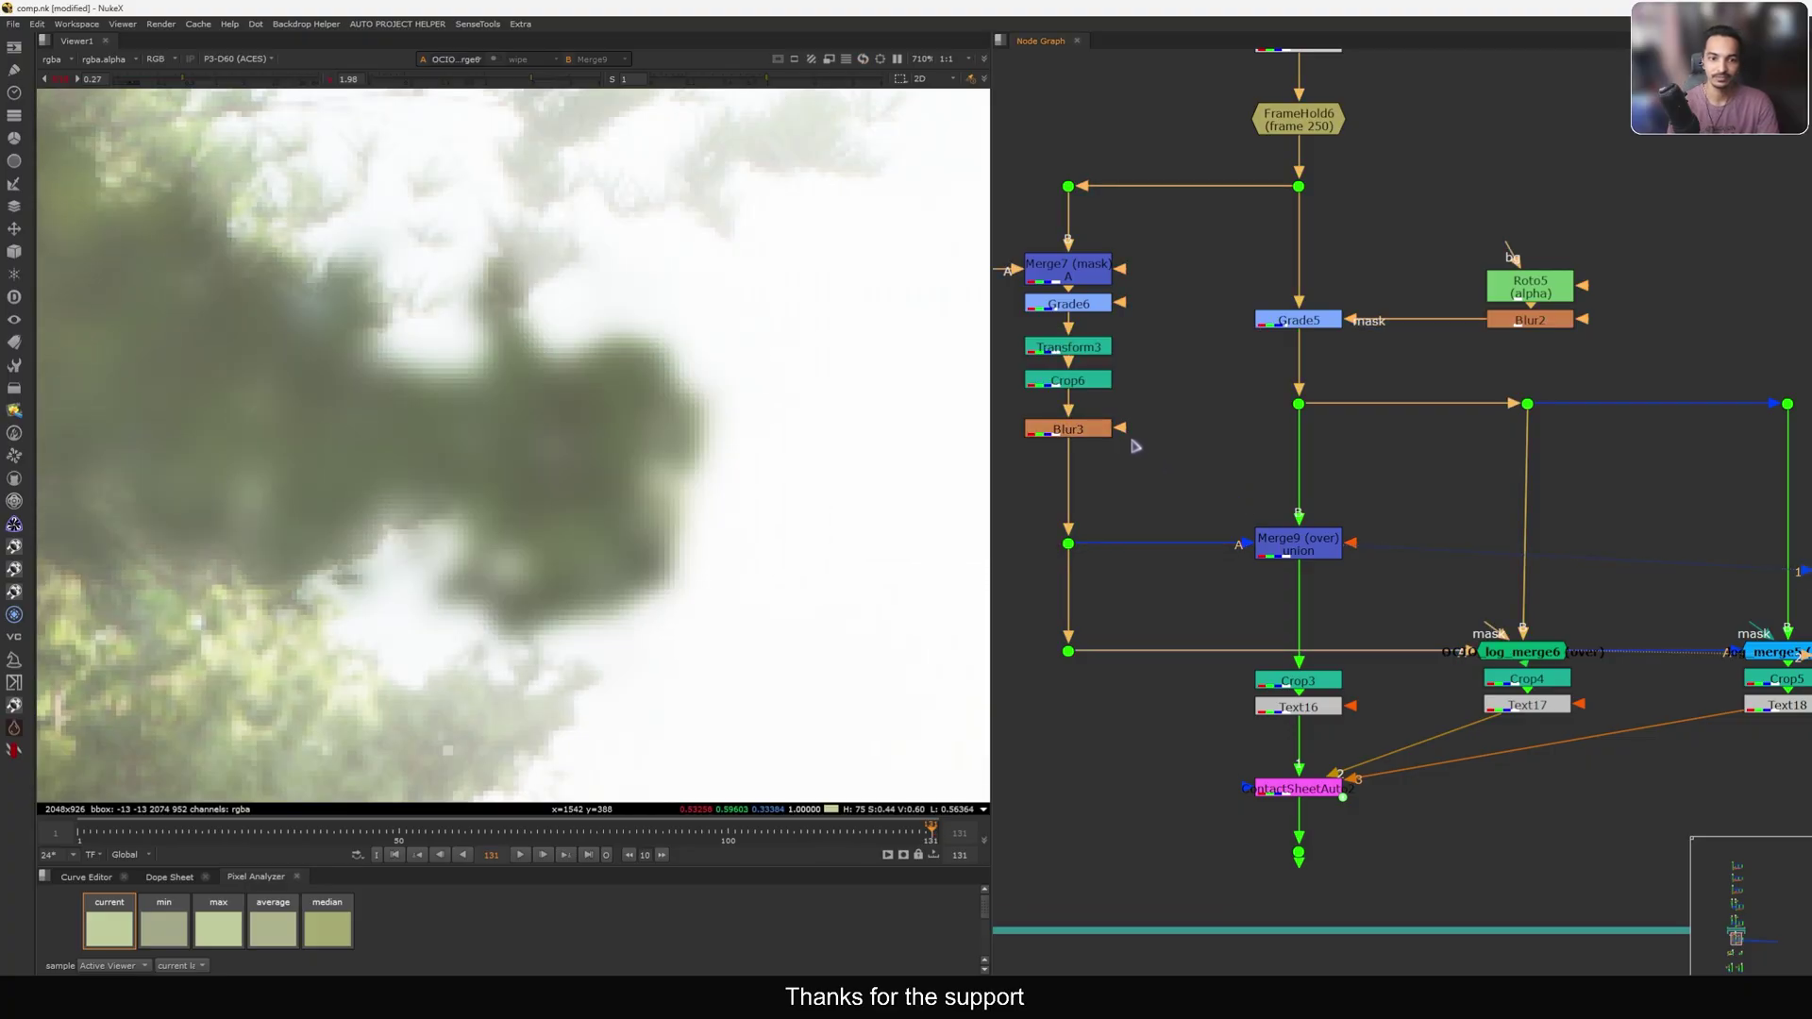
{"action": "scroll", "coordinate": [699, 431], "scroll_direction": "down", "scroll_amount": 5}
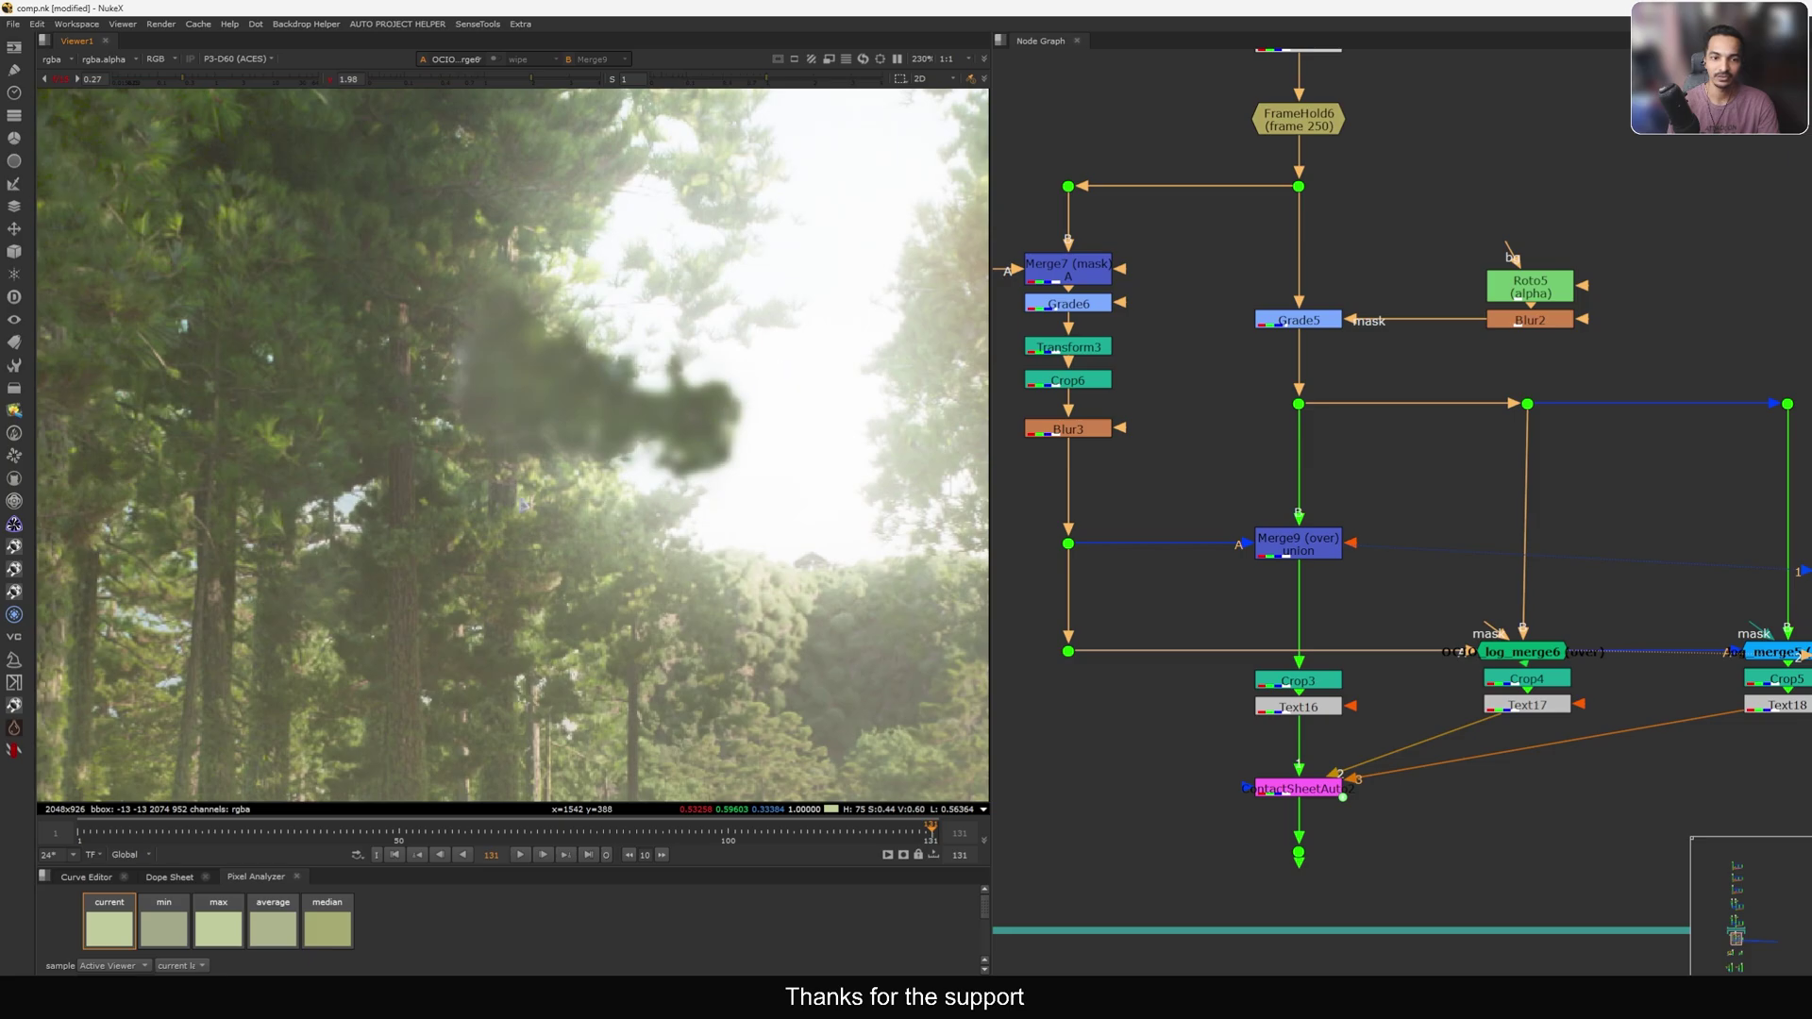
{"action": "scroll", "coordinate": [774, 401], "scroll_direction": "up", "scroll_amount": 1}
Try limiting Blur3 to the rgb channels and examine the foliage edges in the OCIO log merge.
{"action": "double_click", "coordinate": [1066, 432]}
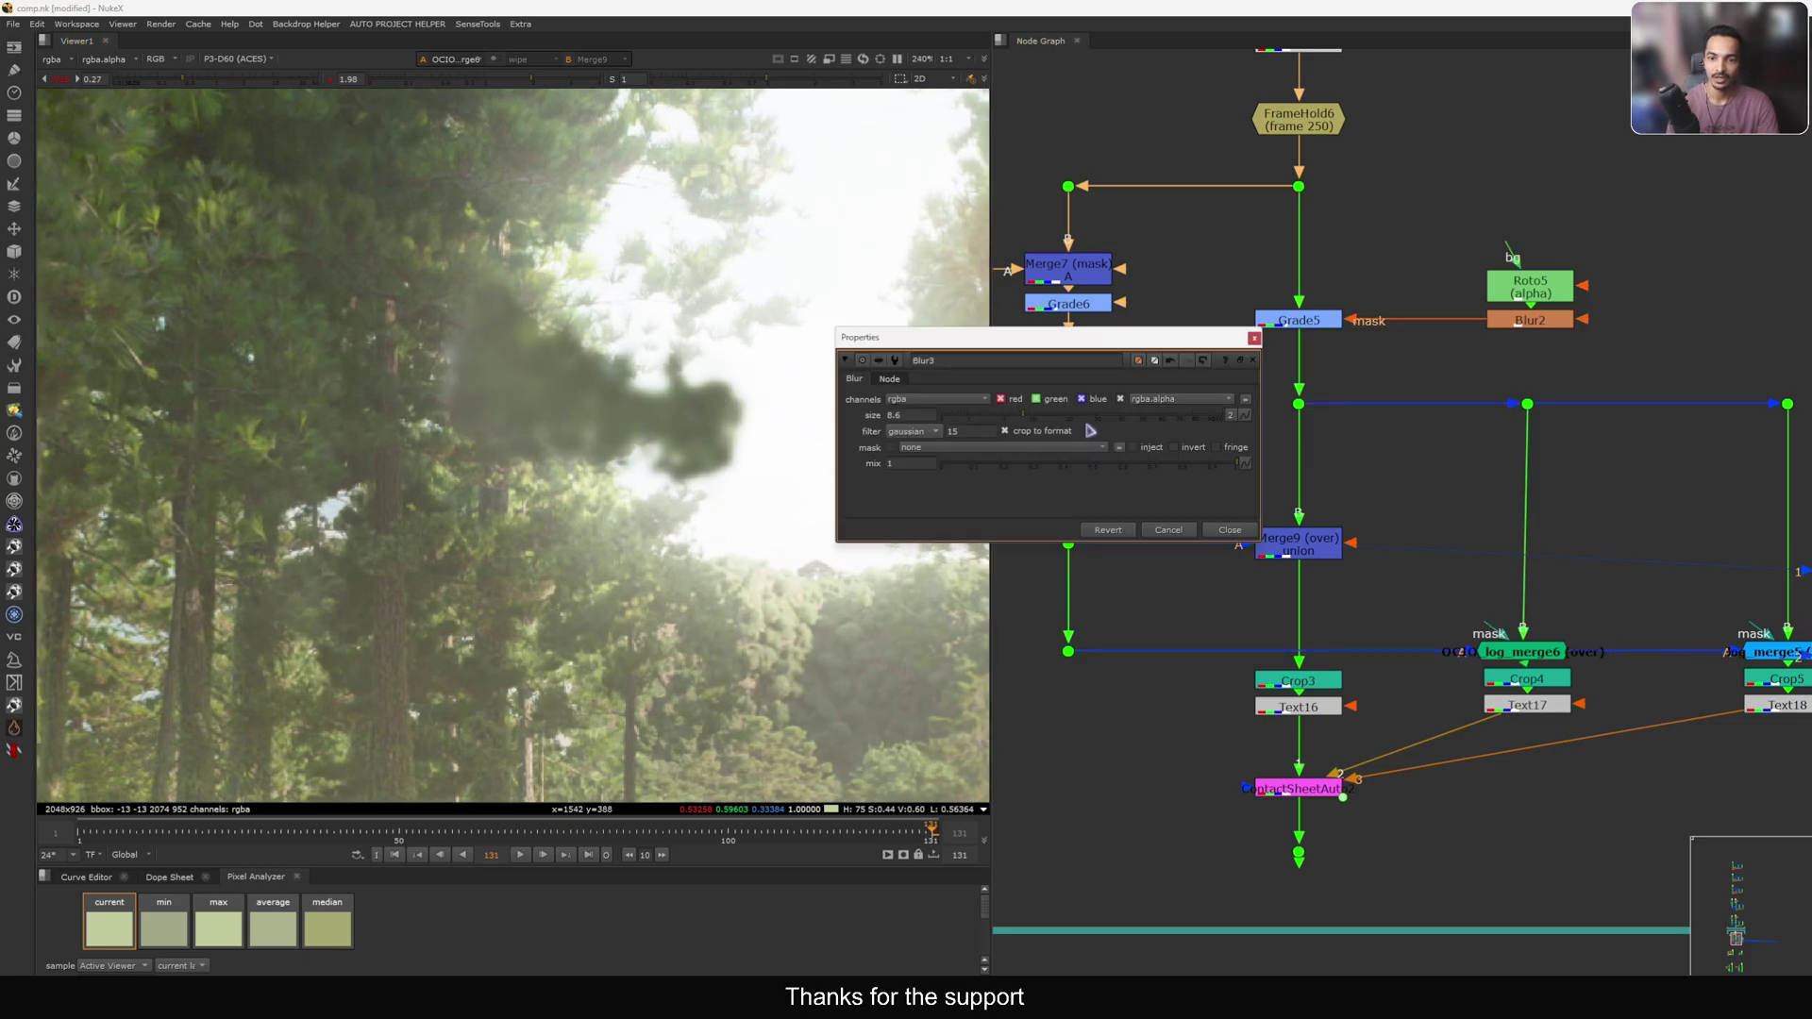
{"action": "left_click_drag", "start_coordinate": [1004, 338], "coordinate": [1175, 276]}
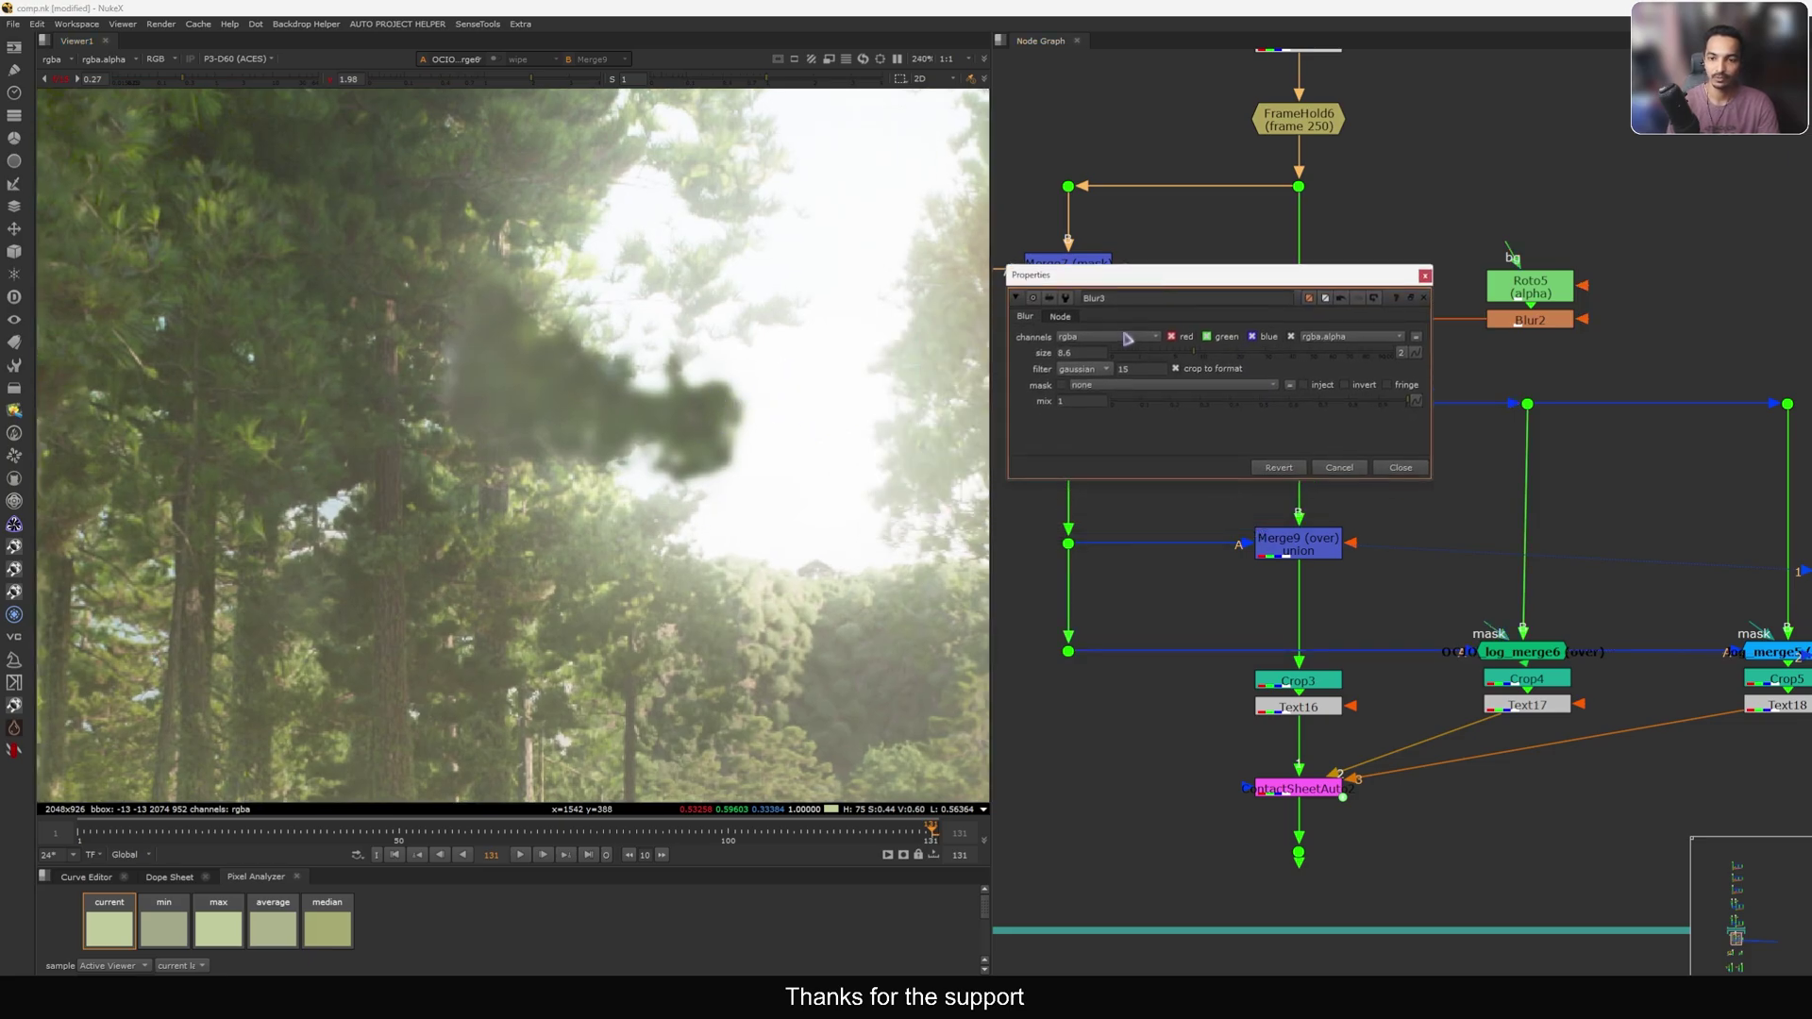
{"action": "left_click", "coordinate": [1096, 340]}
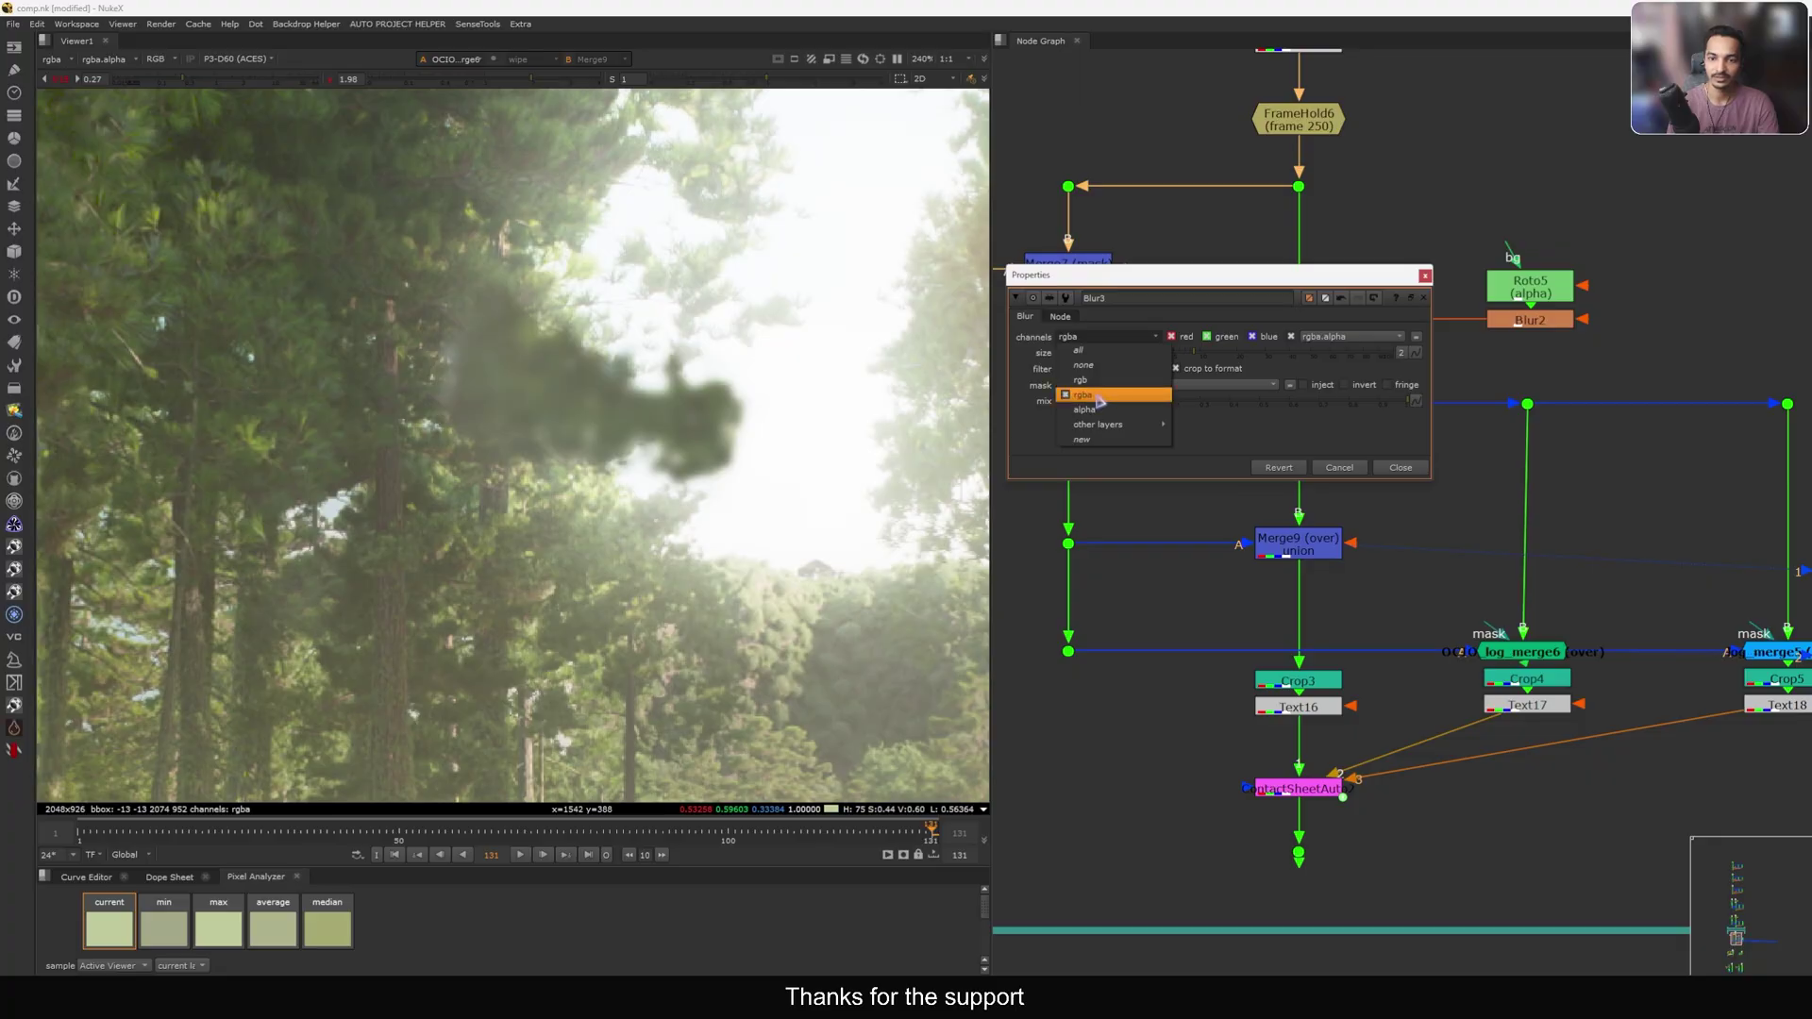
{"action": "left_click", "coordinate": [1084, 379]}
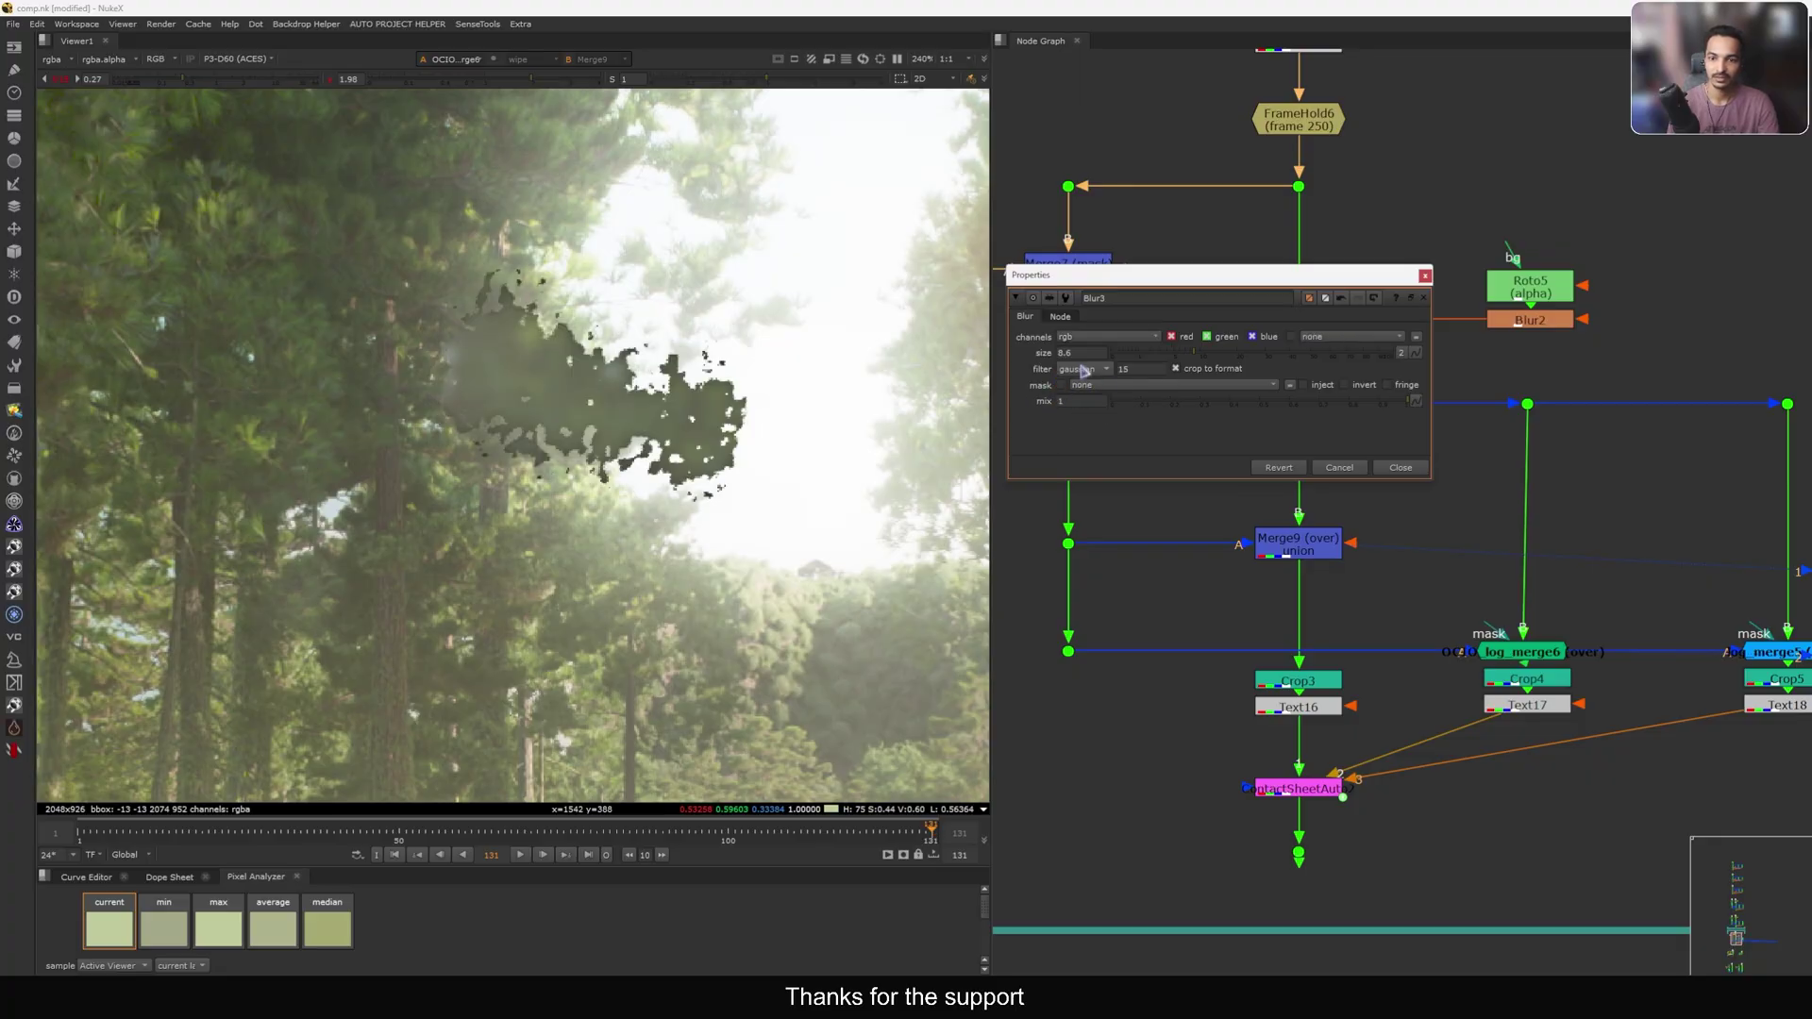
{"action": "scroll", "coordinate": [737, 406], "scroll_direction": "up", "scroll_amount": 3}
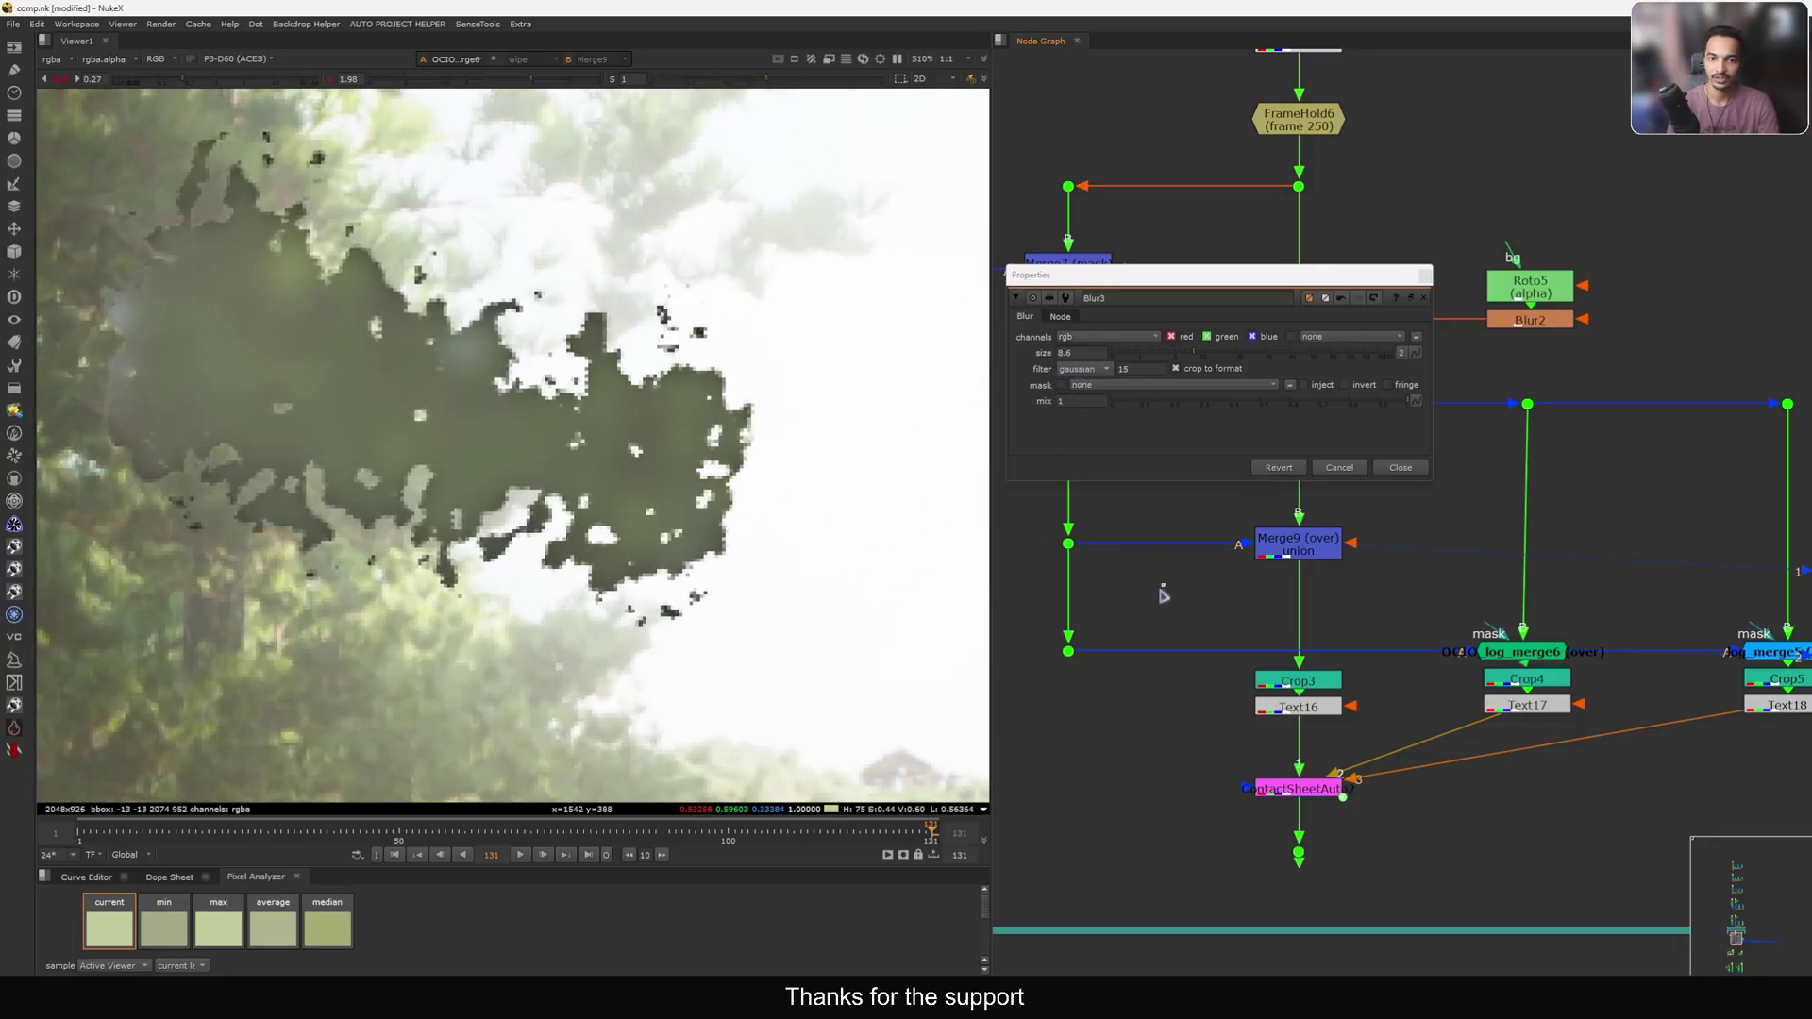
Try disabling the unpre and pre option on OCIO log_merge6.
{"action": "left_click", "coordinate": [1406, 581]}
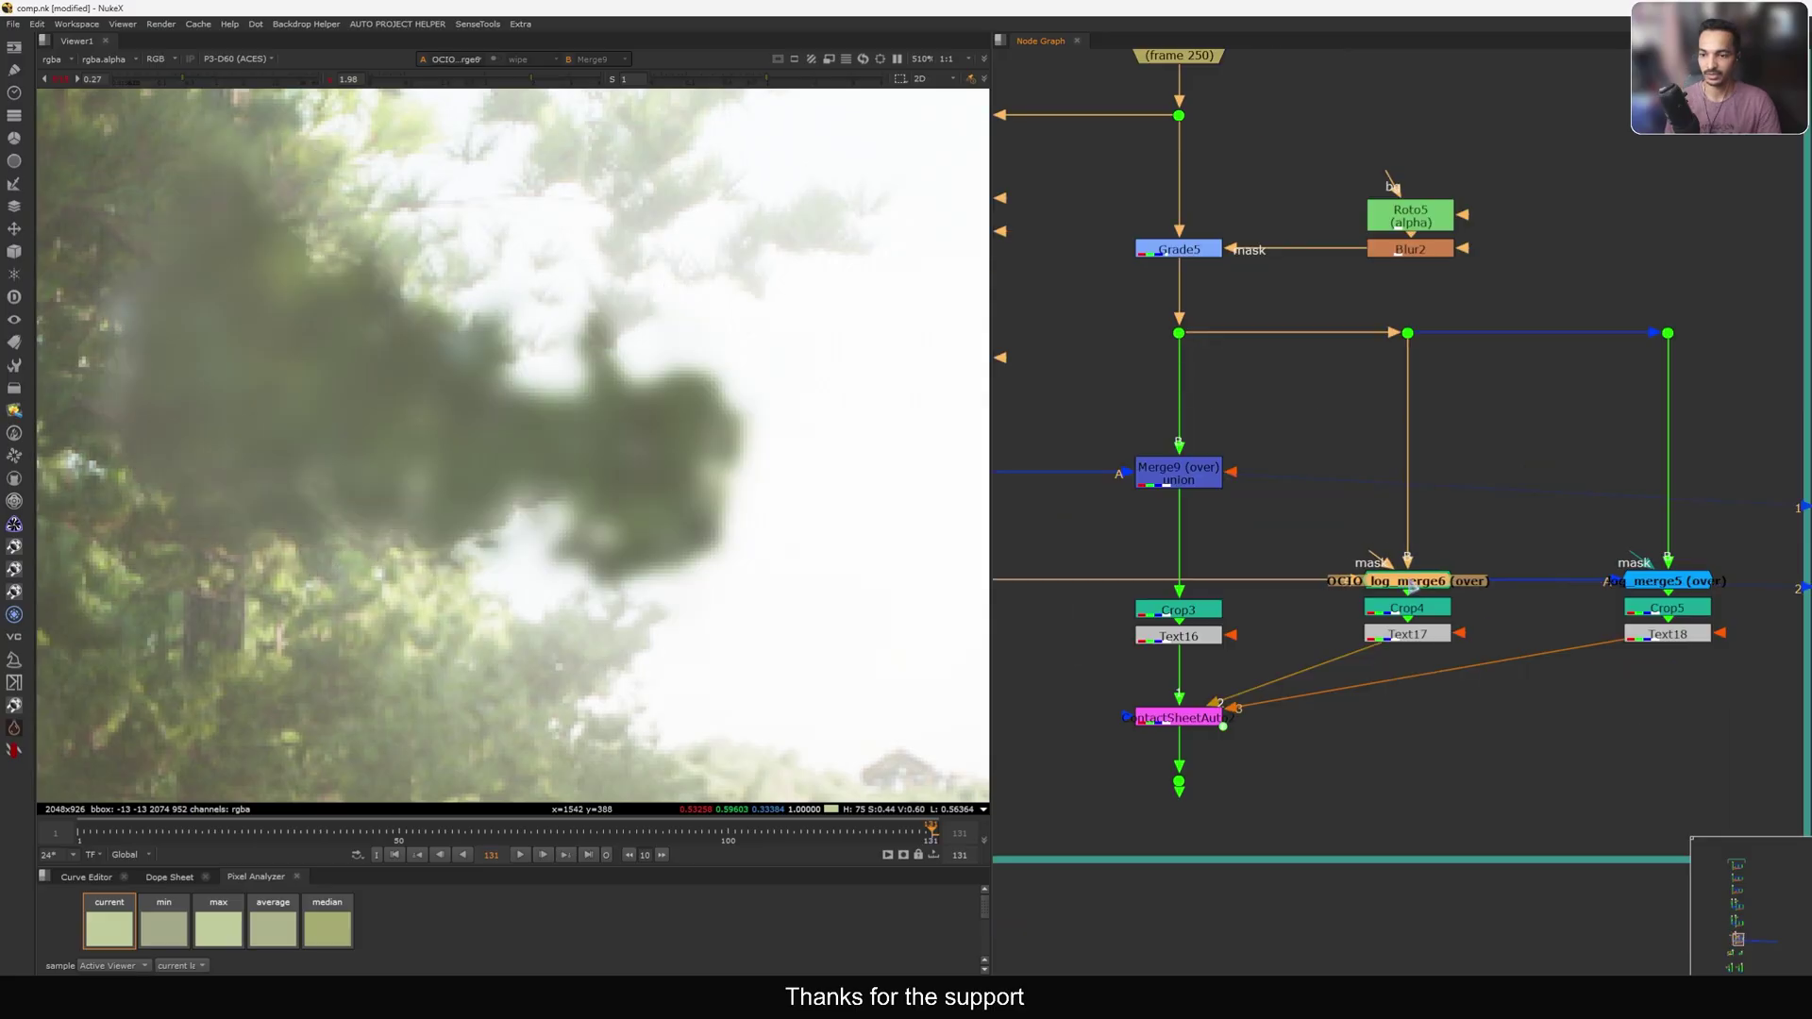
{"action": "double_click", "coordinate": [1408, 580]}
{"action": "left_click_drag", "start_coordinate": [1101, 460], "coordinate": [1138, 284]}
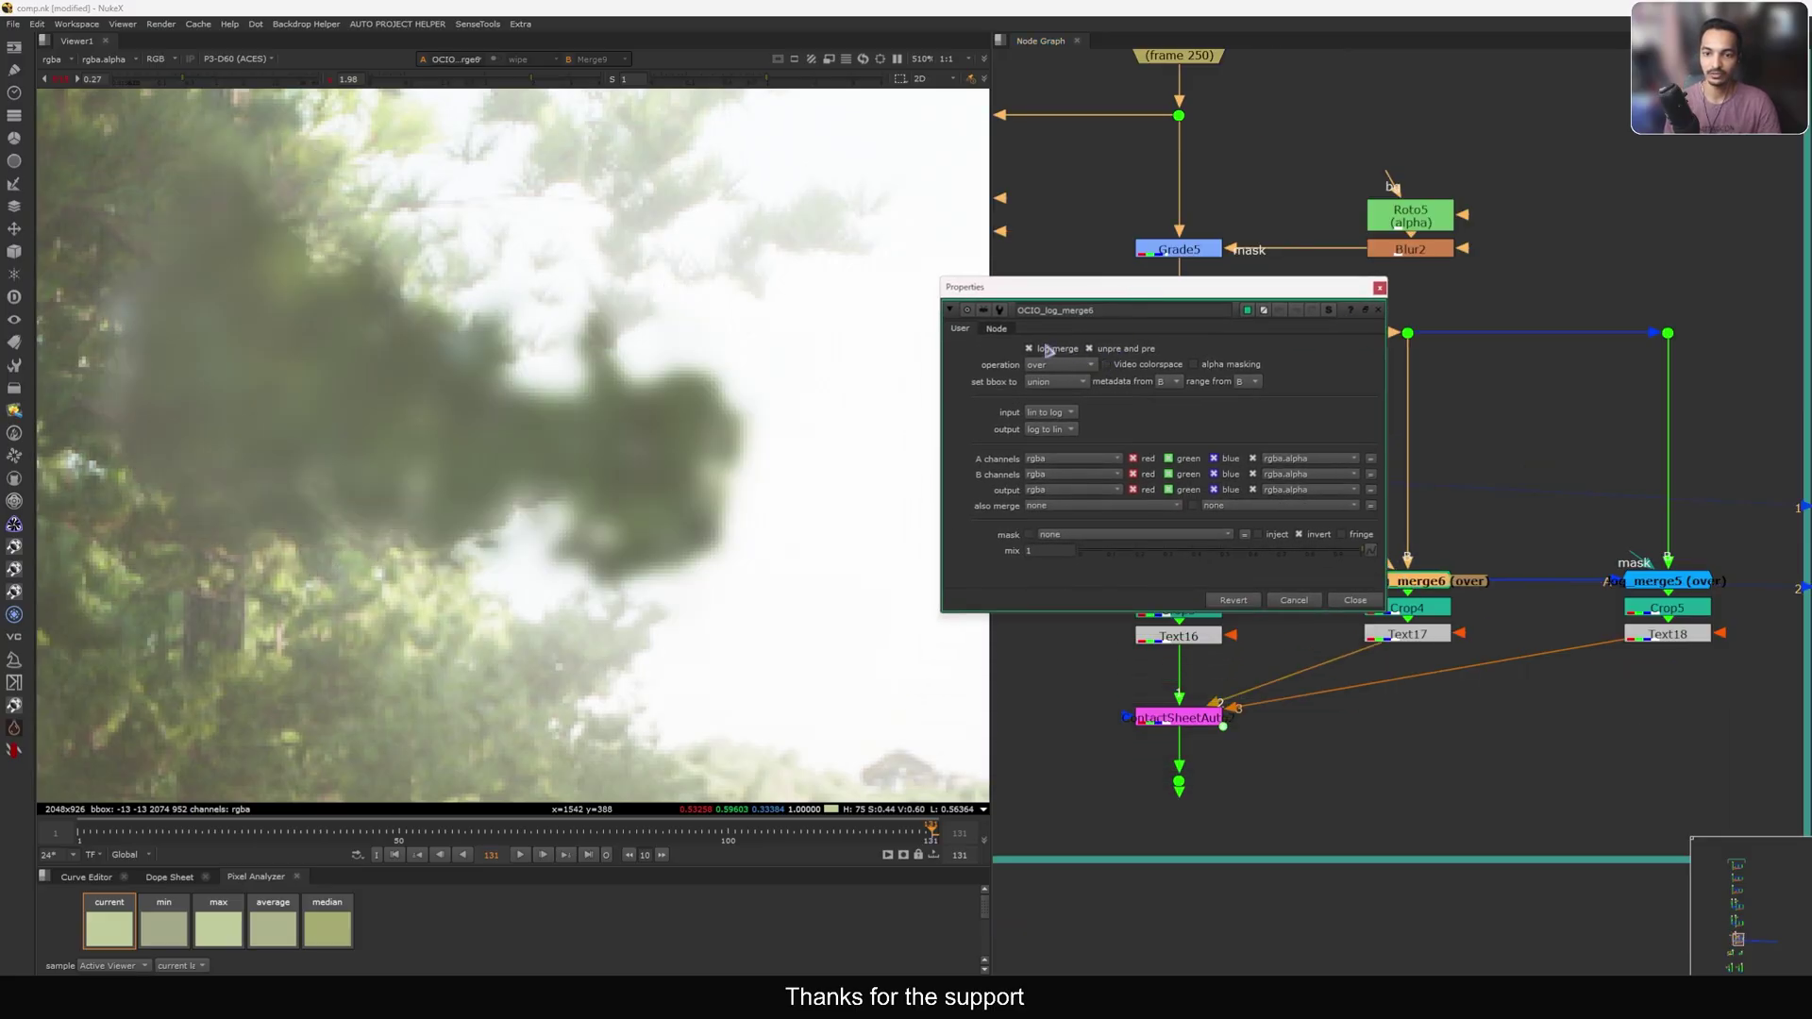
{"action": "left_click", "coordinate": [1110, 351]}
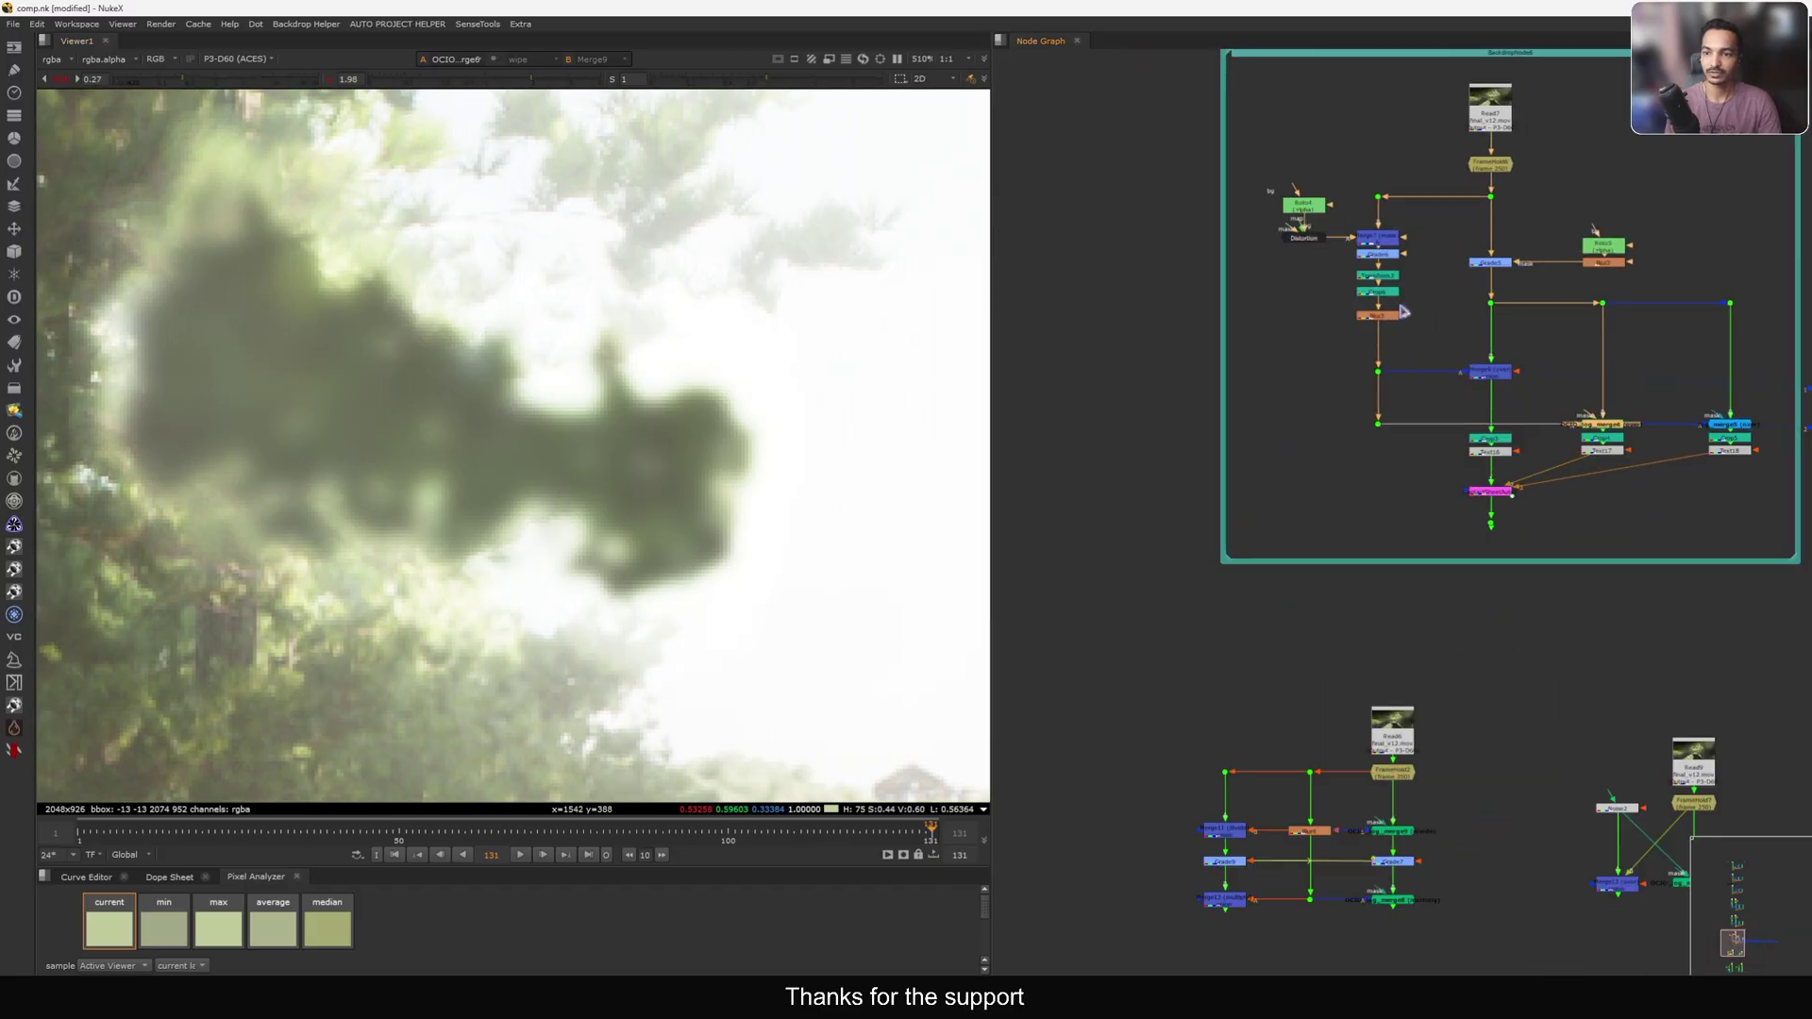
Show Crop6's alpha channel, reset the viewer gain and gamma to 1, and inspect the matte edges.
{"action": "left_click", "coordinate": [1378, 290]}
{"action": "key", "text": "1"}
{"action": "key", "text": "f"}
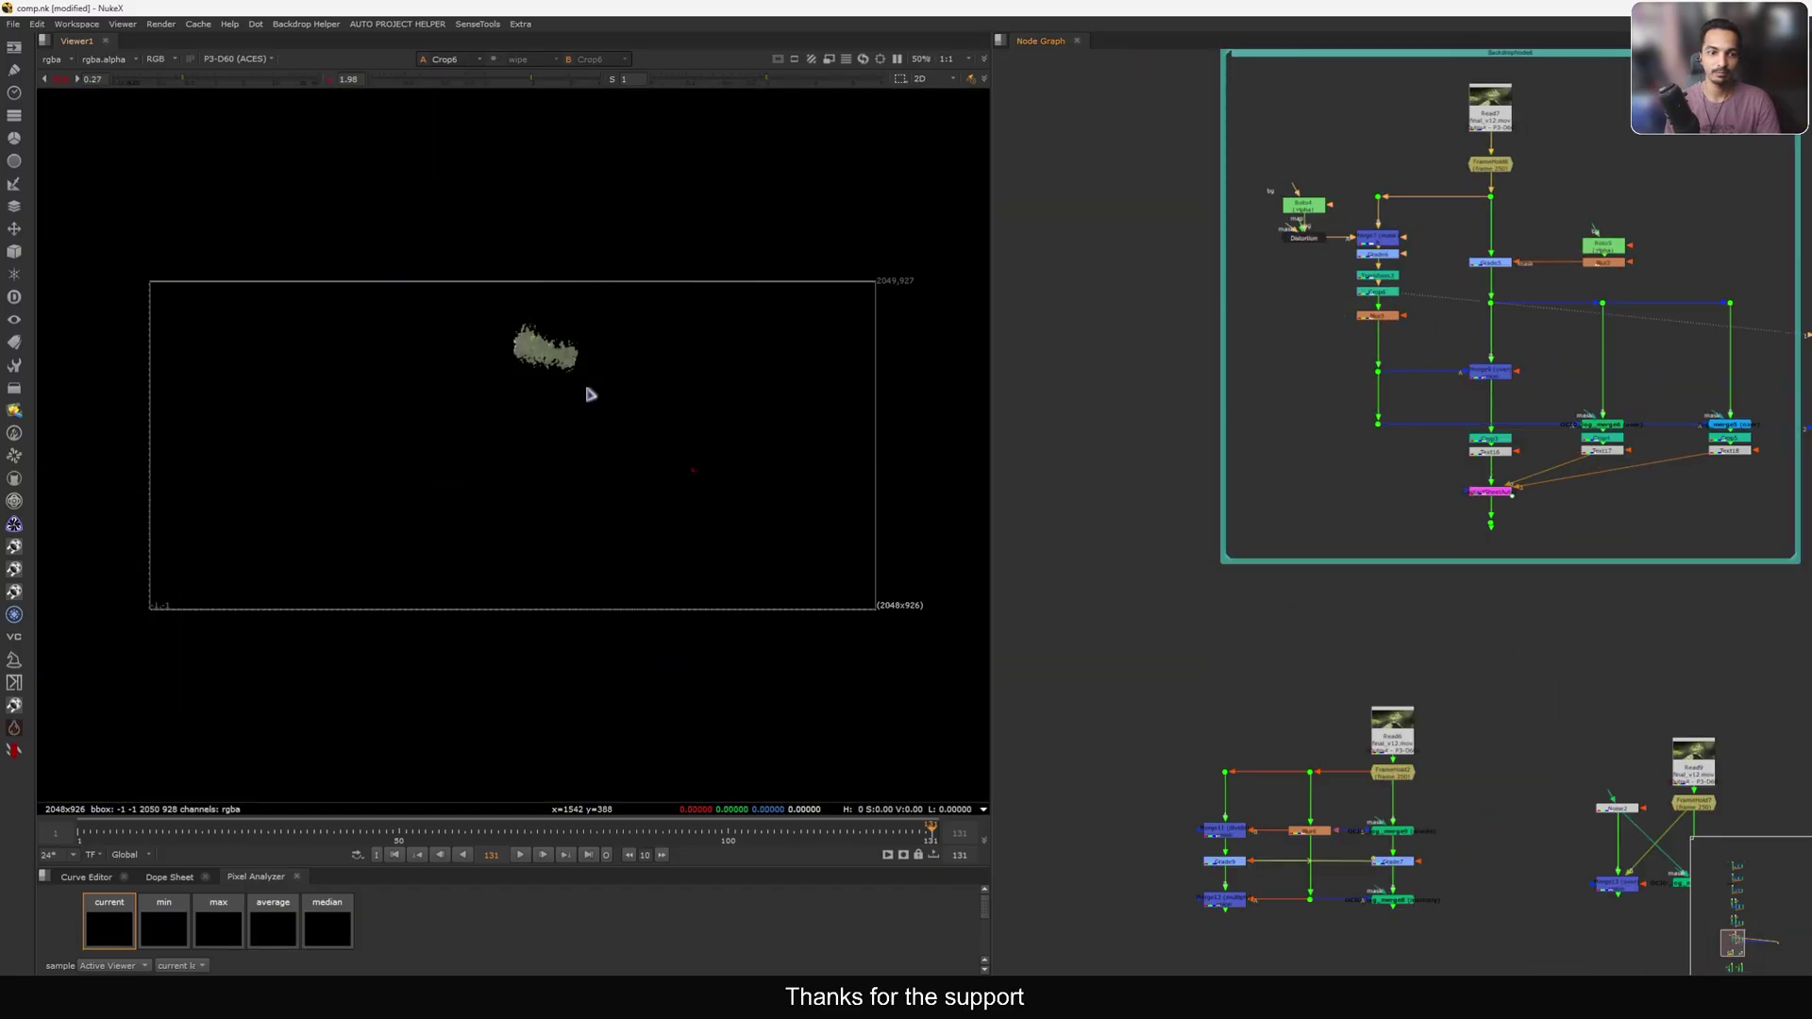
{"action": "key", "text": "a"}
{"action": "scroll", "coordinate": [553, 352], "scroll_direction": "up", "scroll_amount": 5}
{"action": "left_click", "coordinate": [422, 82], "text": "ctrl"}
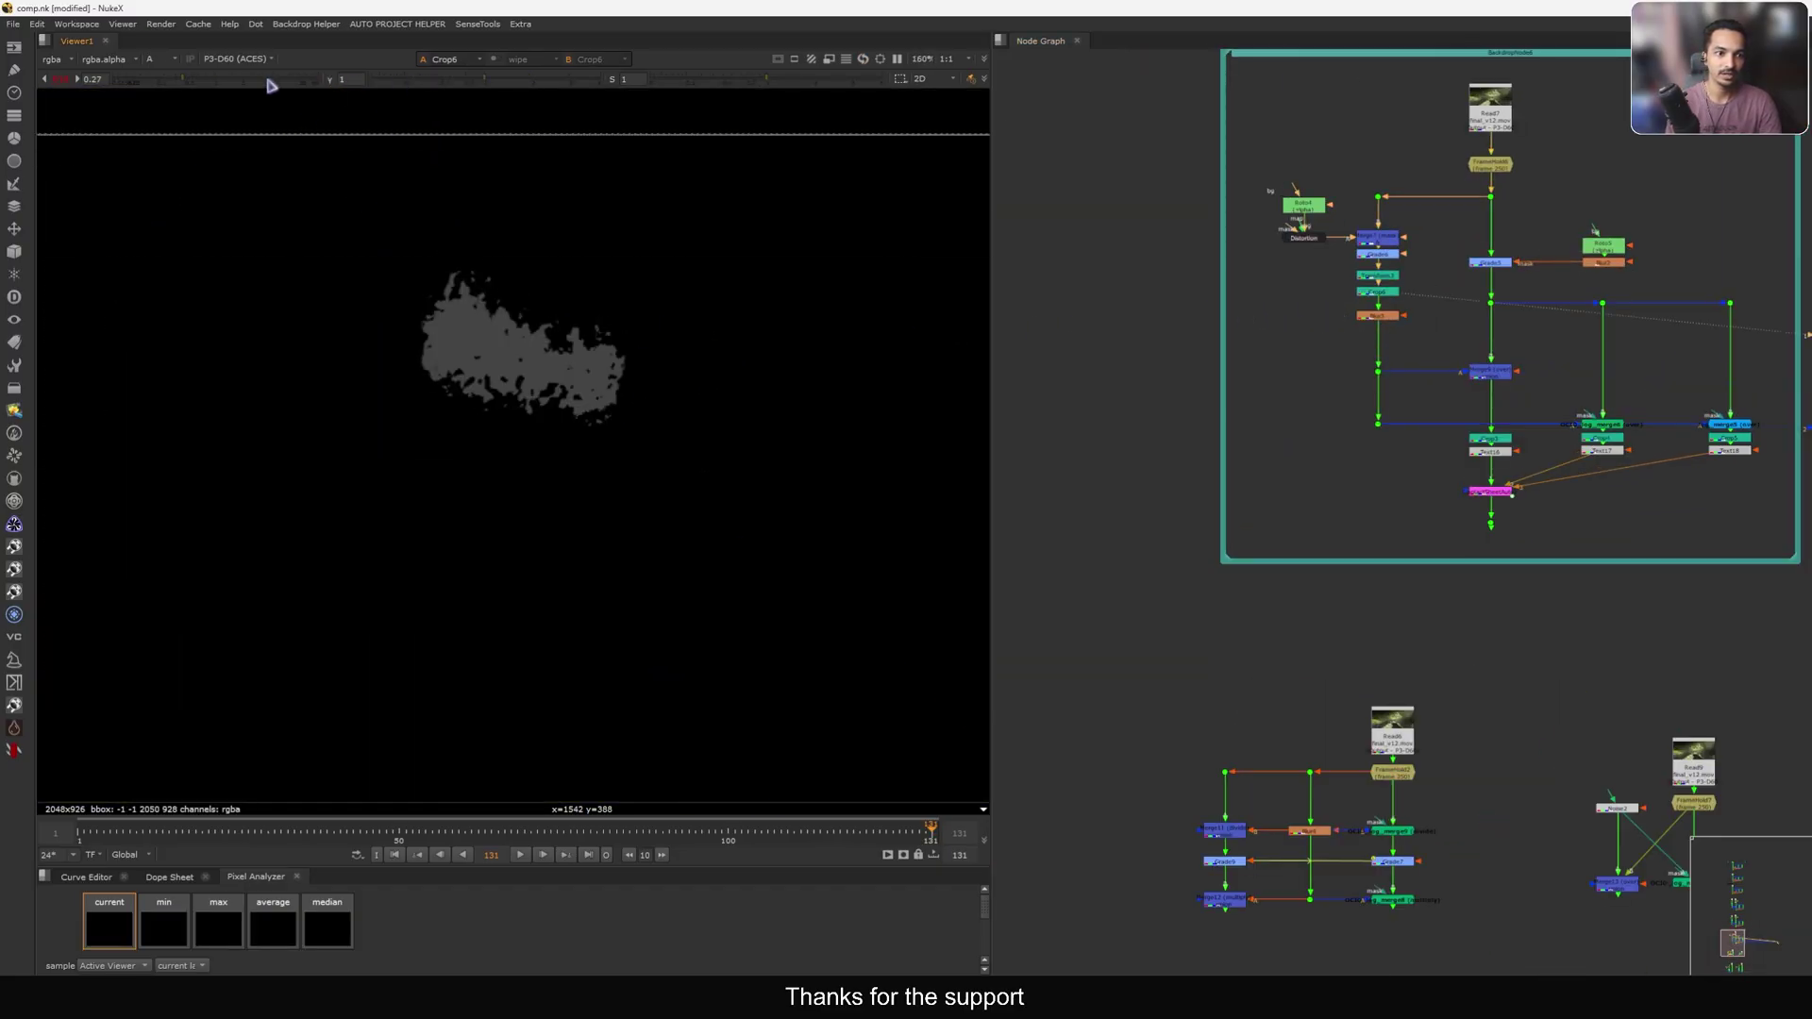
{"action": "left_click", "coordinate": [268, 80], "text": "ctrl"}
{"action": "scroll", "coordinate": [585, 341], "scroll_direction": "up", "scroll_amount": 6}
{"action": "scroll", "coordinate": [1367, 346], "scroll_direction": "up", "scroll_amount": 1}
Show the foliage alpha after Blur3, toggling Blur3 off and on to compare.
{"action": "left_click", "coordinate": [1380, 378]}
{"action": "key", "text": "1"}
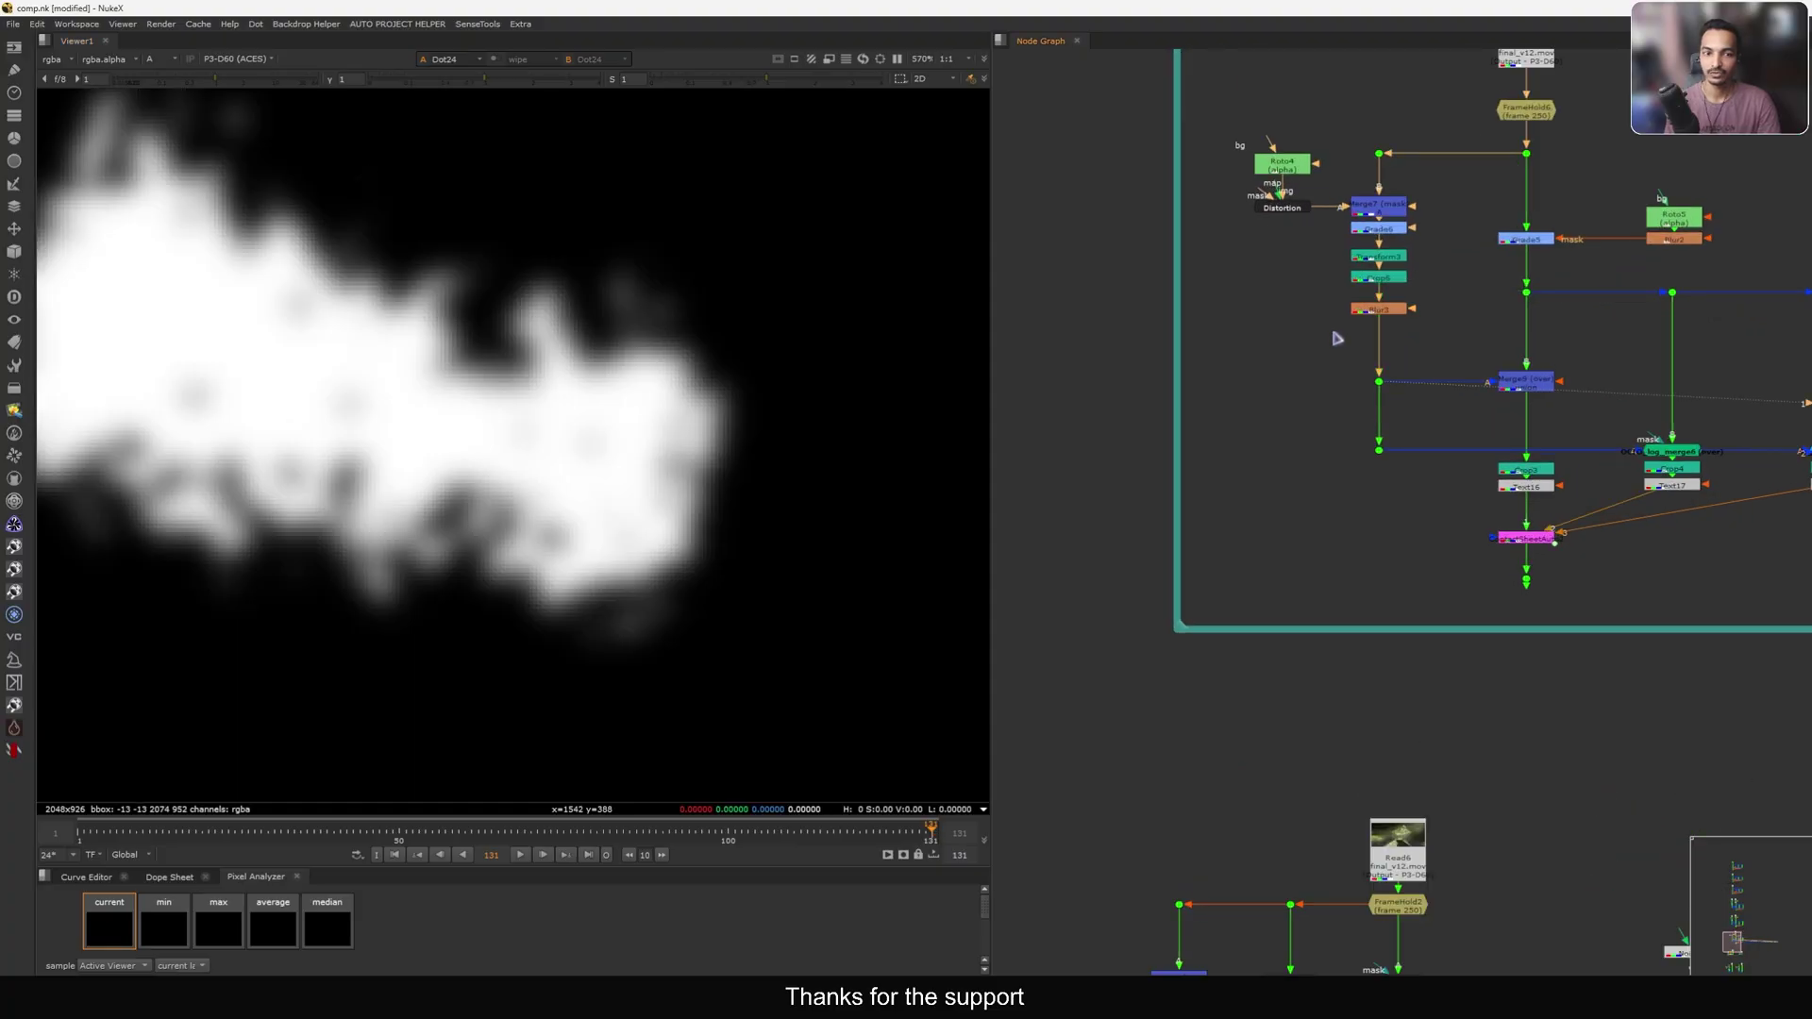
{"action": "scroll", "coordinate": [1337, 335], "scroll_direction": "up", "scroll_amount": 4}
{"action": "left_click", "coordinate": [1448, 289]}
{"action": "key", "text": "d"}
{"action": "key", "text": "d"}
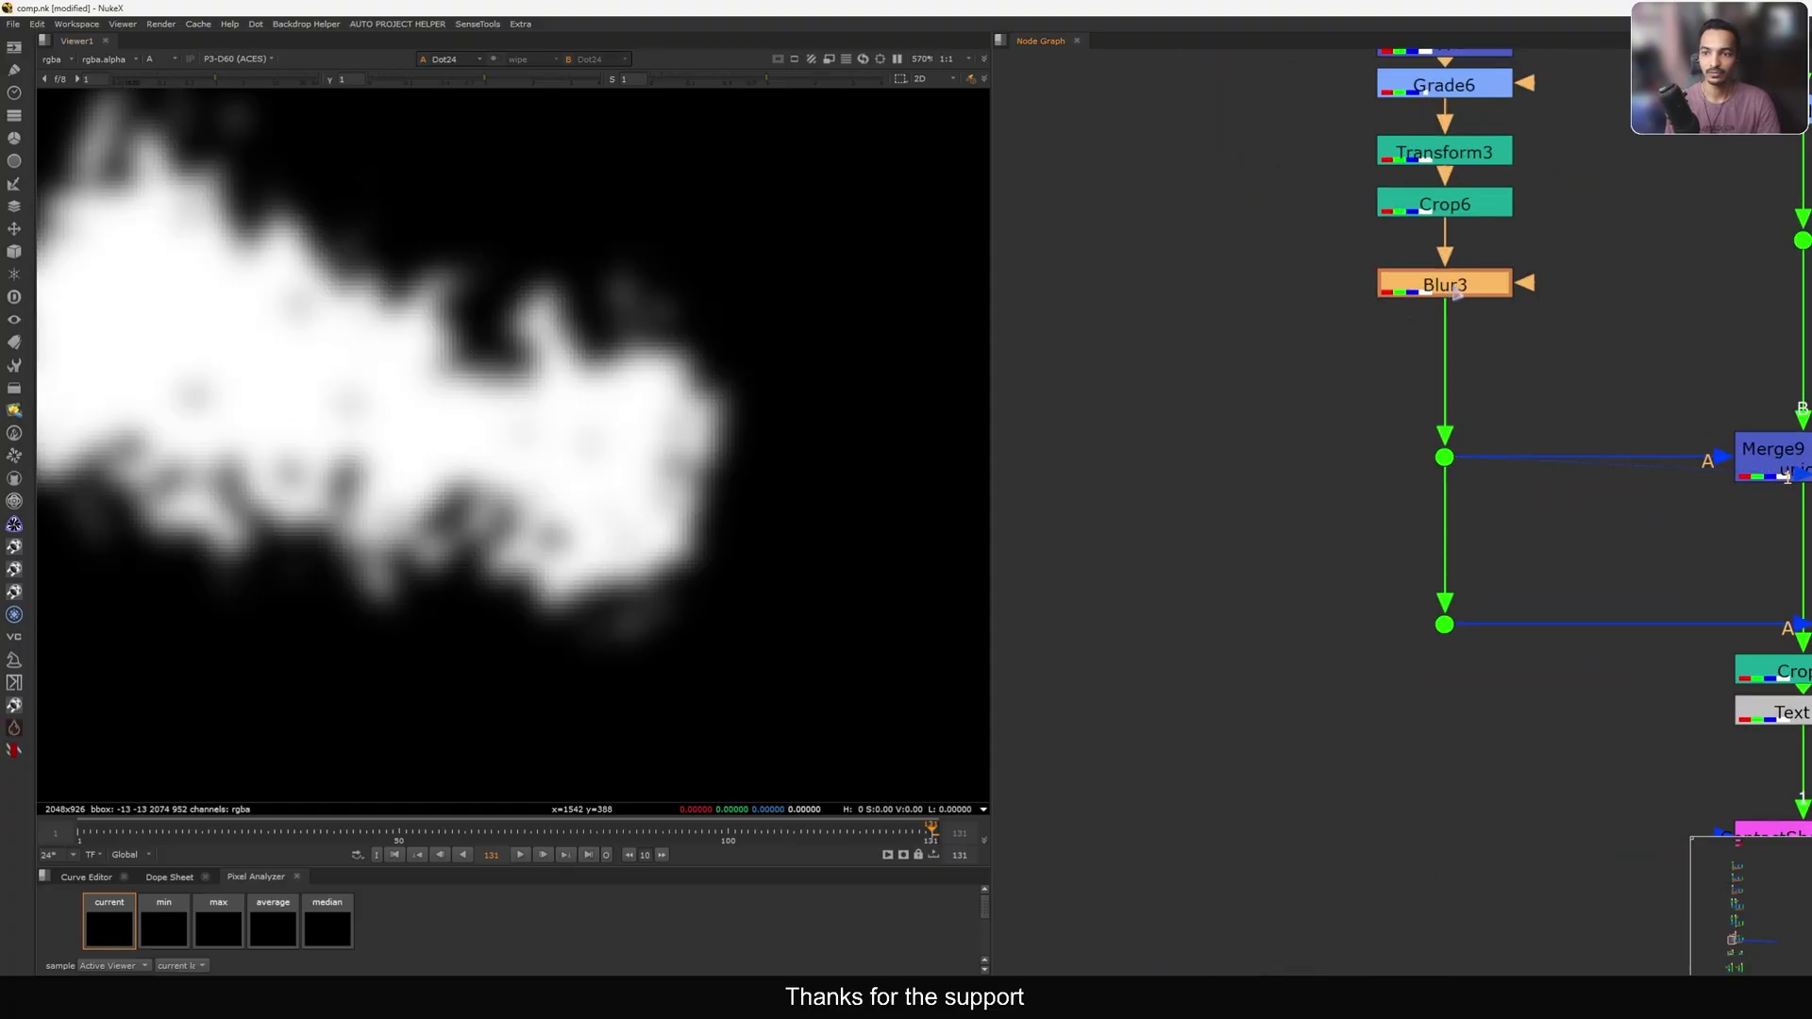
Switch Blur3's channels to rgb and back to rgba to compare the alpha edges, and close its properties.
{"action": "double_click", "coordinate": [1452, 286]}
{"action": "left_click", "coordinate": [1074, 342]}
{"action": "left_click", "coordinate": [1088, 378]}
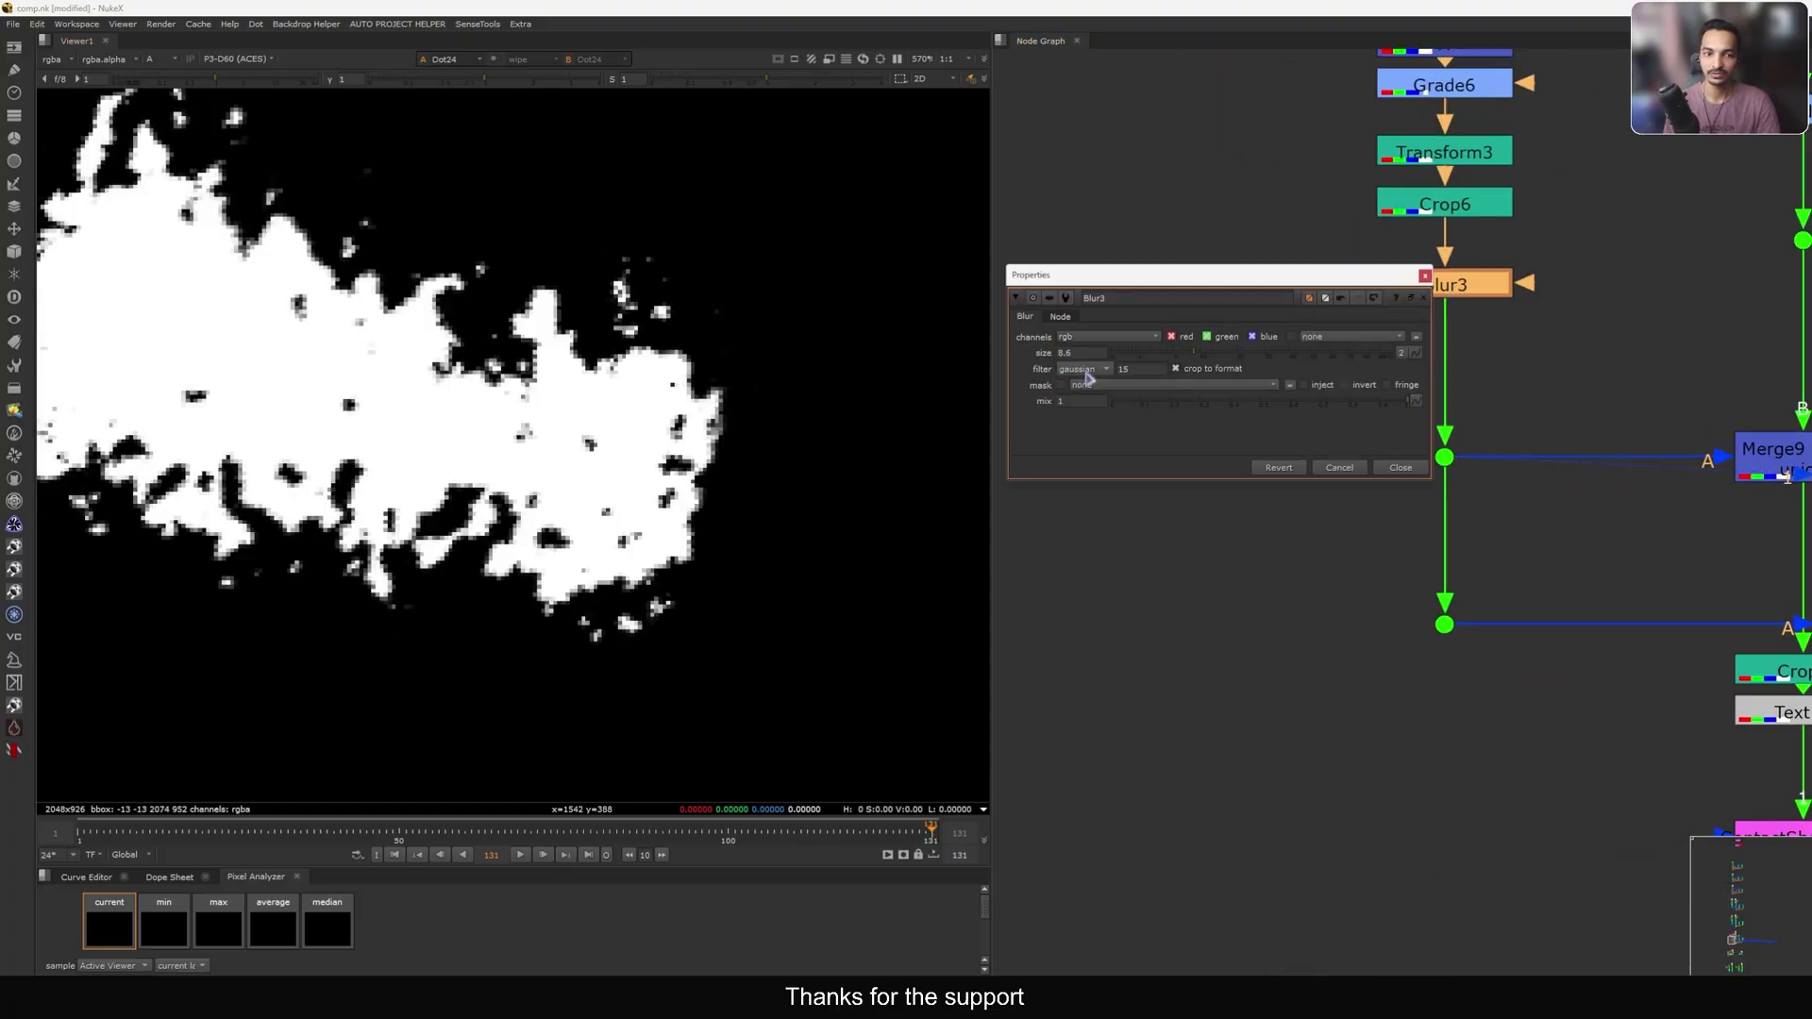
{"action": "left_click", "coordinate": [1095, 337]}
{"action": "left_click", "coordinate": [1108, 386]}
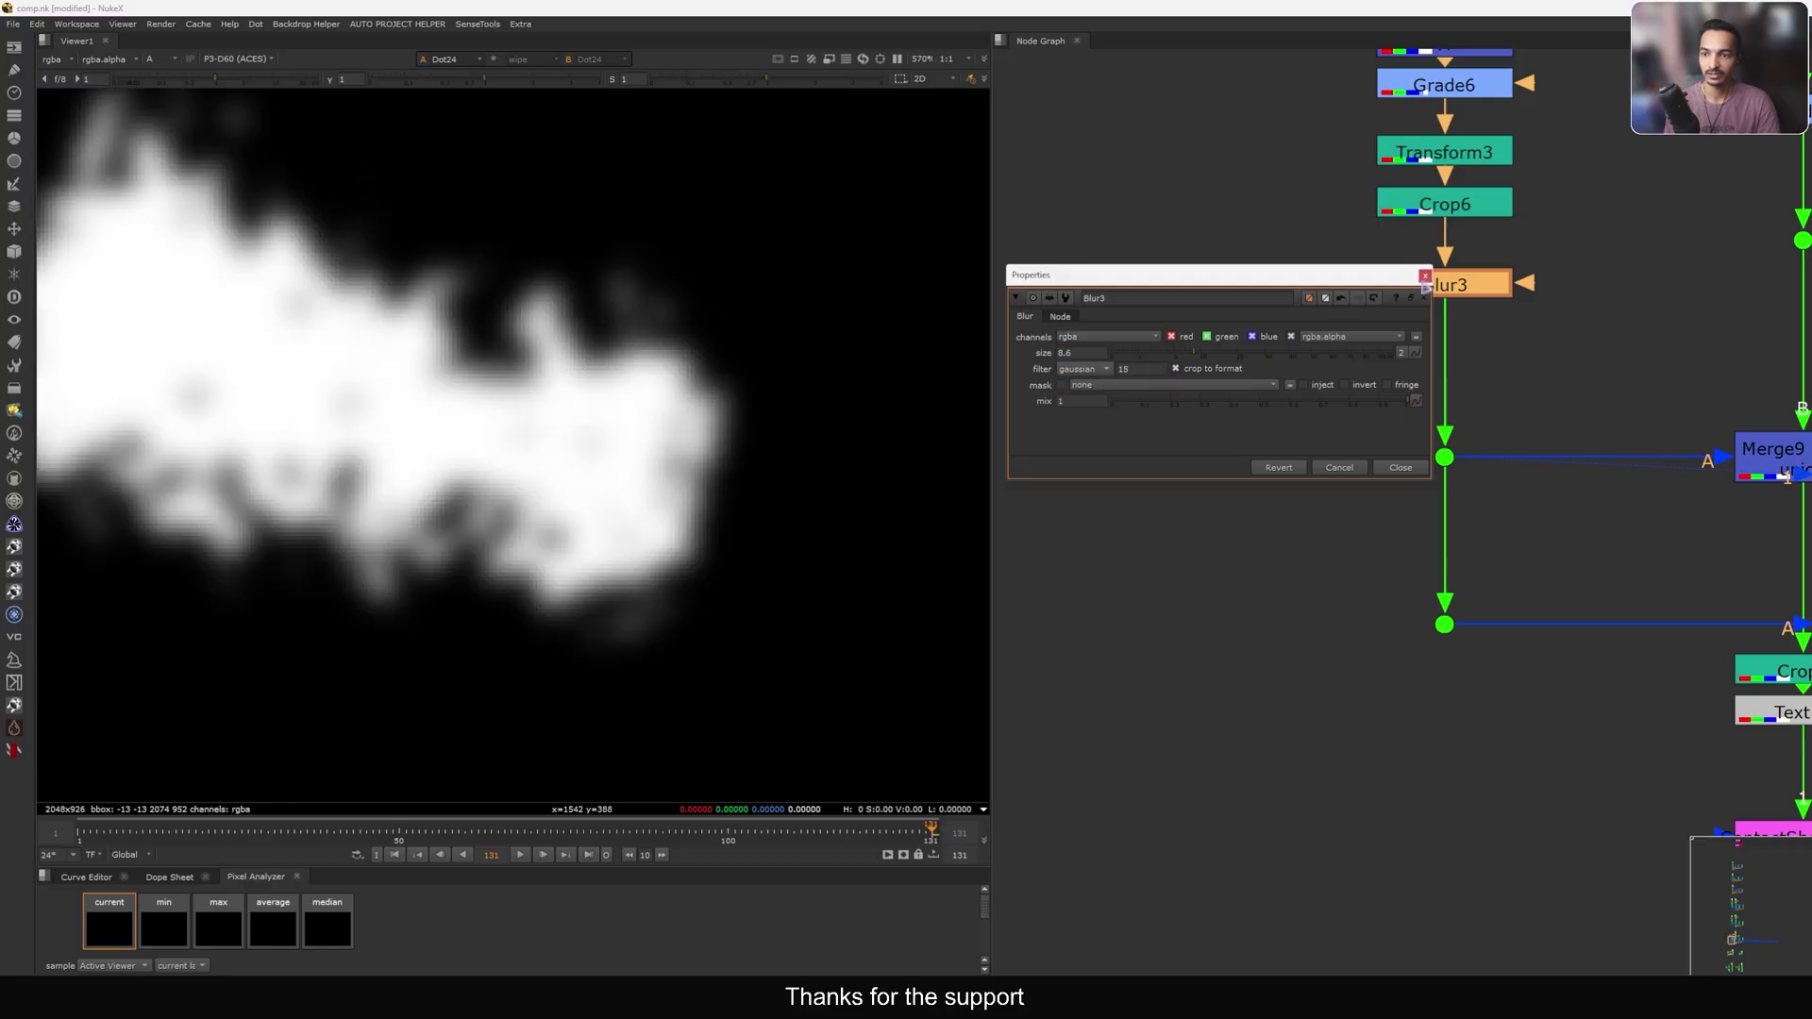
{"action": "left_click", "coordinate": [1424, 277]}
Show Merge9 in full color and examine the blurred foliage against the bright sky.
{"action": "key", "text": "f"}
{"action": "scroll", "coordinate": [1379, 479], "scroll_direction": "down", "scroll_amount": 1}
{"action": "middle_click_drag", "start_coordinate": [1301, 476], "coordinate": [939, 441]}
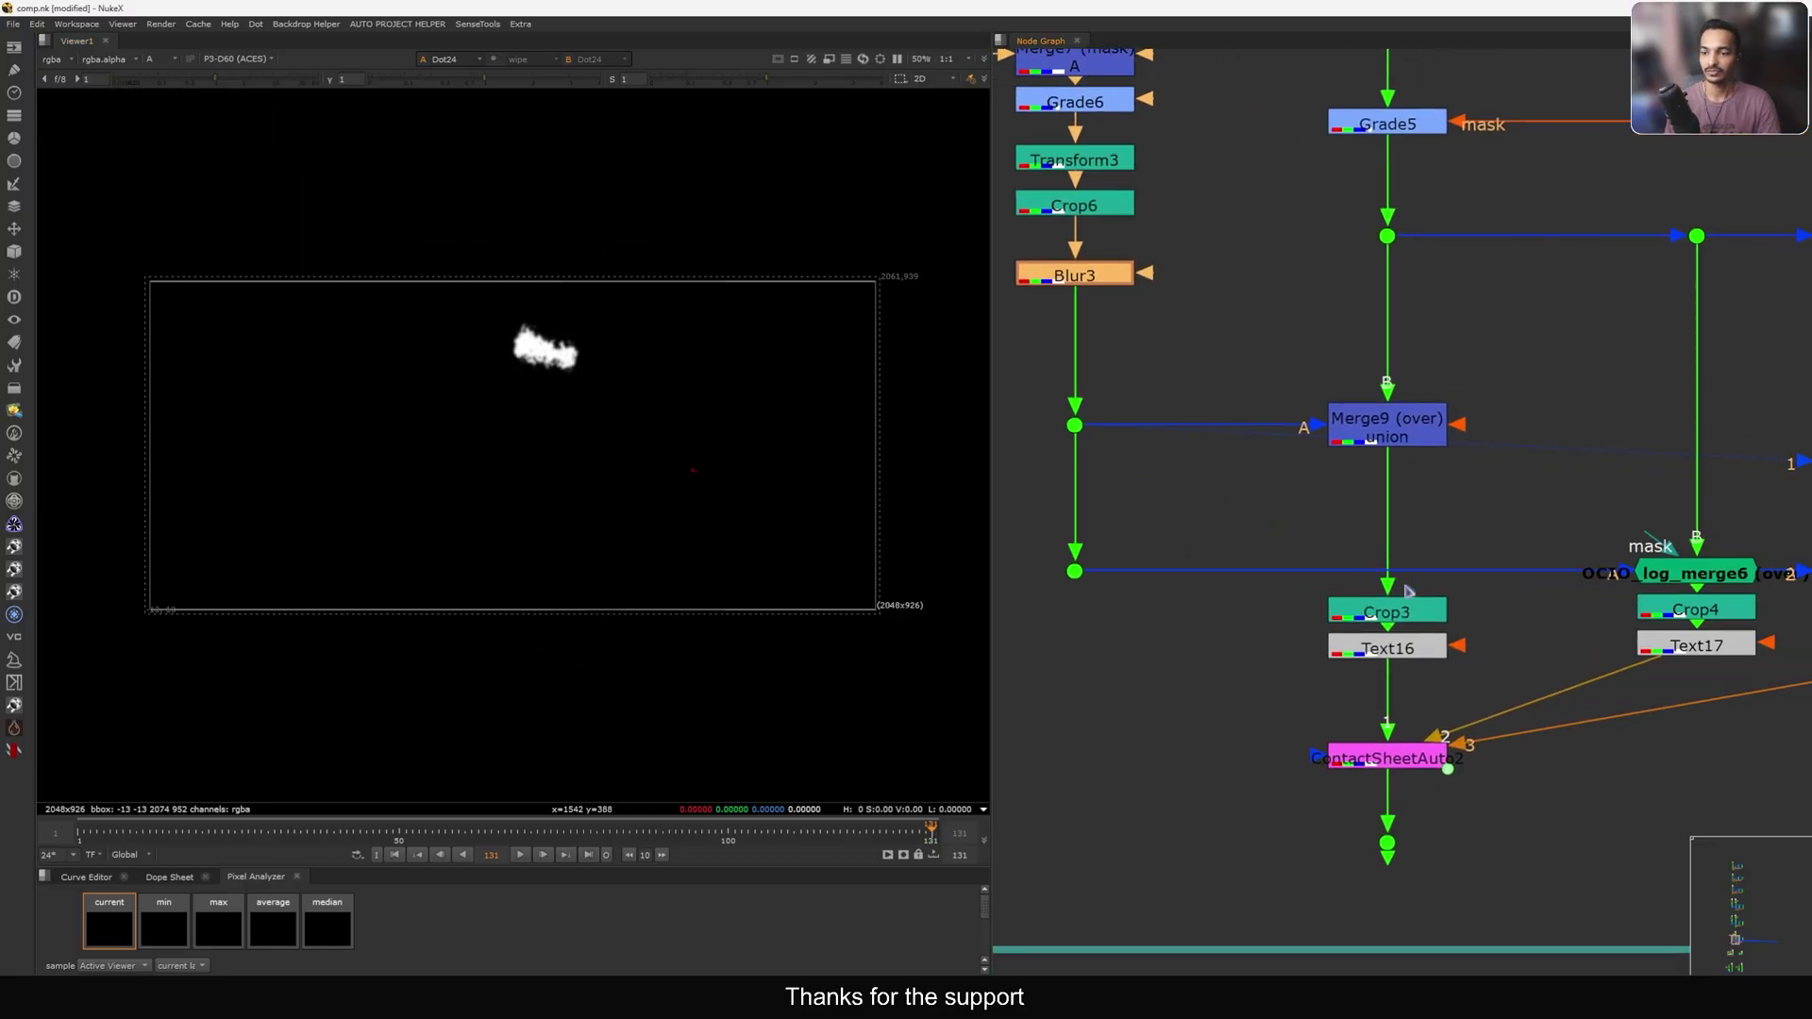
{"action": "middle_click_drag", "start_coordinate": [1433, 757], "coordinate": [1339, 644]}
{"action": "left_click", "coordinate": [1303, 311]}
{"action": "key", "text": "1"}
{"action": "key", "text": "a"}
{"action": "scroll", "coordinate": [557, 363], "scroll_direction": "up", "scroll_amount": 8}
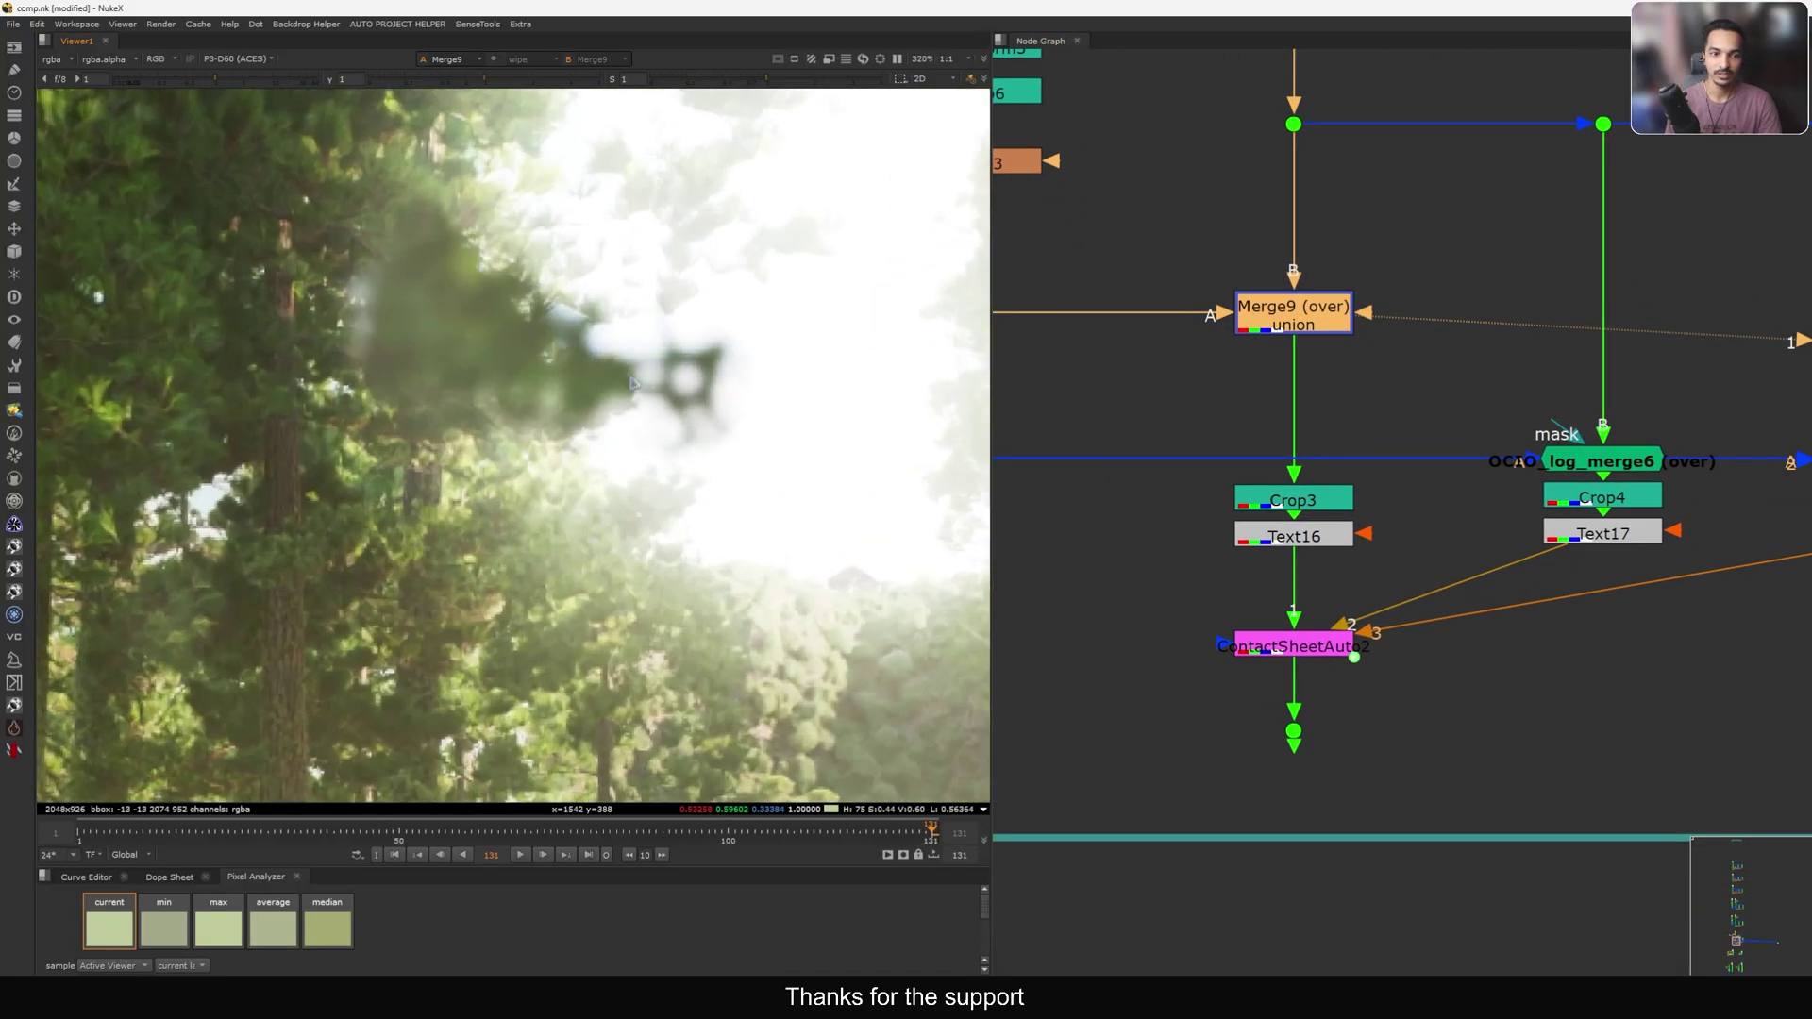
Show OCIO log_merge6, enable its unpre and pre option, and examine the blurred foliage.
{"action": "left_click_drag", "start_coordinate": [1422, 259], "coordinate": [1133, 372]}
{"action": "left_click", "coordinate": [1597, 471]}
{"action": "key", "text": "1"}
{"action": "mouse_move", "coordinate": [1598, 472]}
{"action": "left_mouse_down"}
{"action": "mouse_move", "coordinate": [1587, 439]}
{"action": "mouse_move", "coordinate": [1595, 467]}
{"action": "left_mouse_up"}
{"action": "double_click", "coordinate": [1595, 466]}
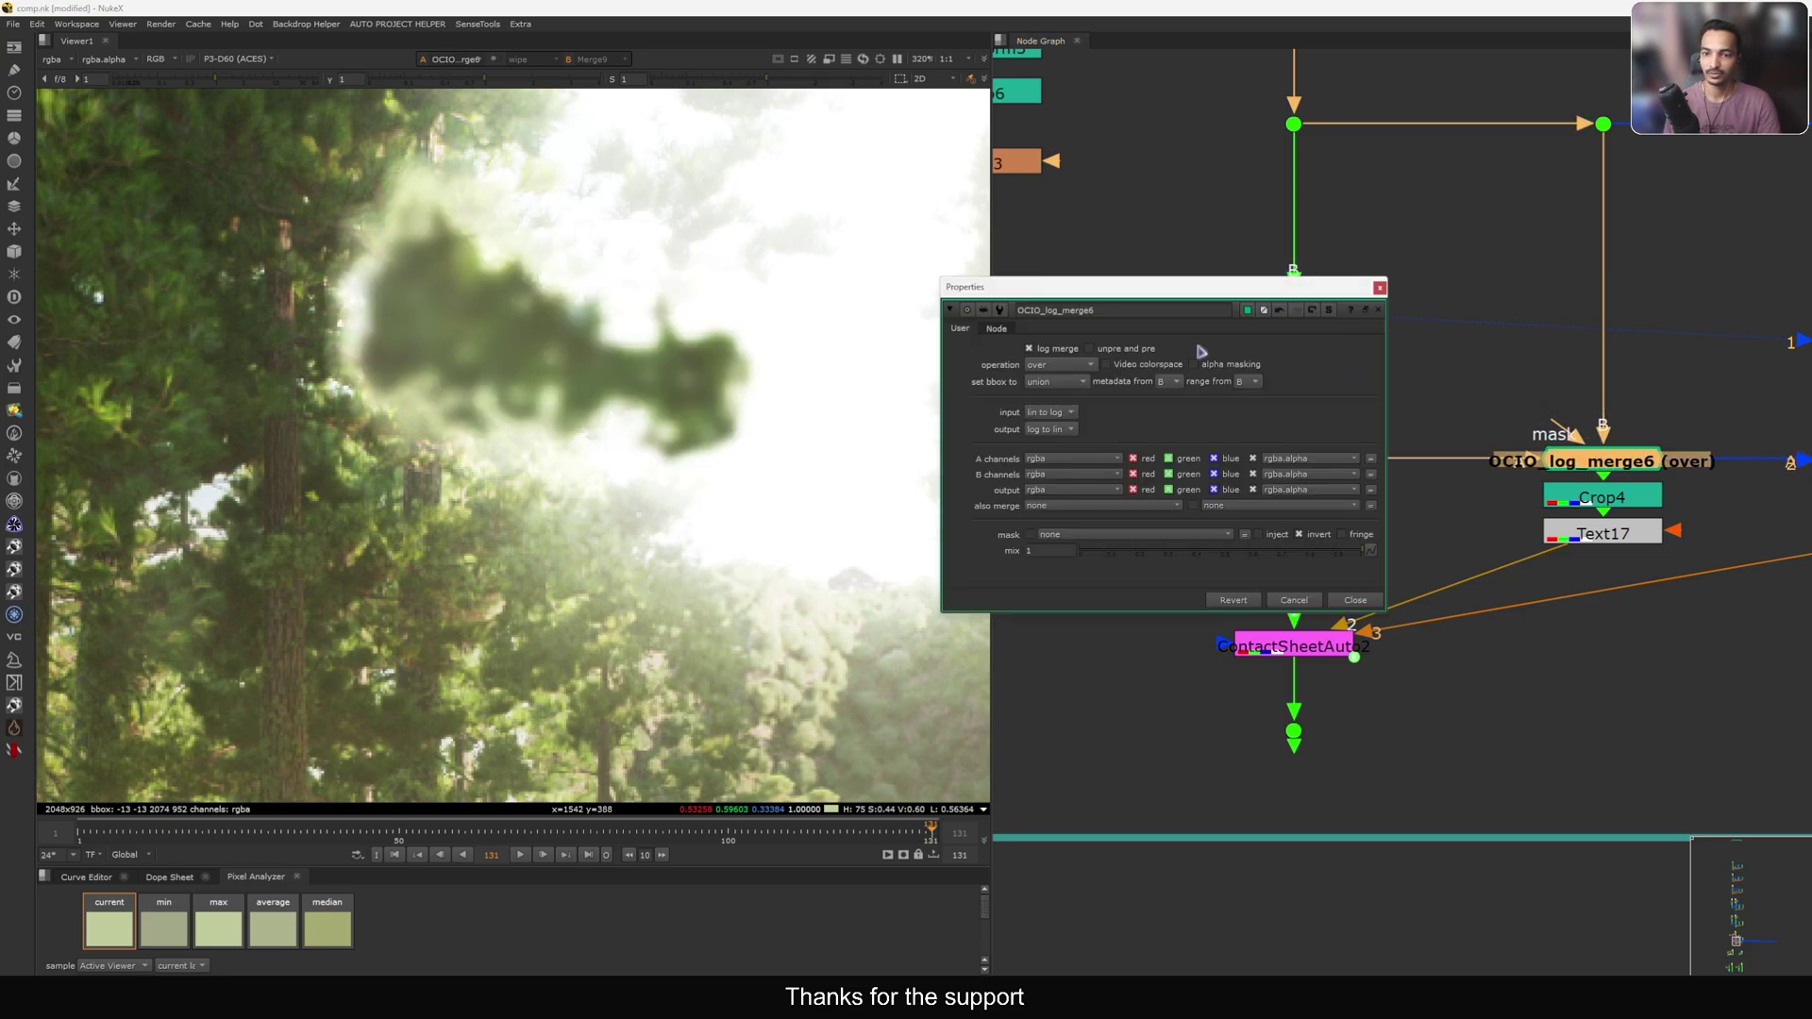
{"action": "left_click", "coordinate": [1336, 286]}
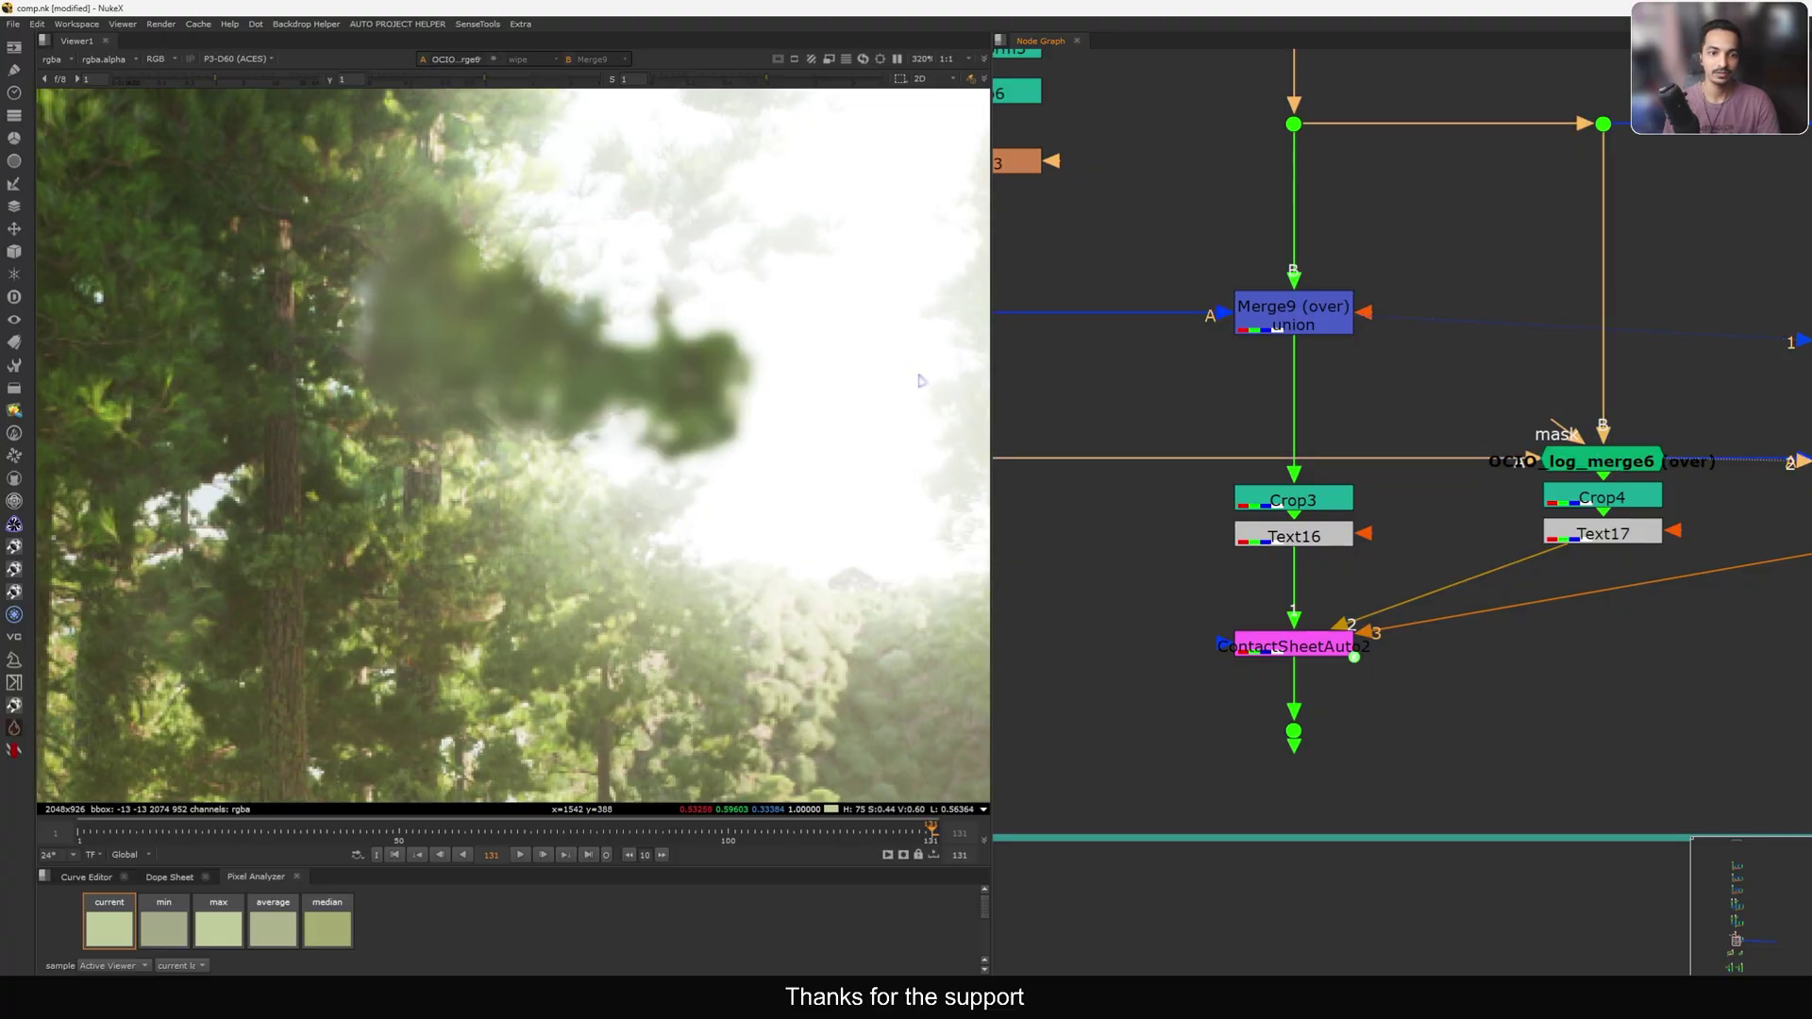
{"action": "left_click_drag", "start_coordinate": [381, 246], "coordinate": [793, 441]}
Show the contact sheet output at 100% with all three merge results.
{"action": "scroll", "coordinate": [1289, 405], "scroll_direction": "down", "scroll_amount": 2}
{"action": "left_click", "coordinate": [1292, 657]}
{"action": "key", "text": "1"}
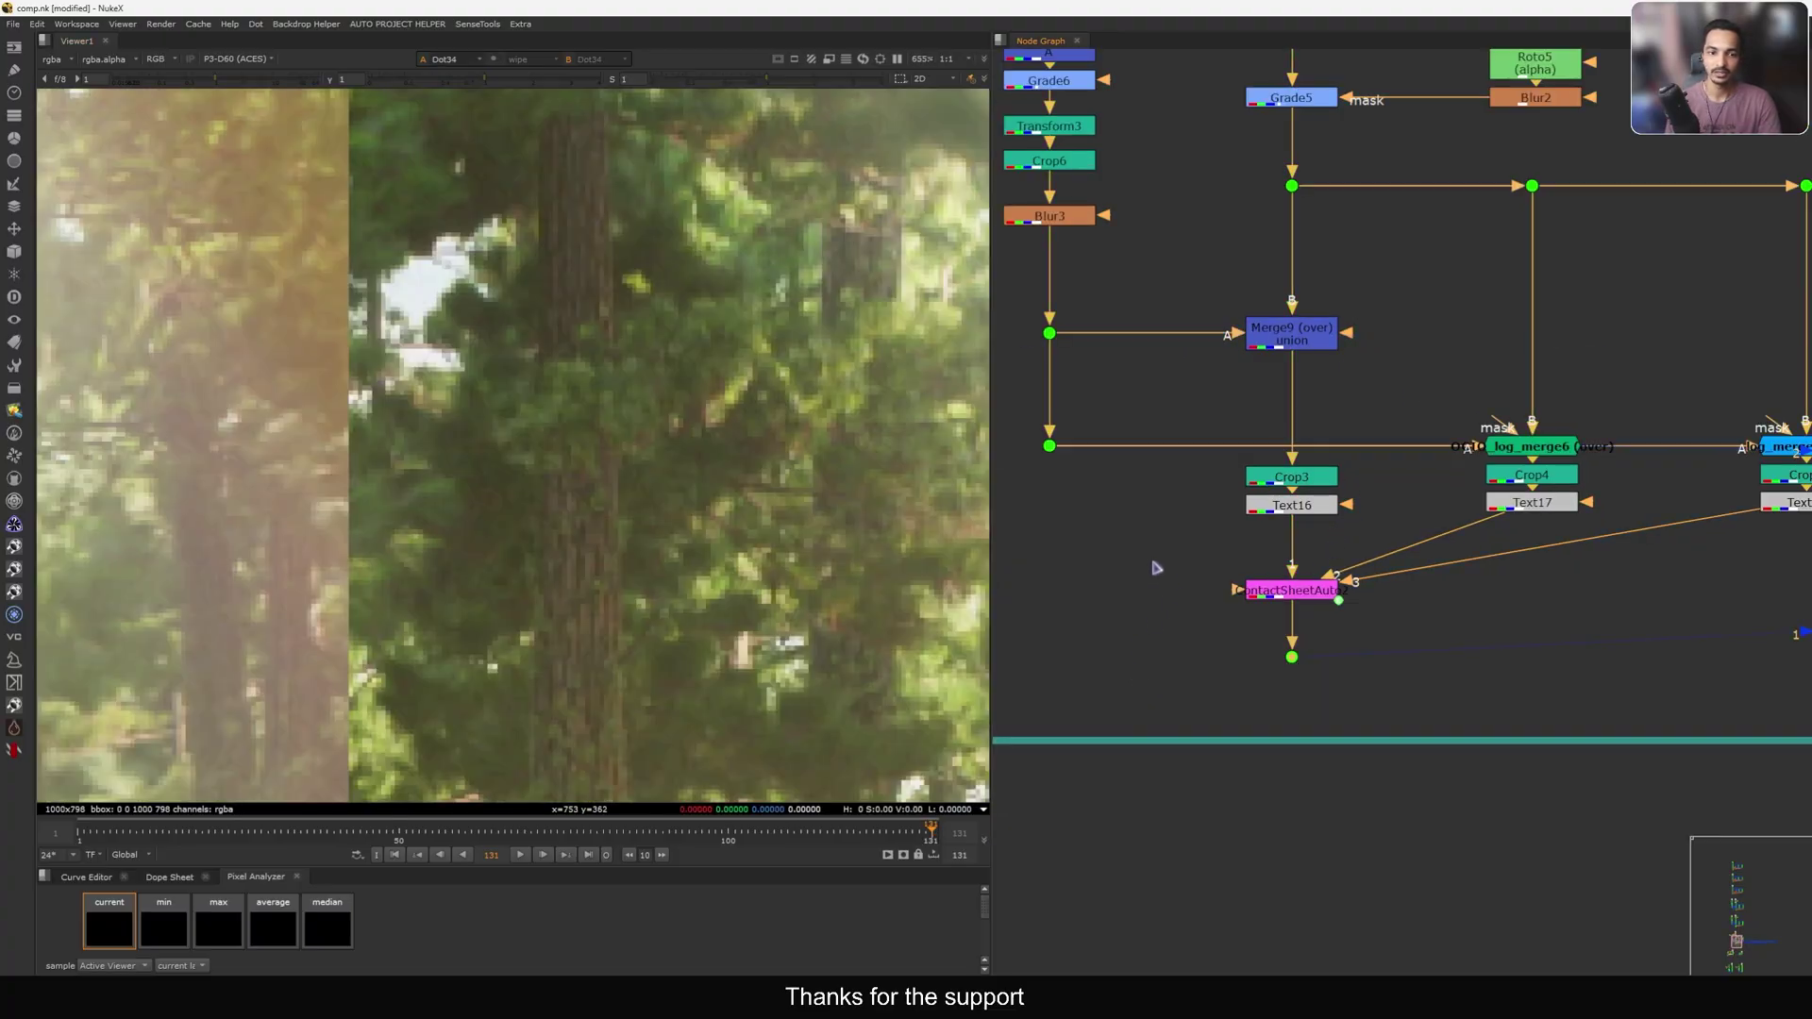
{"action": "key", "text": "ctrl+1"}
{"action": "middle_click_drag", "start_coordinate": [1117, 302], "coordinate": [1329, 339]}
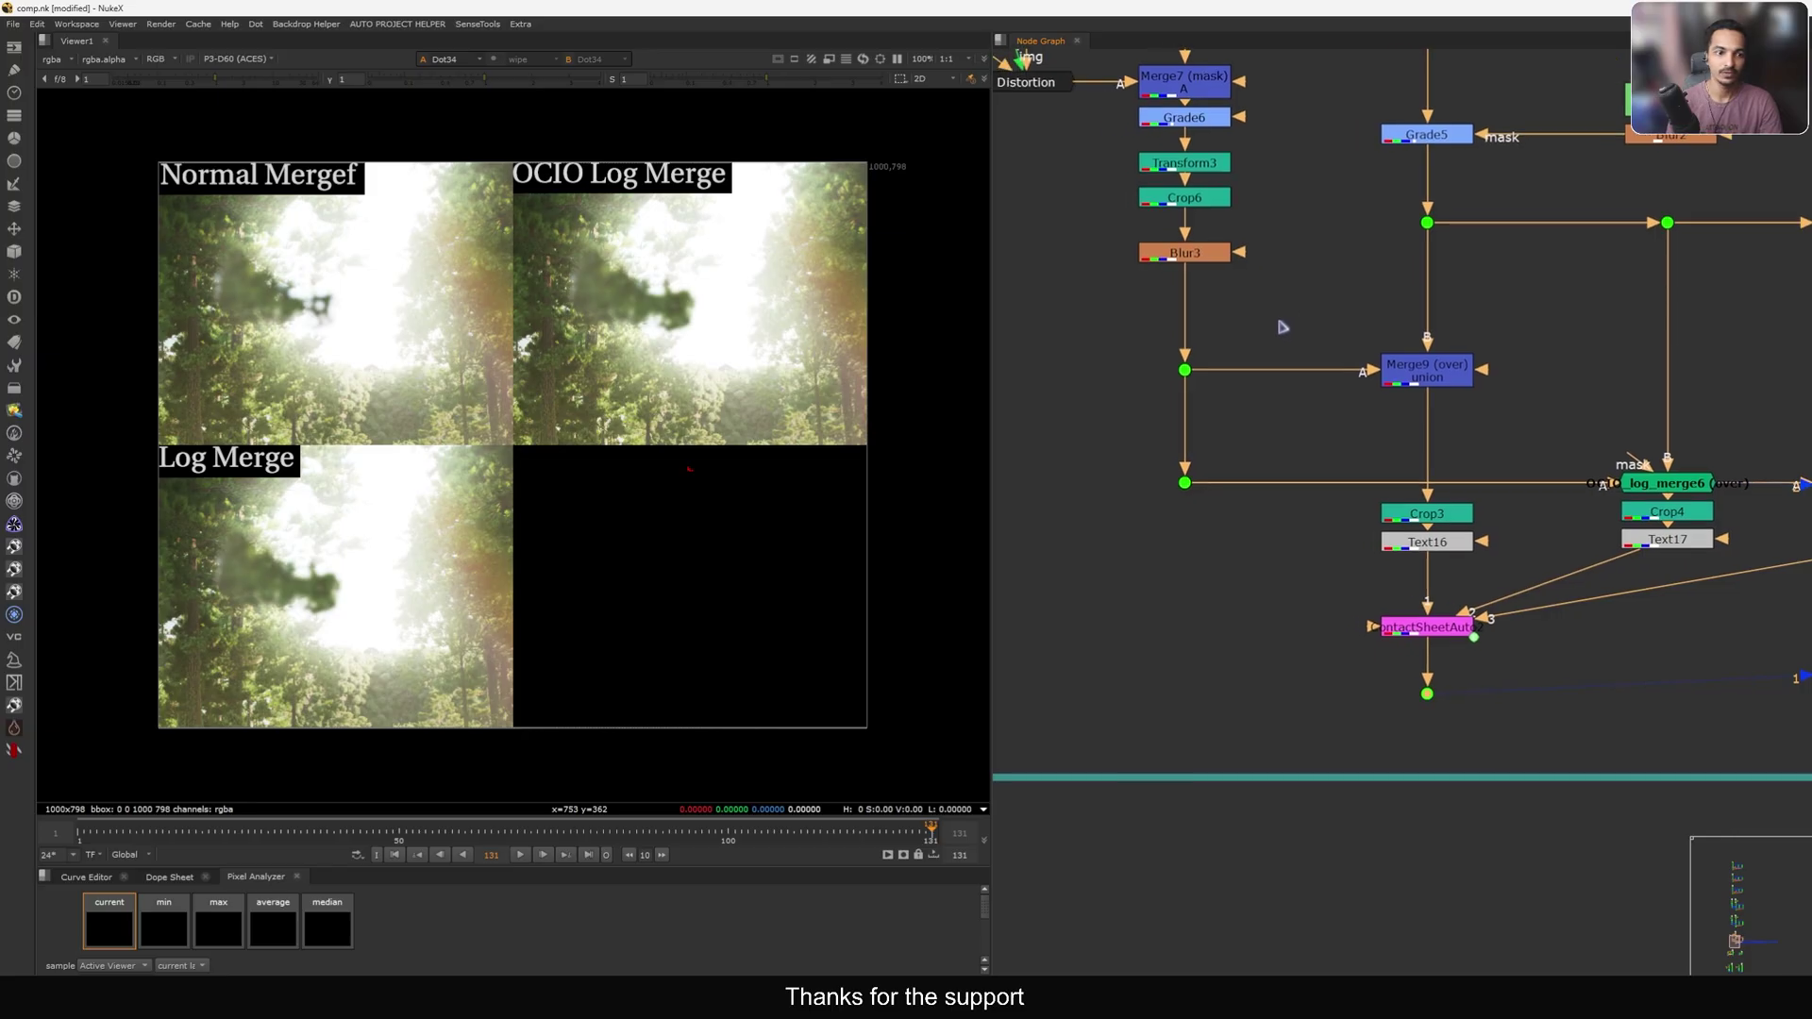
Maximize the viewer and compare the foliage in the normal merge, OCIO log merge and log merge.
{"action": "key", "text": "space"}
{"action": "scroll", "coordinate": [796, 375], "scroll_direction": "up", "scroll_amount": 3}
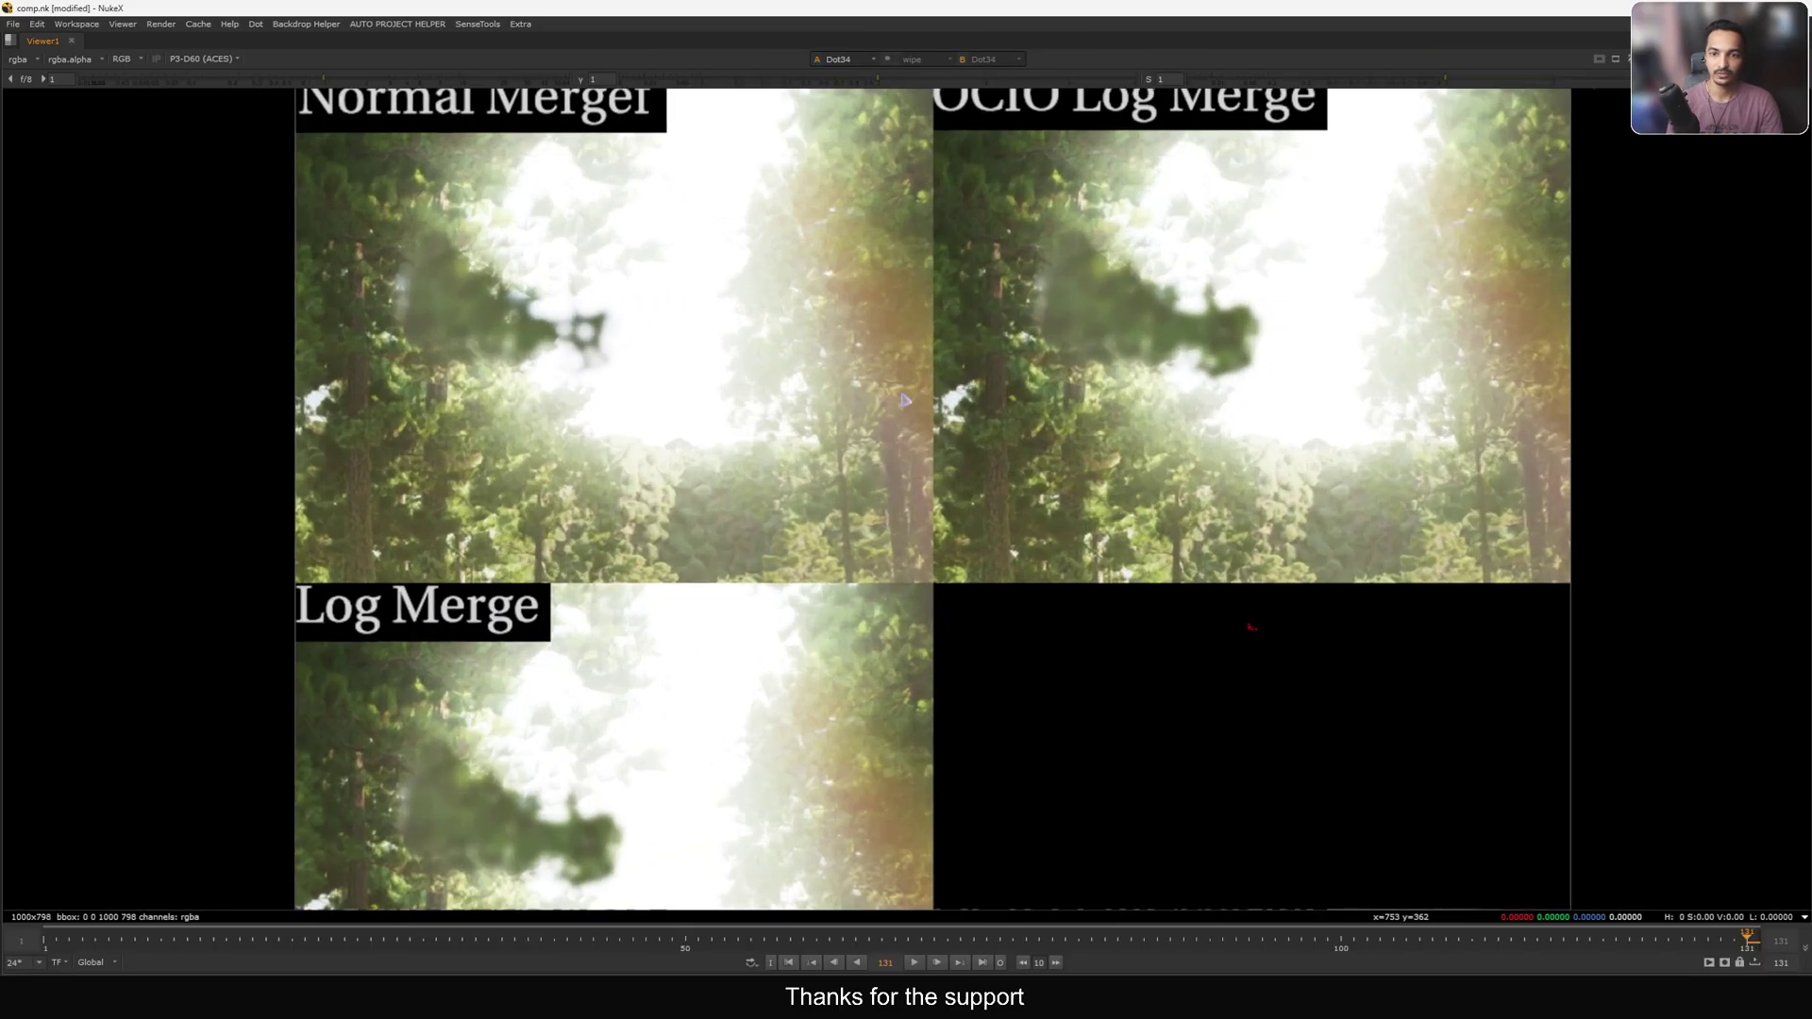
{"action": "scroll", "coordinate": [796, 375], "scroll_direction": "down", "scroll_amount": 2}
{"action": "left_click_drag", "start_coordinate": [806, 287], "coordinate": [598, 388]}
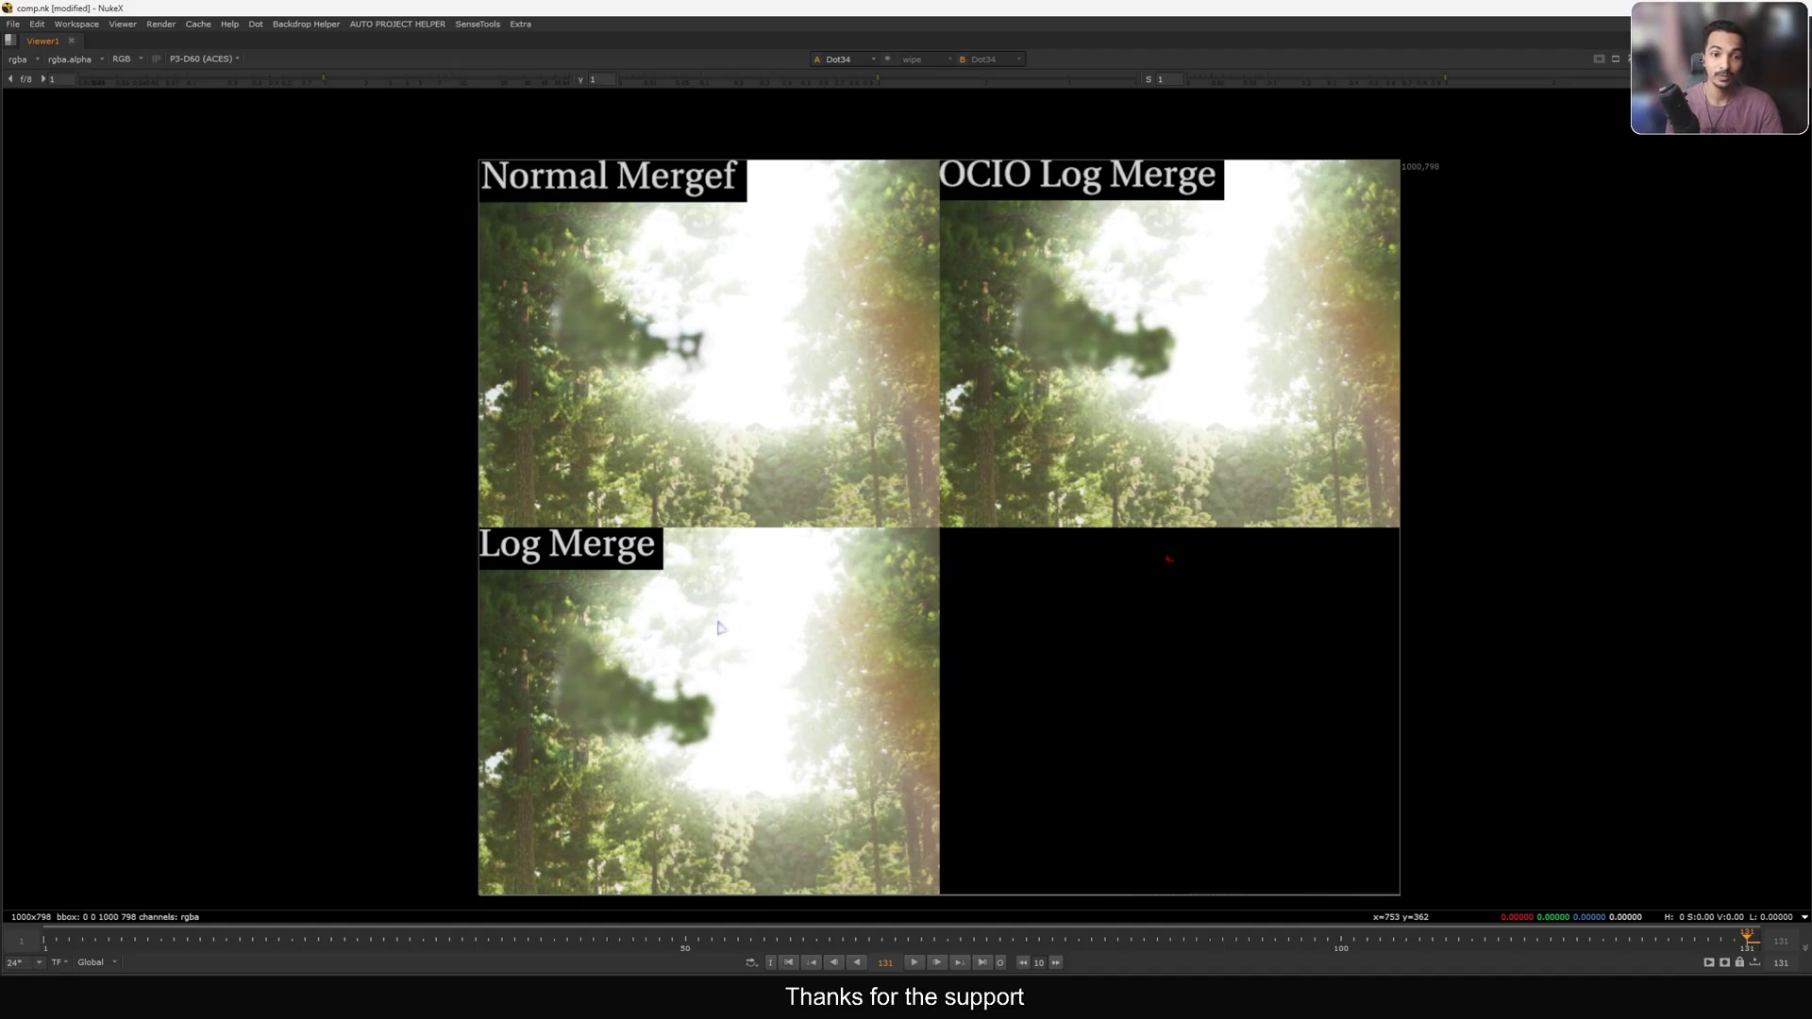
Restore the node graph layout and delete the Blur node below Crop6 in the foliage branch.
{"action": "key", "text": "space"}
{"action": "middle_click_drag", "start_coordinate": [668, 424], "coordinate": [545, 570]}
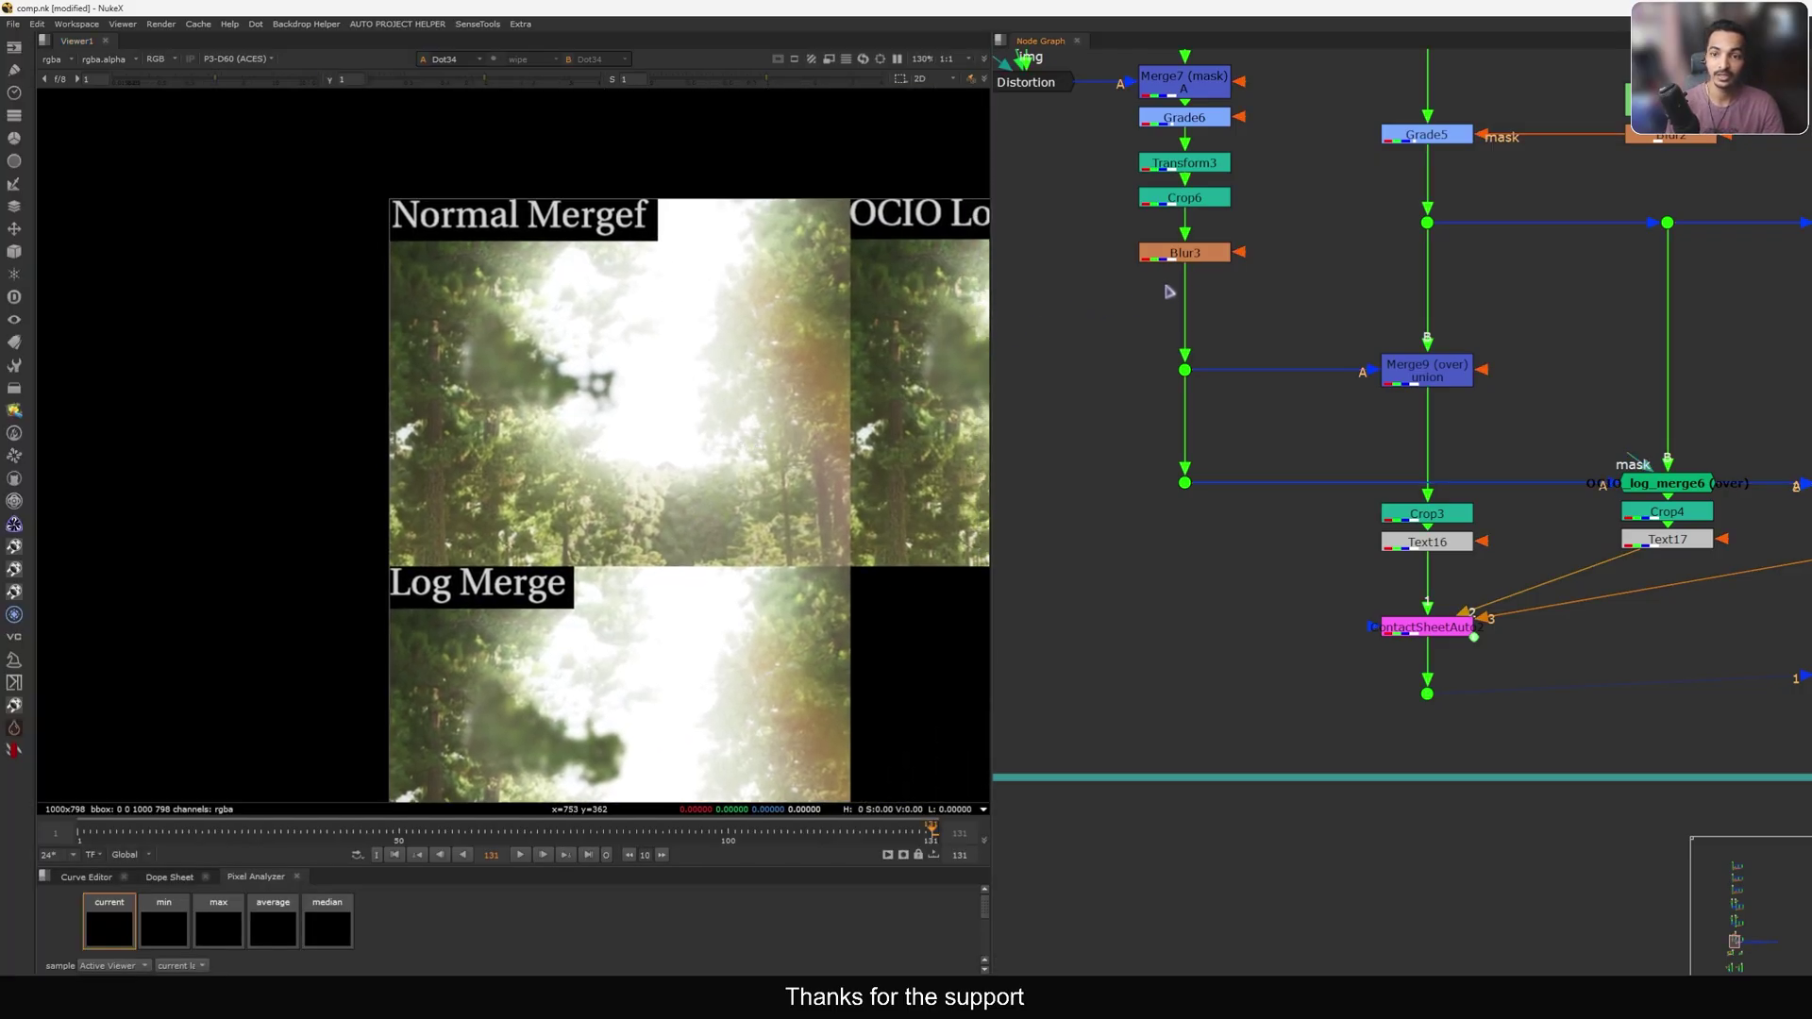
{"action": "double_click", "coordinate": [1193, 252]}
{"action": "left_click", "coordinate": [1425, 276]}
{"action": "key", "text": "Delete"}
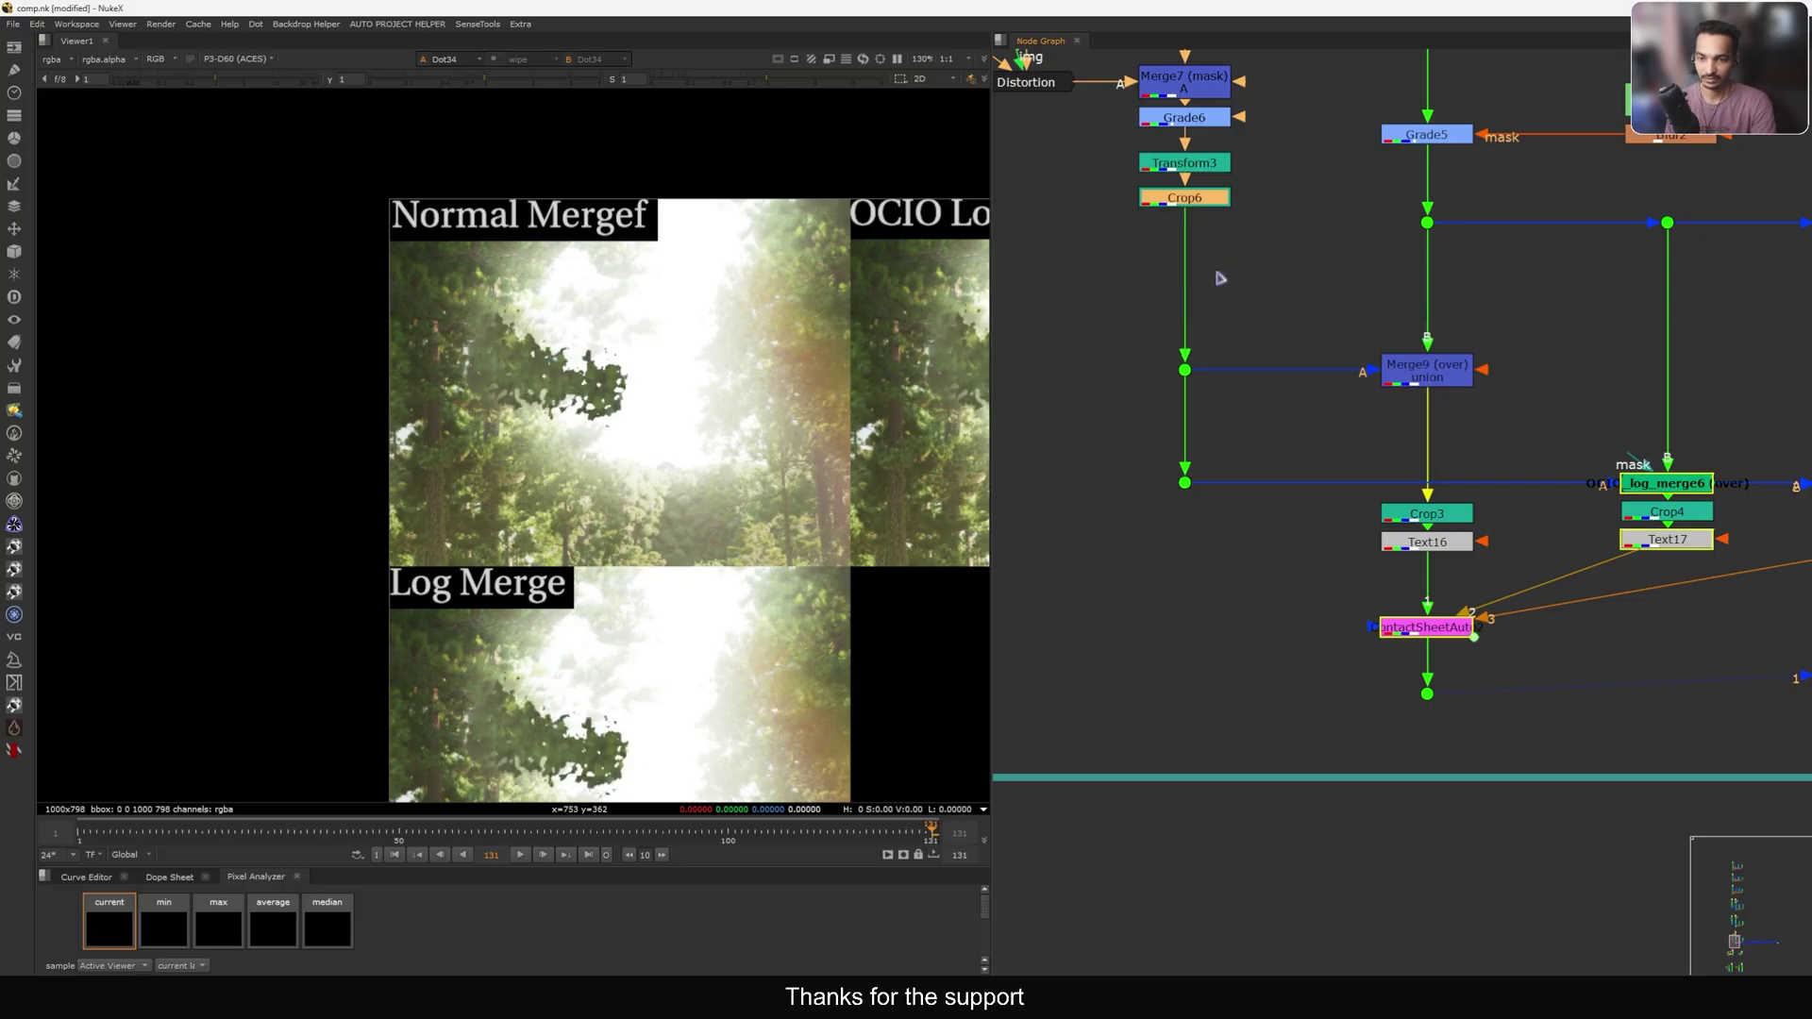
Add a Defocus node below Crop6 with a defocus of about 6.8 and toggle it to compare the foliage.
{"action": "key", "text": "Tab"}
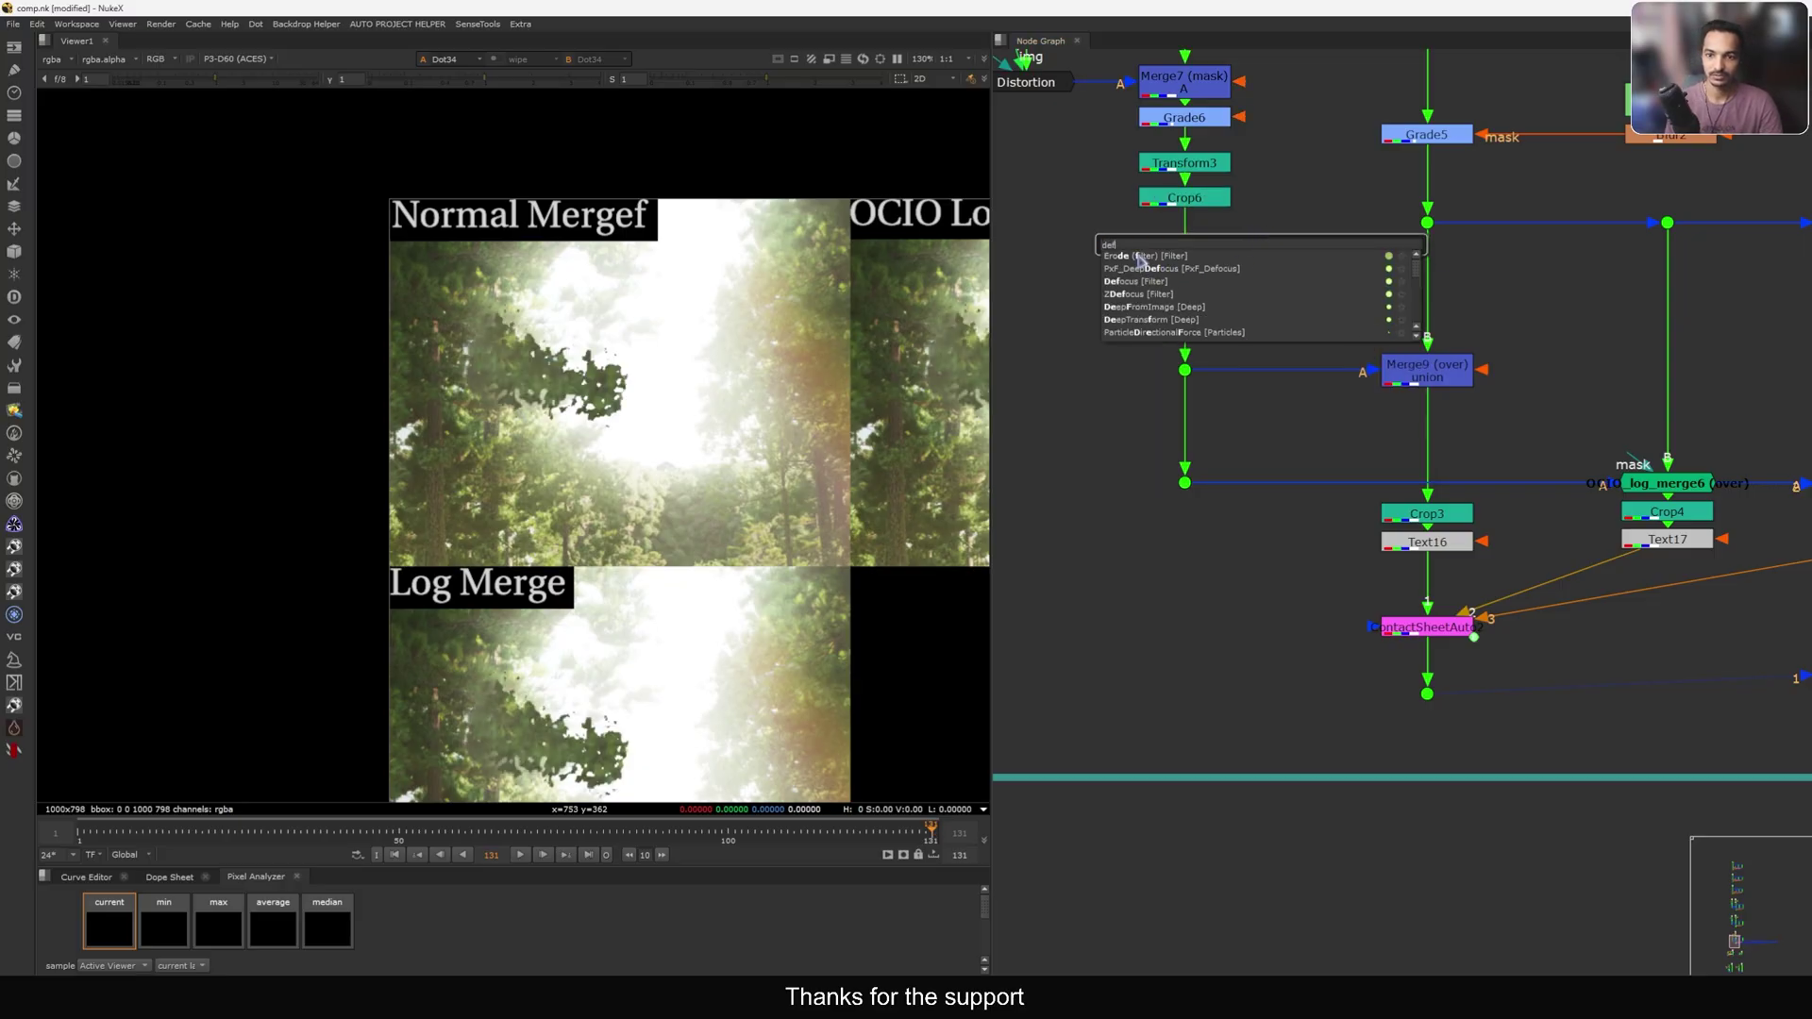
{"action": "key", "text": "Escape"}
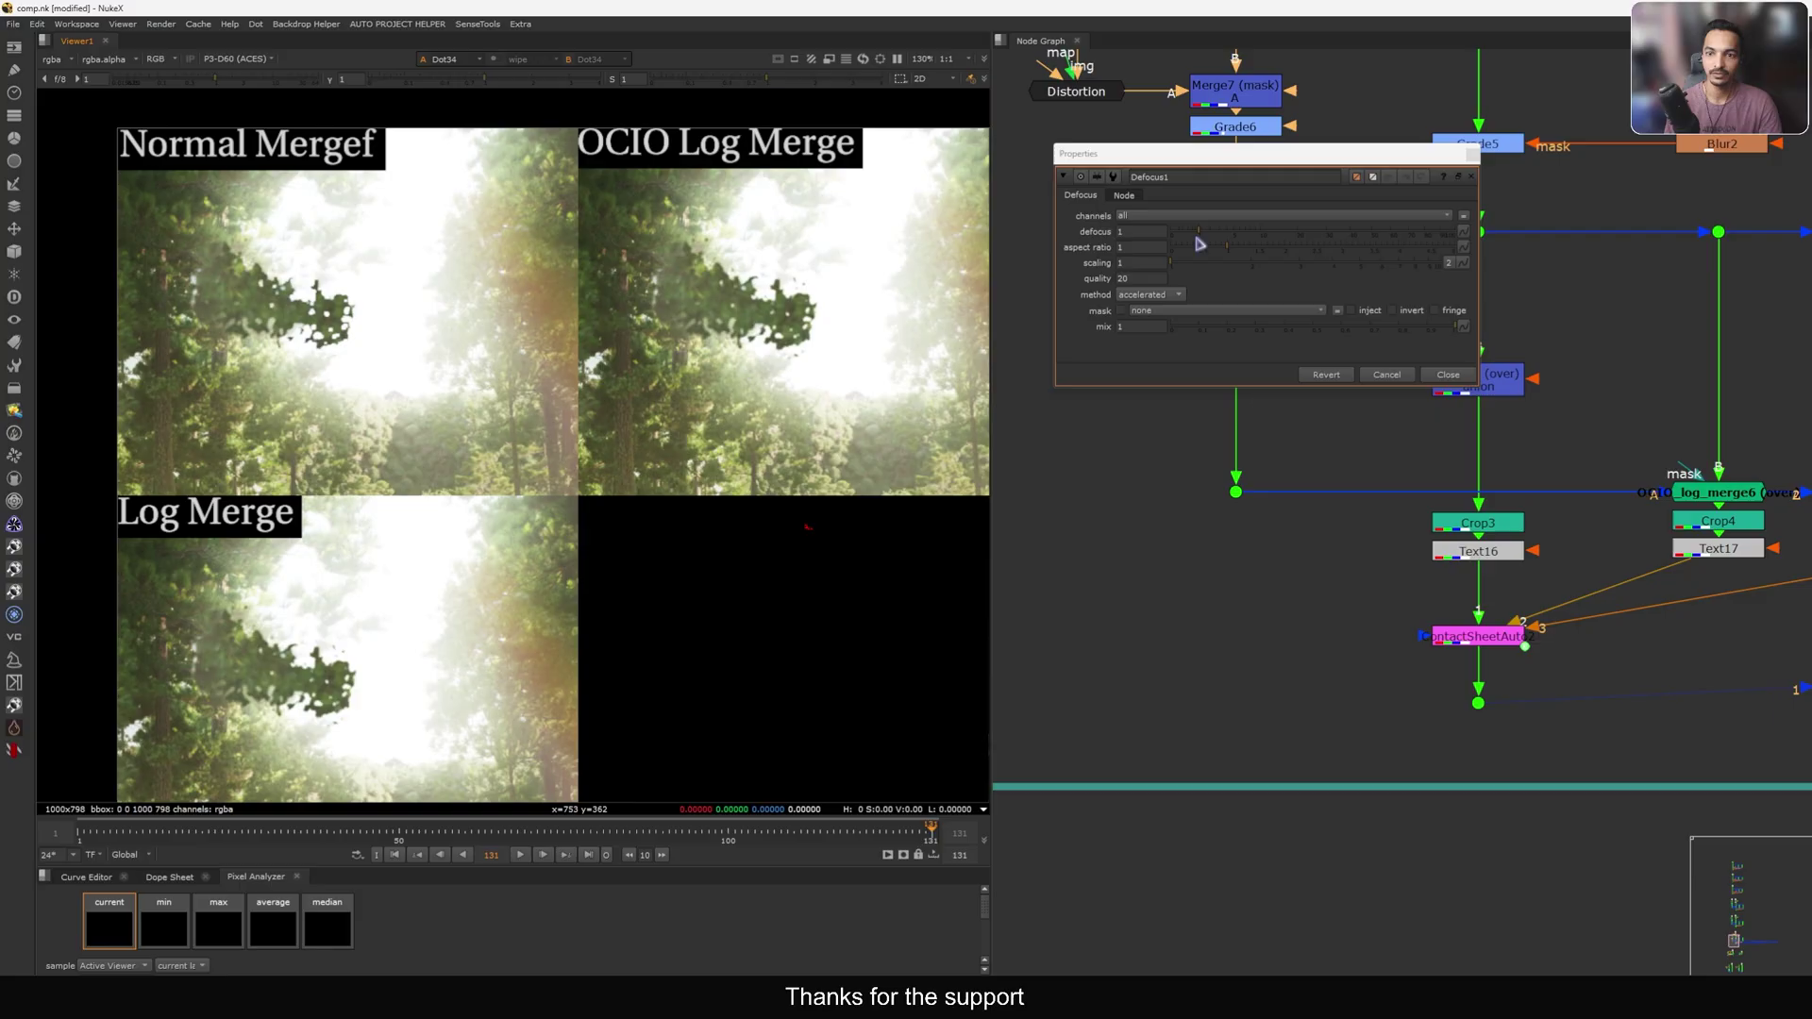
{"action": "left_click_drag", "start_coordinate": [1196, 238], "coordinate": [1244, 238]}
{"action": "left_click", "coordinate": [1449, 375]}
{"action": "key", "text": "d"}
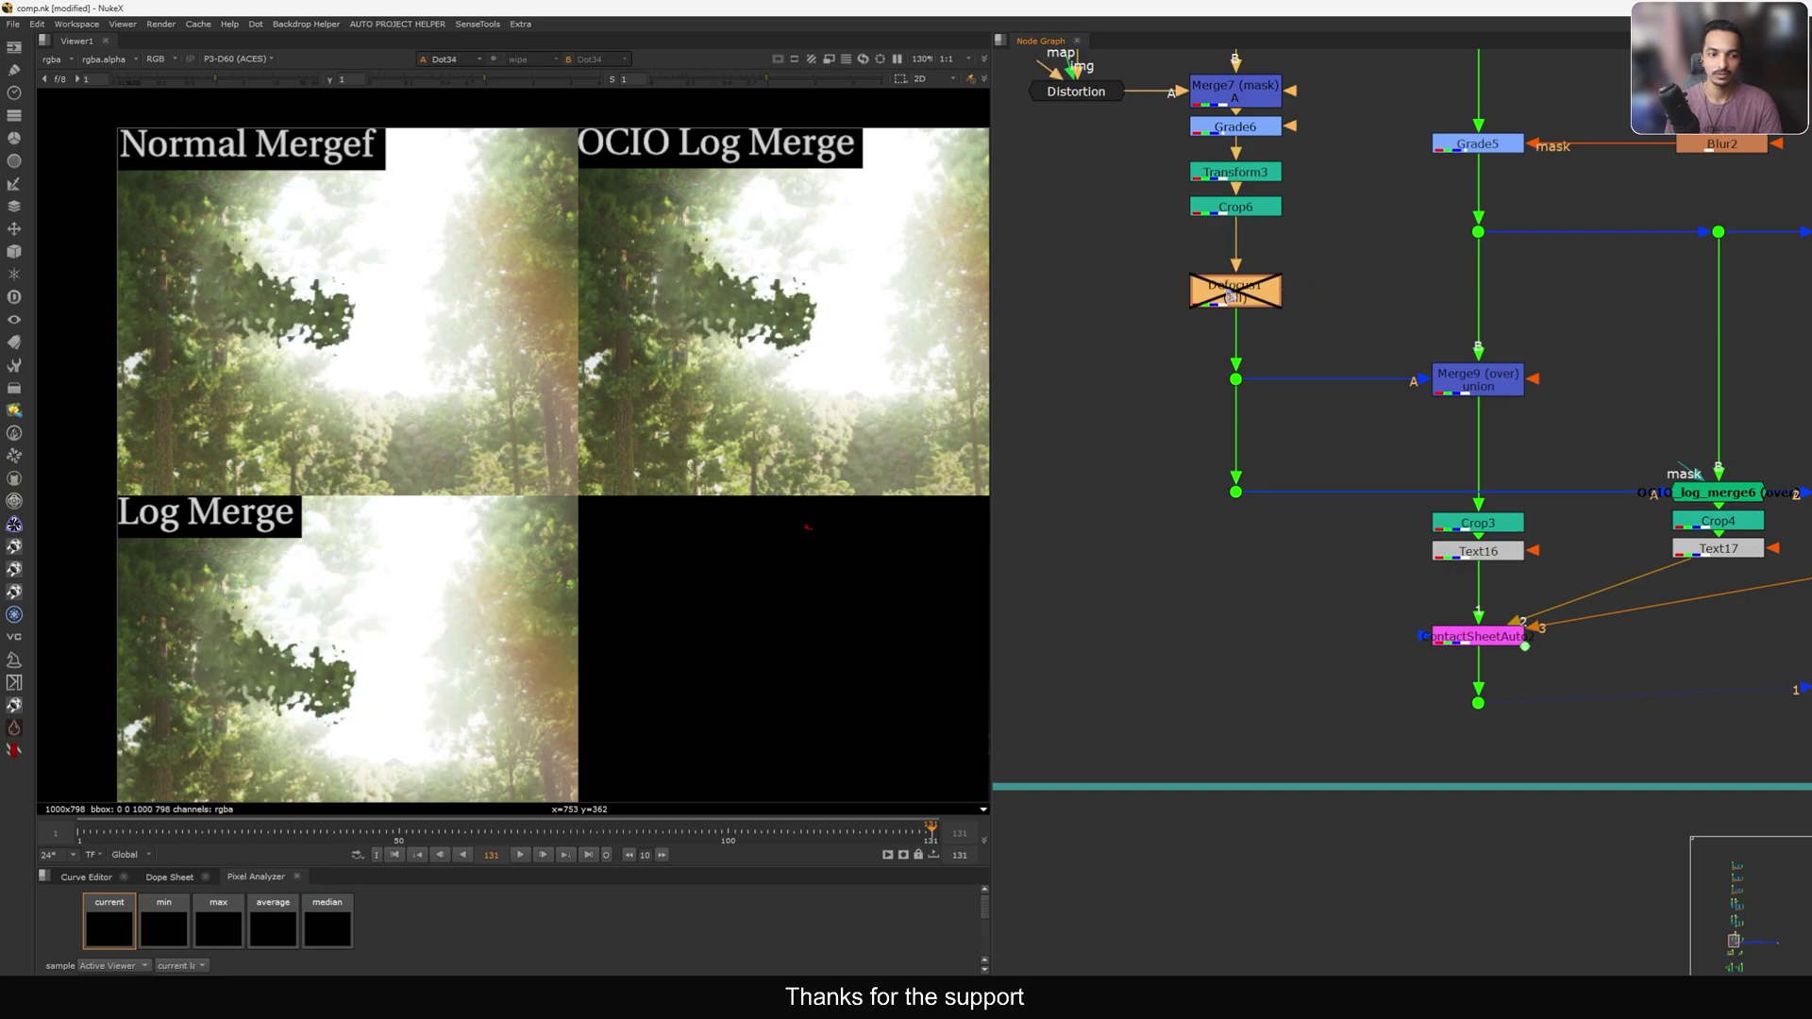
{"action": "key", "text": "d"}
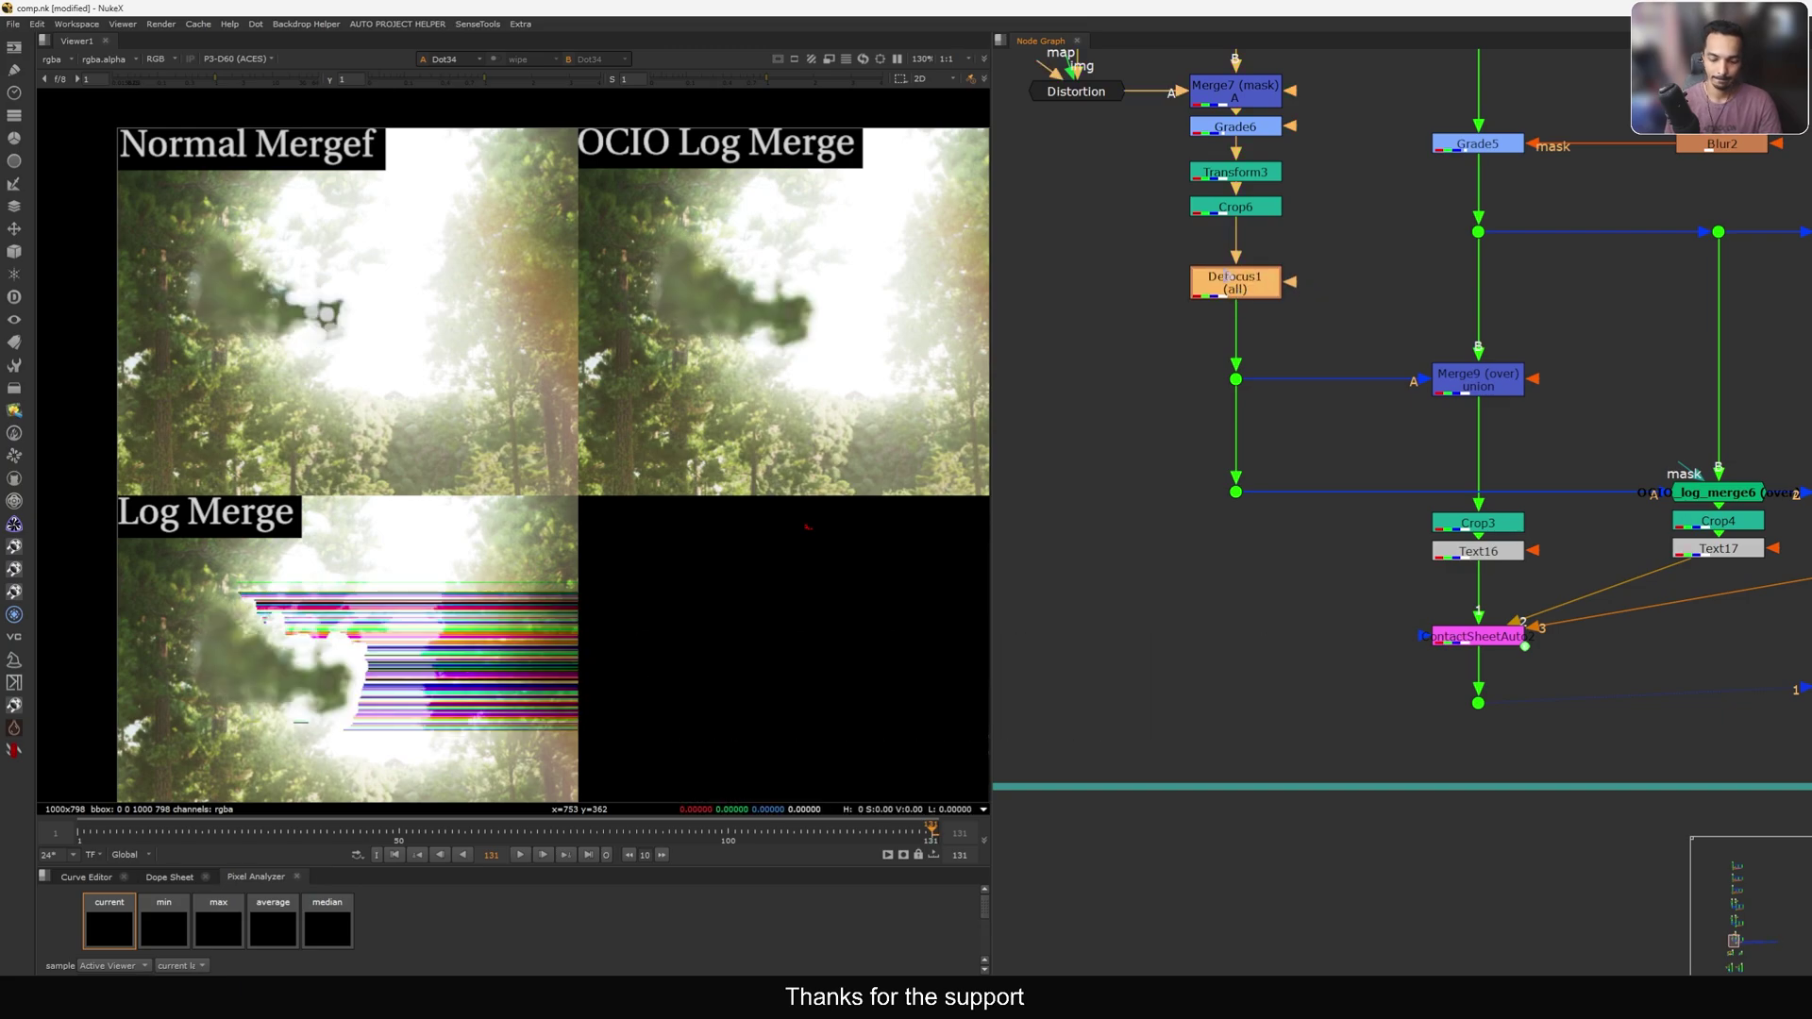
Insert a Clamp node after Defocus1 and toggle Defocus1 to check the merge results.
{"action": "key", "text": "Tab"}
{"action": "type", "text": "clamp [Color"}
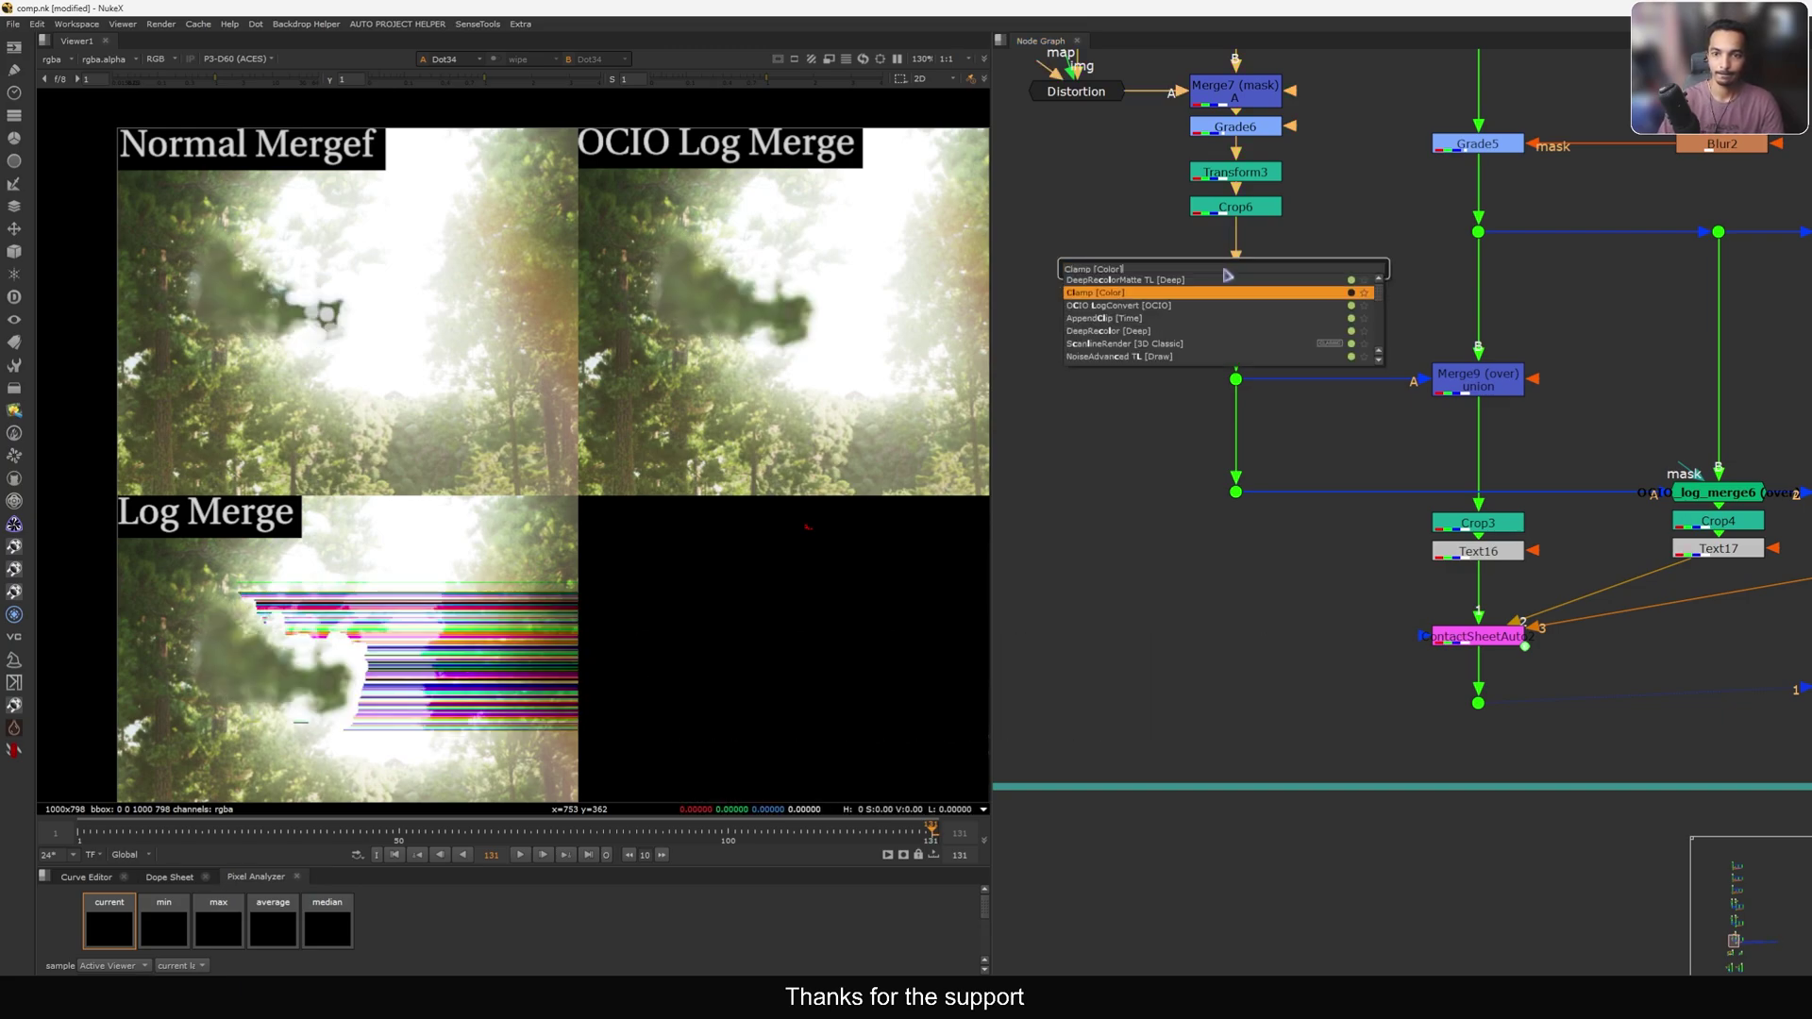
{"action": "key", "text": "Return"}
{"action": "left_click", "coordinate": [1167, 230]}
{"action": "left_click", "coordinate": [1251, 281]}
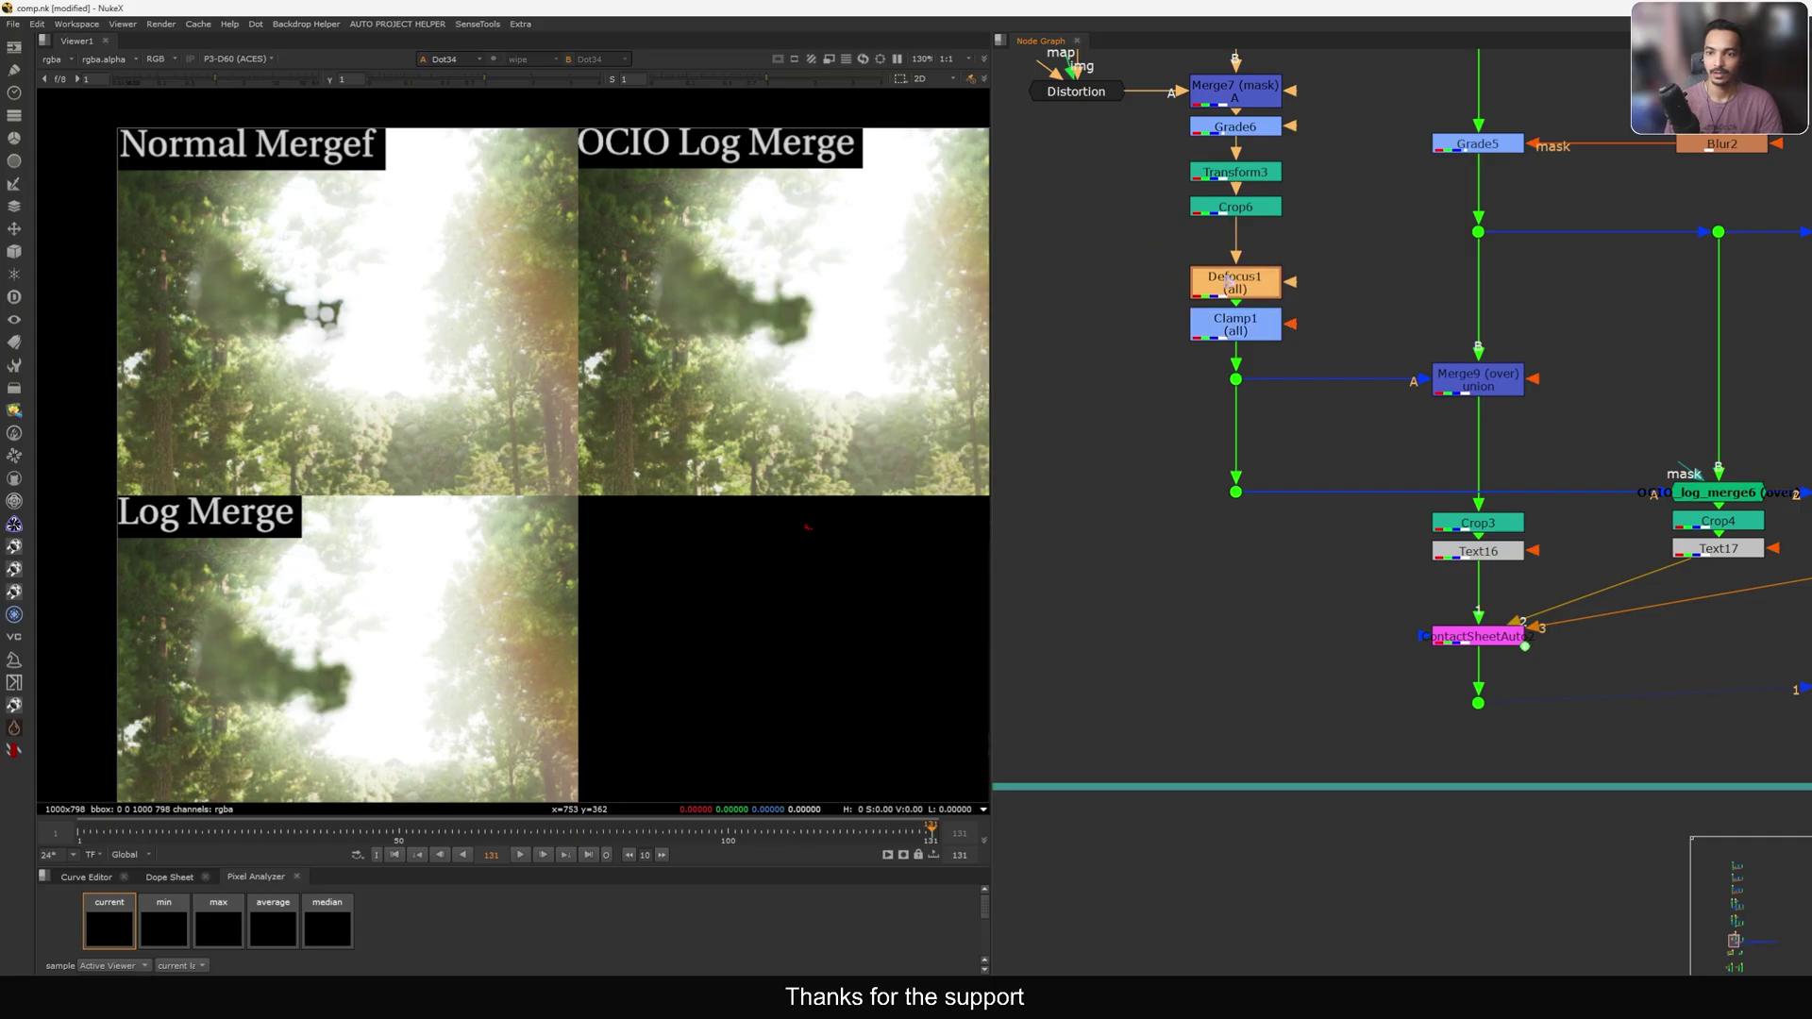
{"action": "key", "text": "d"}
{"action": "key", "text": "d"}
Set Defocus1's defocus to 25 and compare the foliage in the three merges.
{"action": "double_click", "coordinate": [1256, 269]}
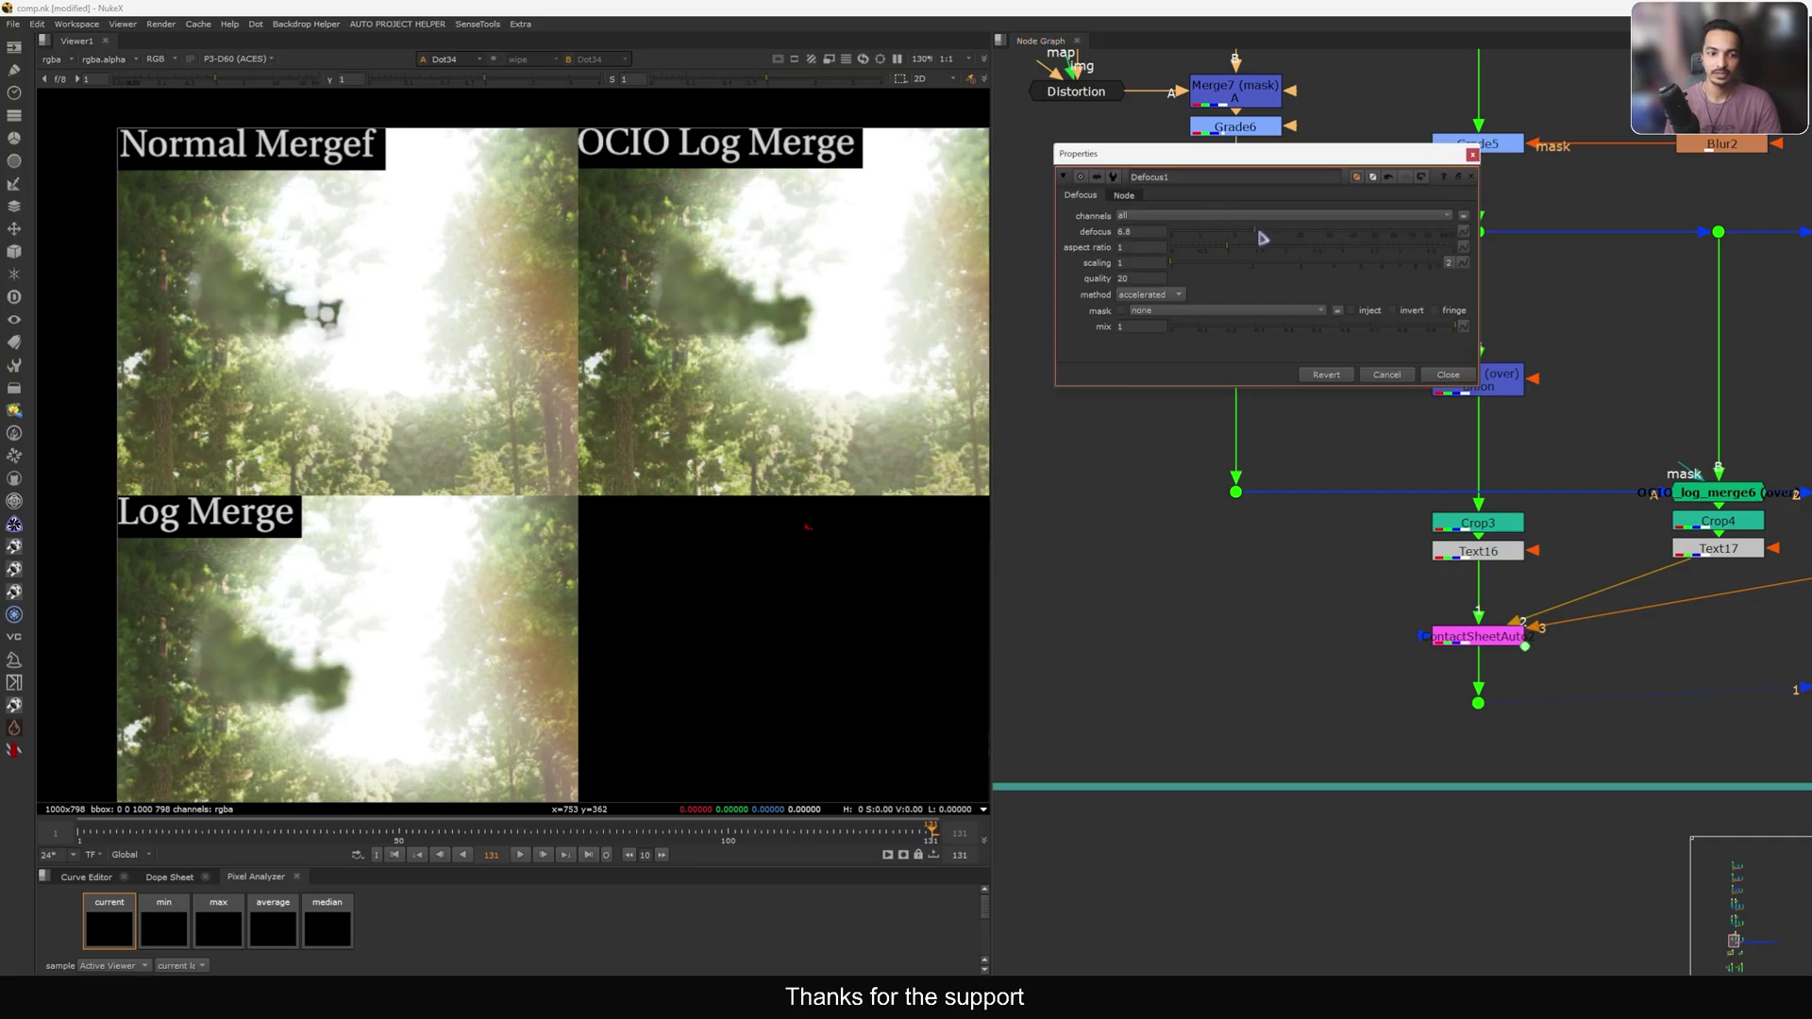
{"action": "left_click_drag", "start_coordinate": [1263, 238], "coordinate": [1307, 247]}
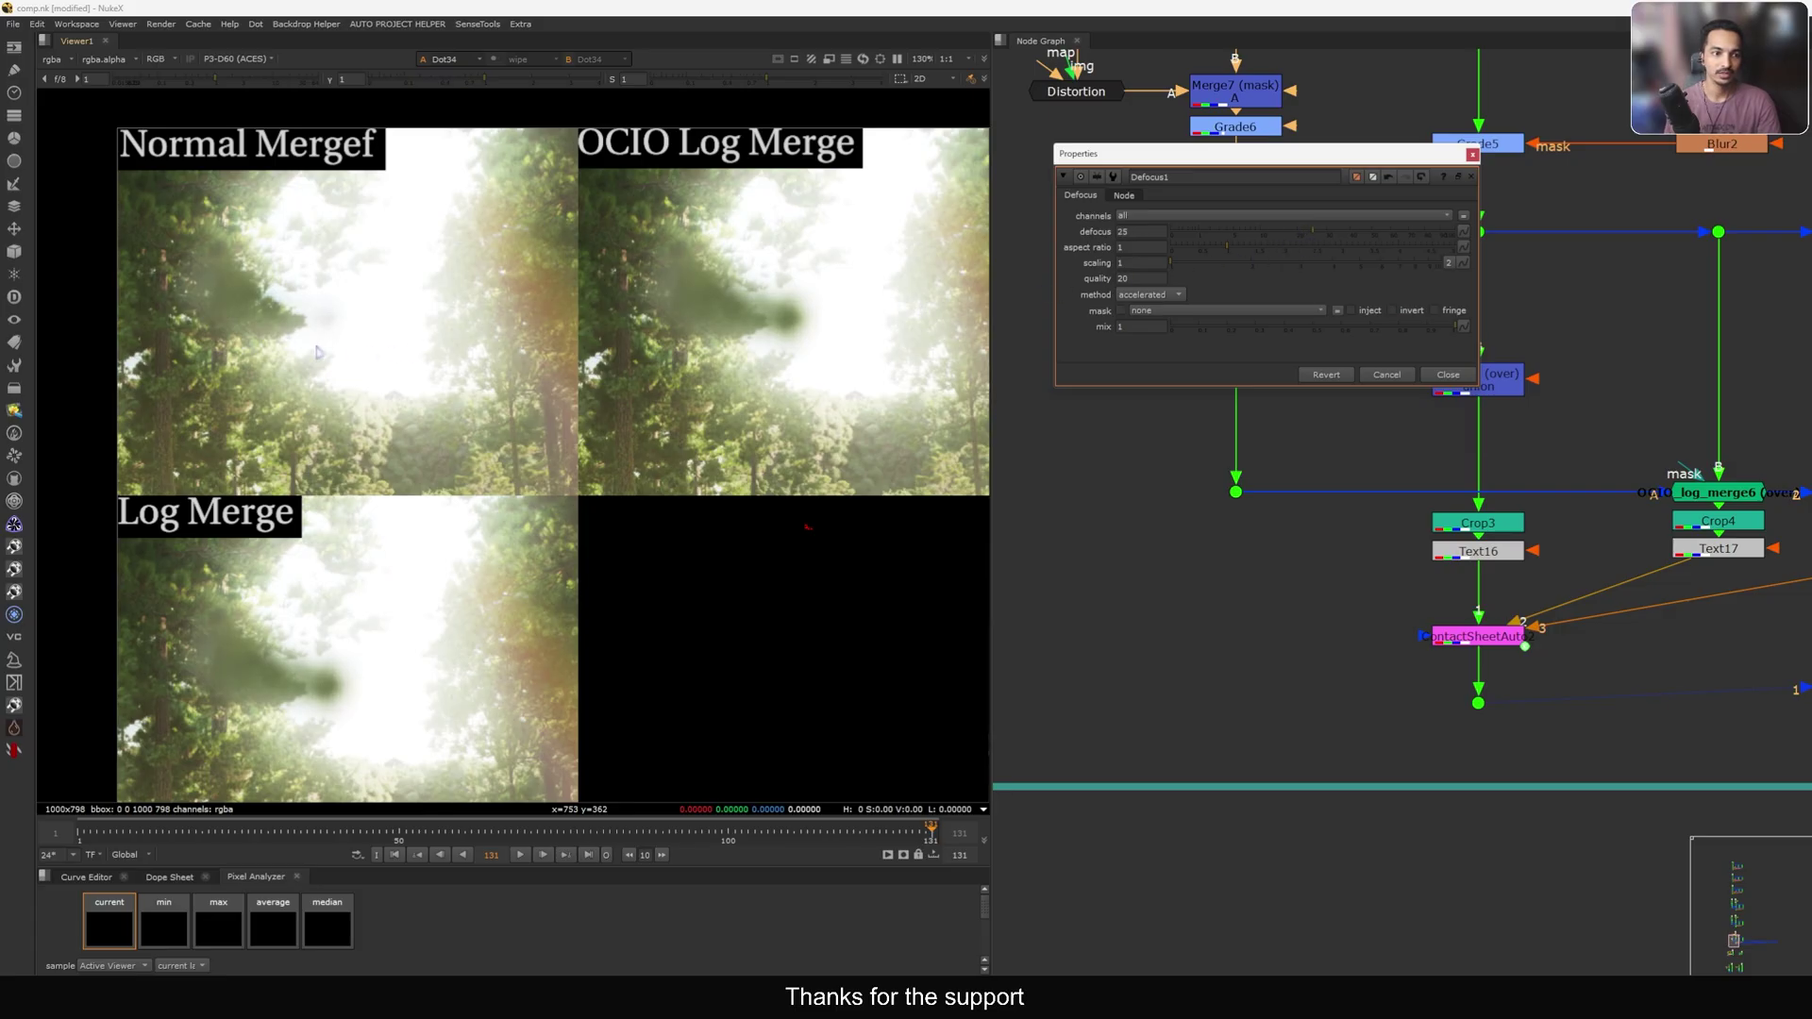
{"action": "left_click_drag", "start_coordinate": [400, 260], "coordinate": [226, 355]}
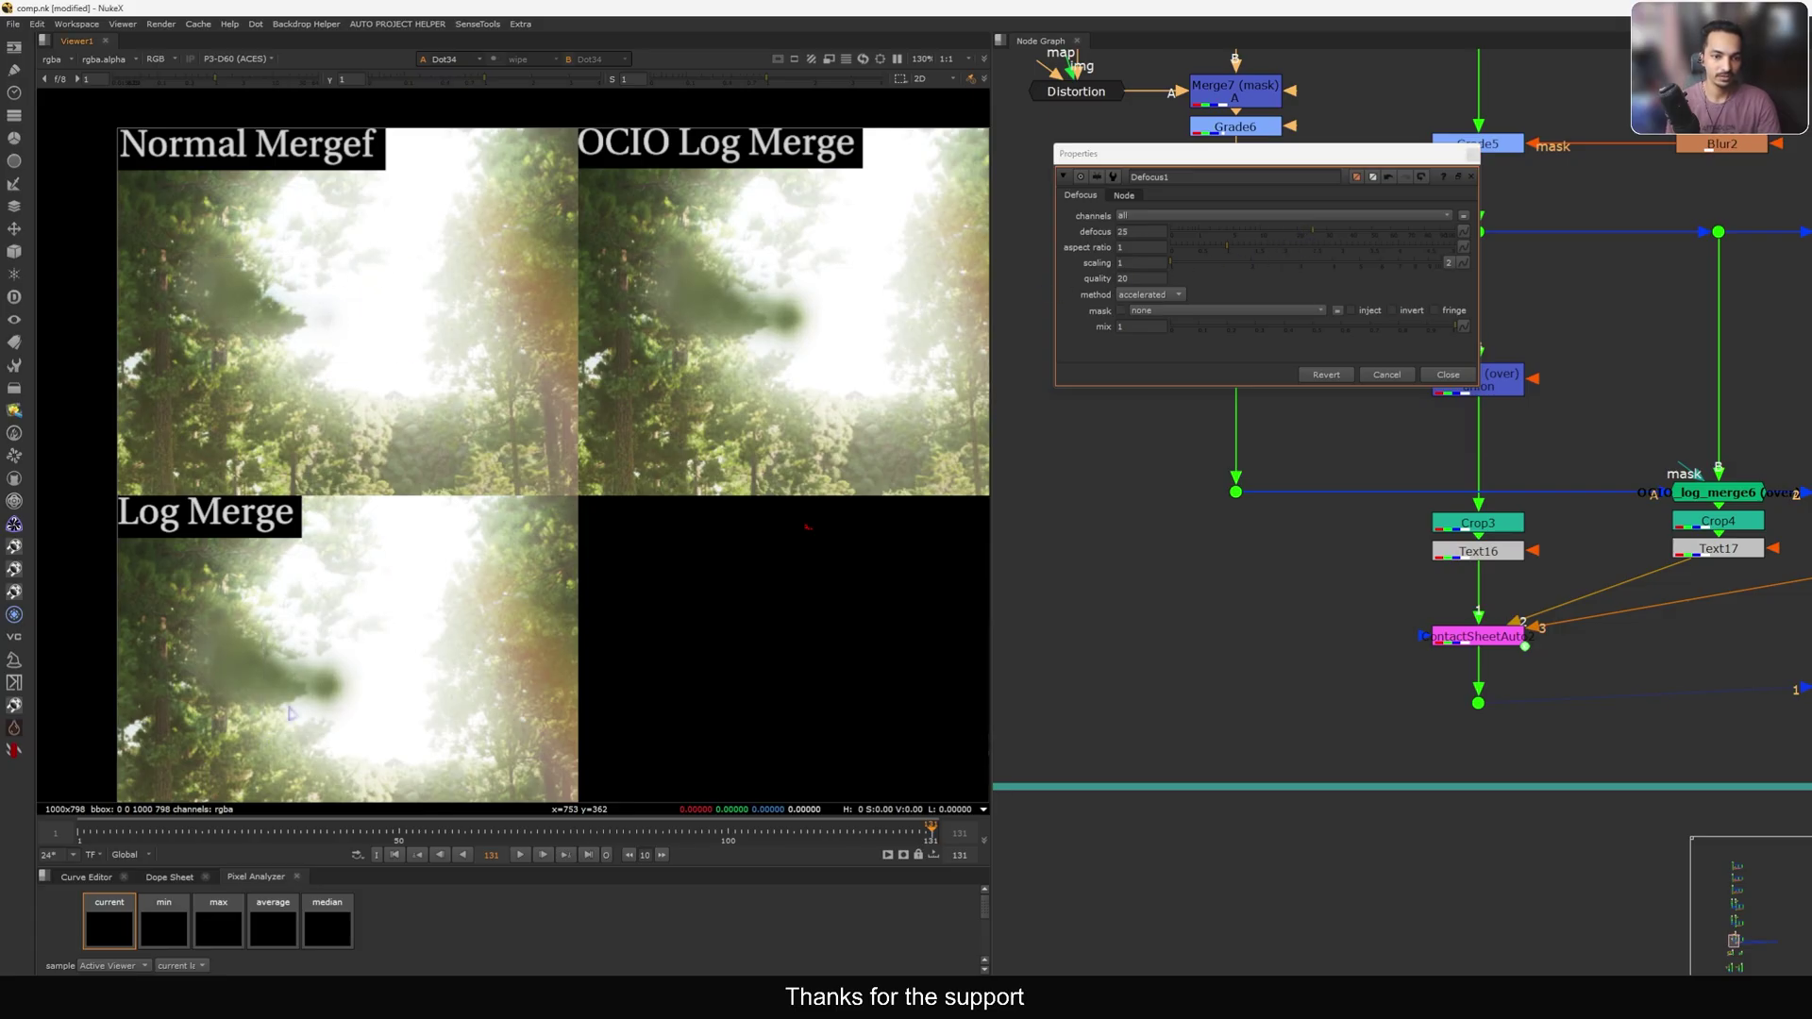
{"action": "left_click", "coordinate": [1449, 376]}
Show OCIO log_merge6 and log_merge5 in the viewer and examine the defocused foliage up close.
{"action": "middle_click_drag", "start_coordinate": [1568, 468], "coordinate": [1331, 460]}
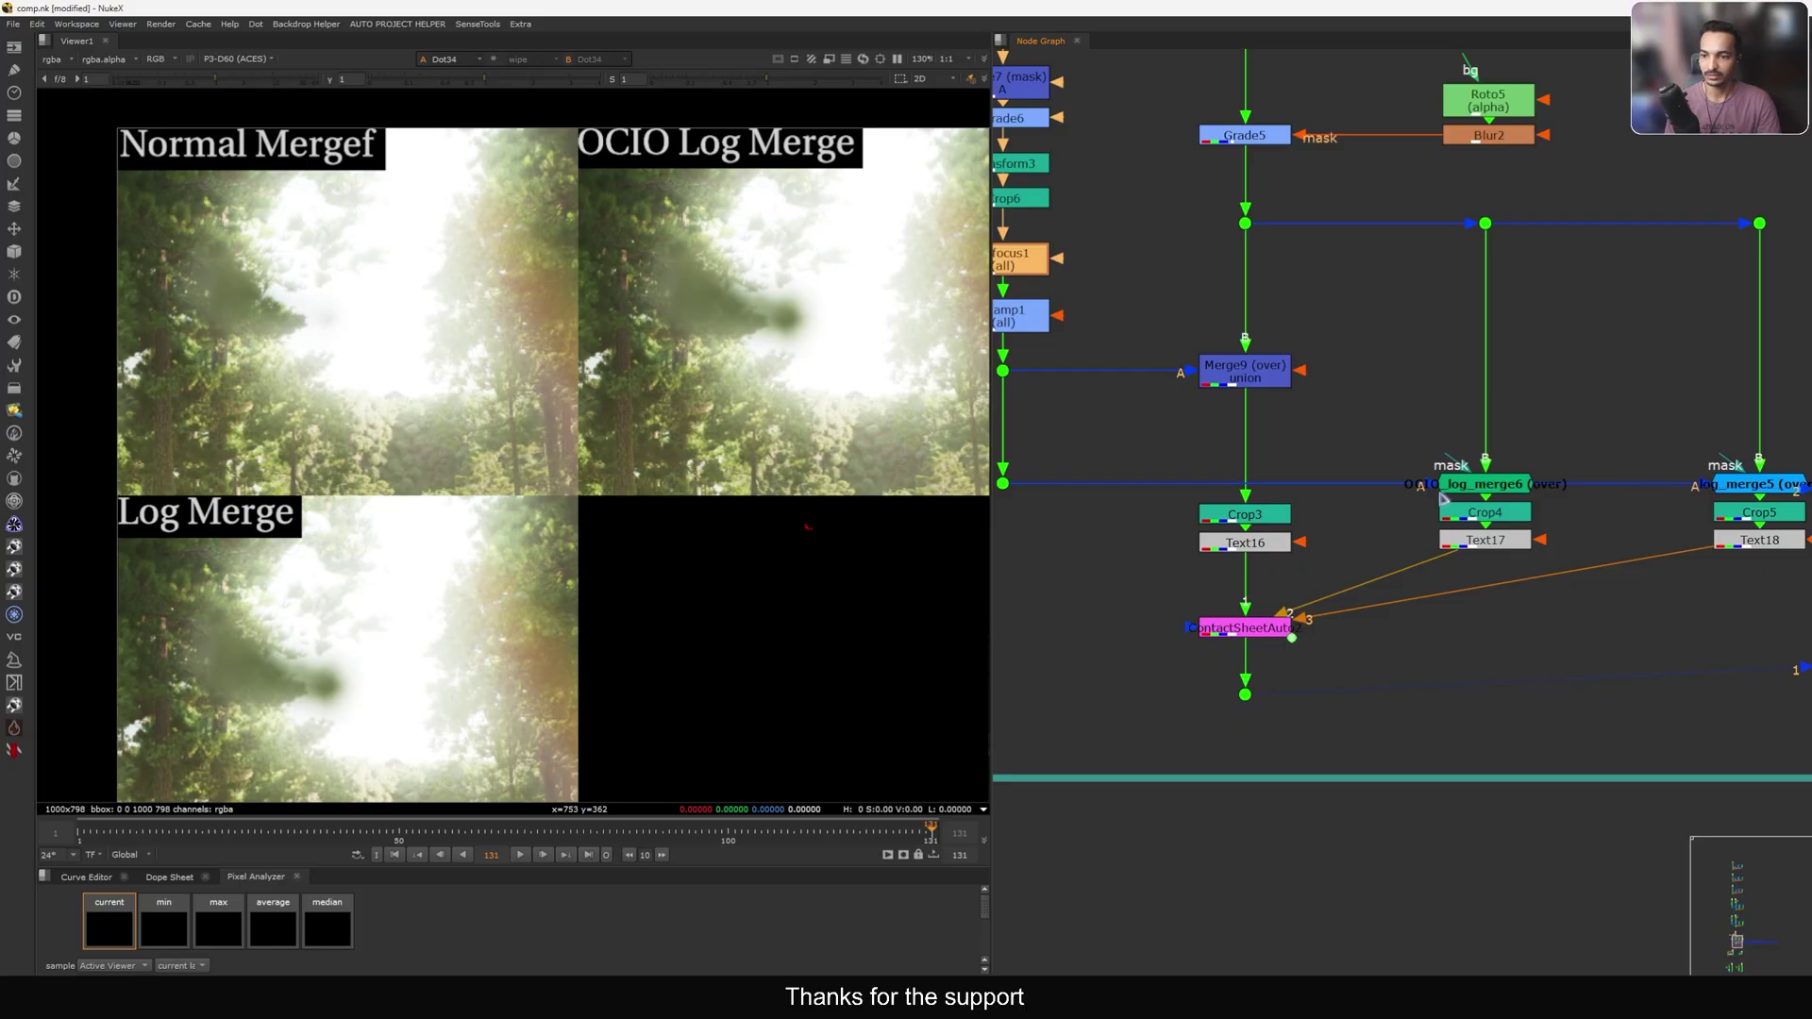
{"action": "left_click", "coordinate": [1478, 490]}
{"action": "key", "text": "1"}
{"action": "middle_click_drag", "start_coordinate": [1742, 493], "coordinate": [1572, 494]}
{"action": "left_click", "coordinate": [1587, 489]}
{"action": "key", "text": "1"}
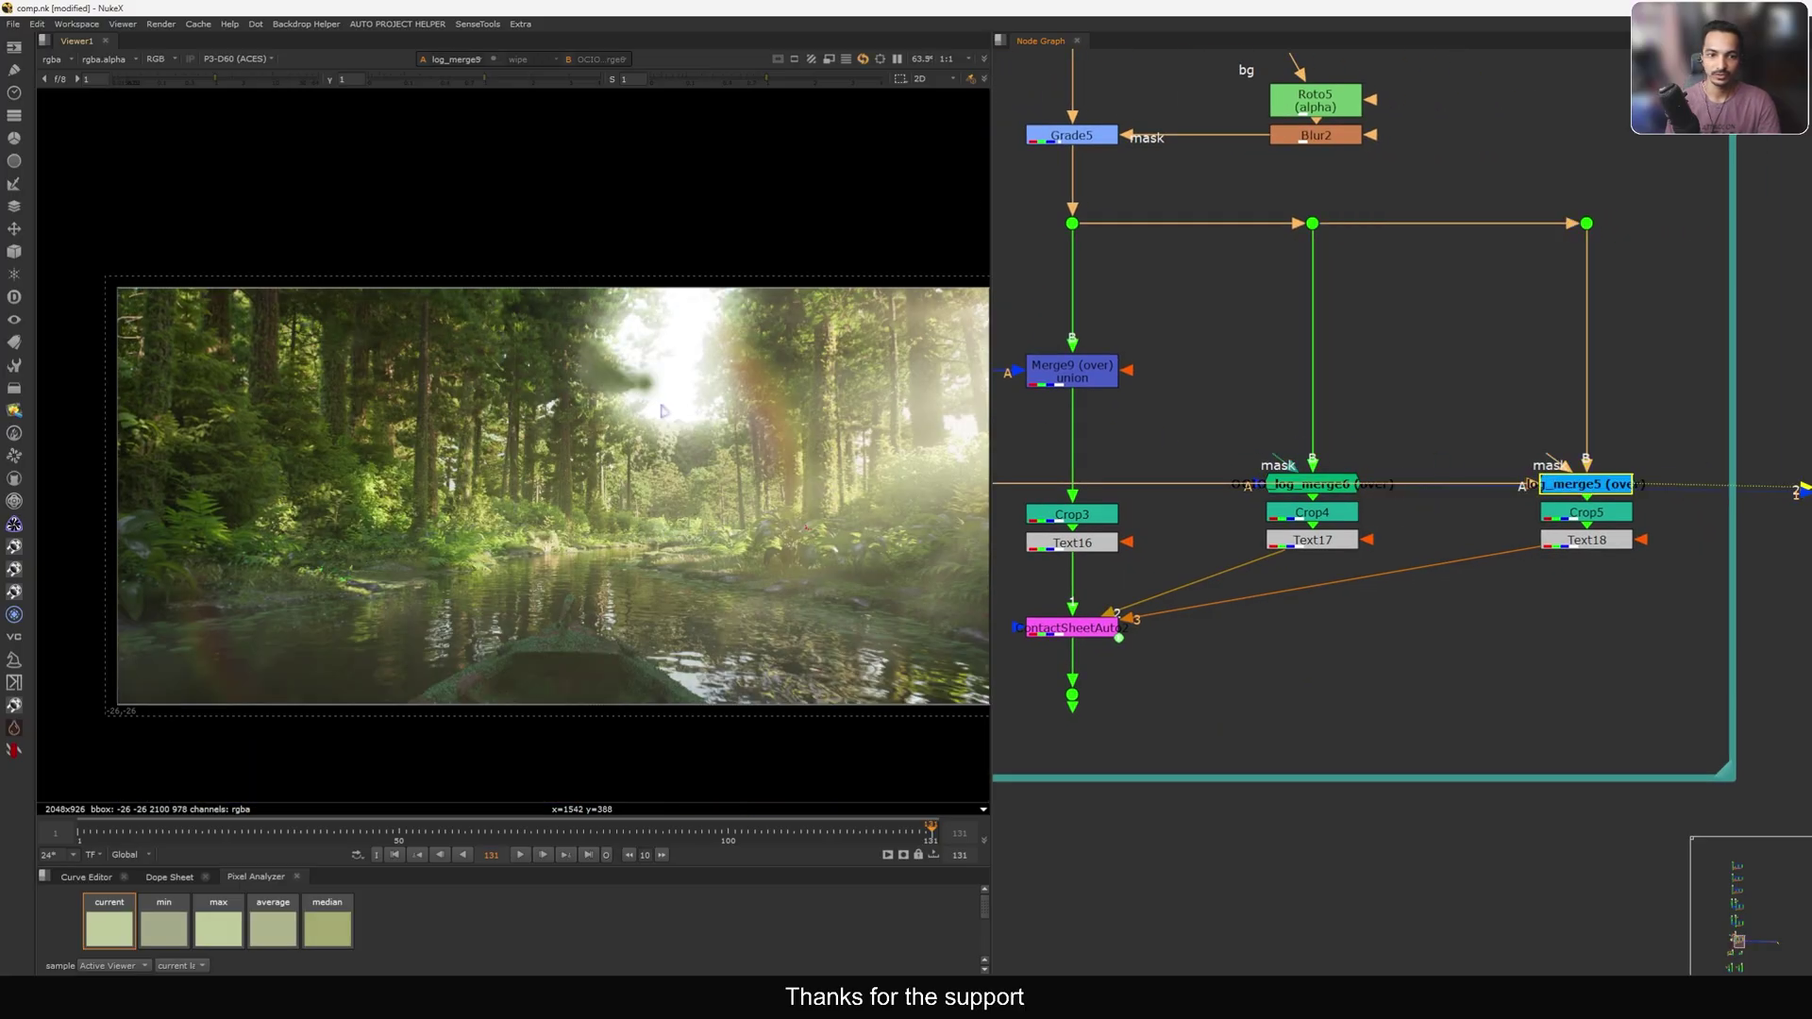
{"action": "scroll", "coordinate": [654, 376], "scroll_direction": "up", "scroll_amount": 6}
{"action": "scroll", "coordinate": [668, 406], "scroll_direction": "up", "scroll_amount": 1}
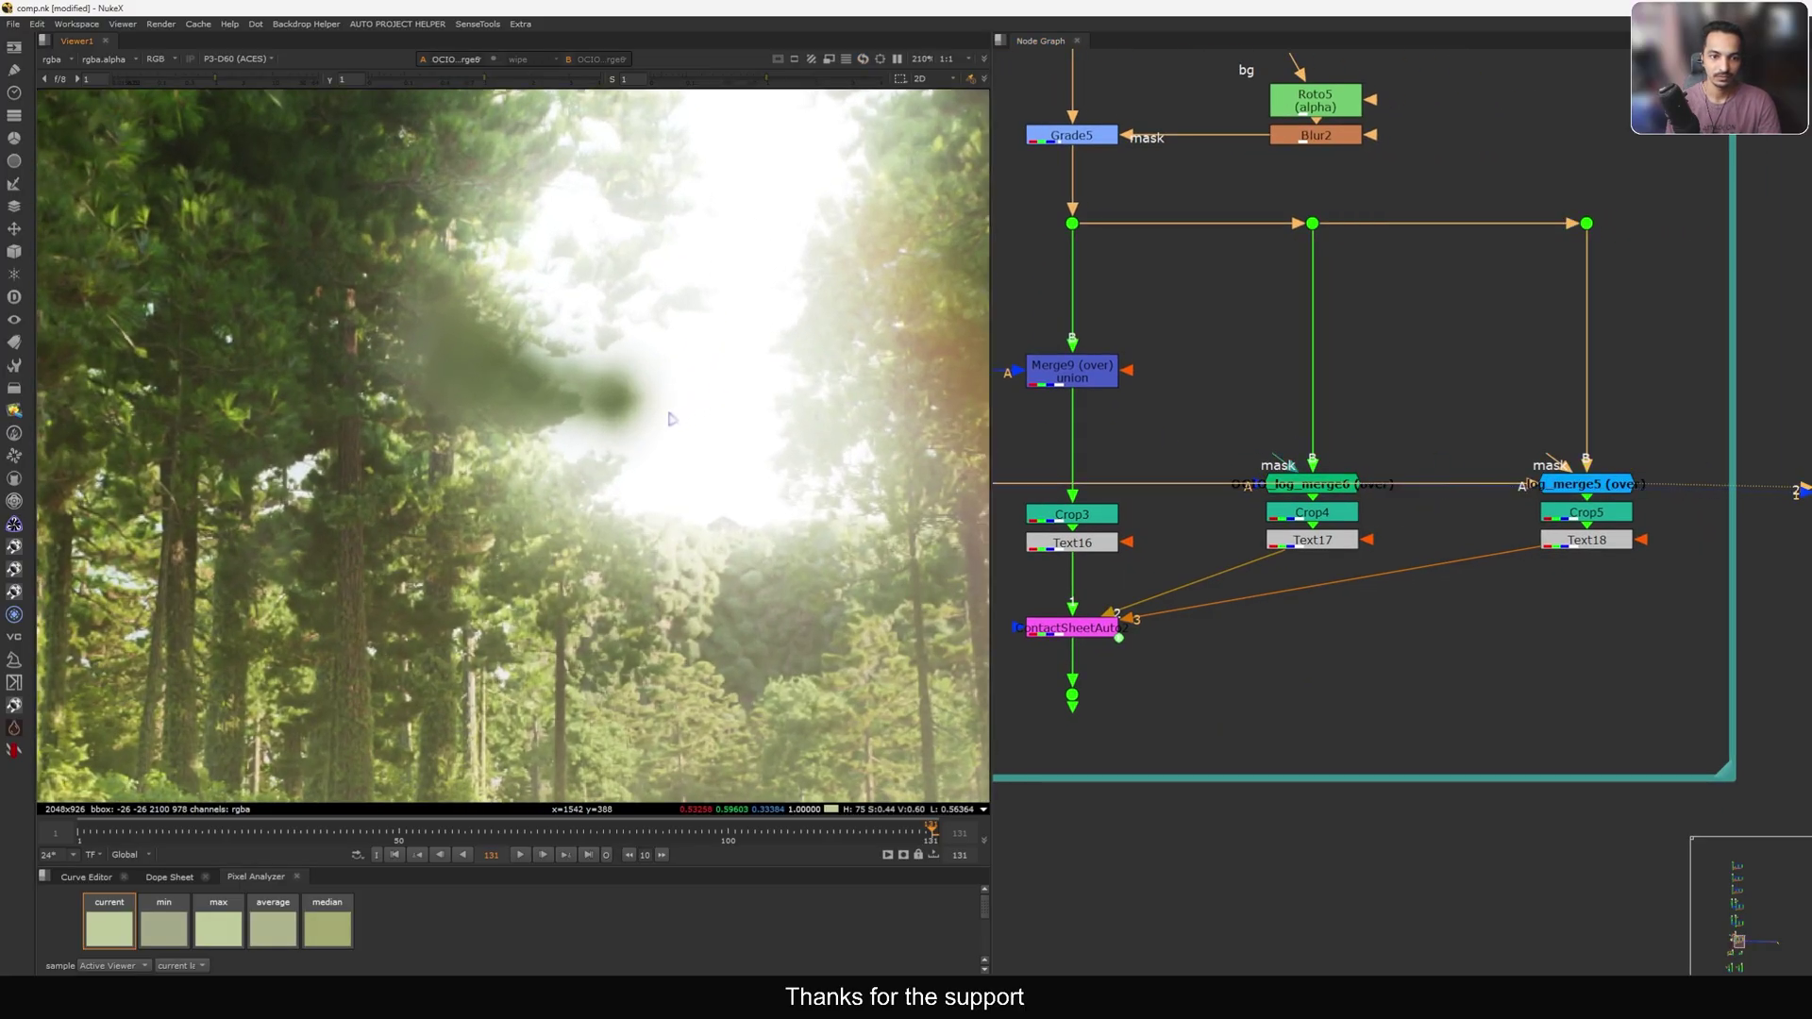
Lower the viewer gain to 0.115 and compare the defocused foliage edges between the two log merges.
{"action": "left_click", "coordinate": [161, 80]}
{"action": "scroll", "coordinate": [627, 382], "scroll_direction": "up", "scroll_amount": 12}
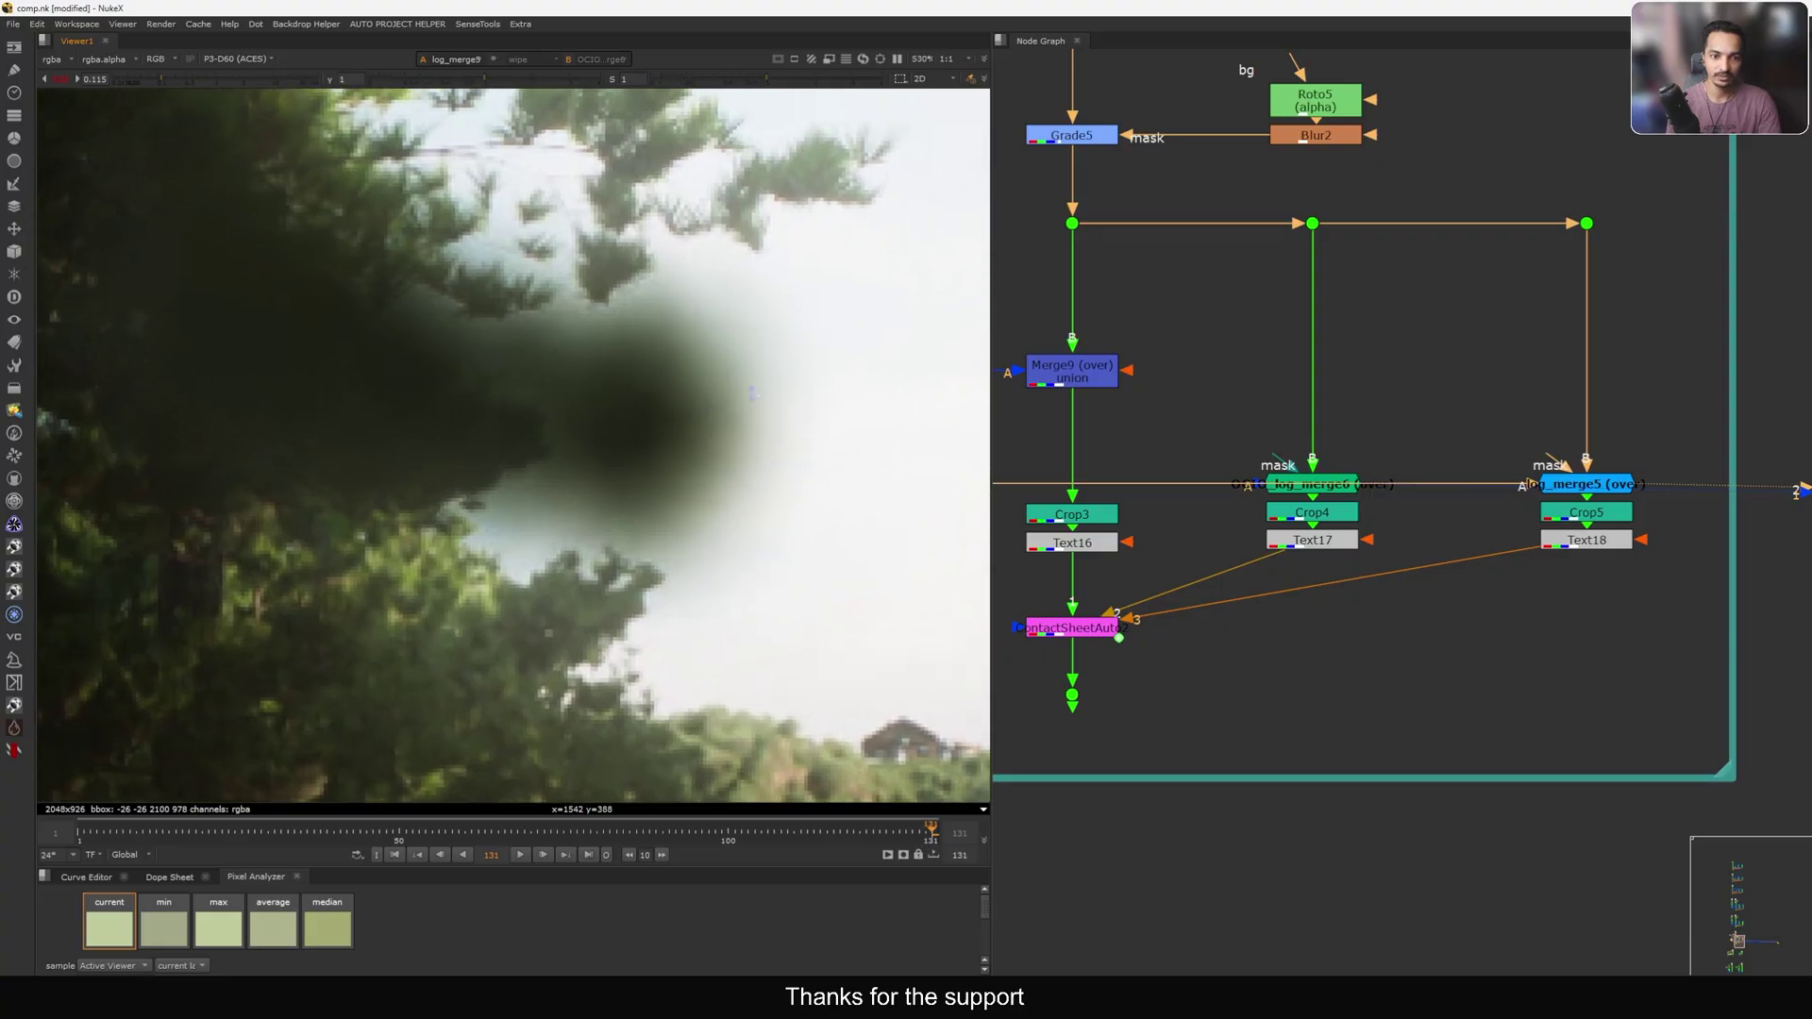
{"action": "key", "text": "2"}
{"action": "key", "text": "1"}
{"action": "key", "text": "f"}
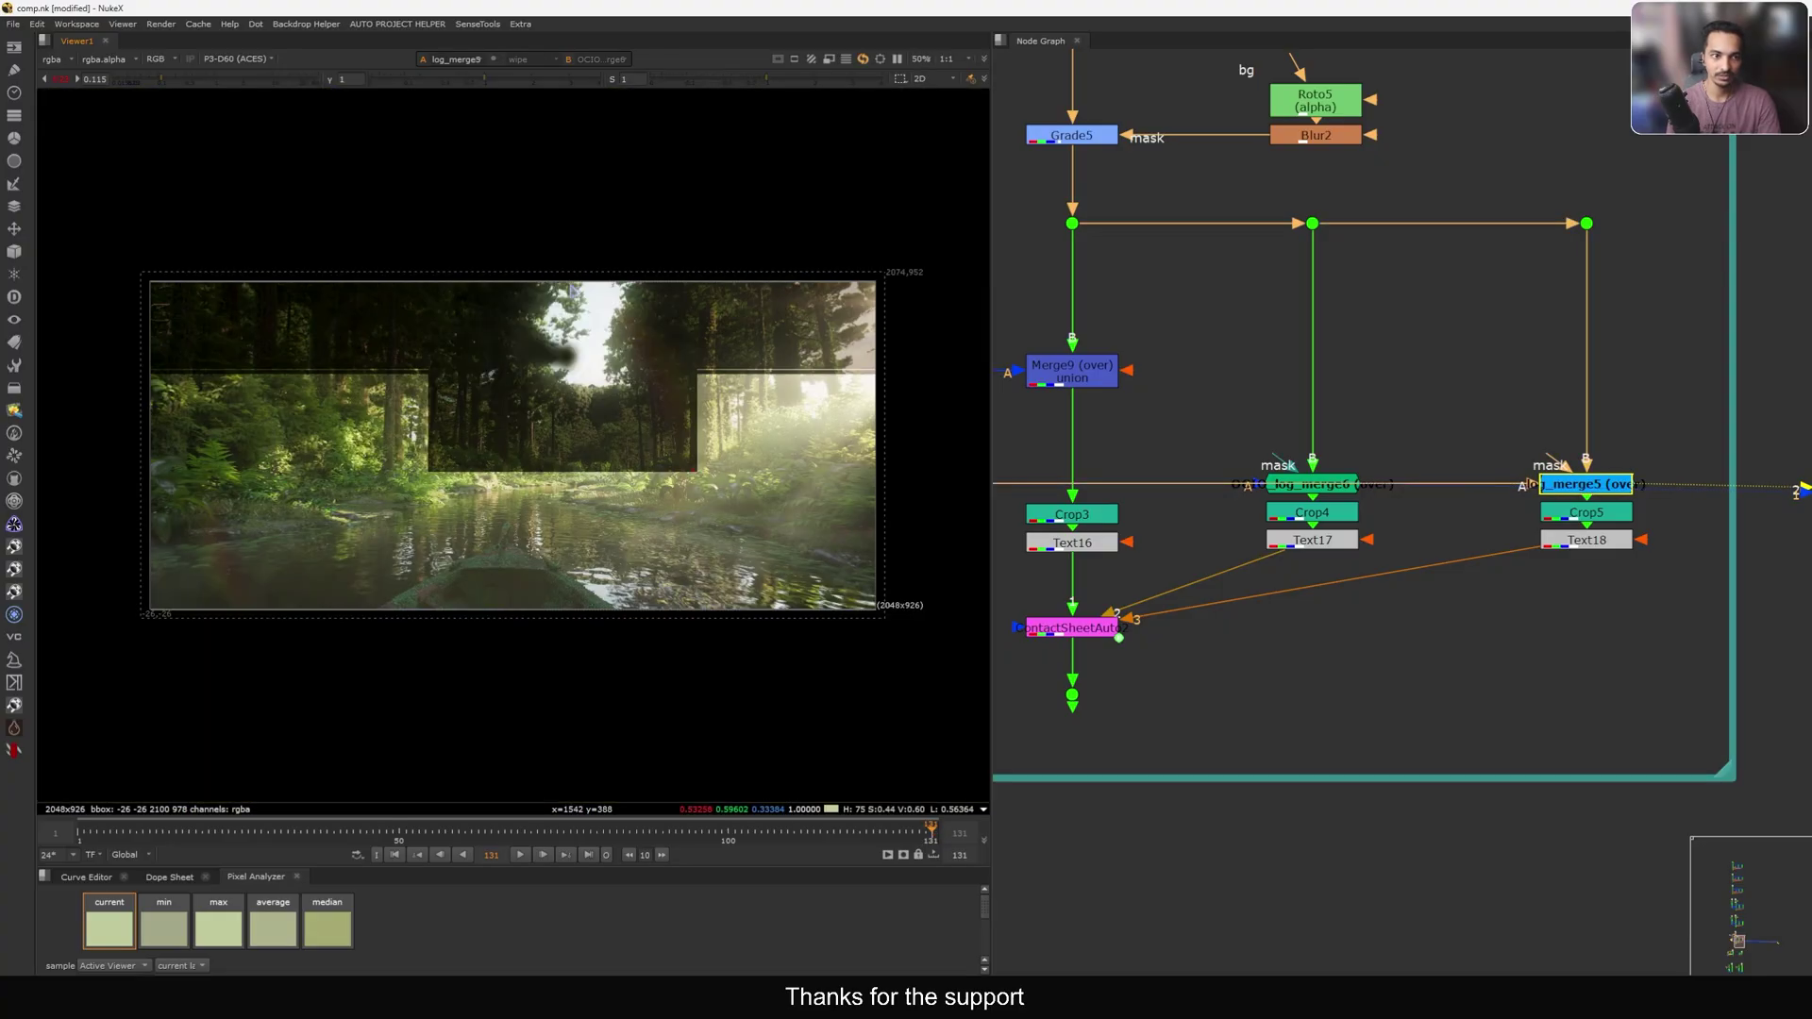
Show the contact sheet output with all three merge results in the viewer again.
{"action": "mouse_move", "coordinate": [1251, 569]}
{"action": "middle_mouse_down"}
{"action": "mouse_move", "coordinate": [1410, 566]}
{"action": "mouse_move", "coordinate": [1263, 585]}
{"action": "middle_mouse_up"}
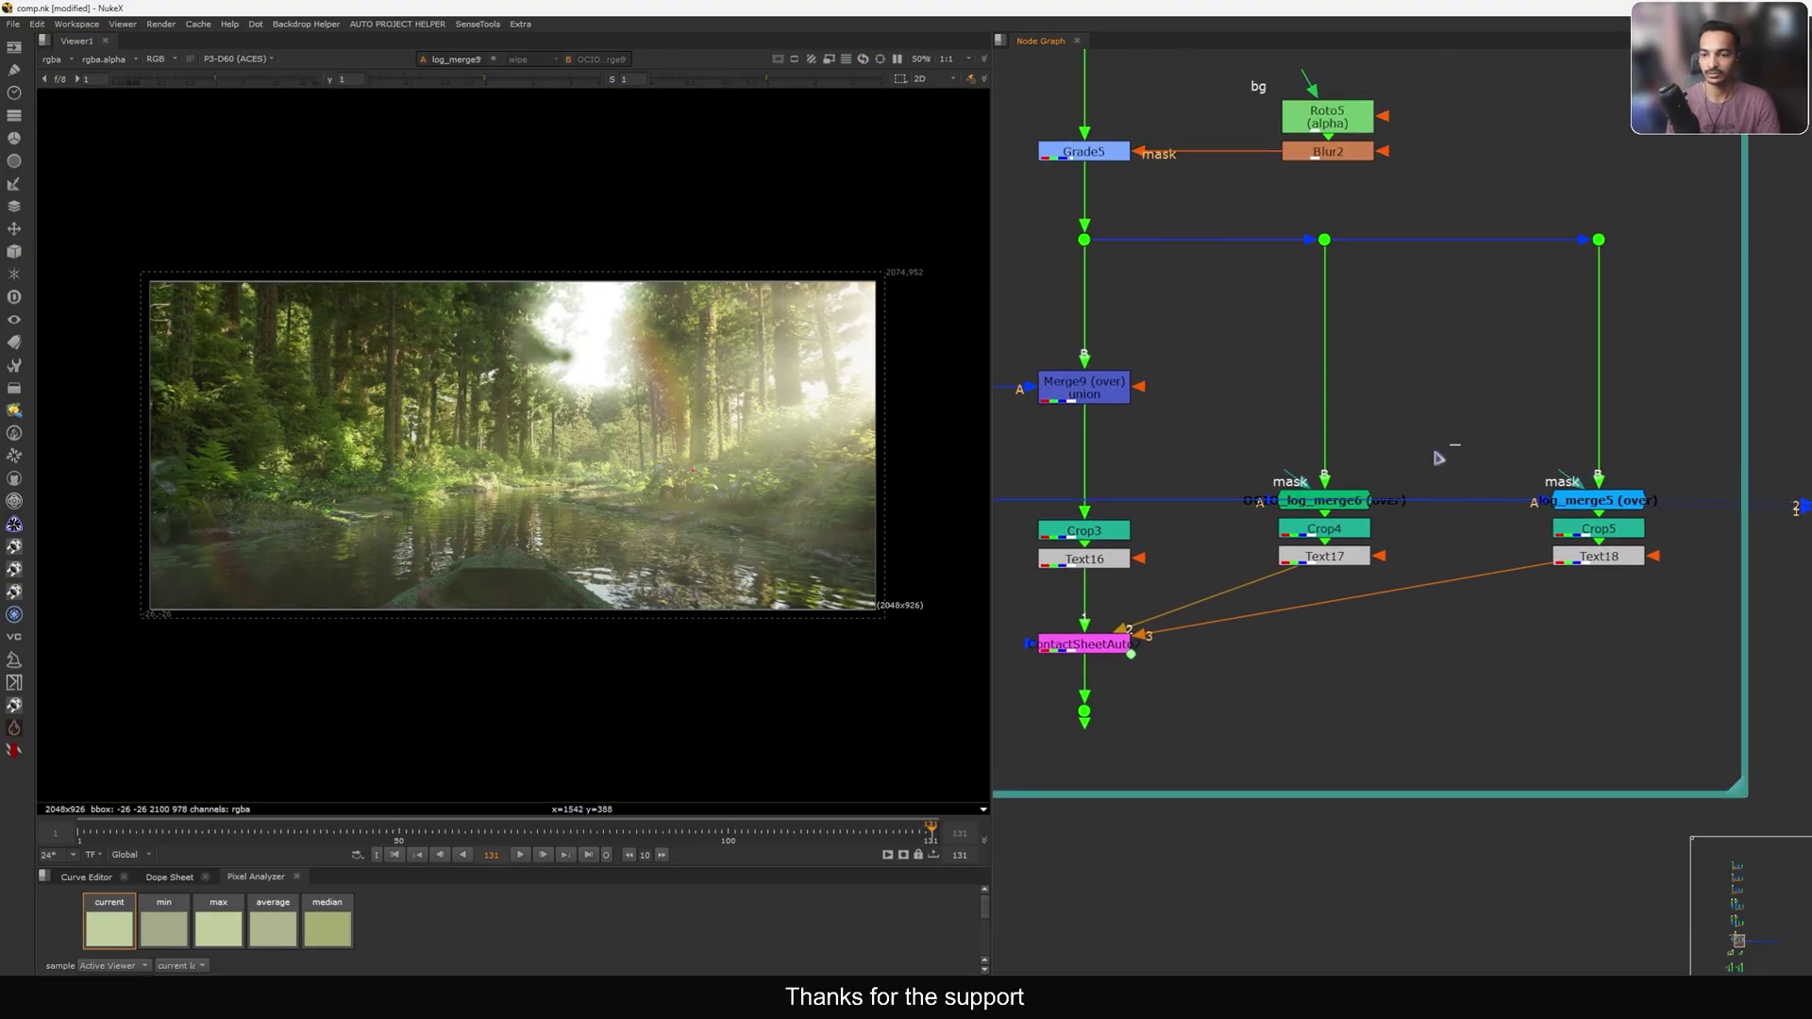
{"action": "left_click_drag", "start_coordinate": [1458, 444], "coordinate": [1704, 527]}
{"action": "middle_click_drag", "start_coordinate": [1280, 682], "coordinate": [1458, 639]}
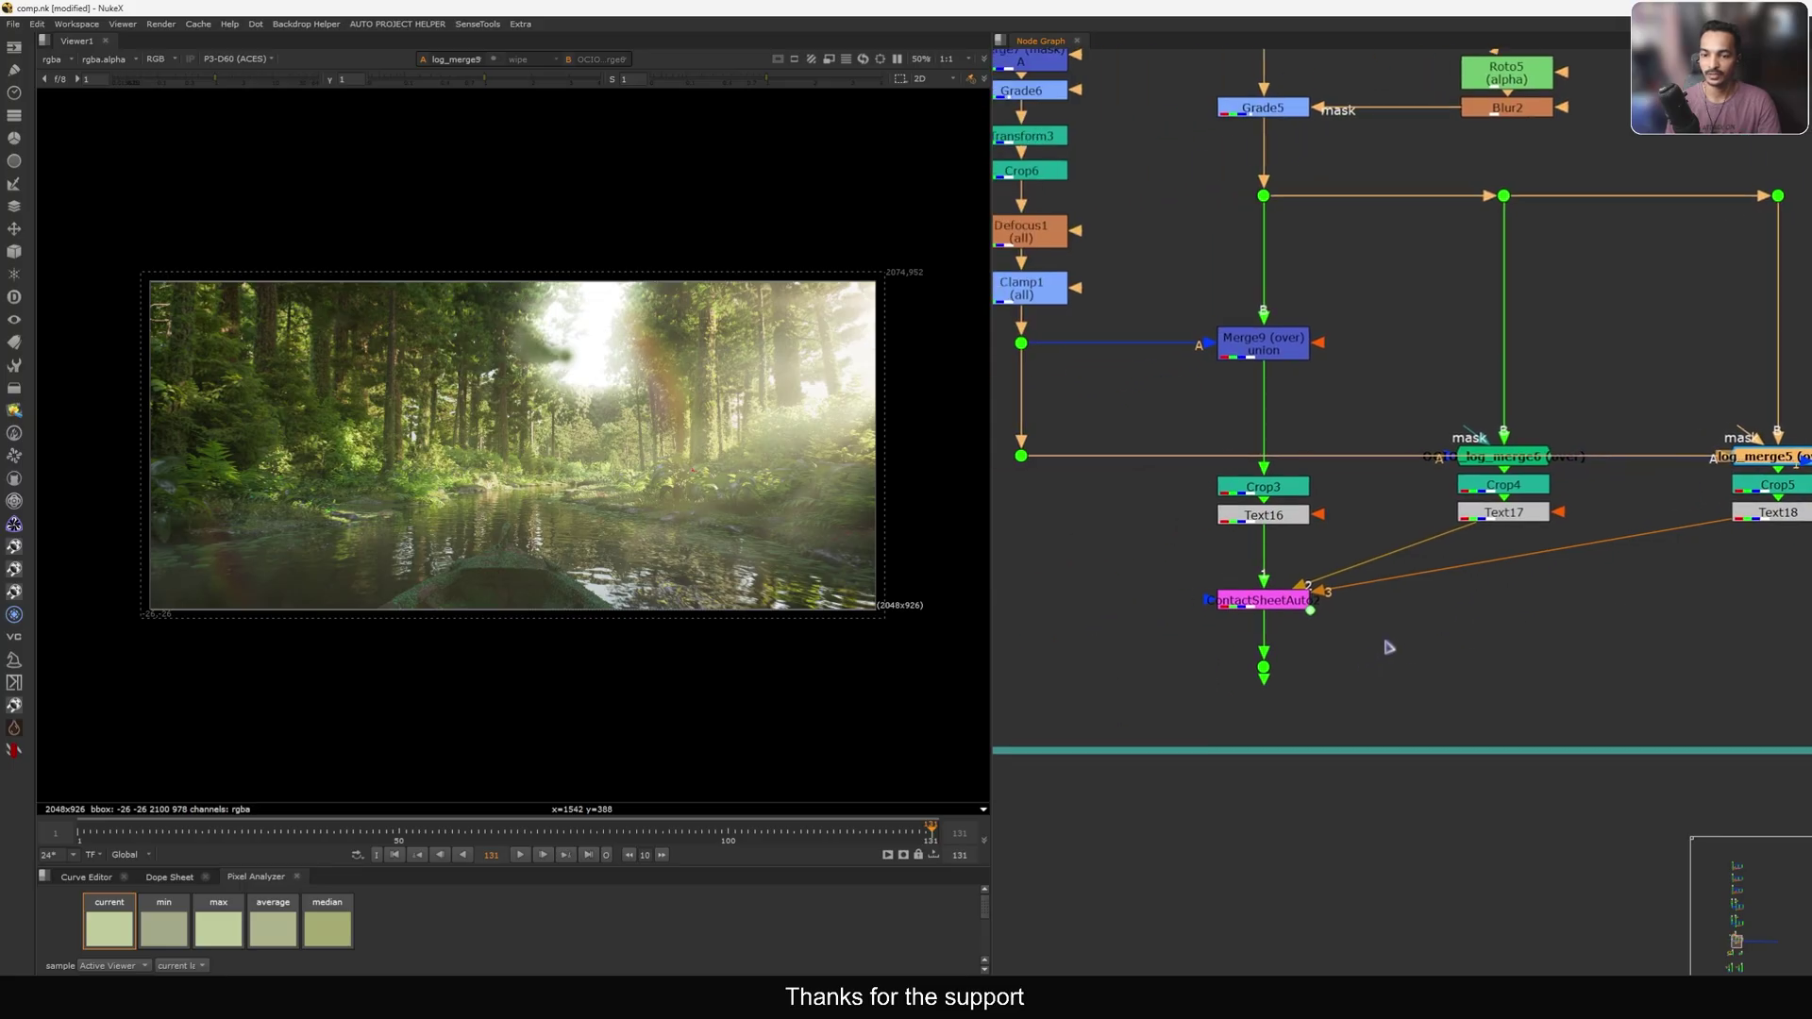
{"action": "left_click", "coordinate": [1263, 669]}
{"action": "key", "text": "1"}
{"action": "middle_click_drag", "start_coordinate": [1251, 632], "coordinate": [1395, 612]}
Disable and re-enable Clamp1 to check its effect on the log merge result.
{"action": "middle_click_drag", "start_coordinate": [1393, 328], "coordinate": [1413, 395]}
{"action": "left_click", "coordinate": [1191, 332]}
{"action": "key", "text": "d"}
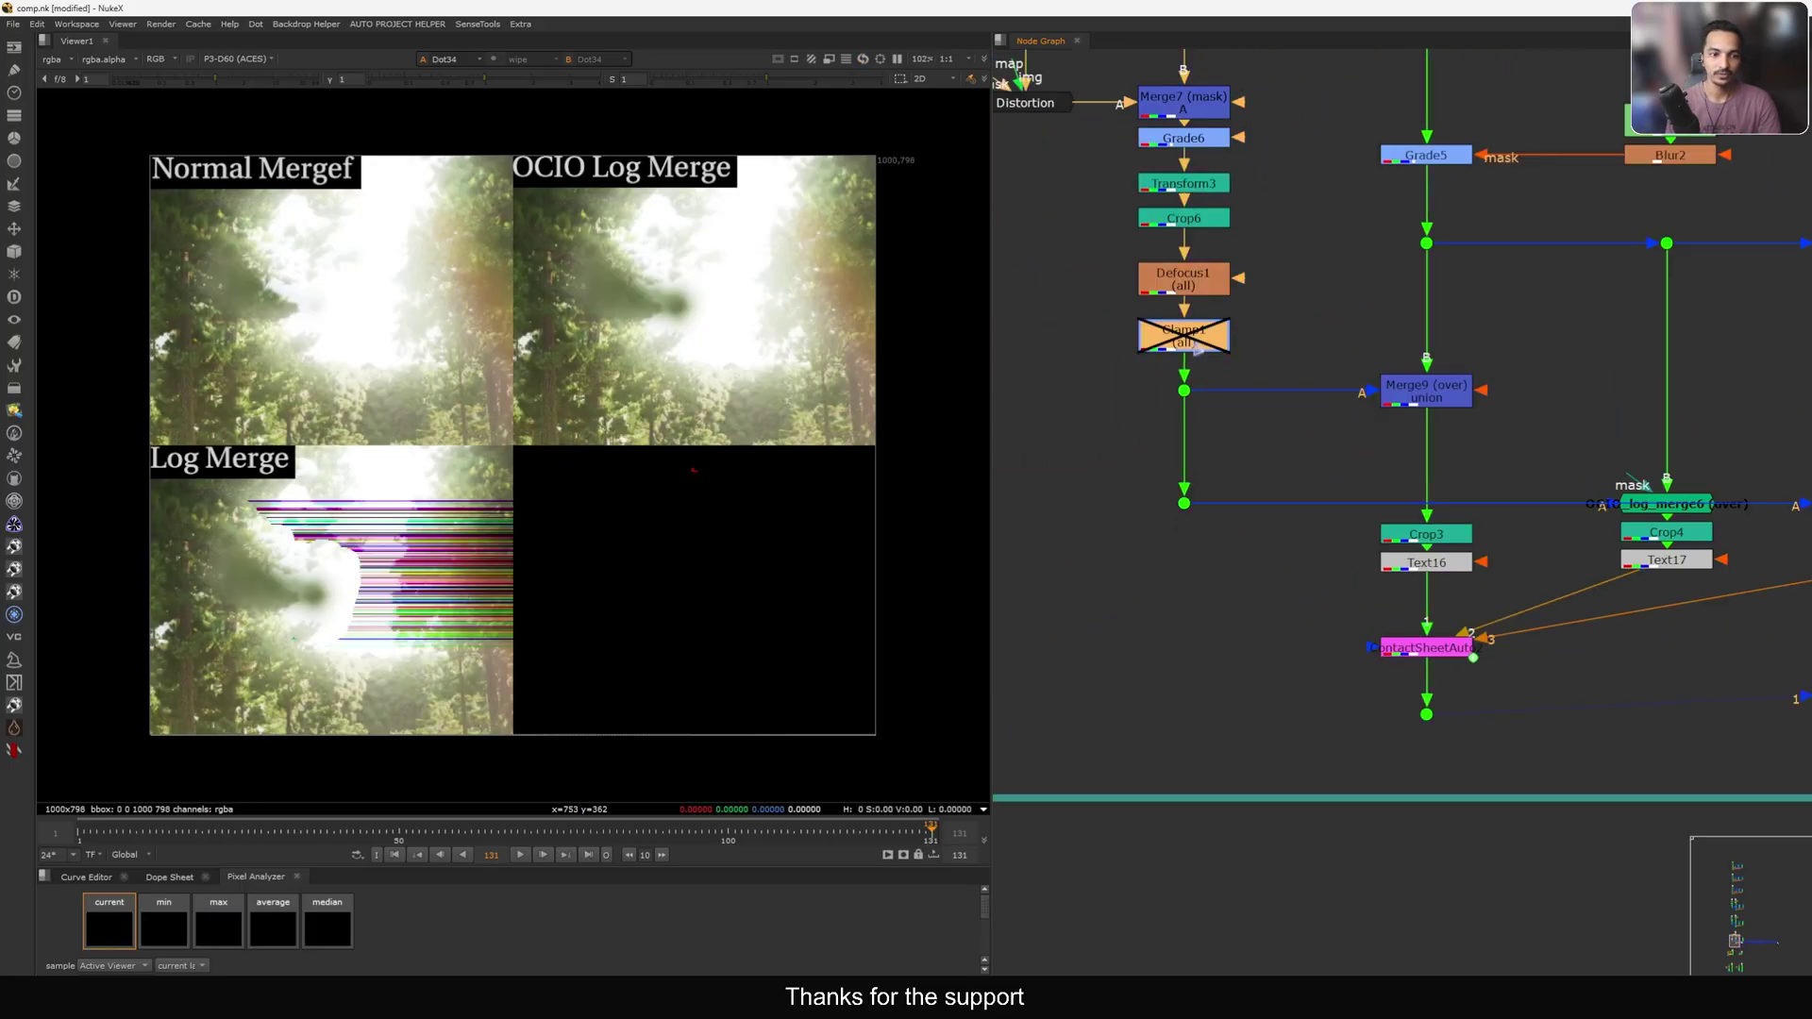
{"action": "key", "text": "d"}
Limit Defocus1's channels to rgba and toggle Clamp1 to check the merges.
{"action": "double_click", "coordinate": [1186, 279]}
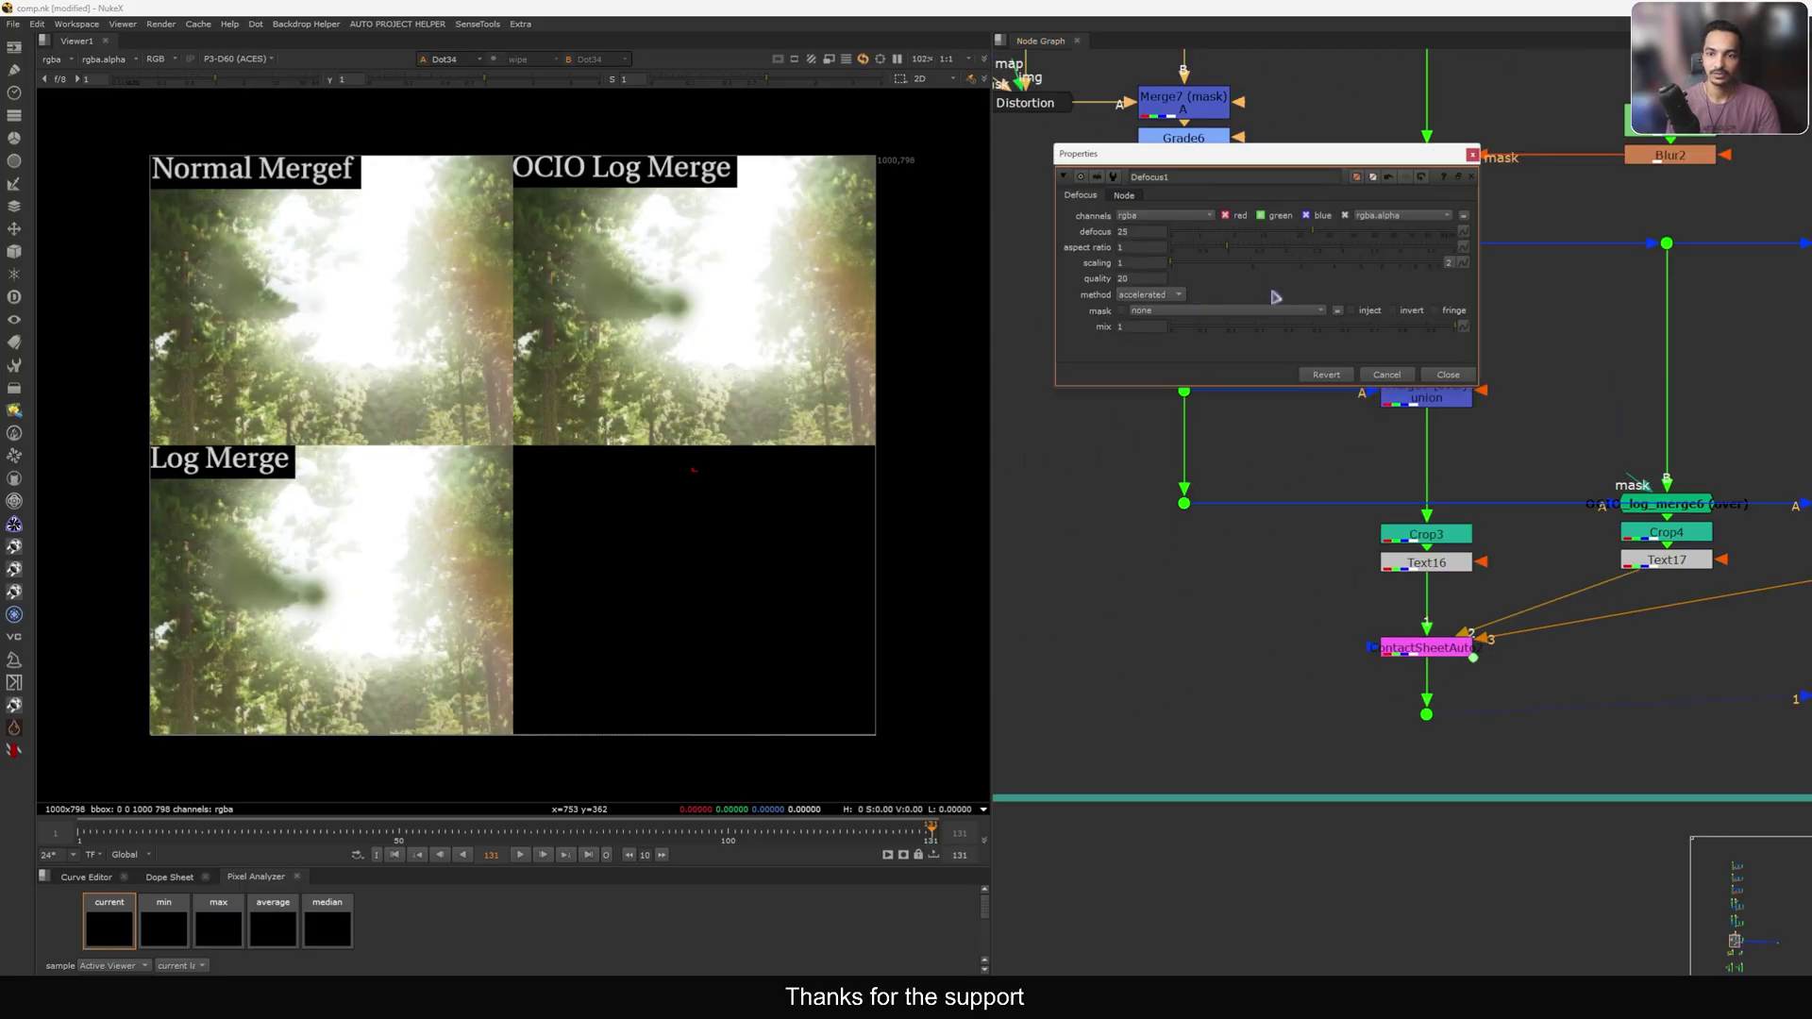
{"action": "left_click", "coordinate": [1447, 375]}
{"action": "key", "text": "d"}
{"action": "key", "text": "d"}
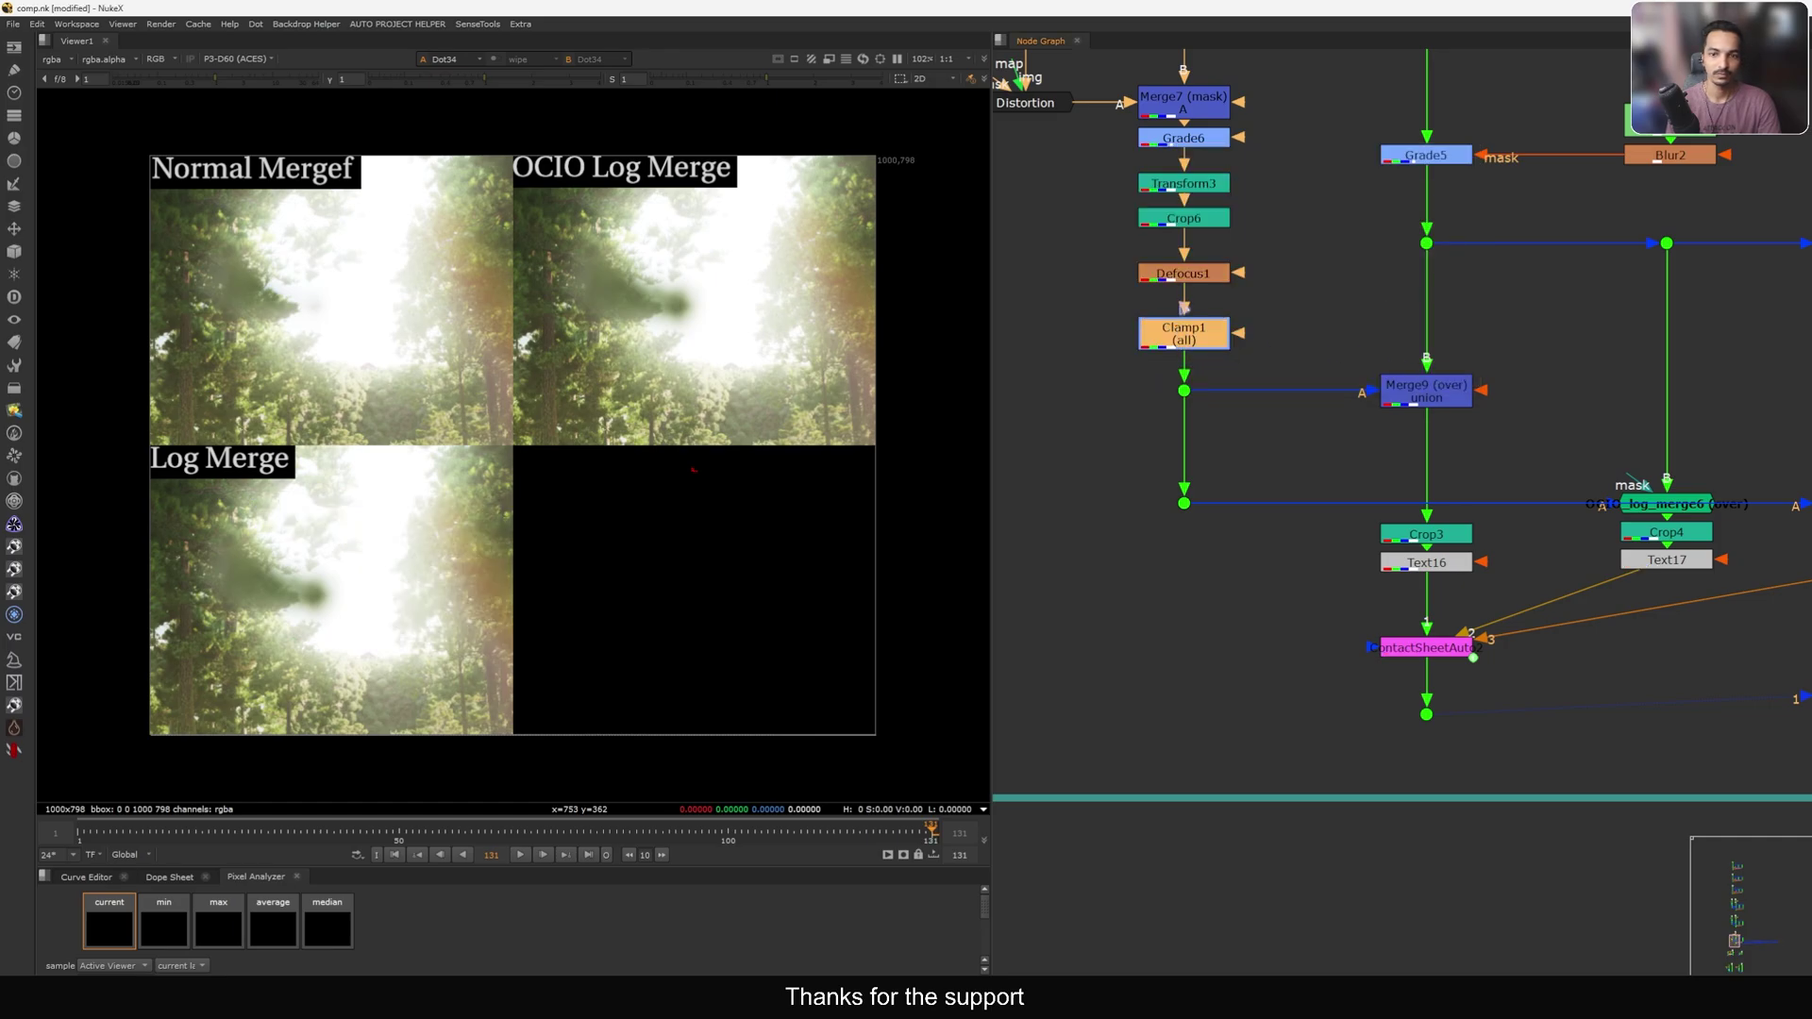
Try a defocus of about 13.6 on Defocus1 and compare the three merge results.
{"action": "double_click", "coordinate": [1187, 289]}
{"action": "left_click", "coordinate": [1272, 232]}
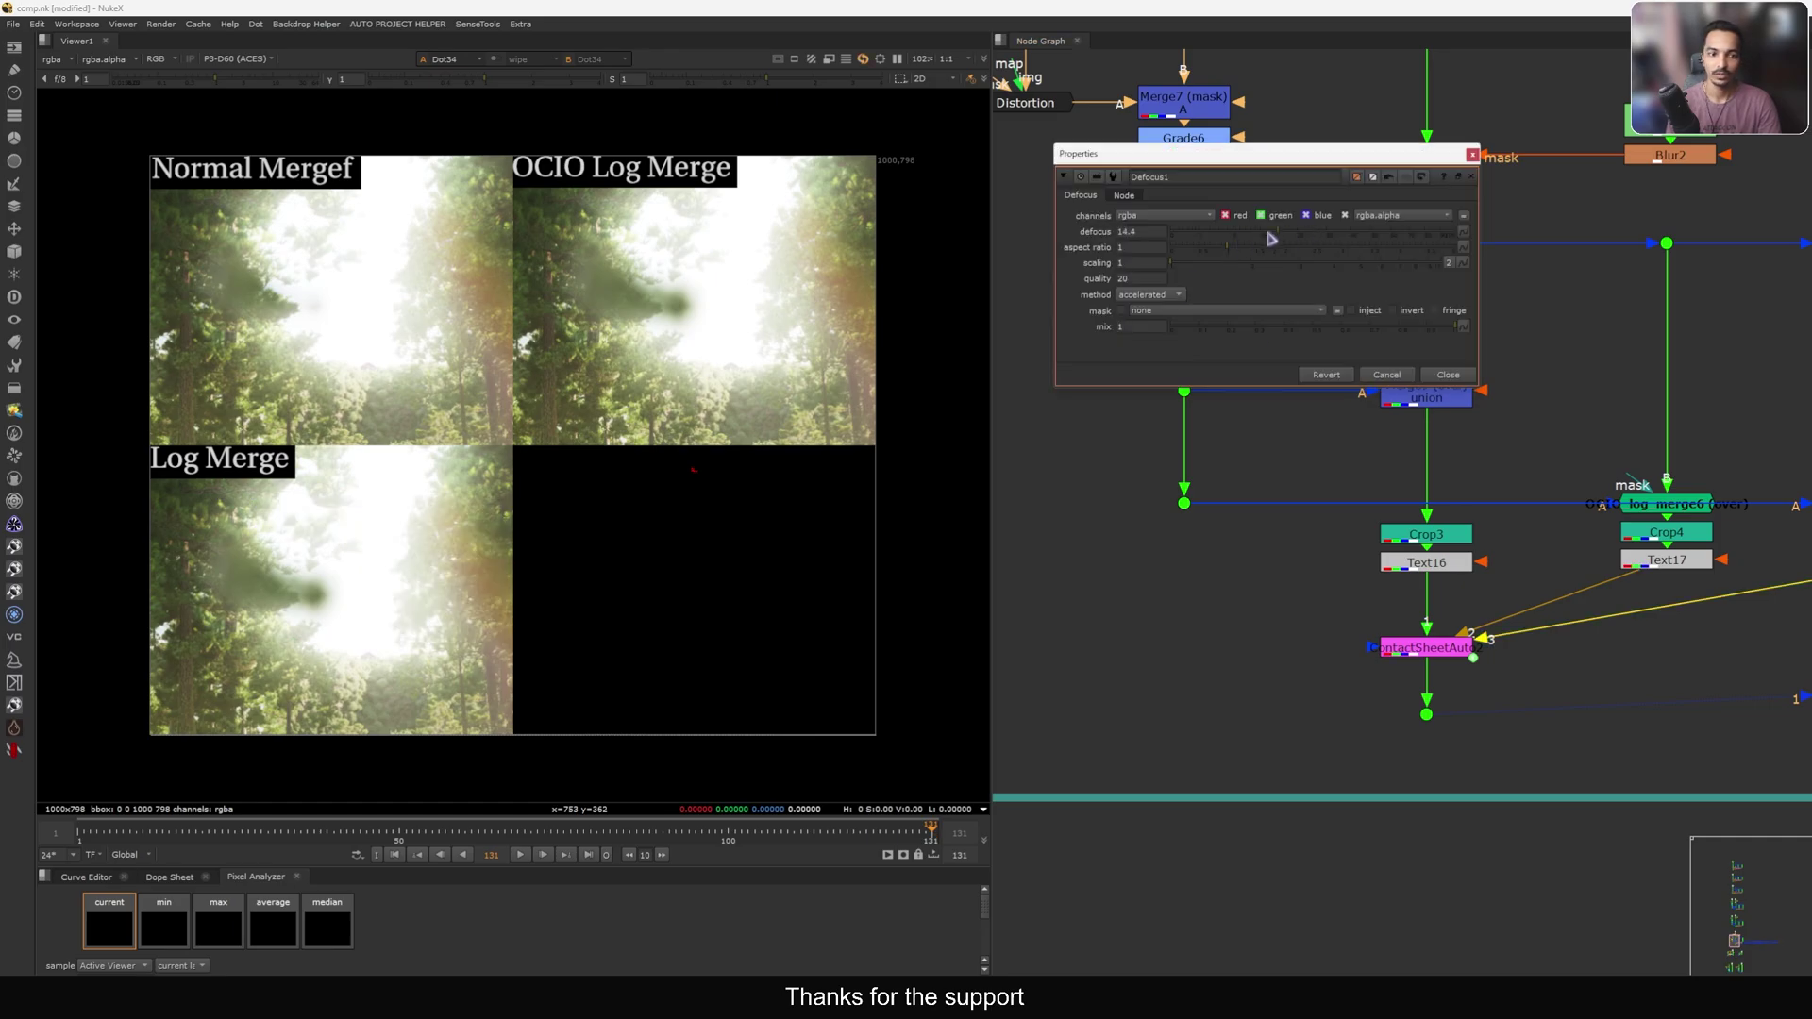
{"action": "middle_click_drag", "start_coordinate": [631, 417], "coordinate": [756, 439]}
{"action": "scroll", "coordinate": [756, 440], "scroll_direction": "down", "scroll_amount": 1}
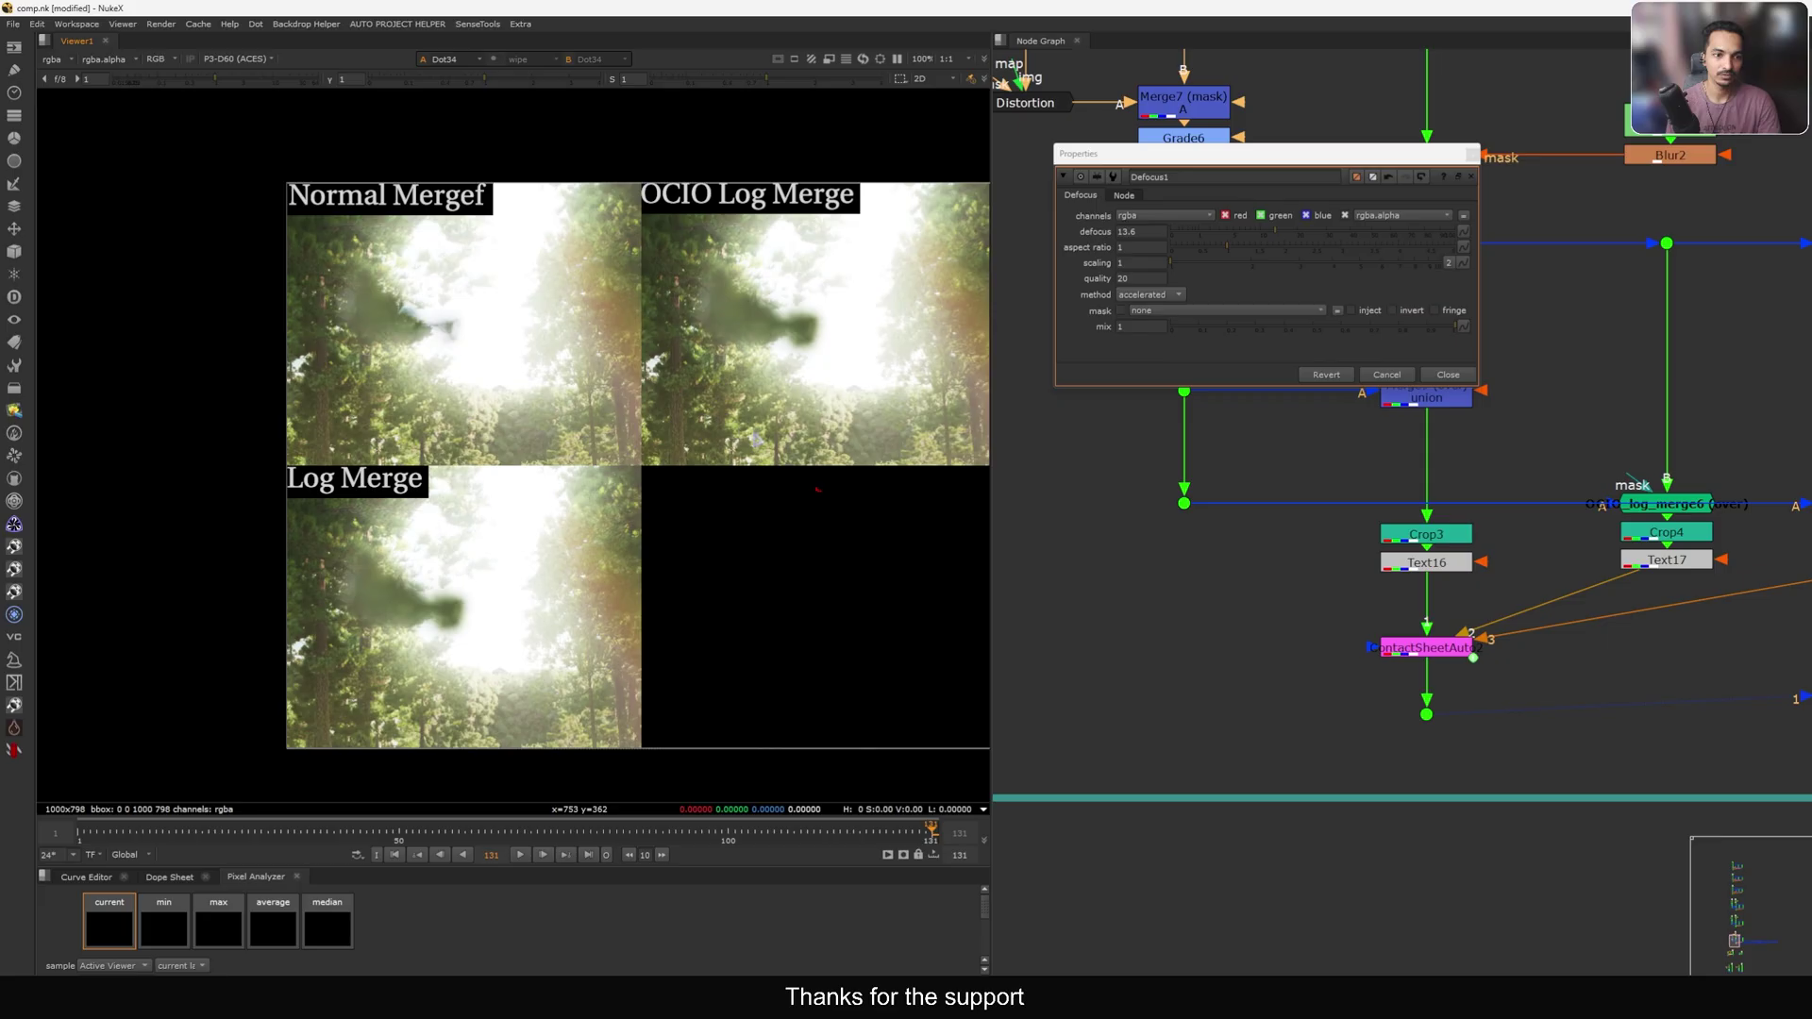
Reduce Defocus1's defocus amount to a milder blur and close its properties.
{"action": "left_click", "coordinate": [1212, 233]}
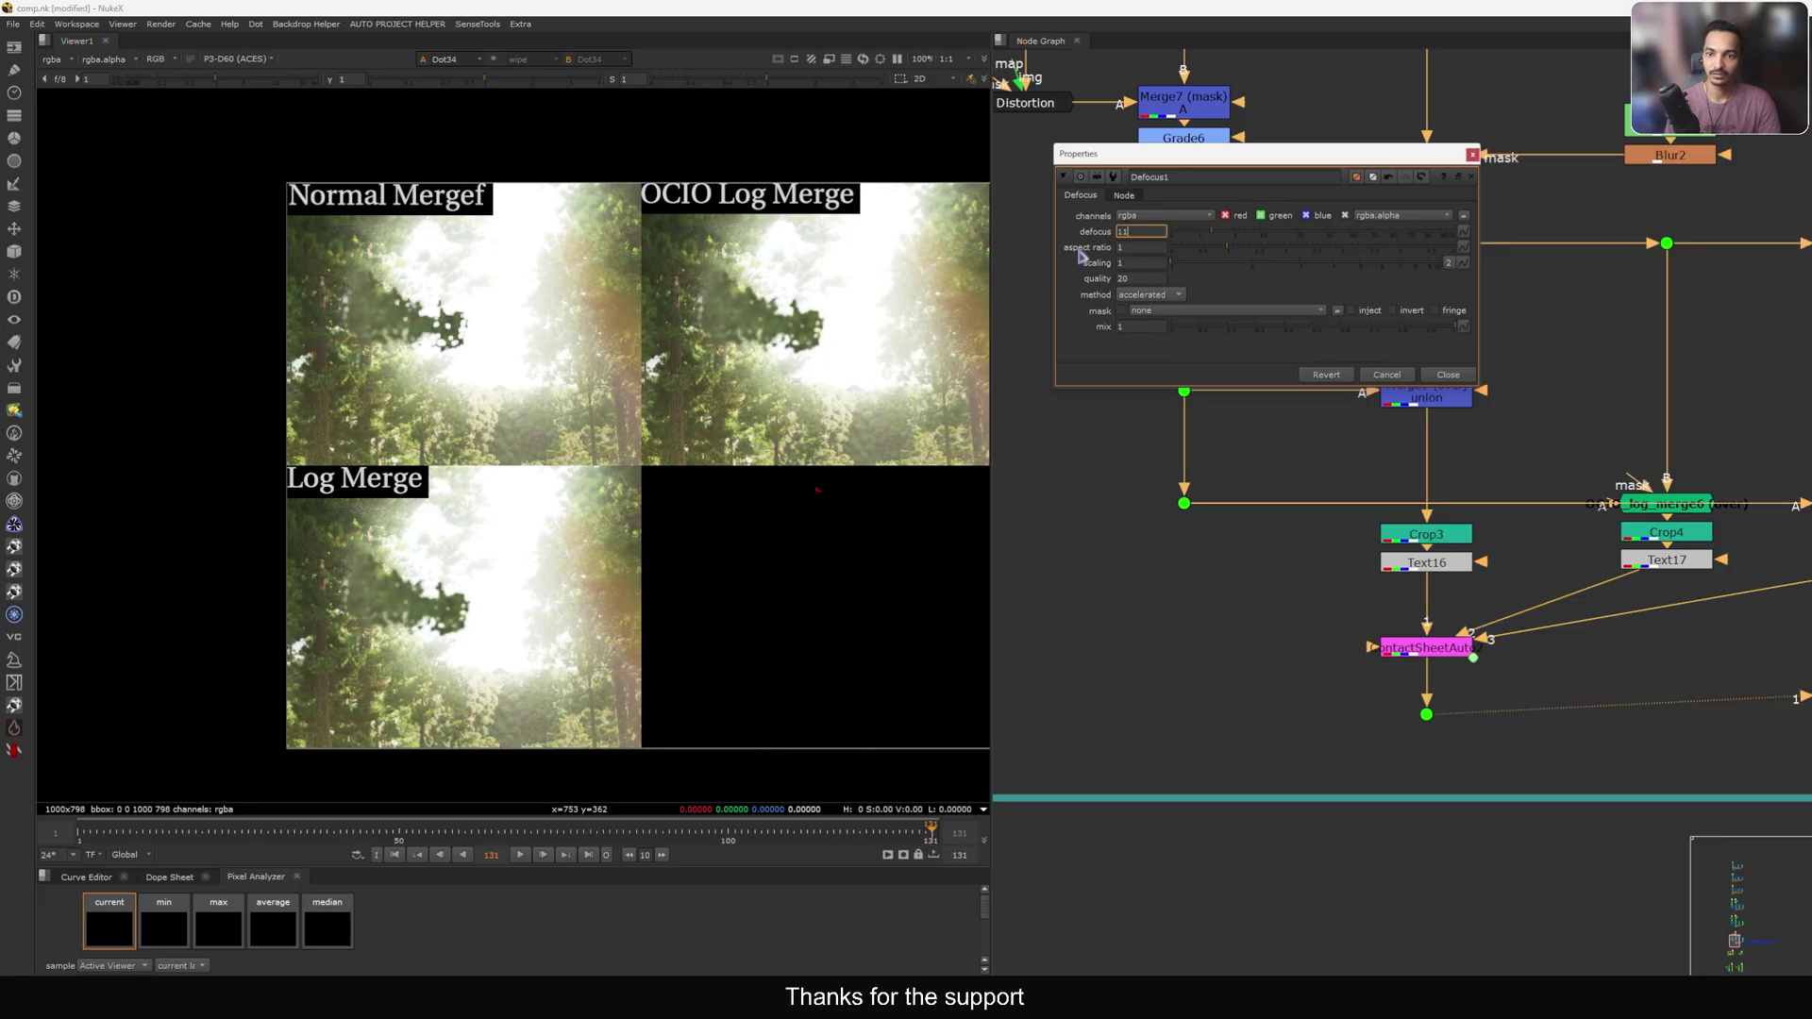
{"action": "key", "text": "Return"}
{"action": "left_click_drag", "start_coordinate": [1153, 232], "coordinate": [1091, 236]}
{"action": "key", "text": "Return"}
{"action": "left_click", "coordinate": [1430, 372]}
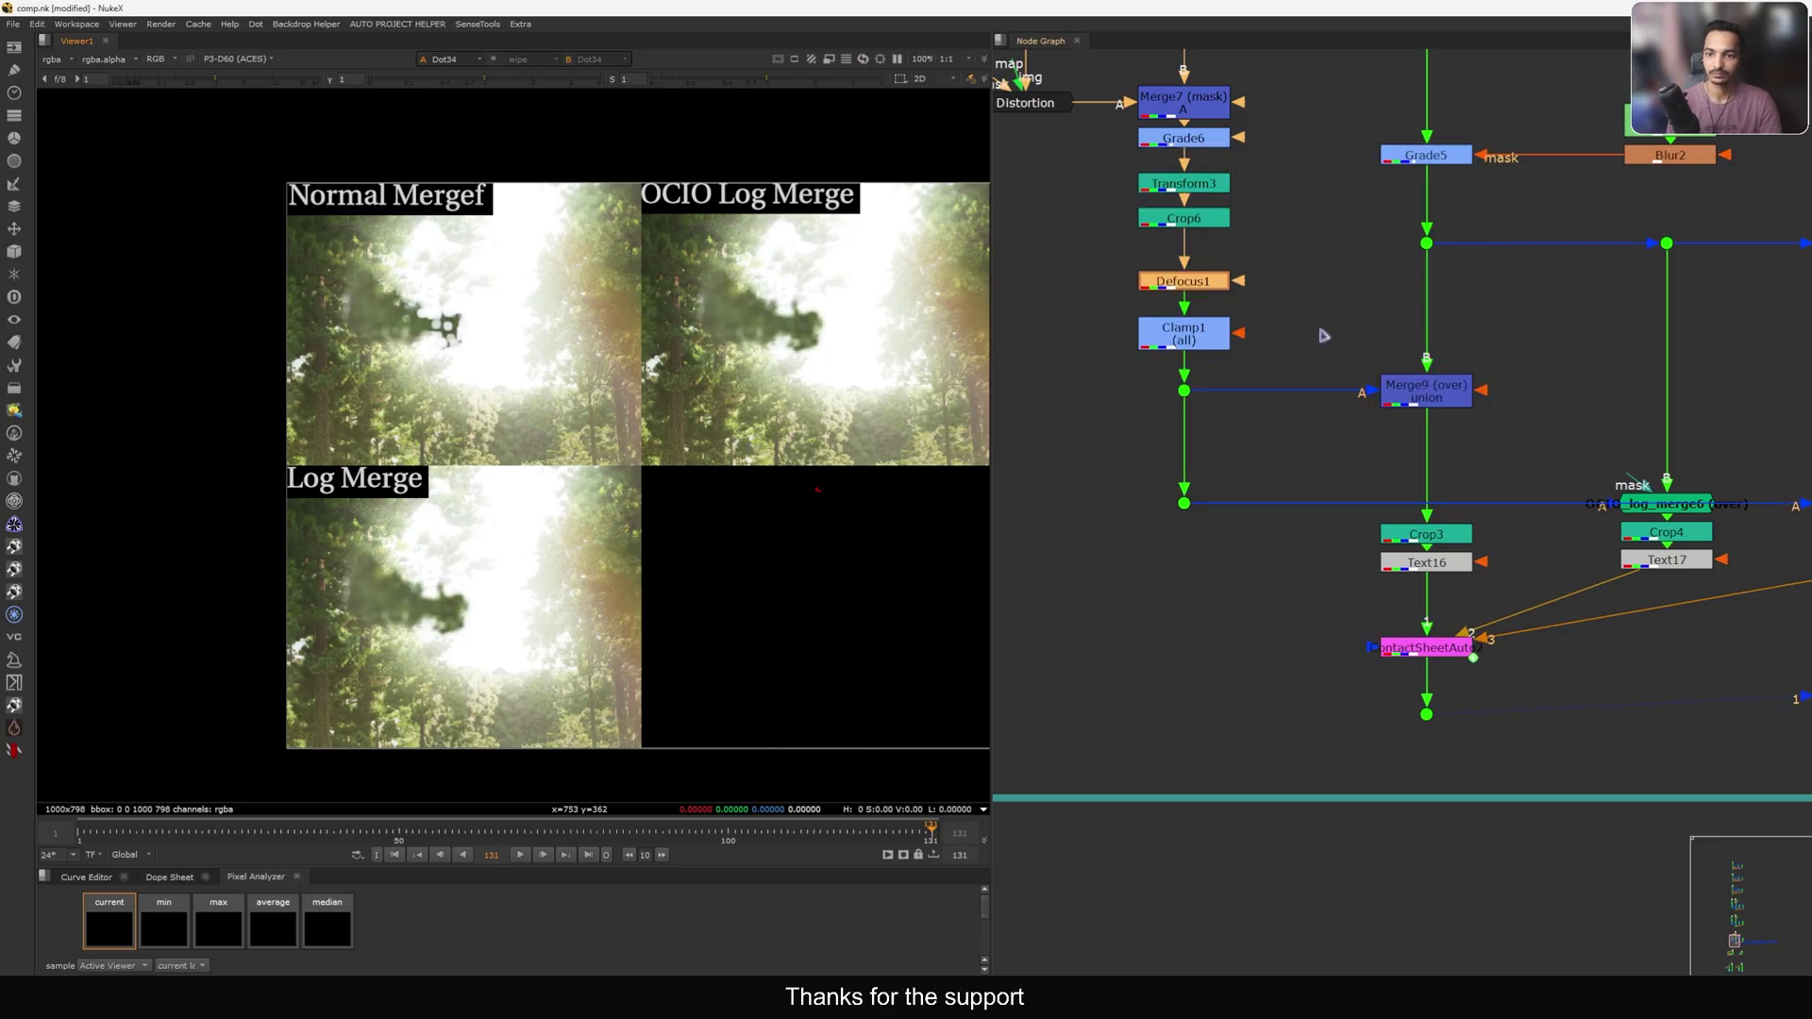
Toggle Defocus1 off and on to compare sharp and defocused foliage in the three merges.
{"action": "left_click", "coordinate": [1201, 288]}
{"action": "key", "text": "d"}
{"action": "key", "text": "d"}
{"action": "key", "text": "d"}
{"action": "key", "text": "d"}
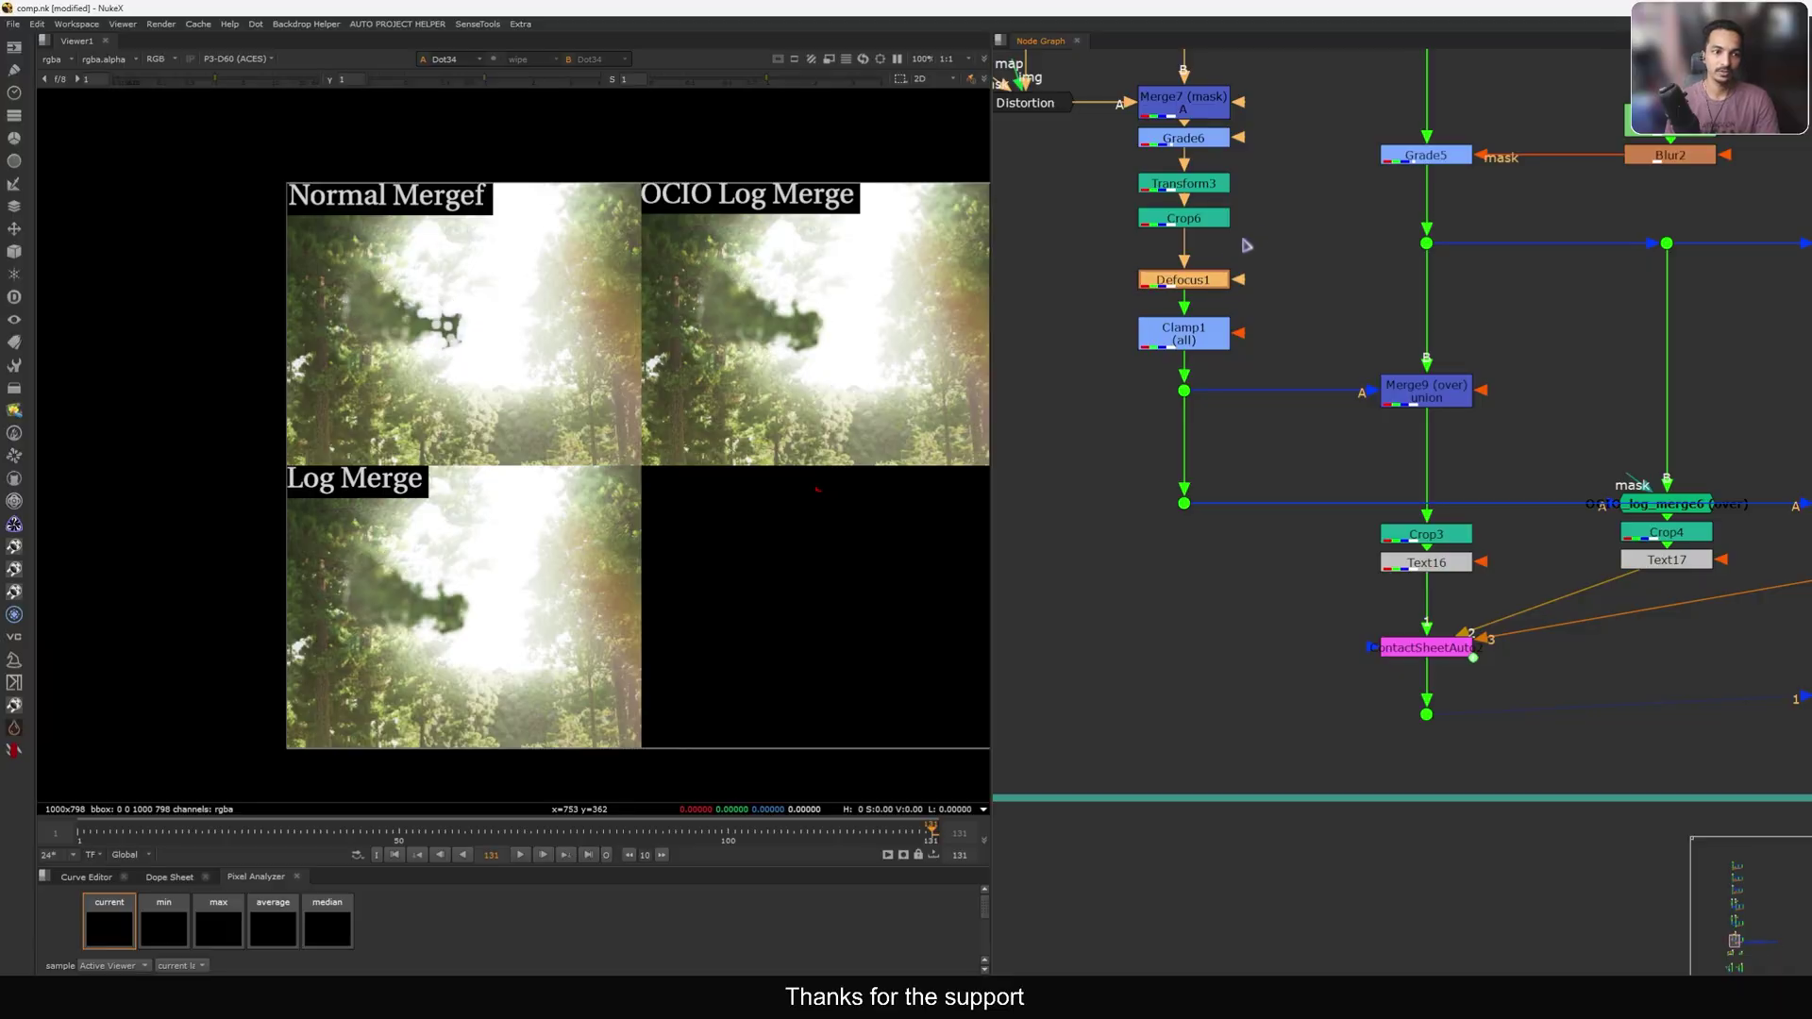
Locate OCIO log_merge1 and log_merge1 in the LOG MERGE NODES backdrop.
{"action": "left_click", "coordinate": [1320, 333]}
{"action": "key", "text": "f"}
{"action": "scroll", "coordinate": [1295, 223], "scroll_direction": "up", "scroll_amount": 10}
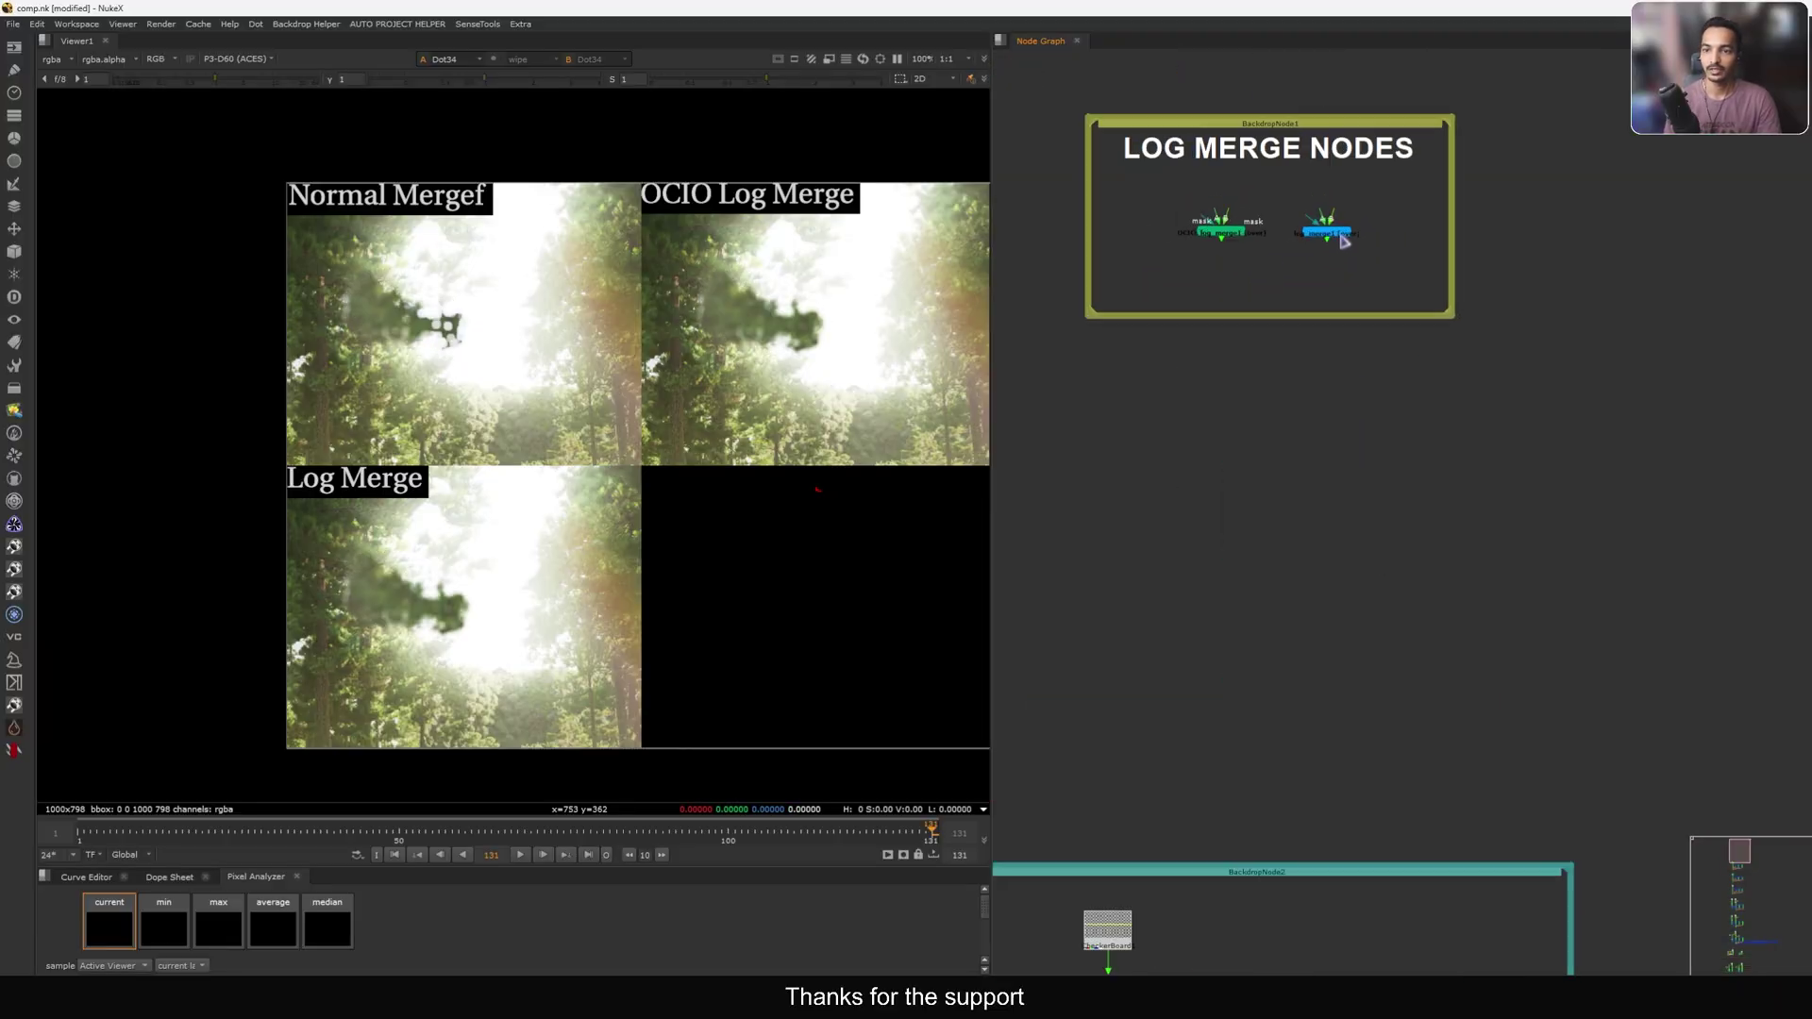
{"action": "scroll", "coordinate": [1347, 264], "scroll_direction": "down", "scroll_amount": 3}
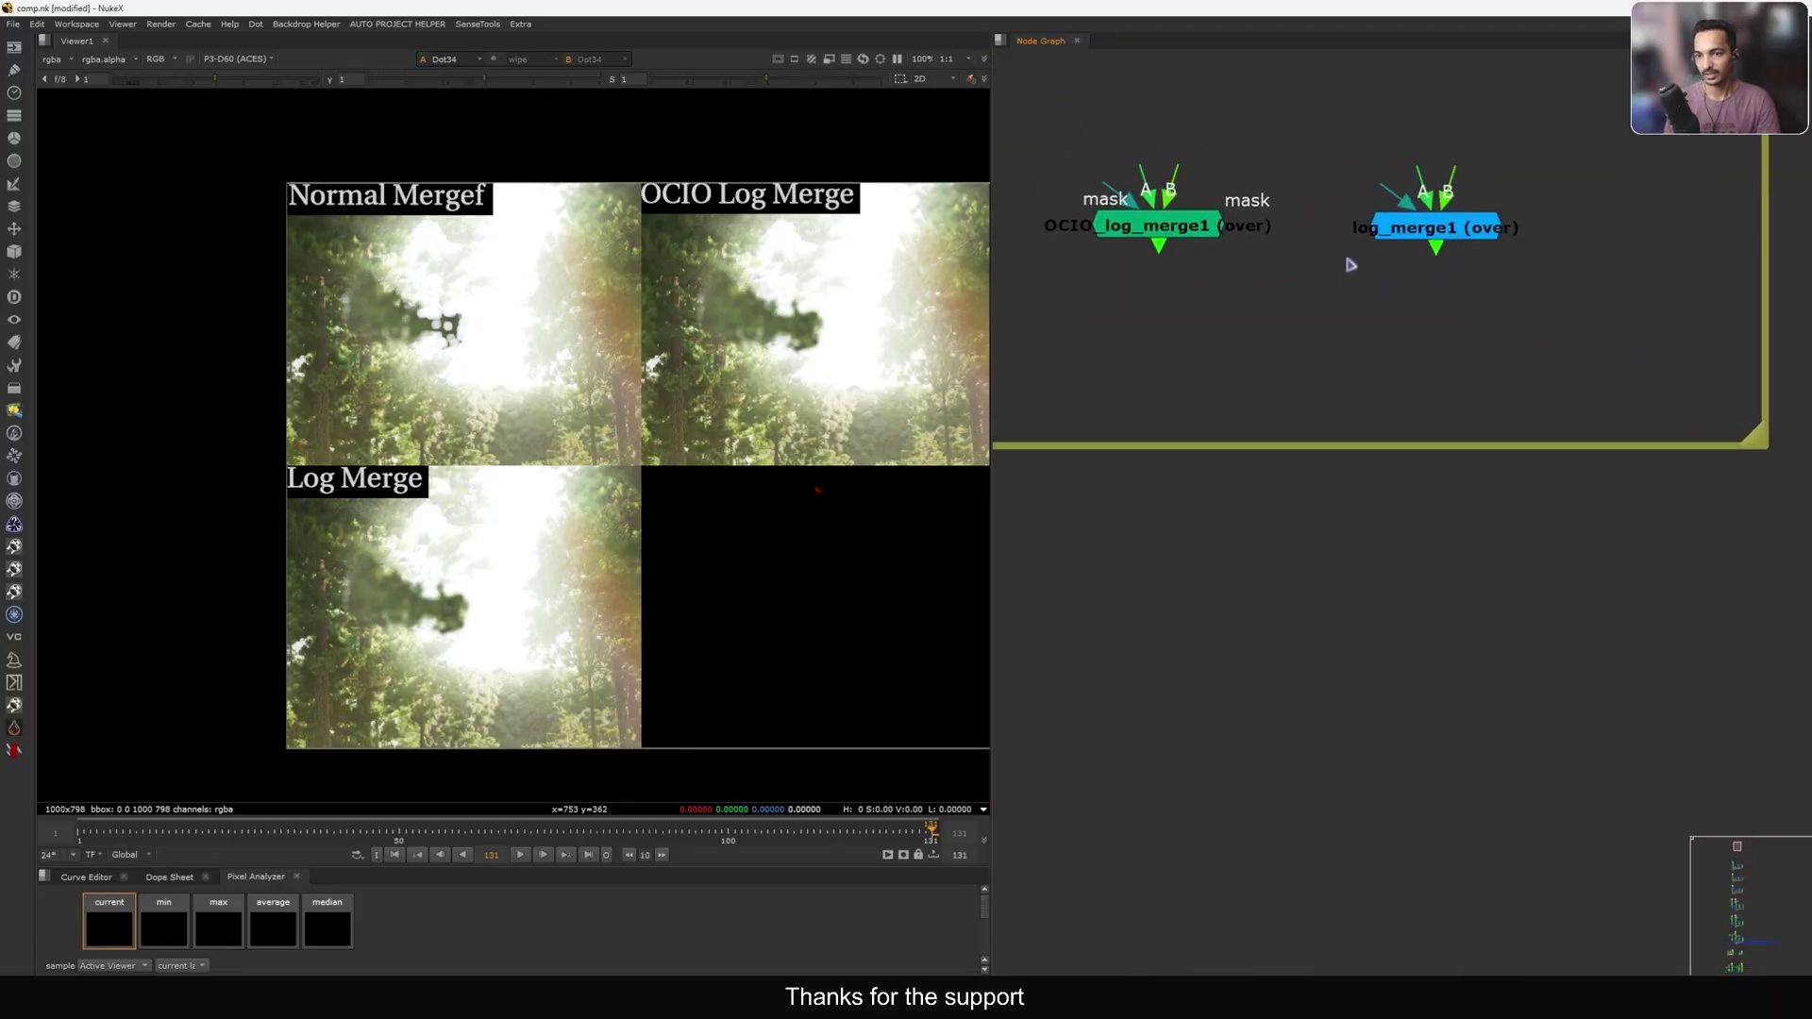
{"action": "left_click", "coordinate": [1379, 274]}
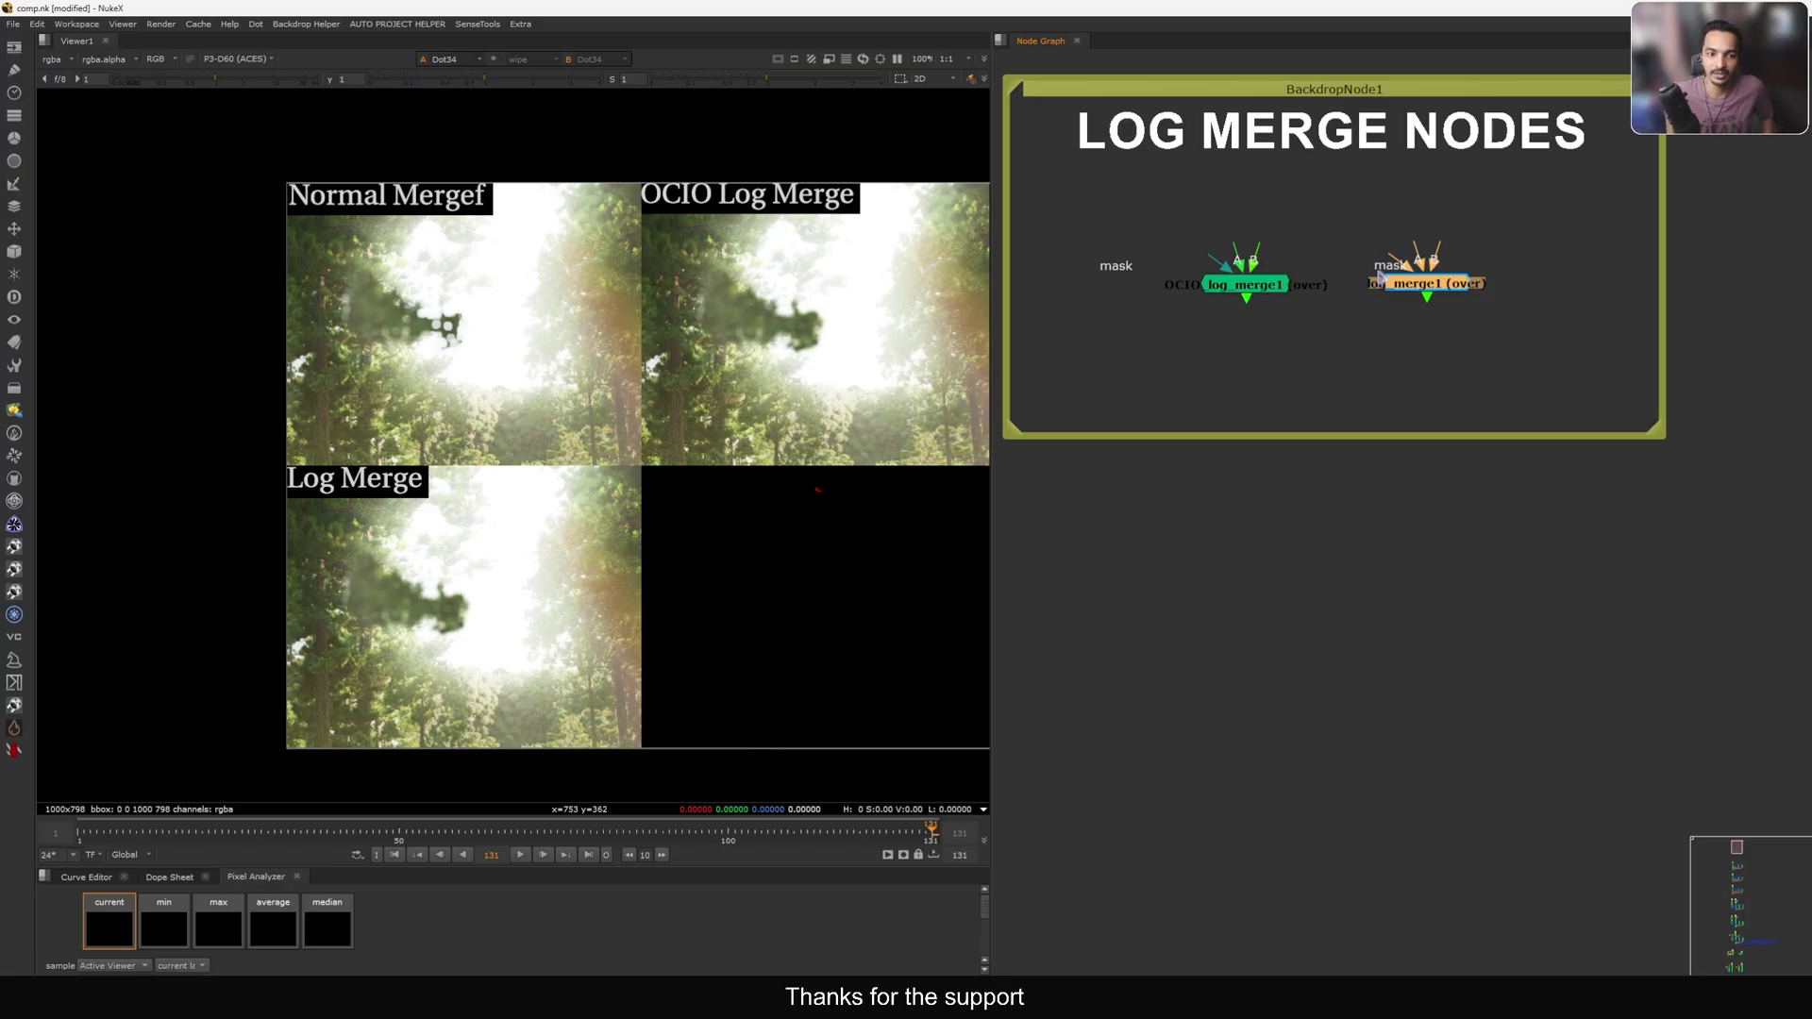
{"action": "left_click", "coordinate": [1200, 367]}
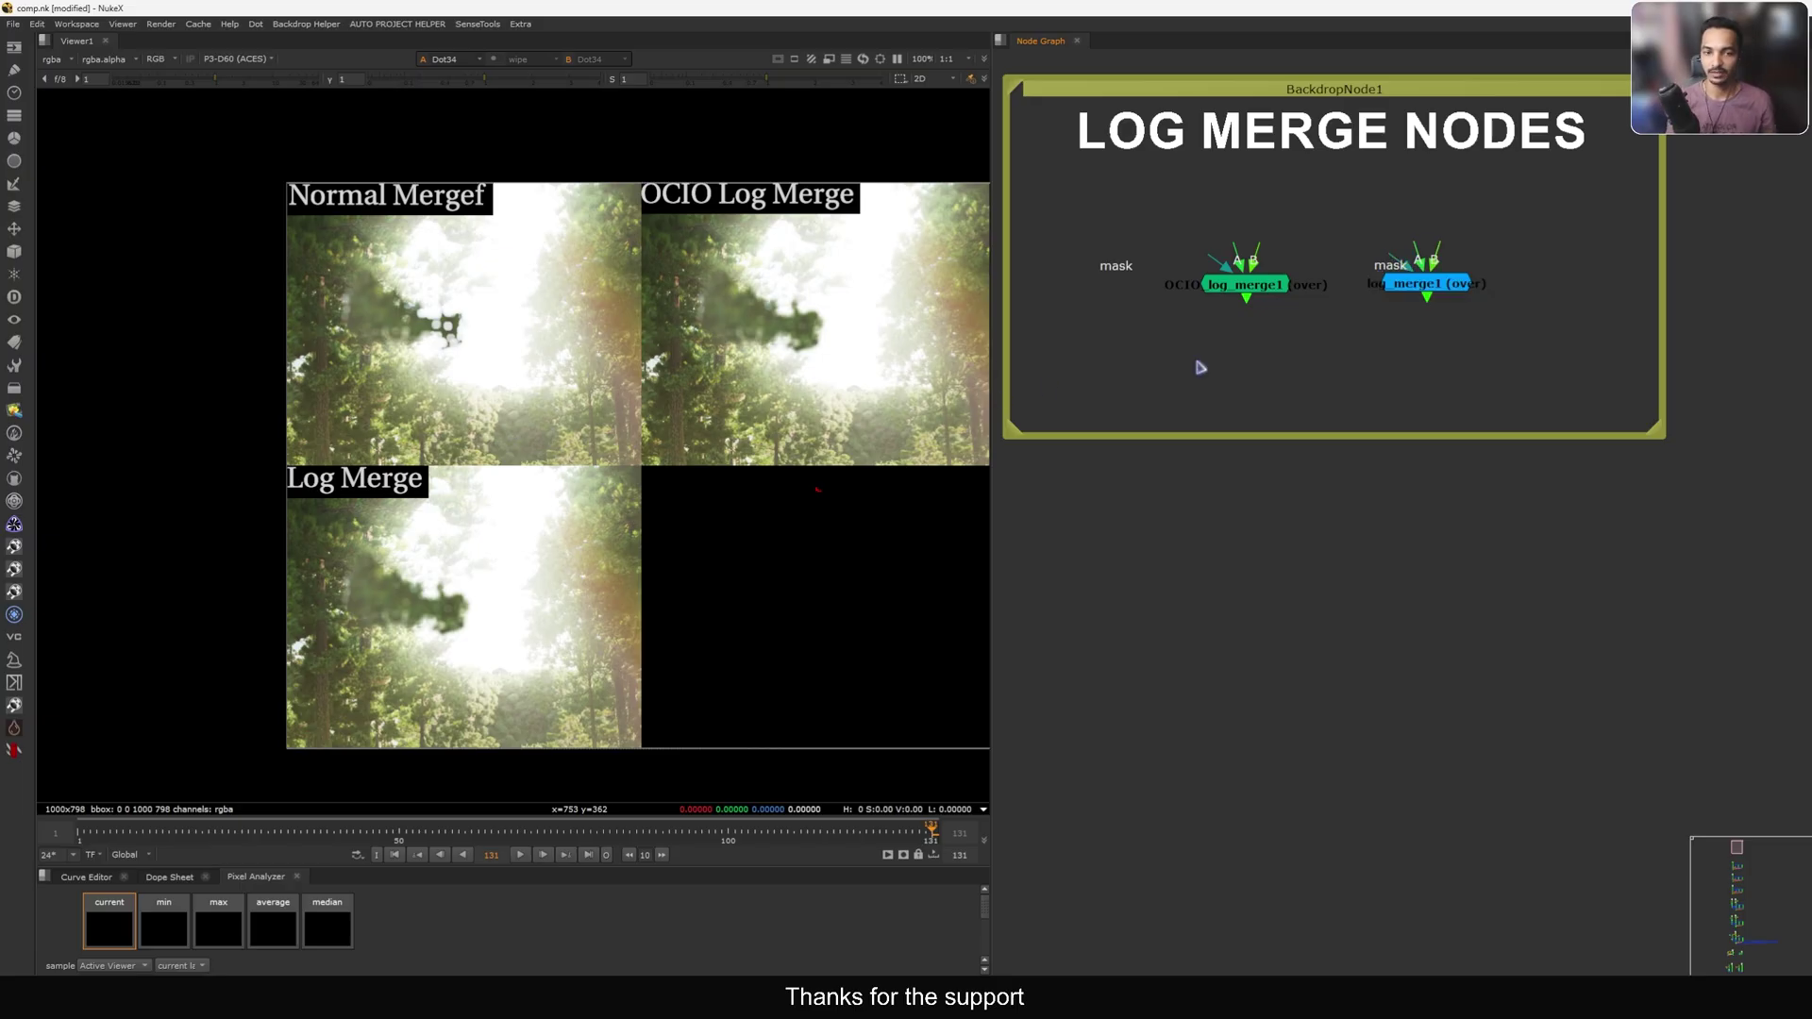
Shift both log merge nodes slightly within the backdrop and select only OCIO log_merge1.
{"action": "left_click_drag", "start_coordinate": [1534, 241], "coordinate": [996, 342]}
{"action": "mouse_move", "coordinate": [1288, 285]}
{"action": "left_mouse_down"}
{"action": "mouse_move", "coordinate": [1263, 284]}
{"action": "mouse_move", "coordinate": [1317, 297]}
{"action": "left_mouse_up"}
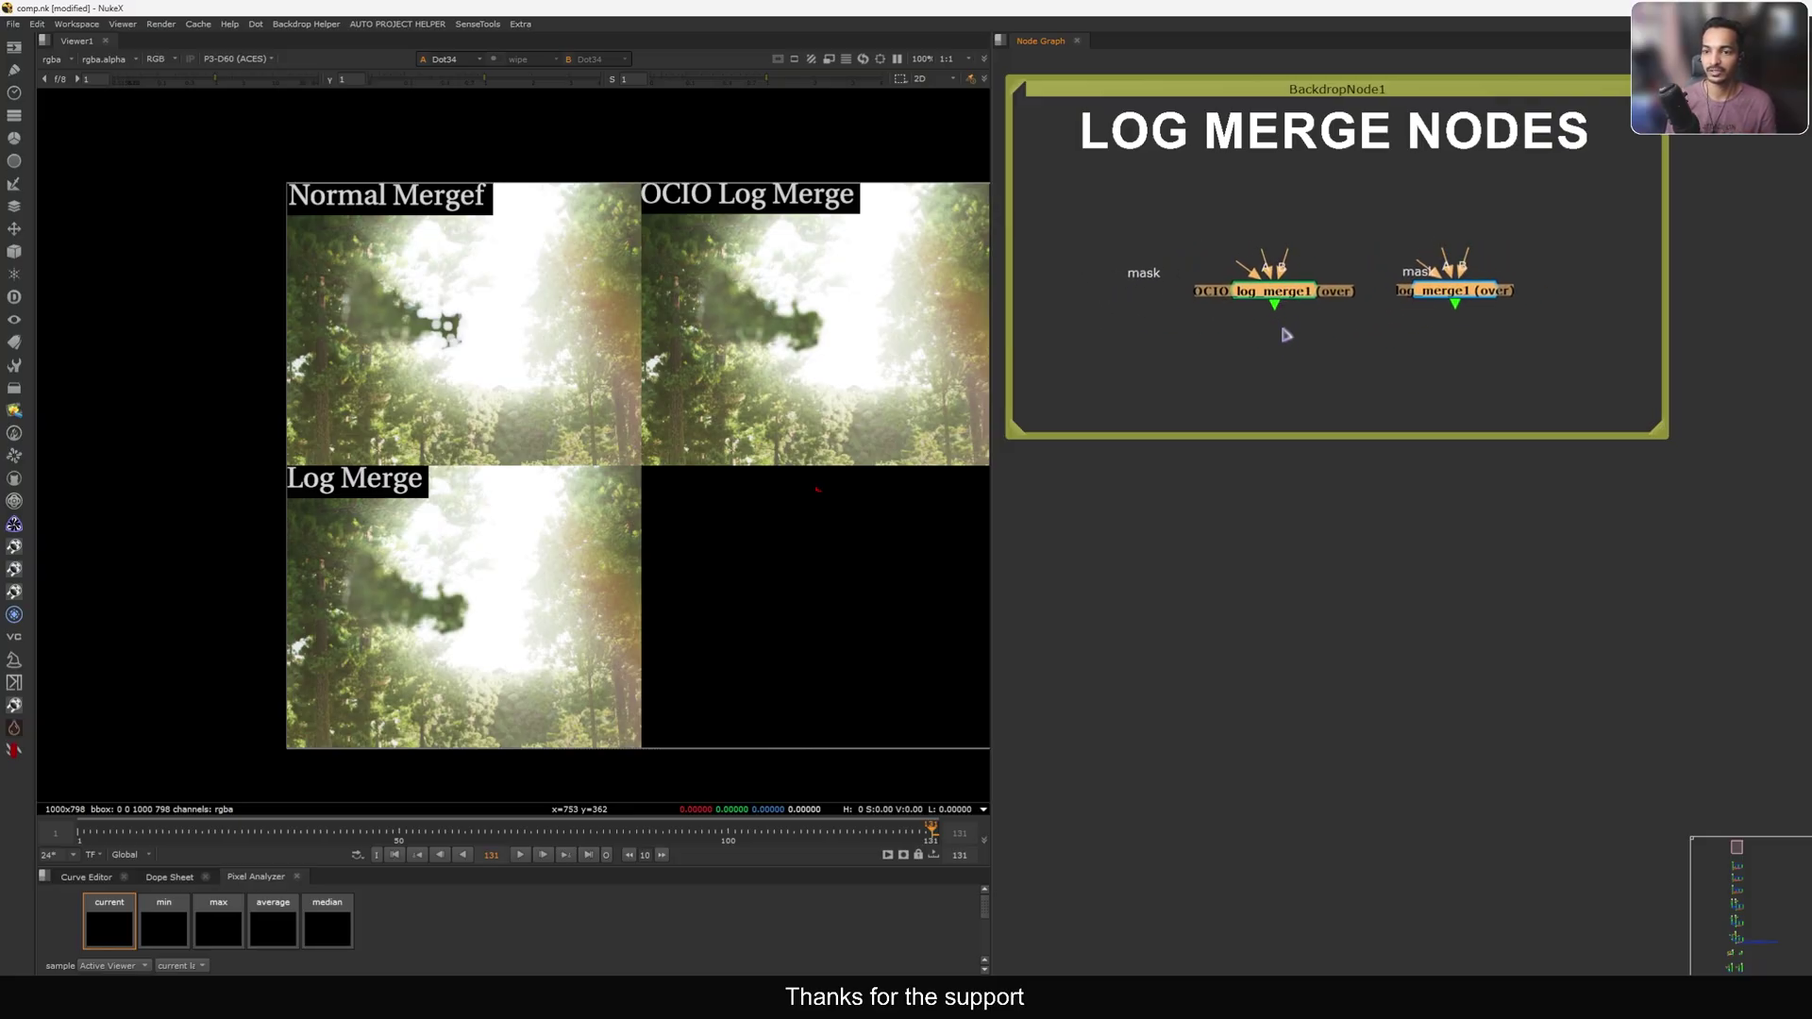
{"action": "left_click", "coordinate": [1286, 332]}
{"action": "left_click", "coordinate": [1289, 298]}
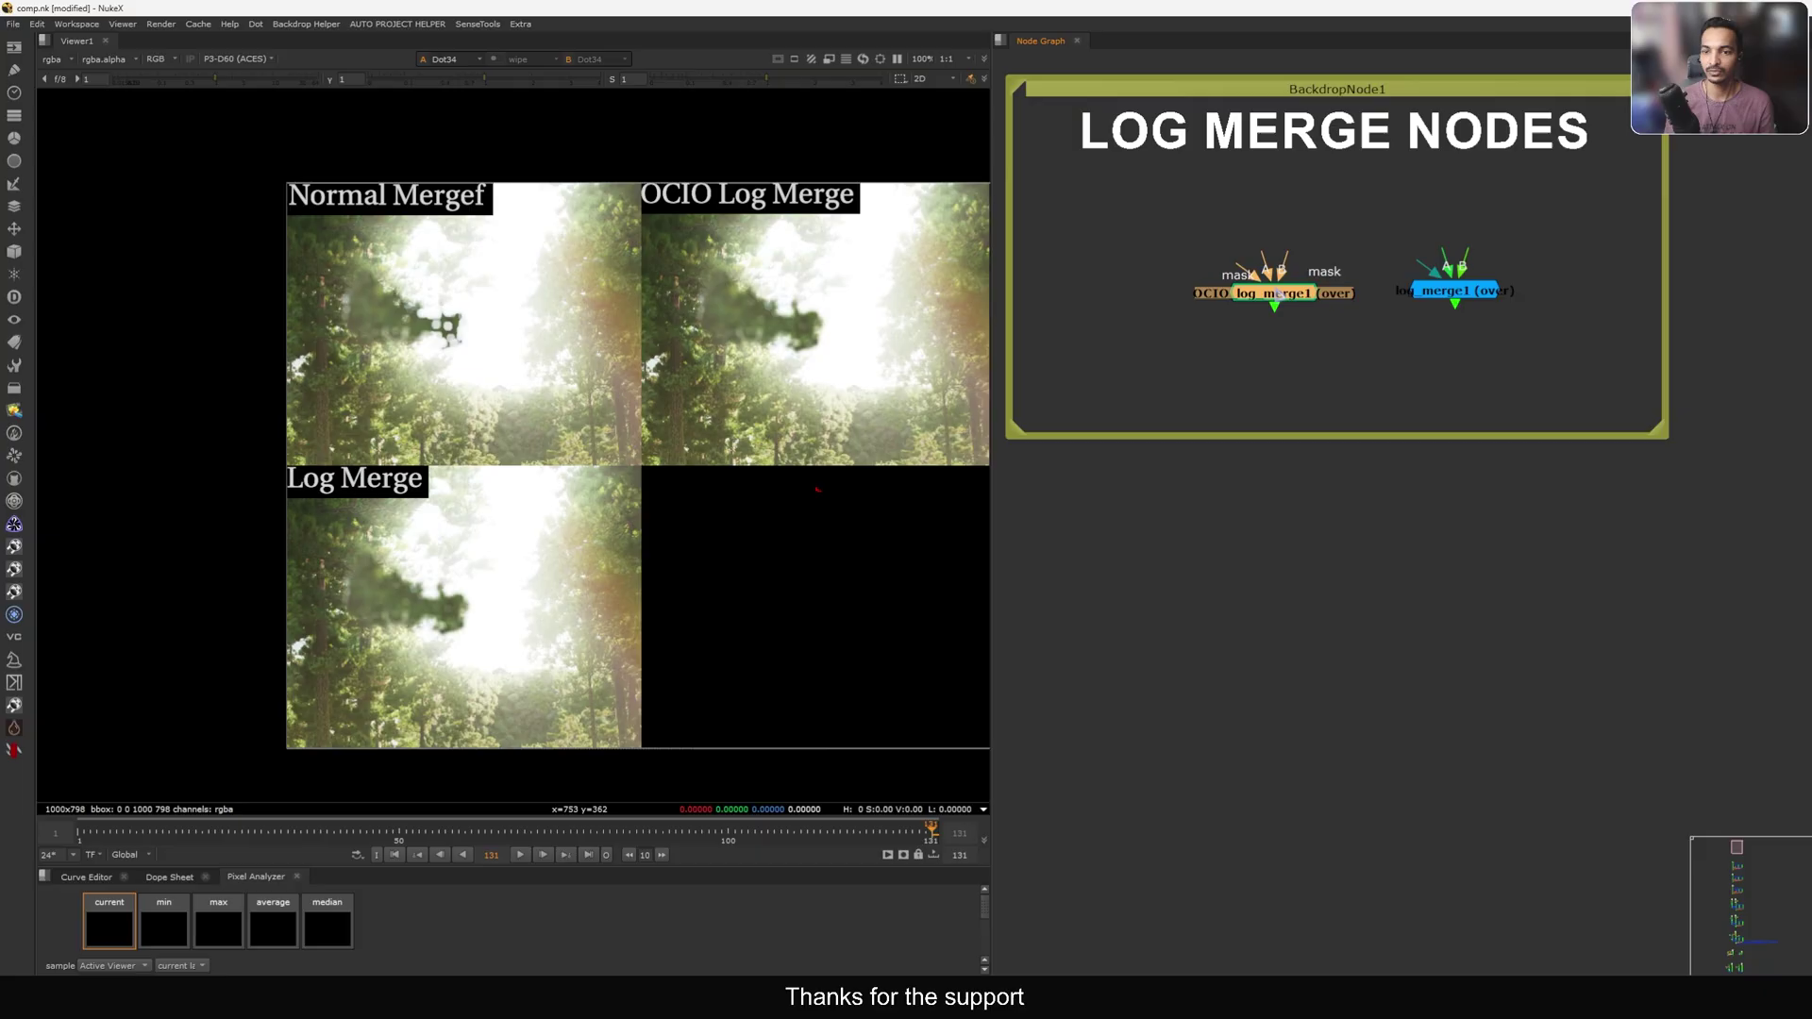
Review the log merge option and other settings of OCIO log_merge1, then close its properties.
{"action": "double_click", "coordinate": [1260, 293]}
{"action": "left_click_drag", "start_coordinate": [960, 183], "coordinate": [1027, 165]}
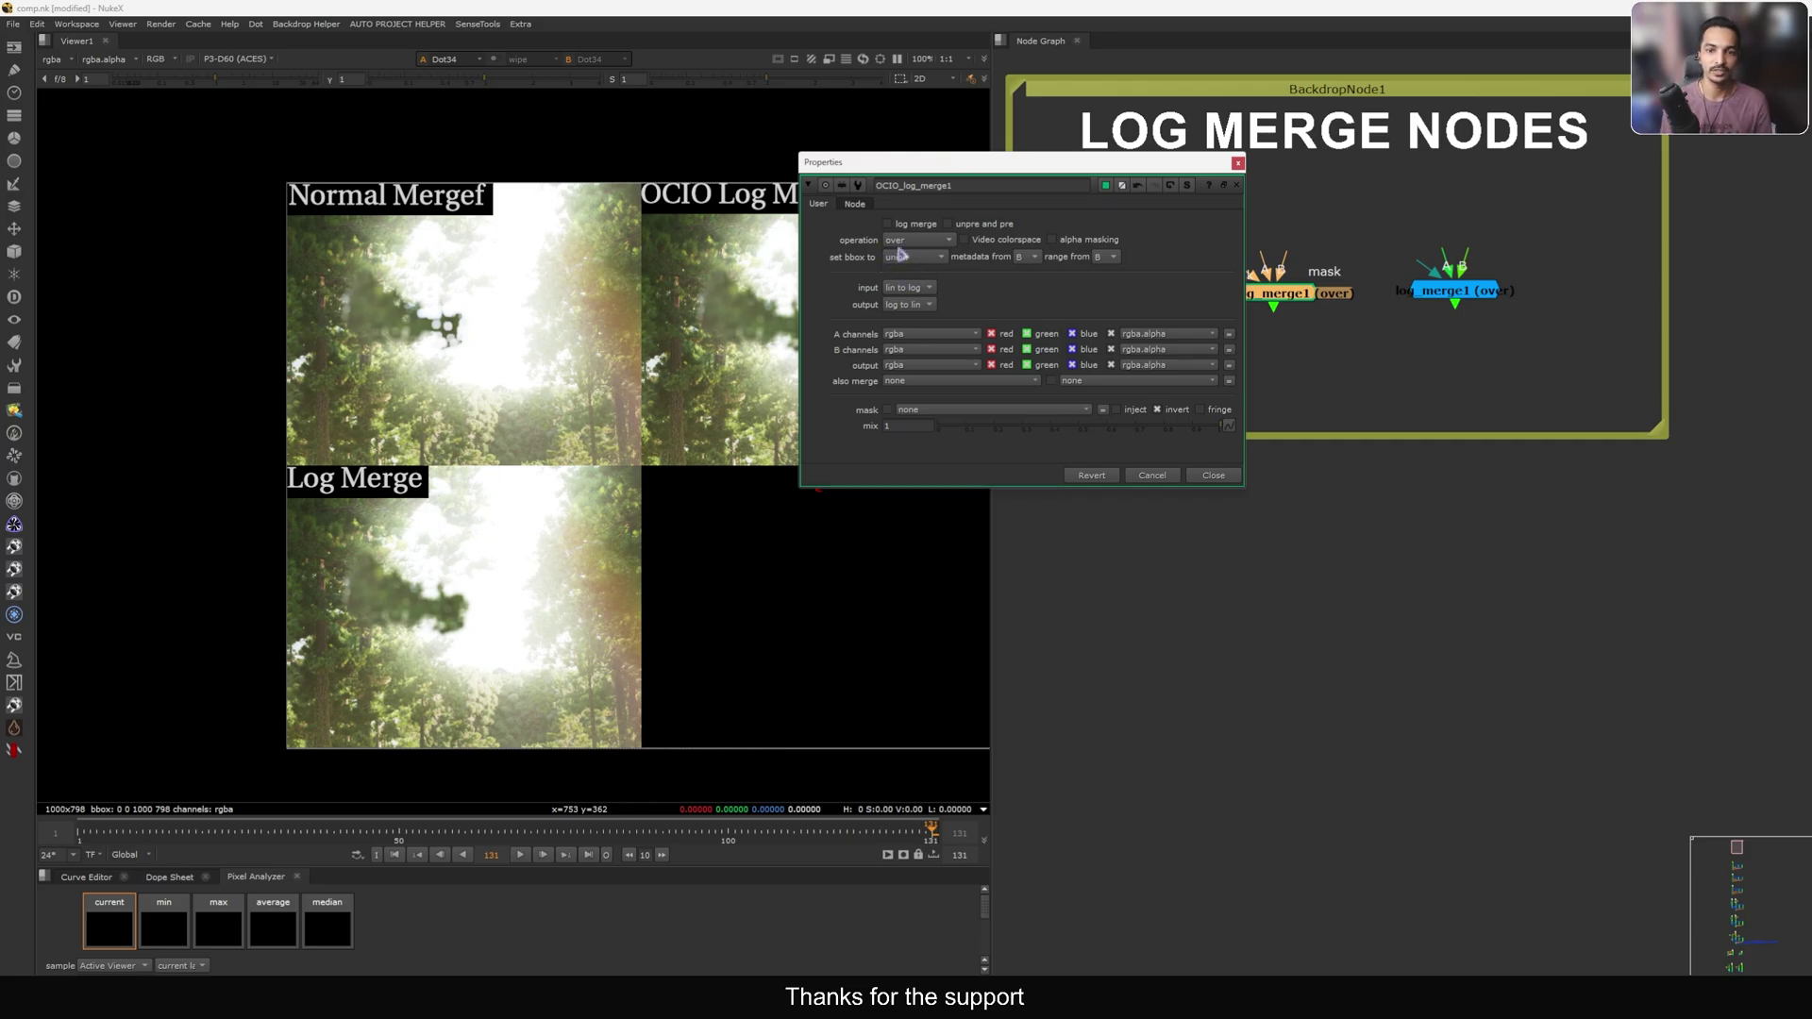
{"action": "left_click", "coordinate": [891, 224]}
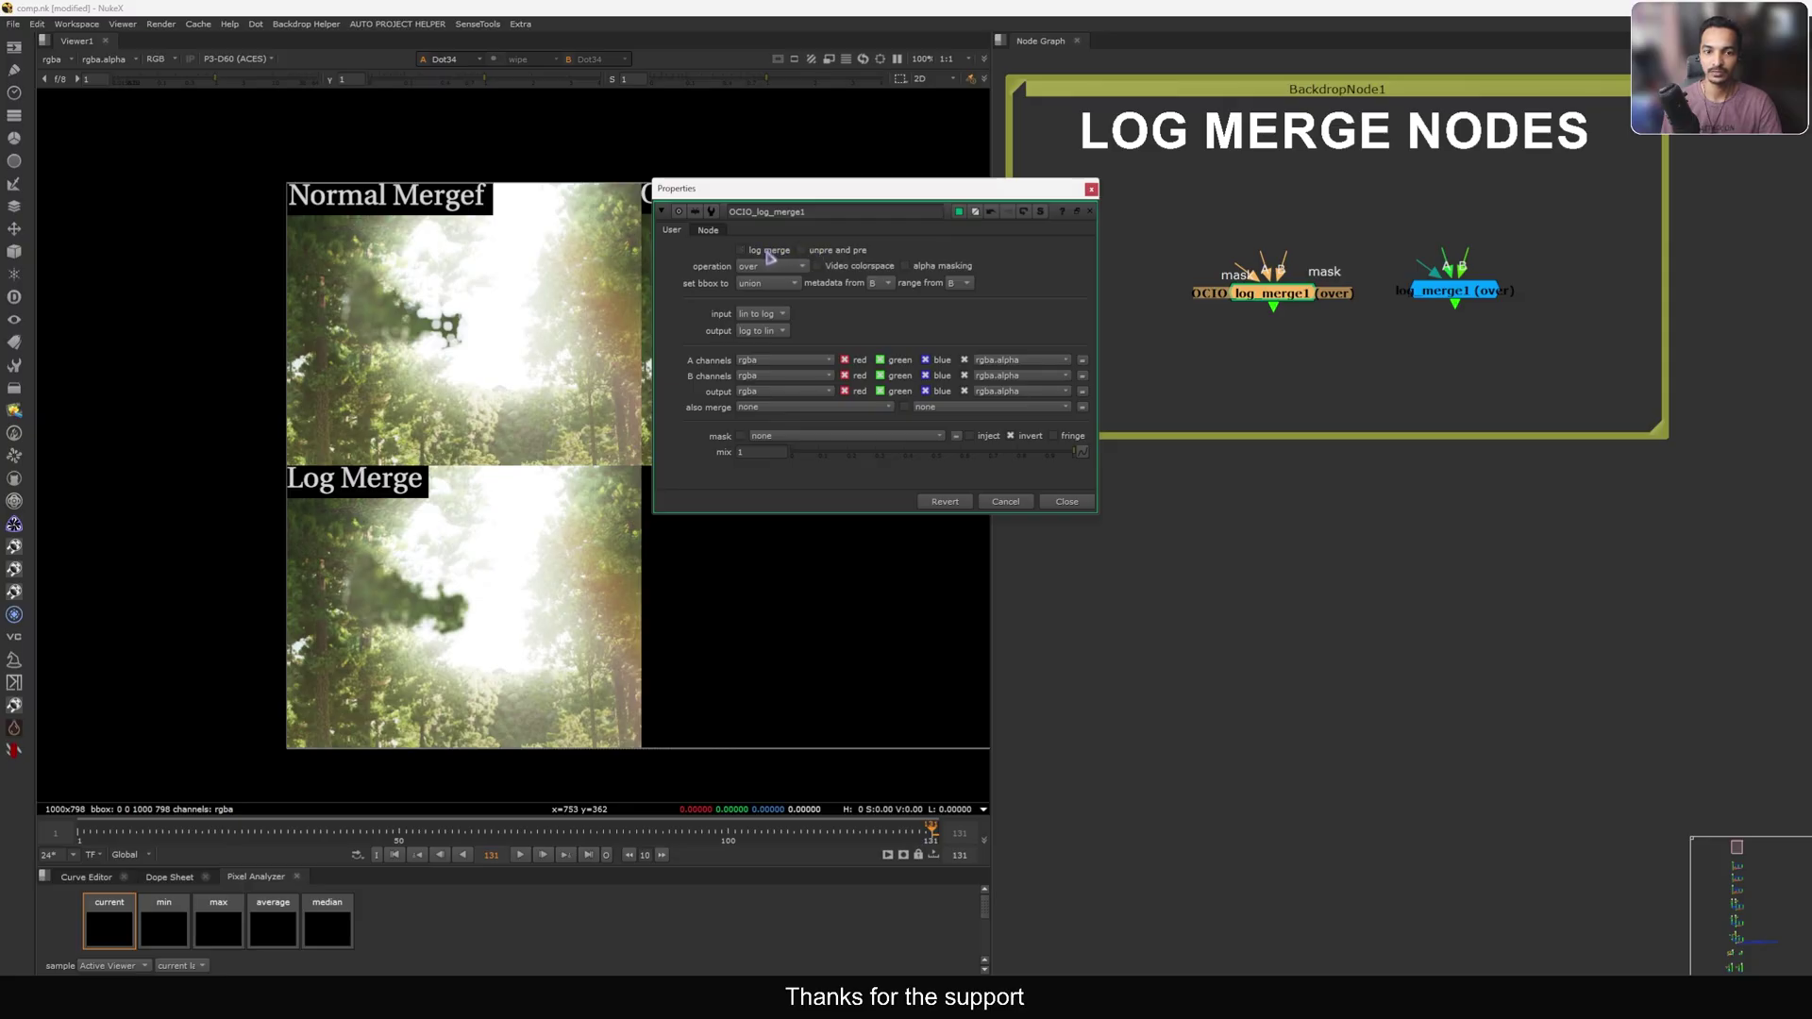
{"action": "left_click", "coordinate": [1091, 189]}
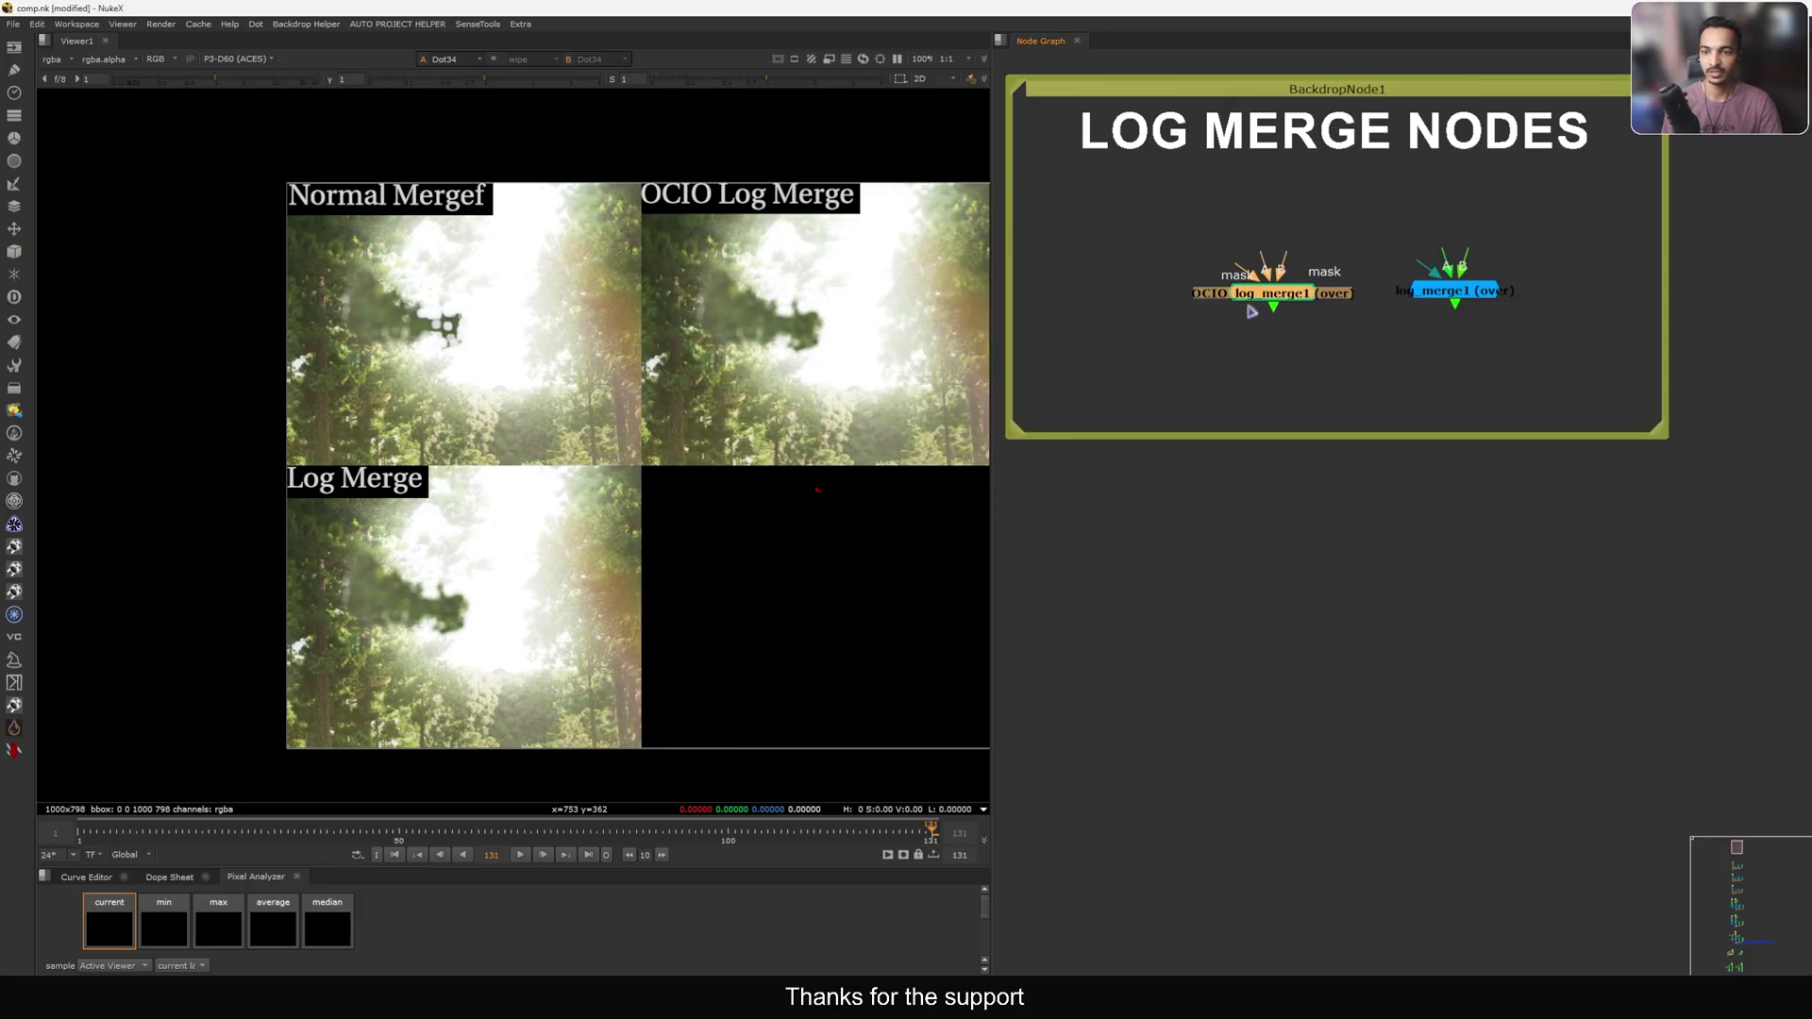
Add a log_keyer node below the log merge nodes in the backdrop and view its output.
{"action": "left_click_drag", "start_coordinate": [1285, 292], "coordinate": [1274, 287]}
{"action": "scroll", "coordinate": [1266, 285], "scroll_direction": "up", "scroll_amount": 4}
{"action": "scroll", "coordinate": [1306, 302], "scroll_direction": "down", "scroll_amount": 3}
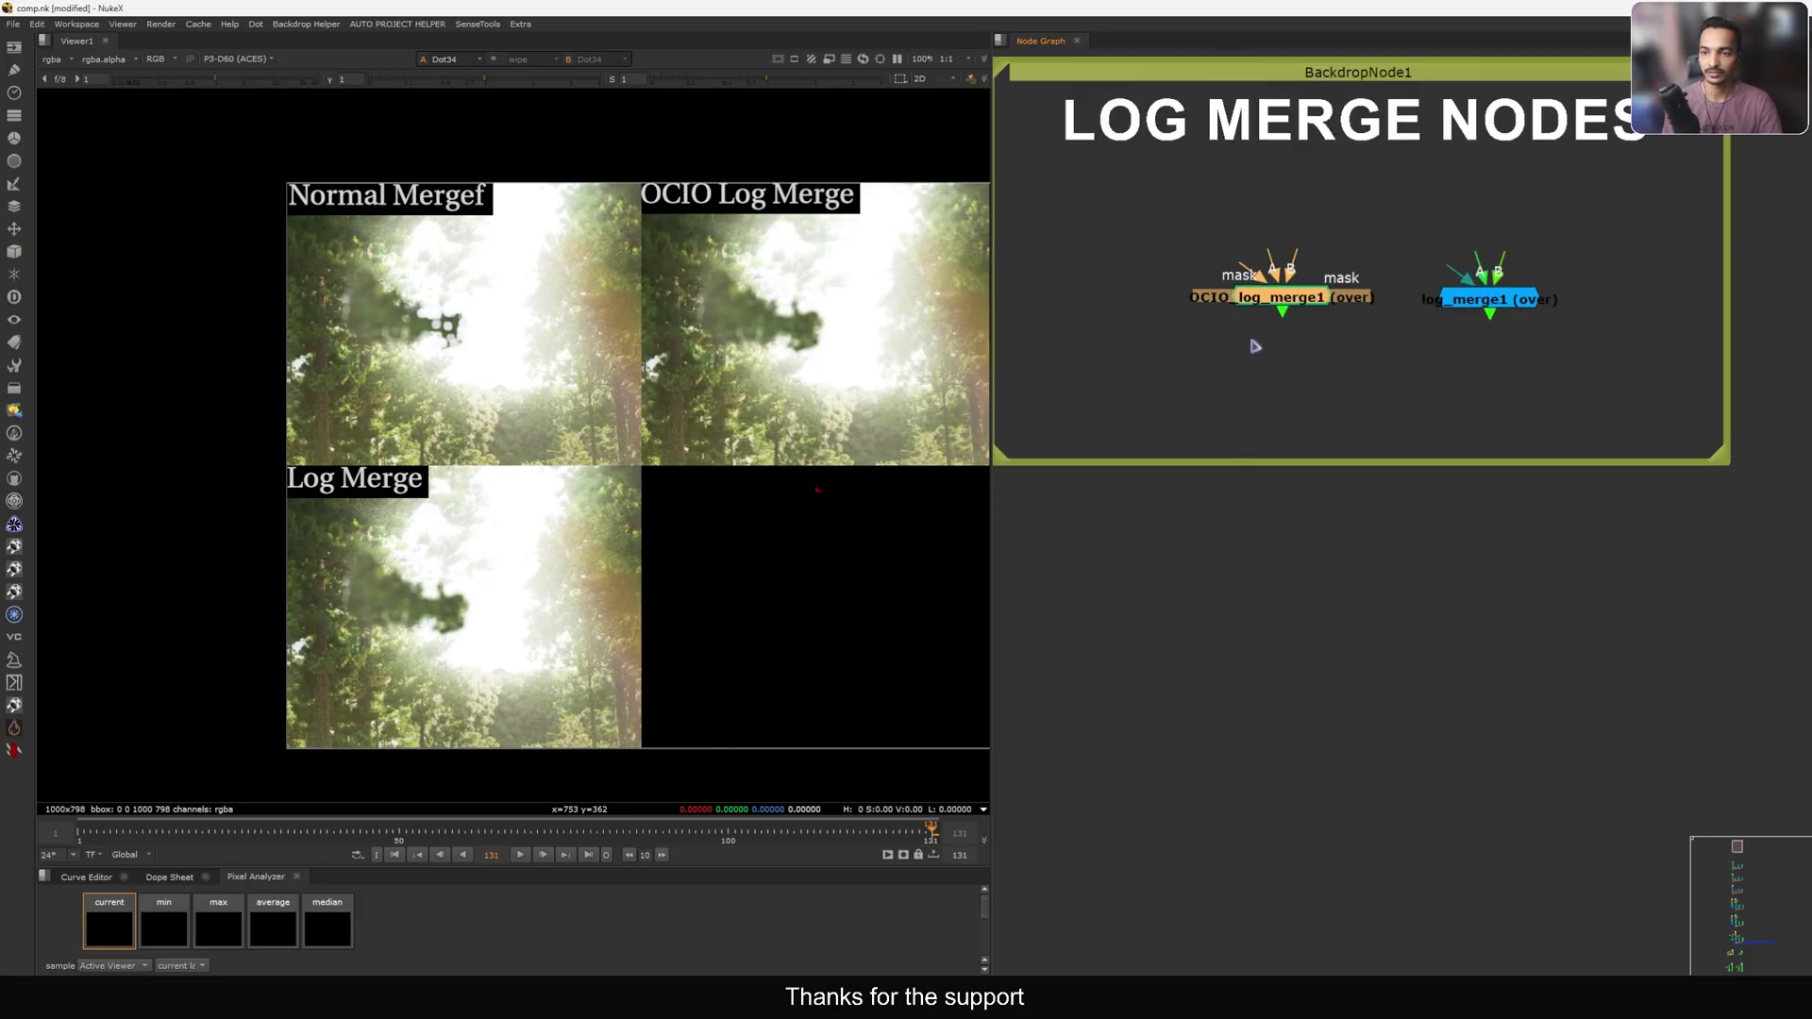
{"action": "left_click", "coordinate": [1357, 359]}
{"action": "key", "text": "Tab"}
{"action": "type", "text": "log"}
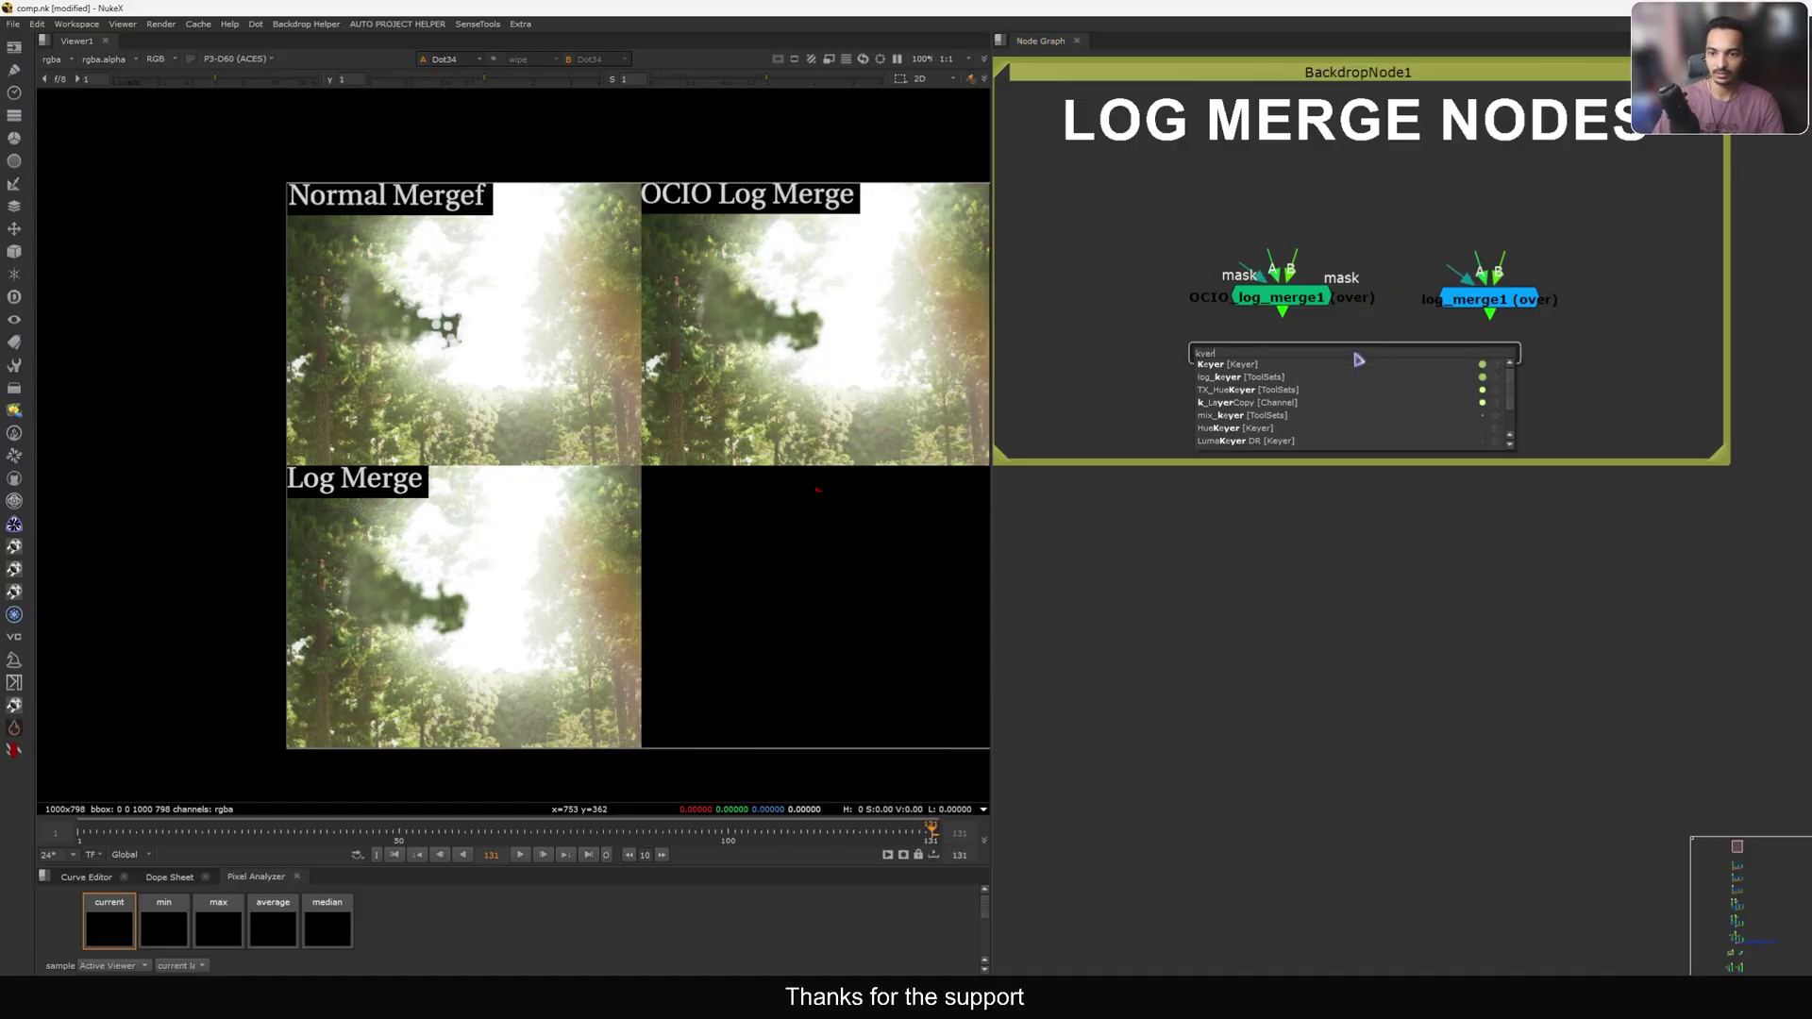
{"action": "key", "text": "Down"}
{"action": "key", "text": "Down"}
{"action": "key", "text": "Return"}
{"action": "scroll", "coordinate": [1321, 418], "scroll_direction": "up", "scroll_amount": 3}
{"action": "key", "text": "1"}
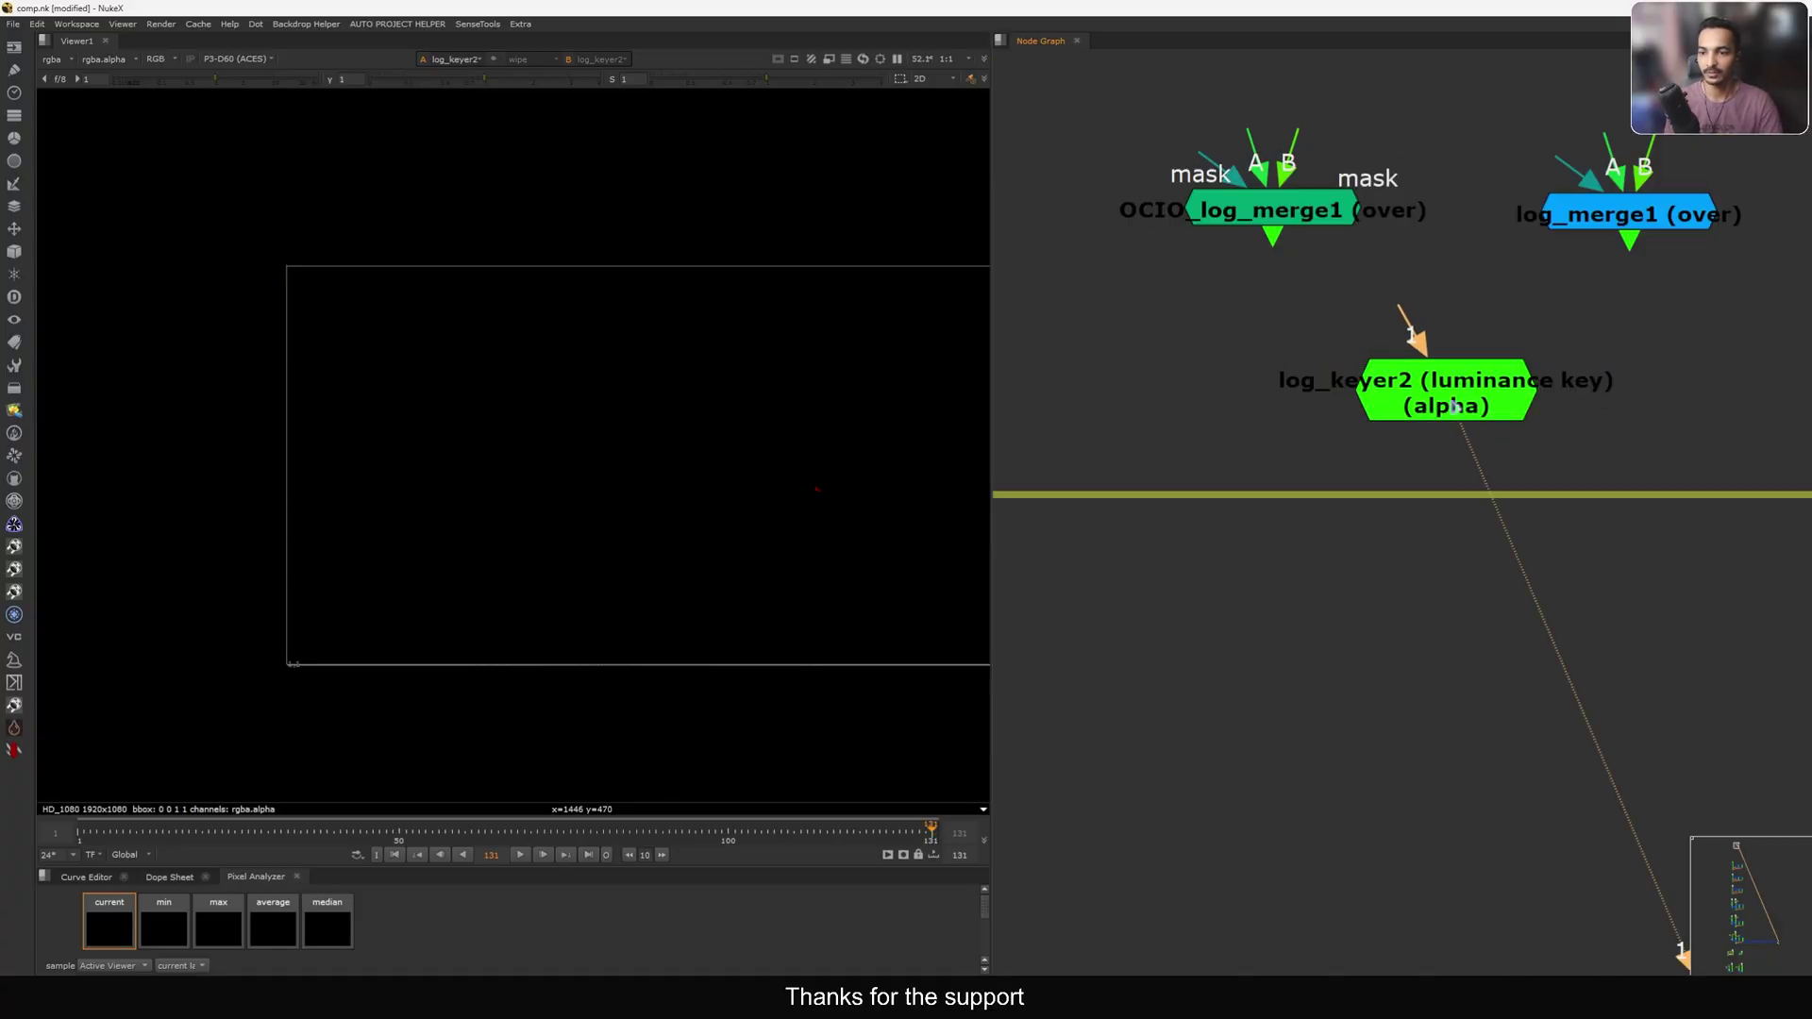
Inspect the log keyer's internal node graph, then close it.
{"action": "left_click_drag", "start_coordinate": [1403, 415], "coordinate": [1231, 428]}
{"action": "key", "text": "ctrl+Return"}
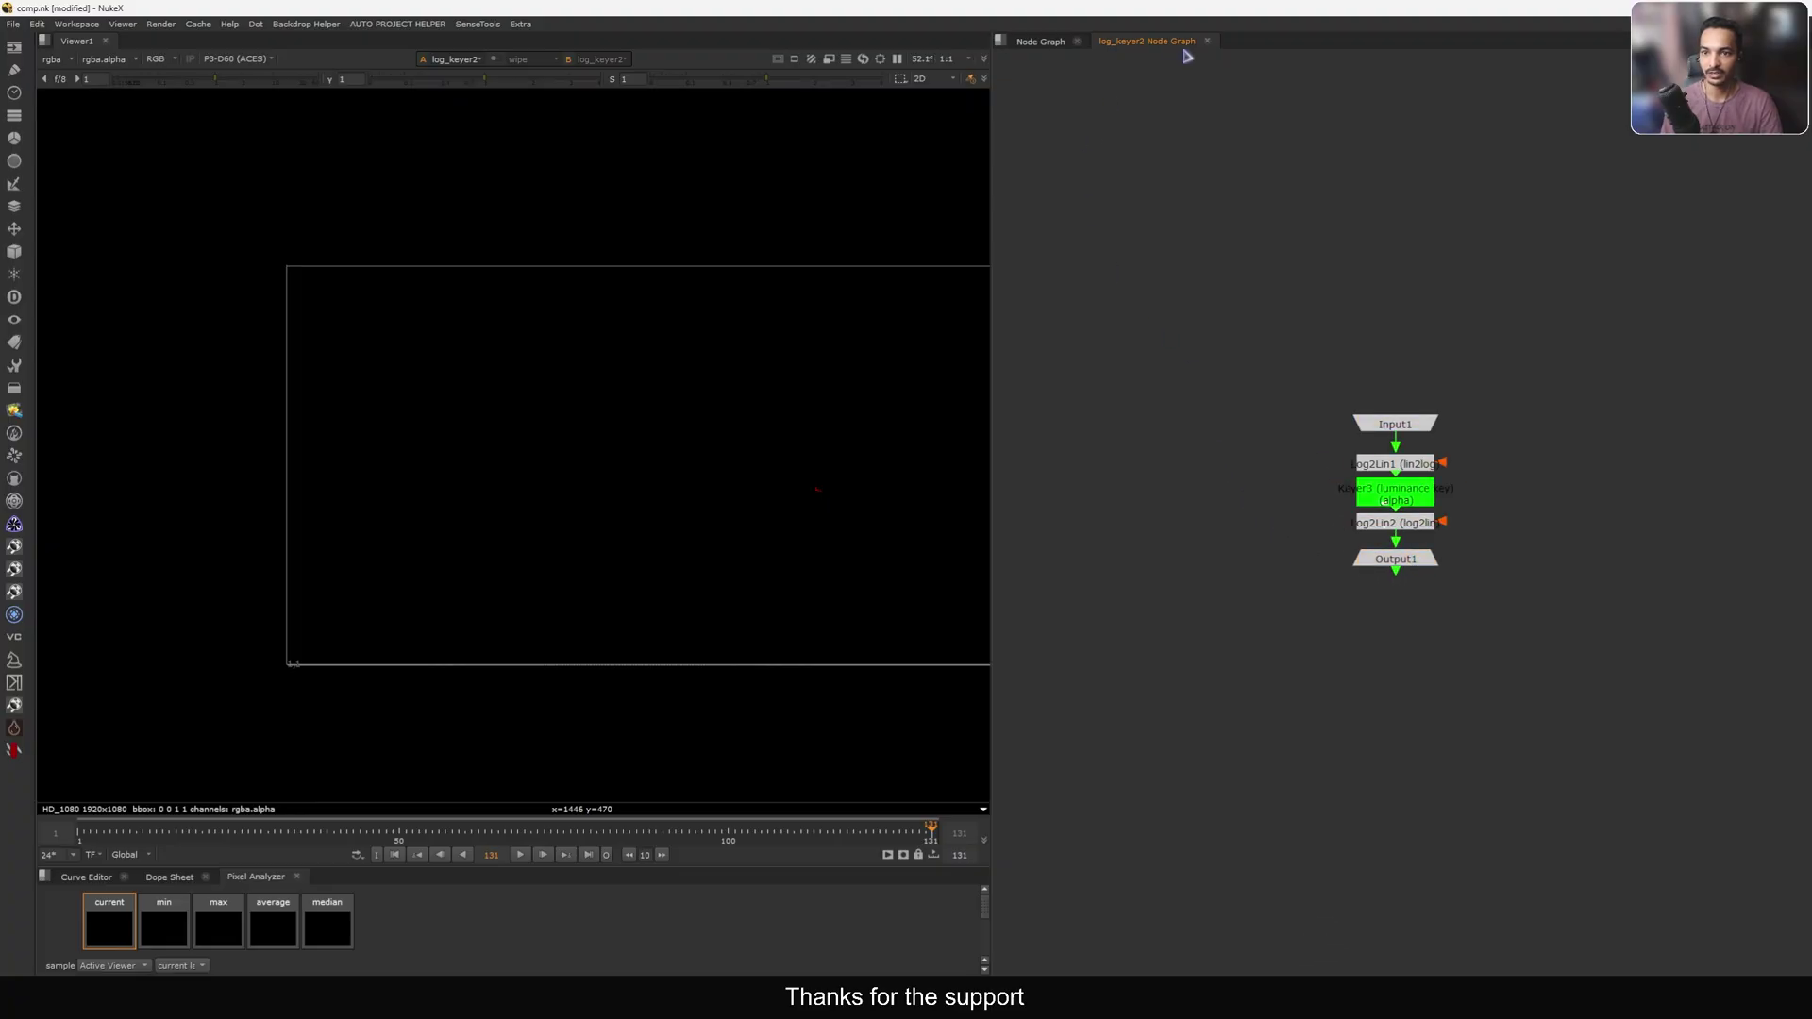
{"action": "left_click", "coordinate": [1207, 40]}
Locate the divide and multiply setup below Read6 and view its plate and Blur4.
{"action": "scroll", "coordinate": [1285, 548], "scroll_direction": "down", "scroll_amount": 3}
{"action": "scroll", "coordinate": [1285, 549], "scroll_direction": "down", "scroll_amount": 5}
{"action": "middle_click_drag", "start_coordinate": [1274, 641], "coordinate": [1233, 312]}
{"action": "scroll", "coordinate": [1271, 392], "scroll_direction": "down", "scroll_amount": 4}
{"action": "middle_click_drag", "start_coordinate": [1201, 512], "coordinate": [1375, 397]}
{"action": "scroll", "coordinate": [1276, 421], "scroll_direction": "up", "scroll_amount": 4}
{"action": "scroll", "coordinate": [1369, 396], "scroll_direction": "up", "scroll_amount": 6}
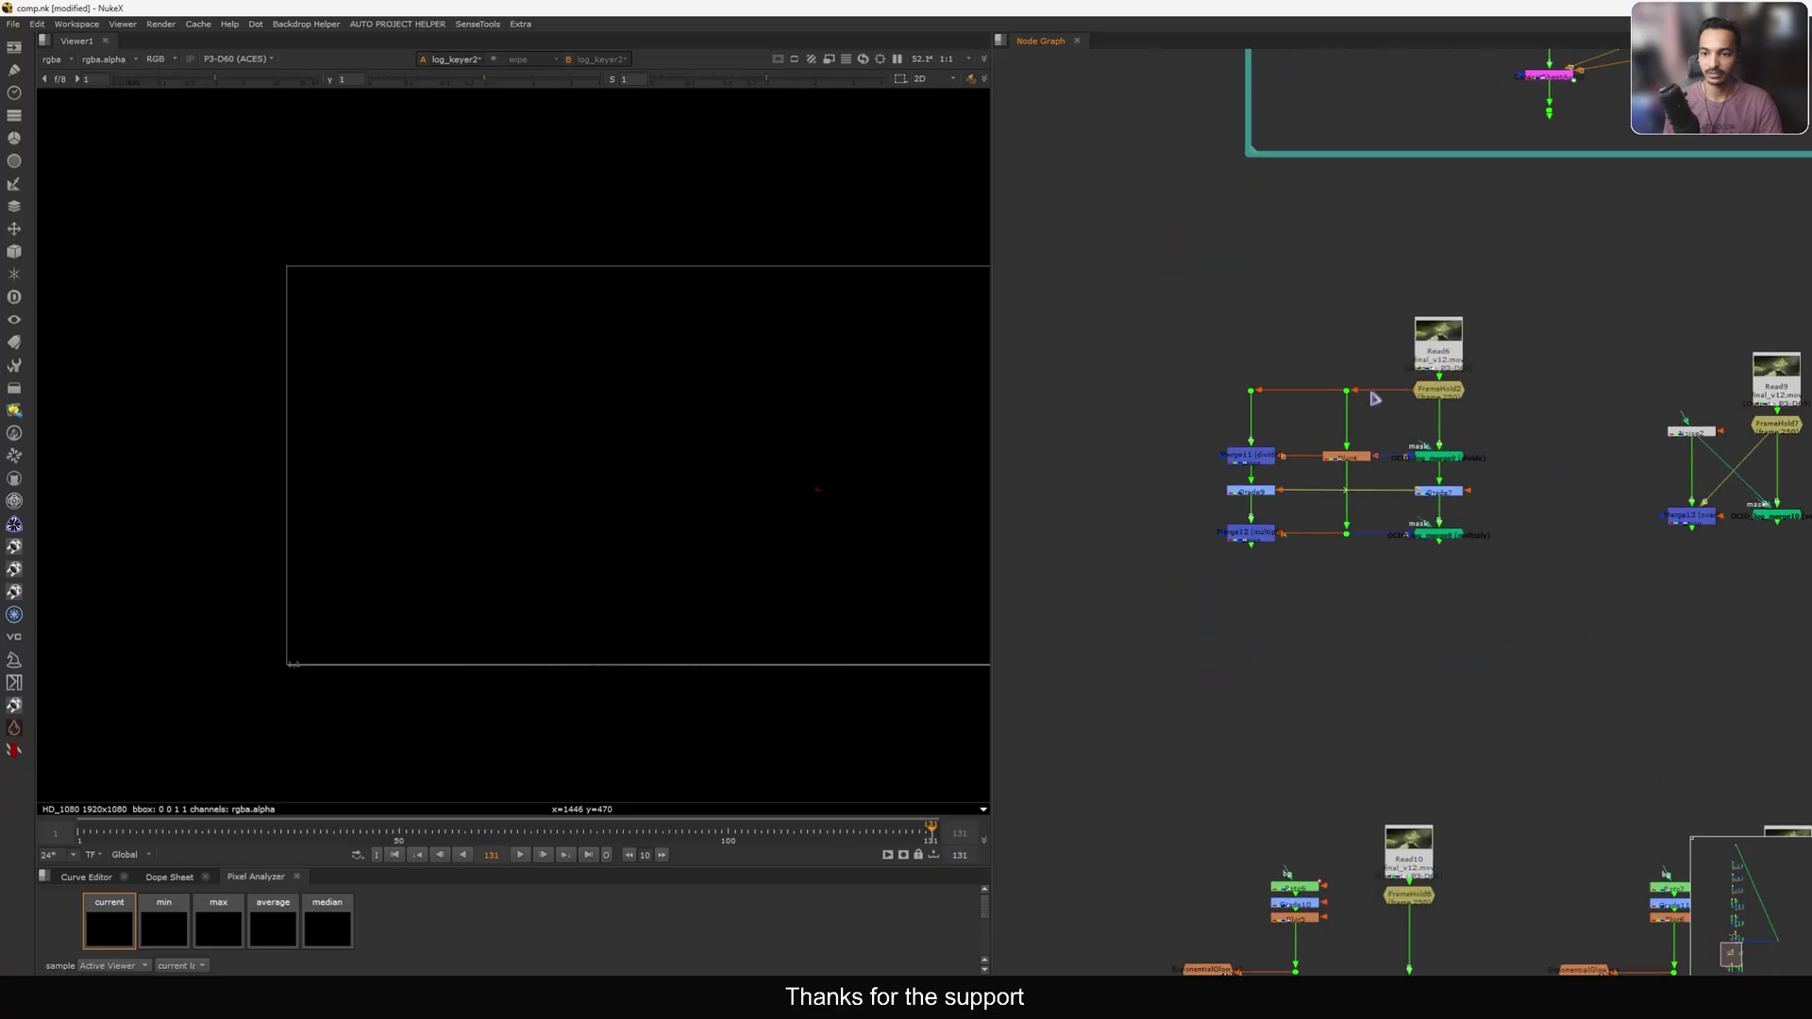
{"action": "left_click", "coordinate": [1349, 393]}
{"action": "key", "text": "1"}
{"action": "middle_click_drag", "start_coordinate": [1254, 491], "coordinate": [1193, 400]}
{"action": "left_click_drag", "start_coordinate": [1357, 374], "coordinate": [1268, 414]}
{"action": "left_click", "coordinate": [1267, 409]}
{"action": "key", "text": "1"}
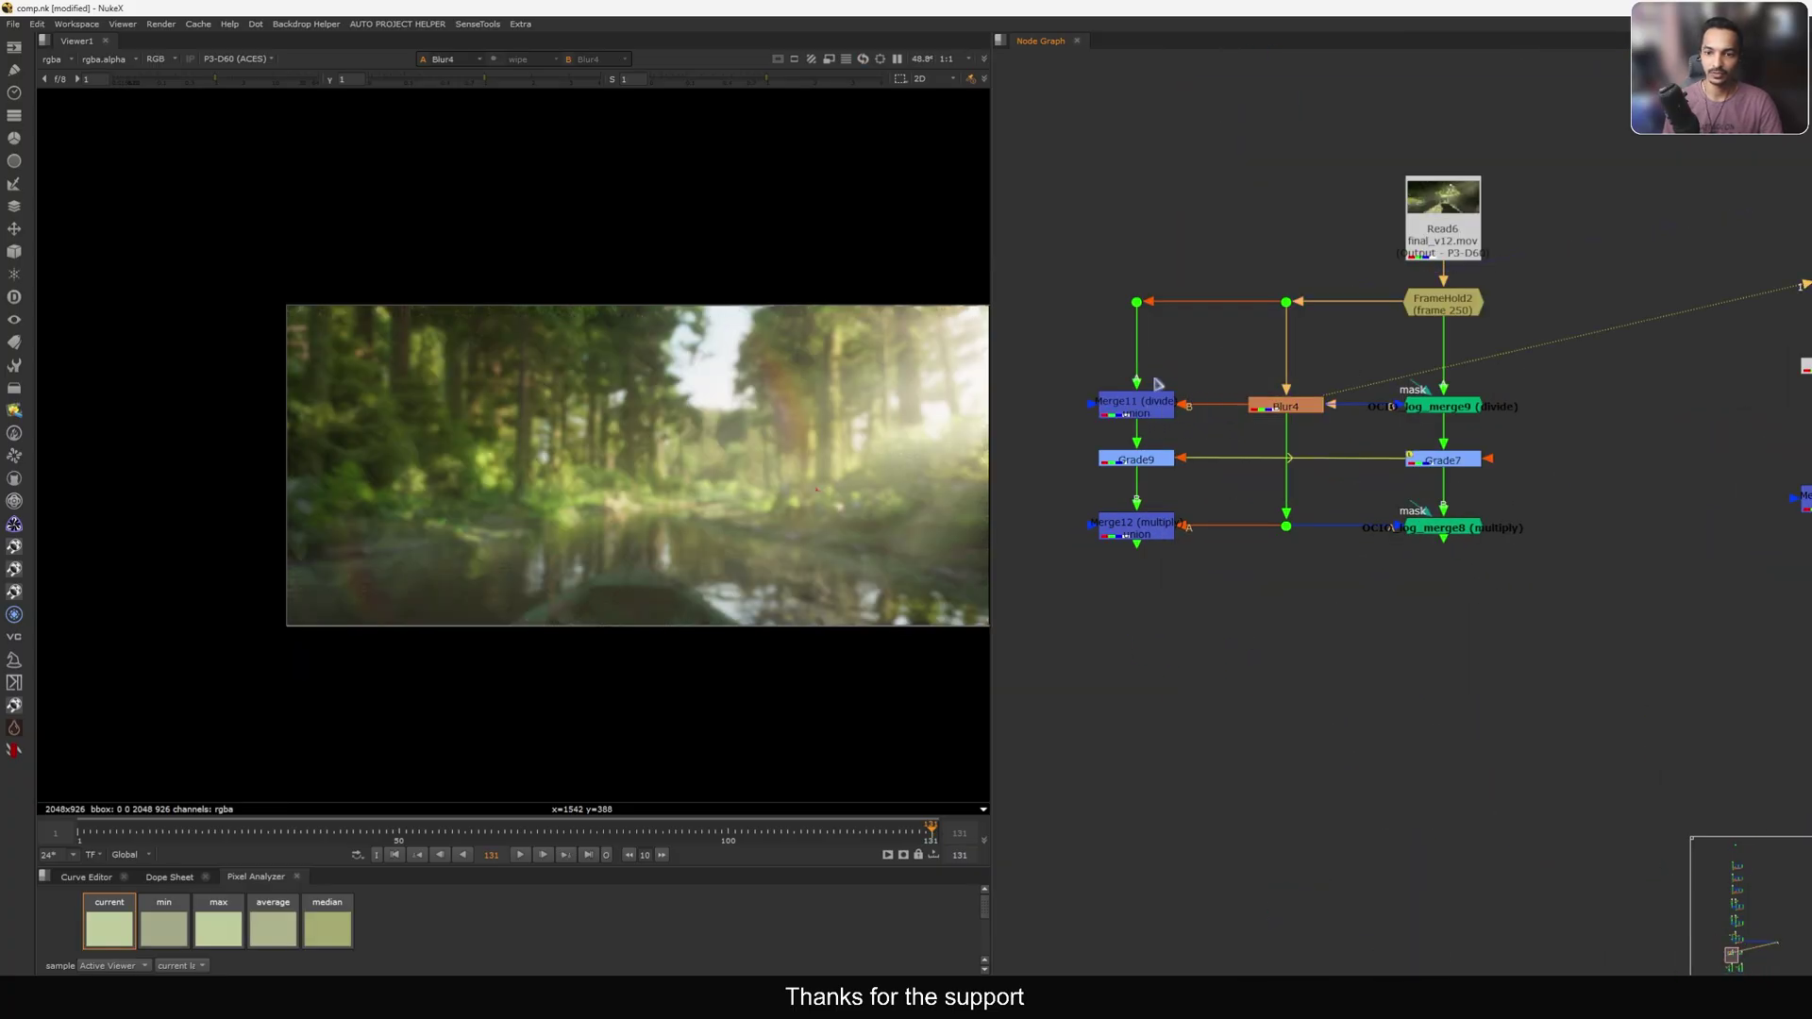
View the standard branch in order, from Merge11 (divide) through Grade9 to Merge12 (multiply), and examine the sharpened plate up close.
{"action": "left_click", "coordinate": [1135, 403]}
{"action": "key", "text": "1"}
{"action": "left_click", "coordinate": [1135, 460]}
{"action": "key", "text": "1"}
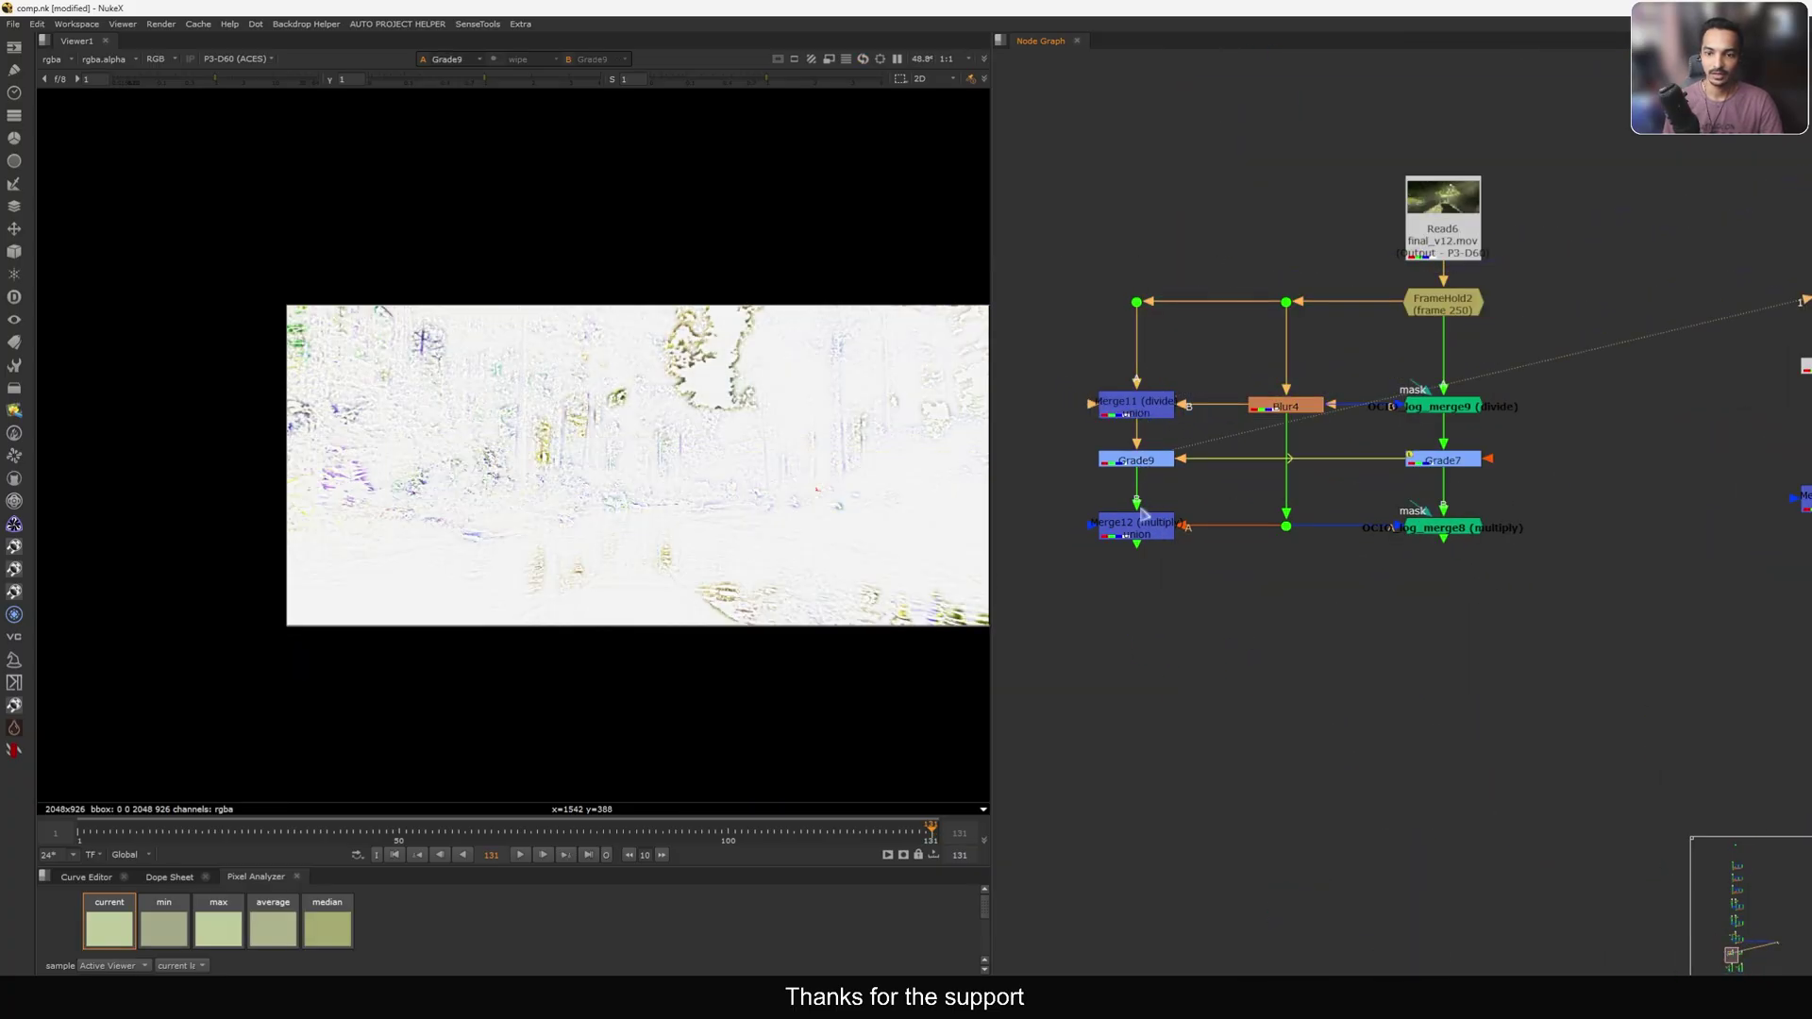
{"action": "left_click", "coordinate": [1142, 531]}
{"action": "key", "text": "1"}
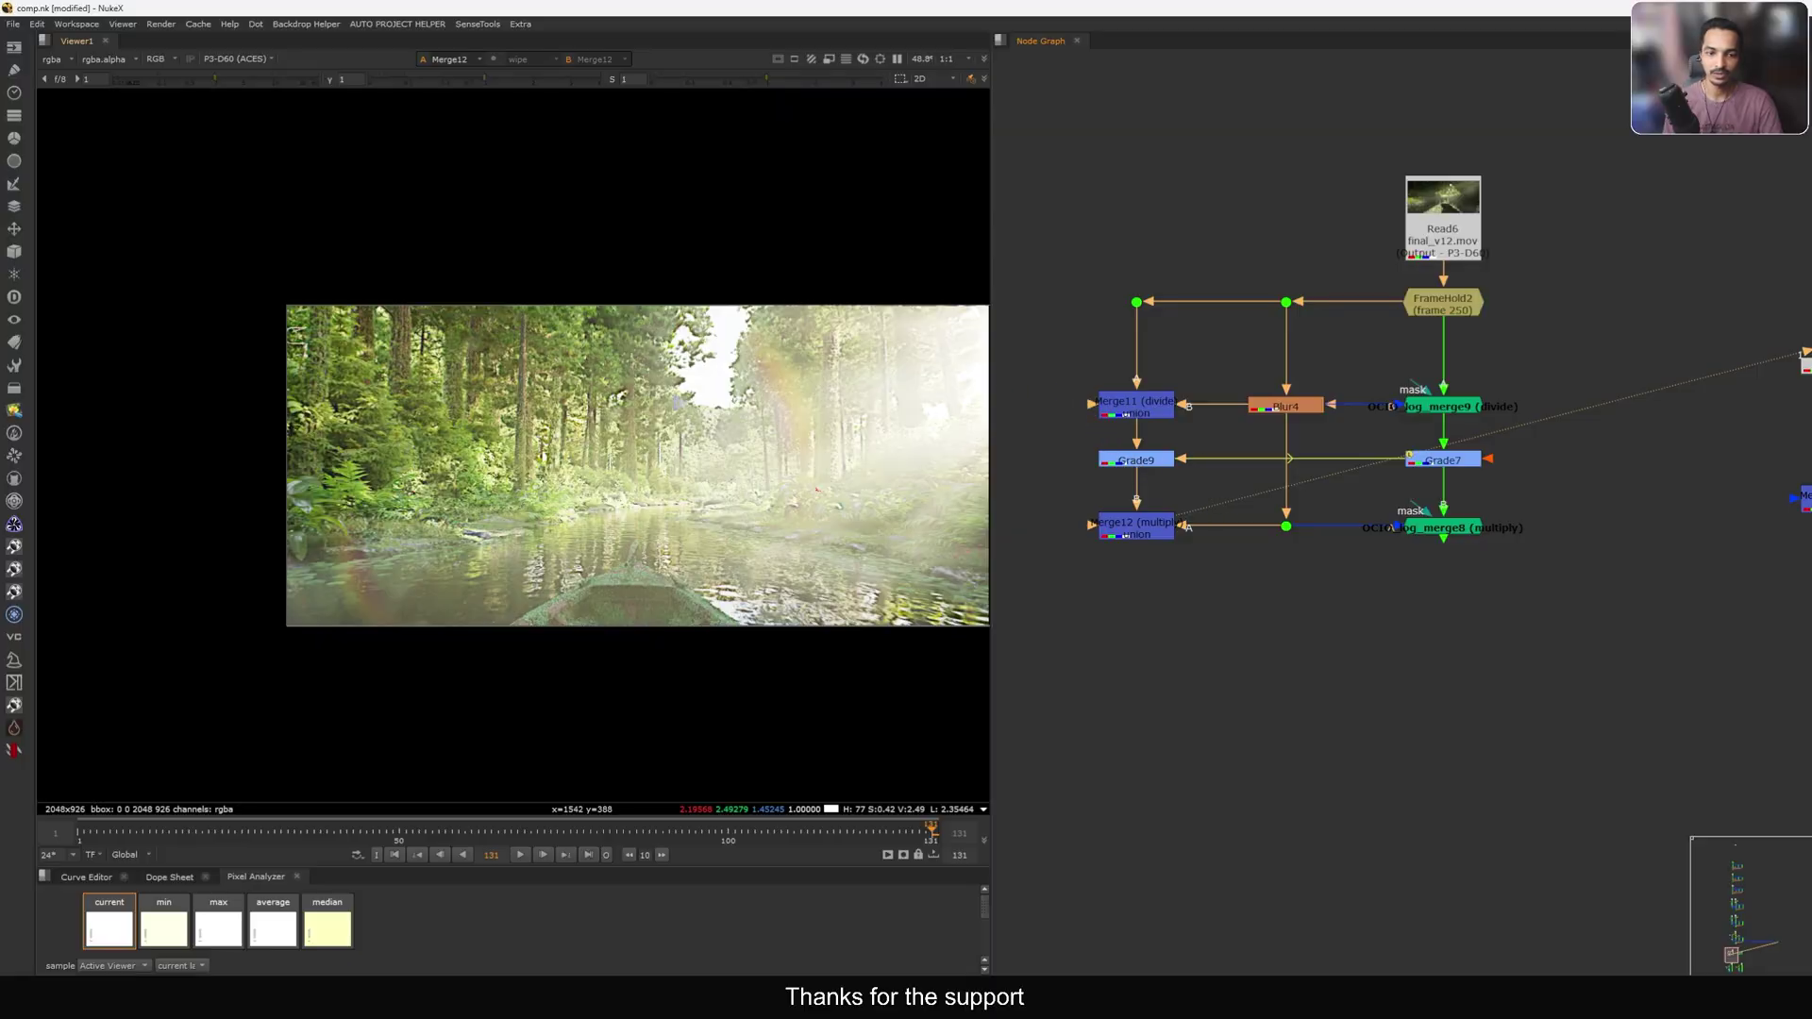
{"action": "scroll", "coordinate": [678, 367], "scroll_direction": "up", "scroll_amount": 5}
{"action": "left_click_drag", "start_coordinate": [1201, 381], "coordinate": [1092, 450]}
{"action": "key", "text": "1"}
{"action": "left_click_drag", "start_coordinate": [1225, 573], "coordinate": [1114, 502]}
{"action": "key", "text": "1"}
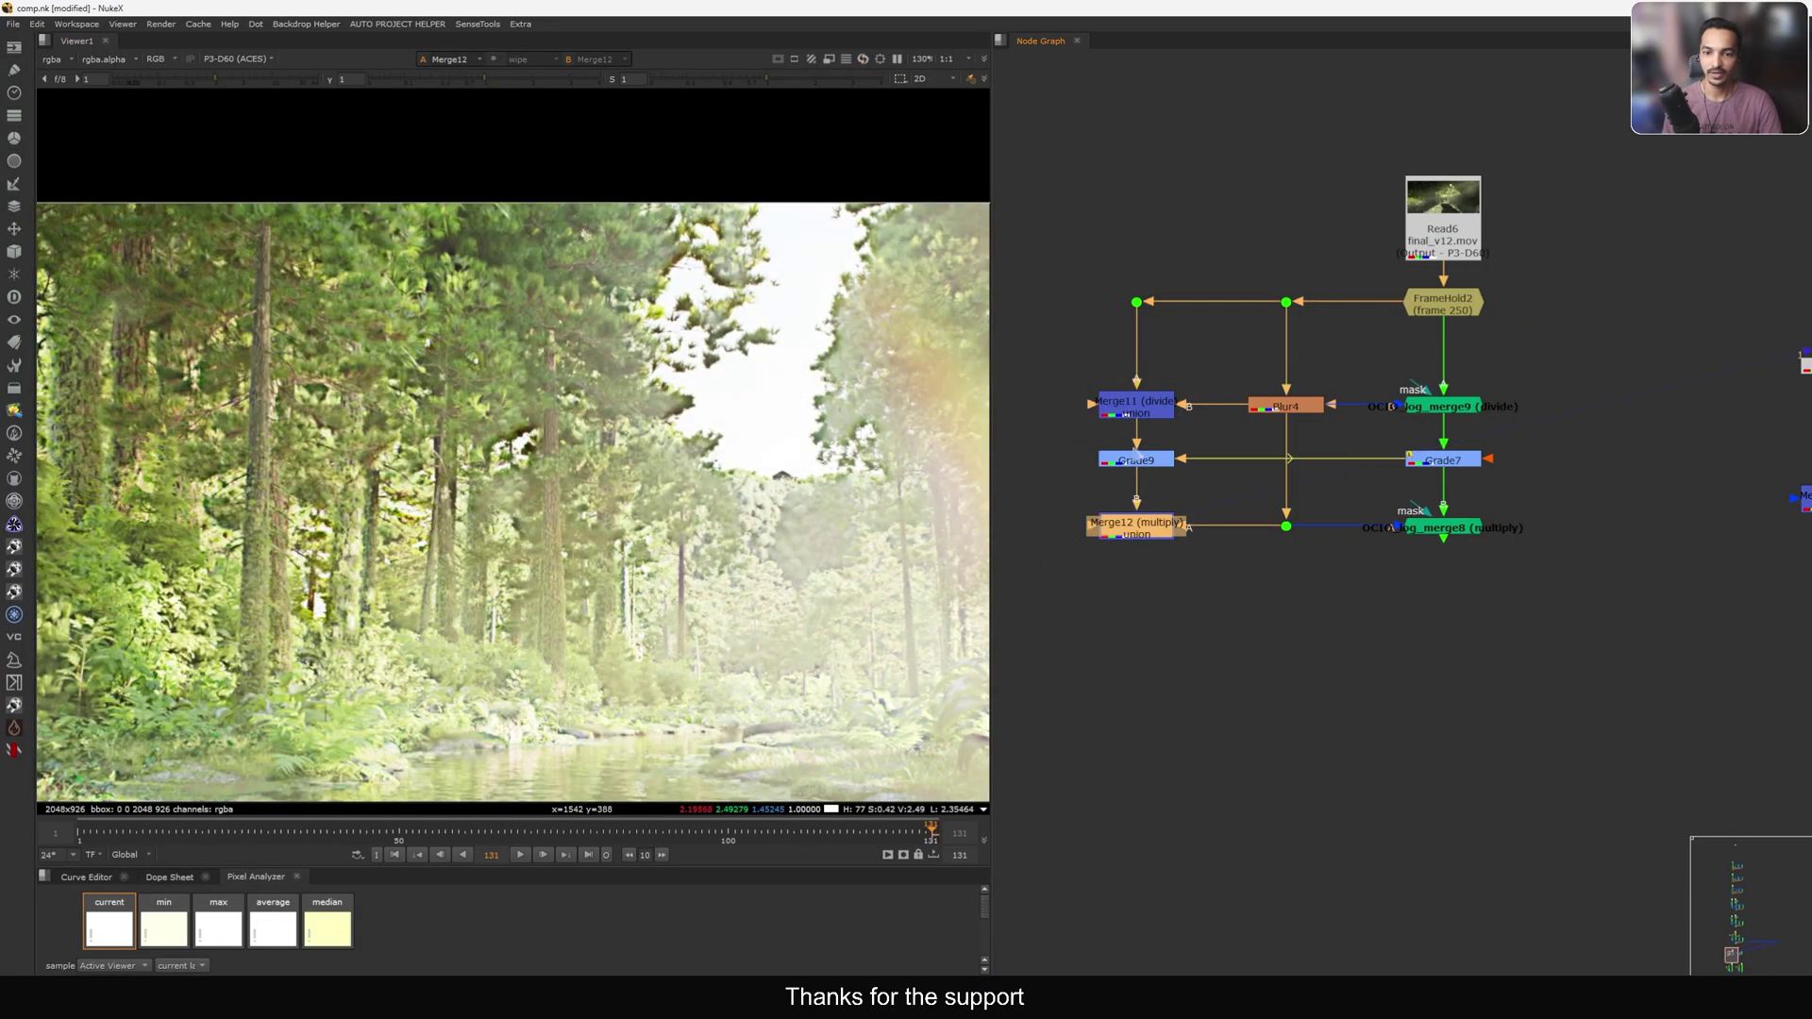
Toggle Grade9 and Grade7 together off and on.
{"action": "left_click_drag", "start_coordinate": [1214, 438], "coordinate": [1572, 483]}
{"action": "key", "text": "d"}
{"action": "key", "text": "d"}
{"action": "key", "text": "d"}
{"action": "key", "text": "d"}
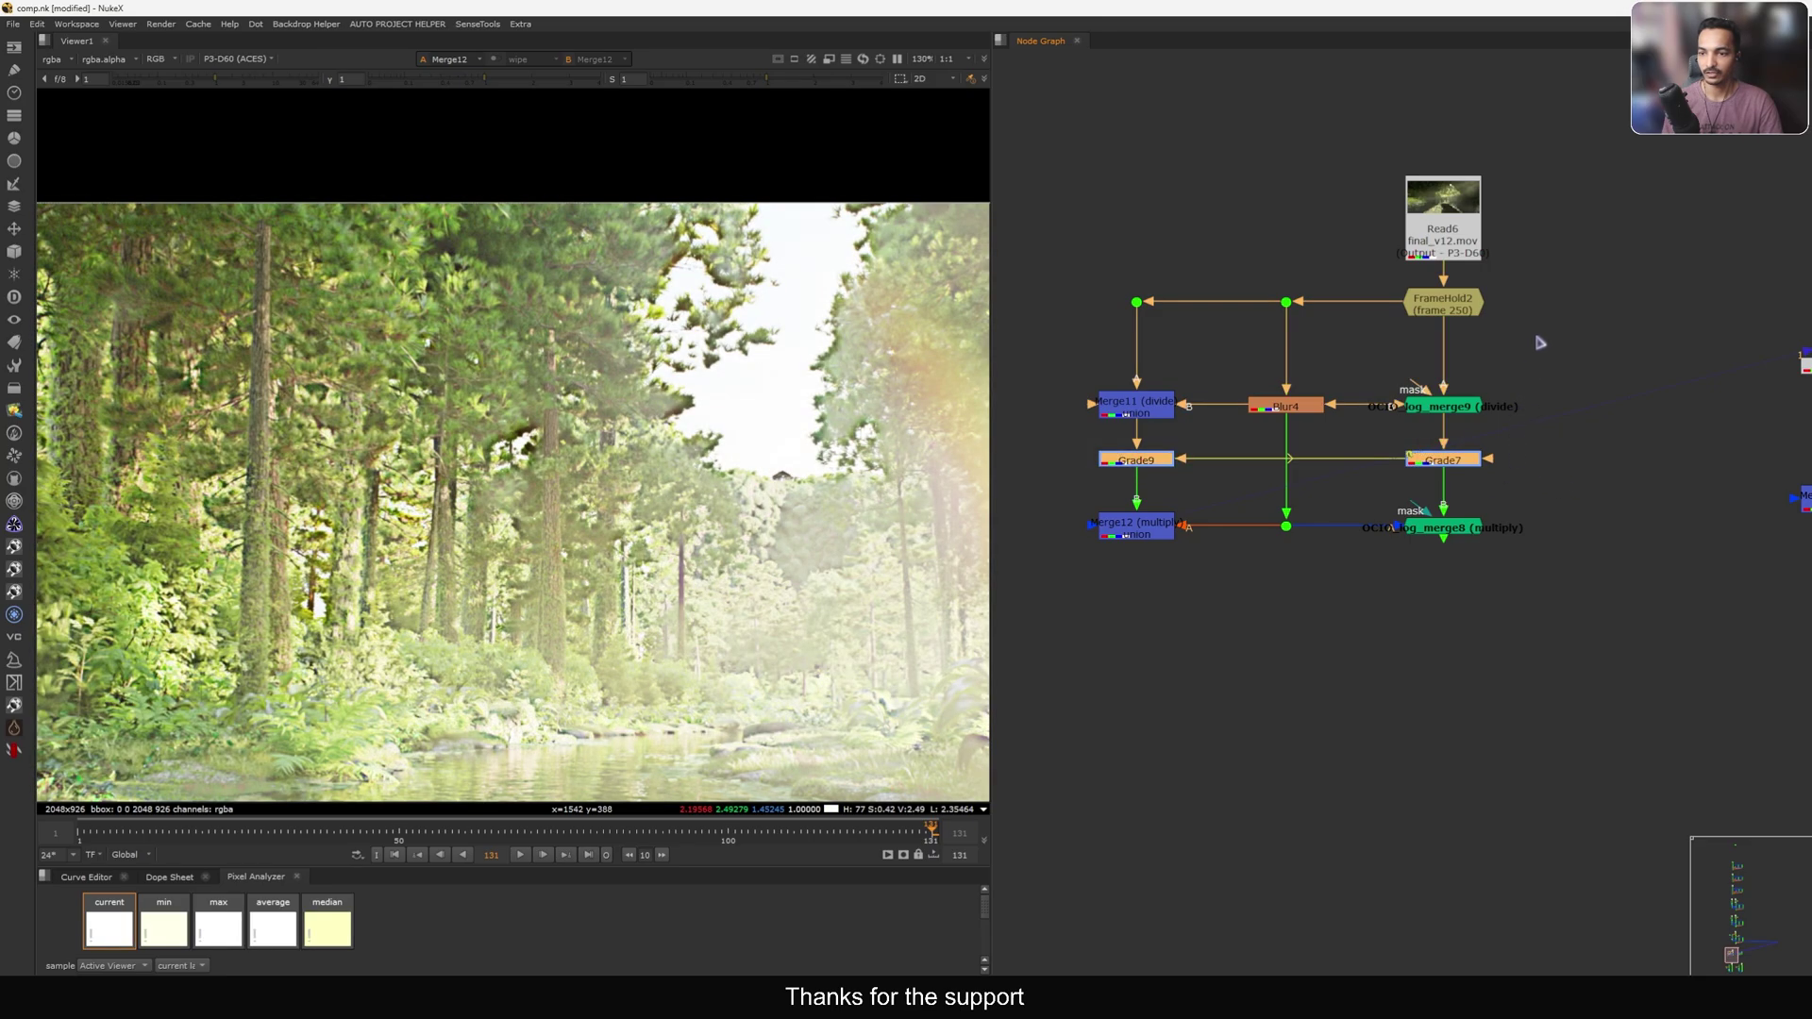
View the divide result of OCIO_log_merge9 in the log branch.
{"action": "left_click_drag", "start_coordinate": [1567, 283], "coordinate": [1384, 354]}
{"action": "key", "text": "1"}
{"action": "left_click_drag", "start_coordinate": [1576, 372], "coordinate": [1382, 441]}
{"action": "key", "text": "1"}
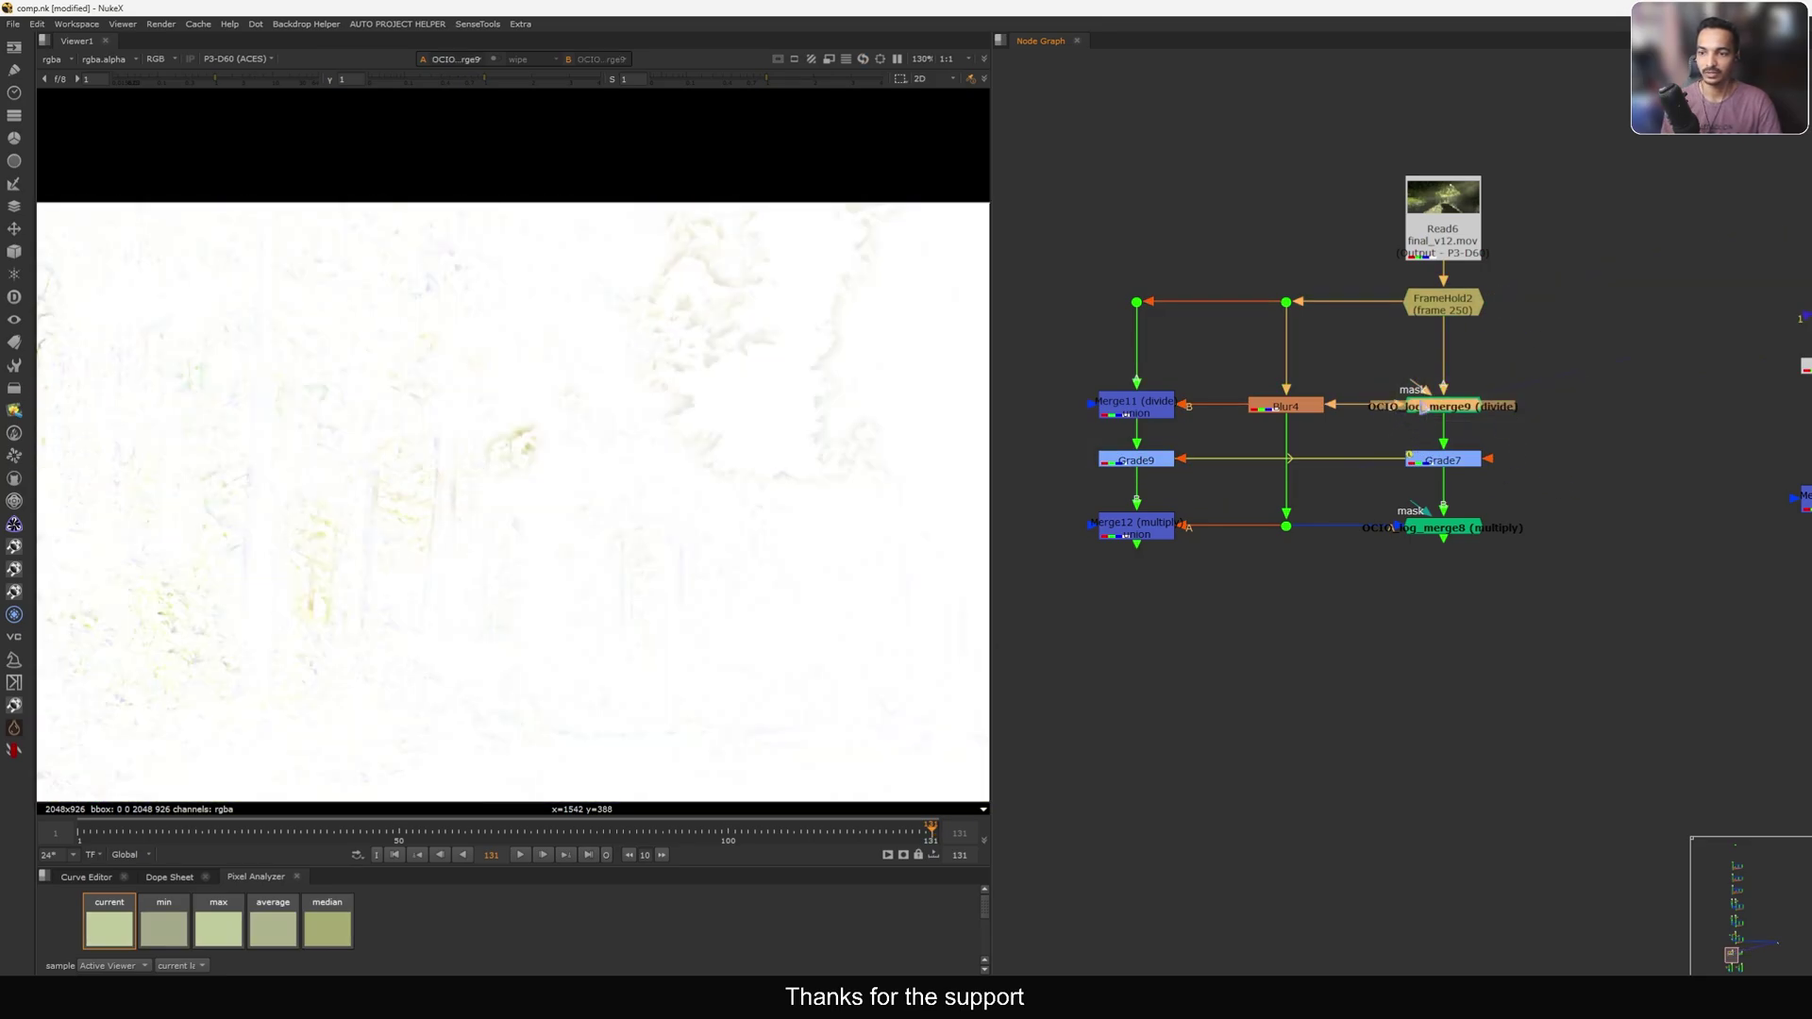
{"action": "left_click_drag", "start_coordinate": [1624, 353], "coordinate": [1464, 406]}
{"action": "scroll", "coordinate": [1392, 423], "scroll_direction": "up", "scroll_amount": 5}
{"action": "left_click", "coordinate": [1535, 383]}
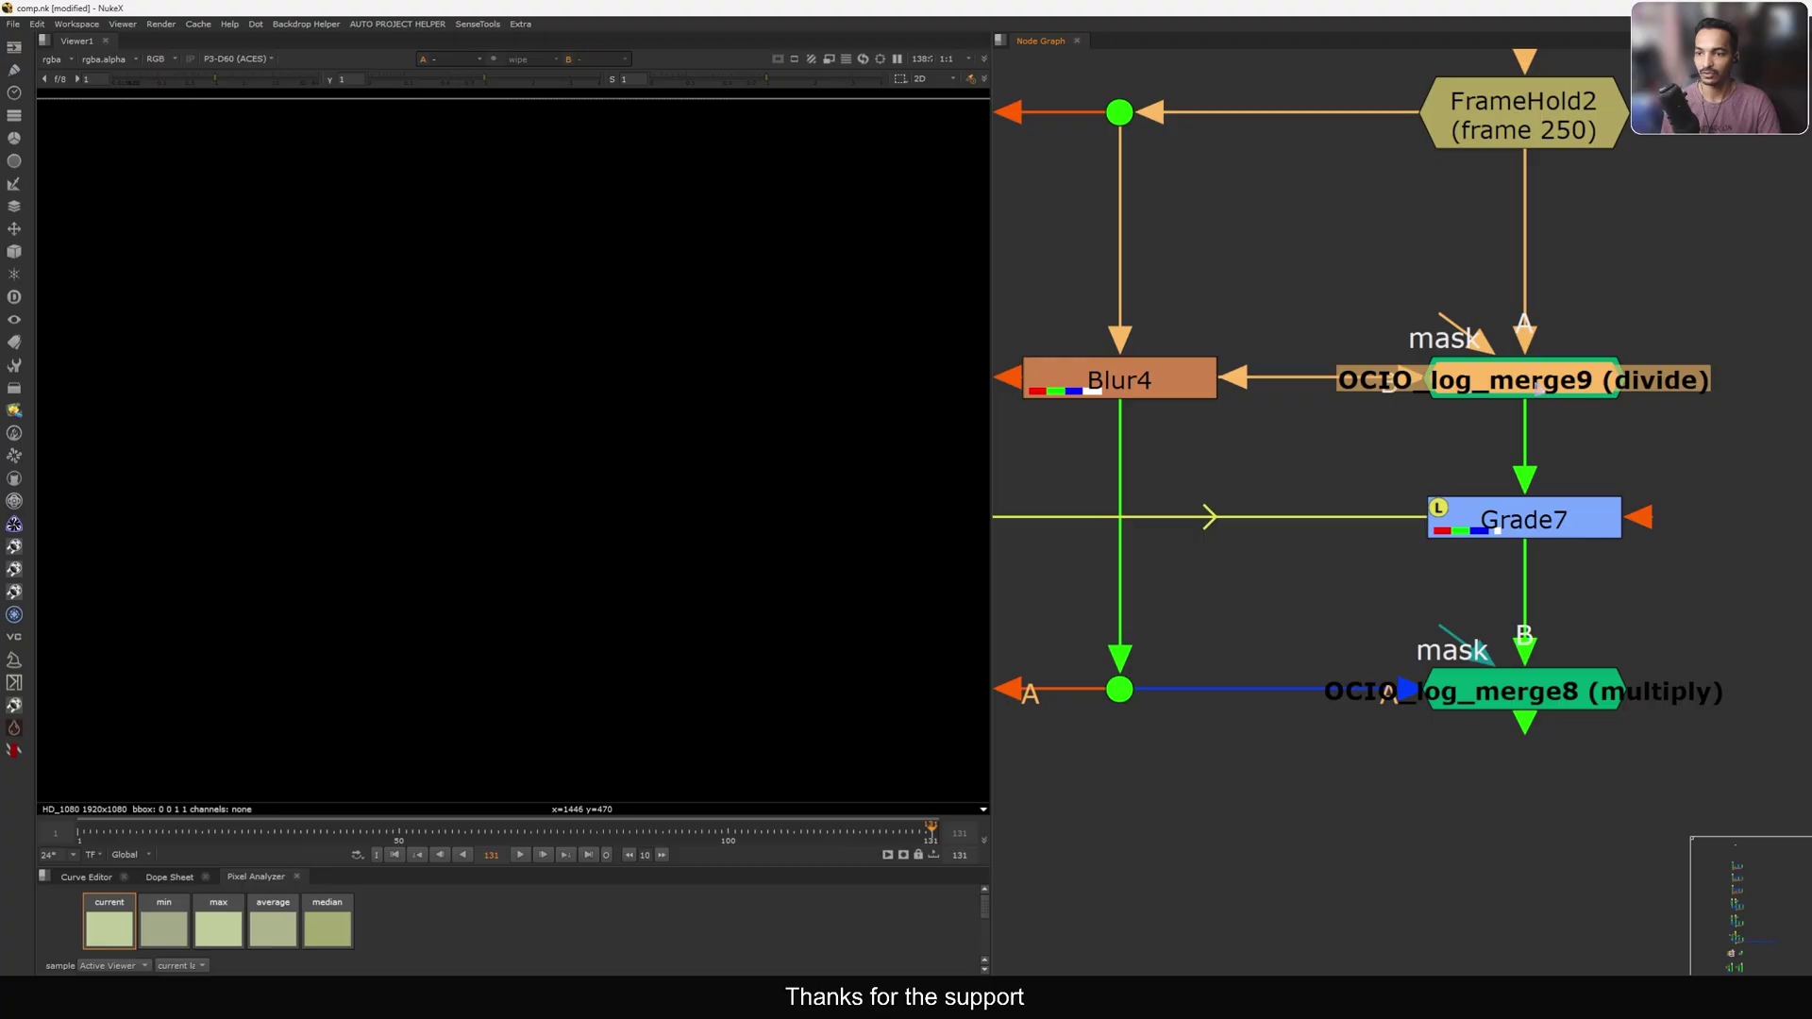
{"action": "key", "text": "1"}
View Grade7 and the multiply result of OCIO_log_merge8.
{"action": "middle_click_drag", "start_coordinate": [1505, 414], "coordinate": [1400, 414]}
{"action": "left_click", "coordinate": [1459, 384]}
{"action": "left_click", "coordinate": [1452, 531]}
{"action": "key", "text": "1"}
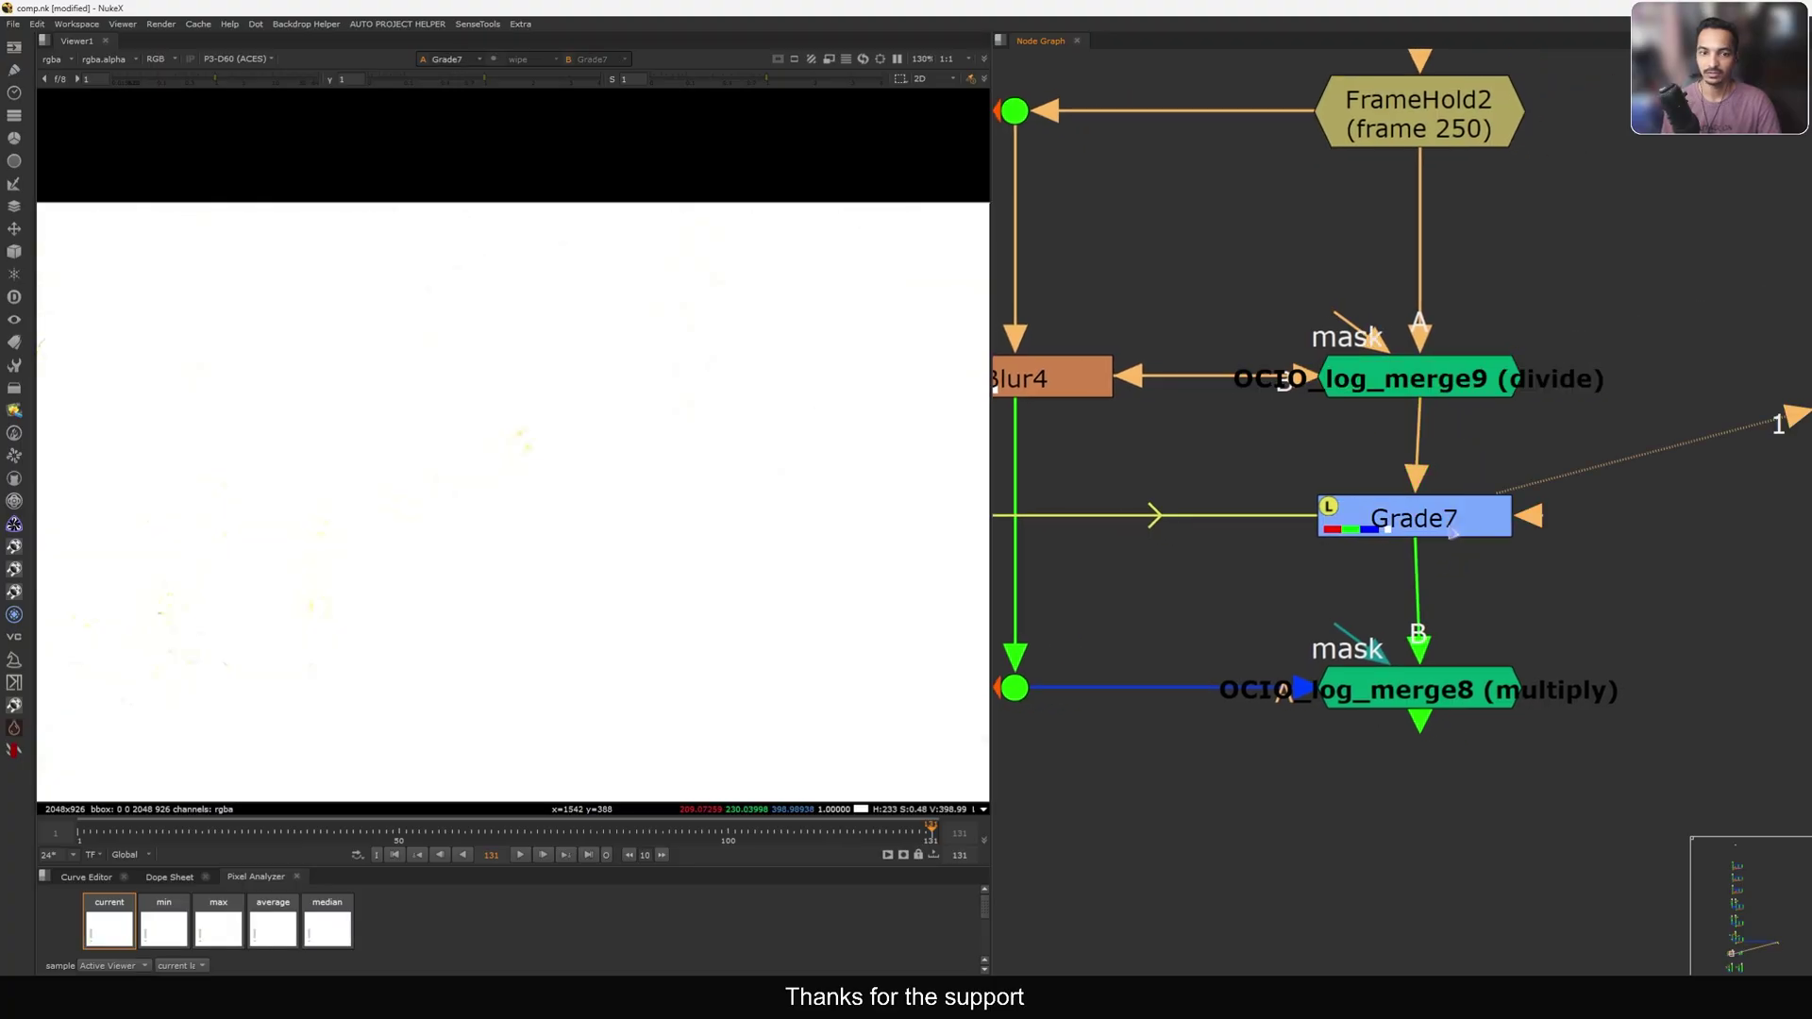
{"action": "left_click", "coordinate": [1452, 683]}
{"action": "key", "text": "1"}
{"action": "left_click", "coordinate": [1442, 538]}
{"action": "left_click_drag", "start_coordinate": [1440, 534], "coordinate": [1444, 533]}
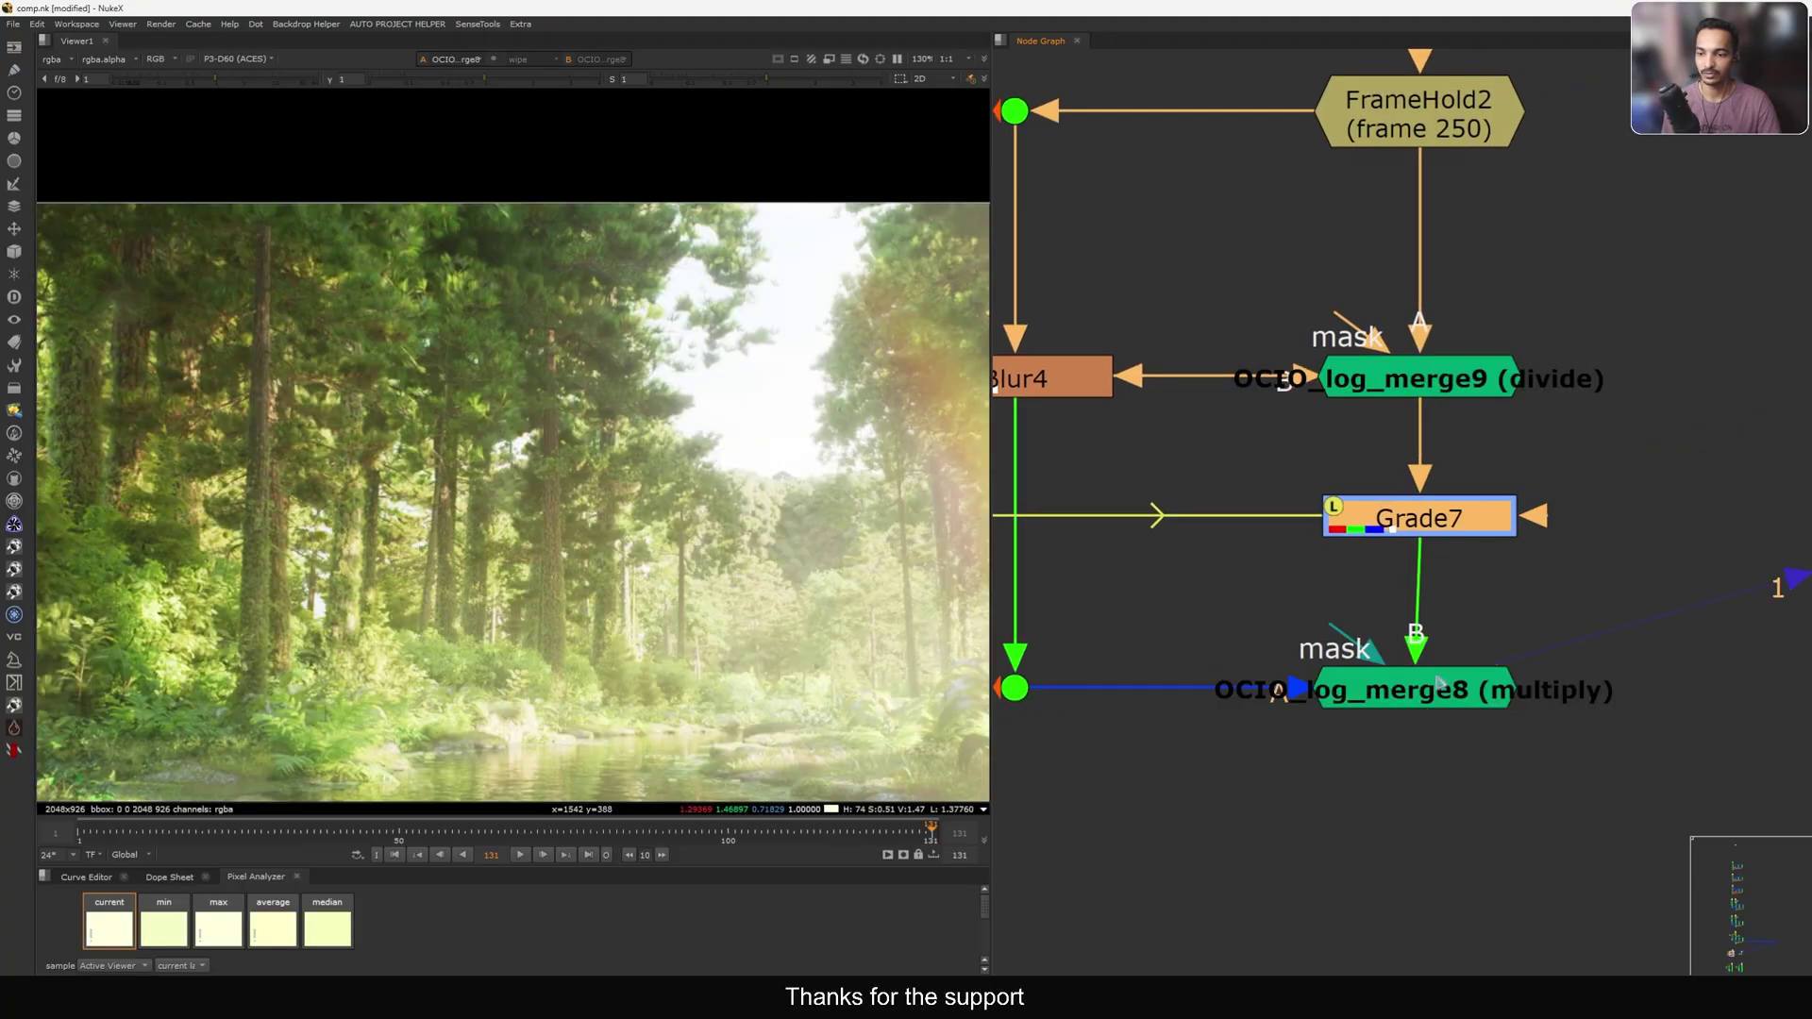
{"action": "left_click", "coordinate": [1438, 682]}
Assign Merge12 to viewer input 1 and OCIO_log_merge8 to input 2, and switch between them to compare the results.
{"action": "scroll", "coordinate": [1574, 500], "scroll_direction": "down", "scroll_amount": 5}
{"action": "left_click_drag", "start_coordinate": [1234, 545], "coordinate": [1035, 665]}
{"action": "key", "text": "1"}
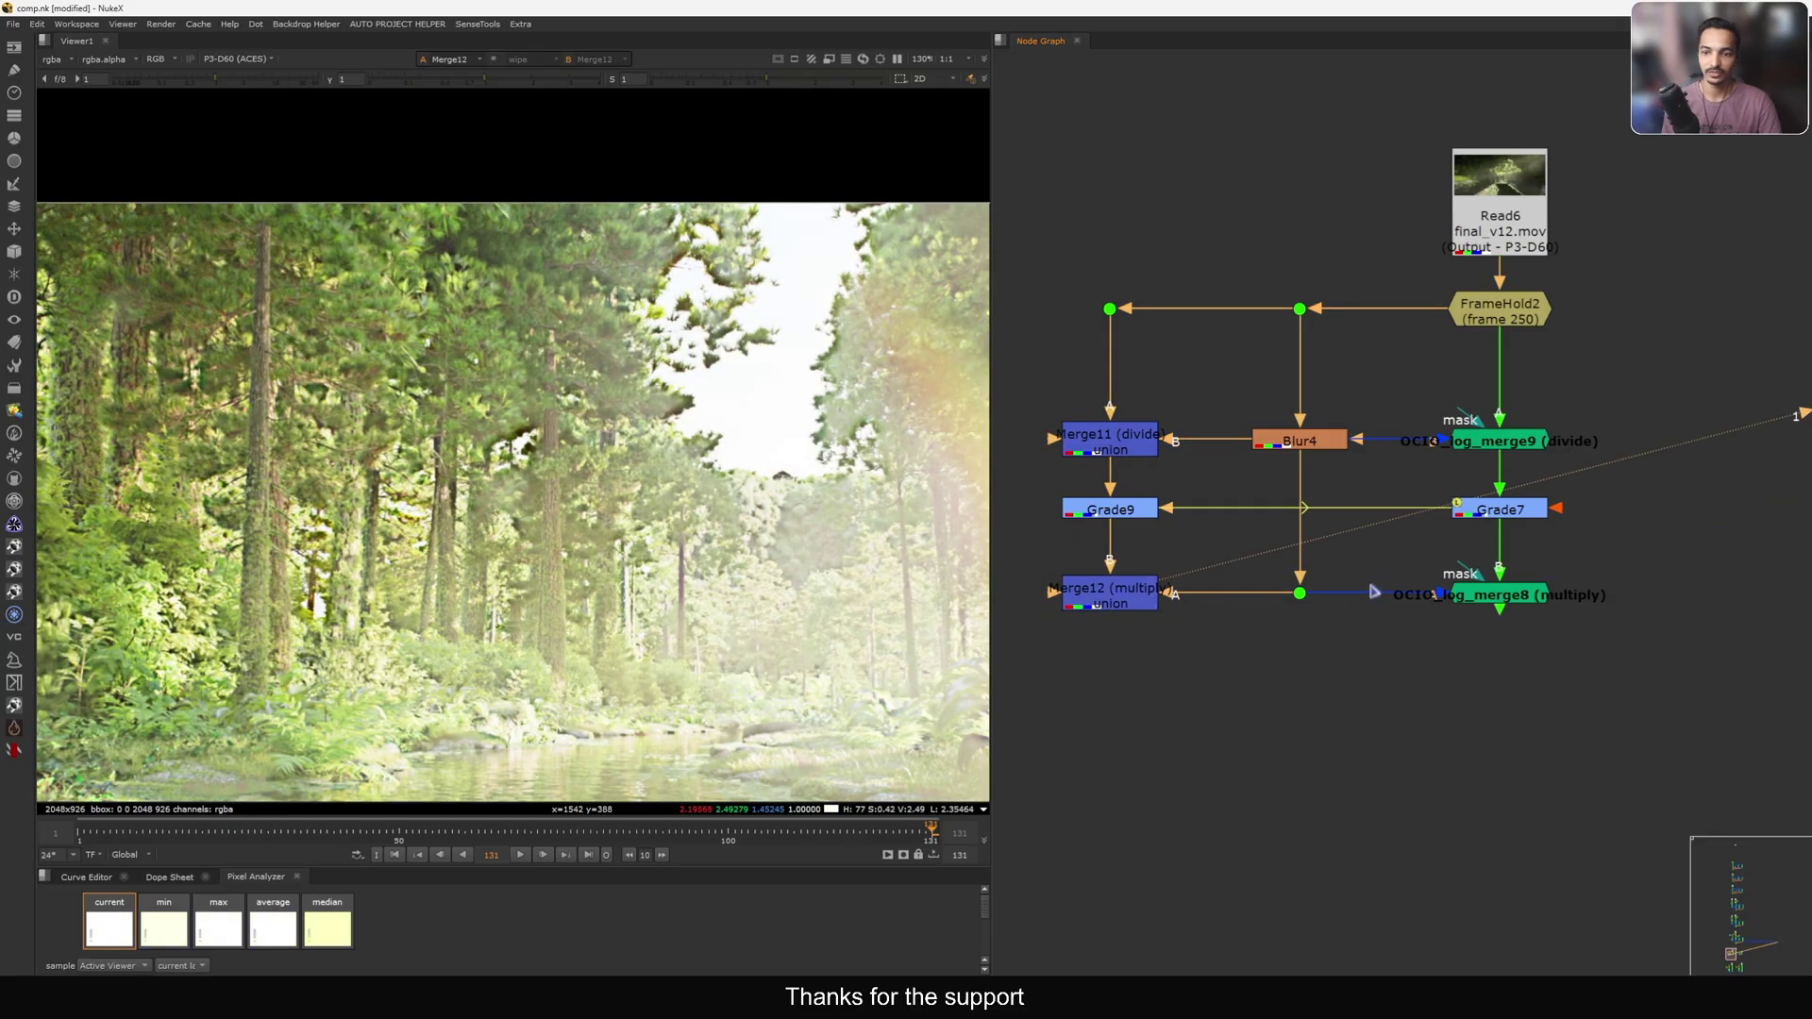
{"action": "left_click_drag", "start_coordinate": [1392, 557], "coordinate": [1634, 667]}
{"action": "key", "text": "2"}
{"action": "scroll", "coordinate": [397, 411], "scroll_direction": "down", "scroll_amount": 4}
{"action": "key", "text": "1"}
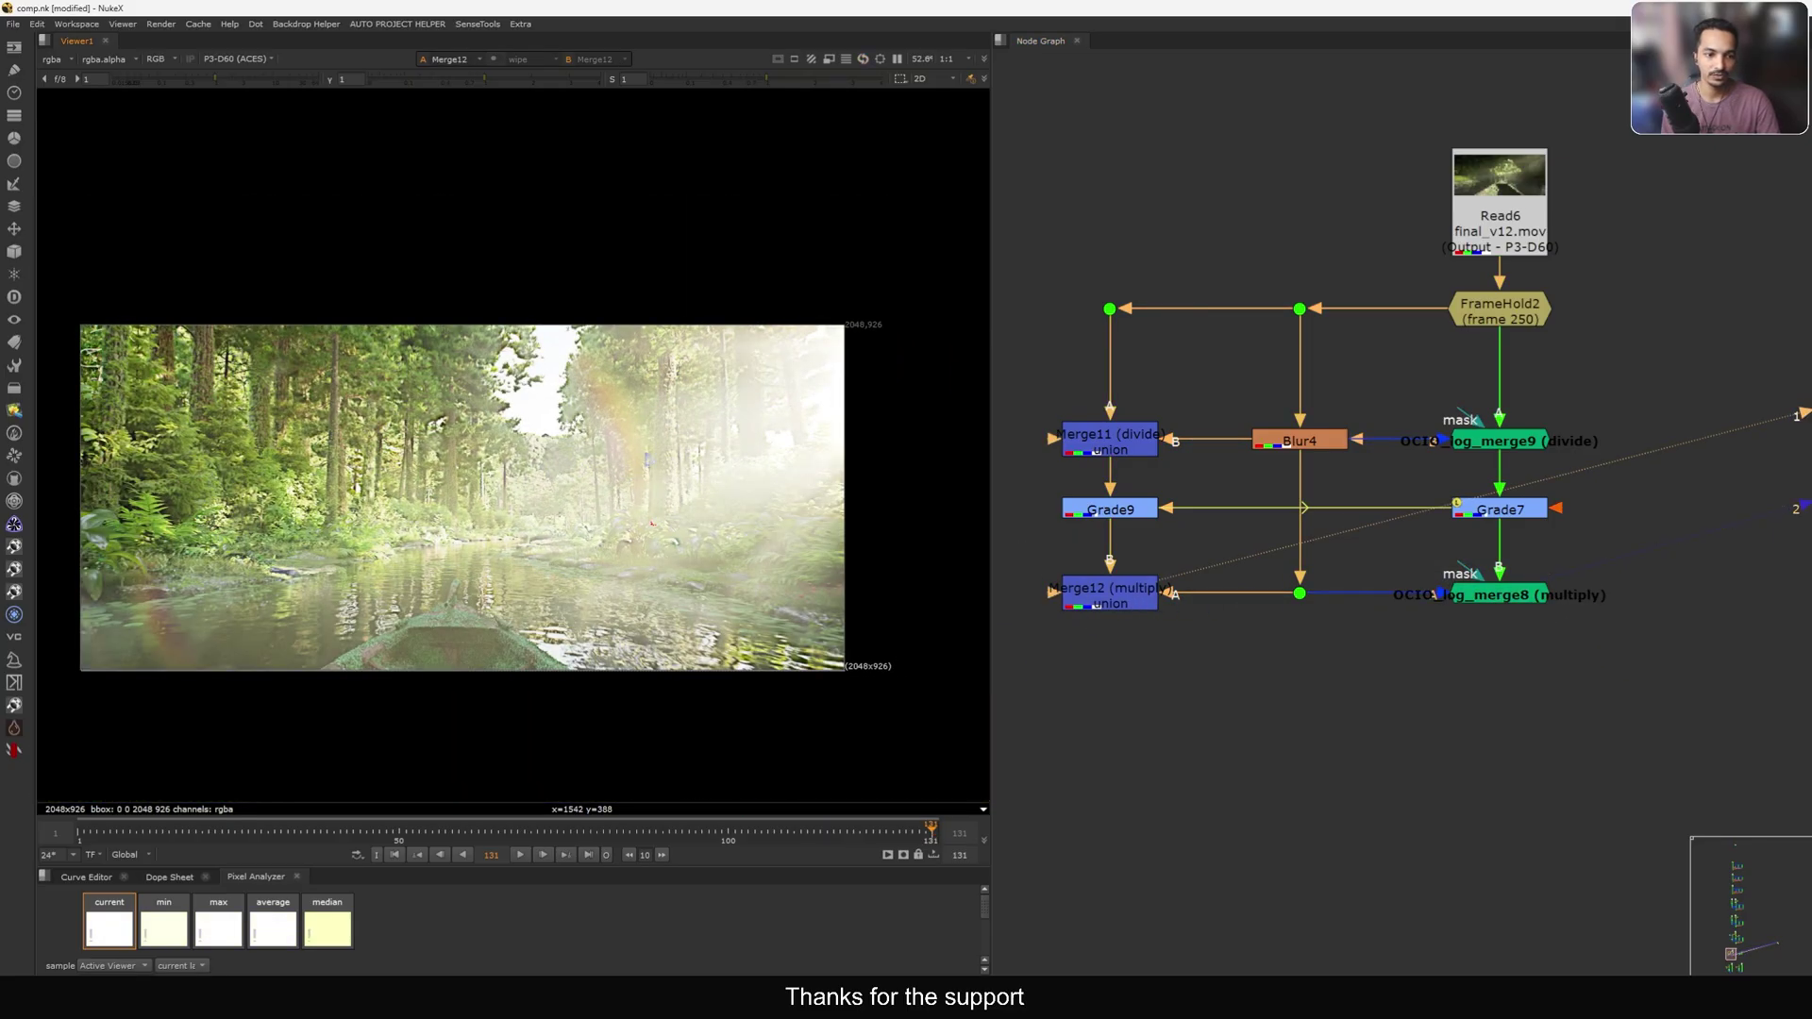
{"action": "key", "text": "2"}
{"action": "key", "text": "1"}
{"action": "key", "text": "2"}
{"action": "key", "text": "1"}
{"action": "scroll", "coordinate": [525, 378], "scroll_direction": "up", "scroll_amount": 8}
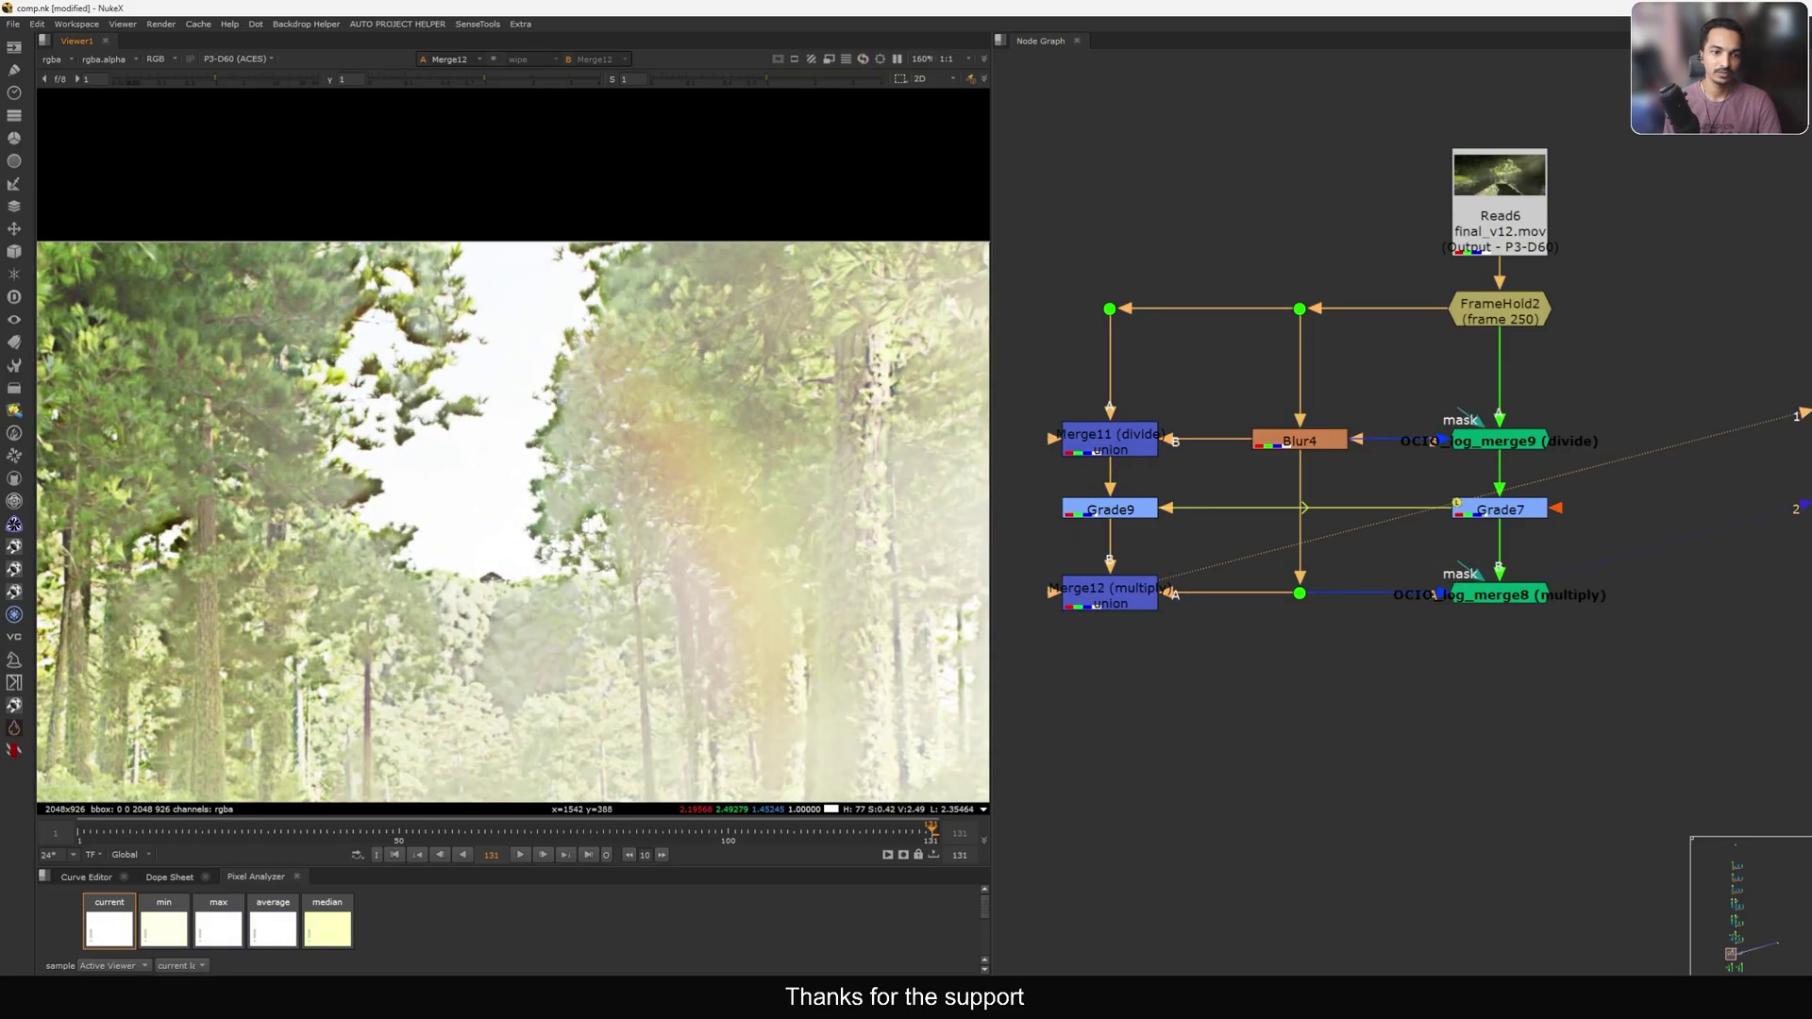
Set Grade9's gamma to 0.2 and check both the standard and OCIO log results across the full frame.
{"action": "middle_click_drag", "start_coordinate": [1277, 563], "coordinate": [1396, 539]}
{"action": "left_click_drag", "start_coordinate": [1400, 538], "coordinate": [1046, 680]}
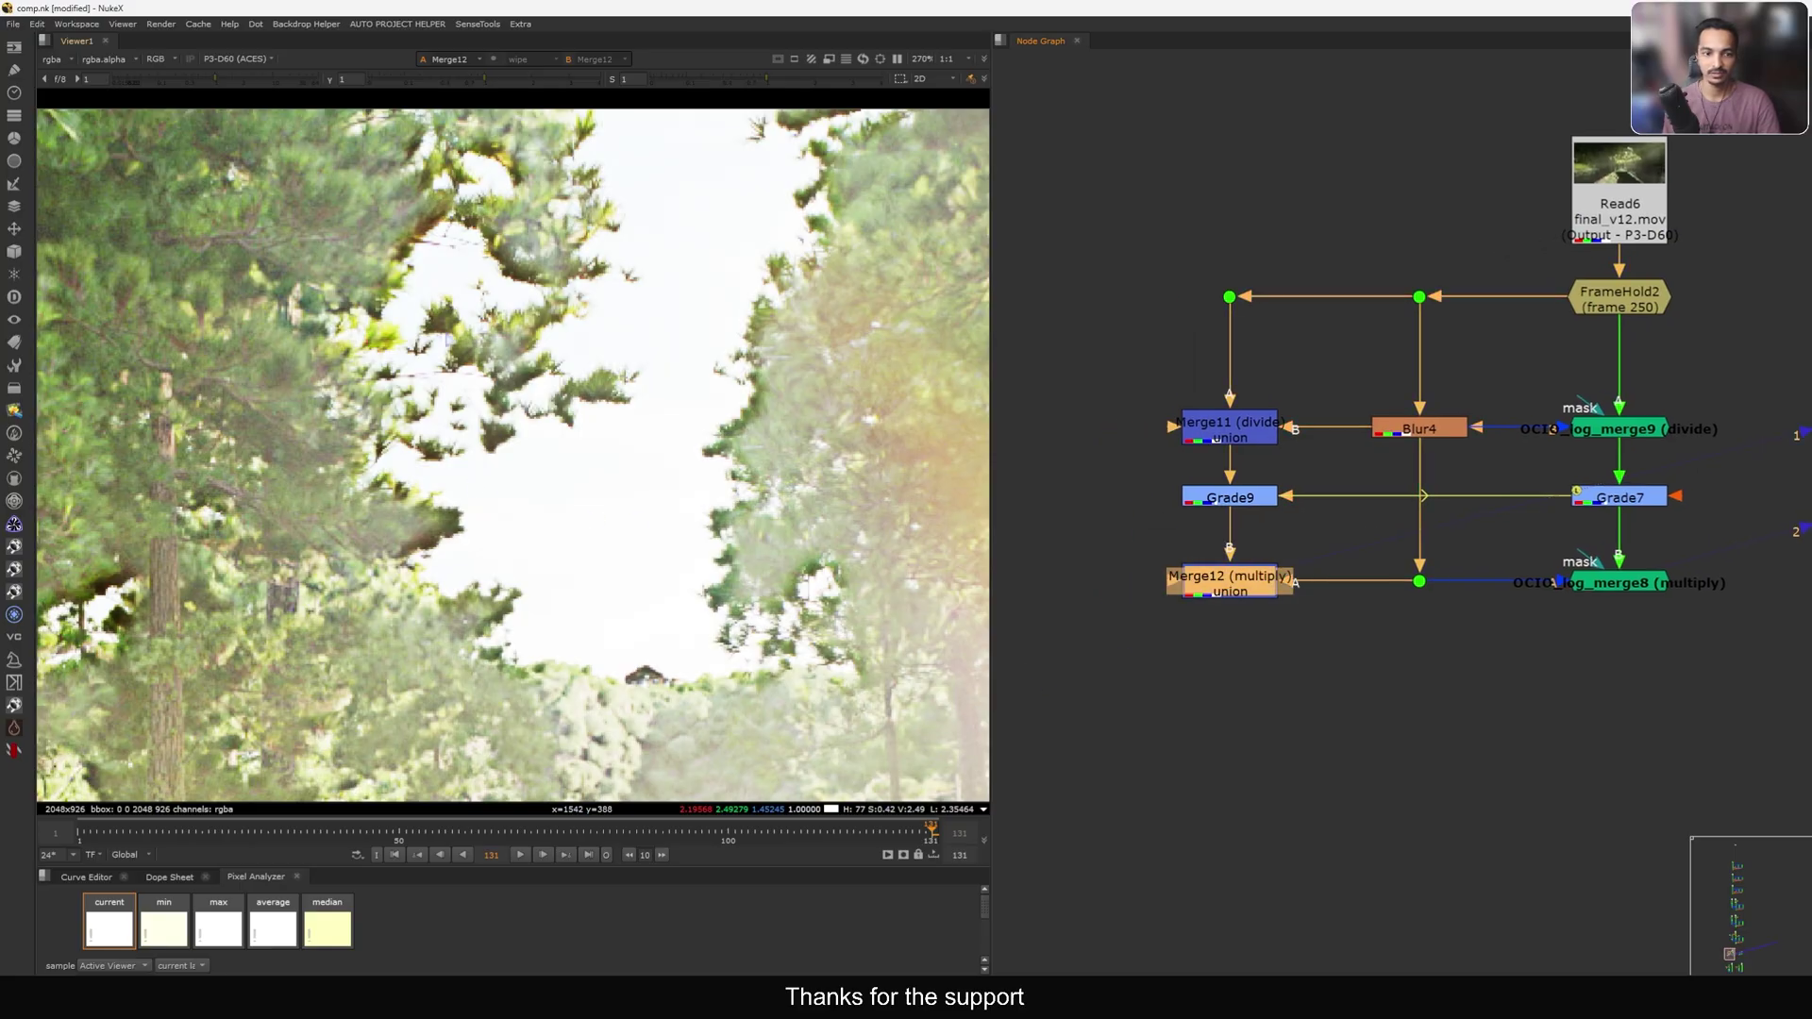
{"action": "double_click", "coordinate": [1230, 500]}
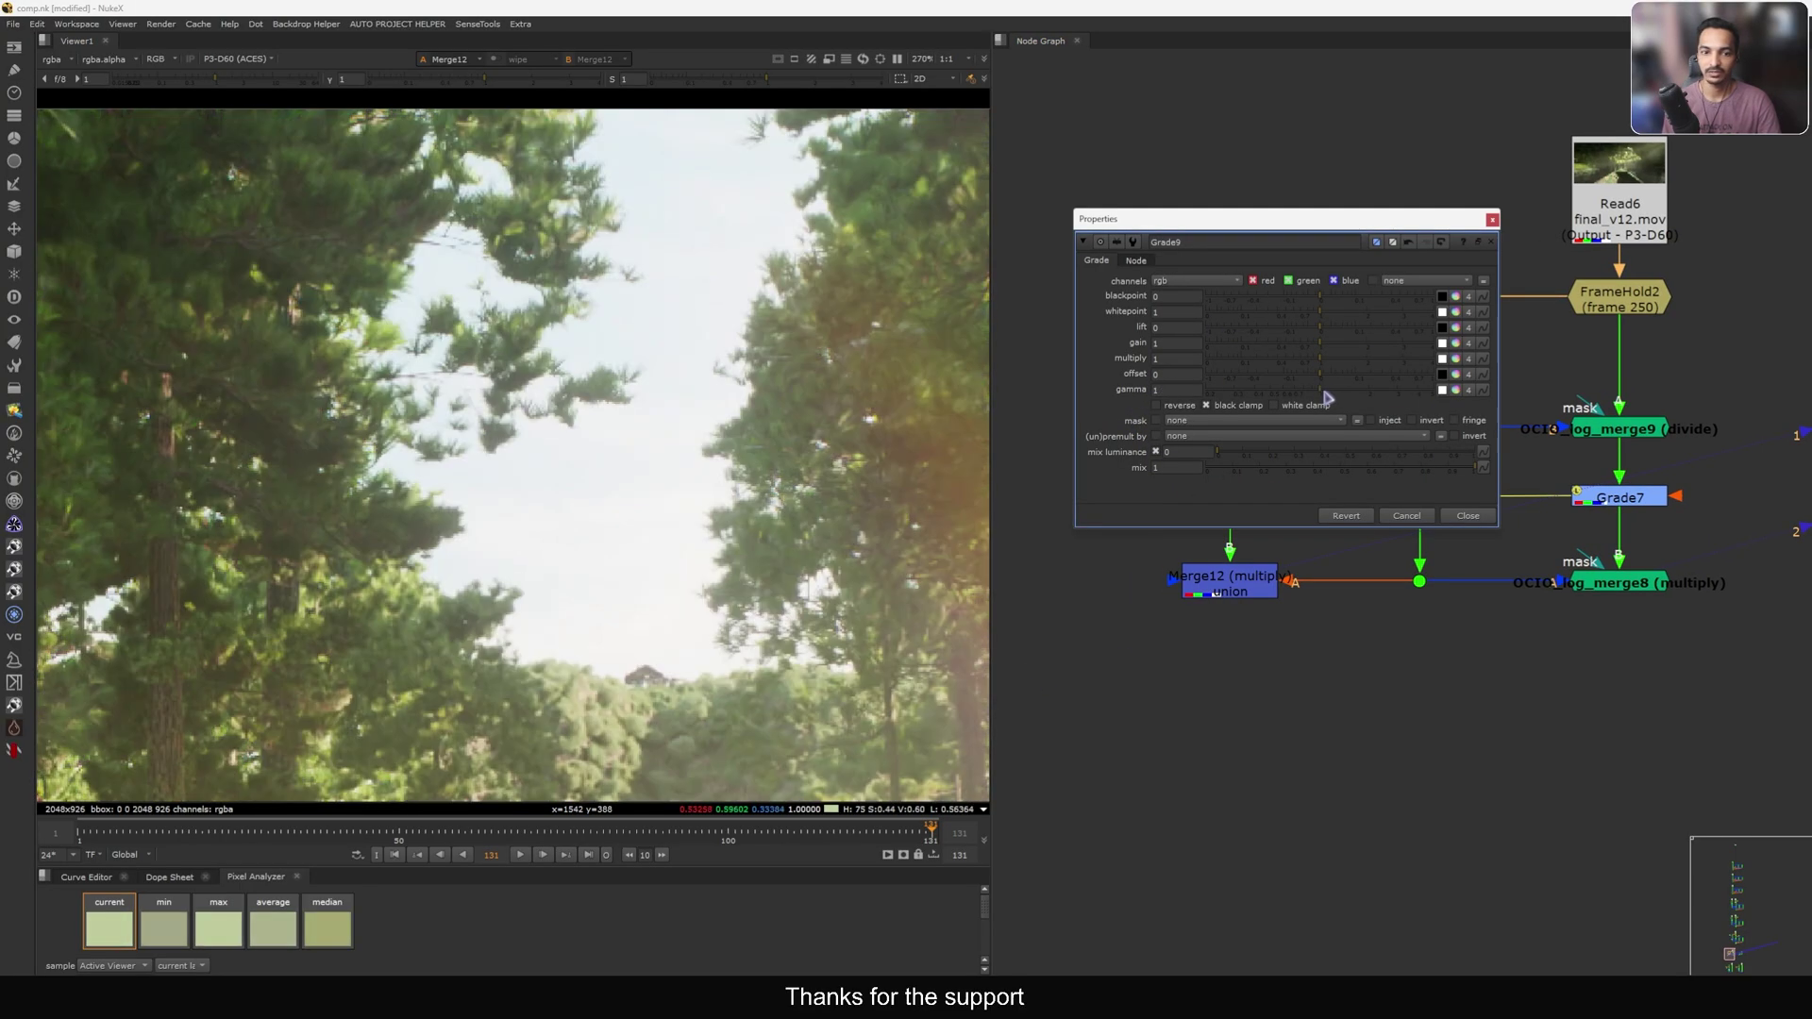
{"action": "left_click_drag", "start_coordinate": [1326, 401], "coordinate": [1171, 417]}
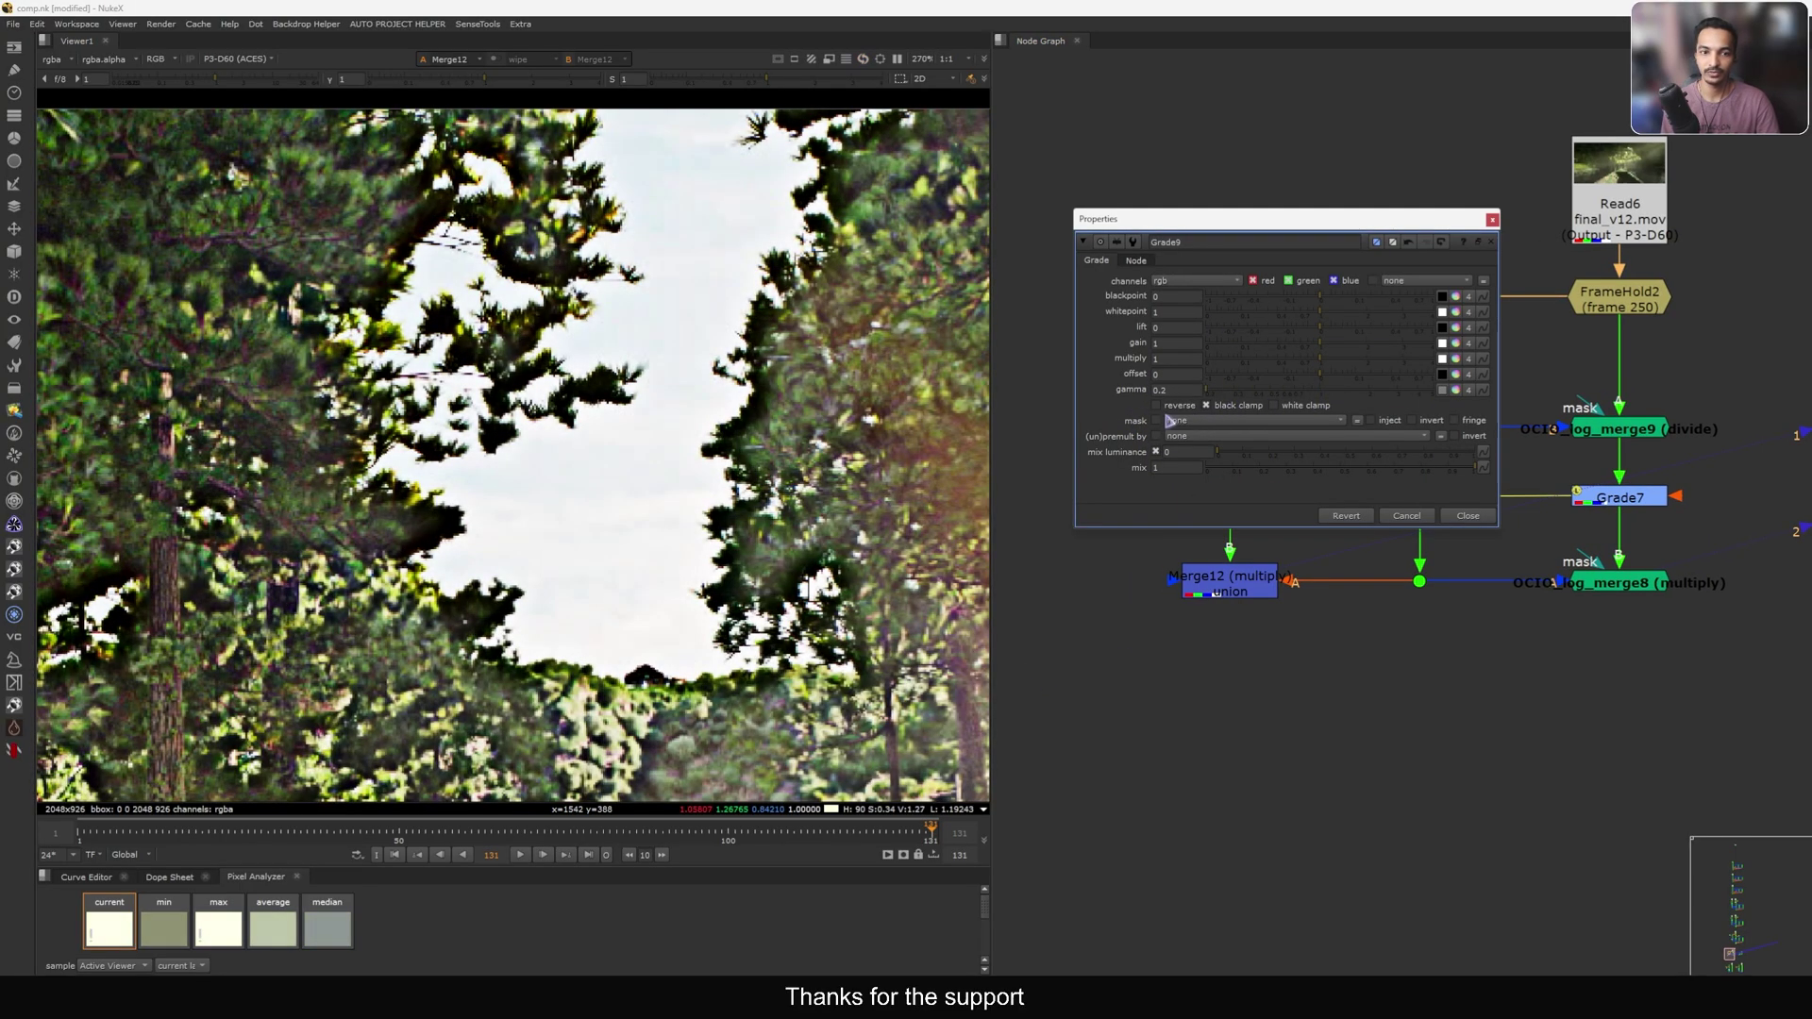
{"action": "key", "text": "f"}
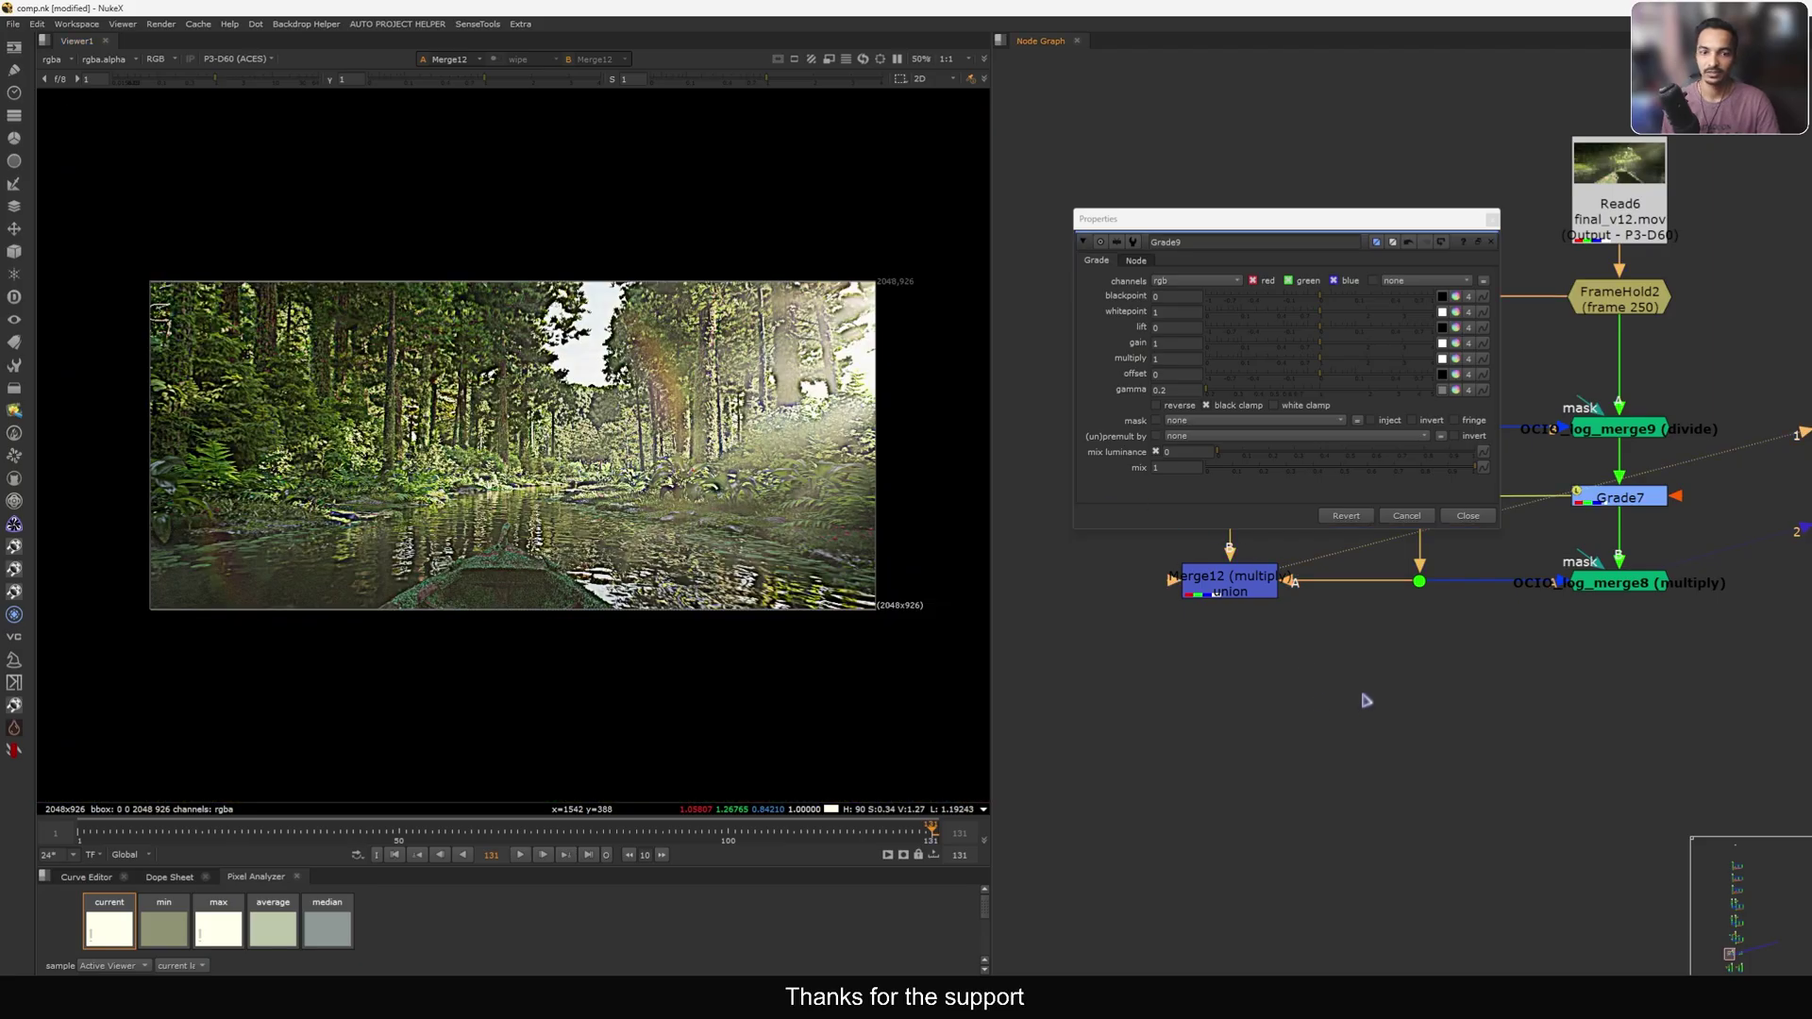
{"action": "key", "text": "2"}
{"action": "left_click", "coordinate": [1471, 516]}
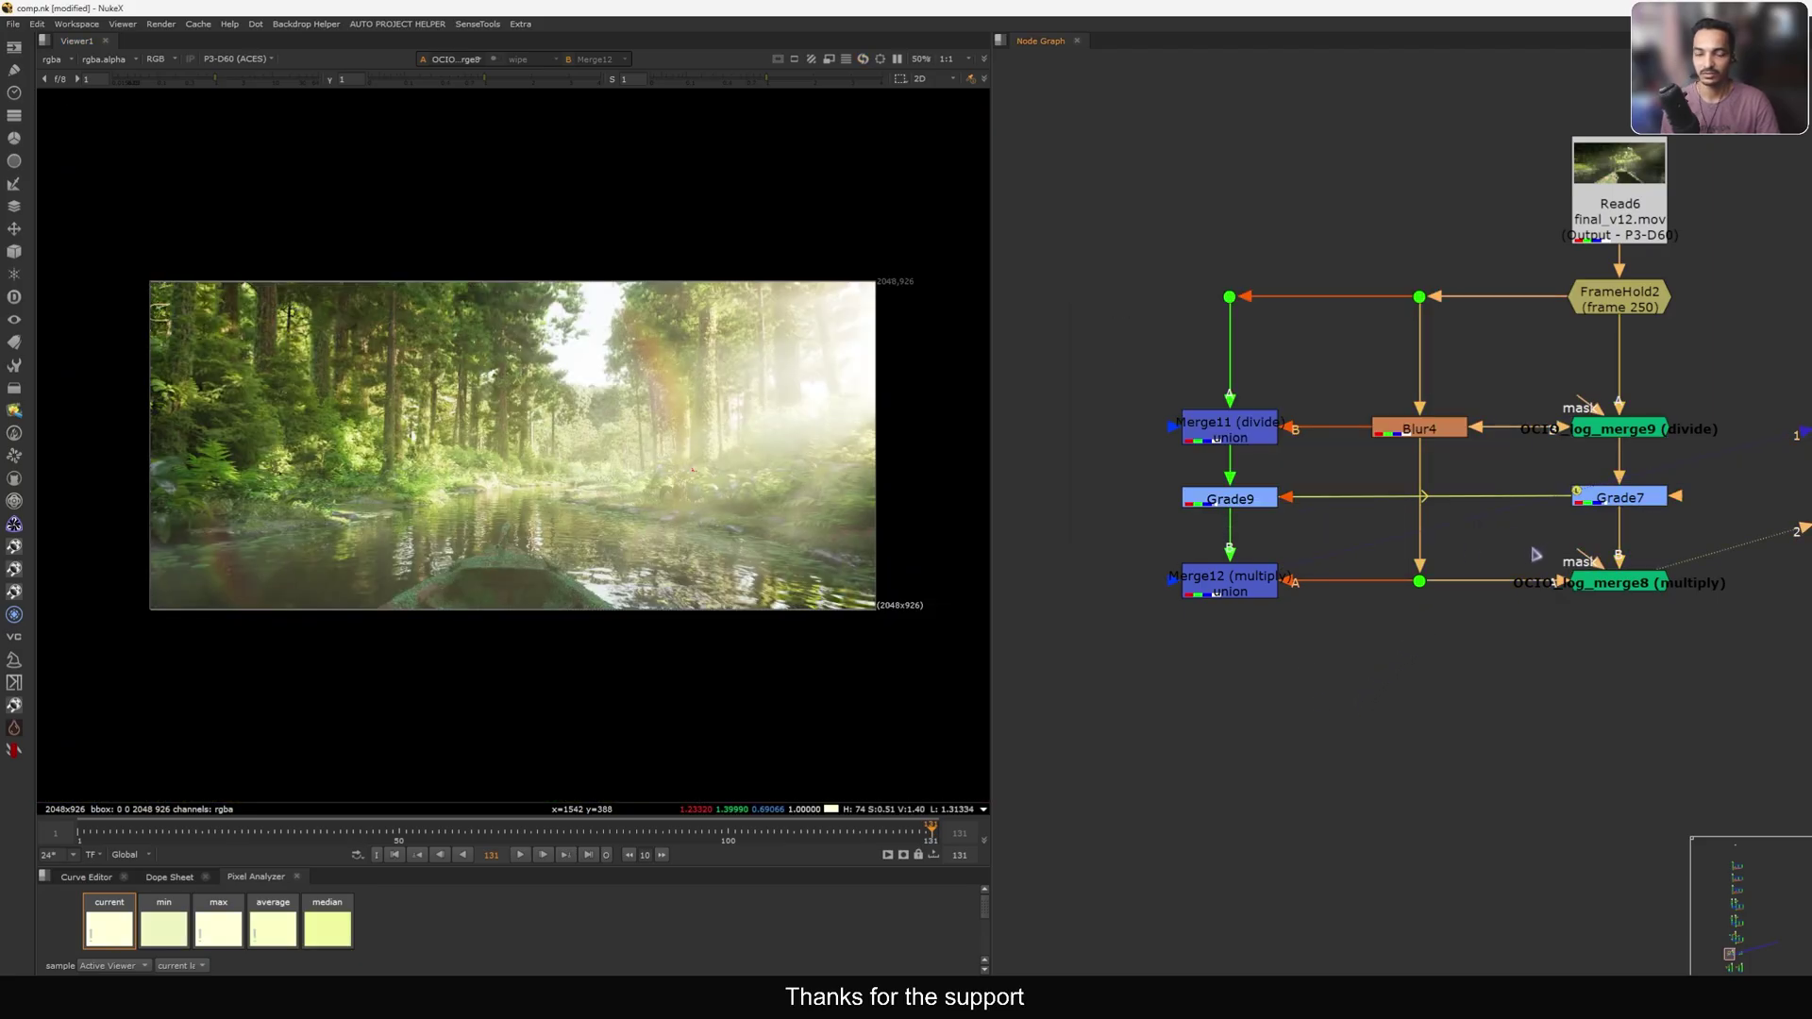
Switch between the Merge12 and OCIO_log_merge8 results to compare them with the lowered gamma.
{"action": "key", "text": "1"}
{"action": "key", "text": "2"}
{"action": "key", "text": "1"}
{"action": "key", "text": "2"}
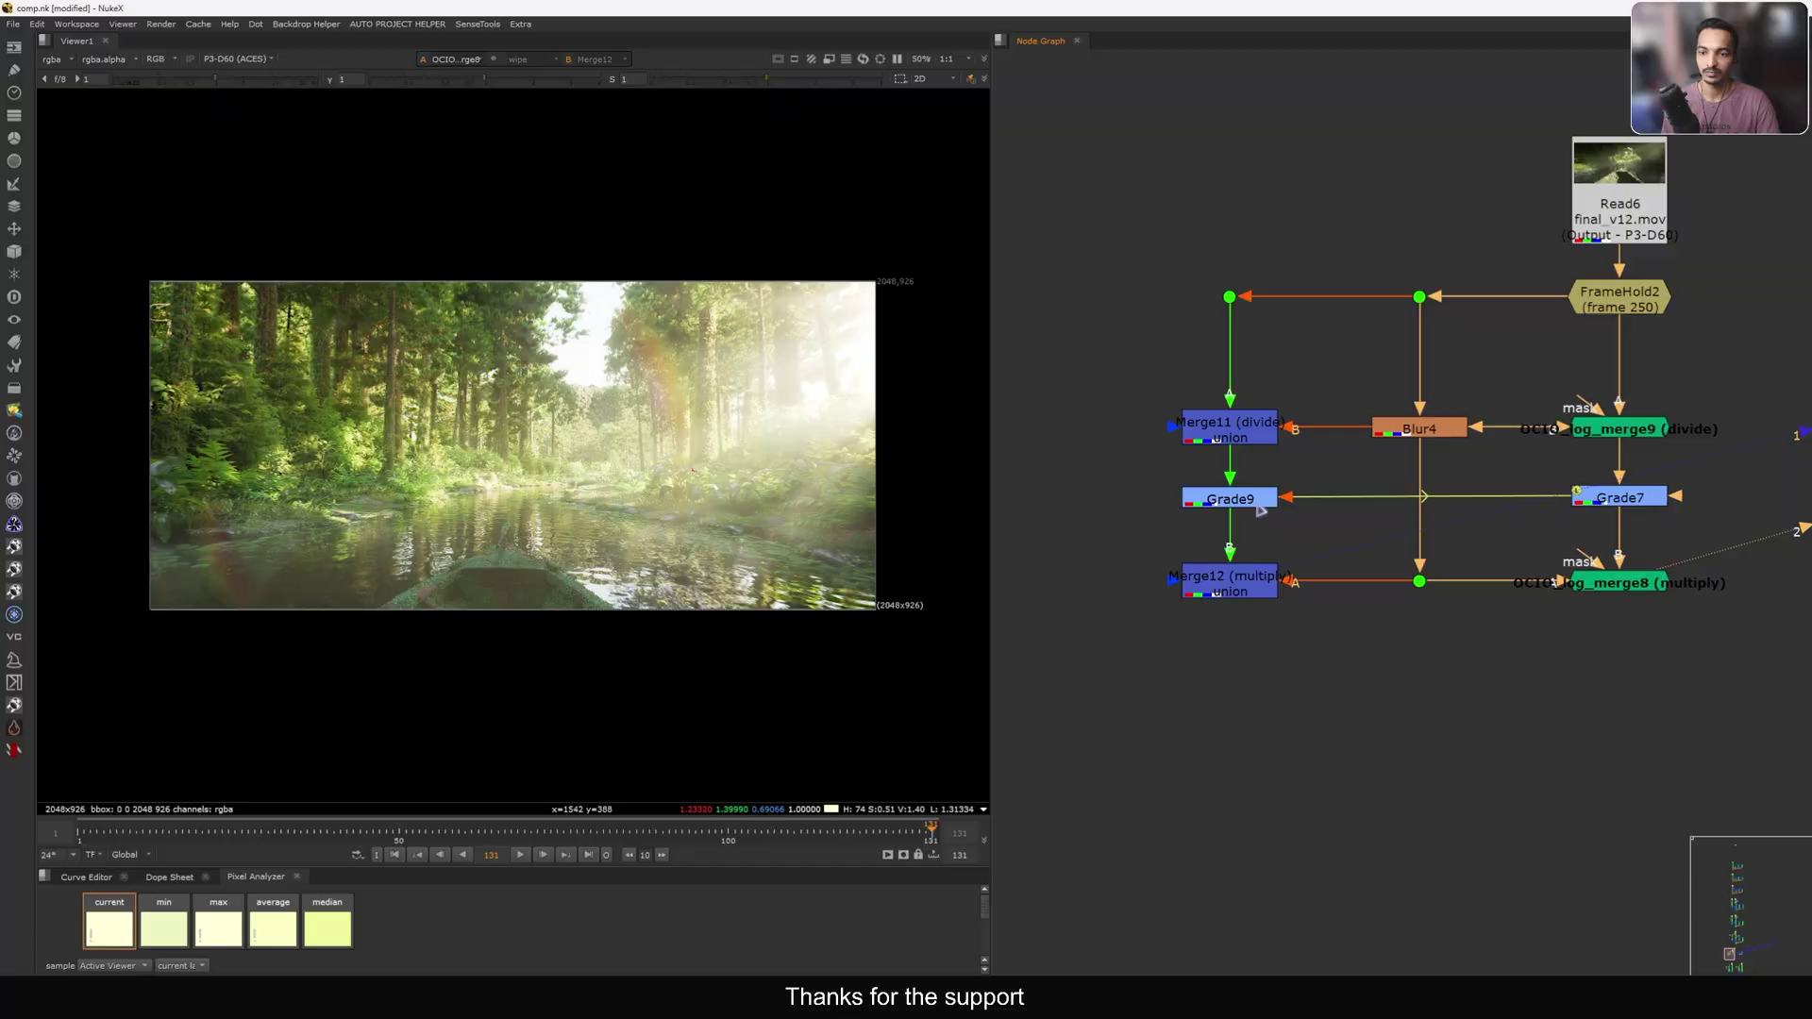
Lower Grade9's gain to about 0.13 while keeping its gamma at 0.2.
{"action": "double_click", "coordinate": [1231, 499]}
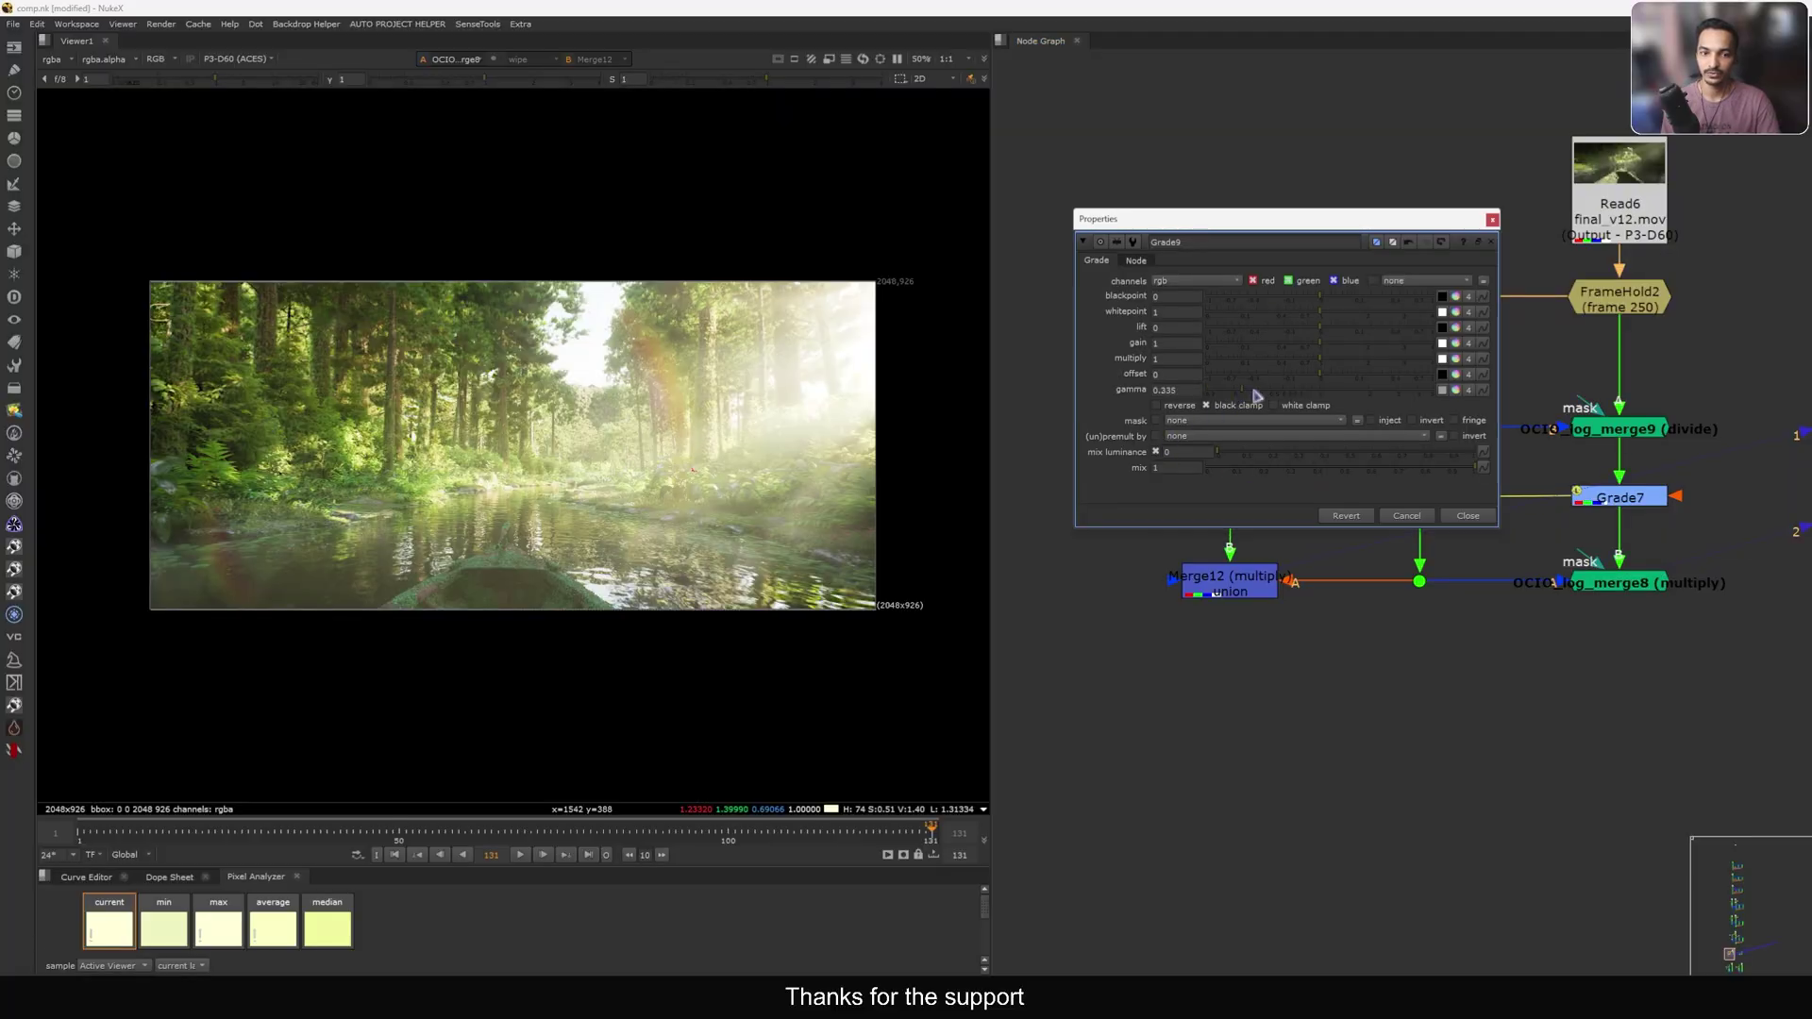
{"action": "left_click_drag", "start_coordinate": [1255, 392], "coordinate": [1206, 391]}
{"action": "left_click_drag", "start_coordinate": [1319, 347], "coordinate": [1247, 361]}
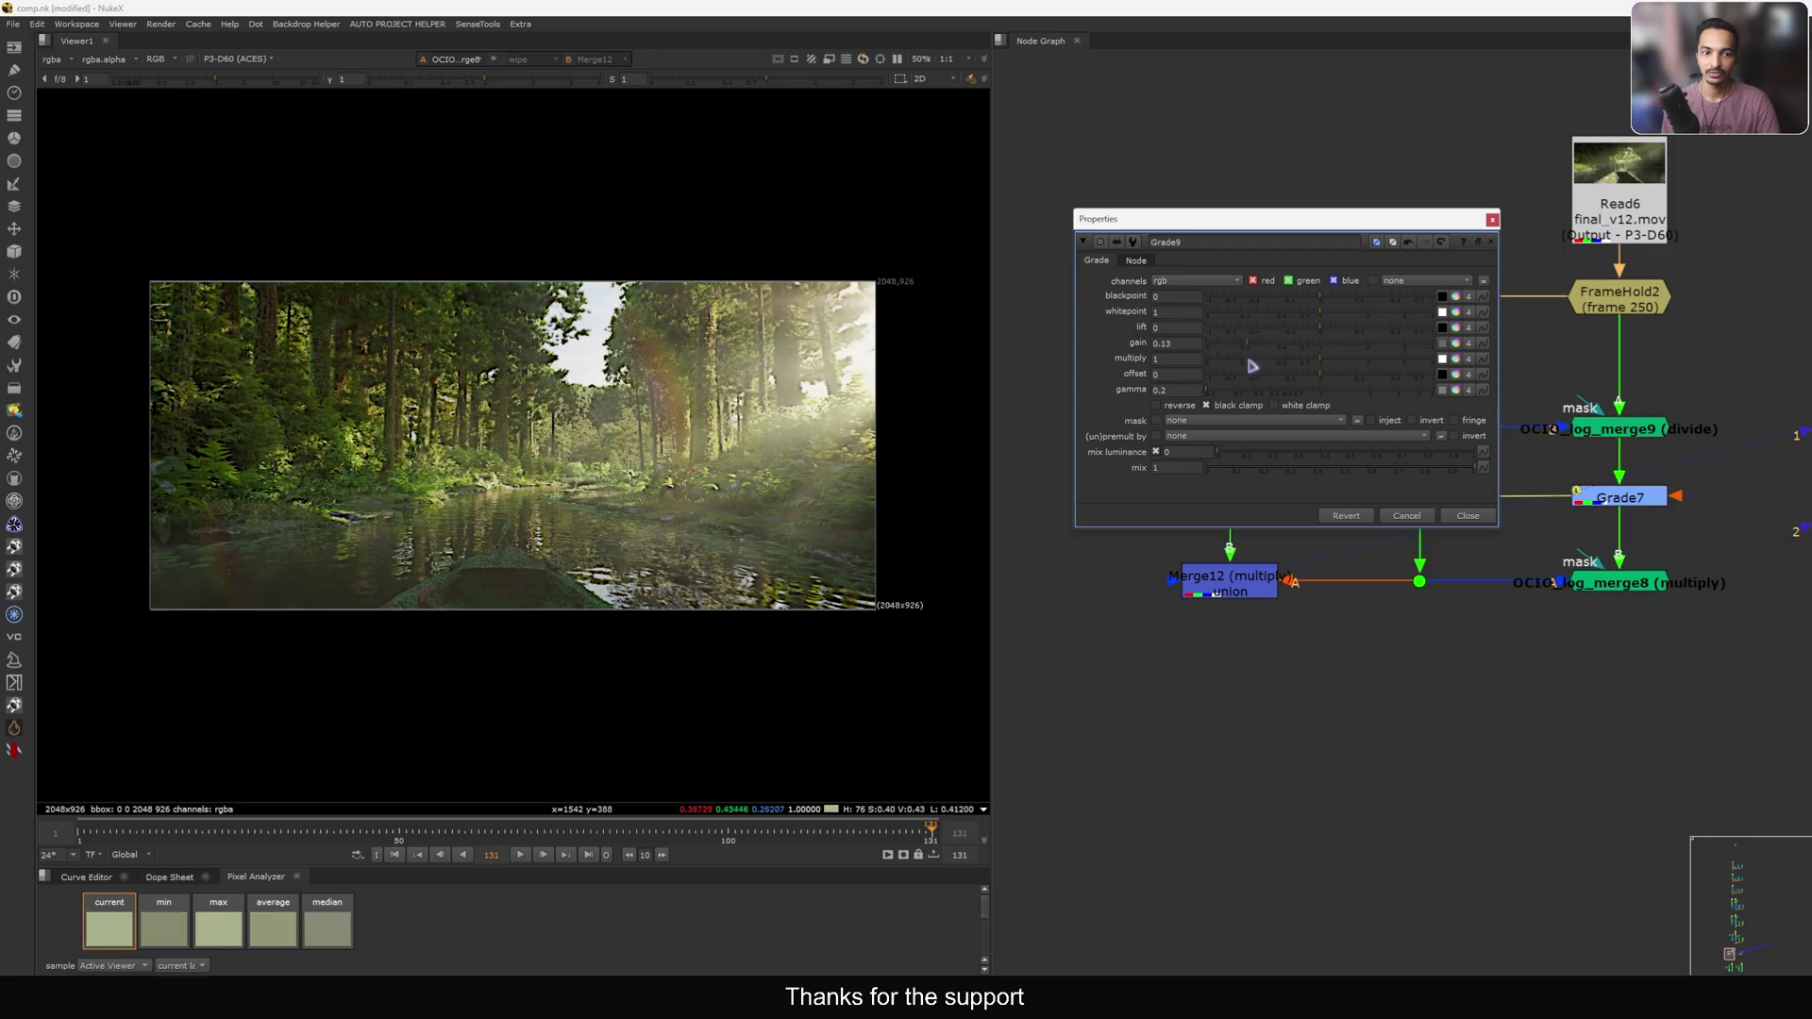
{"action": "left_click", "coordinate": [1461, 518]}
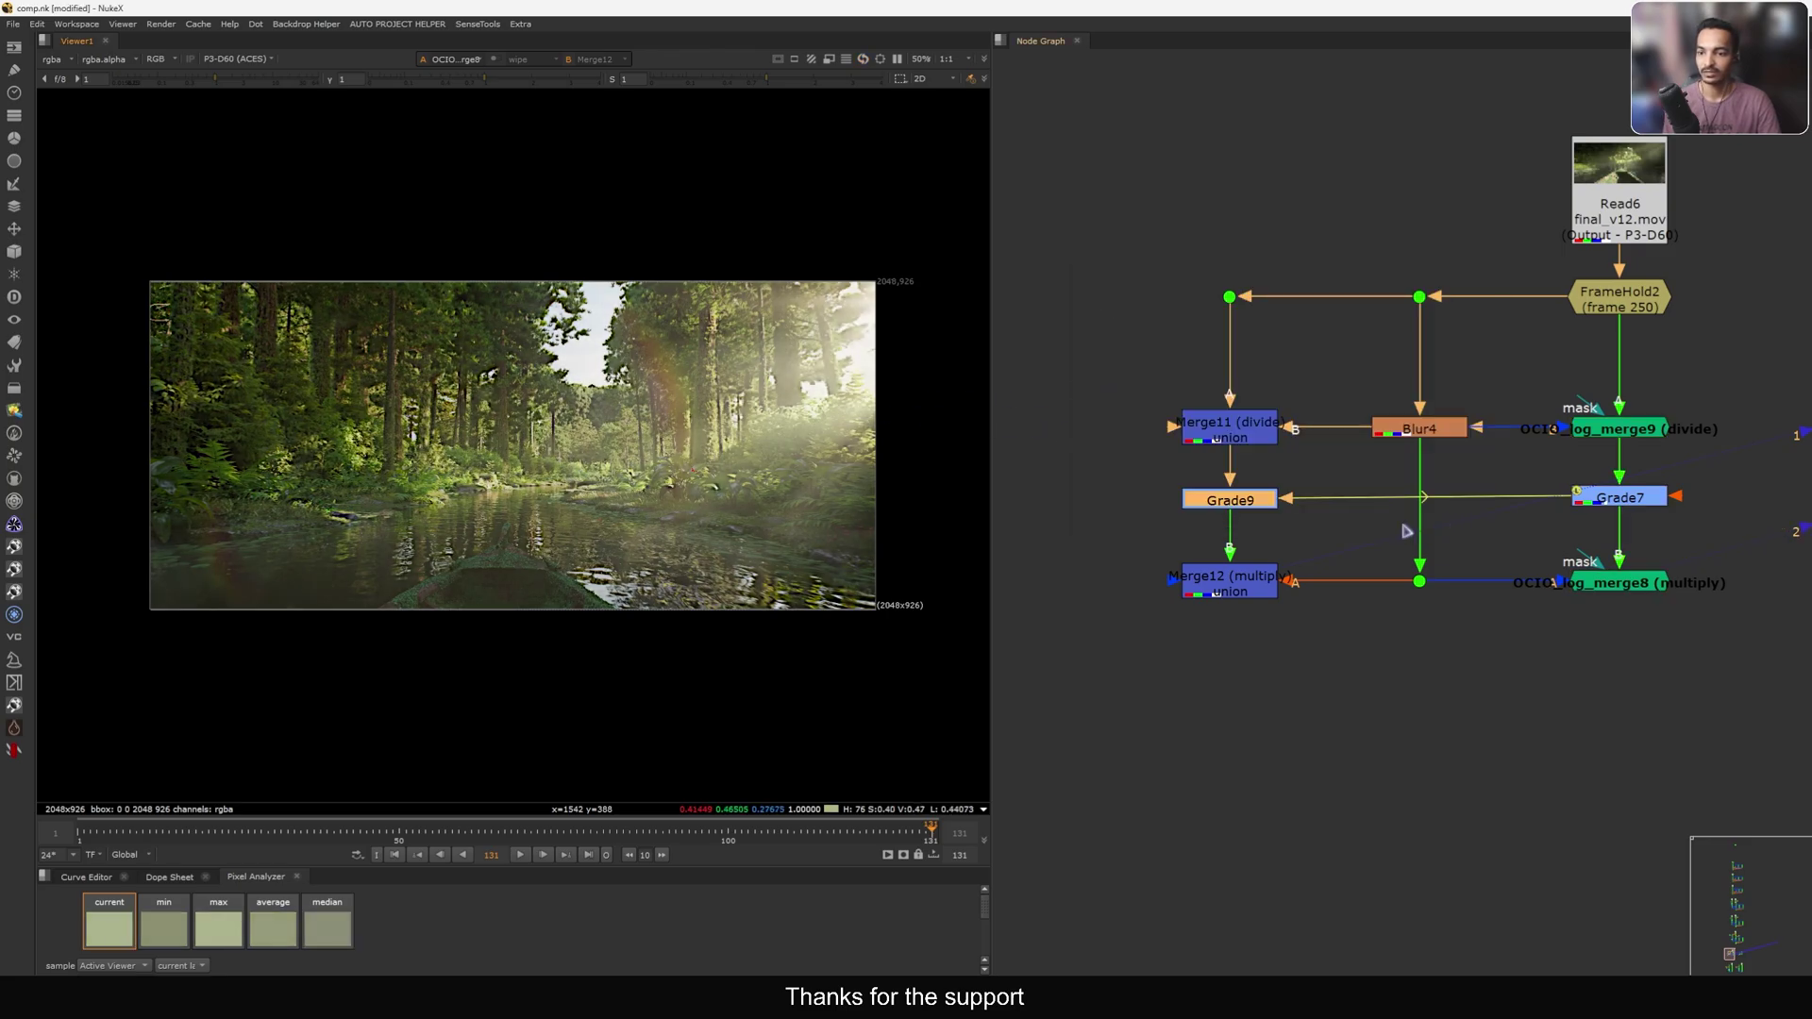
View Merge12 and OCIO_log_merge8 in turn to compare how each handles the lowered gain.
{"action": "left_click_drag", "start_coordinate": [1359, 538], "coordinate": [1164, 636]}
{"action": "key", "text": "1"}
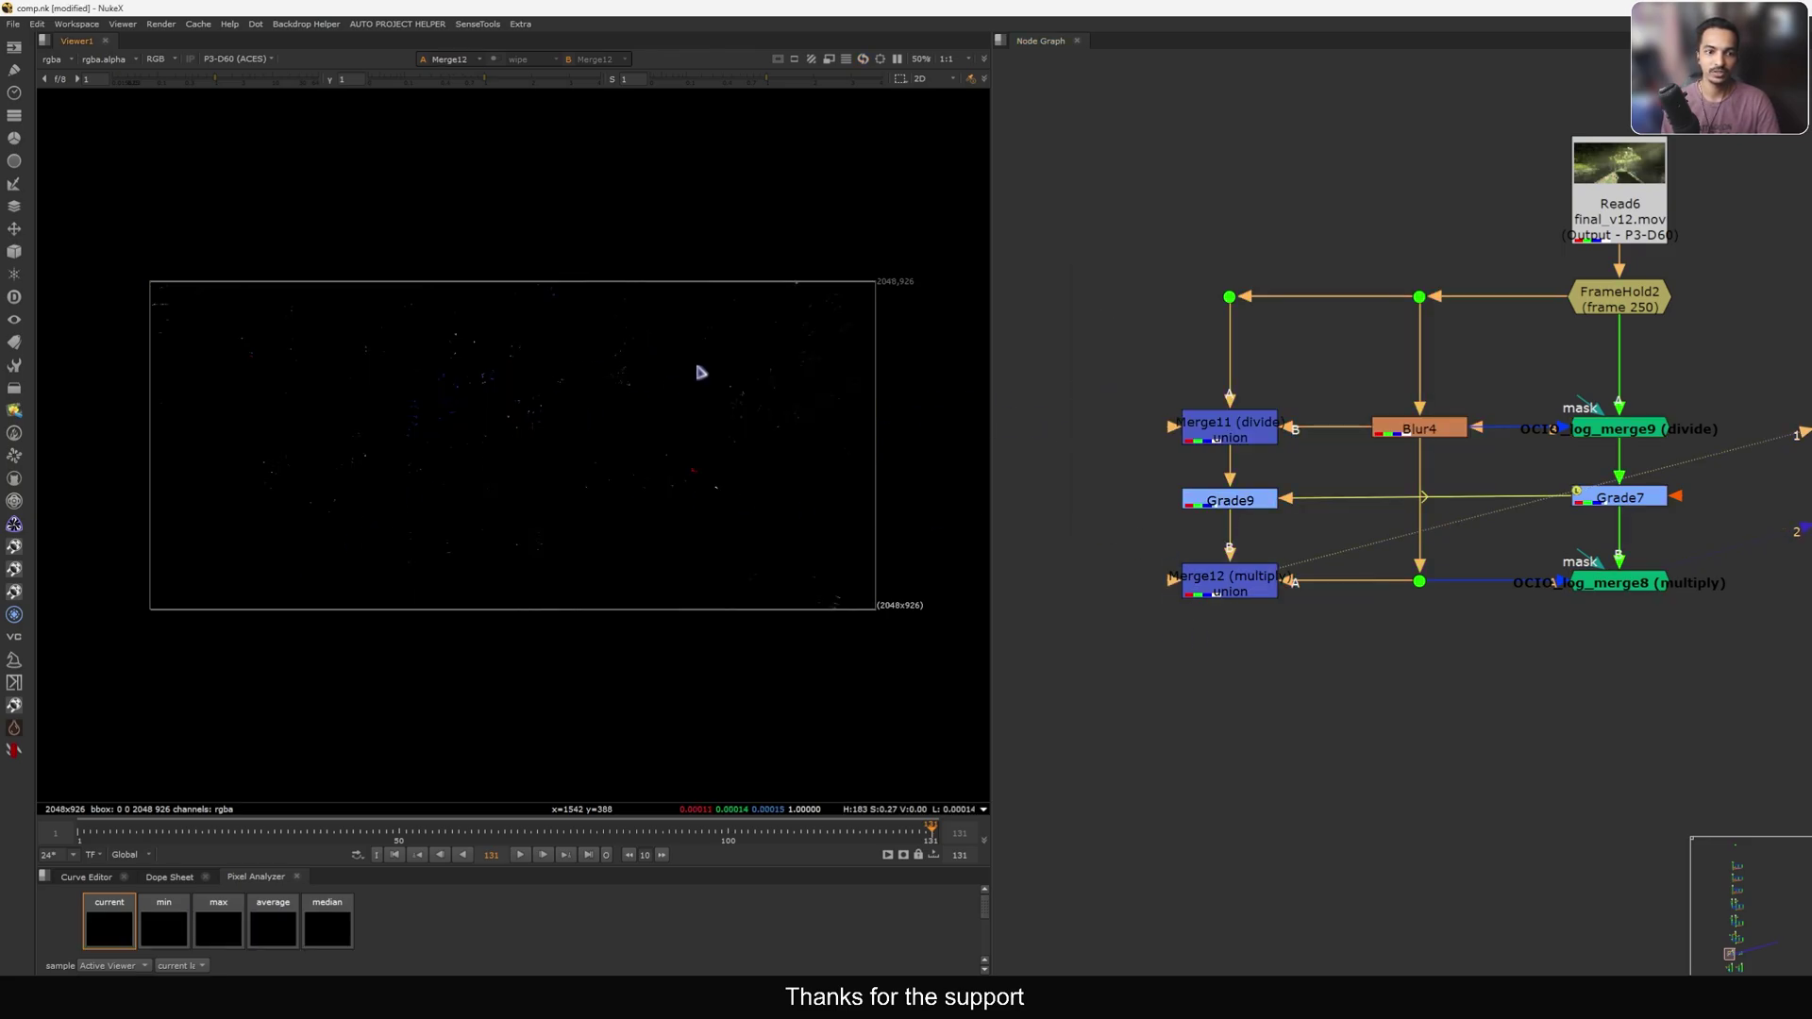
{"action": "middle_click_drag", "start_coordinate": [1311, 623], "coordinate": [1037, 615]}
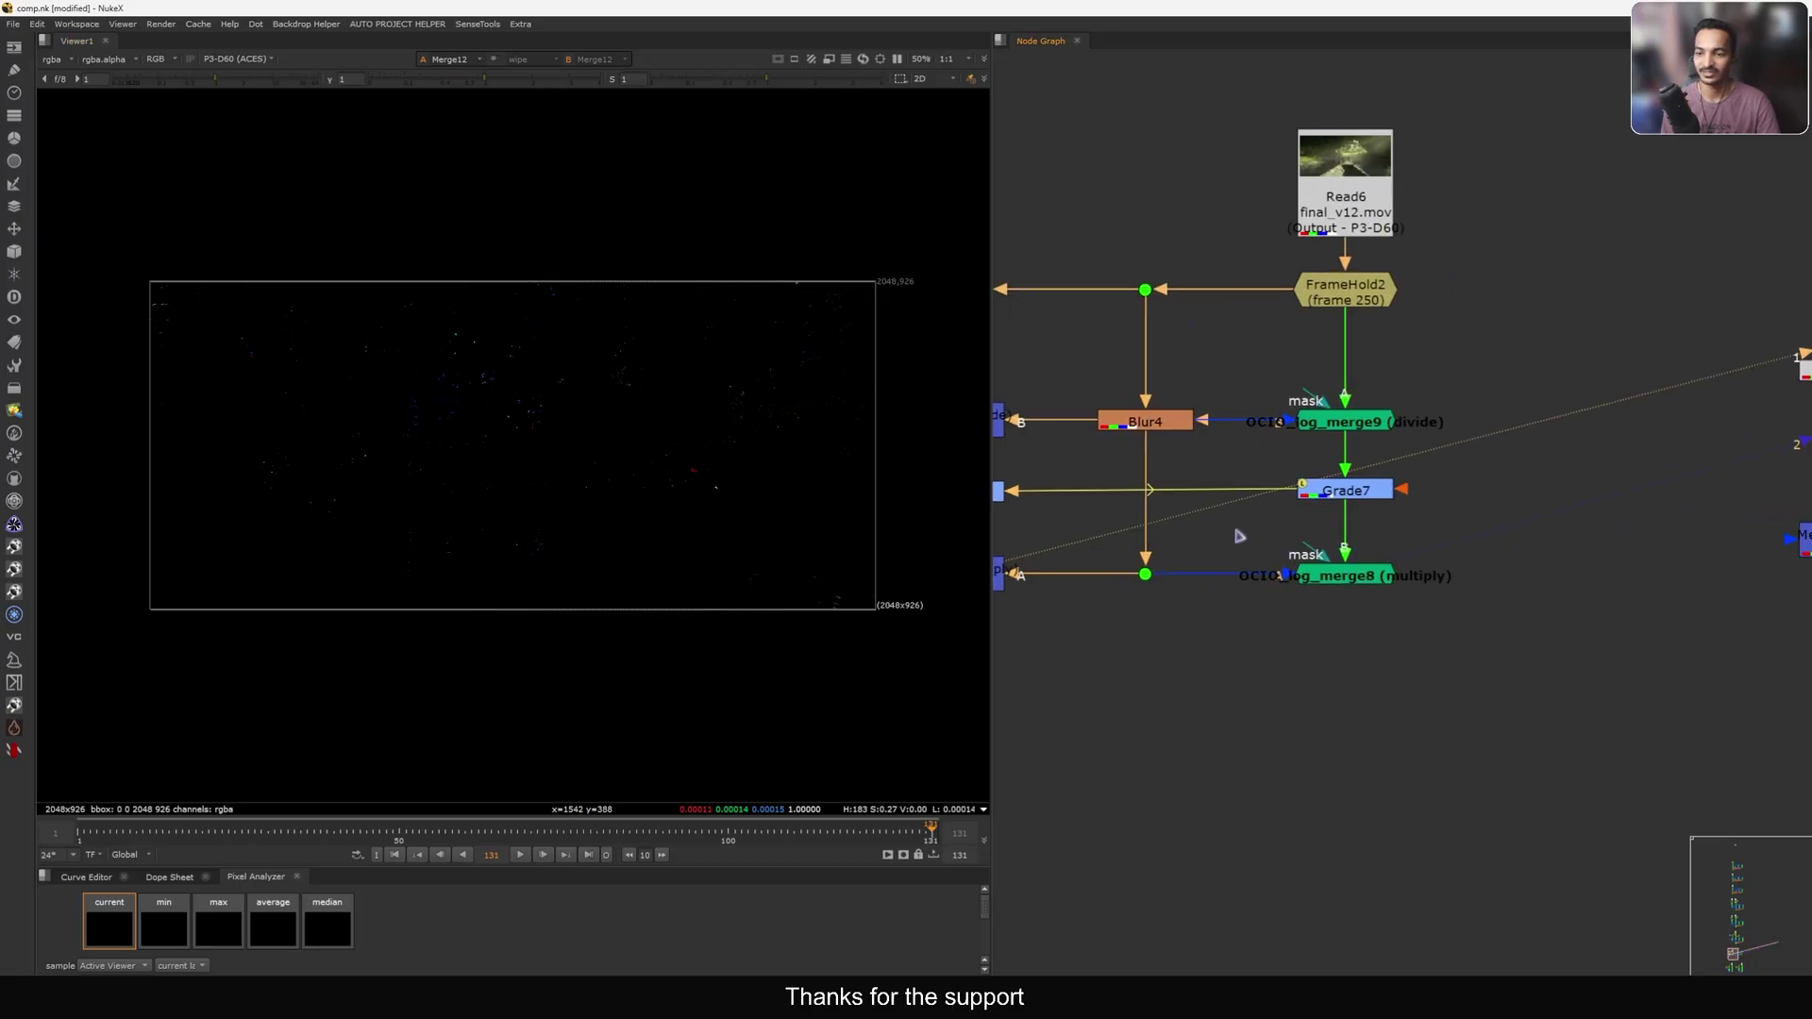
{"action": "left_click_drag", "start_coordinate": [1235, 527], "coordinate": [1468, 633]}
{"action": "key", "text": "1"}
{"action": "middle_click_drag", "start_coordinate": [1085, 505], "coordinate": [1258, 498]}
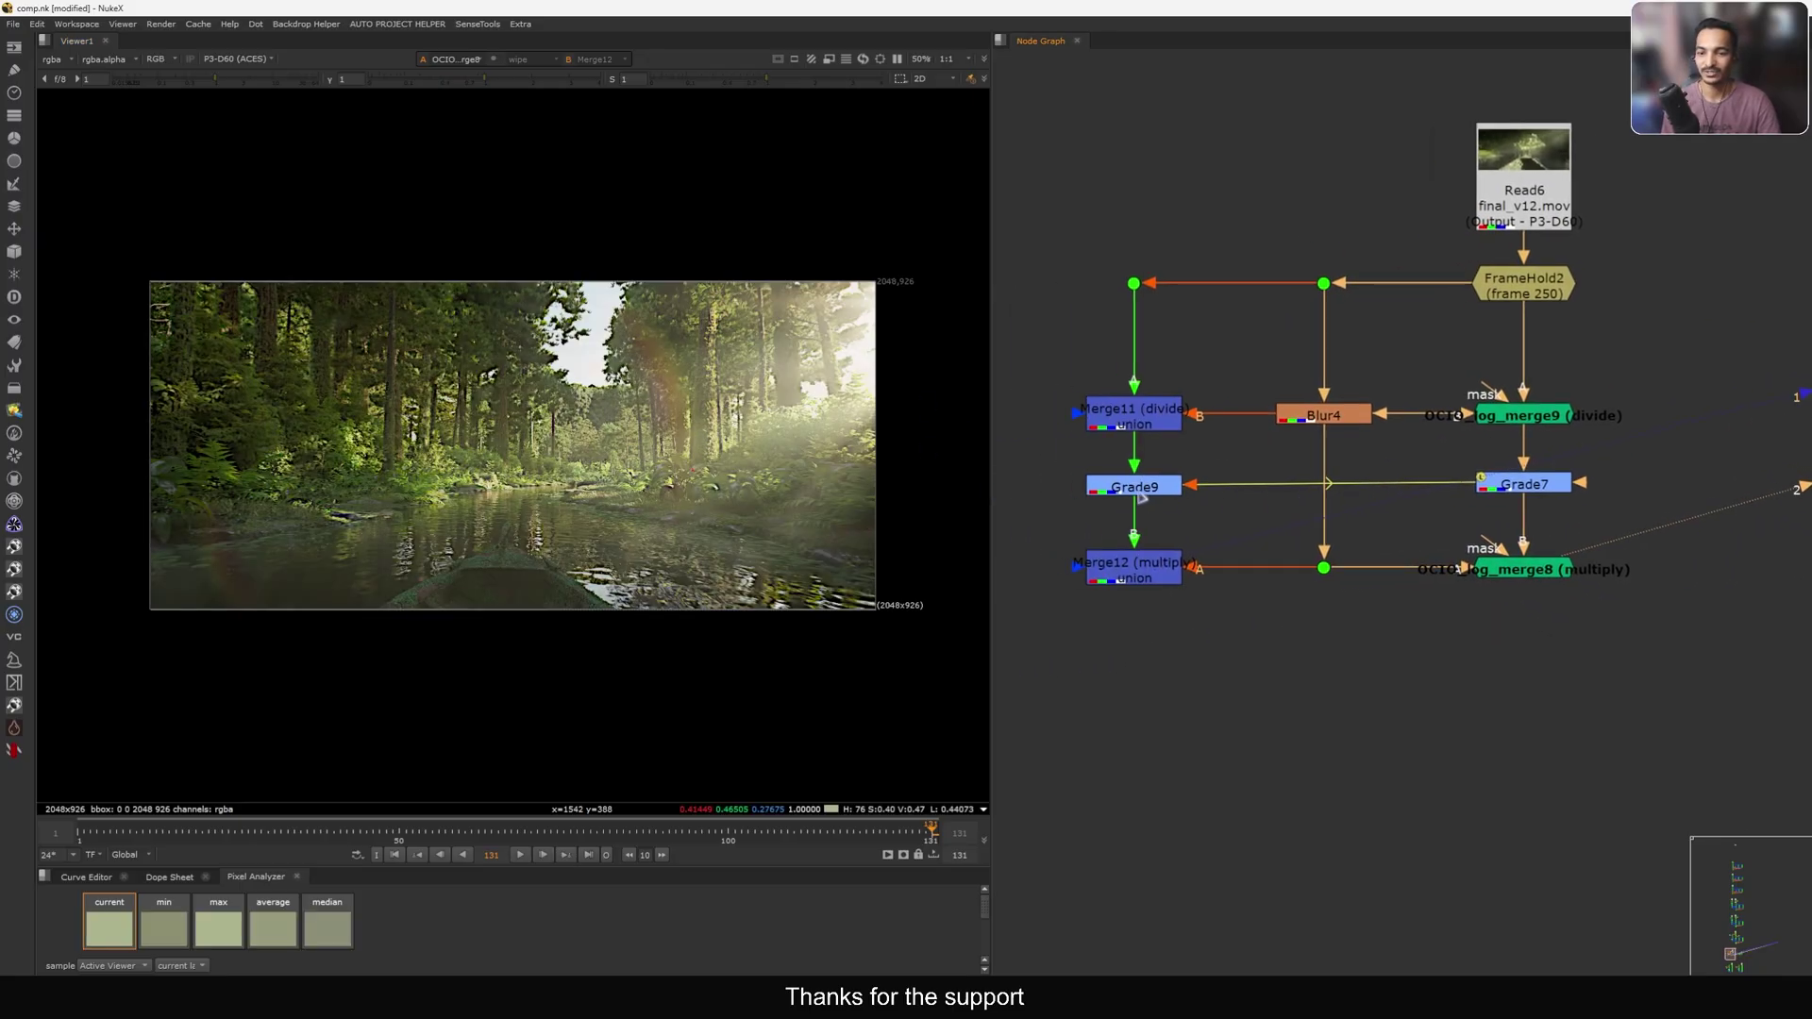
Reset Grade9's gain and gamma to their defaults and close its properties.
{"action": "double_click", "coordinate": [1132, 489]}
{"action": "left_click", "coordinate": [1263, 343], "text": "ctrl"}
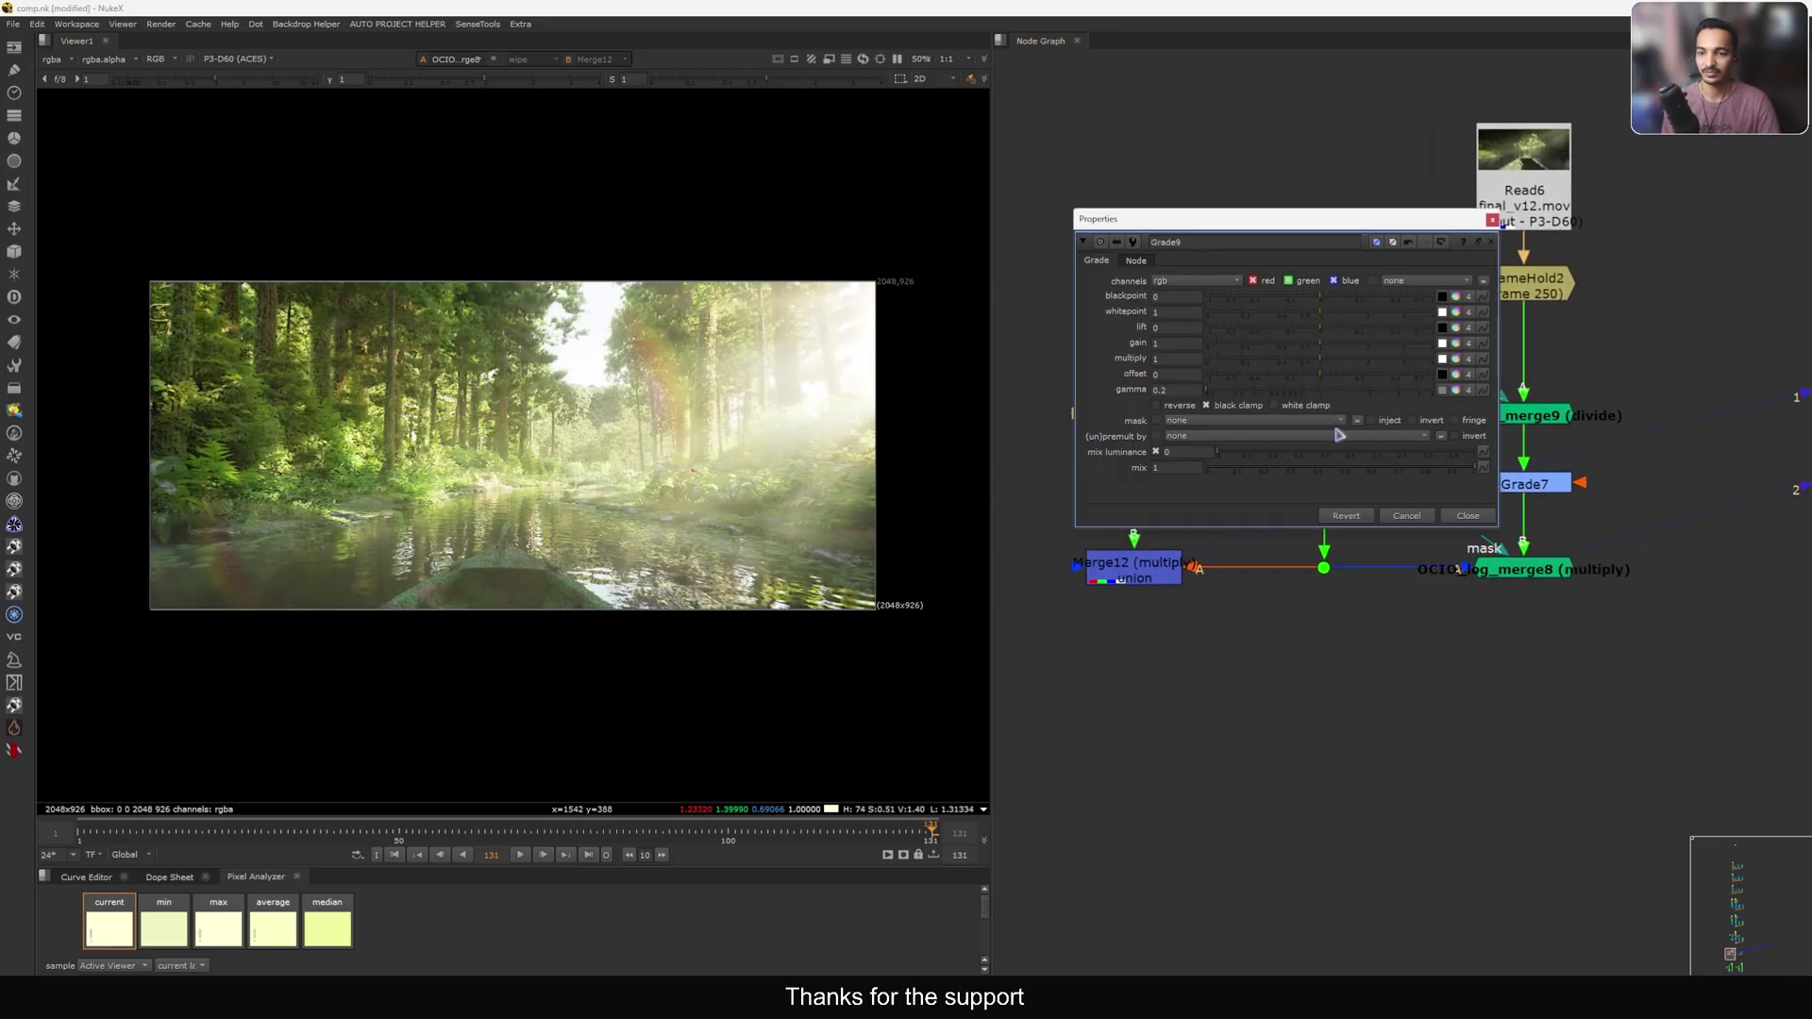
{"action": "left_click", "coordinate": [1310, 393], "text": "ctrl"}
{"action": "left_click", "coordinate": [1468, 515]}
Locate the noise setup below Read9 and view FrameHold7 and Noise2.
{"action": "middle_click_drag", "start_coordinate": [1717, 443], "coordinate": [1047, 472]}
{"action": "middle_click_drag", "start_coordinate": [1517, 396], "coordinate": [1352, 418]}
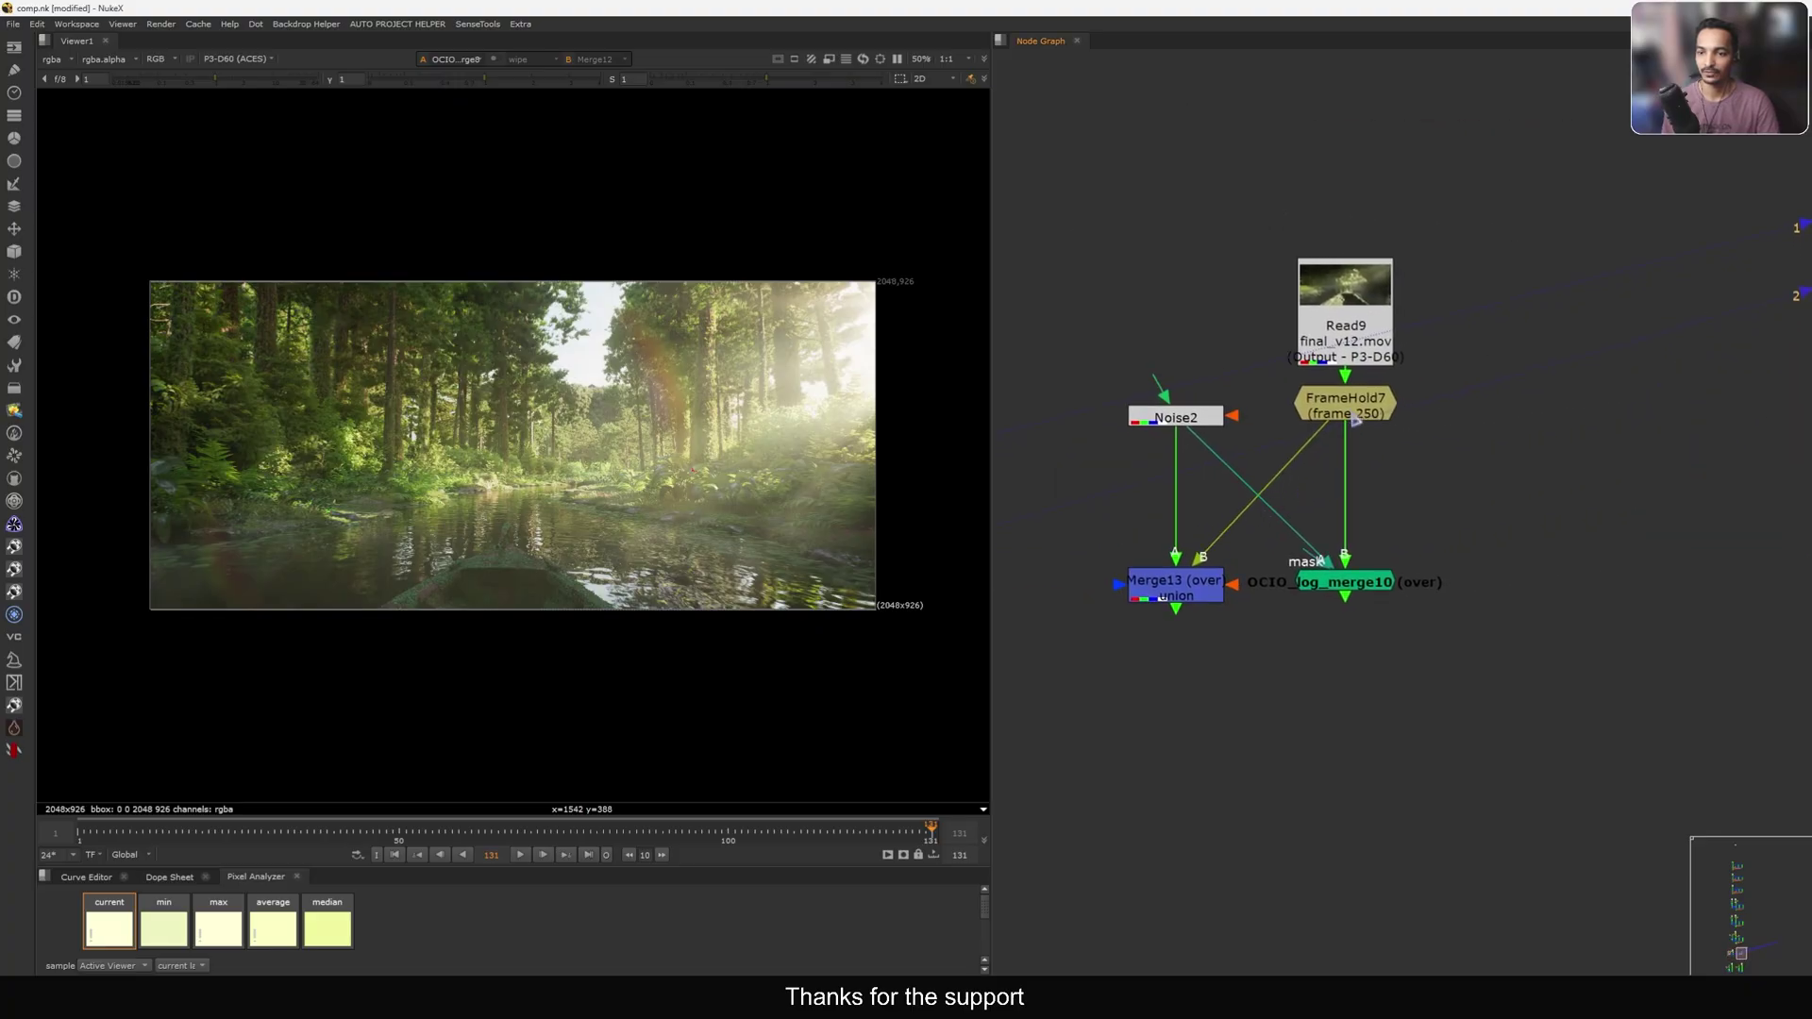
{"action": "left_click", "coordinate": [1356, 422]}
{"action": "key", "text": "1"}
{"action": "left_click", "coordinate": [1200, 421]}
{"action": "key", "text": "1"}
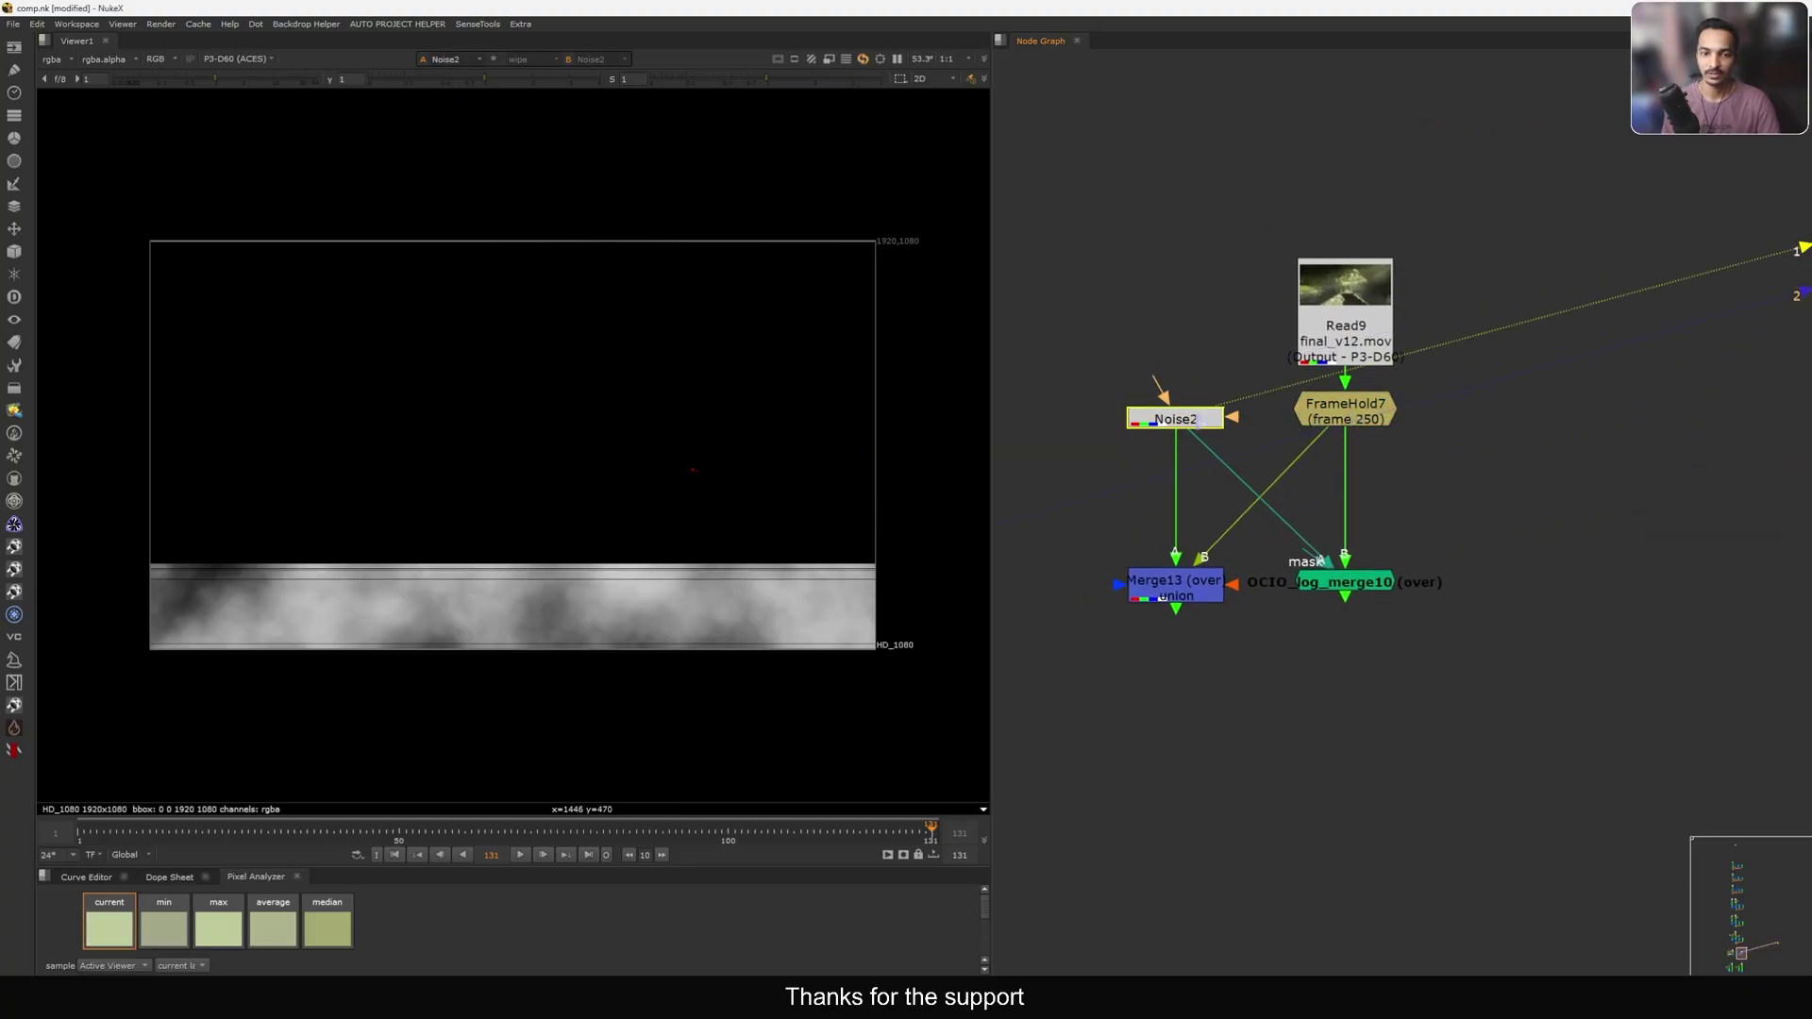
View OCIO_log_merge10 with the noise merged over the forest plate and select that node.
{"action": "left_click", "coordinate": [1373, 595]}
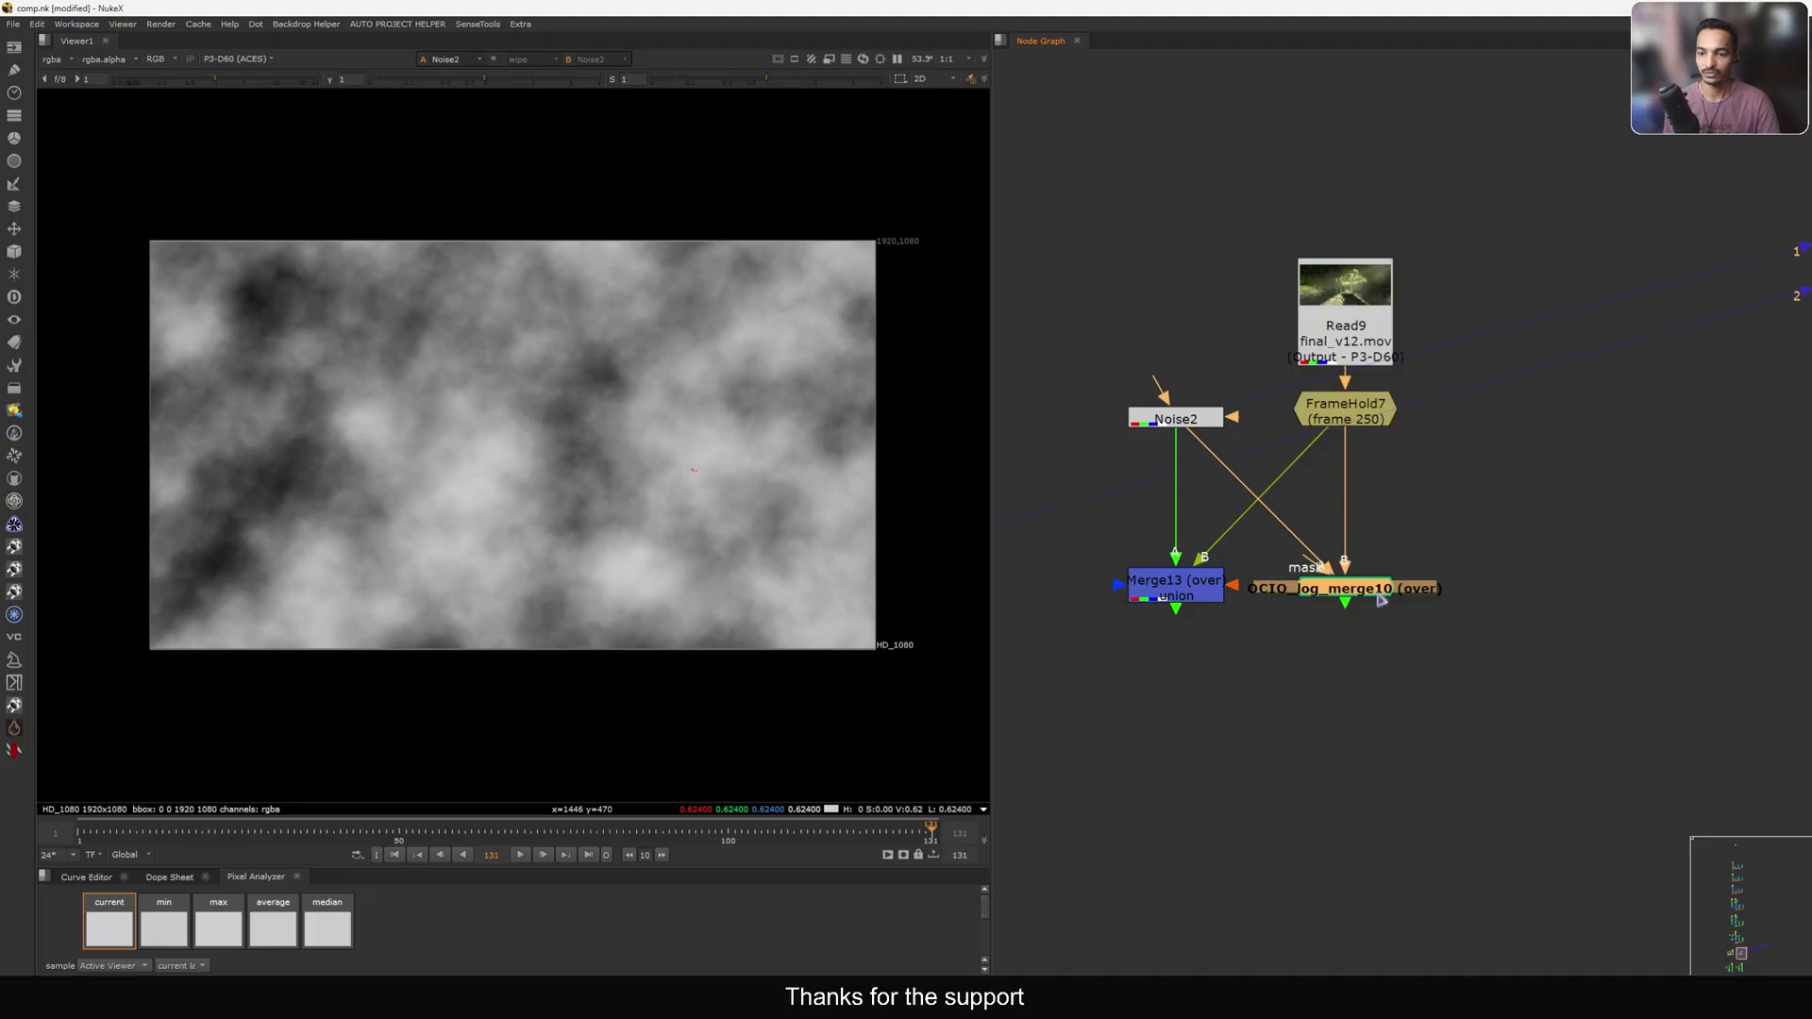
{"action": "left_click_drag", "start_coordinate": [1485, 547], "coordinate": [1308, 653]}
{"action": "key", "text": "1"}
{"action": "left_click", "coordinate": [1312, 655]}
{"action": "middle_click_drag", "start_coordinate": [1258, 625], "coordinate": [1298, 614]}
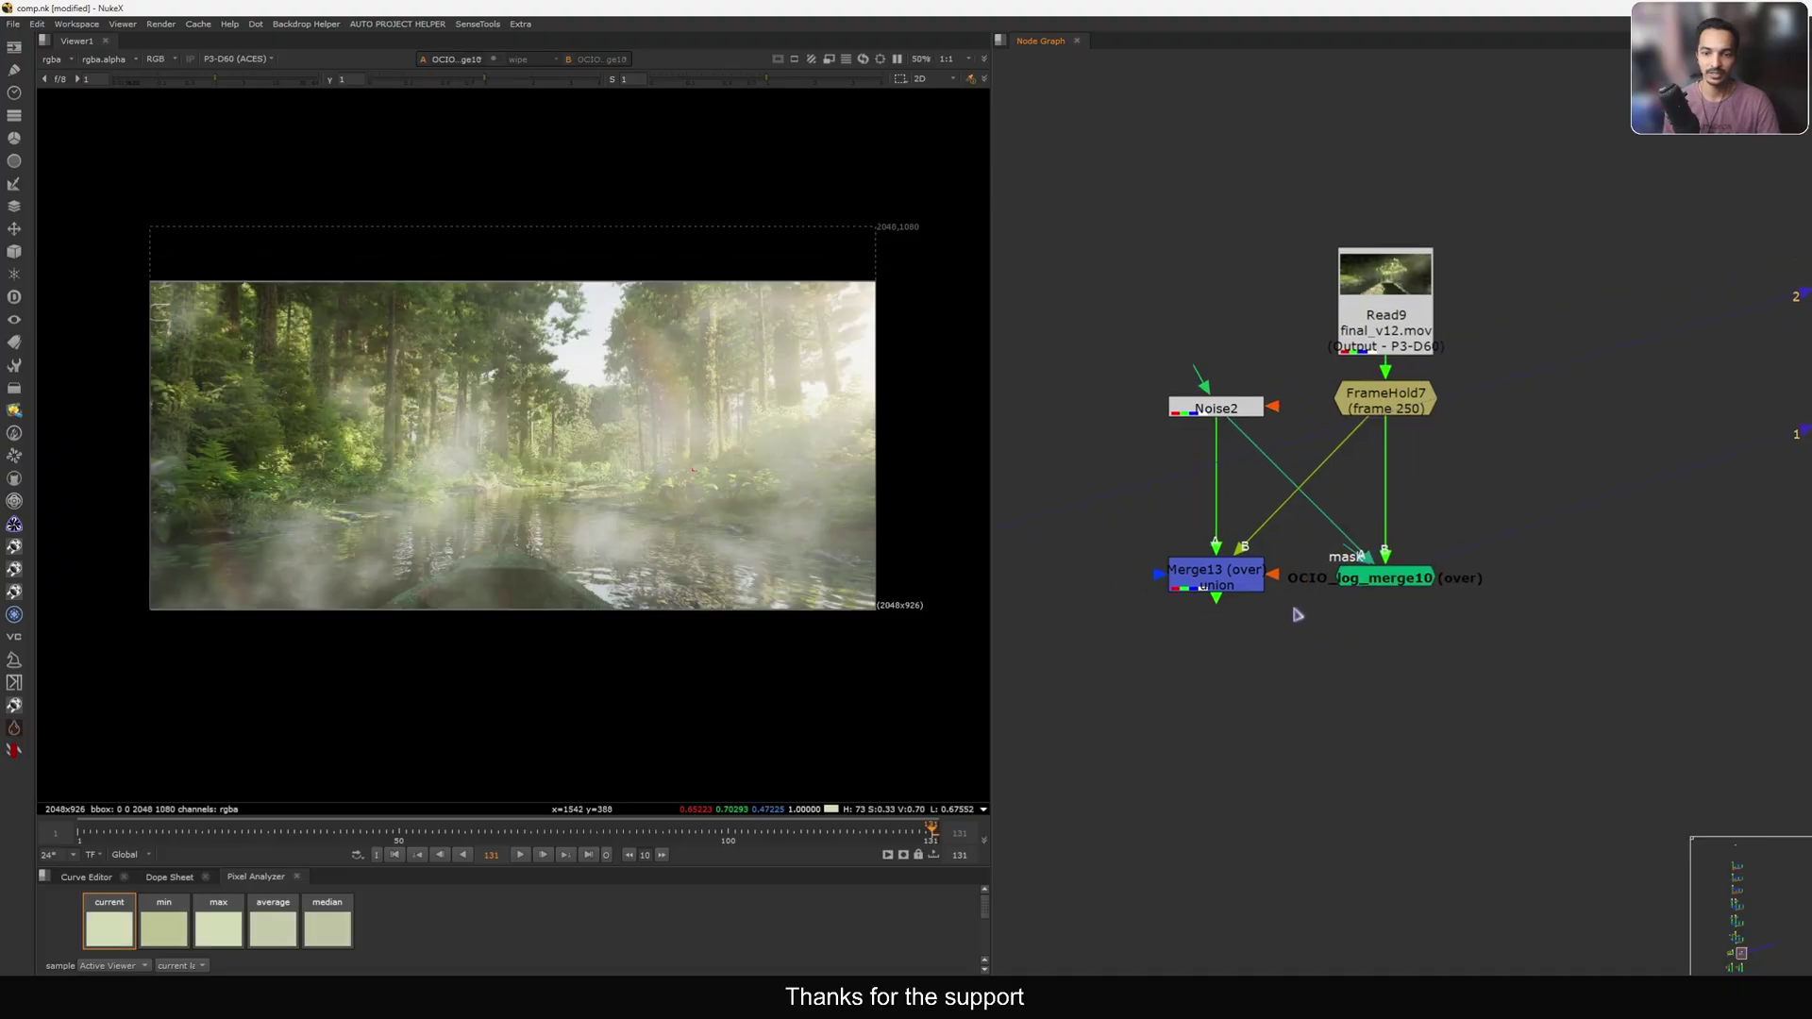
{"action": "left_click", "coordinate": [1400, 587]}
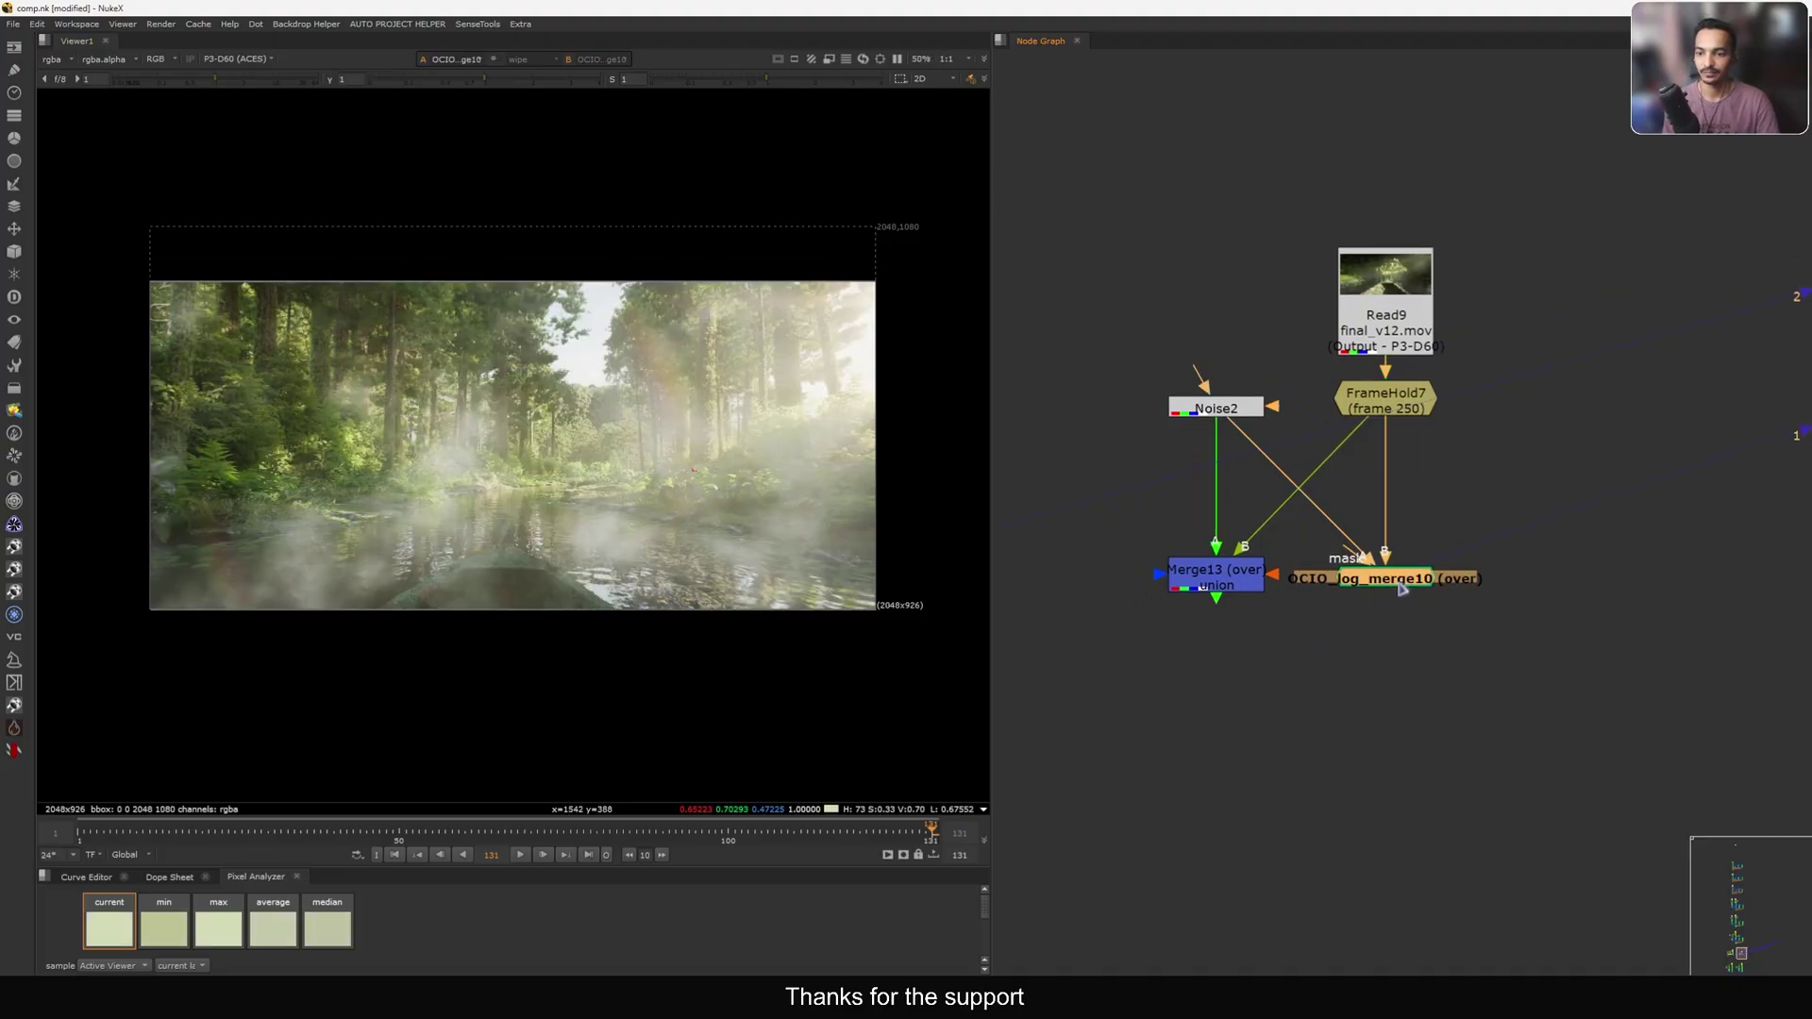
Check OCIO_log_merge10's properties and view Noise2's output, including its alpha channel.
{"action": "double_click", "coordinate": [1387, 585]}
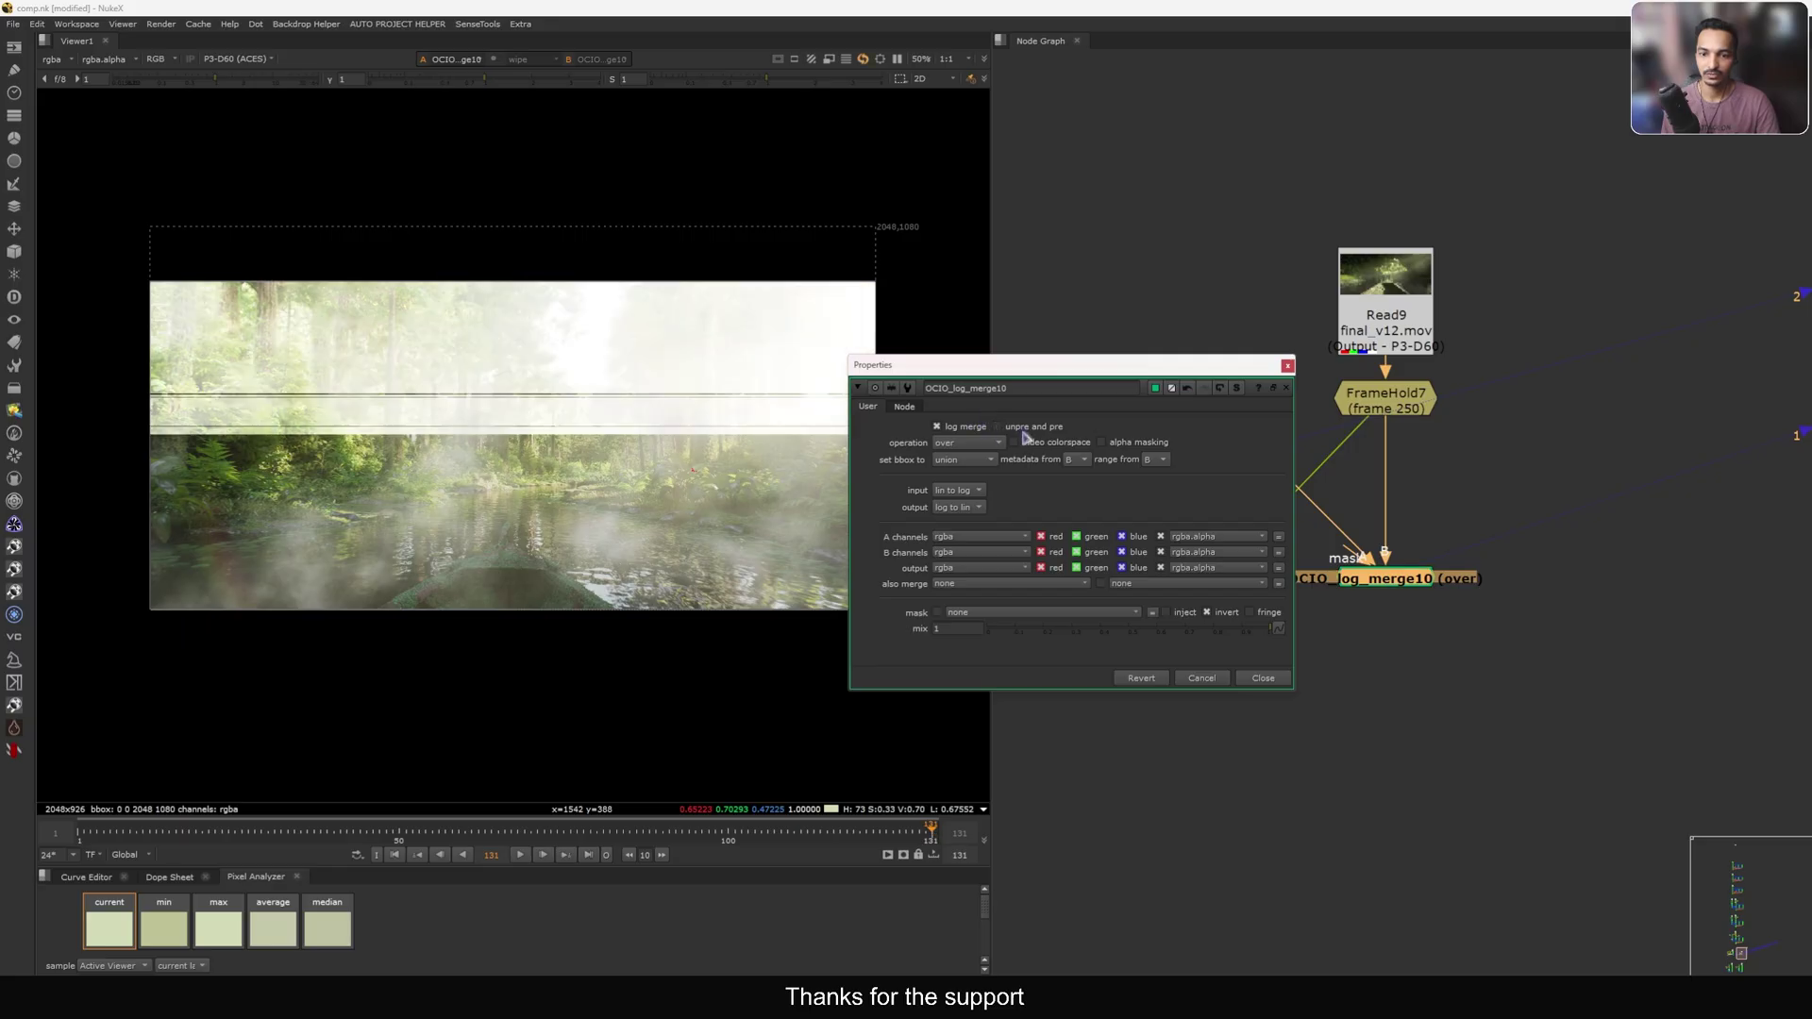
{"action": "left_click", "coordinate": [1287, 366]}
{"action": "left_click", "coordinate": [1226, 407]}
{"action": "key", "text": "1"}
{"action": "left_click", "coordinate": [1076, 421]}
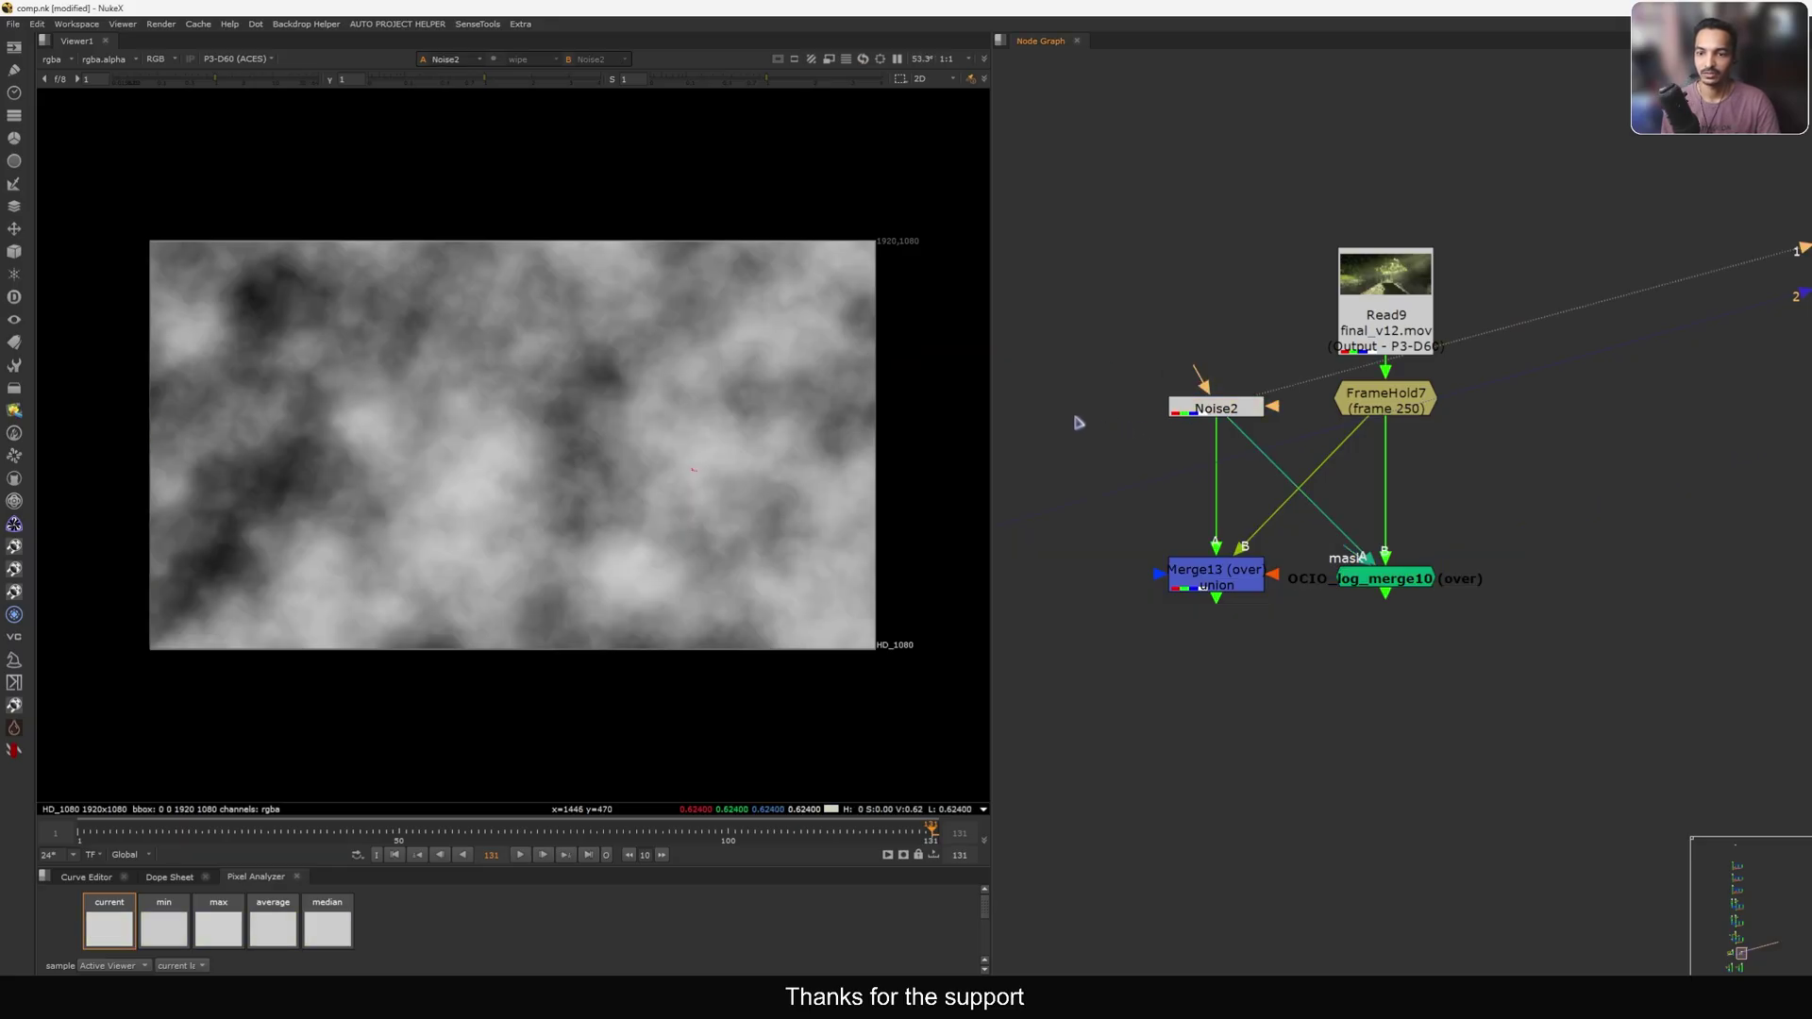
{"action": "key", "text": "a"}
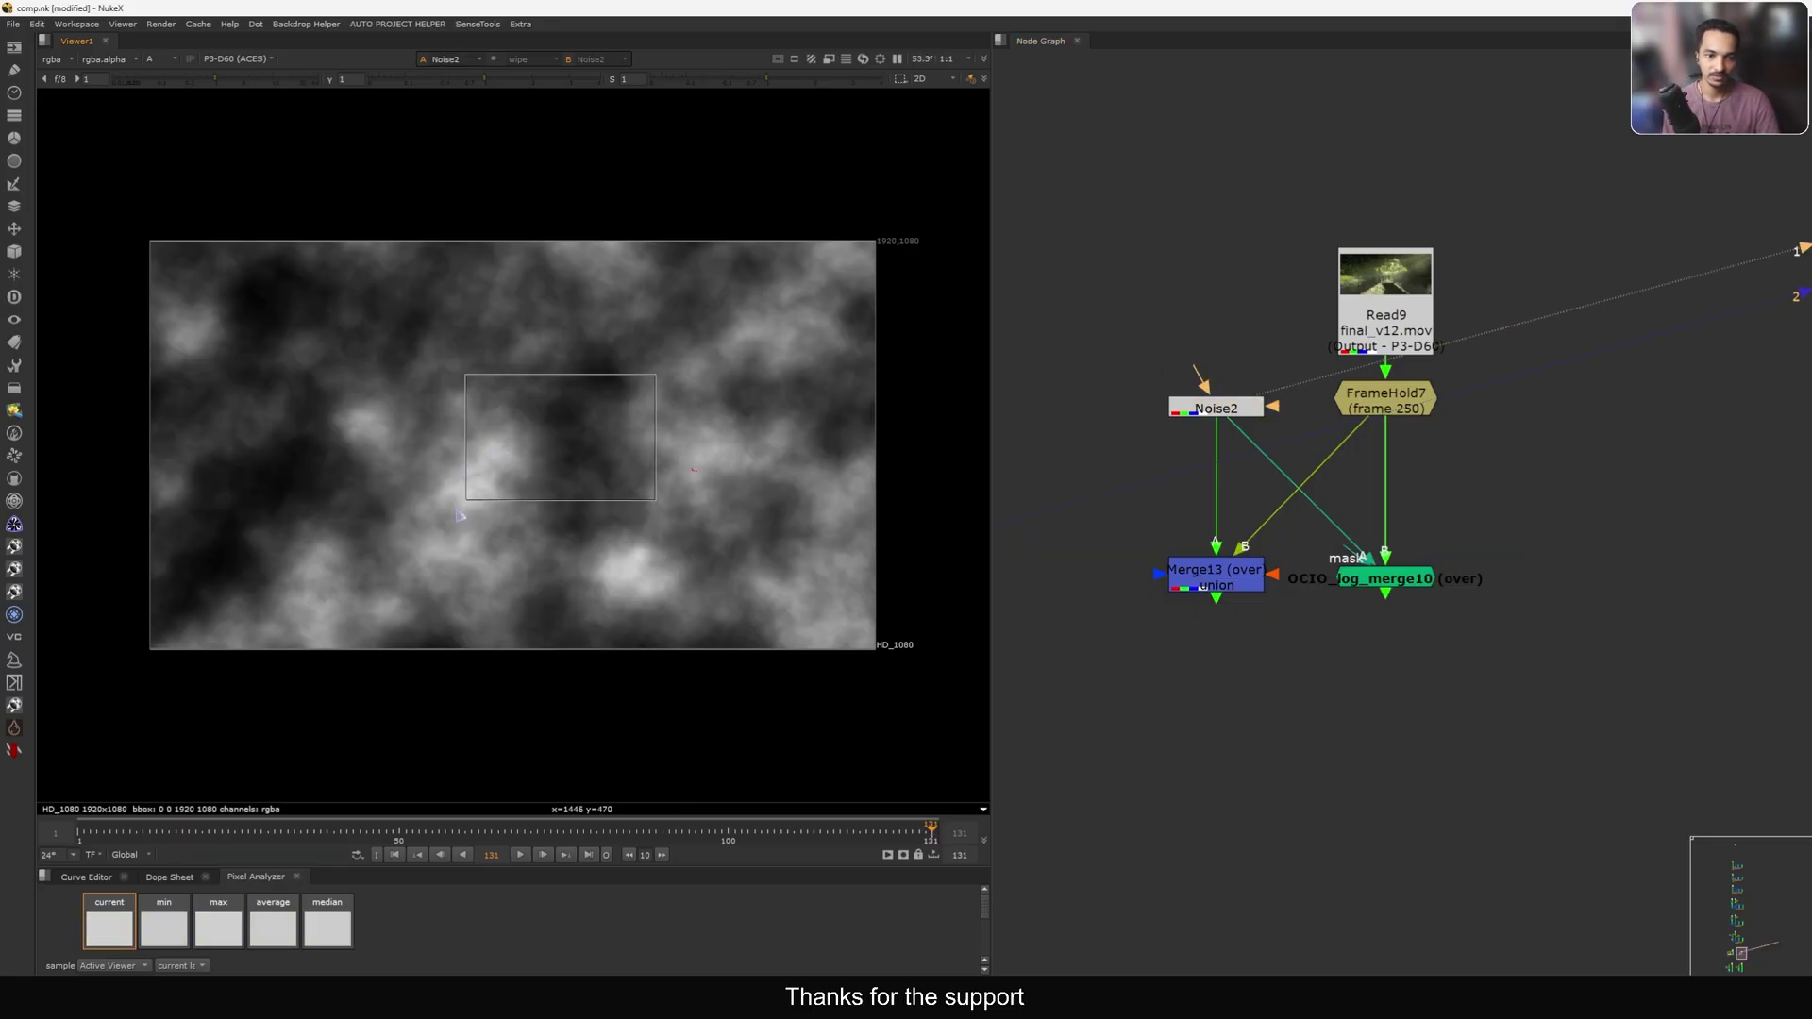
{"action": "key", "text": "a"}
{"action": "left_click_drag", "start_coordinate": [1523, 542], "coordinate": [1299, 633]}
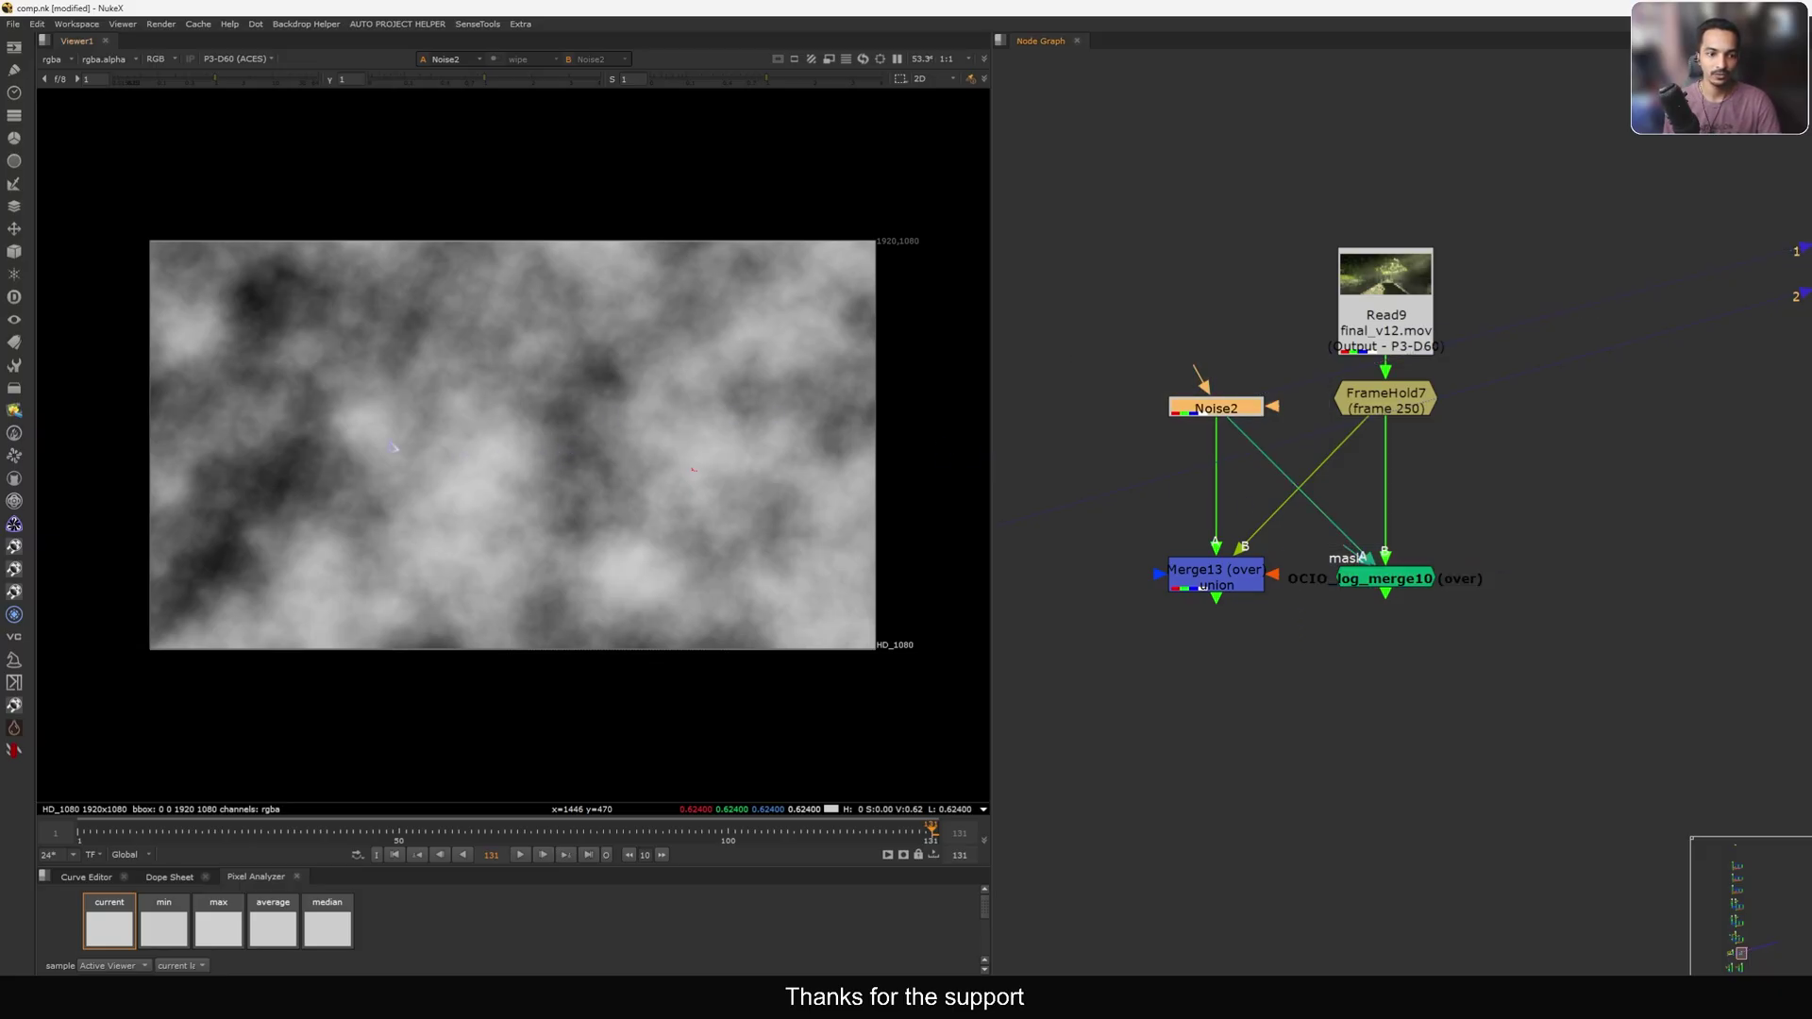
View OCIO_log_merge10 and Merge13 alternately to compare how each lays the noise over the forest plate.
{"action": "left_click", "coordinate": [1404, 581]}
{"action": "key", "text": "1"}
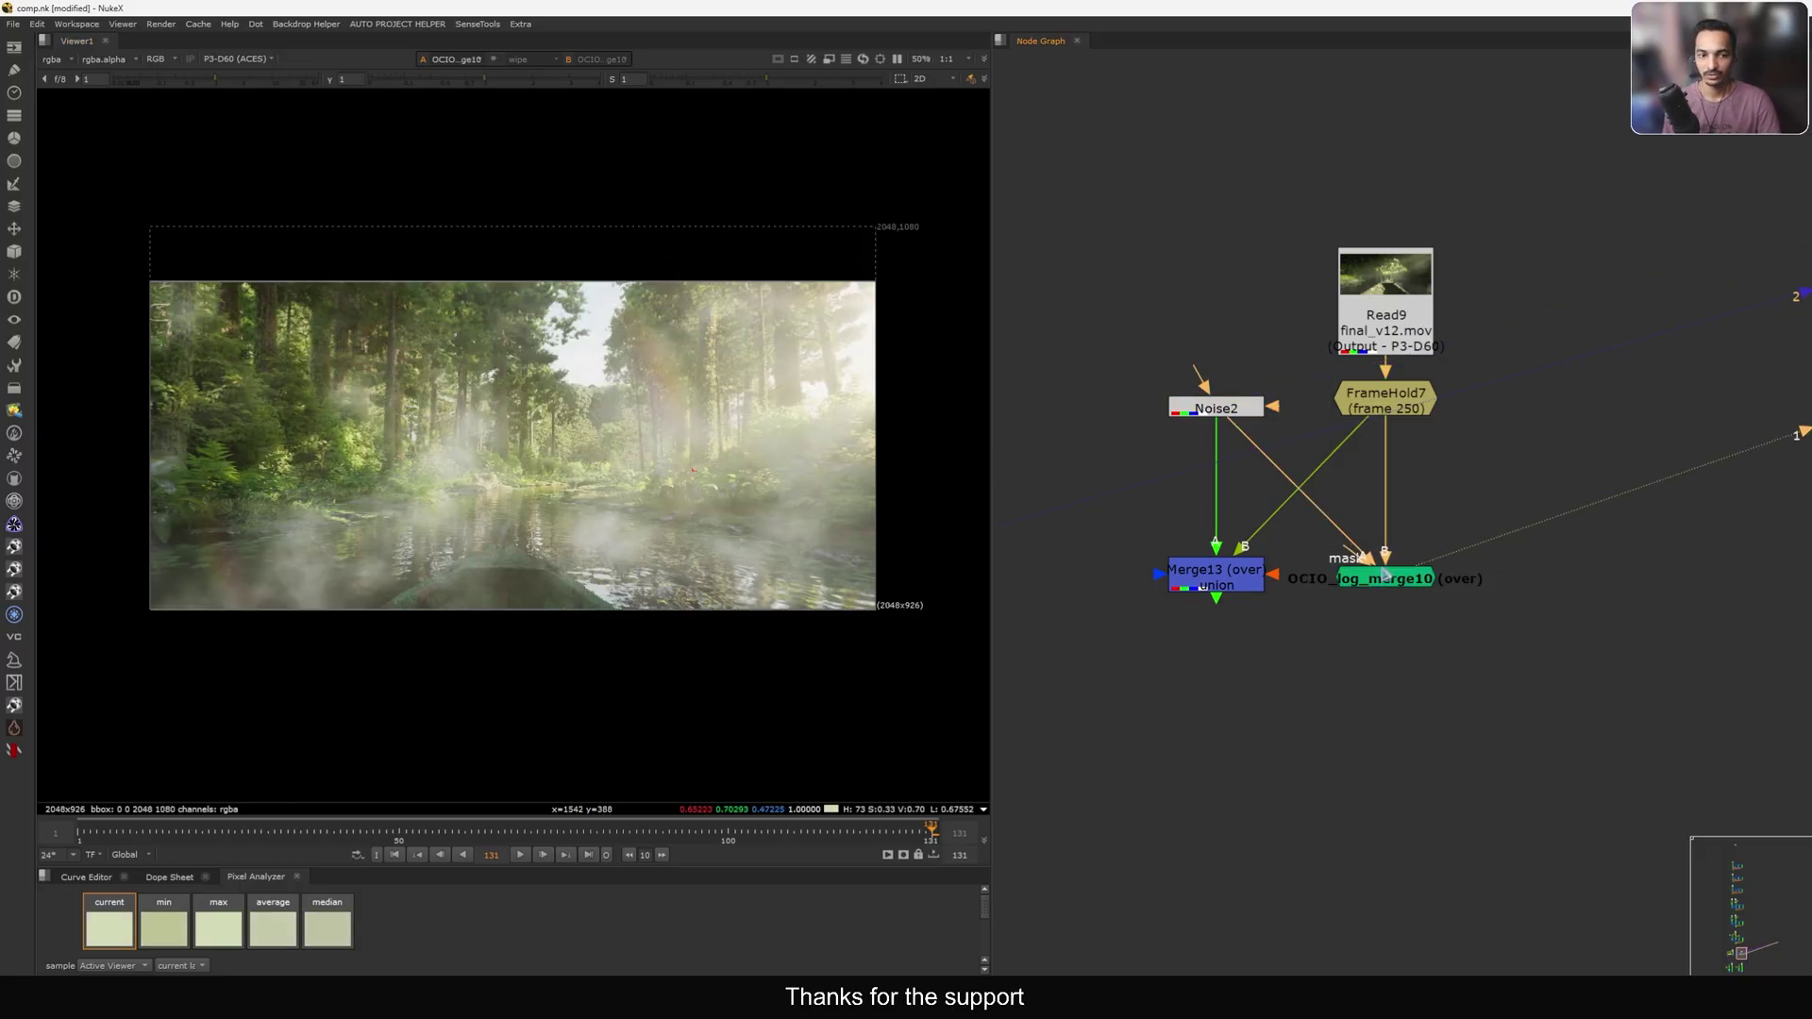
{"action": "left_click_drag", "start_coordinate": [1141, 516], "coordinate": [1306, 629]}
{"action": "key", "text": "1"}
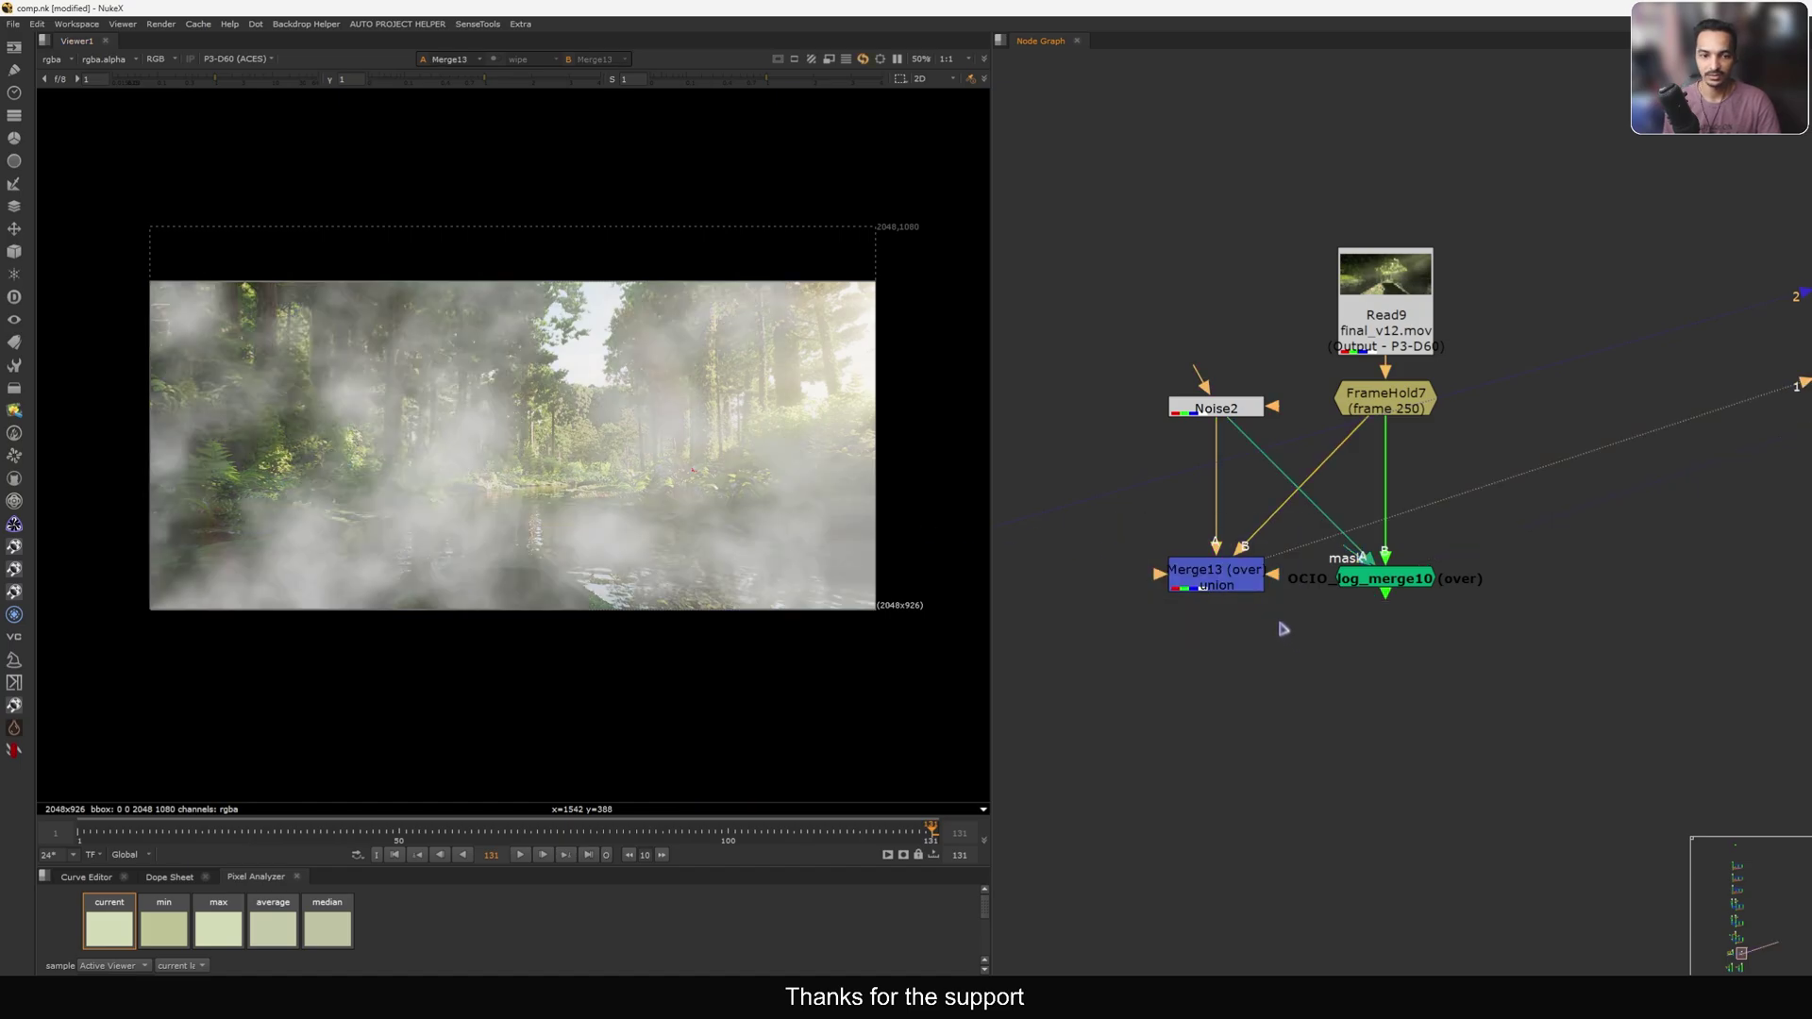
{"action": "left_click", "coordinate": [1255, 578]}
{"action": "left_click_drag", "start_coordinate": [1545, 538], "coordinate": [1330, 641]}
{"action": "key", "text": "2"}
{"action": "key", "text": "1"}
{"action": "key", "text": "2"}
{"action": "key", "text": "1"}
{"action": "key", "text": "2"}
{"action": "key", "text": "1"}
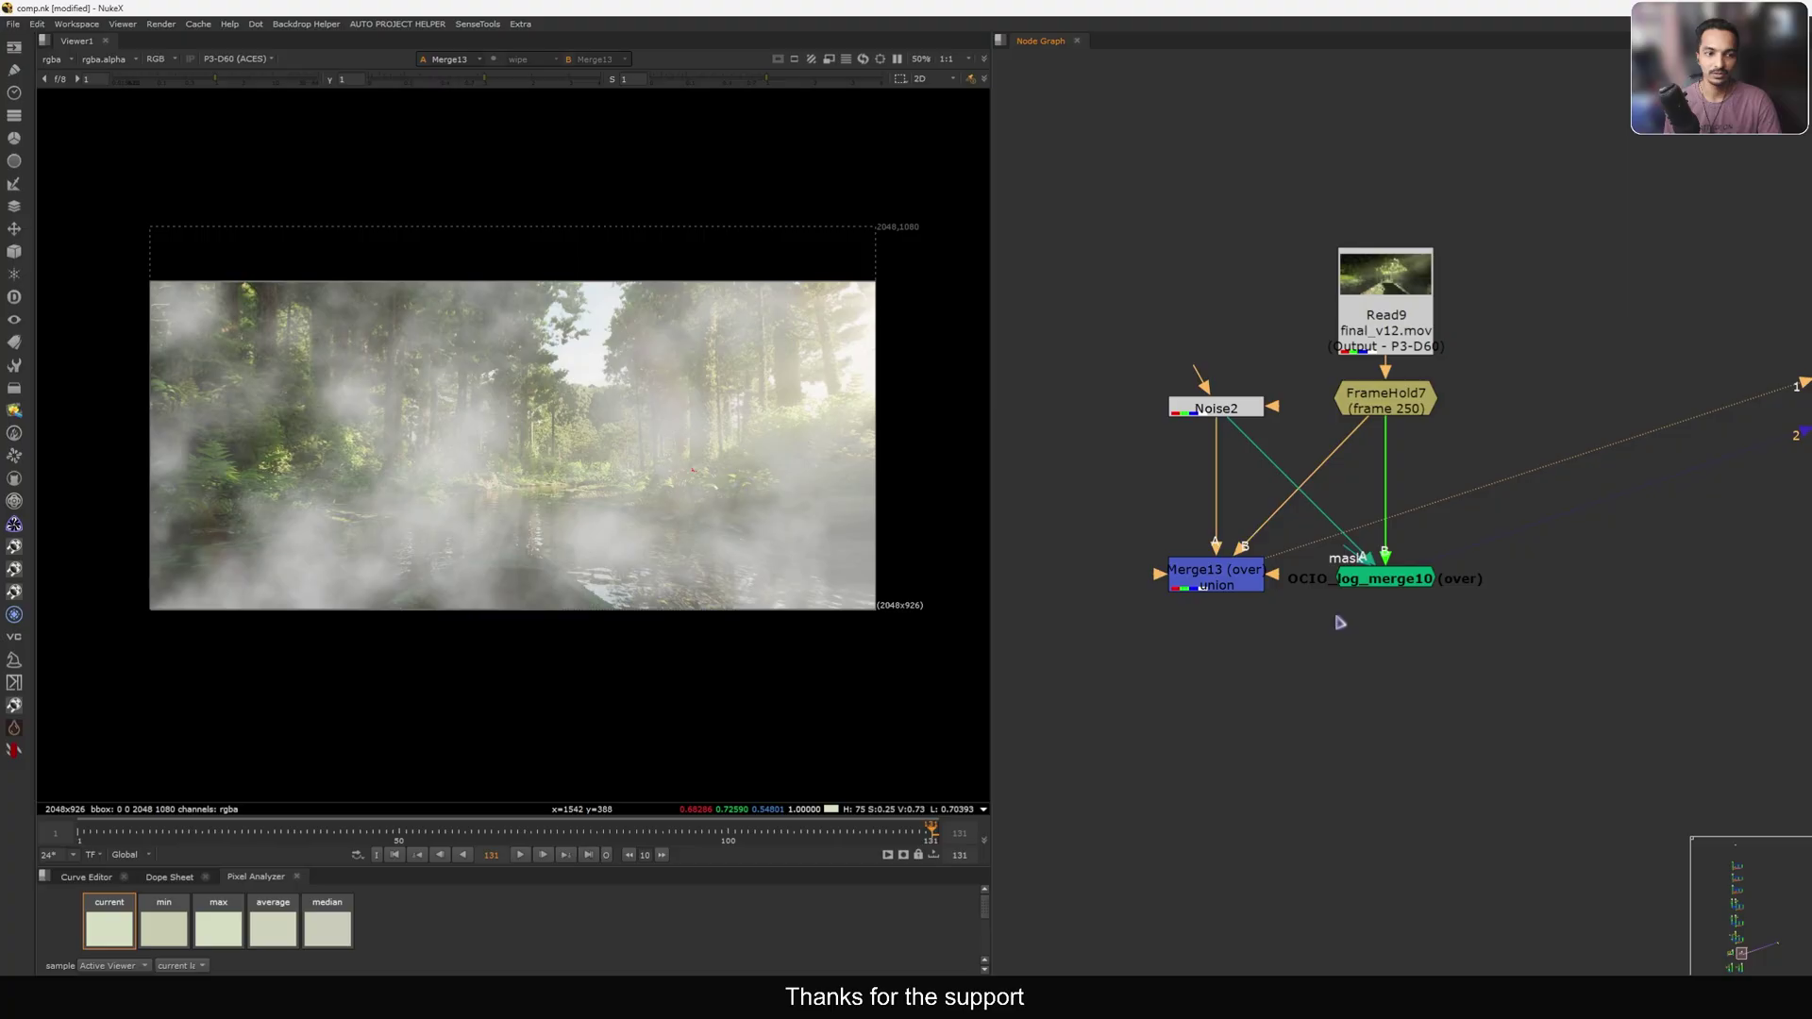
{"action": "key", "text": "2"}
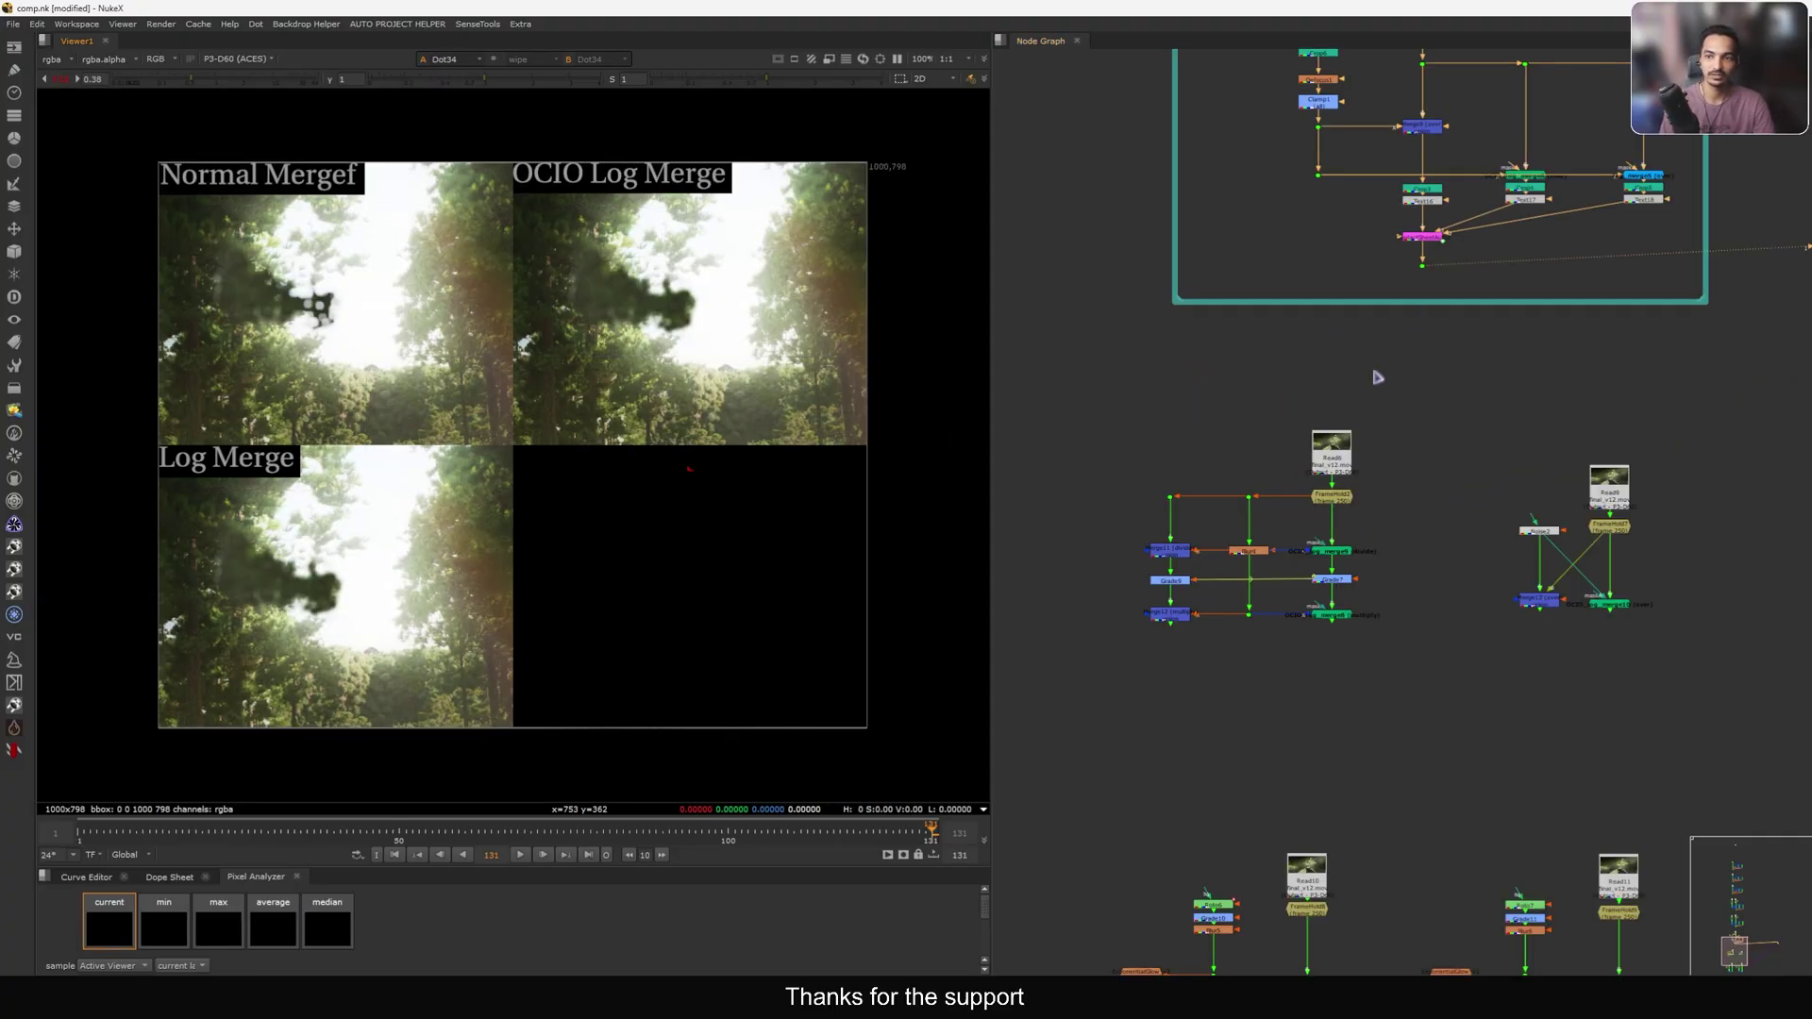
Adjust the Defocus1 node in the backdrop that feeds the three-way merge comparison and close its properties.
{"action": "double_click", "coordinate": [1348, 423]}
{"action": "mouse_move", "coordinate": [1232, 241]}
{"action": "left_mouse_down"}
{"action": "mouse_move", "coordinate": [1187, 239]}
{"action": "mouse_move", "coordinate": [1265, 247]}
{"action": "left_mouse_up"}
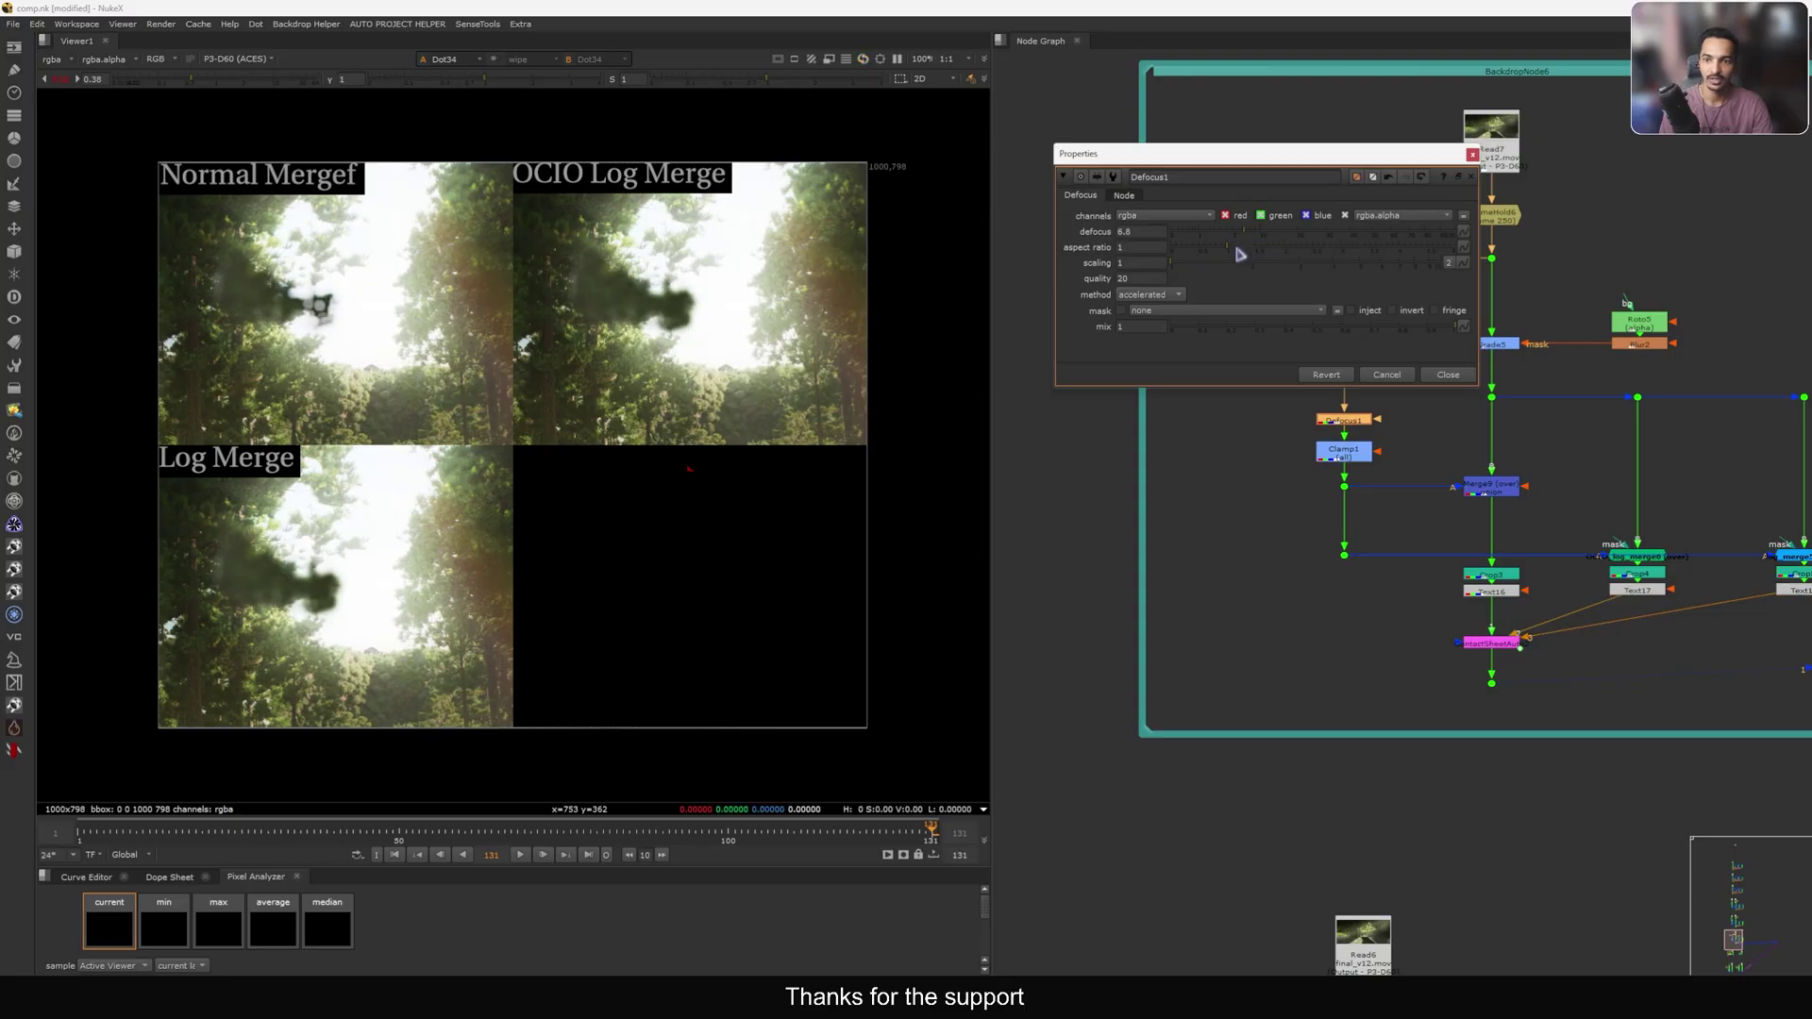
{"action": "left_click", "coordinate": [1447, 375]}
Brighten the foreground branch with the Grade node above Defocus1 and close its properties.
{"action": "double_click", "coordinate": [1352, 332]}
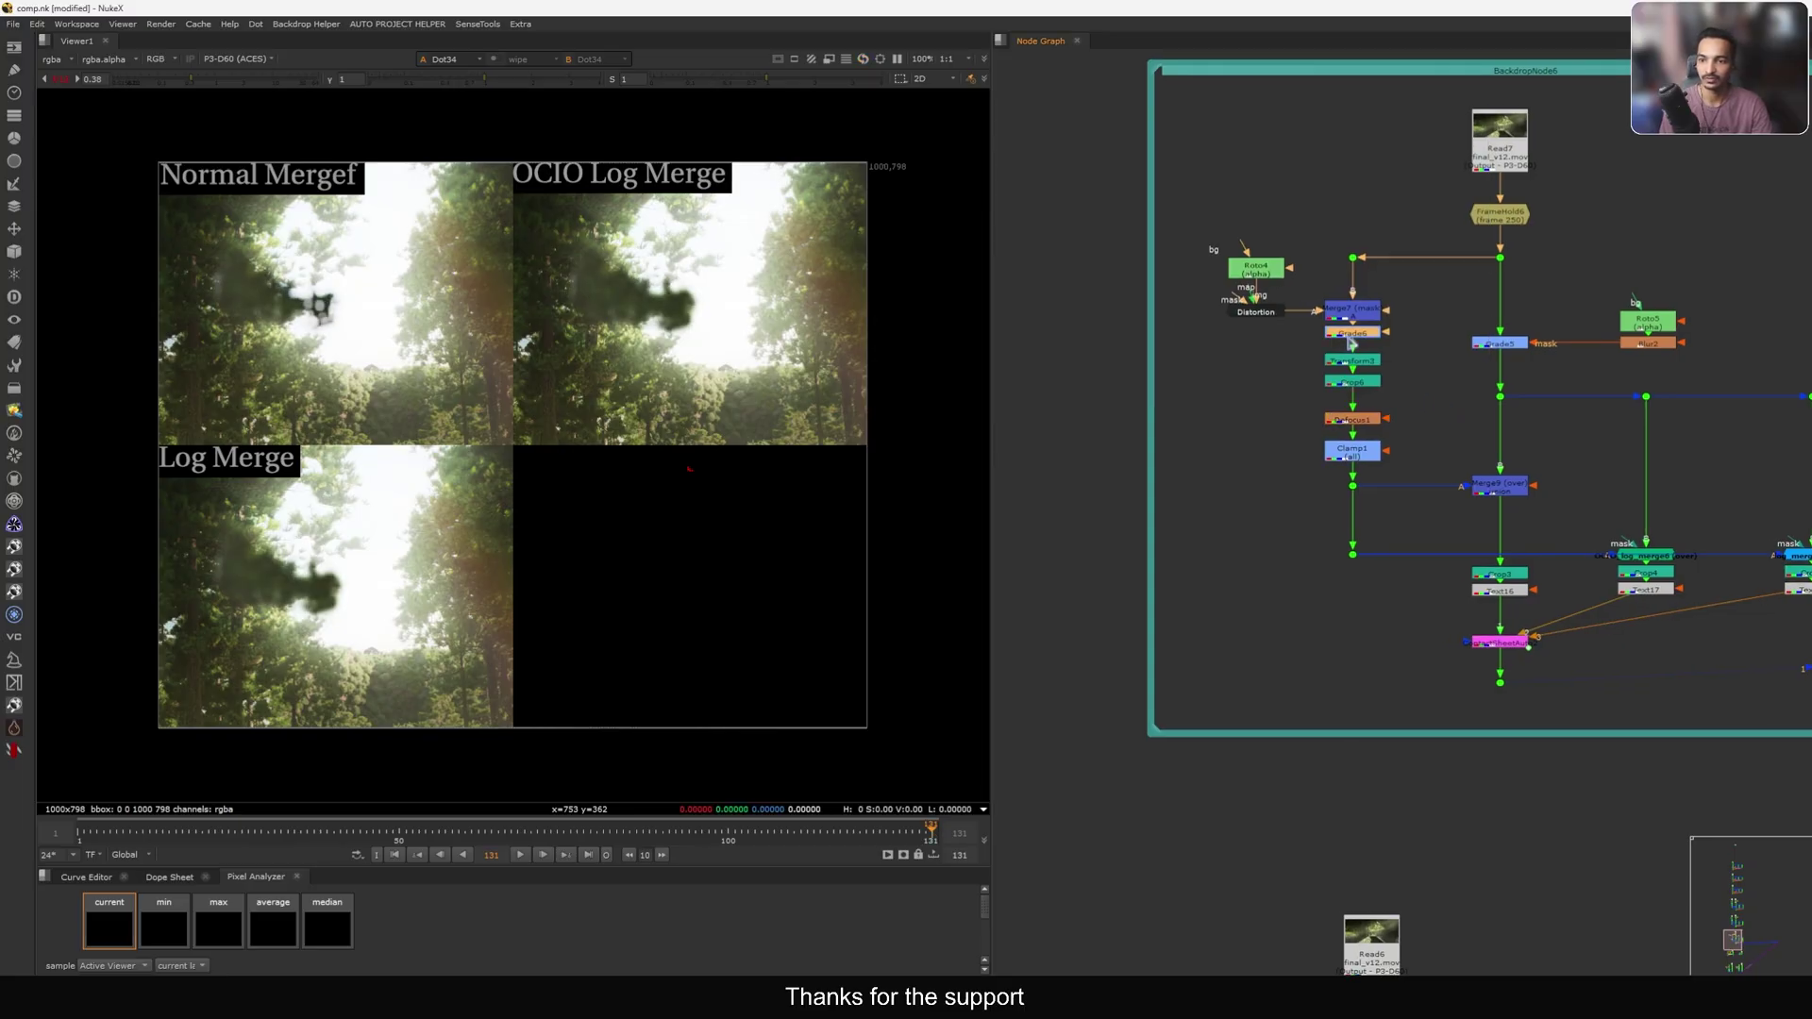
{"action": "left_click_drag", "start_coordinate": [1130, 347], "coordinate": [1239, 363]}
{"action": "left_click", "coordinate": [1282, 520]}
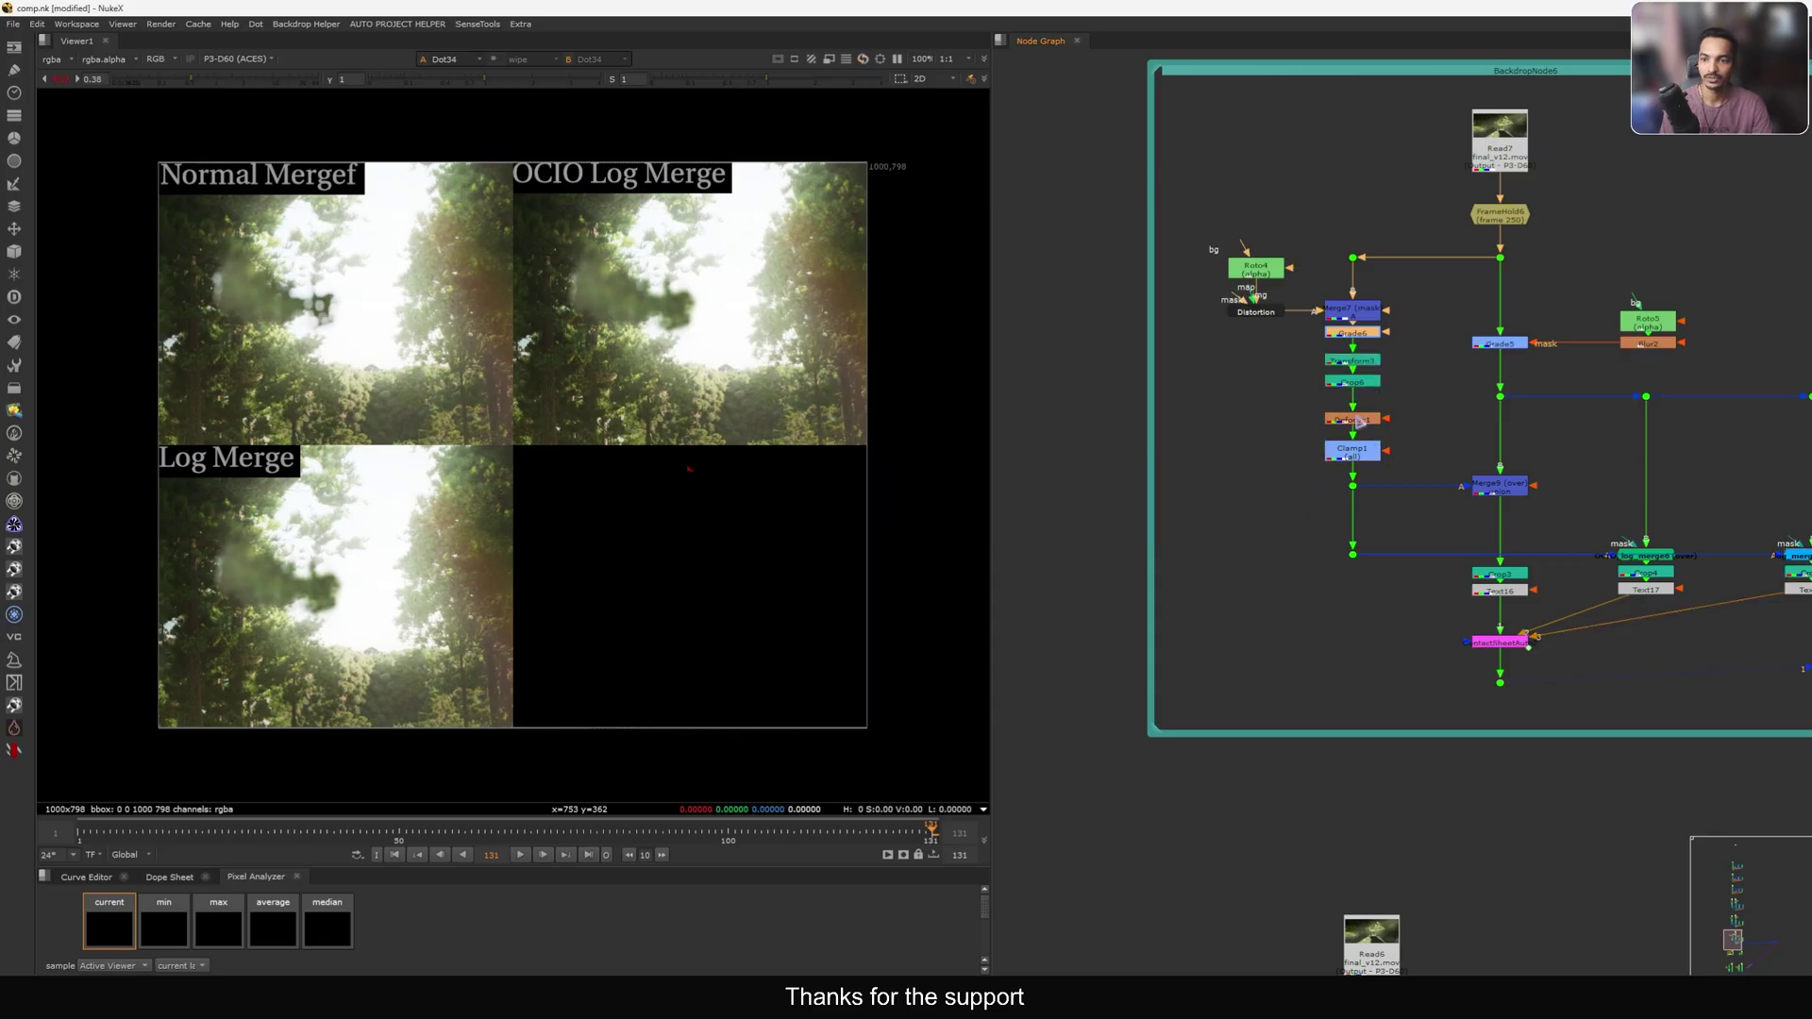
Strengthen the defocus amount on Defocus1 and set its aspect ratio to 0.5.
{"action": "double_click", "coordinate": [1355, 421]}
{"action": "left_click_drag", "start_coordinate": [1251, 234], "coordinate": [1280, 234]}
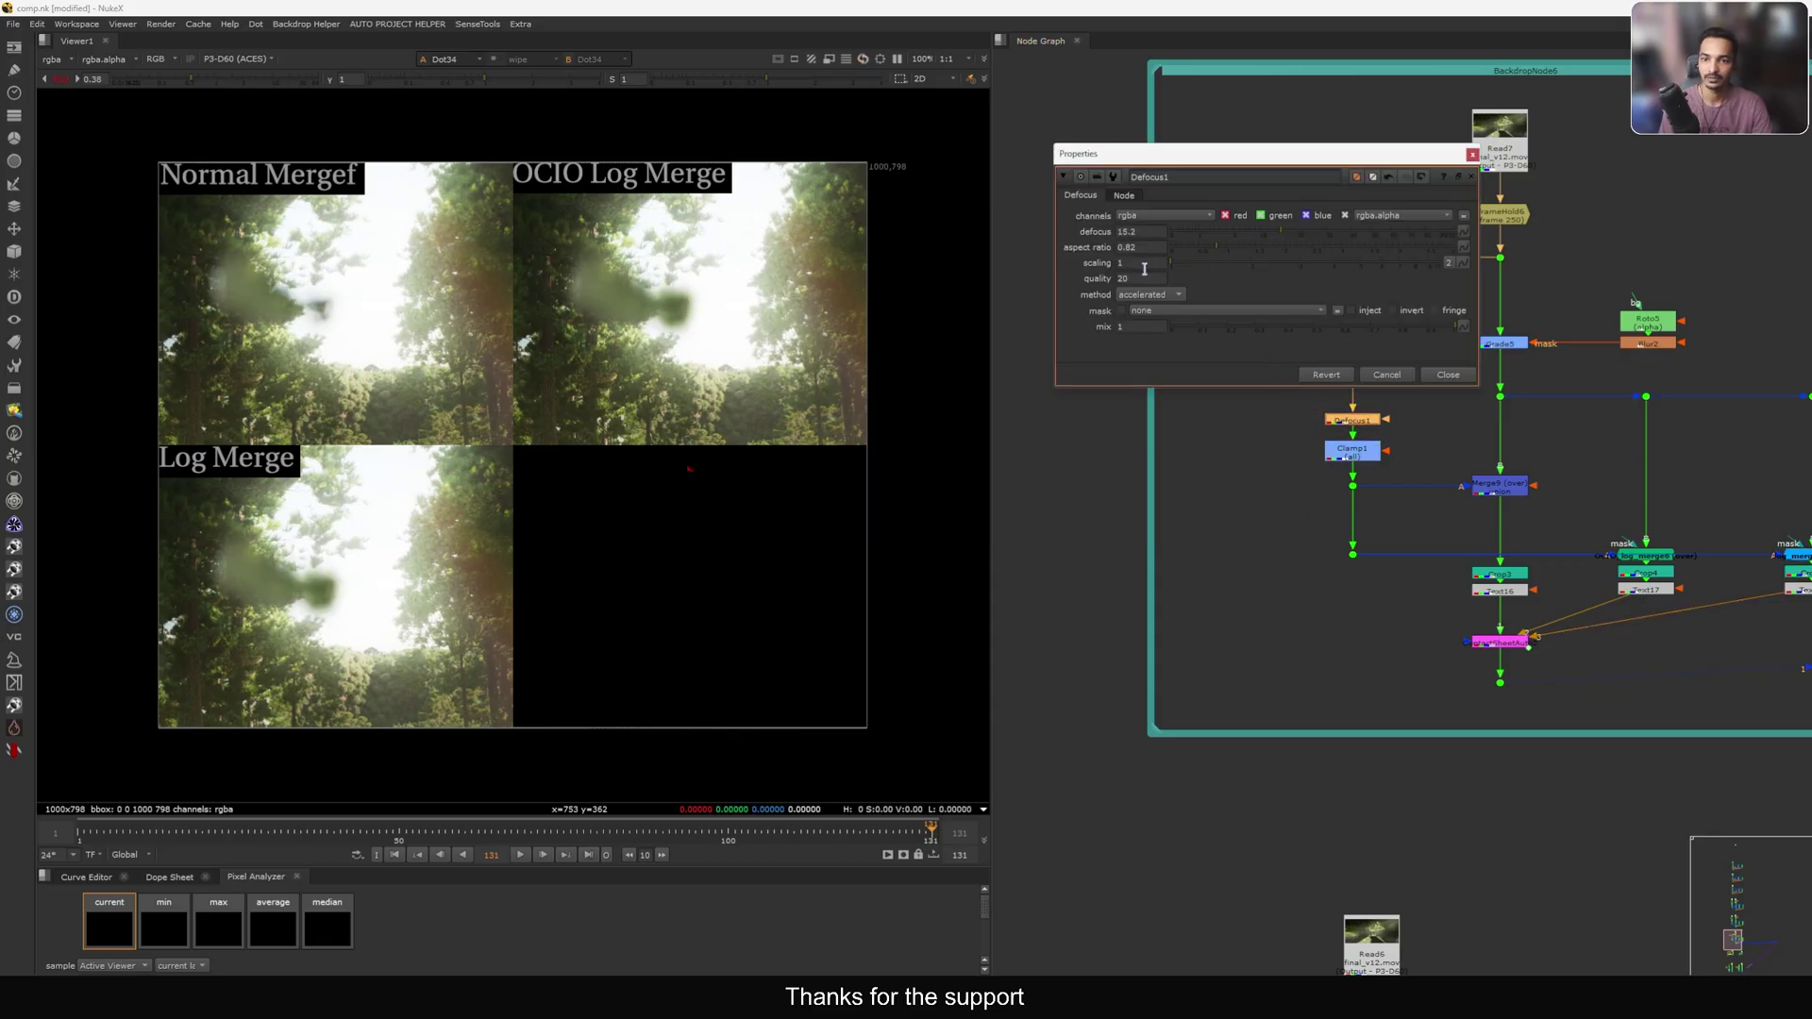
{"action": "double_click", "coordinate": [1133, 248]}
{"action": "type", "text": ".5"}
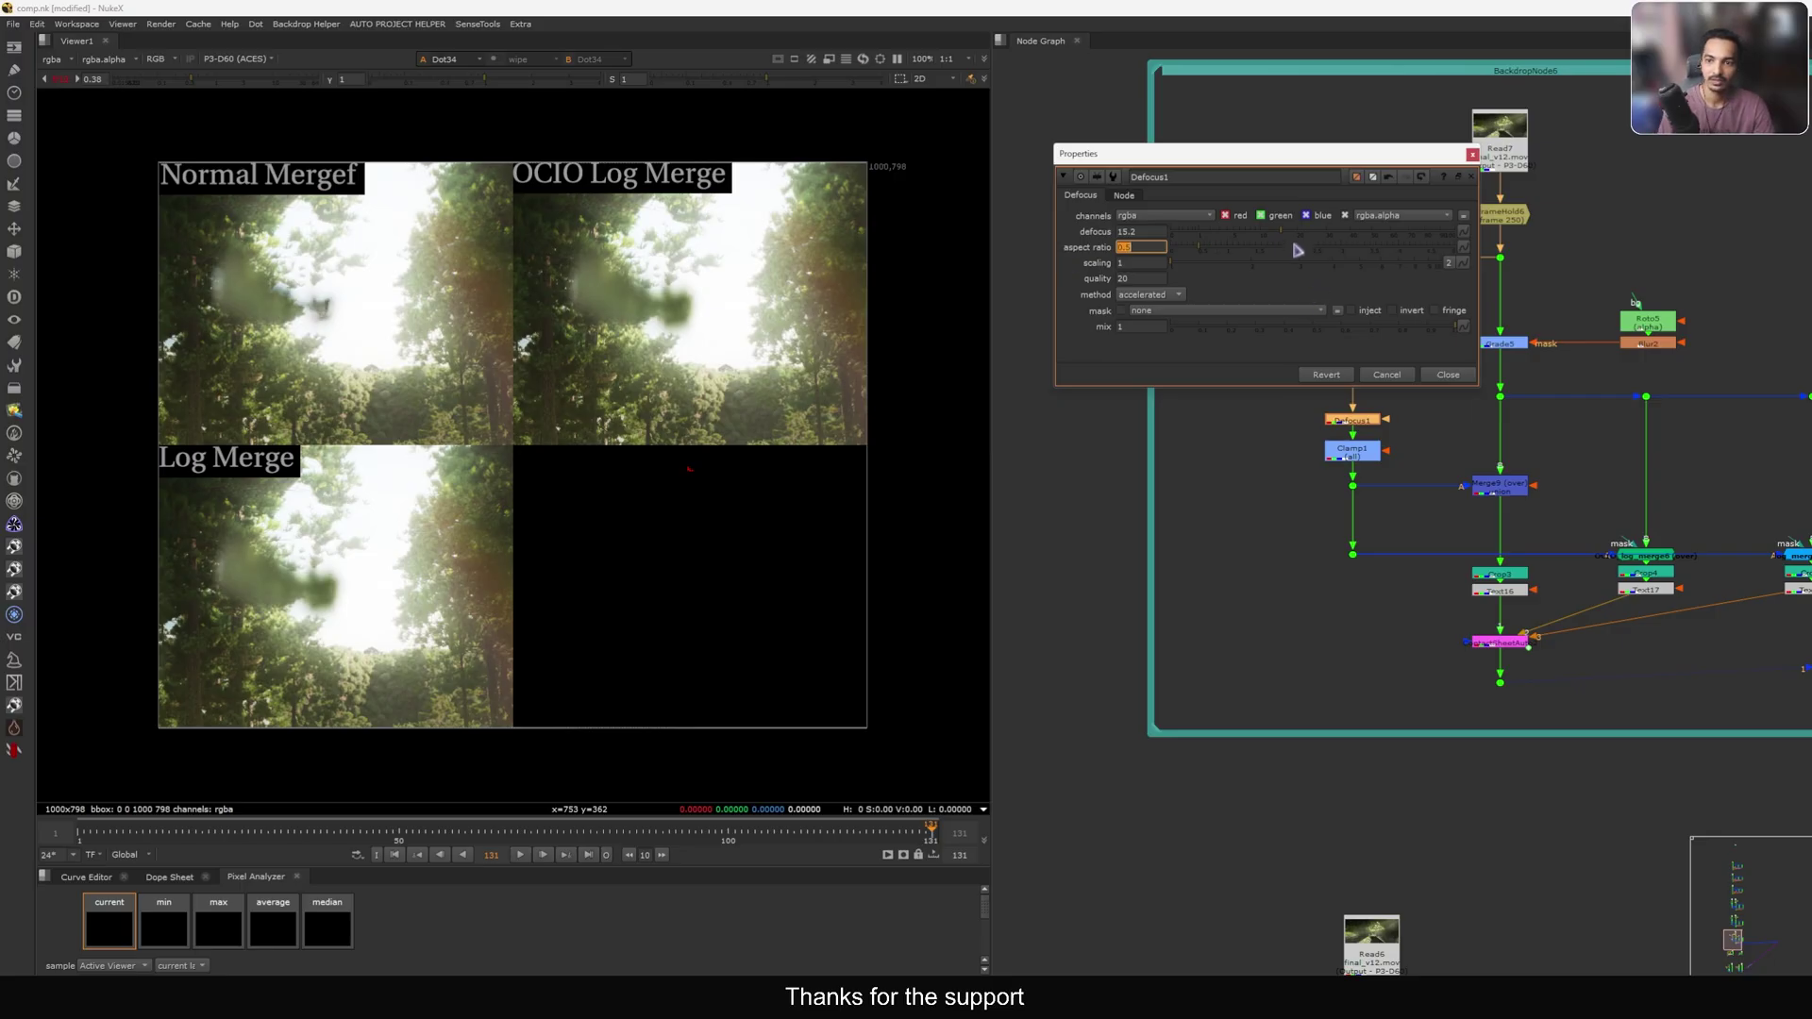
{"action": "mouse_move", "coordinate": [1291, 234]}
{"action": "left_mouse_down"}
{"action": "mouse_move", "coordinate": [1341, 238]}
{"action": "mouse_move", "coordinate": [1287, 238]}
{"action": "left_mouse_up"}
Examine the defocused branch edges against the bright sky in the normal, OCIO log and log merge results.
{"action": "middle_click_drag", "start_coordinate": [435, 316], "coordinate": [462, 322]}
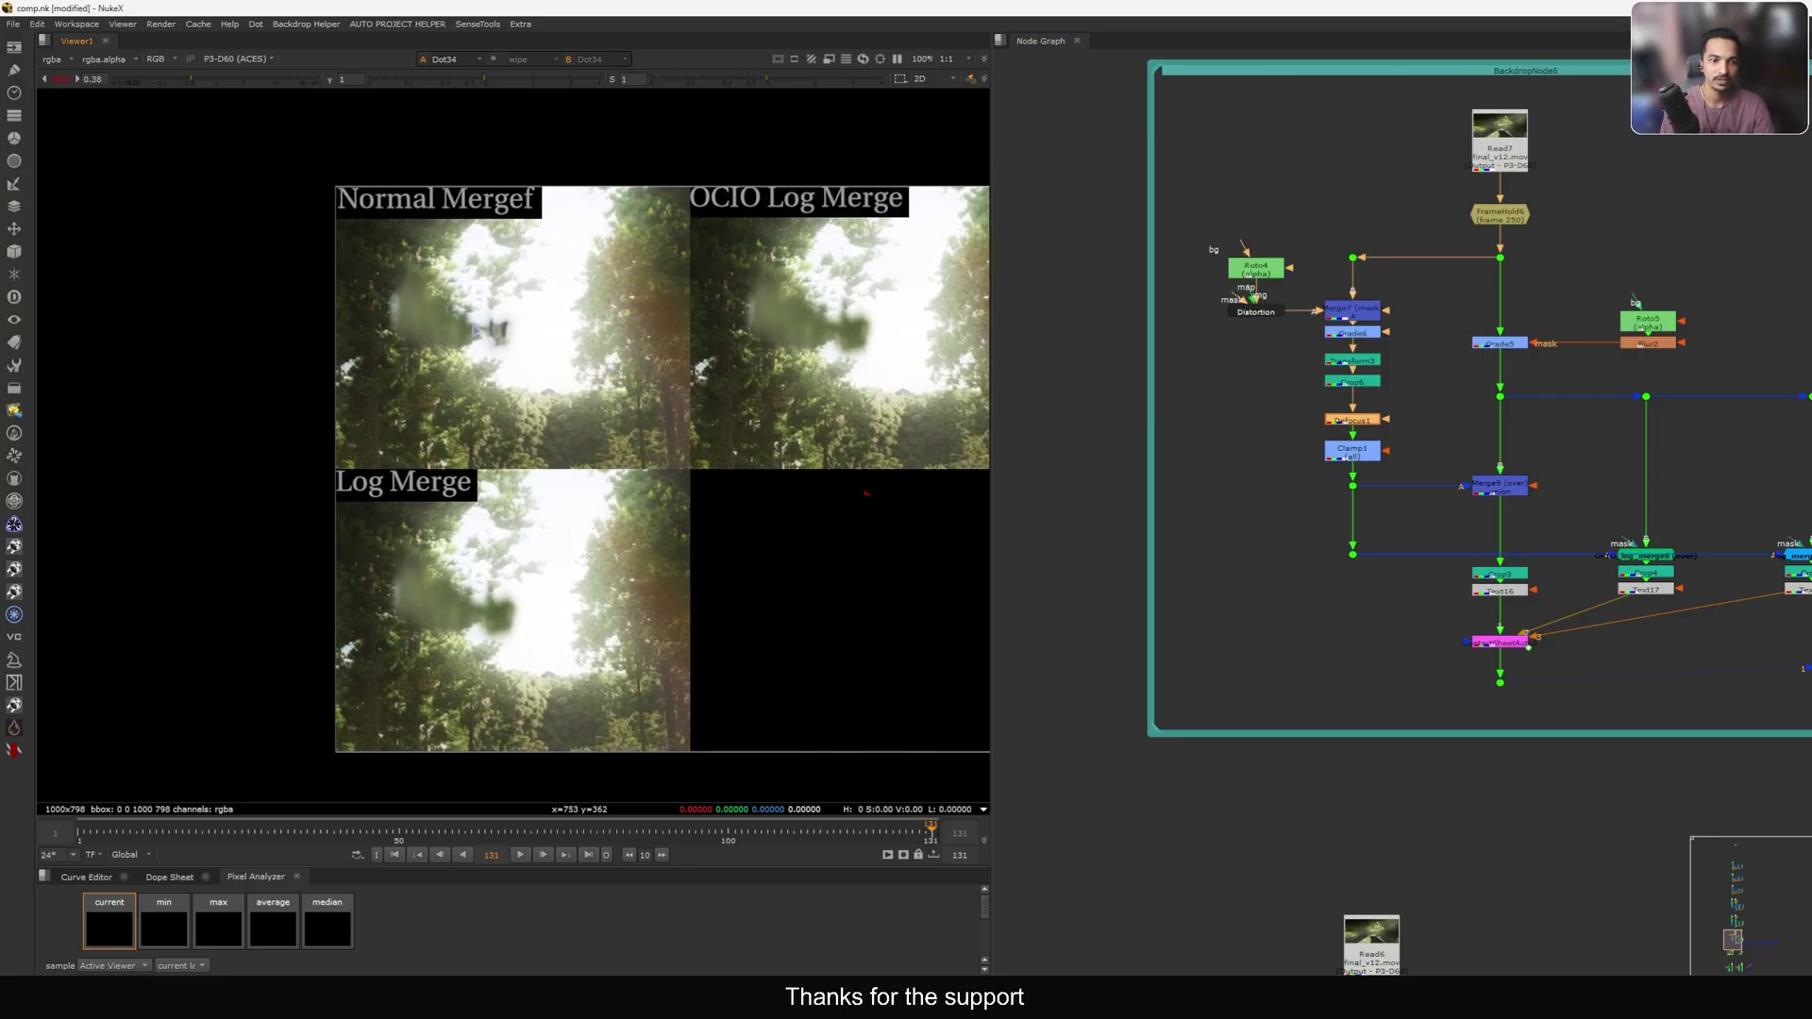
{"action": "scroll", "coordinate": [462, 322], "scroll_direction": "up", "scroll_amount": 8}
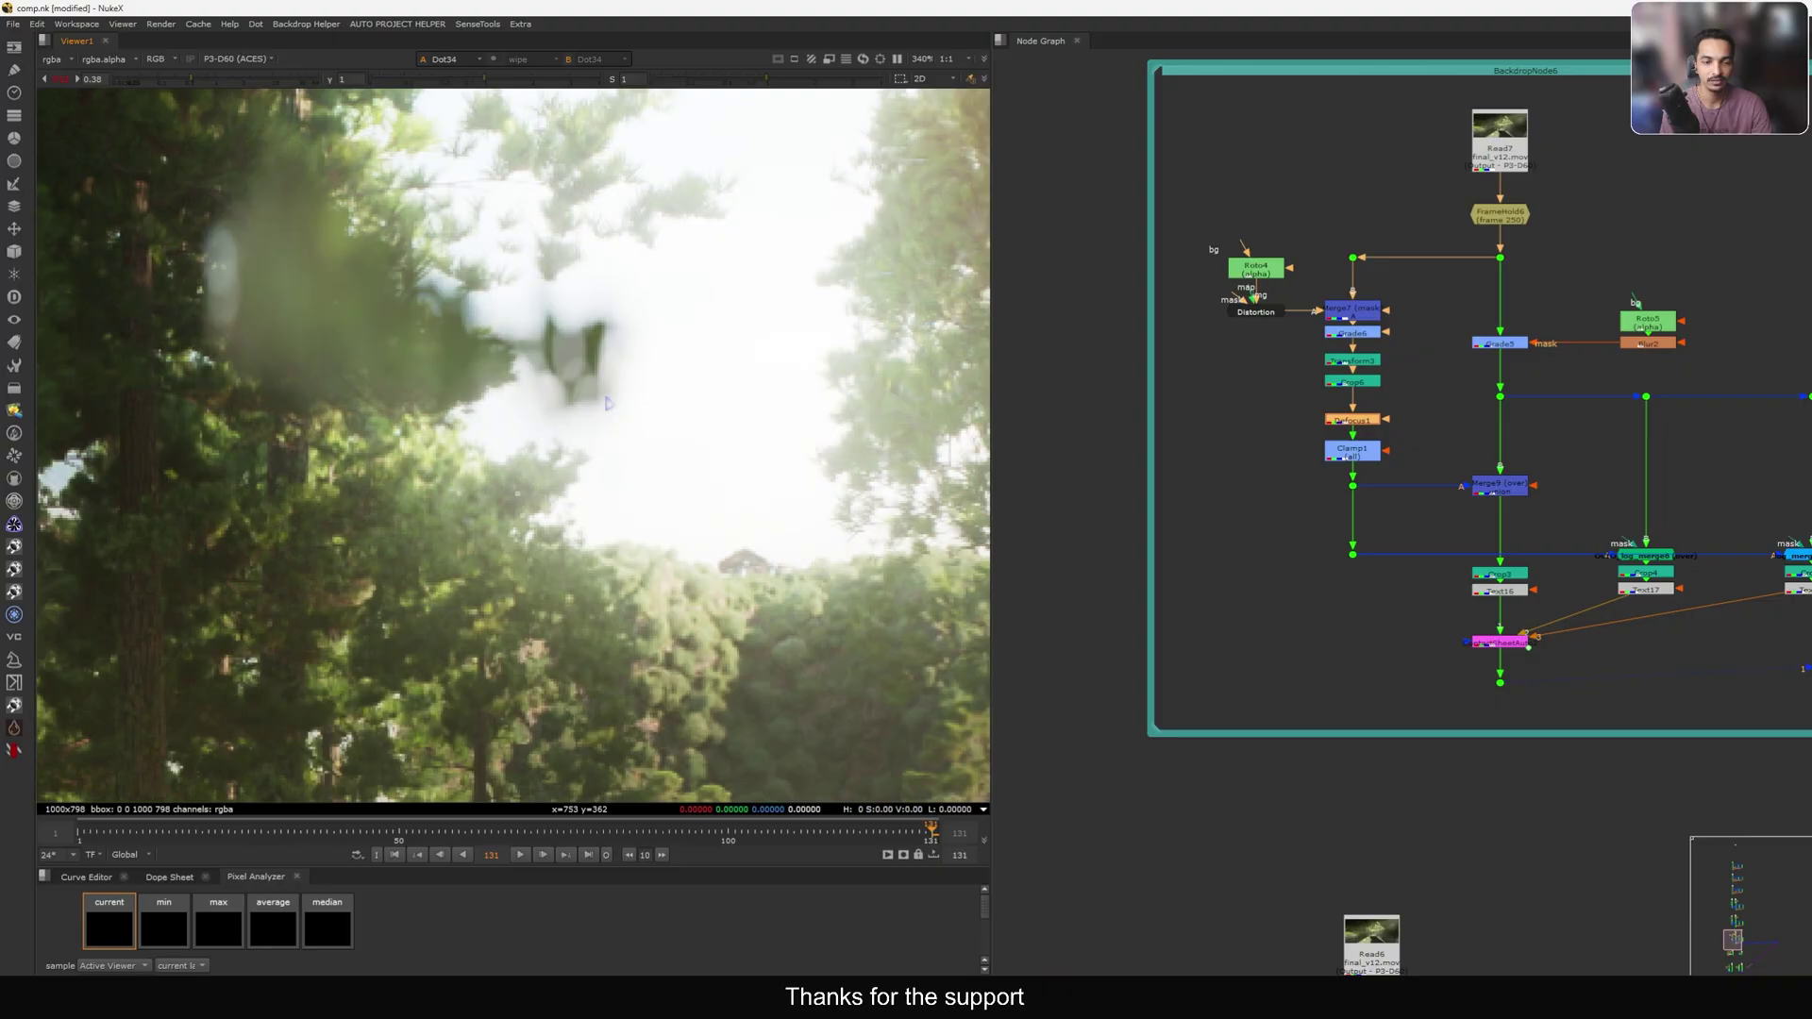
{"action": "left_click_drag", "start_coordinate": [719, 259], "coordinate": [438, 468]}
{"action": "scroll", "coordinate": [519, 347], "scroll_direction": "down", "scroll_amount": 6}
{"action": "left_click_drag", "start_coordinate": [762, 275], "coordinate": [715, 324]}
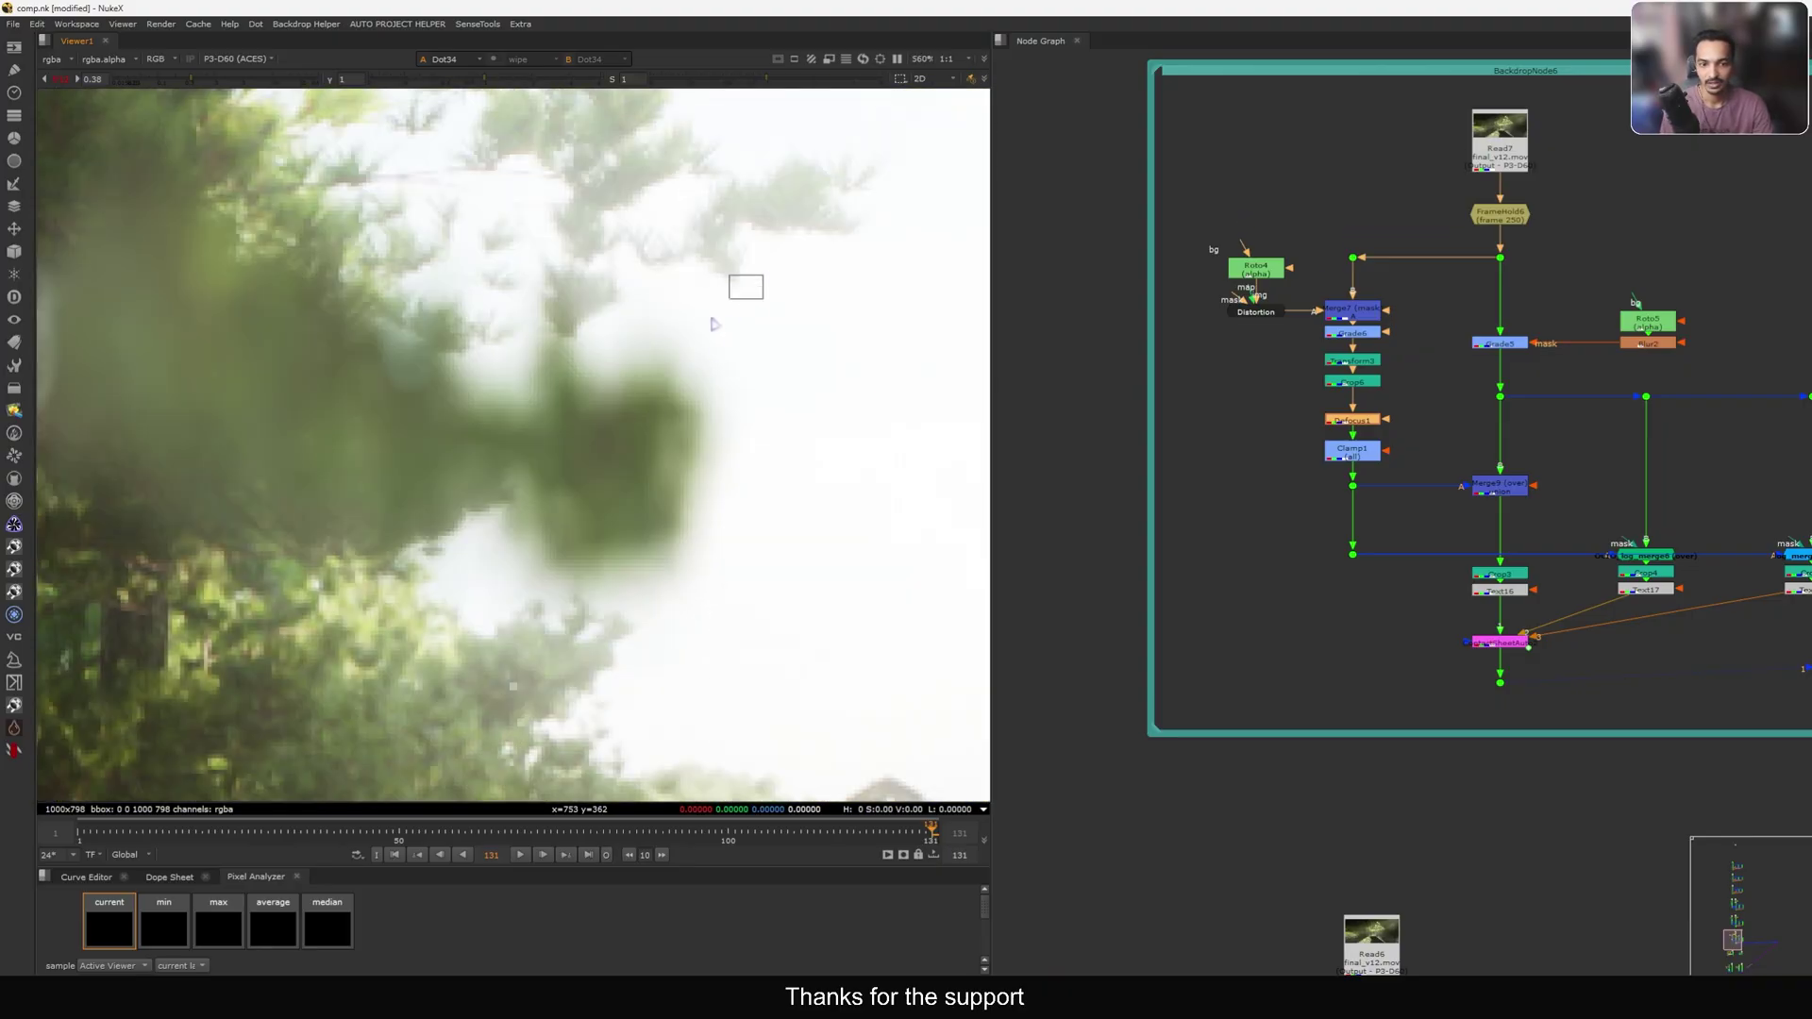
{"action": "left_click_drag", "start_coordinate": [685, 337], "coordinate": [487, 572]}
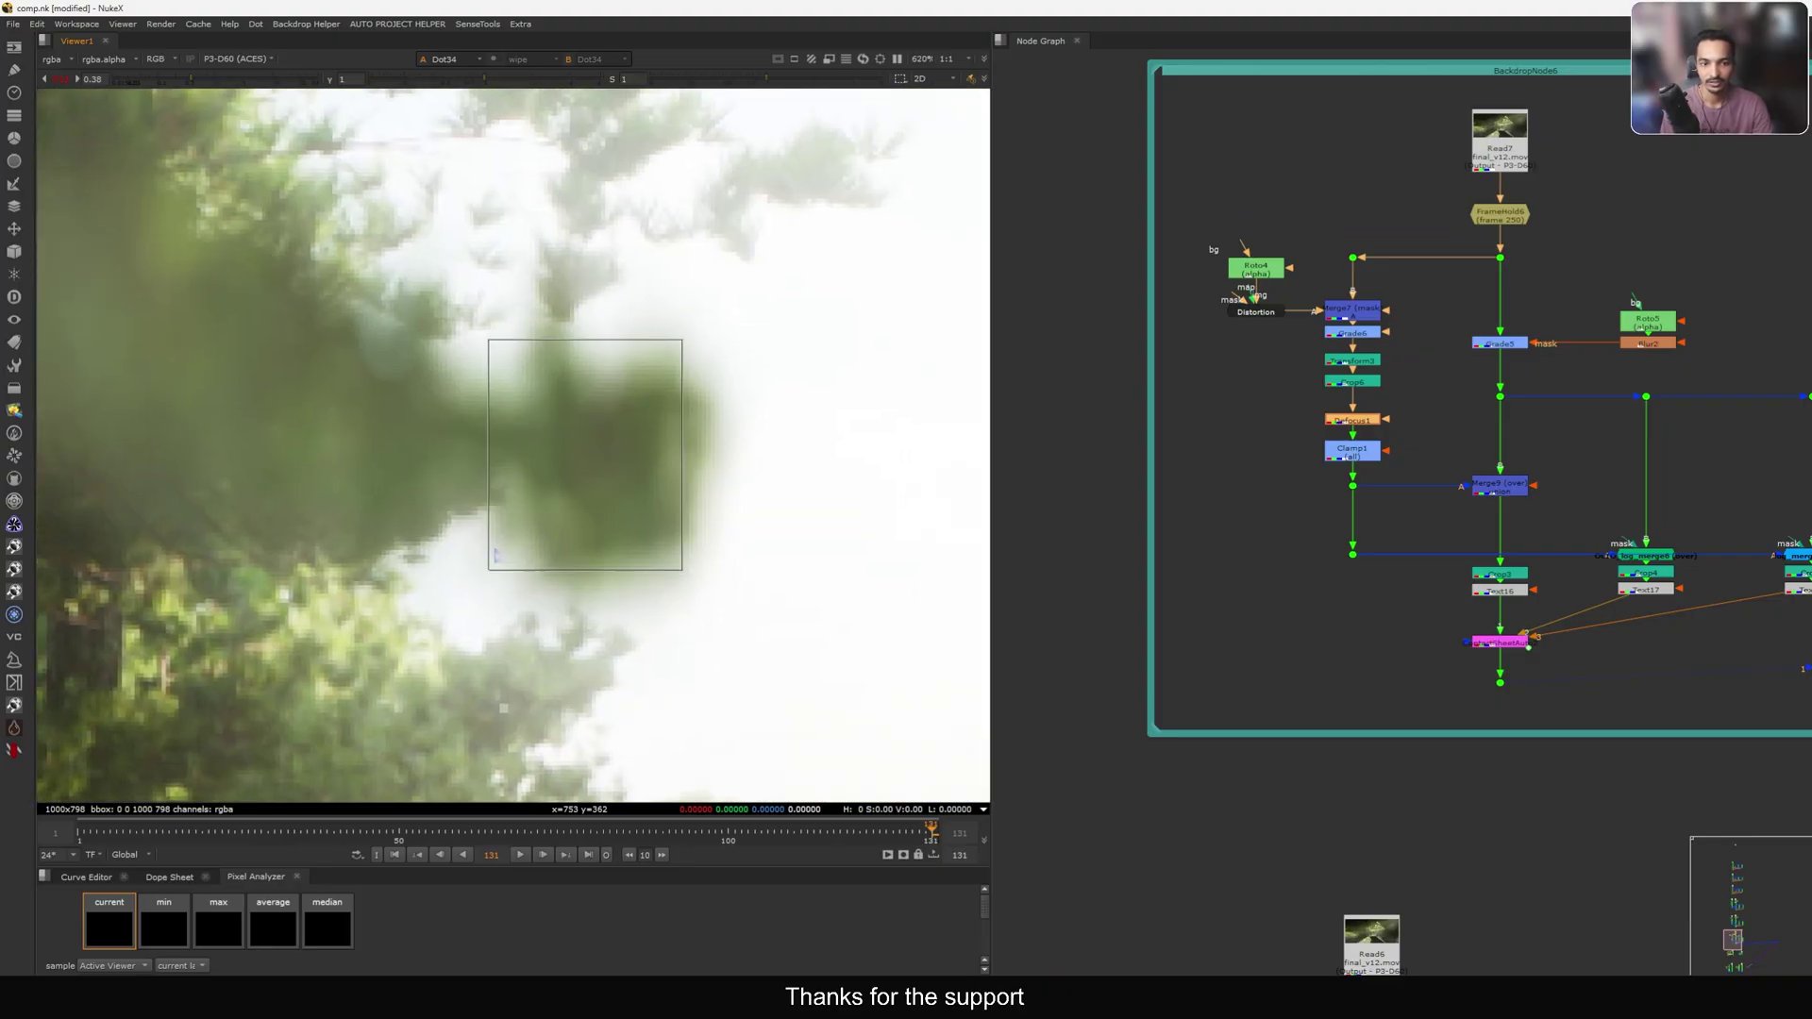
{"action": "middle_click", "coordinate": [669, 443]}
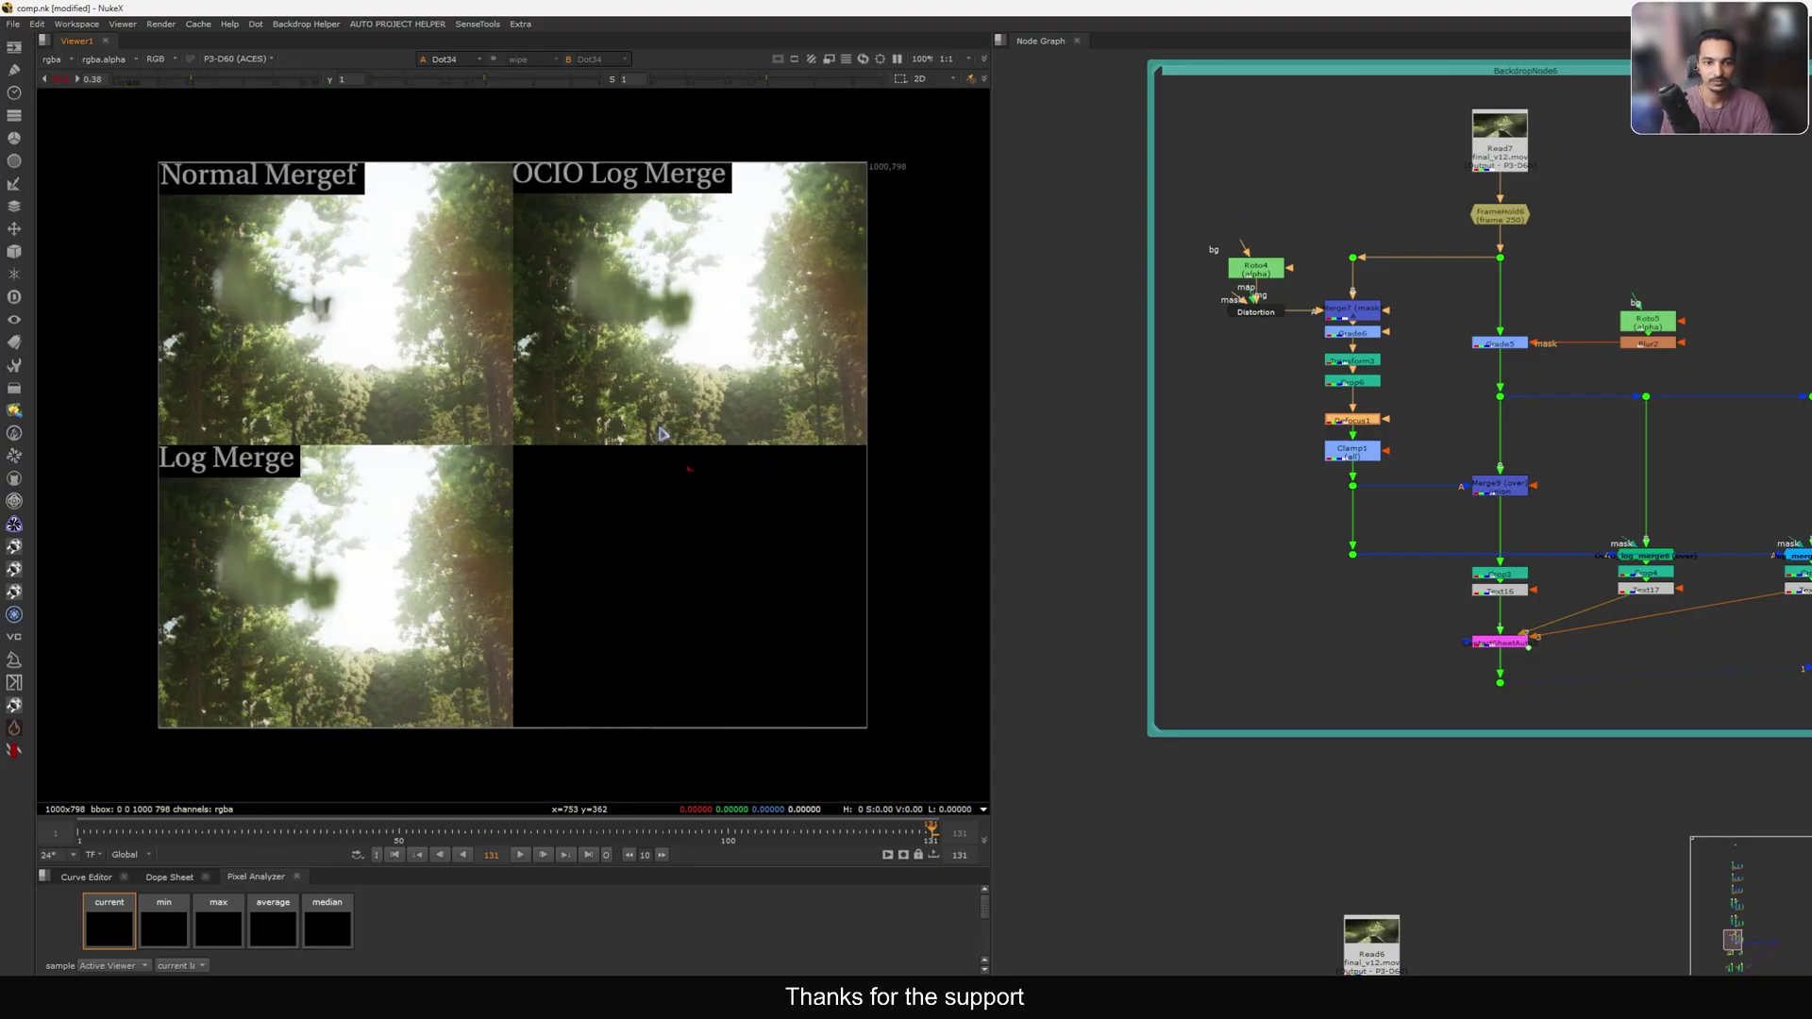
{"action": "scroll", "coordinate": [1362, 614], "scroll_direction": "down", "scroll_amount": 5}
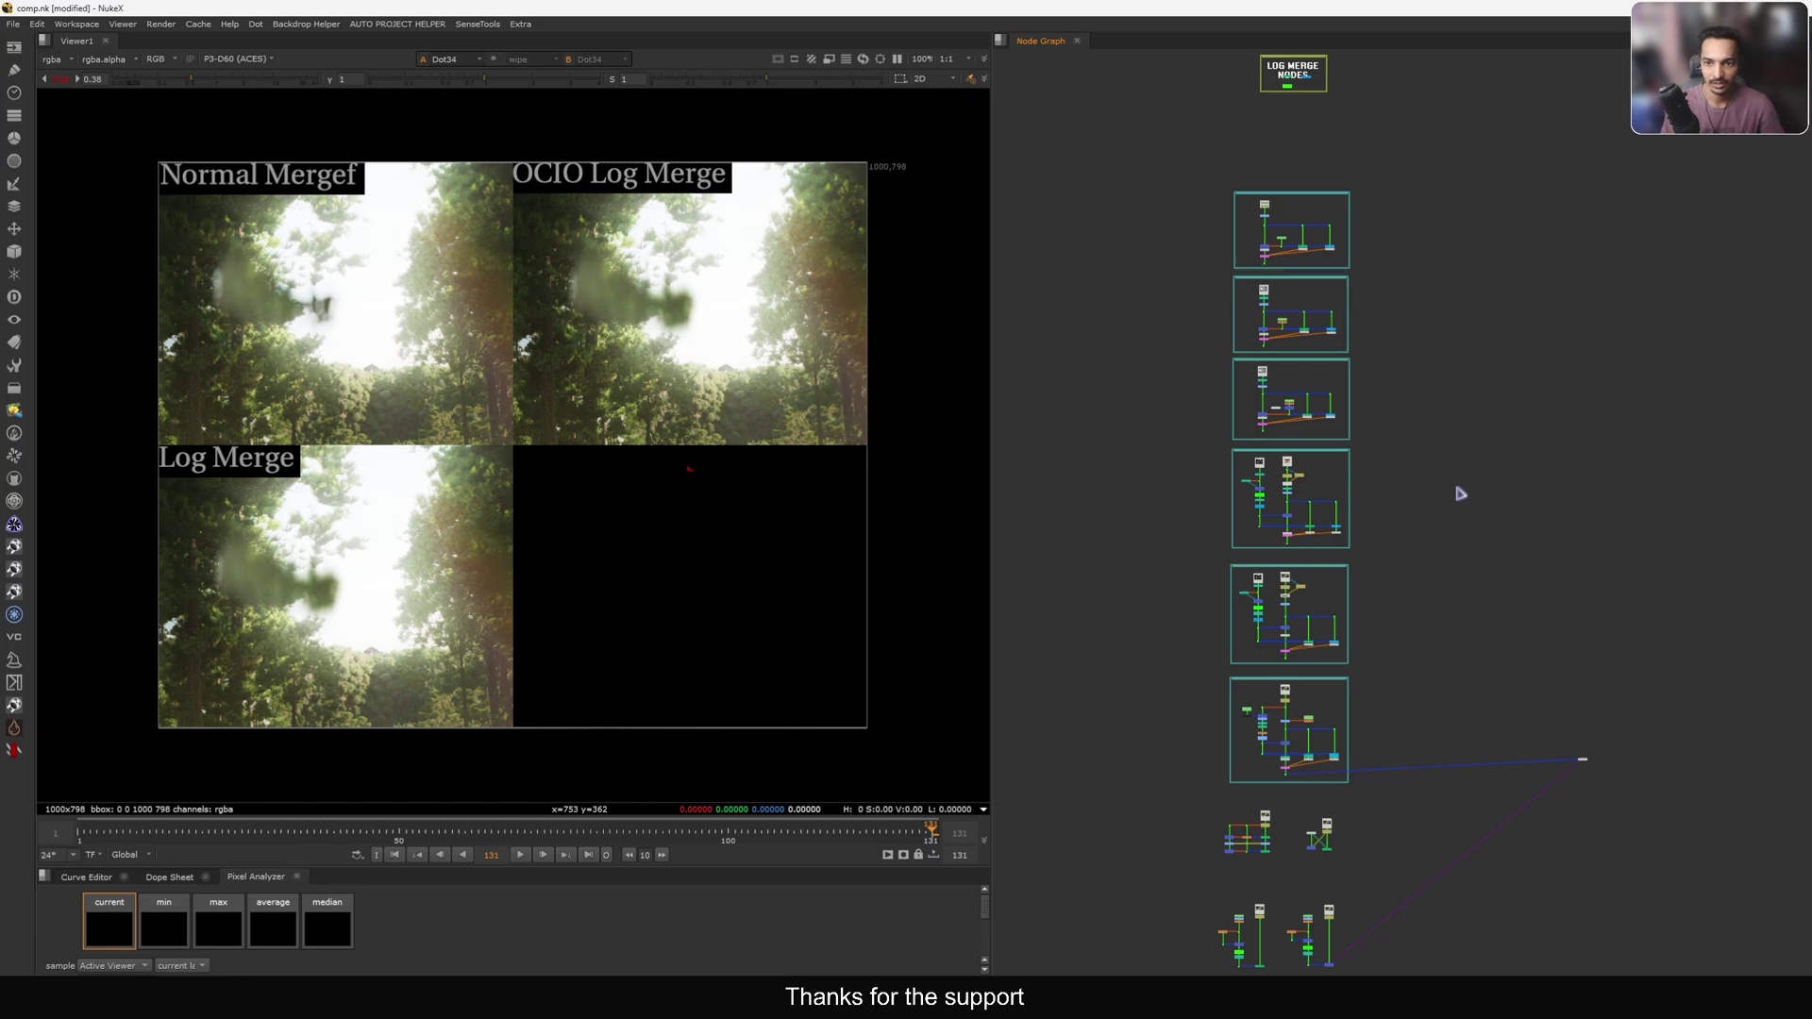